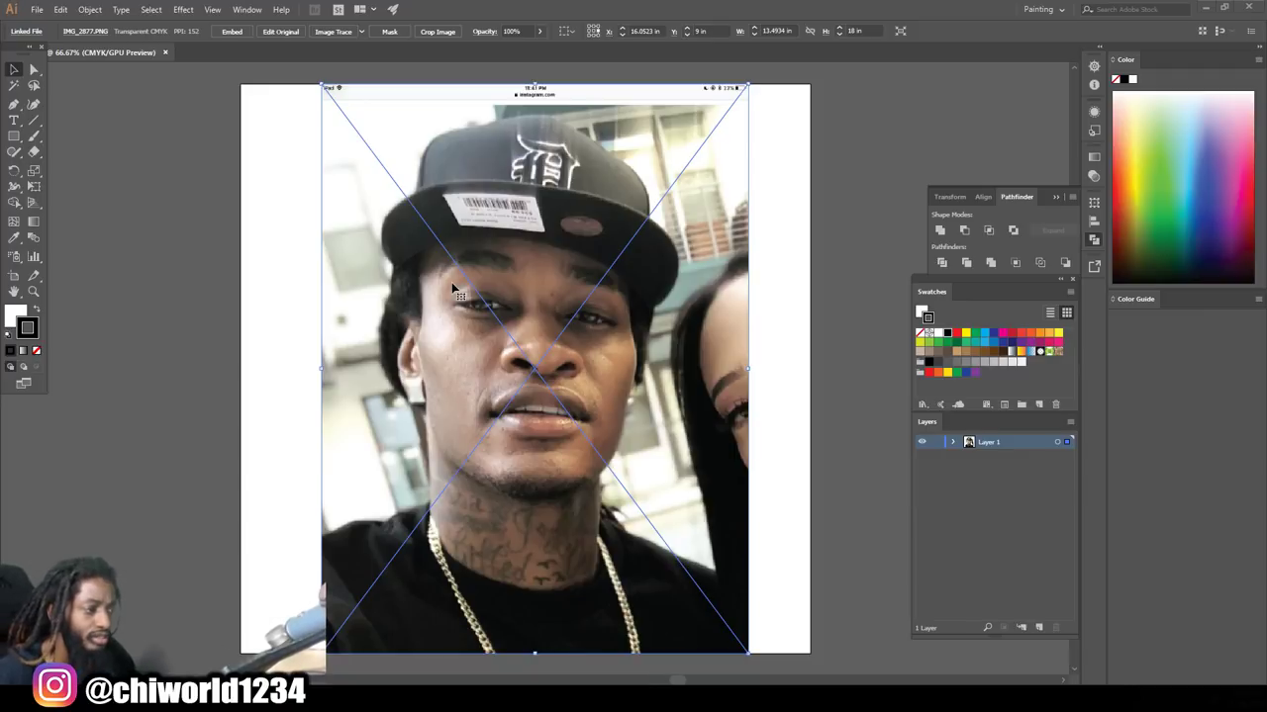
# Fade the reference photo to about half opacity, lock Layer 1, and add a new layer above
pyautogui.click(540, 33)
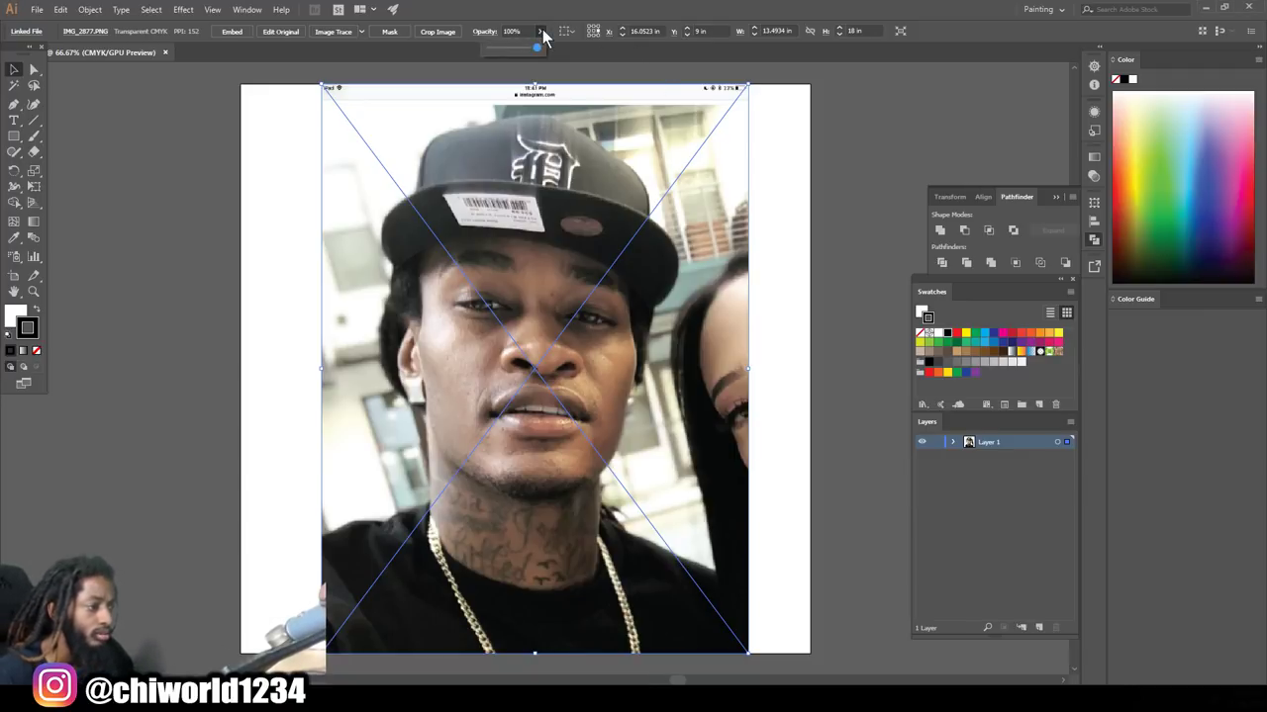
pyautogui.moveTo(534, 51); pyautogui.dragTo(516, 53)
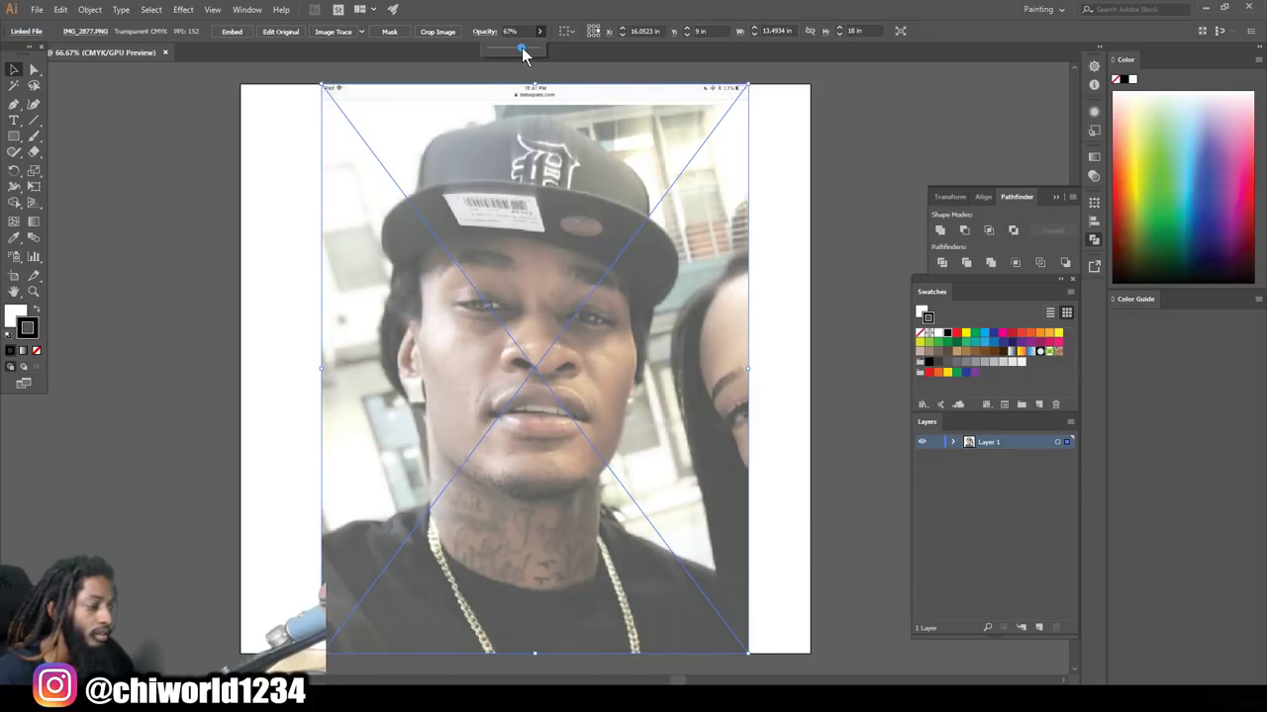
pyautogui.click(936, 443)
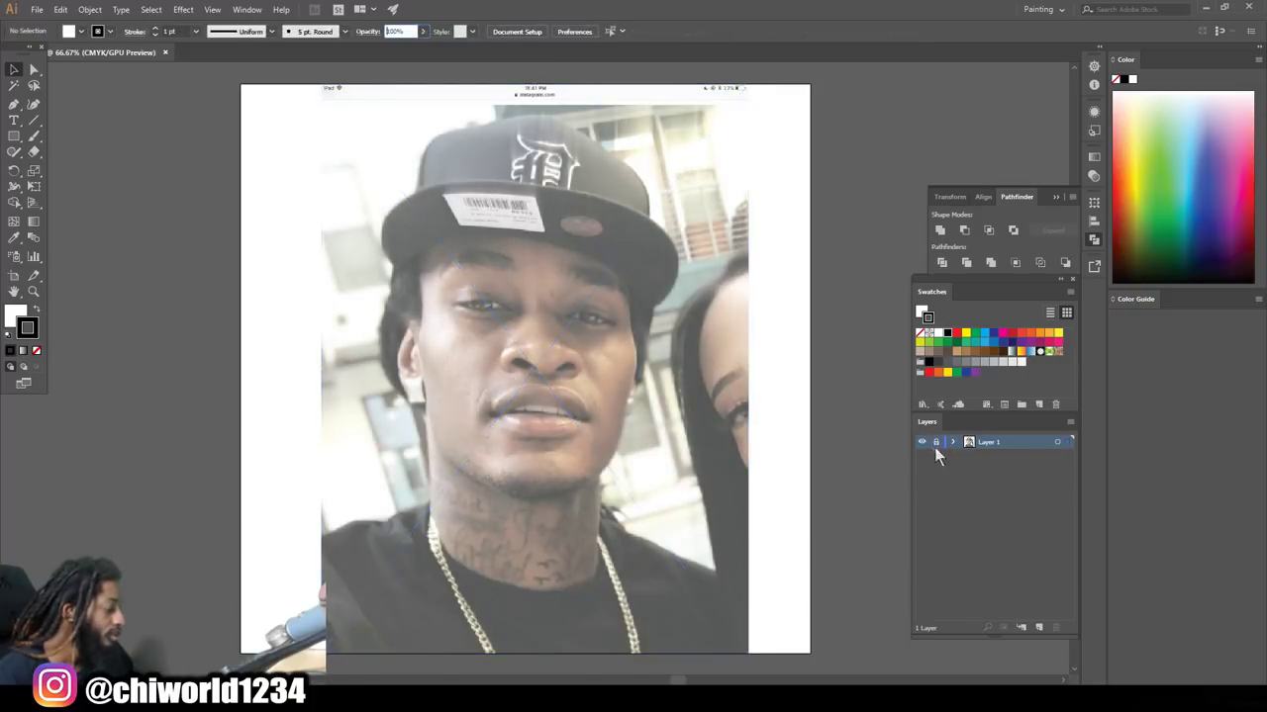
pyautogui.click(1039, 628)
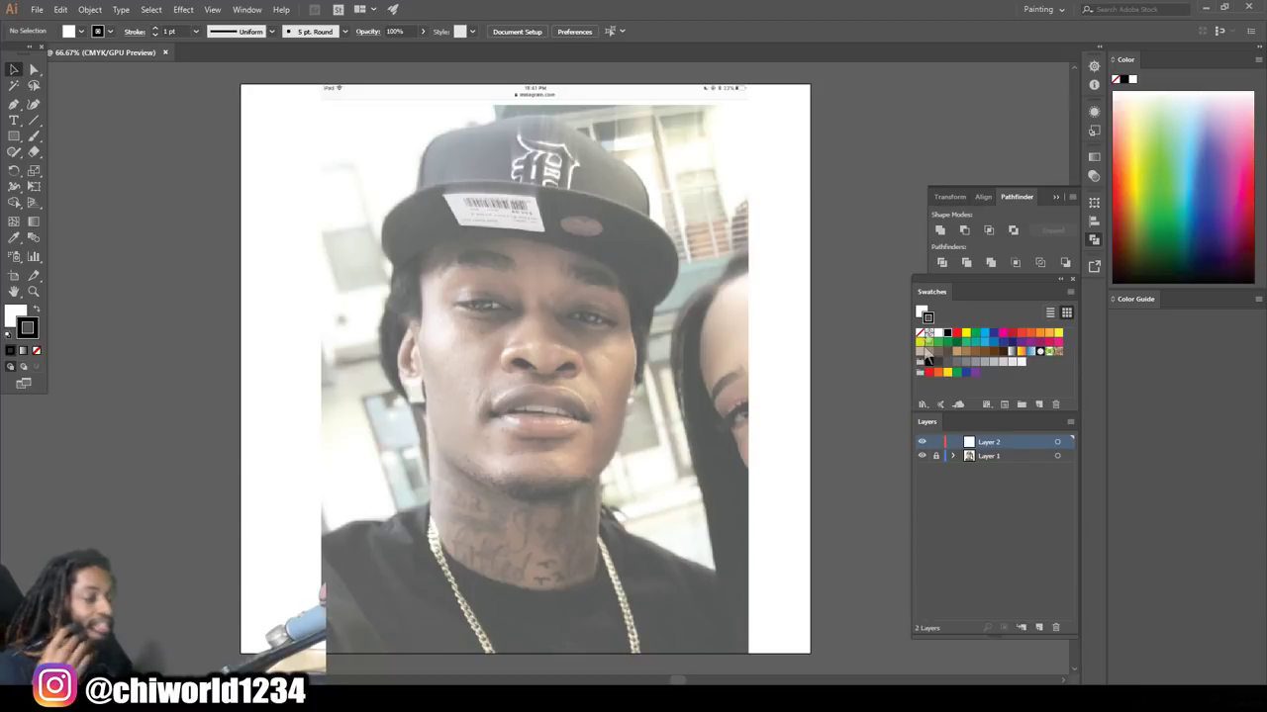
# Create a calligraphic brush: 3 pt size, pressure-controlled with 3 pt variation, and pick the Paintbrush
pyautogui.click(344, 32)
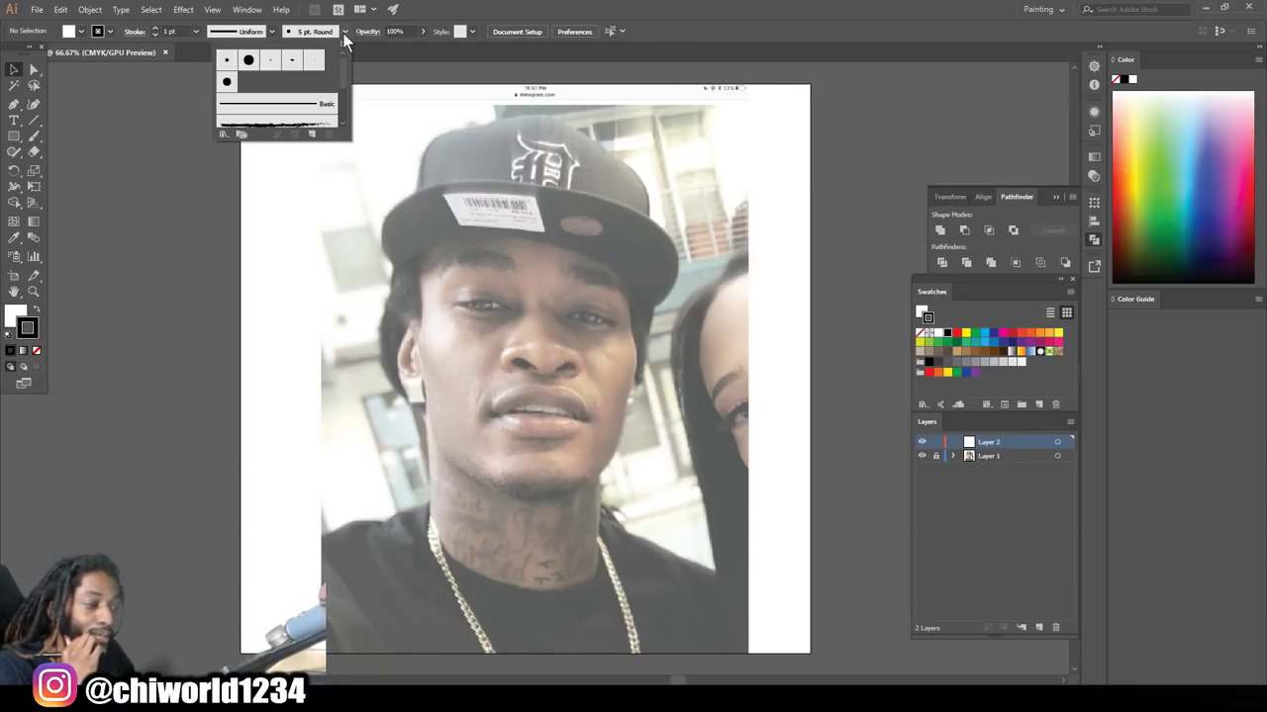
pyautogui.click(309, 133)
pyautogui.click(49, 153)
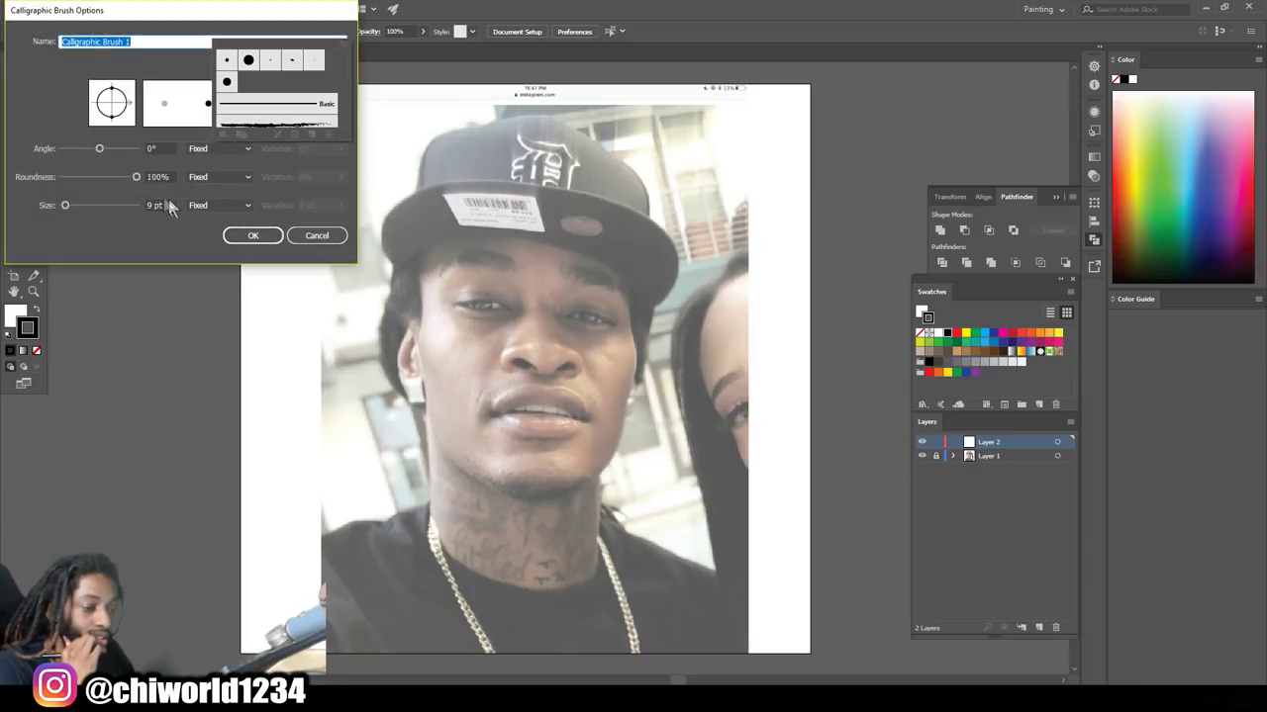
pyautogui.click(194, 206)
pyautogui.click(204, 248)
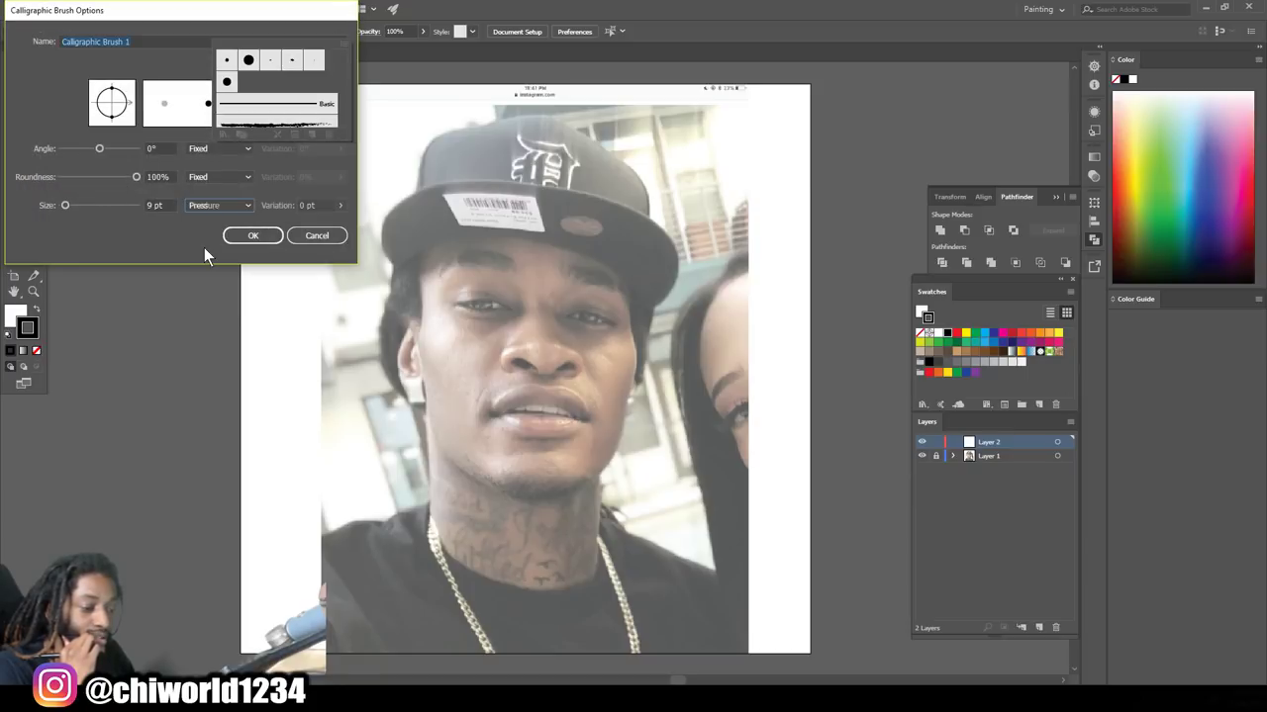
pyautogui.click(151, 204)
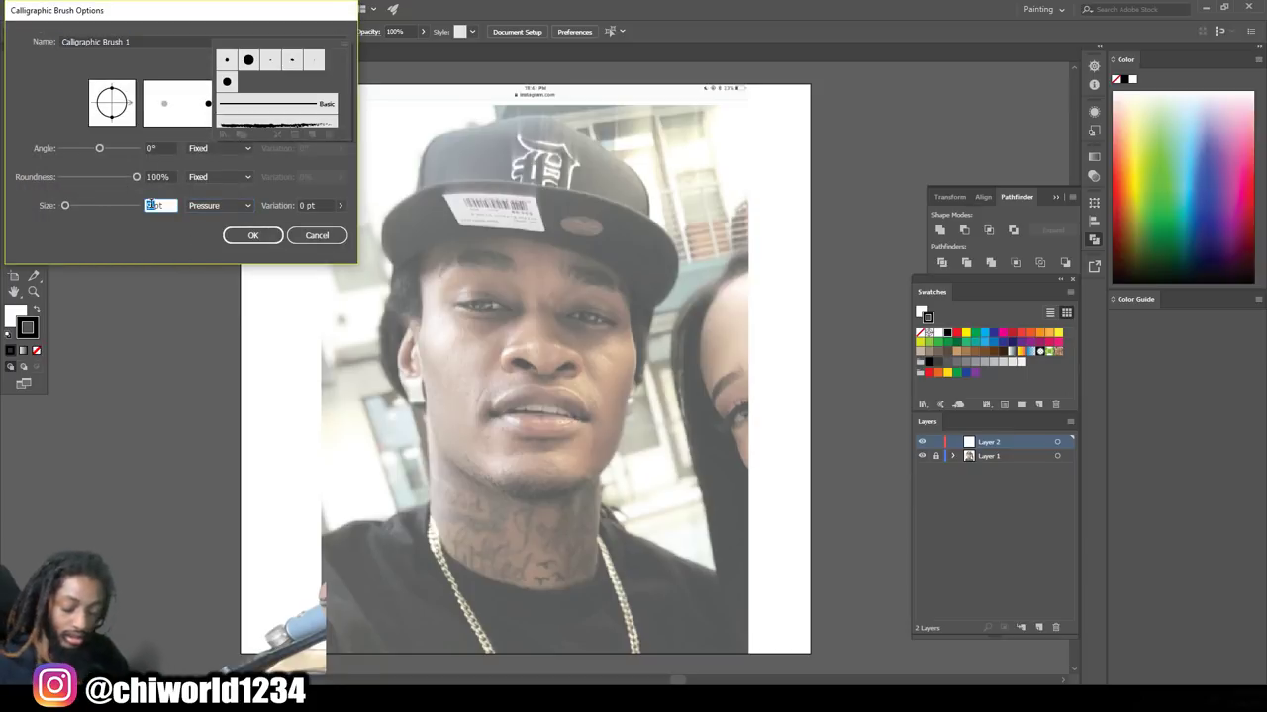
pyautogui.write('3')
pyautogui.click(304, 205)
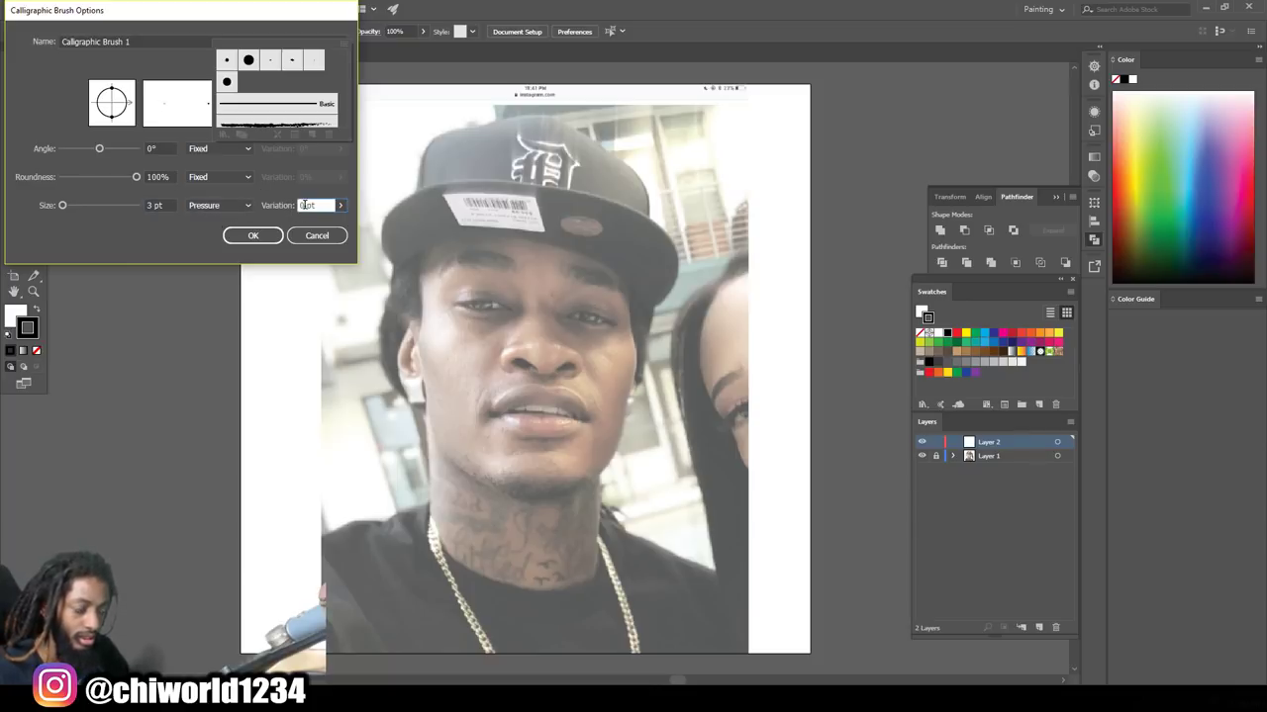
pyautogui.write('3')
pyautogui.click(254, 237)
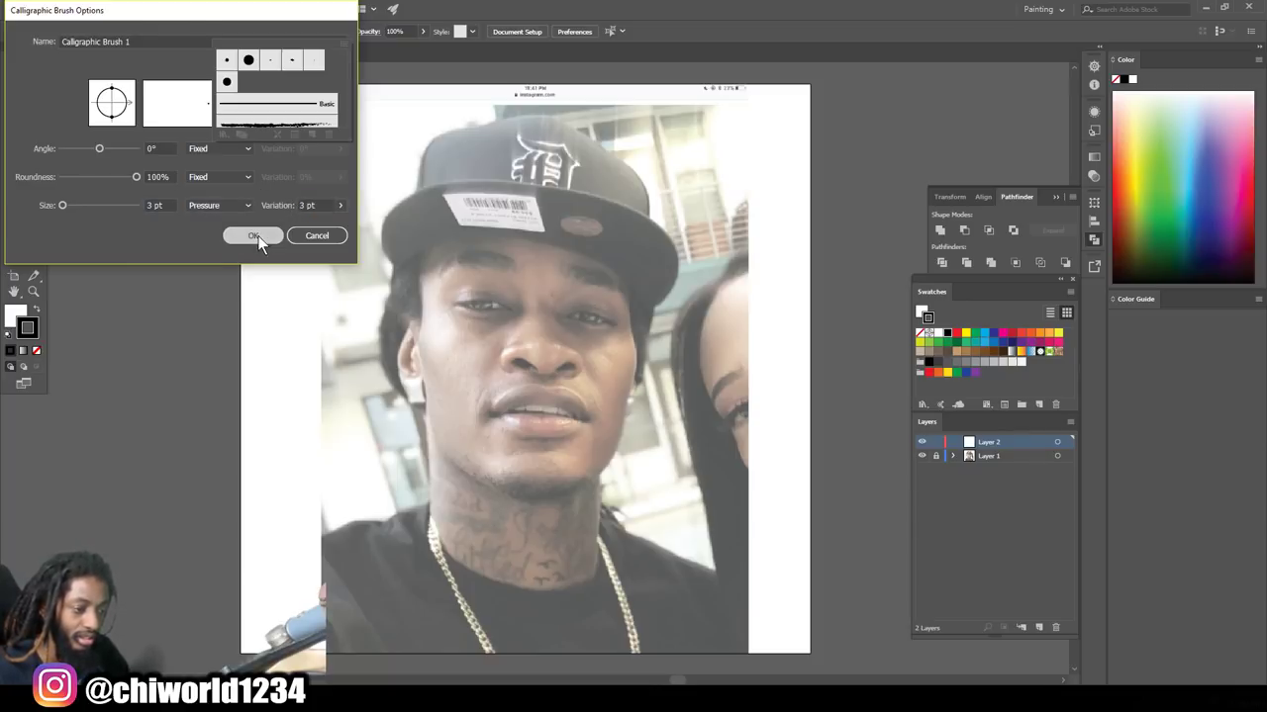
pyautogui.click(37, 138)
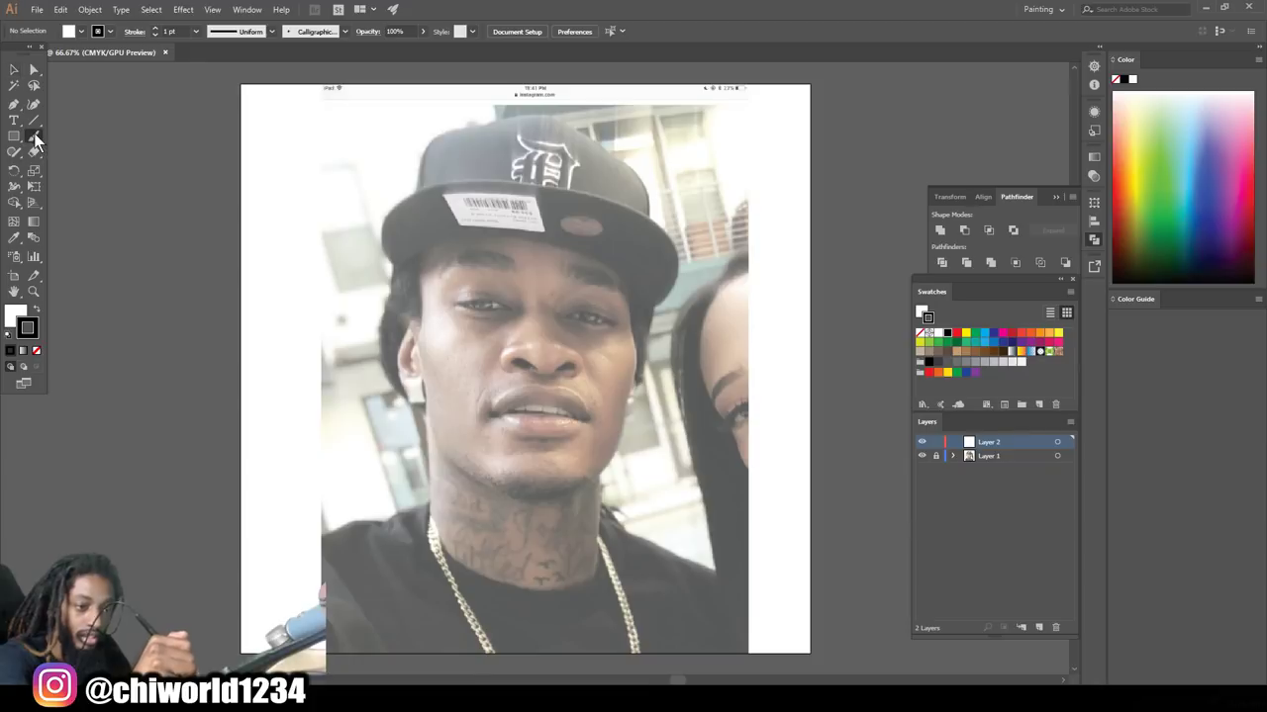
# Discard two test strokes, zoom in on the face, and set a 0.75 pt stroke
pyautogui.moveTo(185, 148)
pyautogui.mouseDown()
pyautogui.moveTo(179, 265)
pyautogui.moveTo(156, 136)
pyautogui.mouseUp()
pyautogui.moveTo(141, 295); pyautogui.dragTo(122, 133)
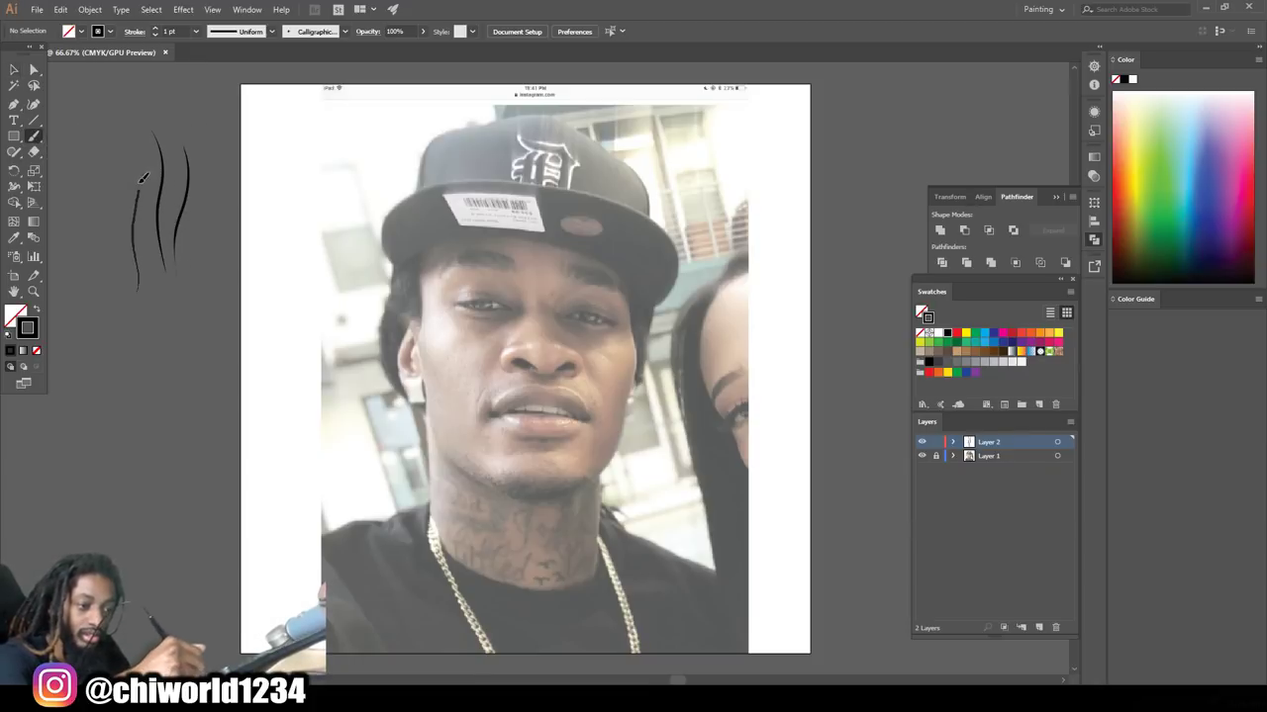
pyautogui.hotkey('ctrl', 'z')
pyautogui.hotkey('ctrl', 'z')
pyautogui.hotkey('ctrl', 'z')
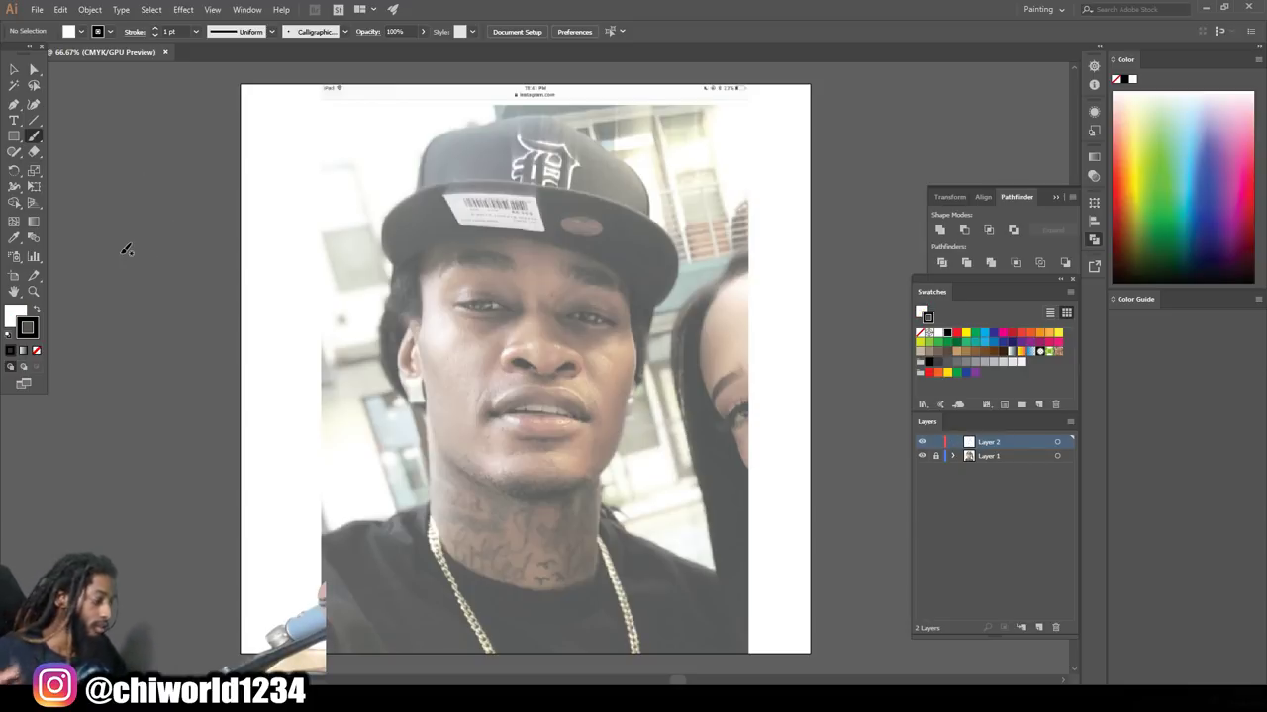
pyautogui.hotkey('ctrl', '=')
pyautogui.hotkey('ctrl', '=')
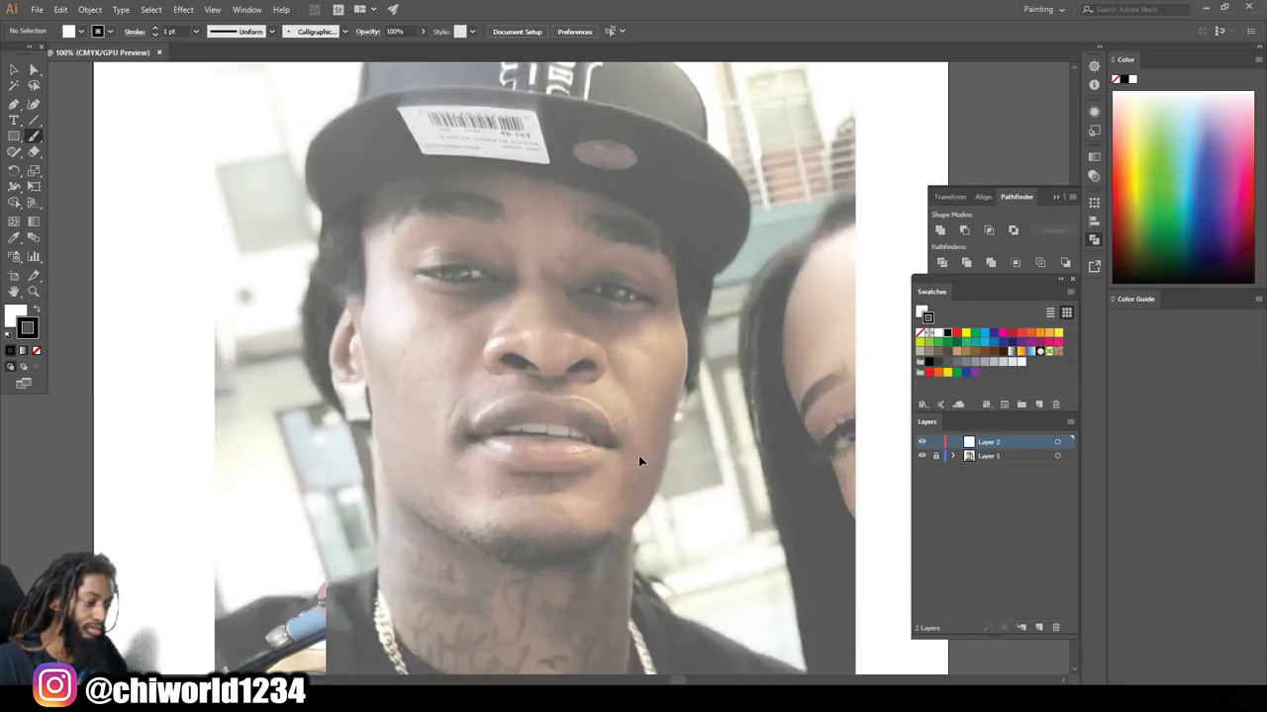
pyautogui.hotkey('ctrl', '=')
pyautogui.hotkey('ctrl', '=')
pyautogui.scroll(1, 638, 445)
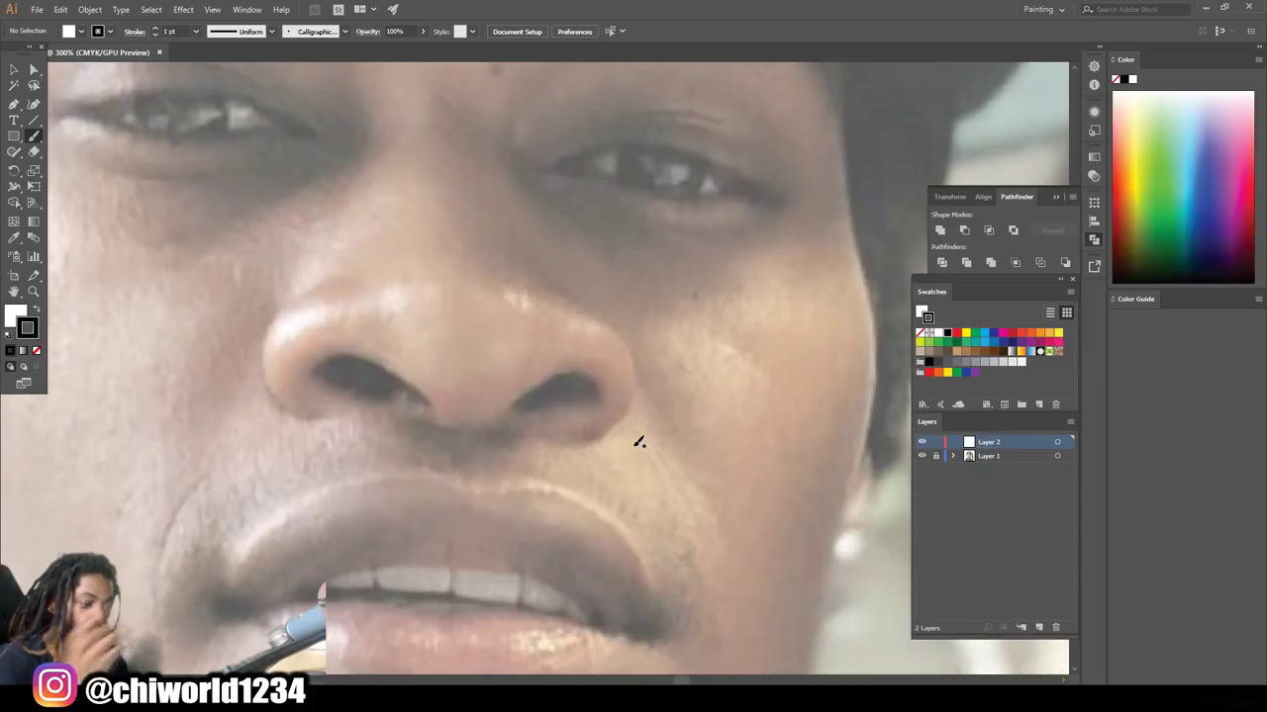
pyautogui.click(195, 31)
pyautogui.click(207, 69)
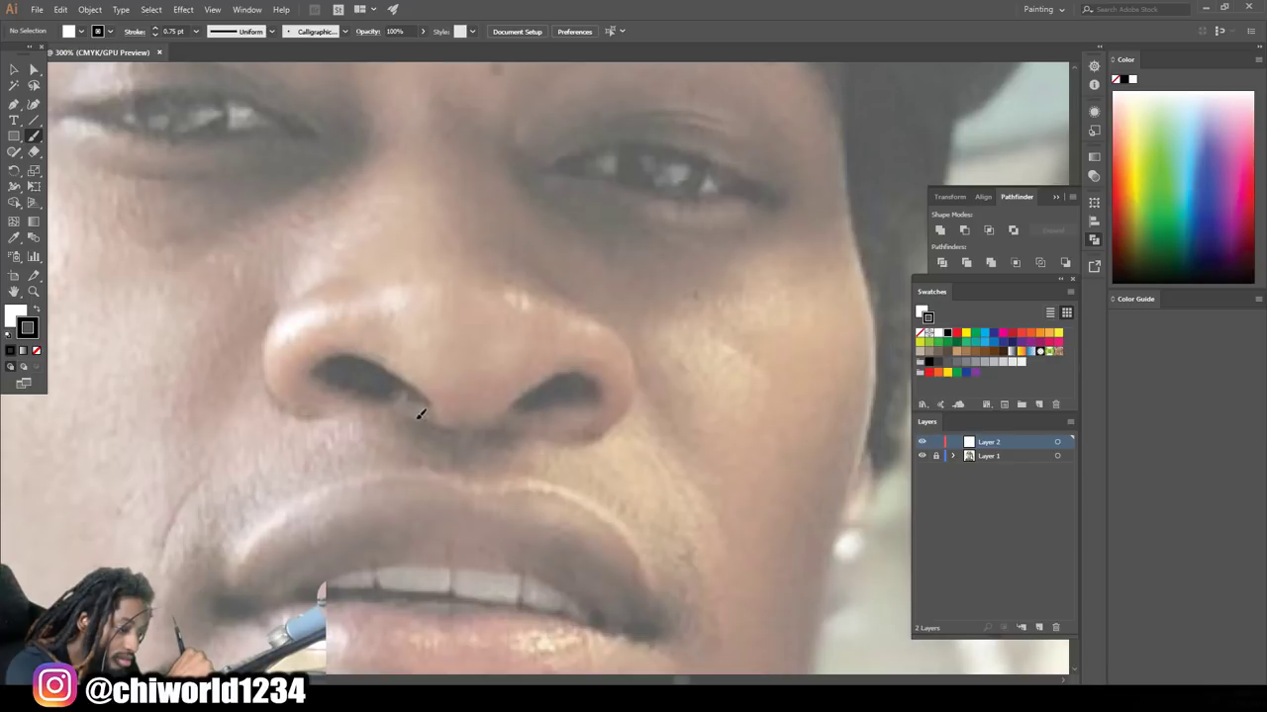
# Brush the curve under the nose, the filled right nostril, and both nostril wings
pyautogui.moveTo(506, 422); pyautogui.dragTo(503, 425)
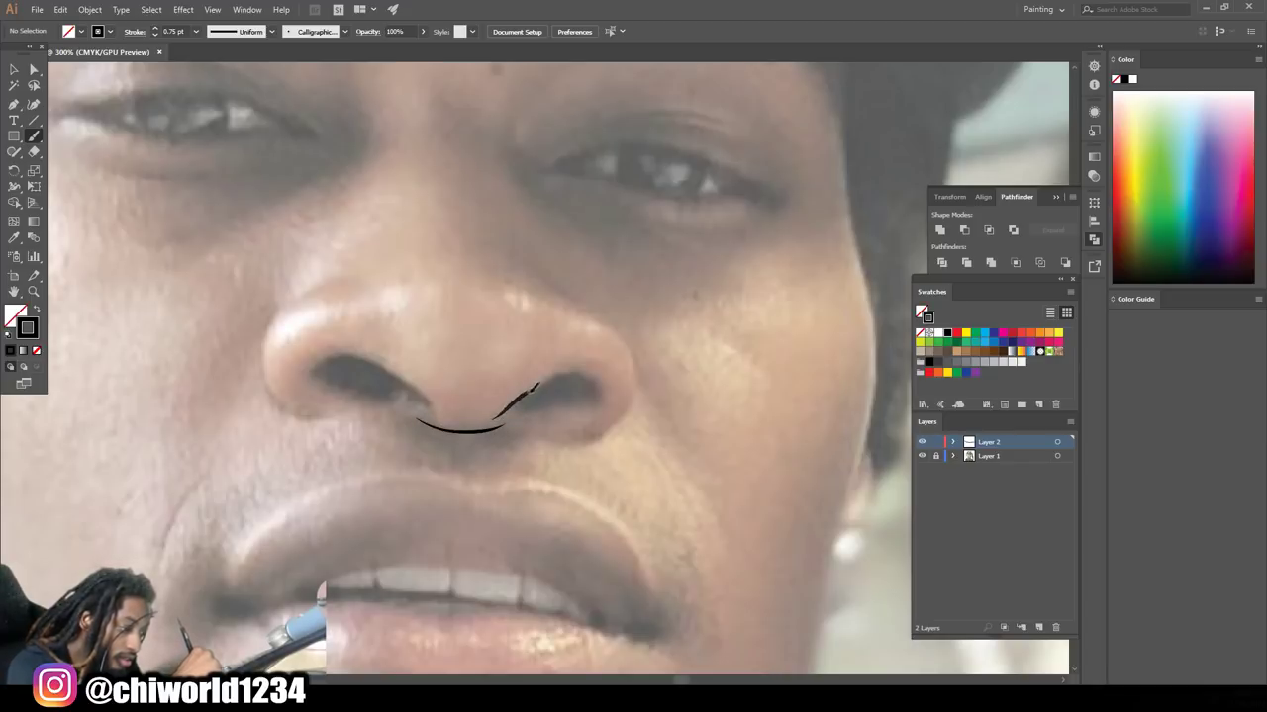
pyautogui.moveTo(592, 402); pyautogui.dragTo(596, 404)
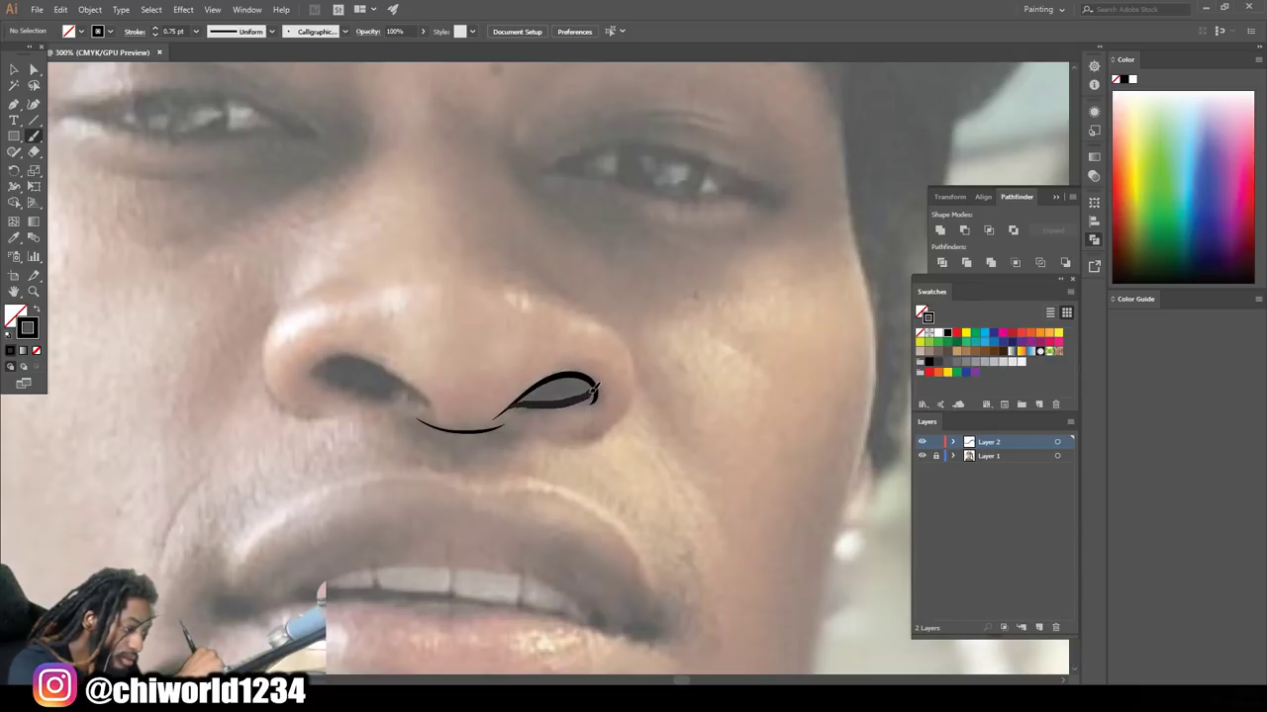
pyautogui.moveTo(596, 385)
pyautogui.mouseDown()
pyautogui.moveTo(522, 399)
pyautogui.moveTo(588, 389)
pyautogui.moveTo(532, 385)
pyautogui.mouseUp()
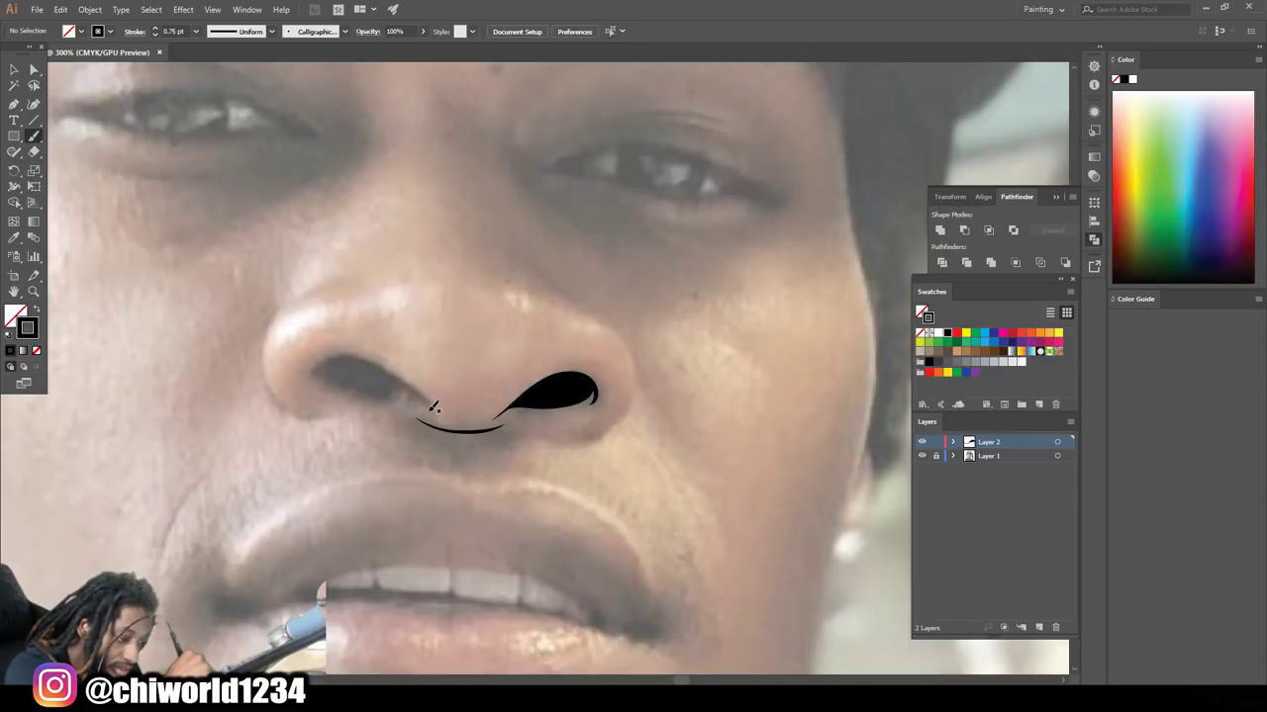
pyautogui.moveTo(363, 354)
pyautogui.mouseDown()
pyautogui.moveTo(328, 353)
pyautogui.moveTo(321, 375)
pyautogui.moveTo(425, 389)
pyautogui.moveTo(362, 372)
pyautogui.moveTo(391, 386)
pyautogui.moveTo(348, 381)
pyautogui.moveTo(332, 364)
pyautogui.moveTo(368, 372)
pyautogui.moveTo(344, 366)
pyautogui.mouseUp()
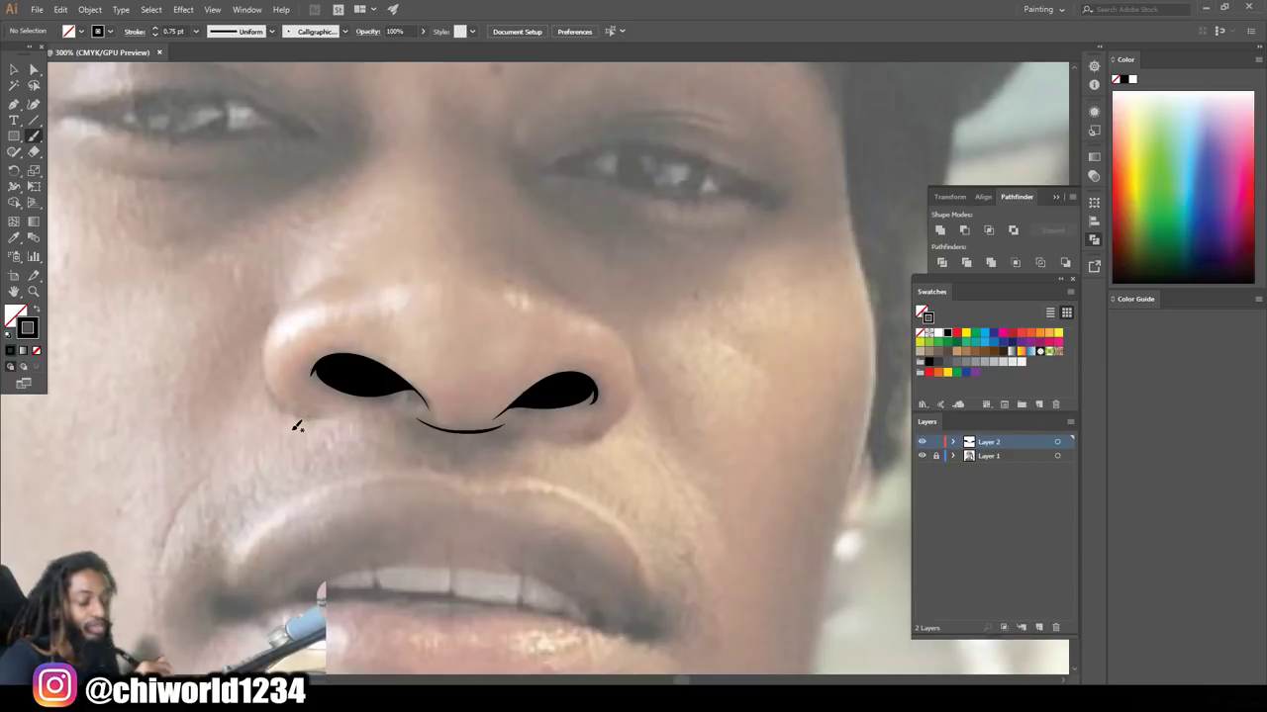
pyautogui.moveTo(289, 404)
pyautogui.mouseDown()
pyautogui.moveTo(258, 366)
pyautogui.moveTo(295, 284)
pyautogui.mouseUp()
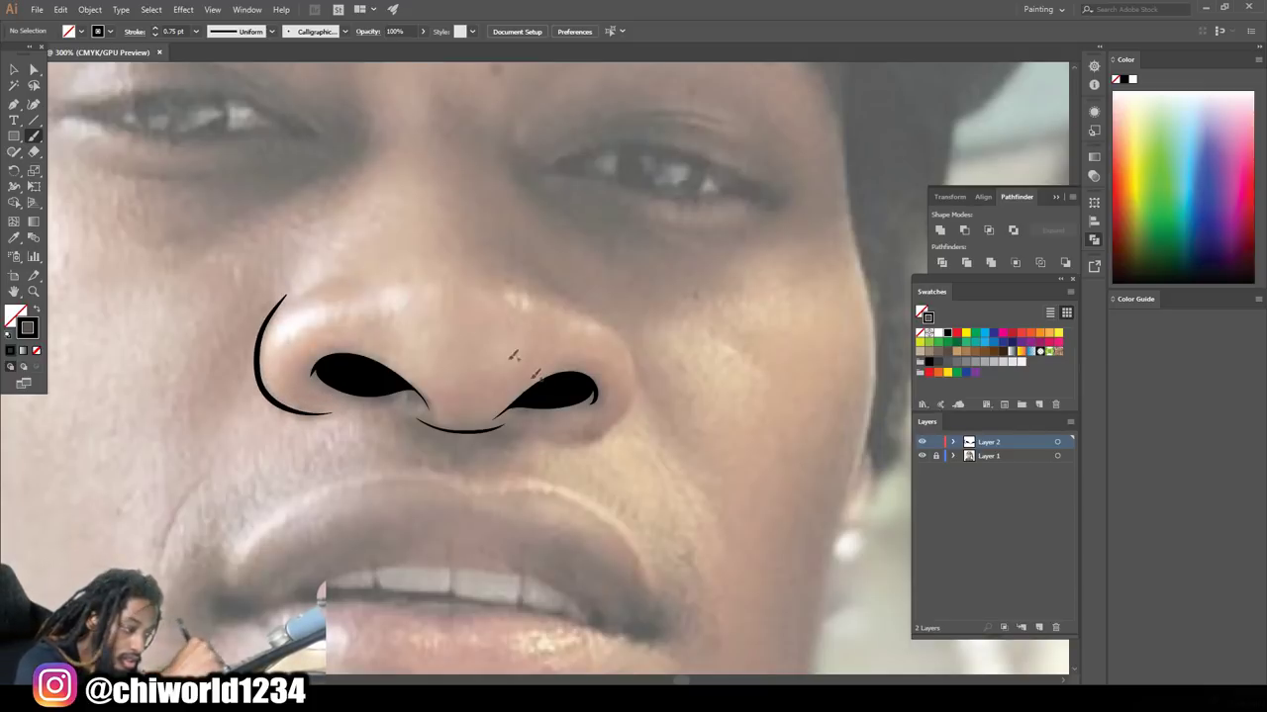
pyautogui.moveTo(586, 436)
pyautogui.mouseDown()
pyautogui.moveTo(638, 390)
pyautogui.moveTo(622, 323)
pyautogui.moveTo(602, 310)
pyautogui.mouseUp()
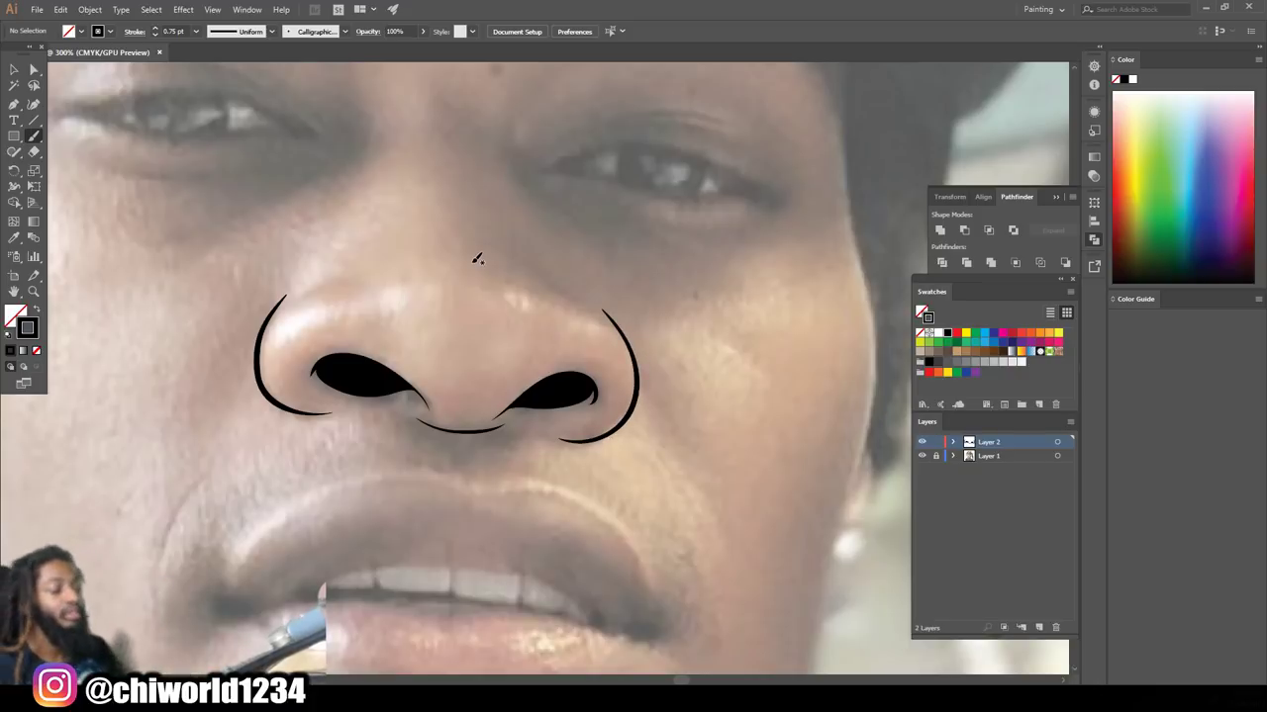
pyautogui.hotkey('ctrl', '-')
pyautogui.hotkey('ctrl', '-')
# Outline the upper lip from the left mouth corner to the right corner
pyautogui.scroll(1, 614, 407)
pyautogui.hotkey('ctrl', '+')
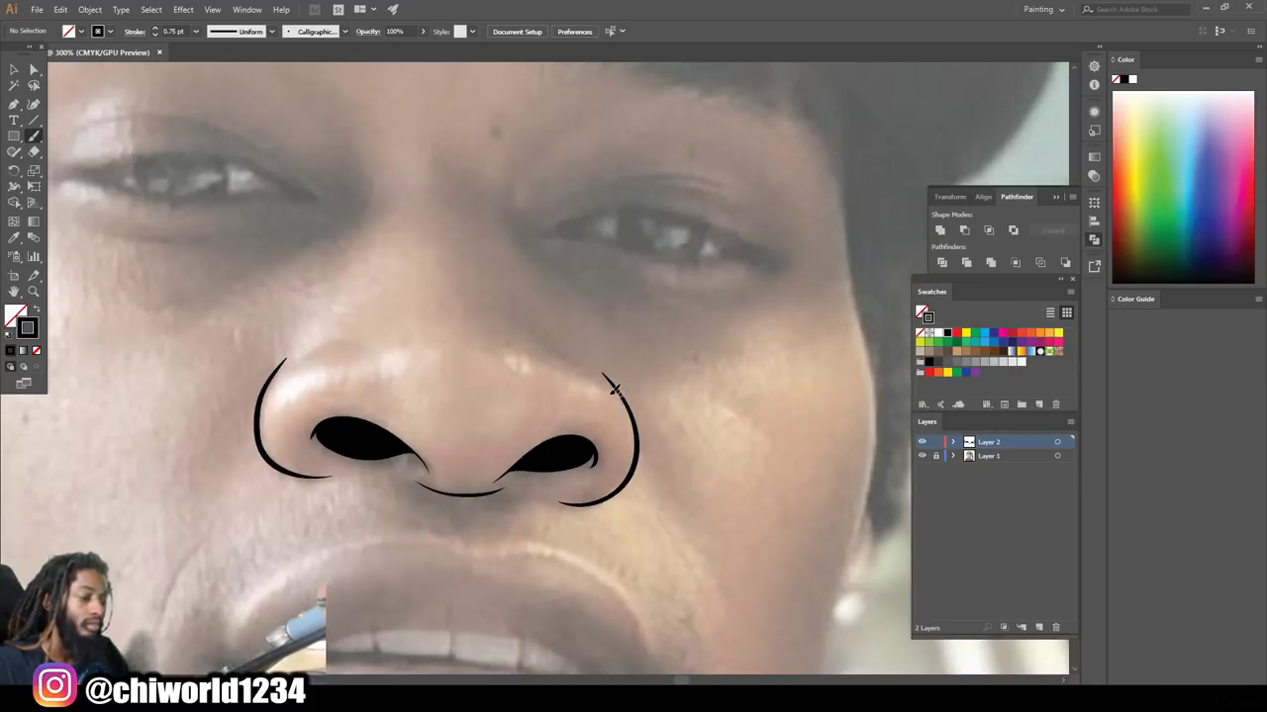
pyautogui.scroll(2, 608, 392)
pyautogui.scroll(-3, 614, 389)
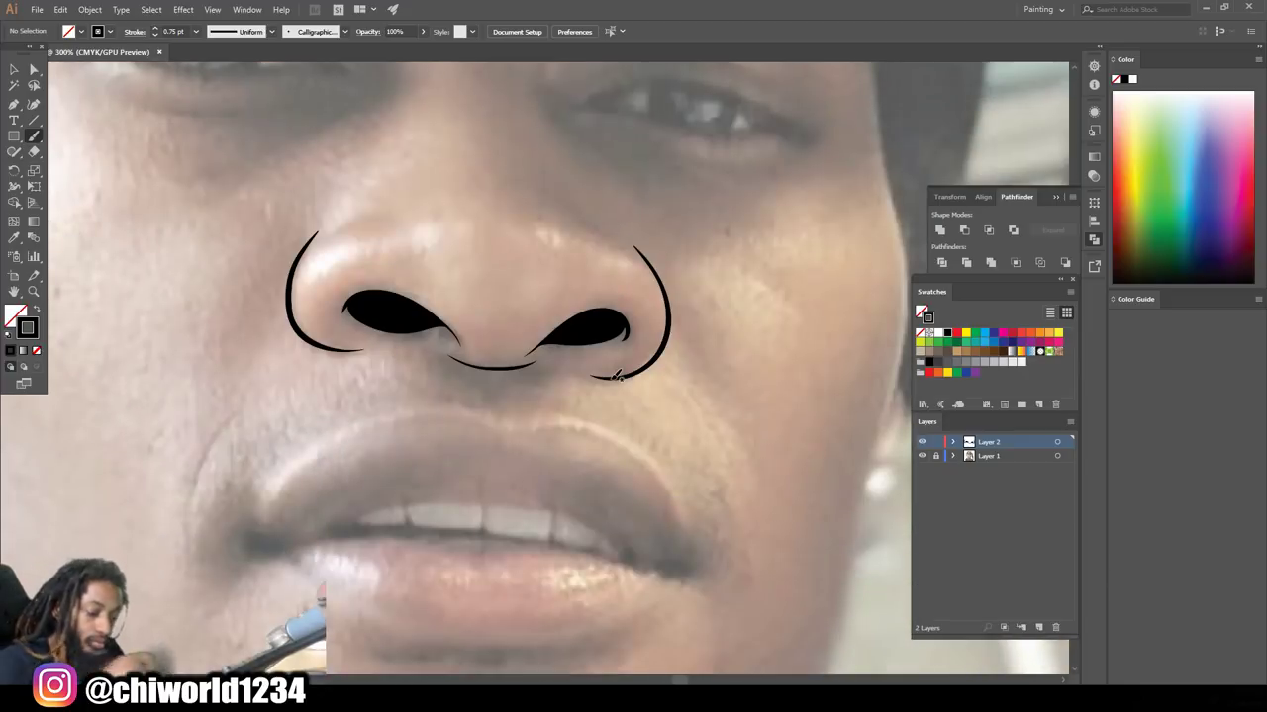
pyautogui.moveTo(344, 521); pyautogui.dragTo(470, 495)
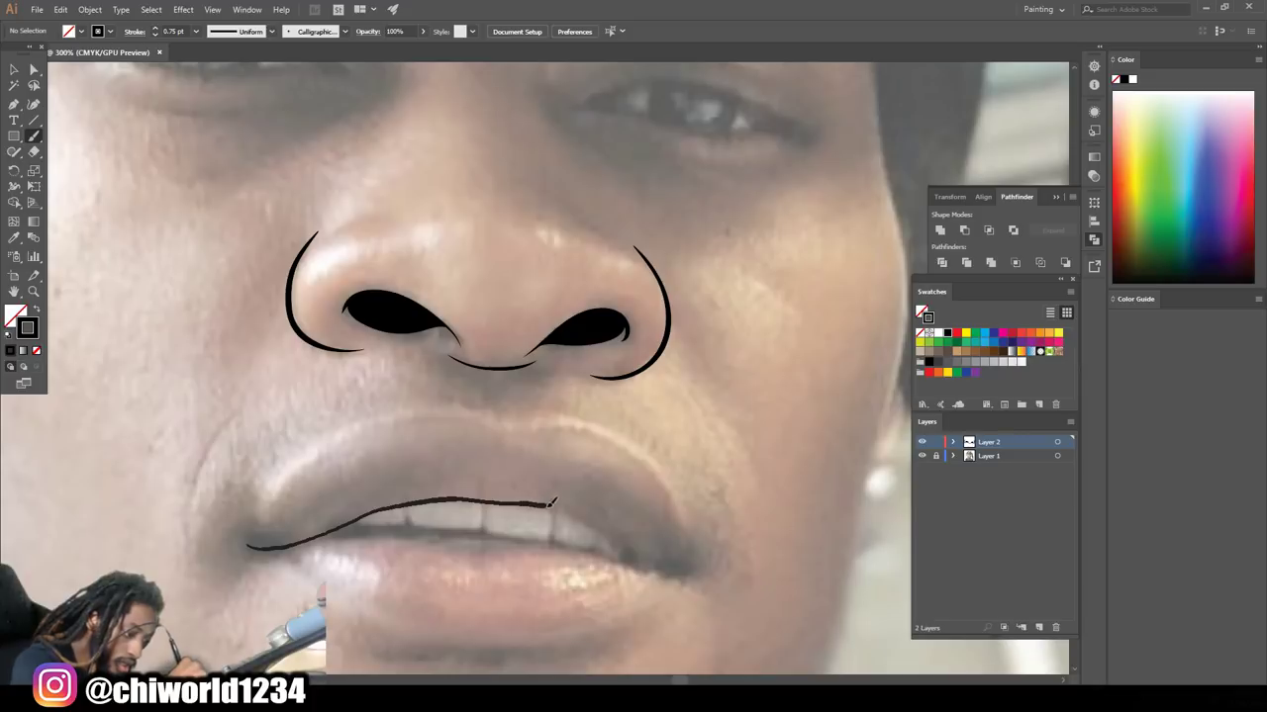
pyautogui.moveTo(591, 515); pyautogui.dragTo(623, 544)
pyautogui.moveTo(685, 570); pyautogui.dragTo(704, 572)
pyautogui.moveTo(250, 546)
pyautogui.mouseDown()
pyautogui.moveTo(267, 511)
pyautogui.moveTo(475, 410)
pyautogui.moveTo(687, 500)
pyautogui.moveTo(704, 571)
pyautogui.mouseUp()
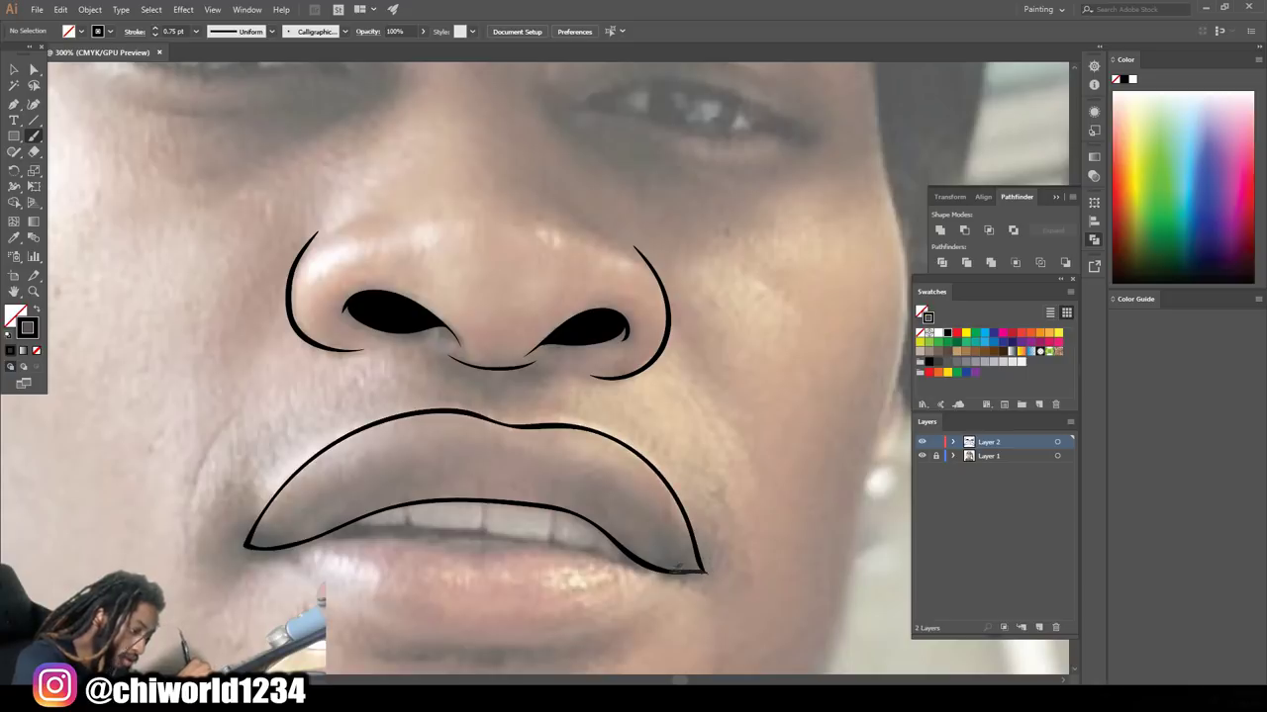
# Trace and thicken the dark line where the lips meet, then outline the lower lip
pyautogui.hotkey('ctrl', '0')
pyautogui.hotkey('ctrl', '+')
pyautogui.hotkey('ctrl', '+')
pyautogui.hotkey('ctrl', '+')
pyautogui.hotkey('ctrl', '+')
pyautogui.moveTo(344, 400)
pyautogui.mouseDown()
pyautogui.moveTo(559, 418)
pyautogui.moveTo(635, 439)
pyautogui.mouseUp()
pyautogui.moveTo(346, 409); pyautogui.dragTo(512, 413)
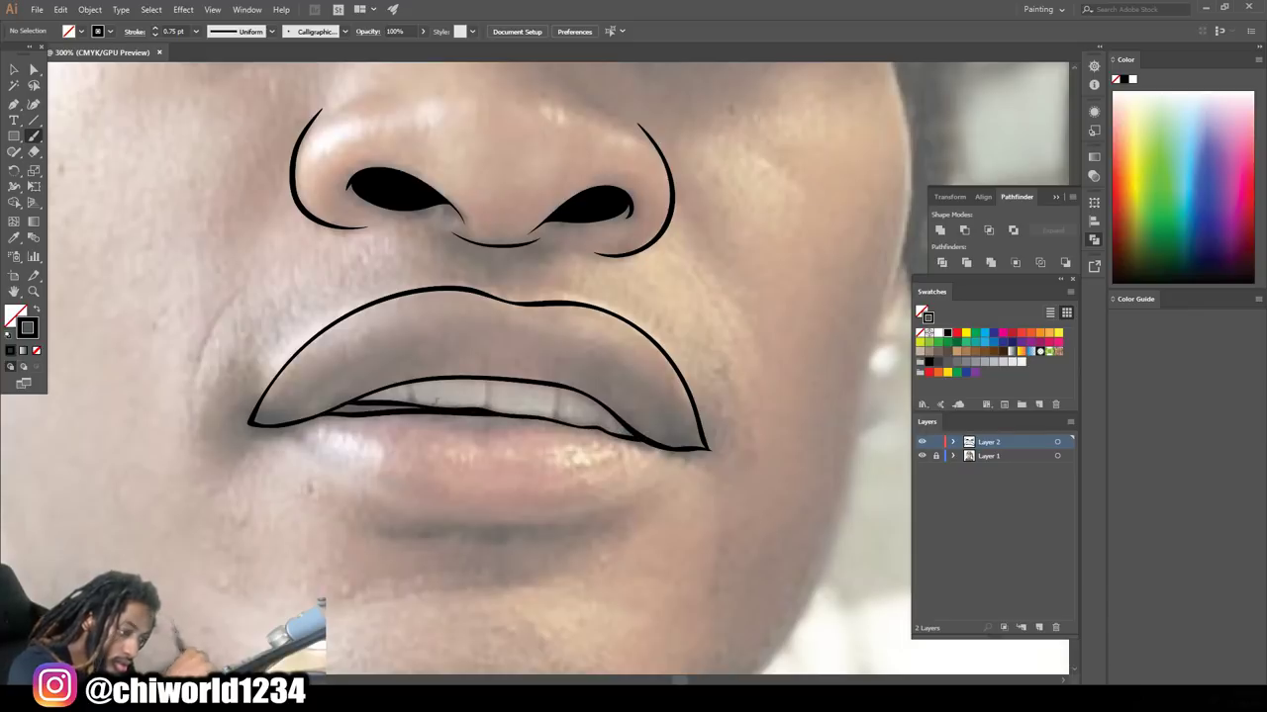
pyautogui.moveTo(423, 406)
pyautogui.mouseDown()
pyautogui.moveTo(332, 408)
pyautogui.moveTo(661, 449)
pyautogui.mouseUp()
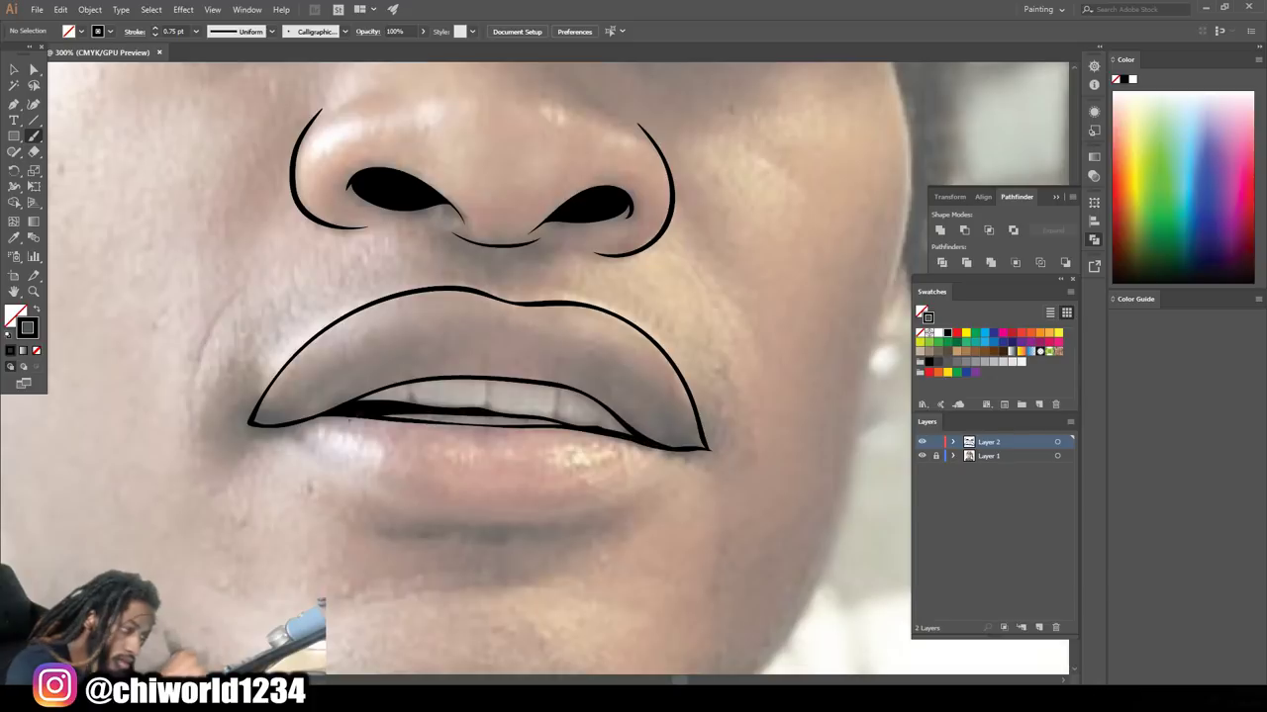
pyautogui.moveTo(253, 423)
pyautogui.mouseDown()
pyautogui.moveTo(525, 516)
pyautogui.moveTo(707, 450)
pyautogui.mouseUp()
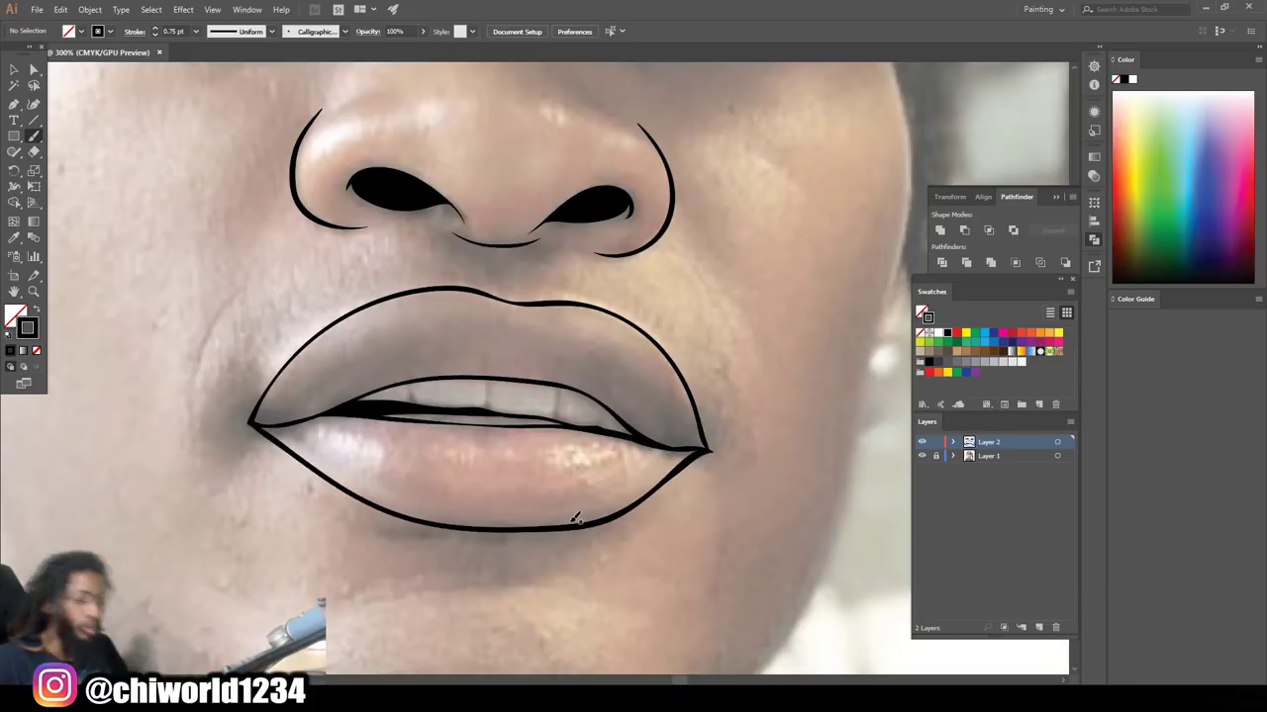
pyautogui.hotkey('ctrl', '1')
pyautogui.click(921, 455)
pyautogui.hotkey('ctrl', '+')
pyautogui.hotkey('ctrl', '+')
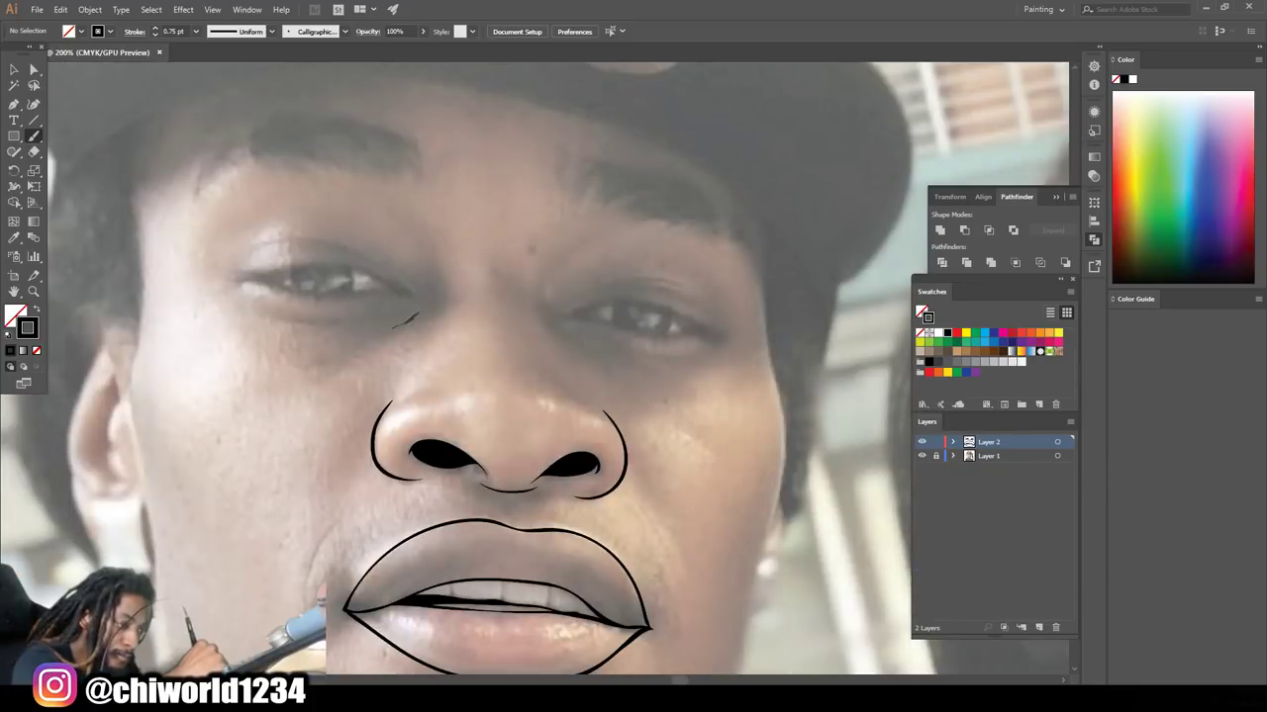
# Draw upper eyelids, lower lids and crease lines over both eyes
pyautogui.moveTo(568, 297); pyautogui.dragTo(564, 333)
pyautogui.scroll(2, 445, 240)
pyautogui.moveTo(235, 324)
pyautogui.mouseDown()
pyautogui.moveTo(279, 316)
pyautogui.moveTo(406, 340)
pyautogui.mouseUp()
pyautogui.moveTo(572, 353)
pyautogui.mouseDown()
pyautogui.moveTo(641, 354)
pyautogui.moveTo(725, 384)
pyautogui.mouseUp()
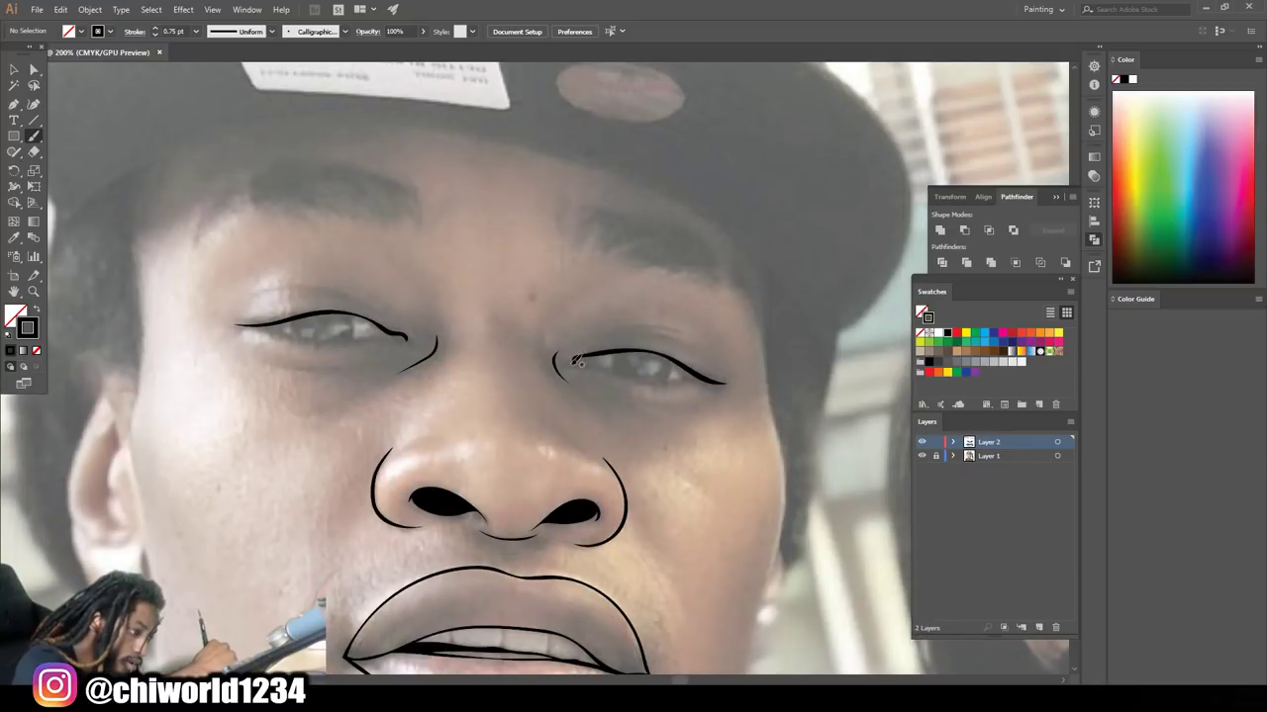
pyautogui.moveTo(586, 360); pyautogui.dragTo(721, 382)
pyautogui.moveTo(255, 327)
pyautogui.mouseDown()
pyautogui.moveTo(409, 342)
pyautogui.moveTo(393, 343)
pyautogui.mouseUp()
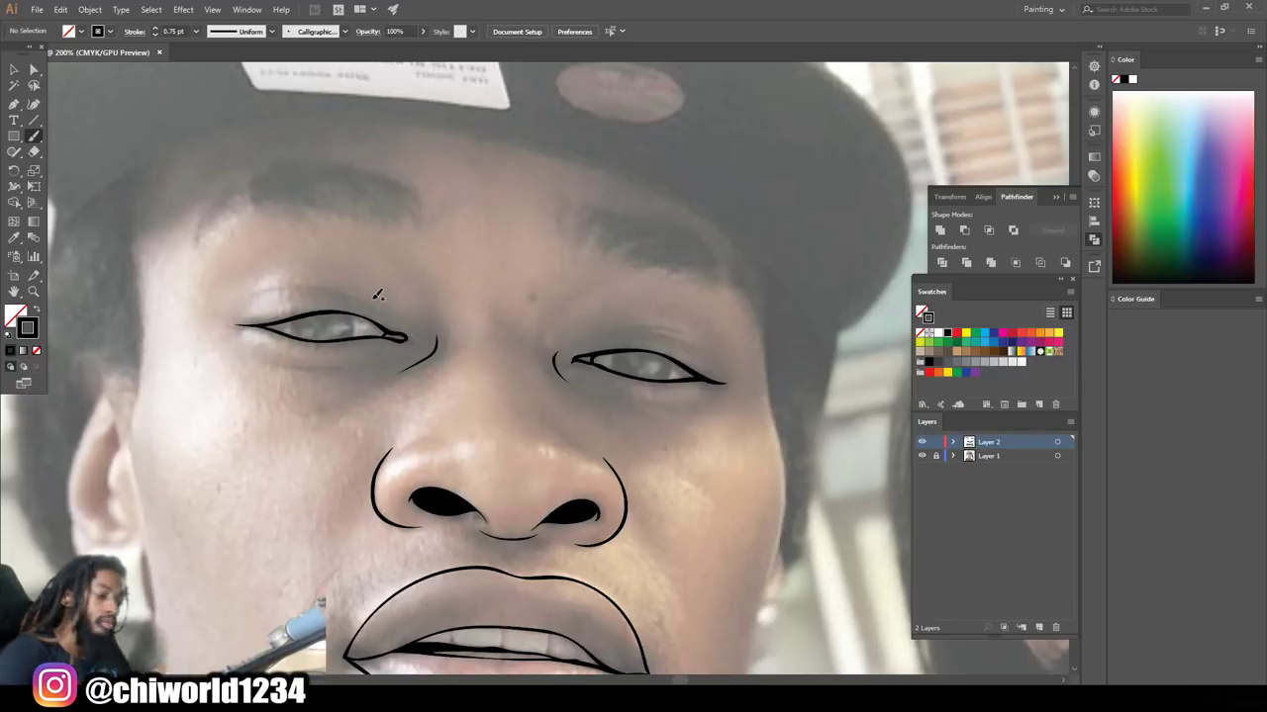
pyautogui.scroll(2, 376, 291)
pyautogui.moveTo(588, 388)
pyautogui.mouseDown()
pyautogui.moveTo(657, 374)
pyautogui.moveTo(684, 384)
pyautogui.mouseUp()
pyautogui.moveTo(384, 358)
pyautogui.mouseDown()
pyautogui.moveTo(269, 333)
pyautogui.moveTo(315, 331)
pyautogui.mouseUp()
pyautogui.moveTo(286, 408); pyautogui.dragTo(373, 406)
pyautogui.moveTo(589, 427); pyautogui.dragTo(658, 452)
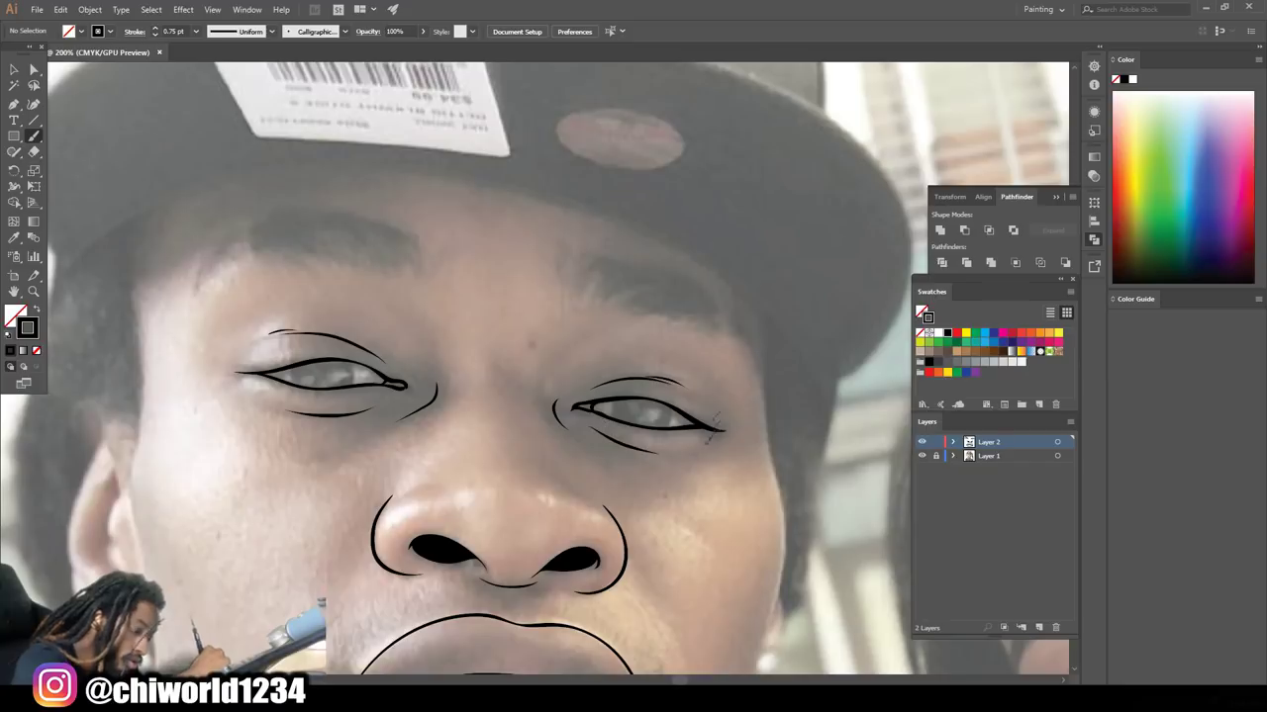
pyautogui.hotkey('ctrl', '-')
pyautogui.hotkey('ctrl', '=')
pyautogui.hotkey('ctrl', '=')
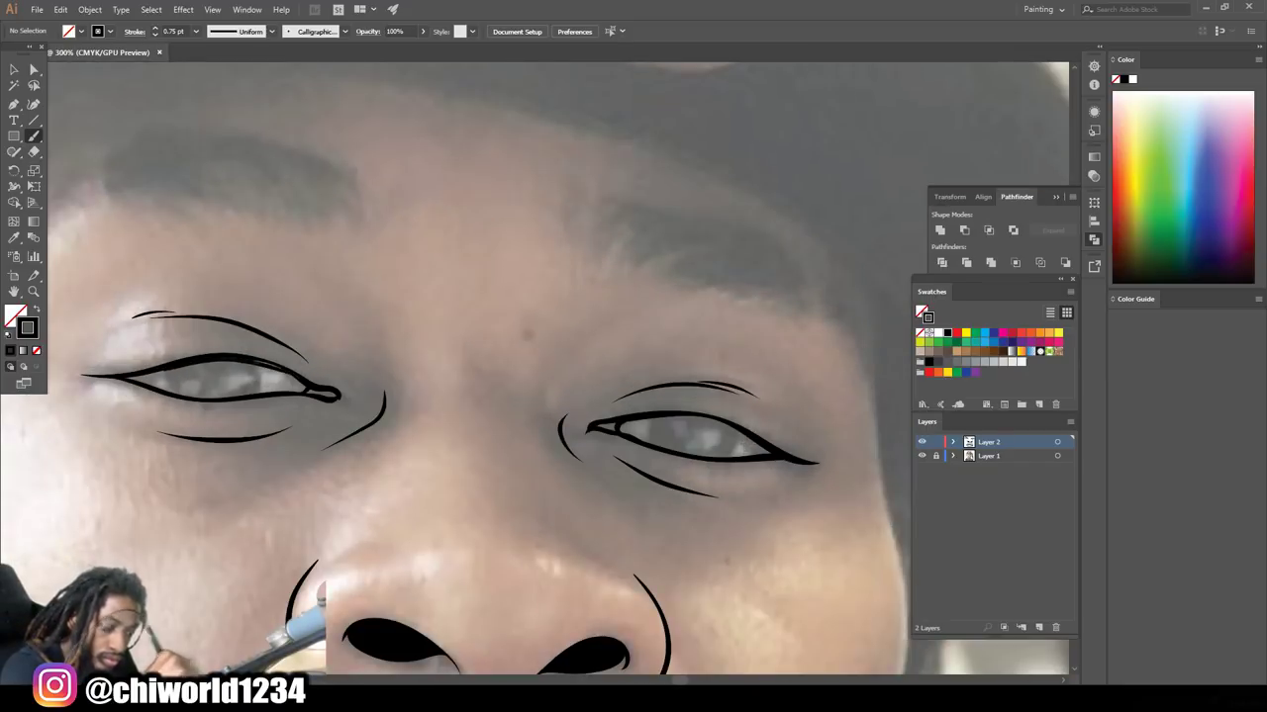
# Outline both irises and fill them solid black
pyautogui.moveTo(178, 366); pyautogui.dragTo(176, 397)
pyautogui.moveTo(253, 365); pyautogui.dragTo(253, 396)
pyautogui.moveTo(657, 415)
pyautogui.mouseDown()
pyautogui.moveTo(657, 451)
pyautogui.moveTo(738, 423)
pyautogui.moveTo(663, 435)
pyautogui.moveTo(733, 450)
pyautogui.moveTo(673, 425)
pyautogui.moveTo(712, 416)
pyautogui.mouseUp()
pyautogui.moveTo(653, 416); pyautogui.dragTo(673, 421)
pyautogui.moveTo(247, 371)
pyautogui.mouseDown()
pyautogui.moveTo(233, 394)
pyautogui.moveTo(252, 393)
pyautogui.moveTo(242, 388)
pyautogui.mouseUp()
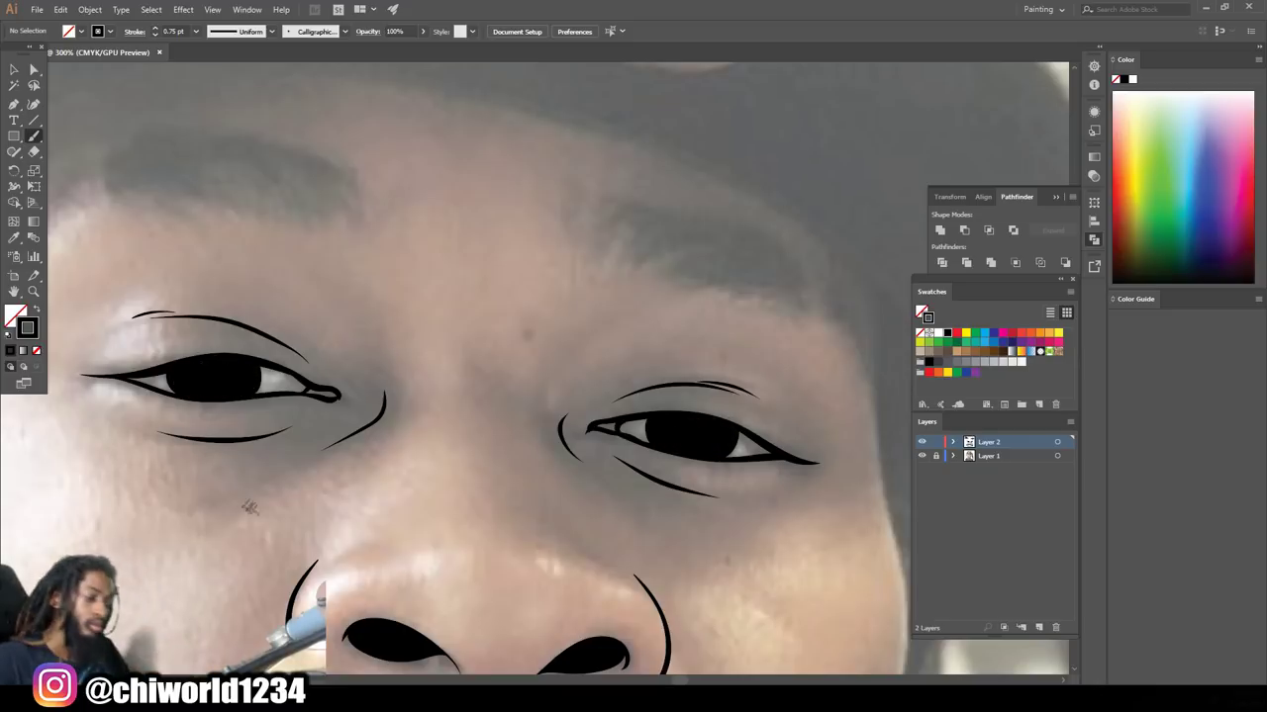
# Draw the face contour lines along the left and right cheeks
pyautogui.scroll(-3, 509, 535)
pyautogui.scroll(2, 510, 535)
pyautogui.moveTo(236, 287); pyautogui.dragTo(230, 381)
pyautogui.moveTo(698, 520)
pyautogui.mouseDown()
pyautogui.moveTo(721, 450)
pyautogui.moveTo(704, 277)
pyautogui.mouseUp()
pyautogui.scroll(-1, 507, 533)
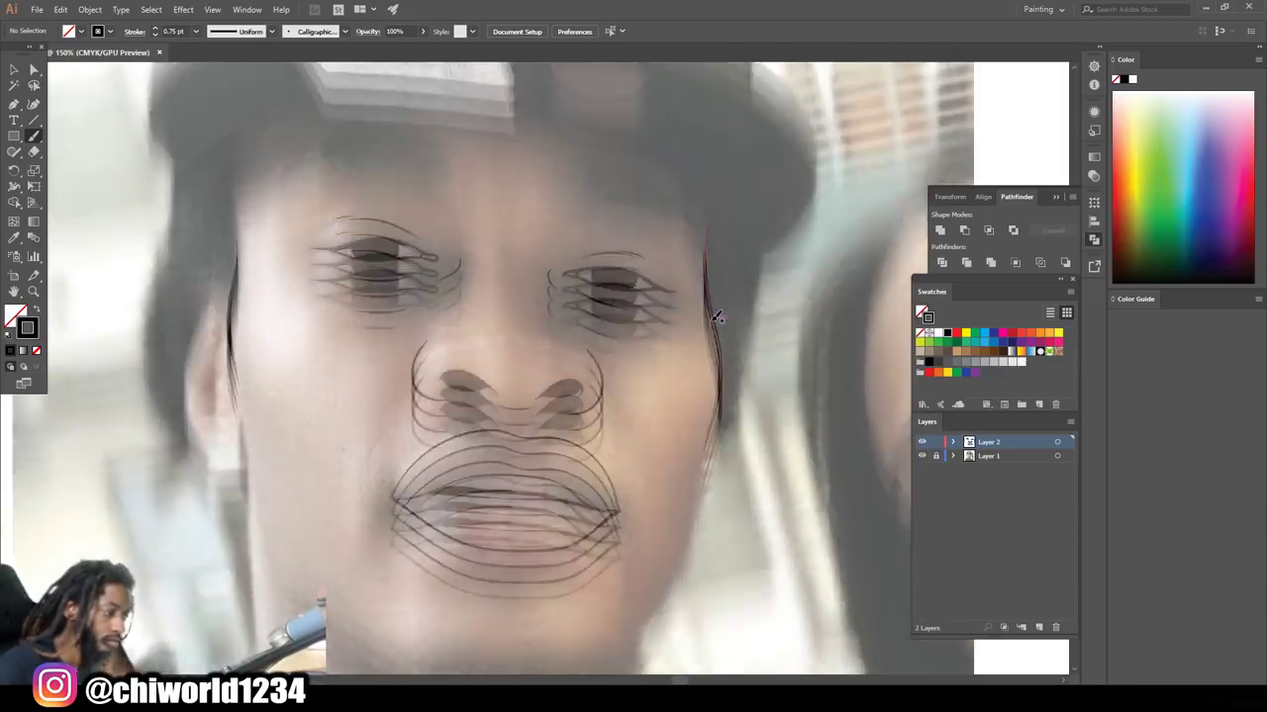
# Paint eyebrow hairs with fine 0.25 pt and bold 2 pt strokes, then switch to 0.5 pt
pyautogui.scroll(2, 691, 287)
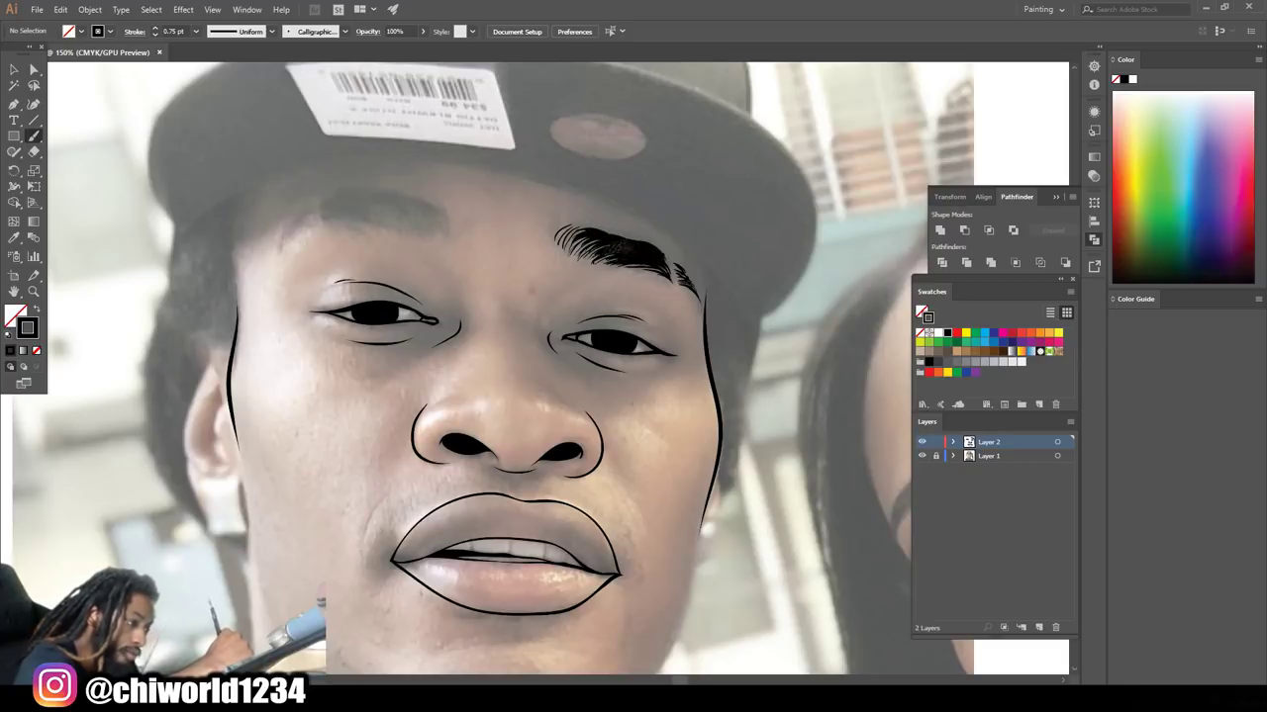
pyautogui.click(196, 31)
pyautogui.click(213, 42)
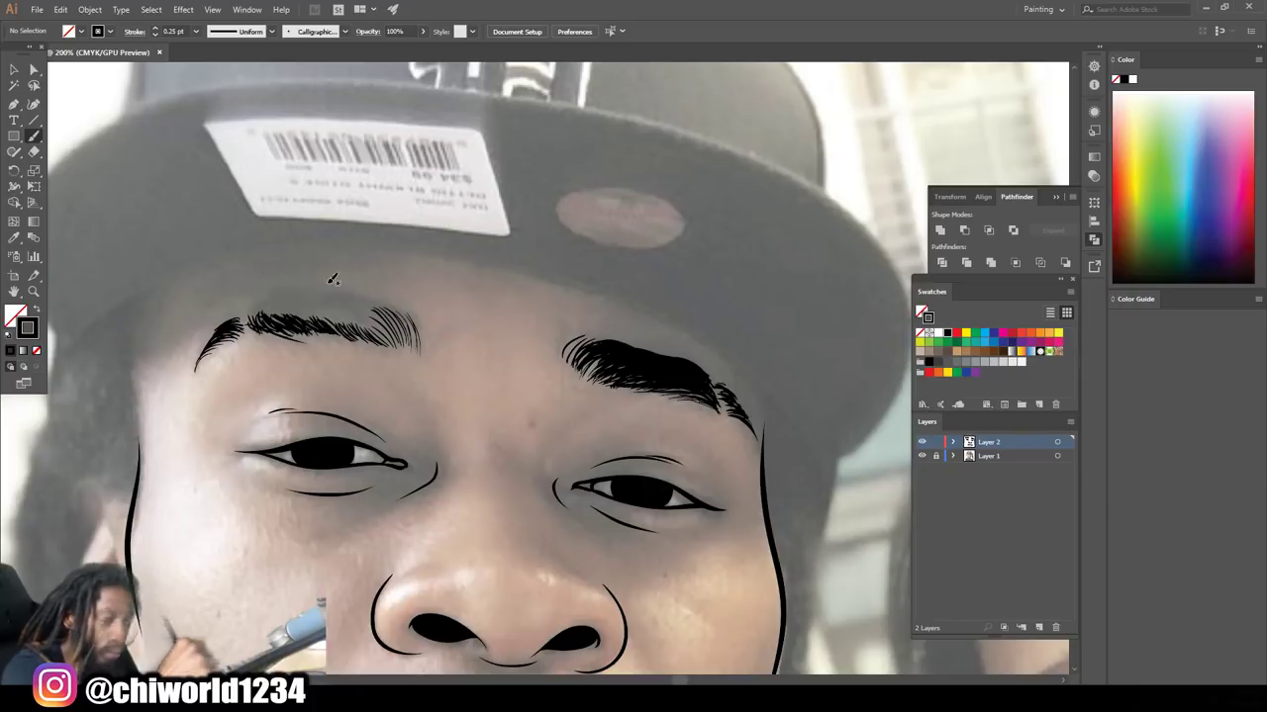
pyautogui.moveTo(253, 313); pyautogui.dragTo(299, 291)
pyautogui.click(195, 30)
pyautogui.click(212, 106)
pyautogui.moveTo(359, 344)
pyautogui.mouseDown()
pyautogui.moveTo(401, 323)
pyautogui.moveTo(255, 313)
pyautogui.moveTo(344, 296)
pyautogui.mouseUp()
pyautogui.click(194, 30)
pyautogui.click(212, 61)
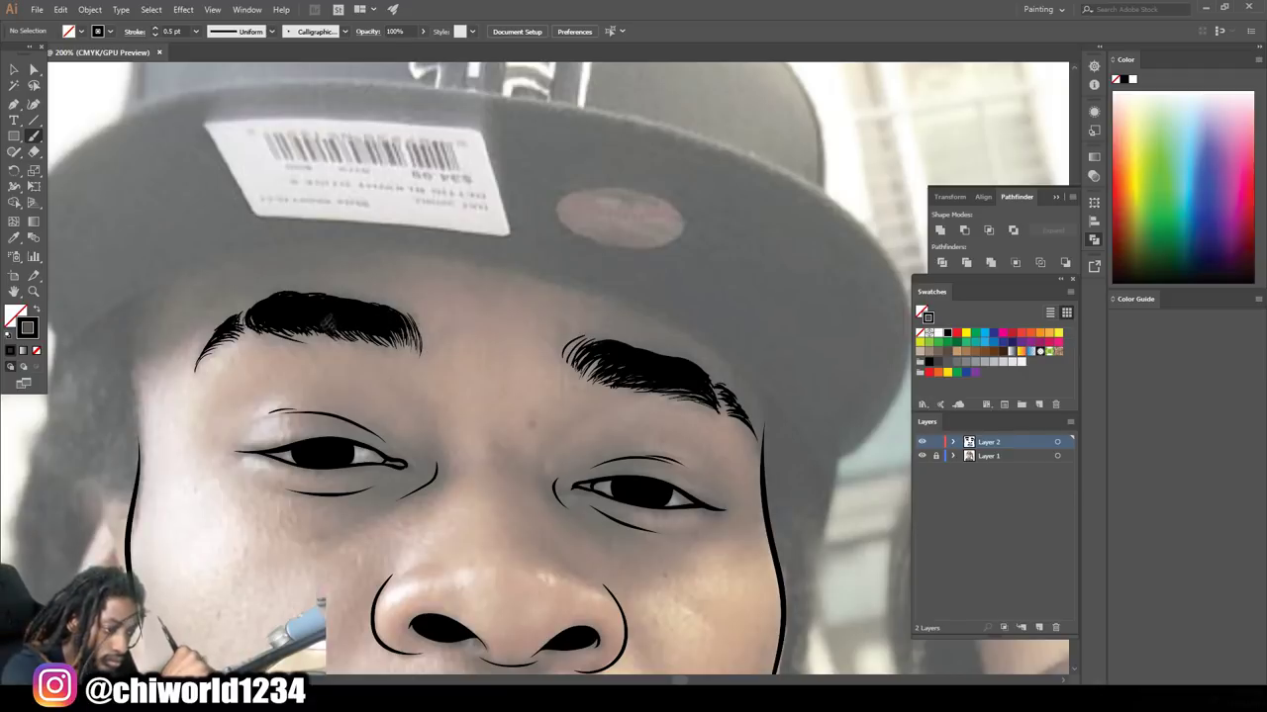
# With the photo hidden, draw a short line under the lower lip and the jawline to the chin
pyautogui.hotkey('ctrl', '0')
pyautogui.click(921, 456)
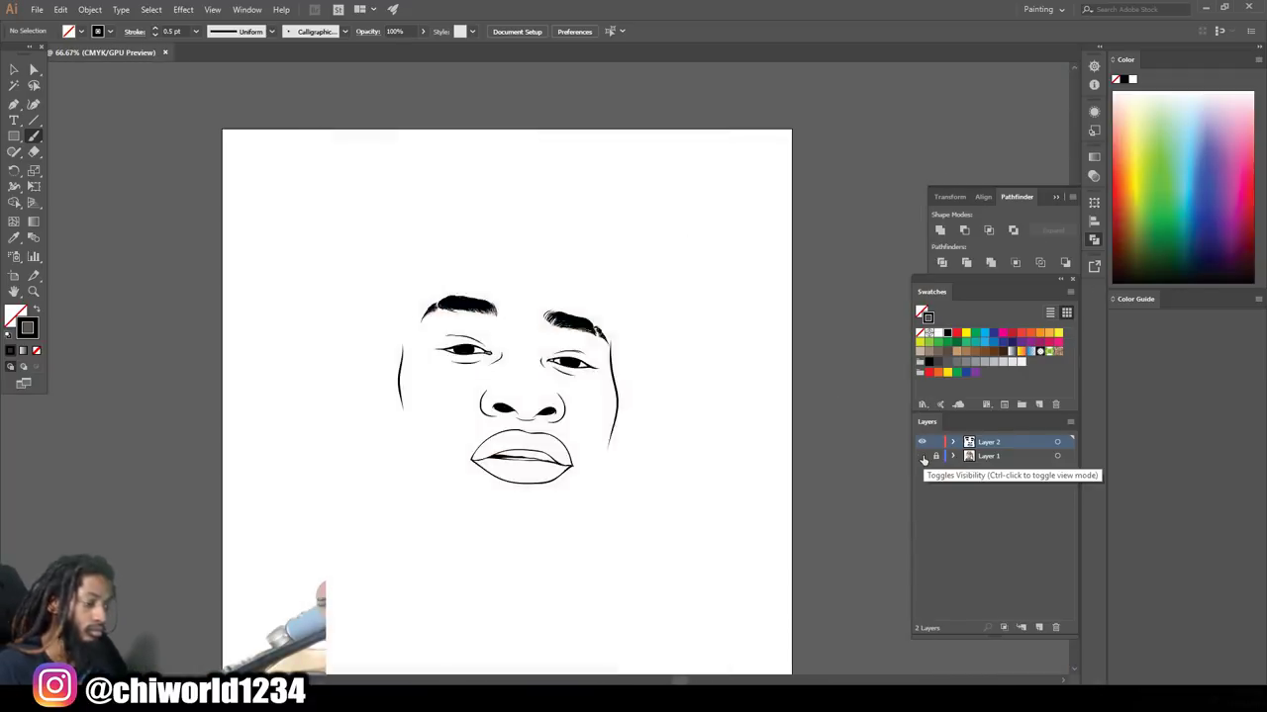
pyautogui.hotkey('ctrl', '+')
pyautogui.hotkey('ctrl', '+')
pyautogui.scroll(-2, 788, 399)
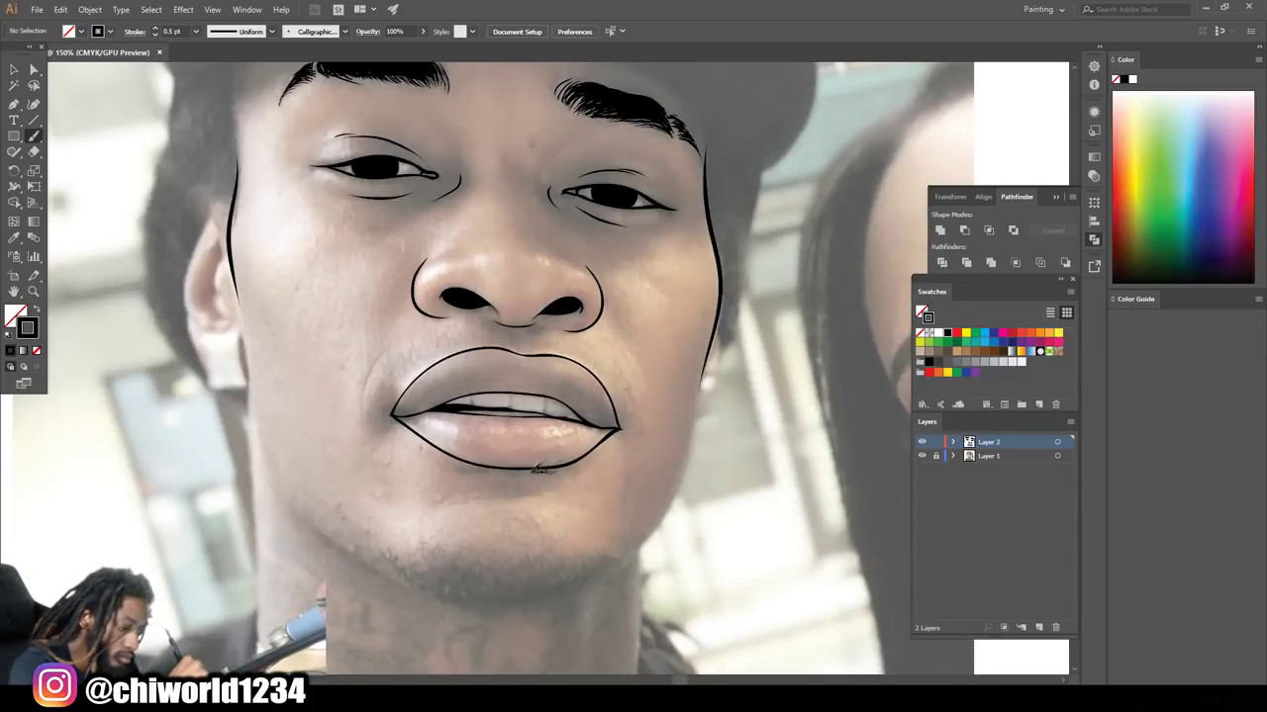
pyautogui.moveTo(479, 495); pyautogui.dragTo(546, 498)
pyautogui.moveTo(254, 406)
pyautogui.mouseDown()
pyautogui.moveTo(289, 503)
pyautogui.moveTo(473, 598)
pyautogui.moveTo(651, 535)
pyautogui.mouseUp()
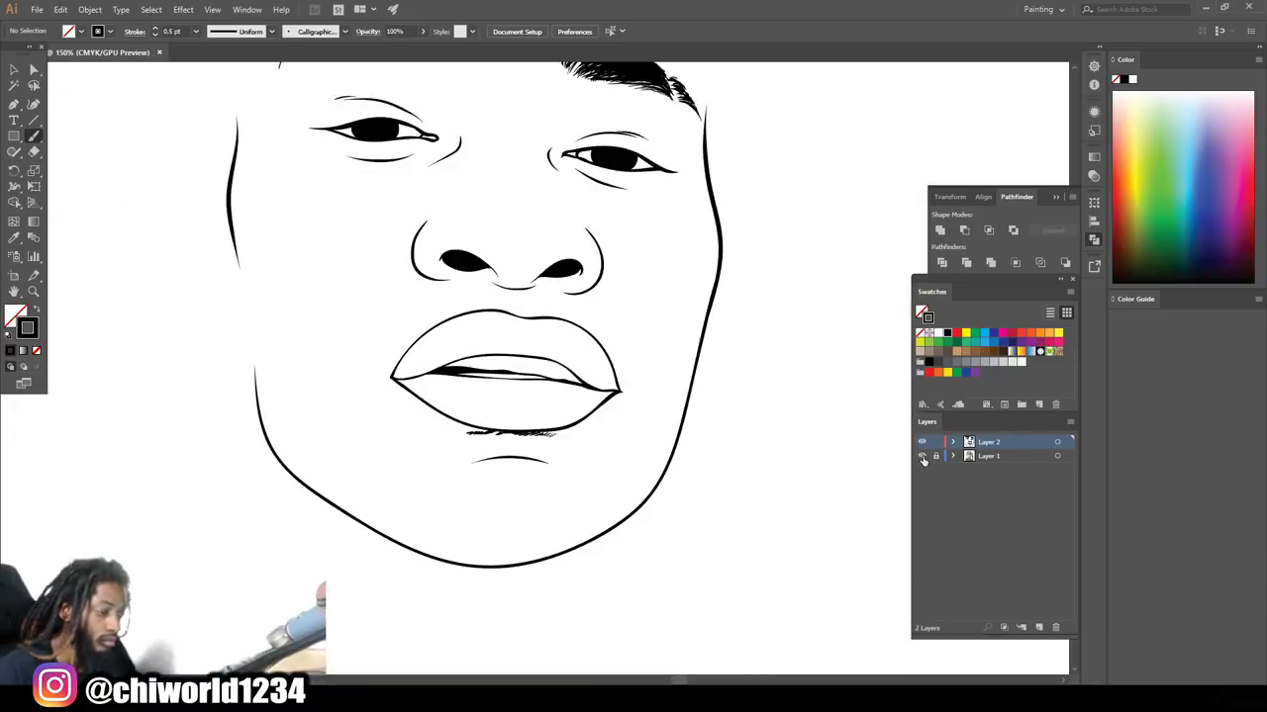
pyautogui.click(922, 457)
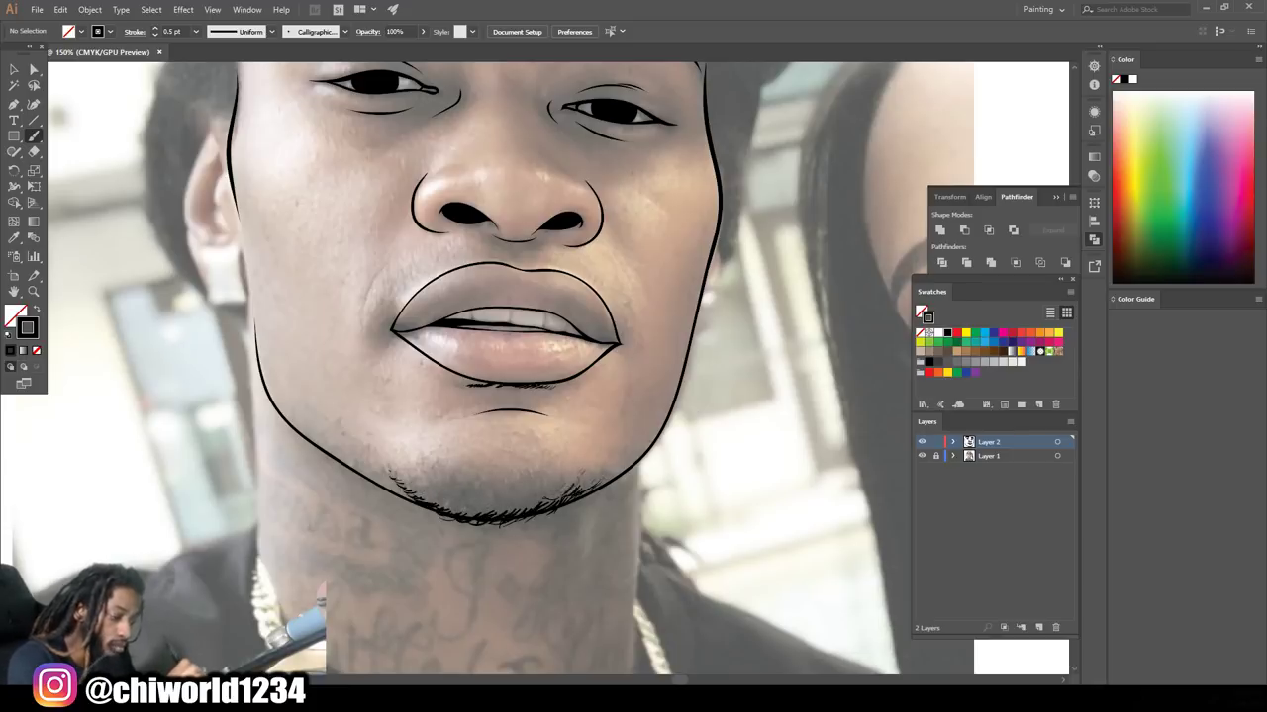
# Outline and fill the chin beard black, adding 0.75 pt fill on both sides
pyautogui.moveTo(402, 479)
pyautogui.mouseDown()
pyautogui.moveTo(612, 483)
pyautogui.moveTo(594, 493)
pyautogui.mouseUp()
pyautogui.moveTo(412, 501)
pyautogui.mouseDown()
pyautogui.moveTo(560, 495)
pyautogui.moveTo(521, 484)
pyautogui.mouseUp()
pyautogui.click(196, 31)
pyautogui.click(211, 76)
pyautogui.moveTo(425, 507); pyautogui.dragTo(459, 495)
pyautogui.moveTo(554, 506); pyautogui.dragTo(600, 489)
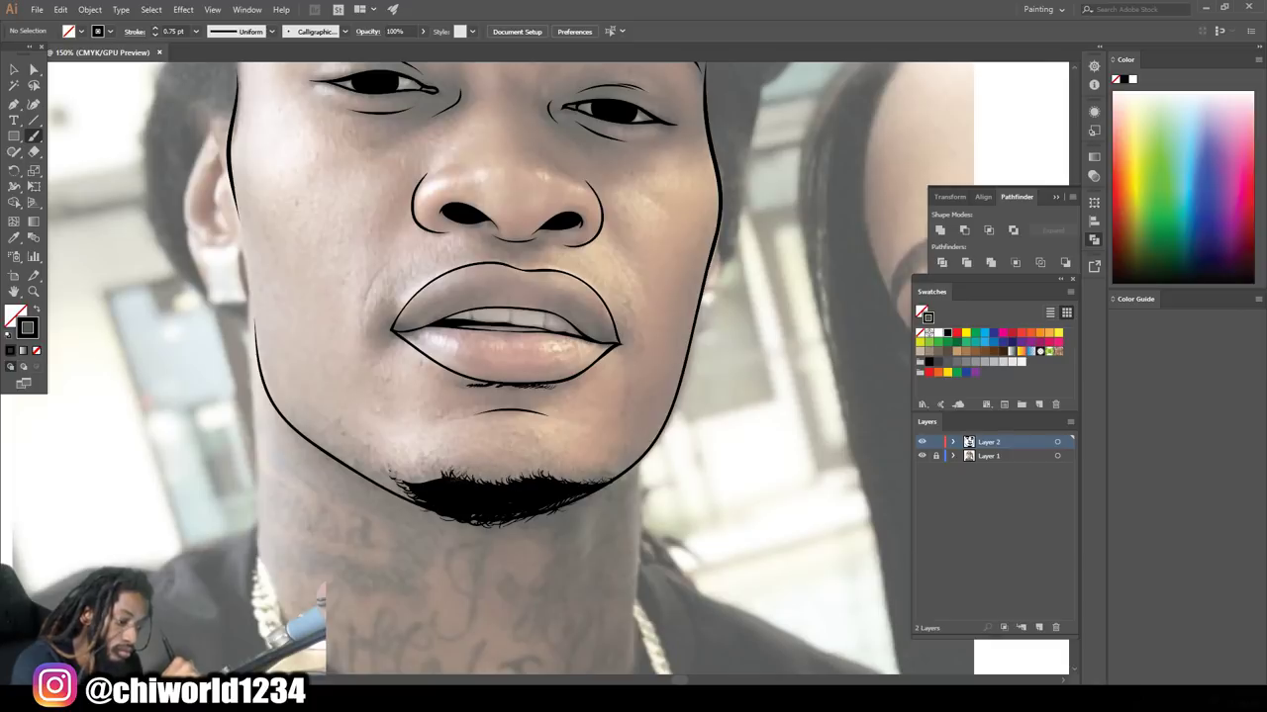
# Add wispy 0.5 pt hairs along both beard edges and hide the photo to review
pyautogui.click(196, 31)
pyautogui.click(213, 77)
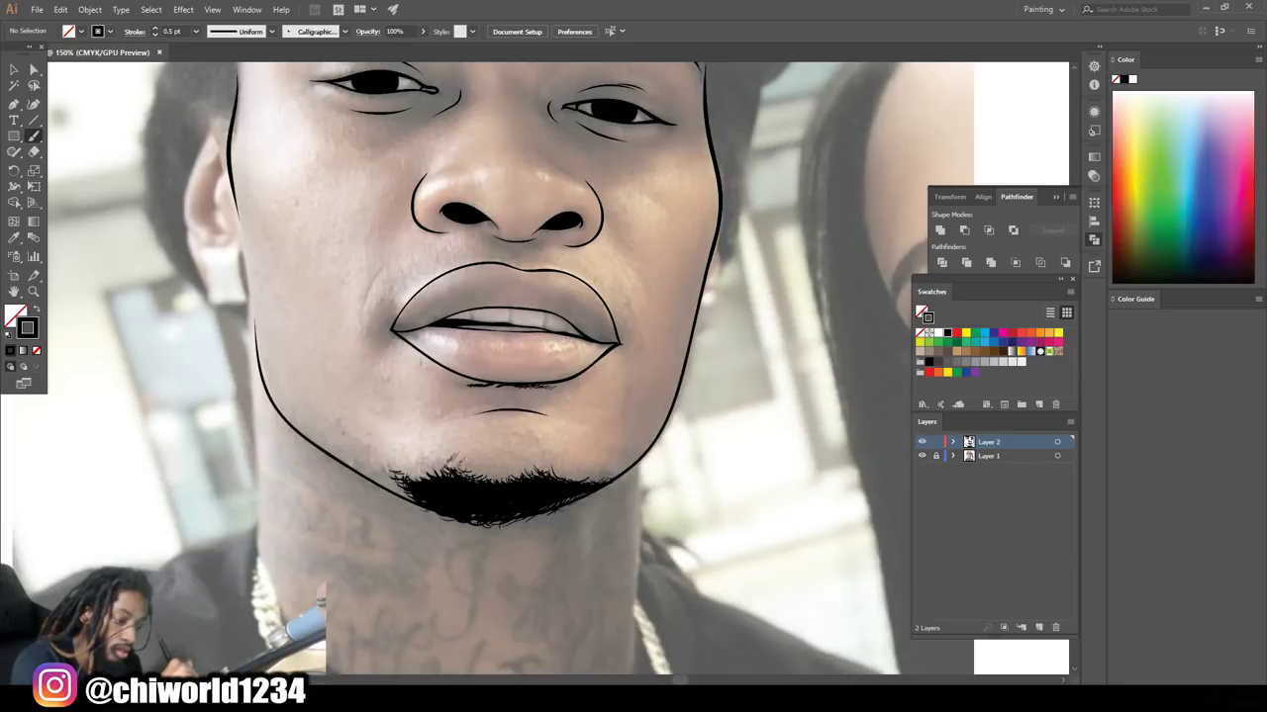
pyautogui.moveTo(404, 479); pyautogui.dragTo(386, 462)
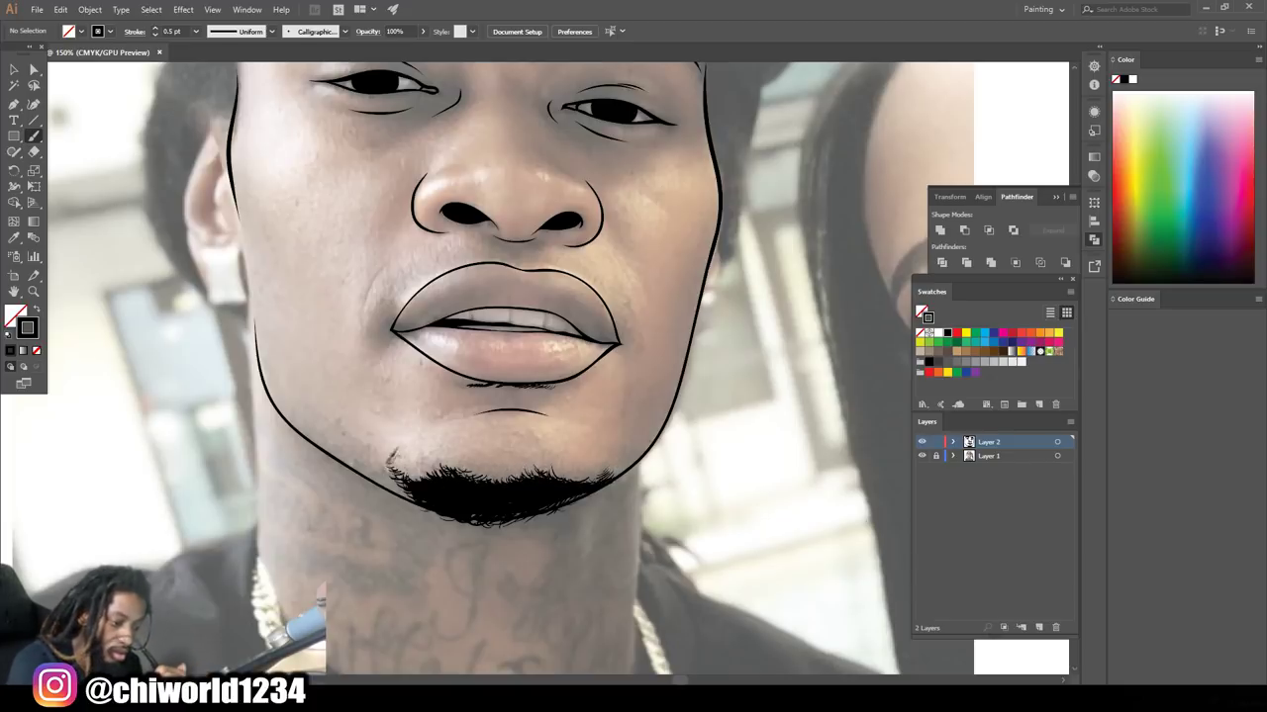
pyautogui.moveTo(568, 495); pyautogui.dragTo(552, 505)
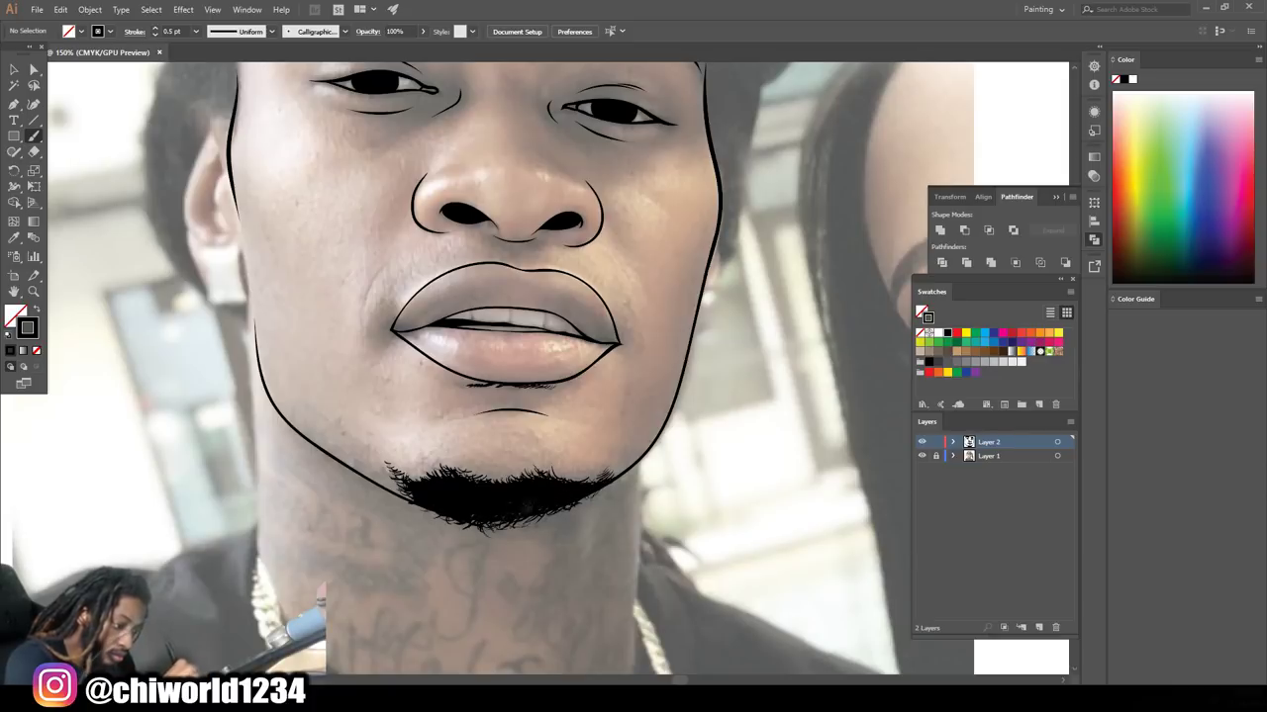
pyautogui.hotkey('ctrl', '0')
pyautogui.click(921, 458)
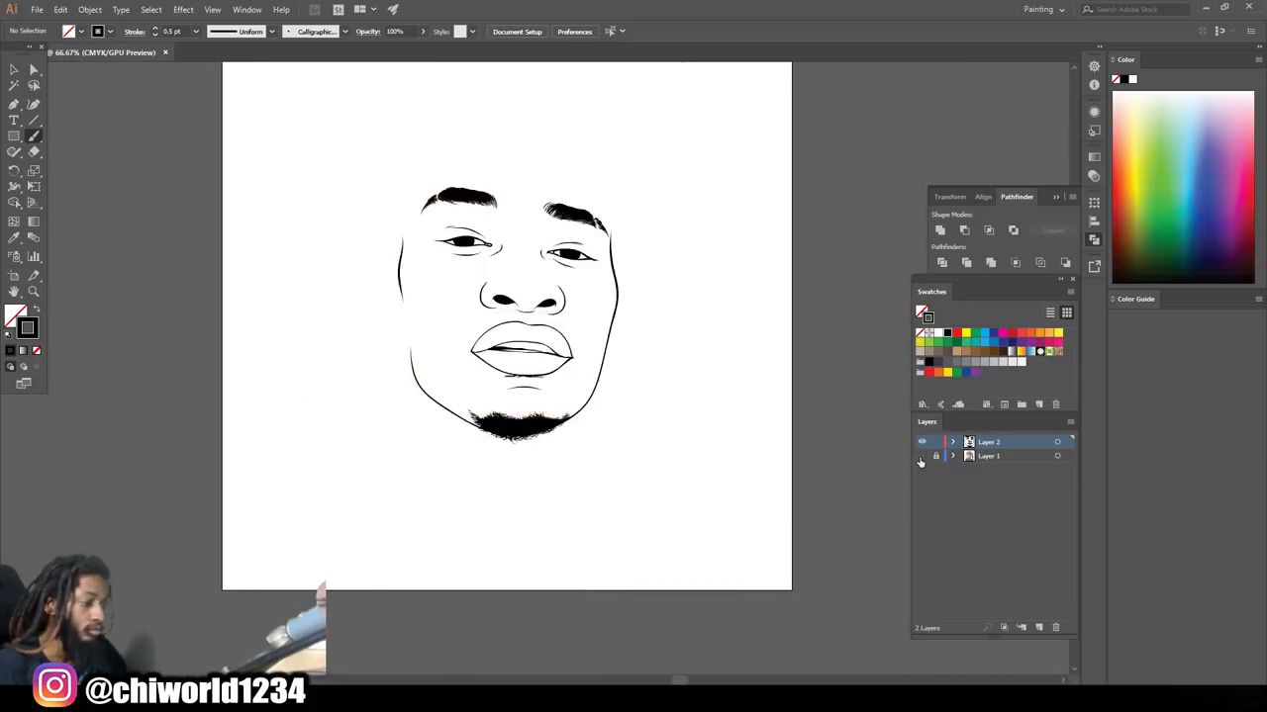
# At 1 pt stroke, draw the right and left sides of the neck
pyautogui.hotkey('ctrl', '=')
pyautogui.hotkey('ctrl', '=')
pyautogui.click(196, 31)
pyautogui.click(208, 99)
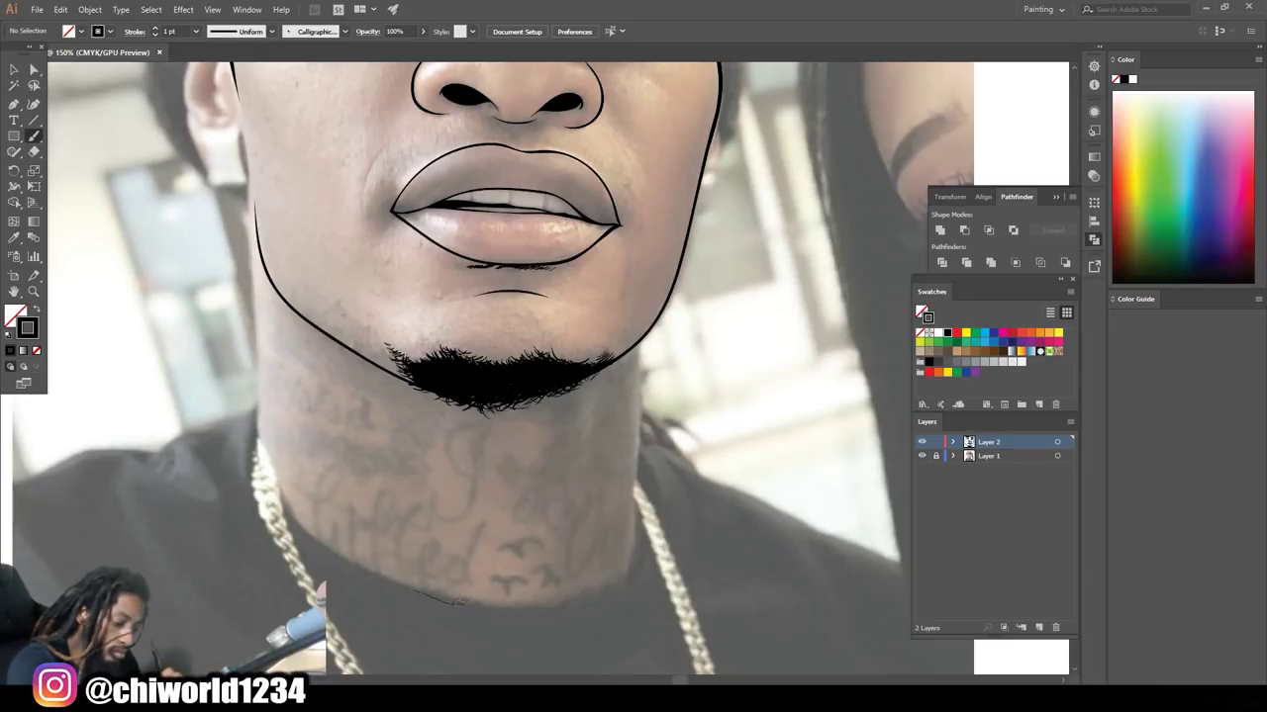
pyautogui.moveTo(629, 572); pyautogui.dragTo(645, 333)
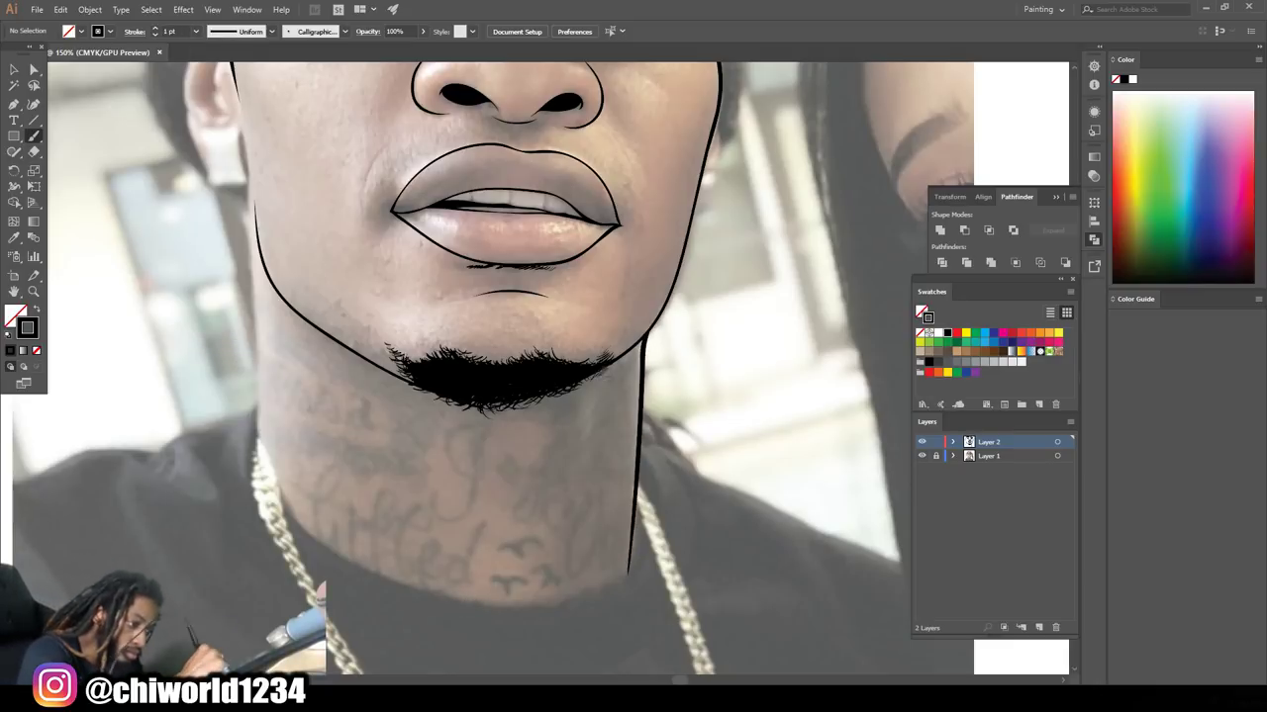
pyautogui.moveTo(258, 443); pyautogui.dragTo(237, 88)
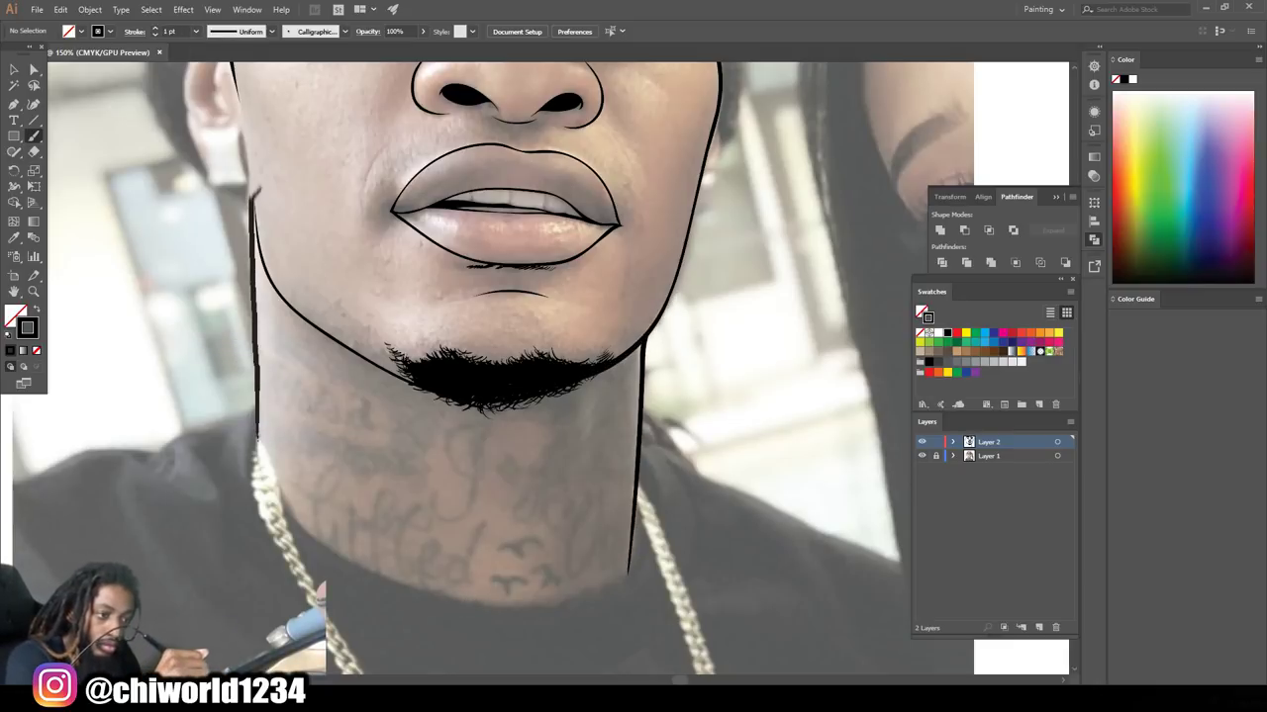
# Outline the ear's back edge, front edge and top curve
pyautogui.hotkey('ctrl', '-')
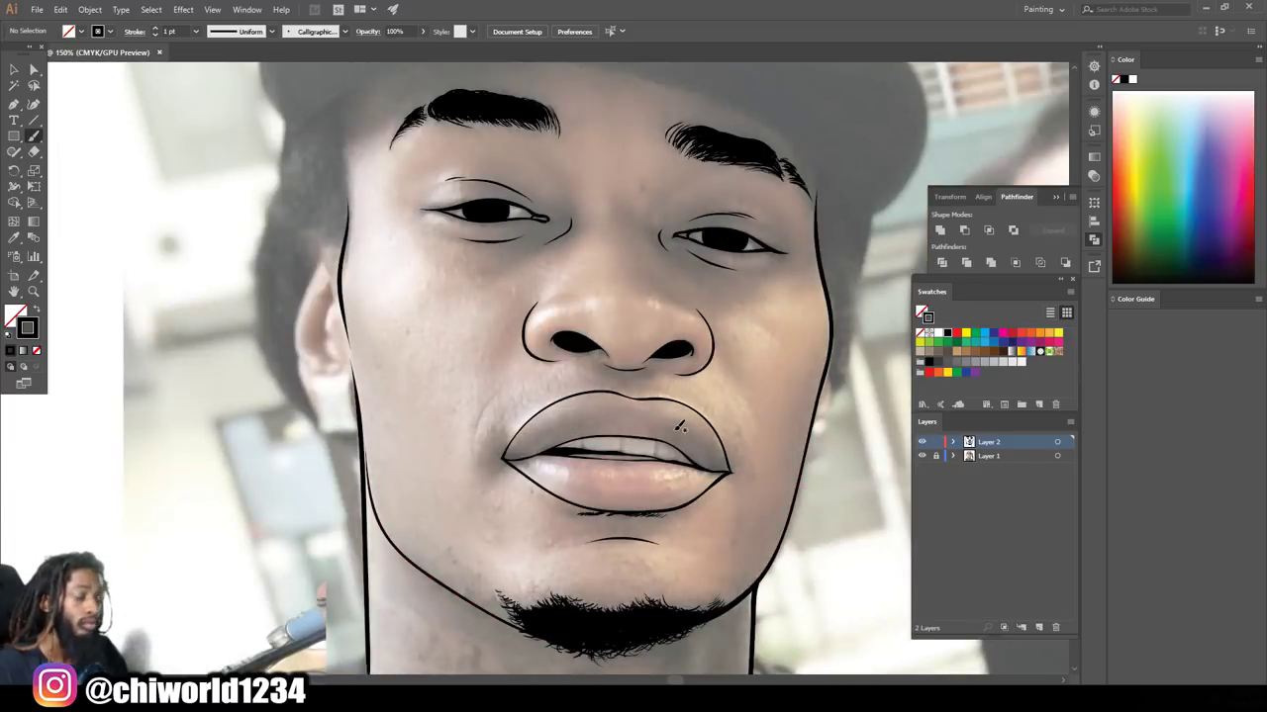
pyautogui.hotkey('ctrl', '+')
pyautogui.hotkey('ctrl', '+')
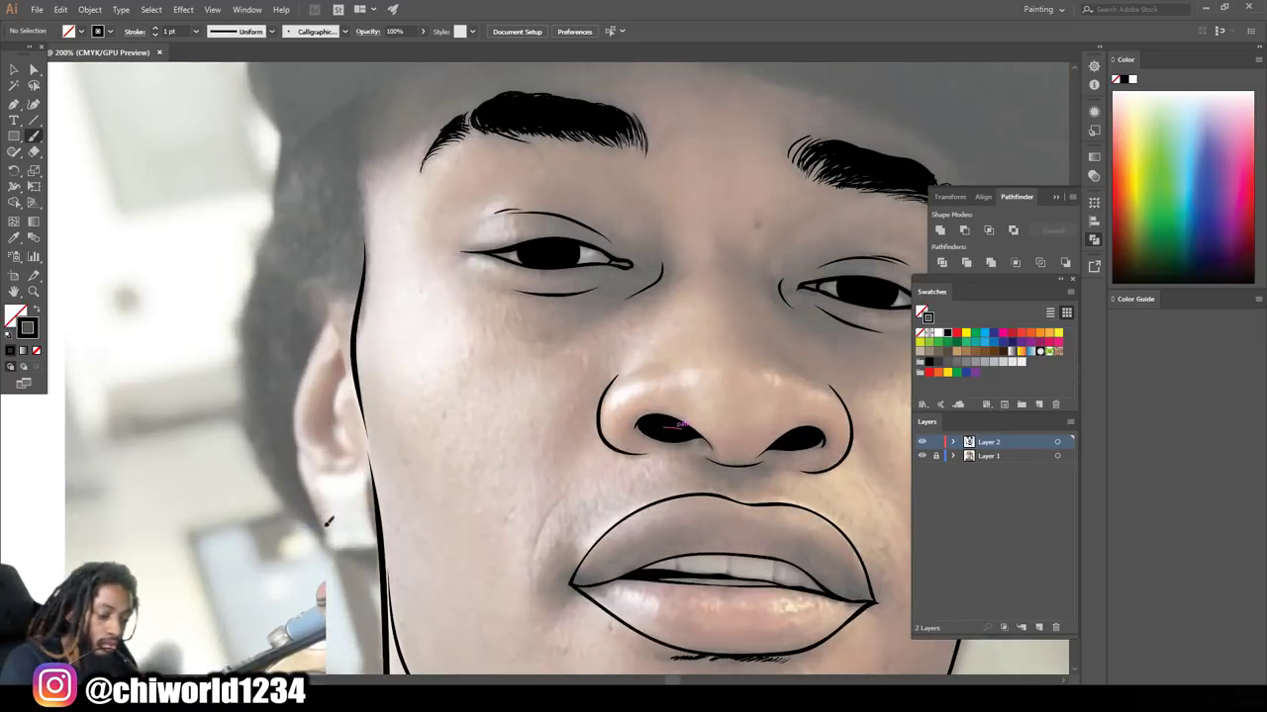
pyautogui.moveTo(327, 521); pyautogui.dragTo(300, 448)
pyautogui.moveTo(329, 311); pyautogui.dragTo(293, 421)
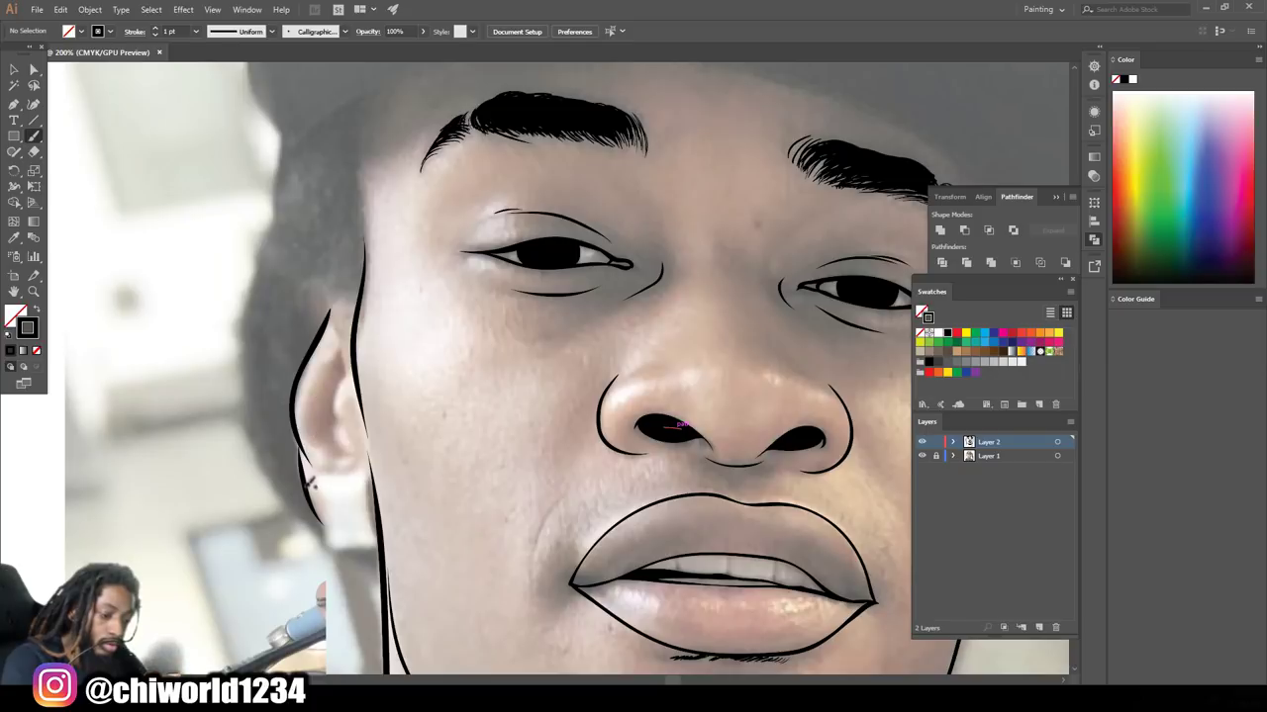
pyautogui.moveTo(329, 293); pyautogui.dragTo(345, 323)
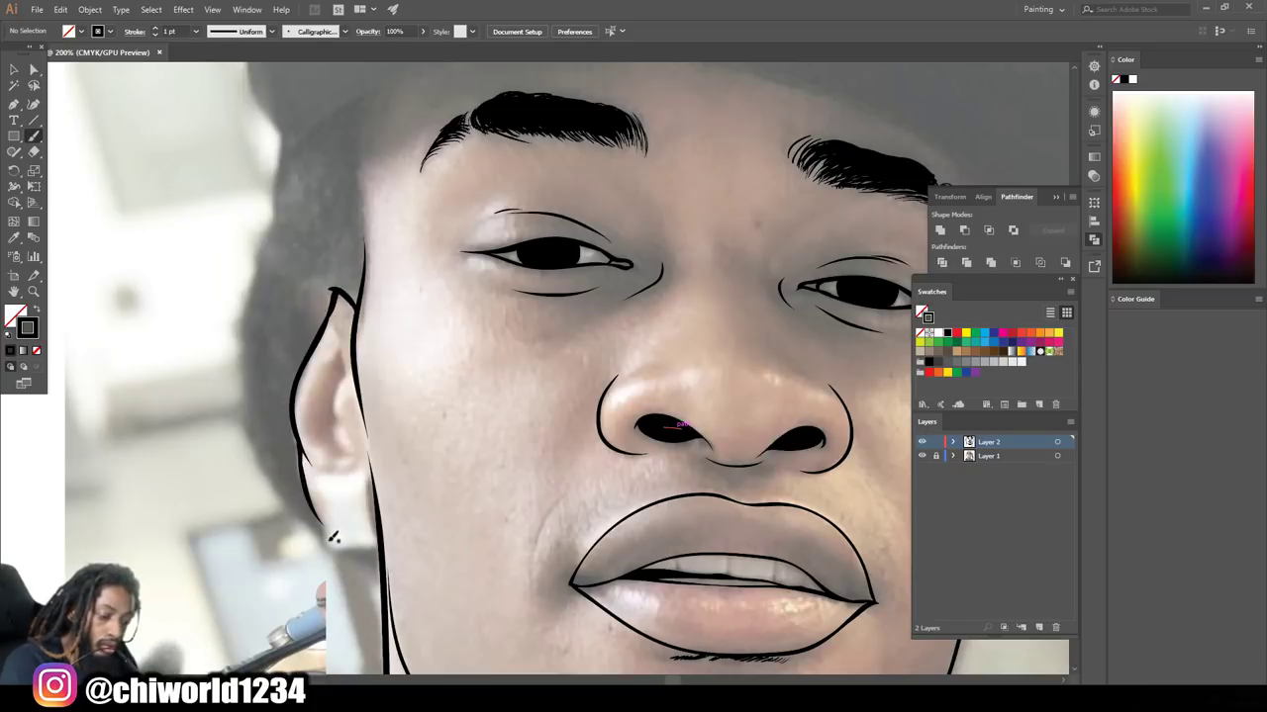
pyautogui.moveTo(335, 542)
pyautogui.mouseDown()
pyautogui.moveTo(249, 361)
pyautogui.moveTo(295, 139)
pyautogui.mouseUp()
pyautogui.scroll(2, 295, 139)
pyautogui.moveTo(372, 368); pyautogui.dragTo(348, 204)
# At 3 pt stroke, thicken the ear's lower edge and paint the hair behind it black
pyautogui.click(195, 31)
pyautogui.click(208, 121)
pyautogui.moveTo(315, 586); pyautogui.dragTo(281, 428)
pyautogui.moveTo(333, 336); pyautogui.dragTo(297, 534)
pyautogui.moveTo(318, 381); pyautogui.dragTo(297, 495)
pyautogui.moveTo(305, 447); pyautogui.dragTo(267, 579)
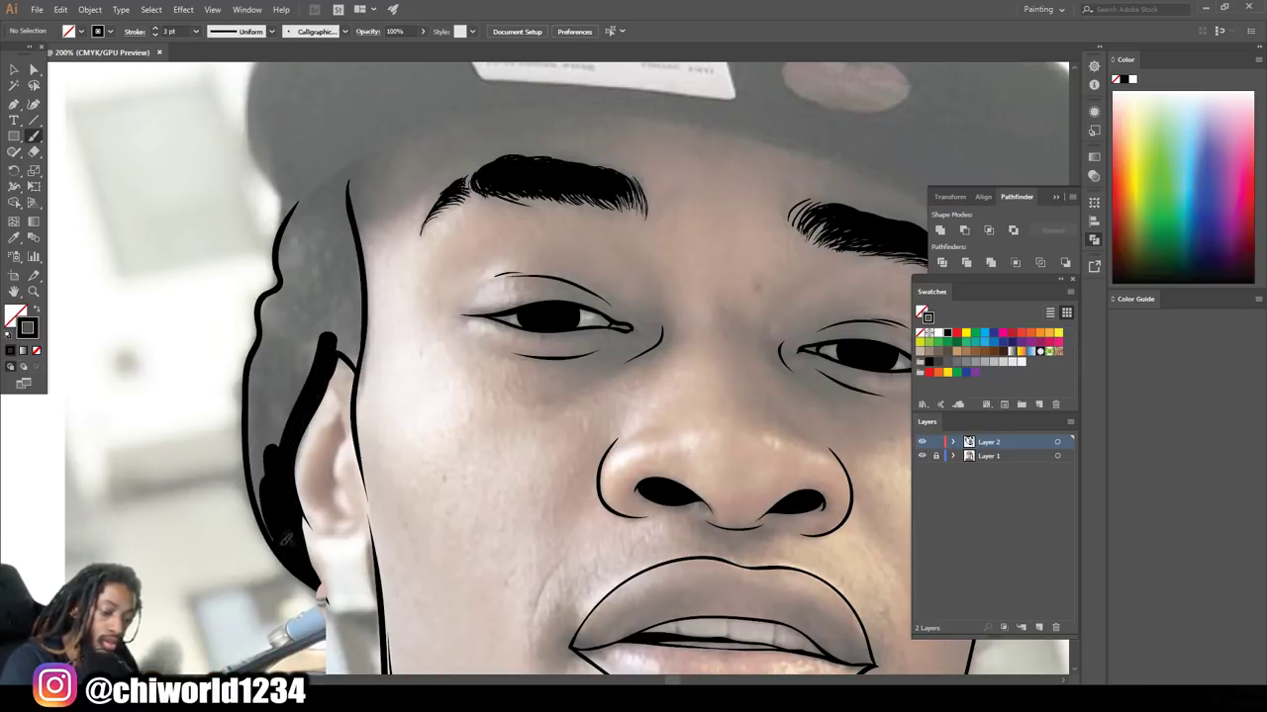
pyautogui.moveTo(268, 348); pyautogui.dragTo(255, 545)
# Outline the back of the head up to the temple and fill the hair toward the ear
pyautogui.moveTo(262, 440); pyautogui.dragTo(297, 263)
pyautogui.moveTo(252, 524); pyautogui.dragTo(319, 188)
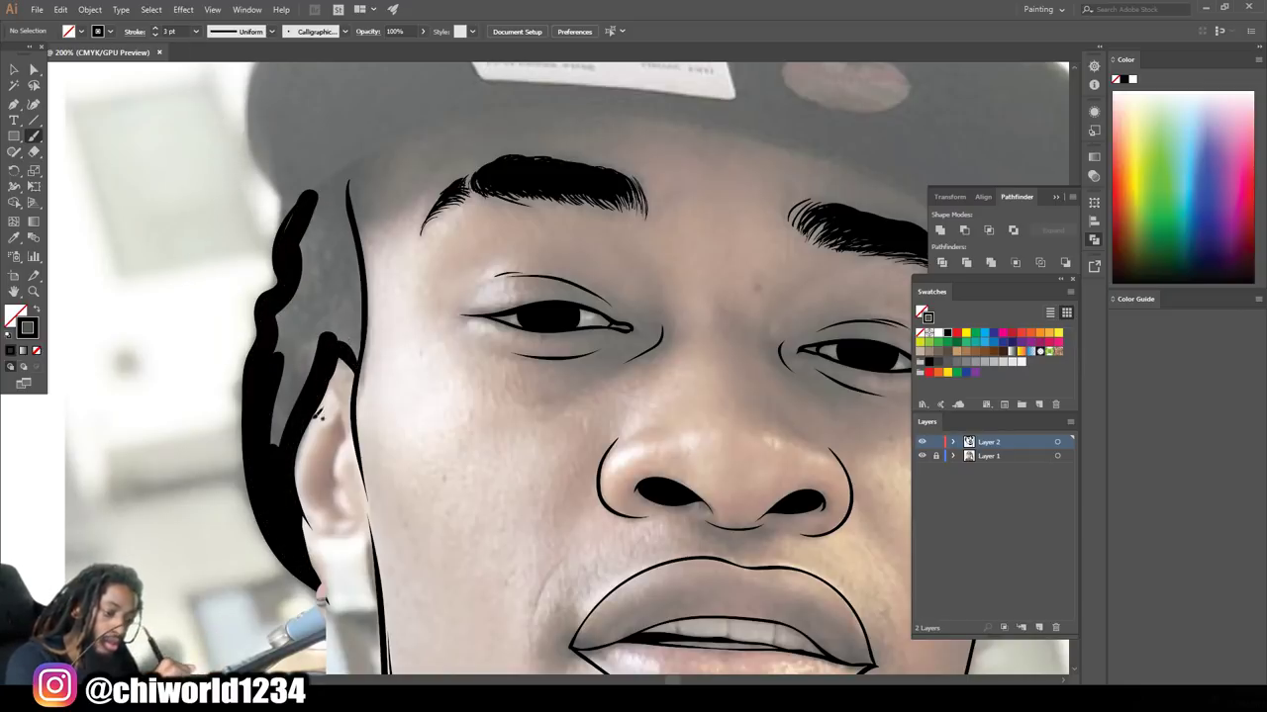
pyautogui.moveTo(315, 287); pyautogui.dragTo(283, 441)
pyautogui.moveTo(351, 367)
pyautogui.mouseDown()
pyautogui.moveTo(341, 194)
pyautogui.moveTo(331, 239)
pyautogui.mouseUp()
pyautogui.moveTo(327, 336); pyautogui.dragTo(311, 203)
pyautogui.moveTo(307, 259); pyautogui.dragTo(300, 226)
# Fill the hair black along the right side of the head
pyautogui.hotkey('ctrl', '-')
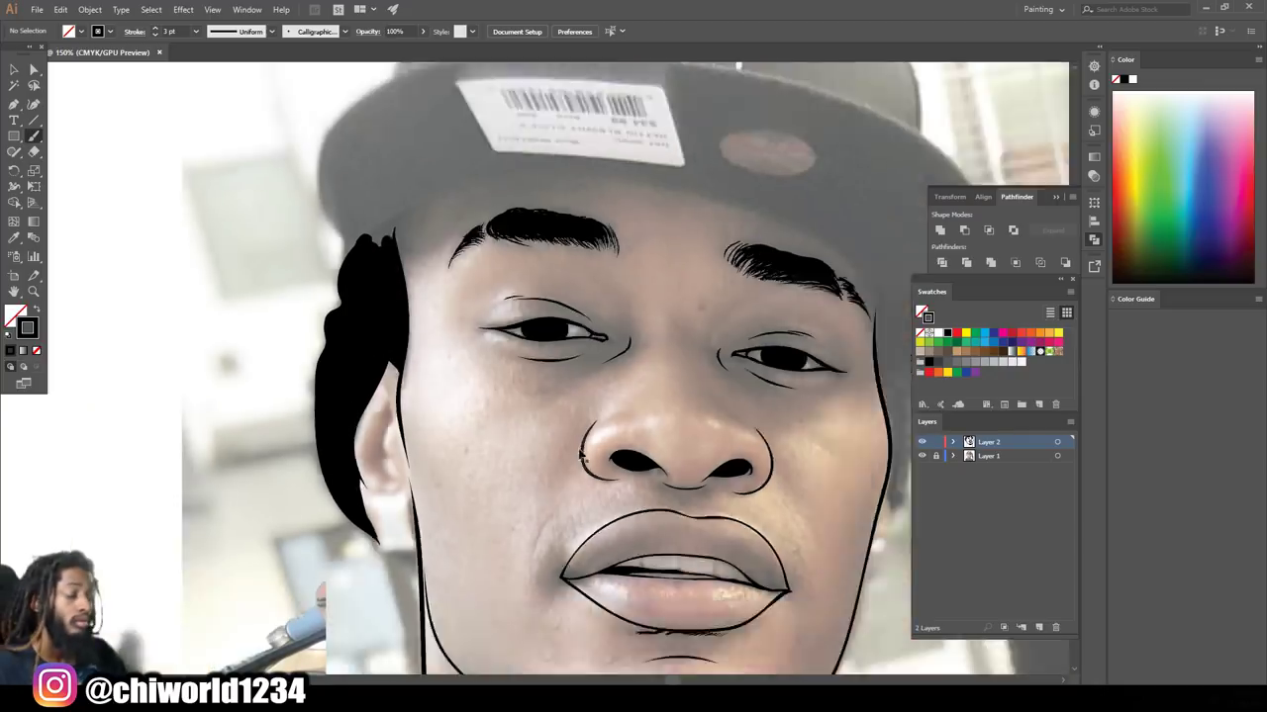
pyautogui.moveTo(880, 485)
pyautogui.mouseDown()
pyautogui.moveTo(693, 485)
pyautogui.moveTo(696, 321)
pyautogui.mouseUp()
pyautogui.moveTo(693, 416); pyautogui.dragTo(683, 308)
pyautogui.moveTo(698, 455); pyautogui.dragTo(681, 297)
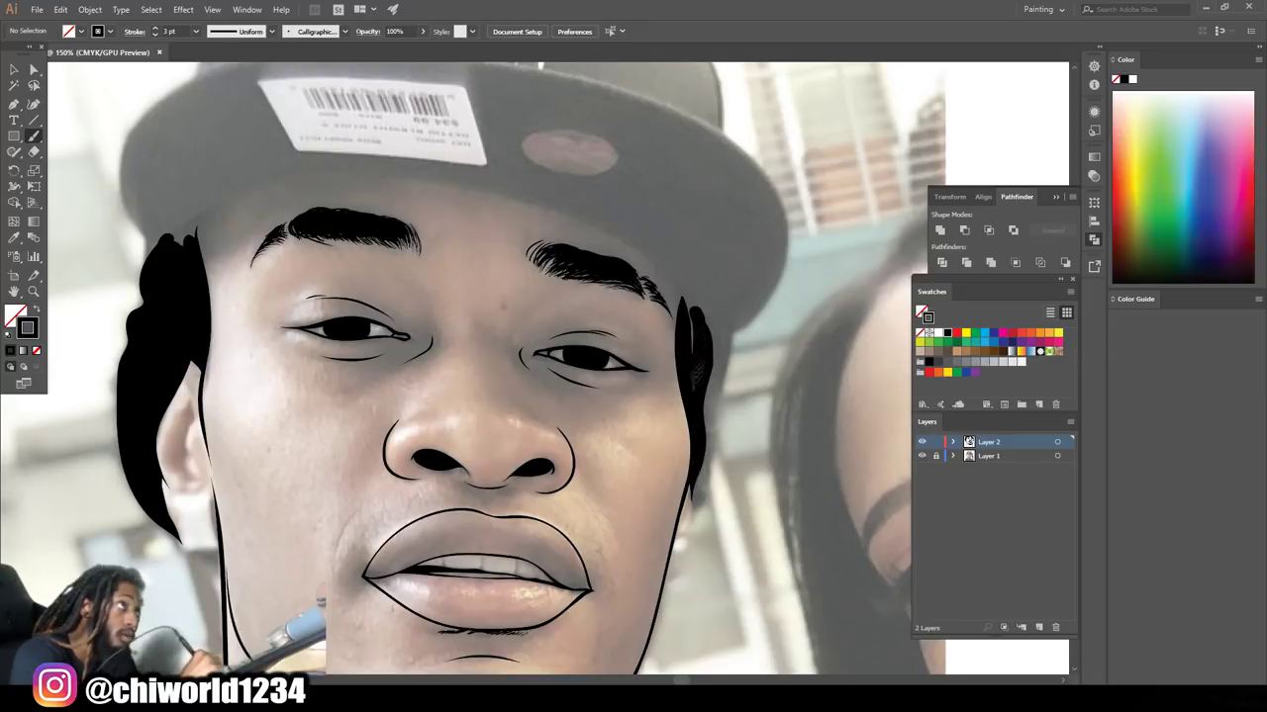
pyautogui.moveTo(697, 406); pyautogui.dragTo(688, 312)
# Hide the photo, remove the stray hair strand, and trace the cap brim at 1 pt
pyautogui.hotkey('ctrl', '0')
pyautogui.click(922, 455)
pyautogui.click(196, 31)
pyautogui.click(208, 89)
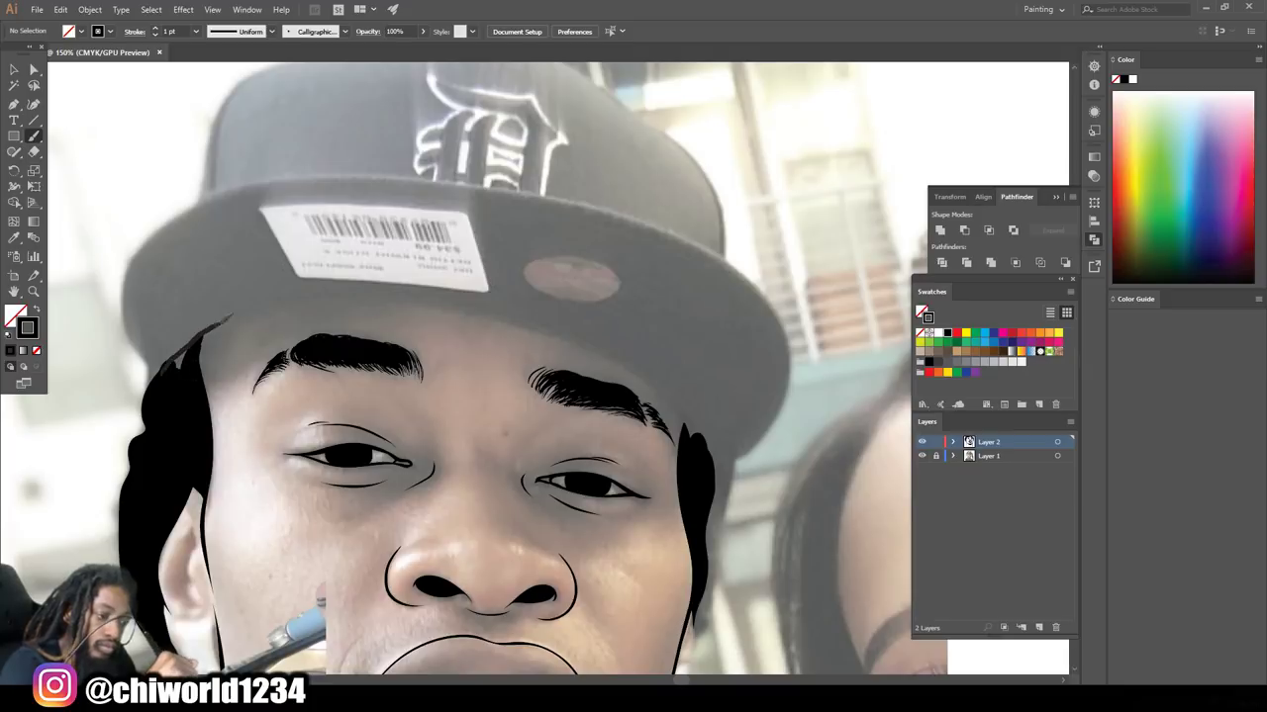
pyautogui.hotkey('ctrl', 'z')
pyautogui.moveTo(404, 294); pyautogui.dragTo(685, 420)
pyautogui.hotkey('ctrl', '0')
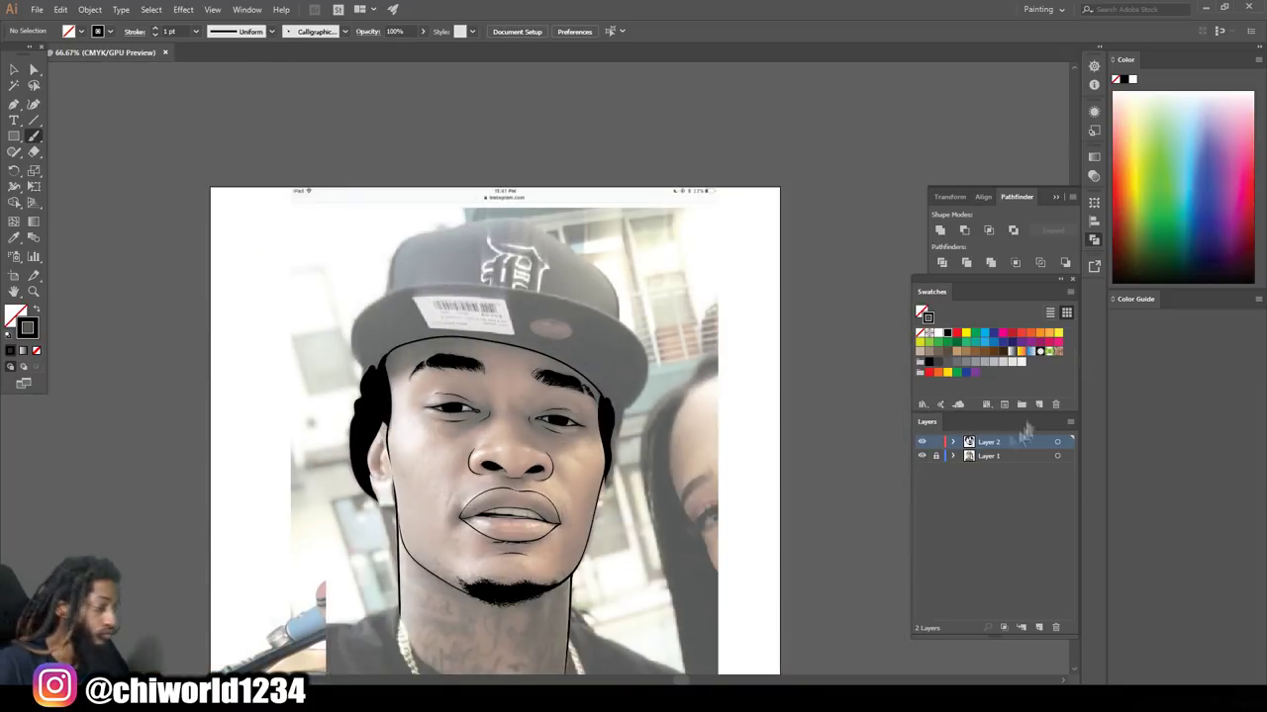
# Set a 3 pt stroke and trace the top edge of the cap brim
pyautogui.click(922, 456)
pyautogui.hotkey('ctrl', '+')
pyautogui.hotkey('ctrl', '+')
pyautogui.click(923, 455)
pyautogui.click(195, 31)
pyautogui.click(208, 150)
pyautogui.moveTo(159, 466)
pyautogui.mouseDown()
pyautogui.moveTo(461, 235)
pyautogui.moveTo(697, 515)
pyautogui.moveTo(610, 396)
pyautogui.moveTo(341, 341)
pyautogui.moveTo(193, 371)
pyautogui.moveTo(526, 354)
pyautogui.mouseUp()
# Outline the left and right edges of the sticker on the brim
pyautogui.hotkey('ctrl', '-')
pyautogui.hotkey('ctrl', '-')
pyautogui.click(922, 456)
pyautogui.hotkey('ctrl', '+')
pyautogui.hotkey('ctrl', '+')
pyautogui.moveTo(297, 317)
pyautogui.mouseDown()
pyautogui.moveTo(250, 247)
pyautogui.moveTo(483, 260)
pyautogui.mouseUp()
pyautogui.moveTo(487, 342)
pyautogui.mouseDown()
pyautogui.moveTo(467, 253)
pyautogui.moveTo(210, 267)
pyautogui.mouseUp()
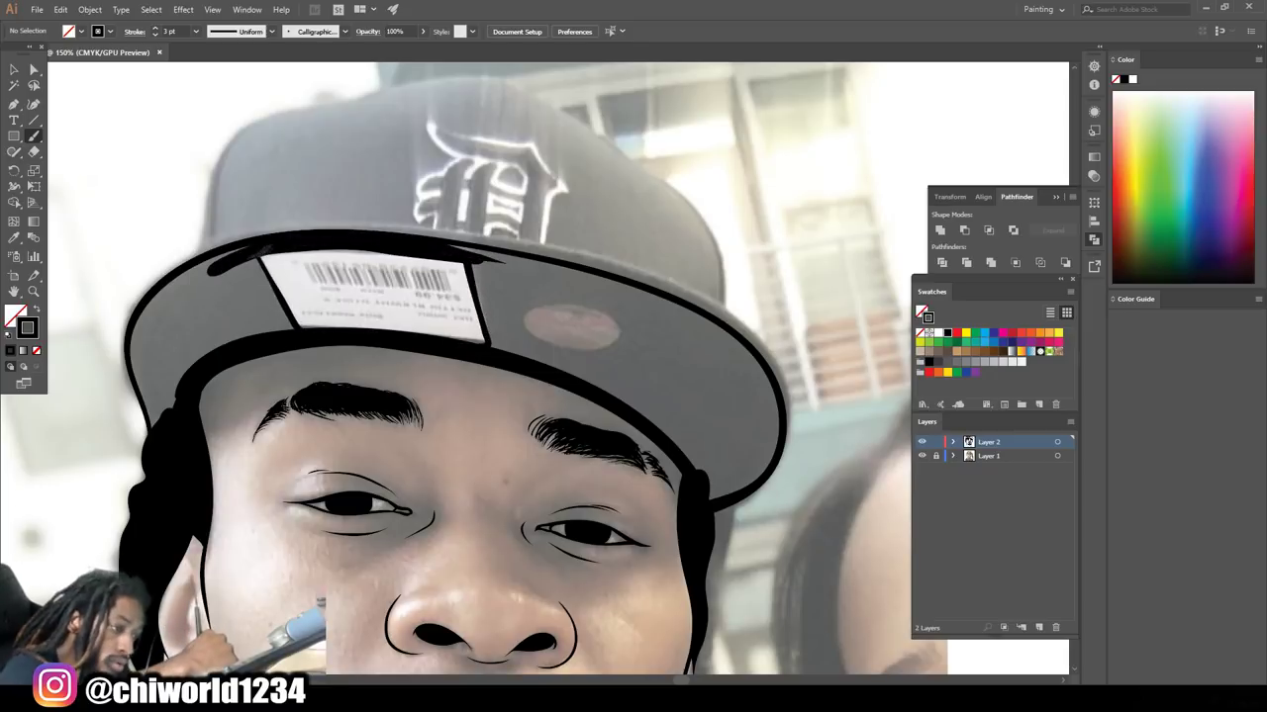
pyautogui.moveTo(297, 331)
pyautogui.mouseDown()
pyautogui.moveTo(254, 251)
pyautogui.moveTo(250, 332)
pyautogui.moveTo(243, 260)
pyautogui.moveTo(168, 287)
pyautogui.moveTo(148, 394)
pyautogui.moveTo(178, 327)
pyautogui.moveTo(227, 296)
pyautogui.moveTo(198, 268)
pyautogui.moveTo(237, 347)
pyautogui.mouseUp()
# Paint the brim solid black around the oval, covering the grey shading
pyautogui.moveTo(531, 319)
pyautogui.mouseDown()
pyautogui.moveTo(604, 347)
pyautogui.moveTo(554, 356)
pyautogui.moveTo(495, 287)
pyautogui.moveTo(638, 321)
pyautogui.moveTo(584, 354)
pyautogui.moveTo(574, 381)
pyautogui.moveTo(707, 475)
pyautogui.moveTo(683, 435)
pyautogui.mouseUp()
pyautogui.moveTo(634, 376); pyautogui.dragTo(761, 465)
pyautogui.moveTo(732, 416)
pyautogui.mouseDown()
pyautogui.moveTo(634, 376)
pyautogui.moveTo(772, 485)
pyautogui.mouseUp()
pyautogui.moveTo(742, 356); pyautogui.dragTo(673, 405)
pyautogui.moveTo(633, 317); pyautogui.dragTo(771, 445)
pyautogui.moveTo(505, 287)
pyautogui.mouseDown()
pyautogui.moveTo(732, 356)
pyautogui.moveTo(728, 346)
pyautogui.mouseUp()
pyautogui.moveTo(485, 267)
pyautogui.mouseDown()
pyautogui.moveTo(762, 361)
pyautogui.moveTo(654, 297)
pyautogui.mouseUp()
pyautogui.moveTo(500, 262); pyautogui.dragTo(673, 306)
pyautogui.moveTo(455, 252); pyautogui.dragTo(712, 327)
# Switch to a 1 pt stroke and black in the left end of the brim
pyautogui.hotkey('ctrl', '-')
pyautogui.hotkey('ctrl', '-')
pyautogui.hotkey('ctrl', '-')
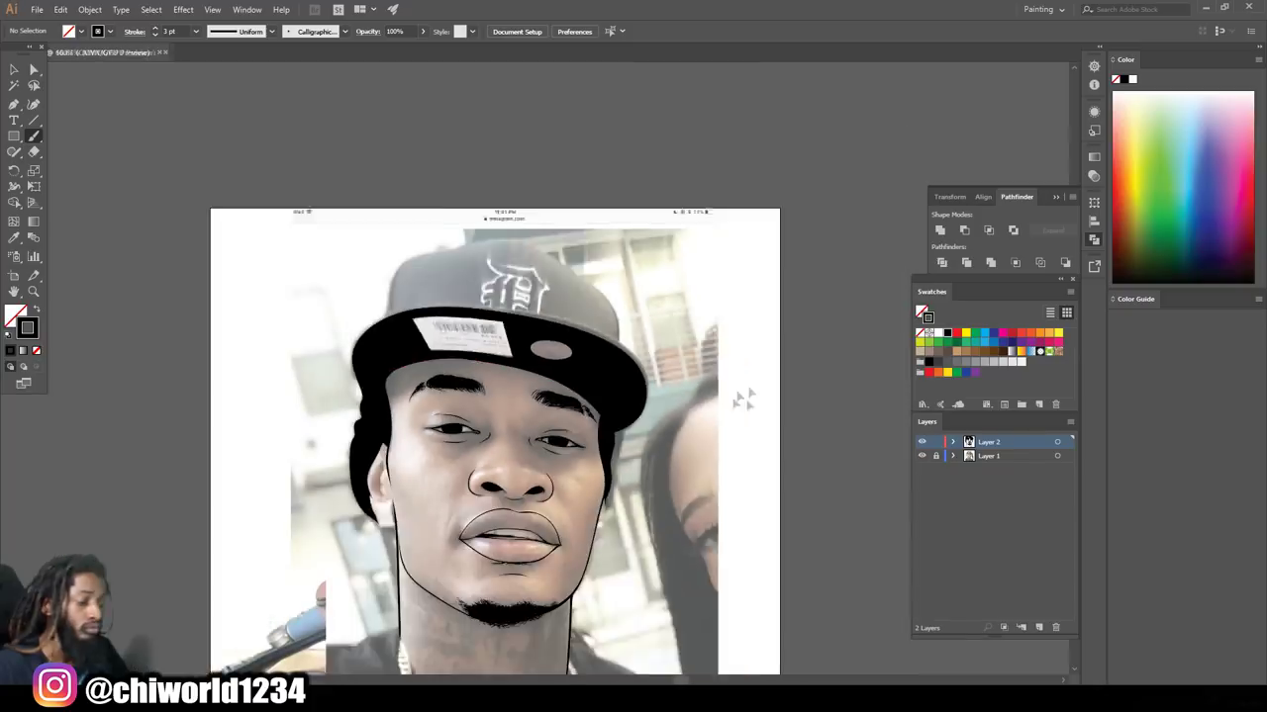
pyautogui.click(921, 456)
pyautogui.hotkey('ctrl', '+')
pyautogui.hotkey('ctrl', '+')
pyautogui.hotkey('ctrl', '+')
pyautogui.click(196, 30)
pyautogui.click(208, 92)
pyautogui.moveTo(153, 494)
pyautogui.mouseDown()
pyautogui.moveTo(134, 430)
pyautogui.moveTo(217, 299)
pyautogui.moveTo(407, 283)
pyautogui.moveTo(692, 348)
pyautogui.moveTo(797, 485)
pyautogui.mouseUp()
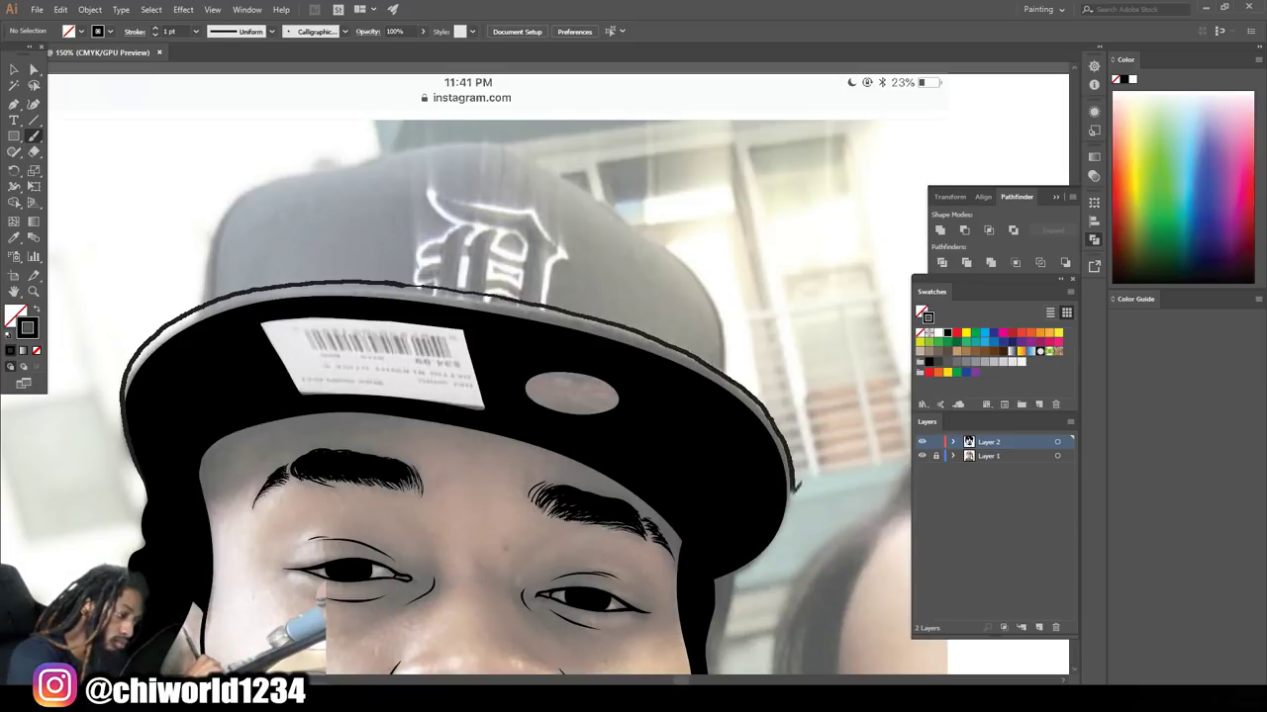
# Outline the top edge of the brim and the crown of the cap
pyautogui.hotkey('ctrl', '-')
pyautogui.hotkey('ctrl', '-')
pyautogui.hotkey('ctrl', '-')
pyautogui.click(921, 457)
pyautogui.hotkey('ctrl', '+')
pyautogui.hotkey('ctrl', '+')
pyautogui.hotkey('ctrl', '+')
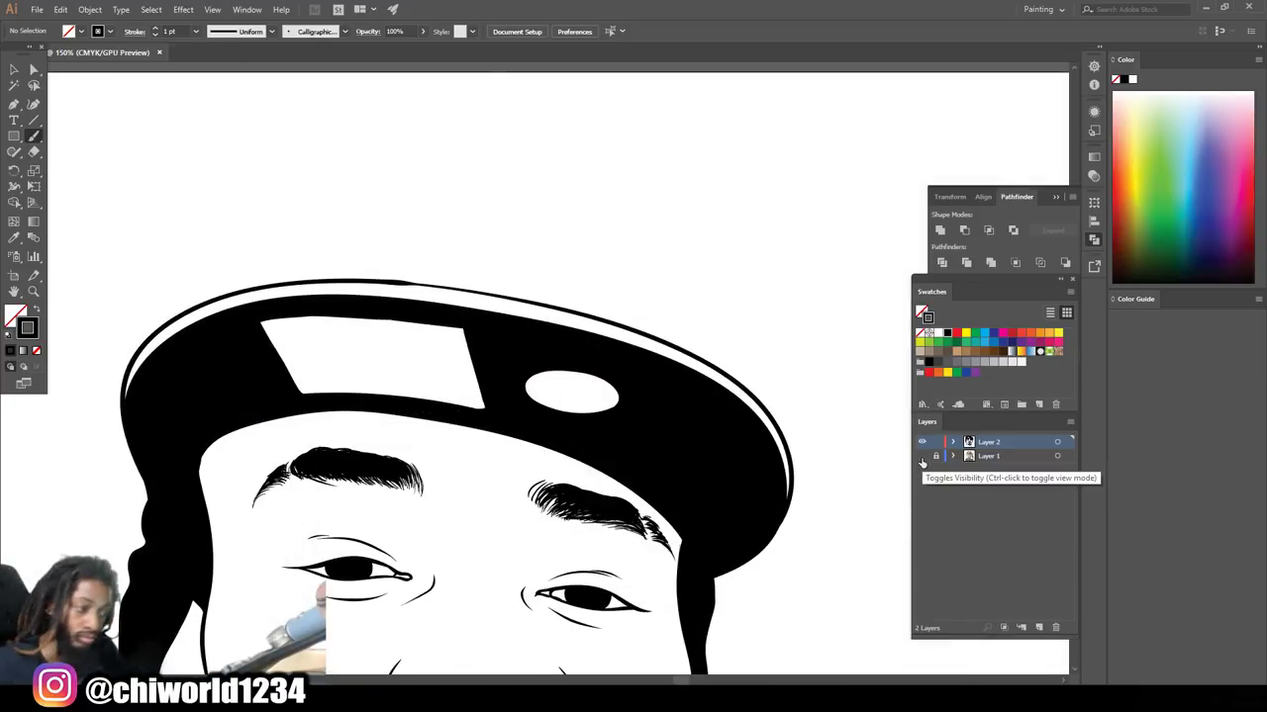
pyautogui.click(921, 456)
pyautogui.moveTo(121, 406)
pyautogui.mouseDown()
pyautogui.moveTo(301, 281)
pyautogui.moveTo(535, 297)
pyautogui.moveTo(753, 386)
pyautogui.moveTo(797, 514)
pyautogui.mouseUp()
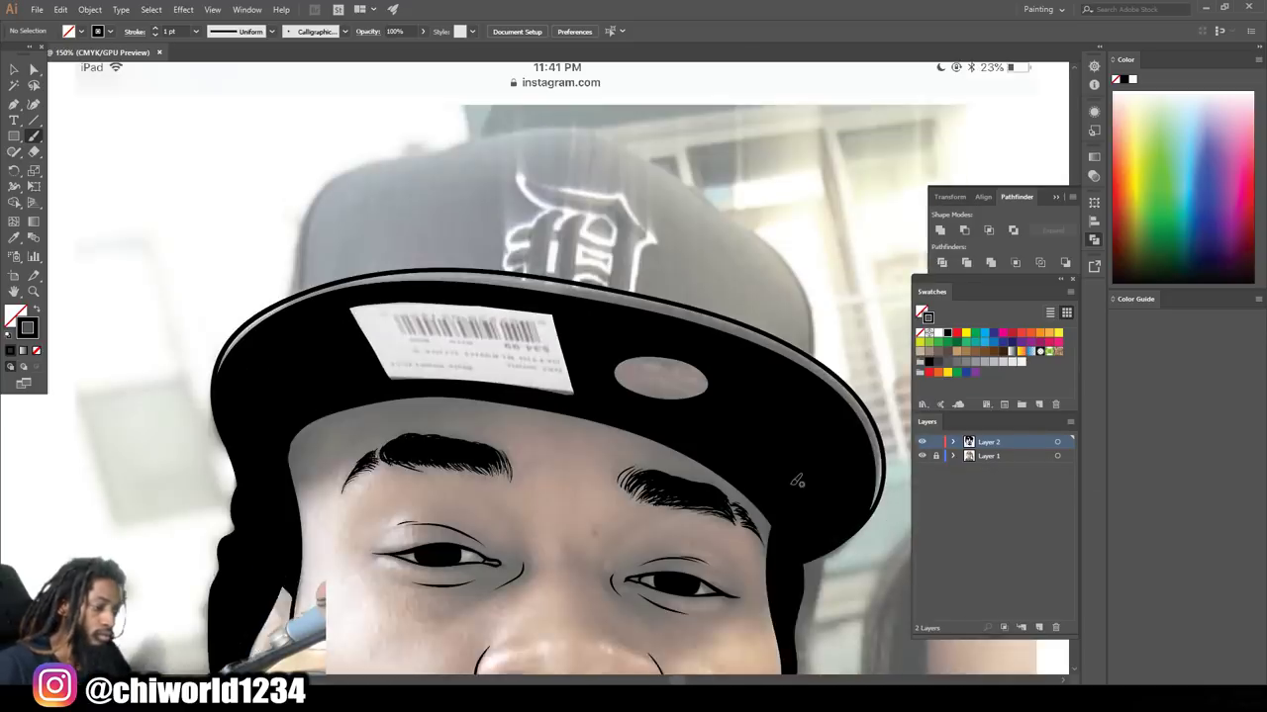
pyautogui.moveTo(285, 348)
pyautogui.mouseDown()
pyautogui.moveTo(386, 204)
pyautogui.moveTo(614, 173)
pyautogui.moveTo(803, 320)
pyautogui.moveTo(813, 396)
pyautogui.mouseUp()
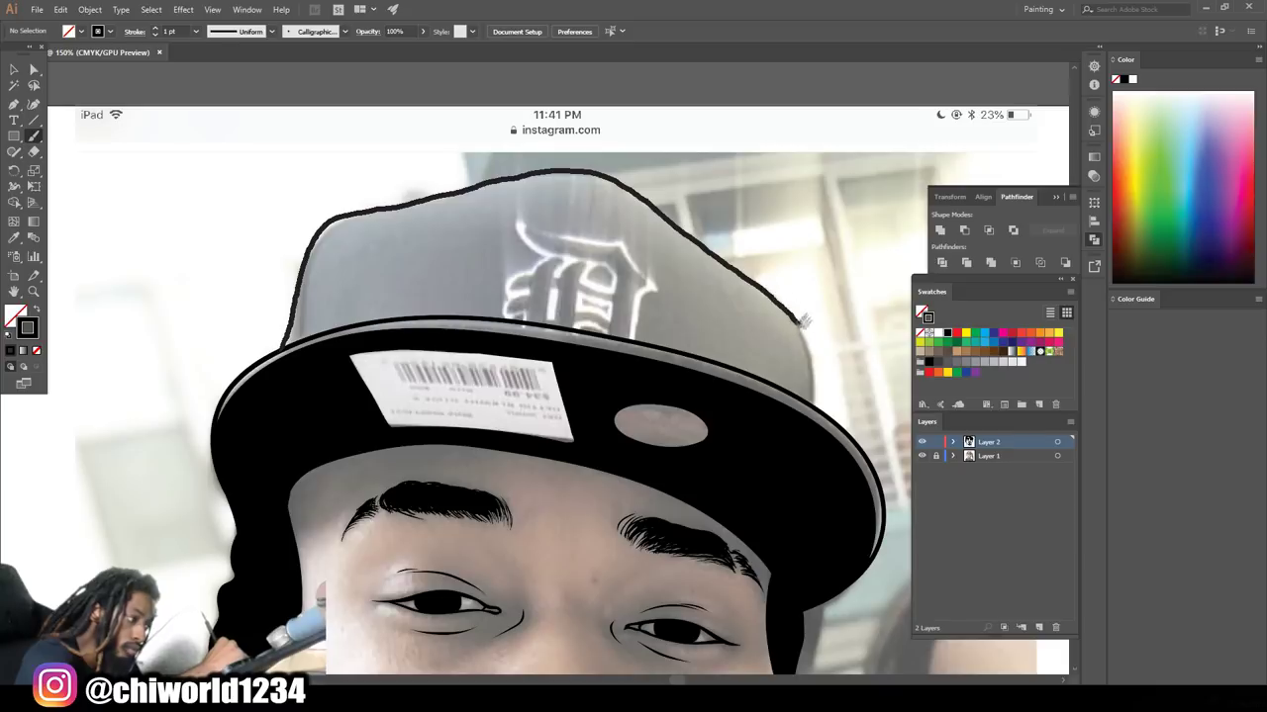
# Set the stroke weight to a thin 0.5 pt
pyautogui.click(195, 31)
pyautogui.click(213, 60)
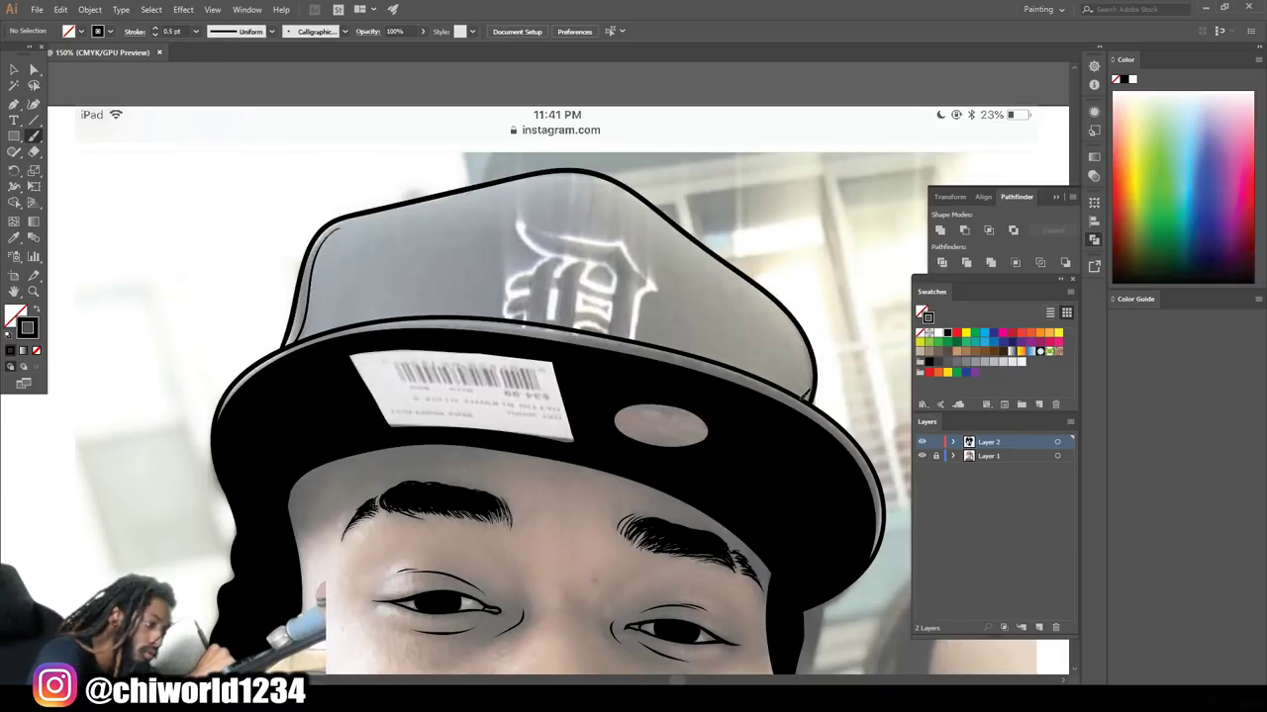
pyautogui.hotkey('ctrl', '-')
pyautogui.hotkey('ctrl', '-')
pyautogui.hotkey('ctrl', '-')
# Trace the left and right edges of the Gothic D's stem
pyautogui.hotkey('ctrl', '1')
pyautogui.click(922, 456)
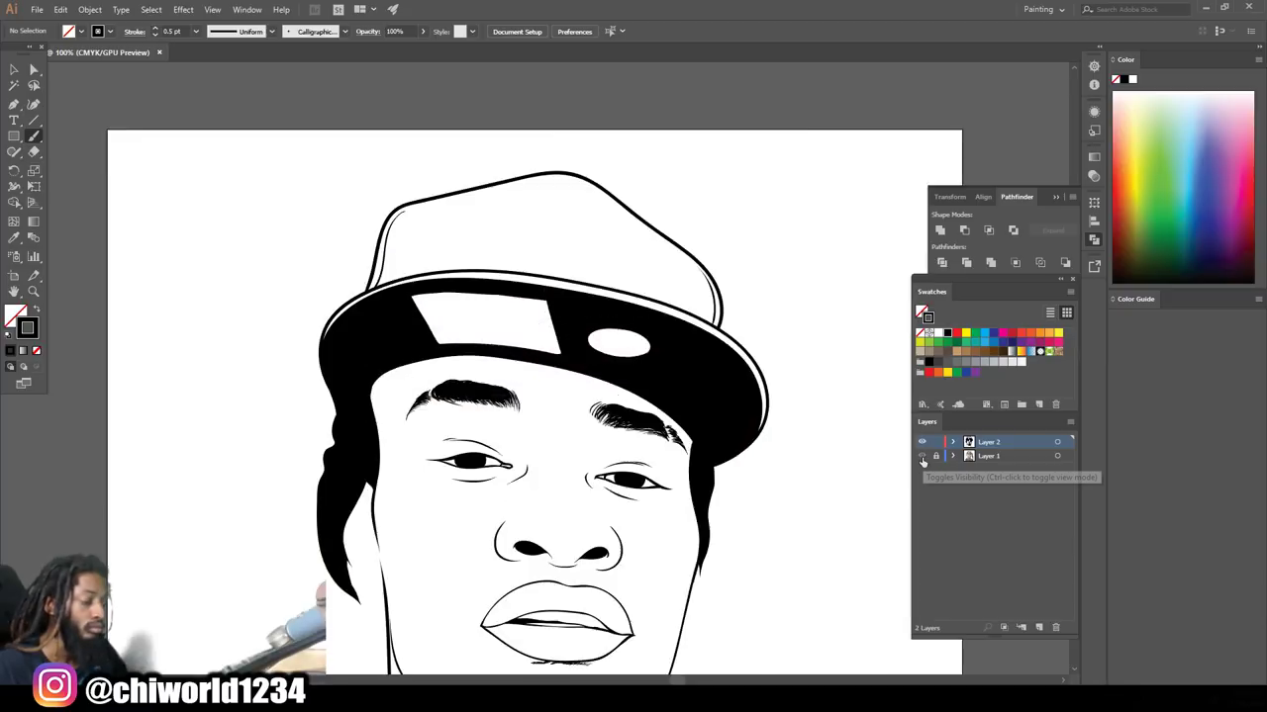
pyautogui.scroll(2, 776, 428)
pyautogui.scroll(1, 776, 427)
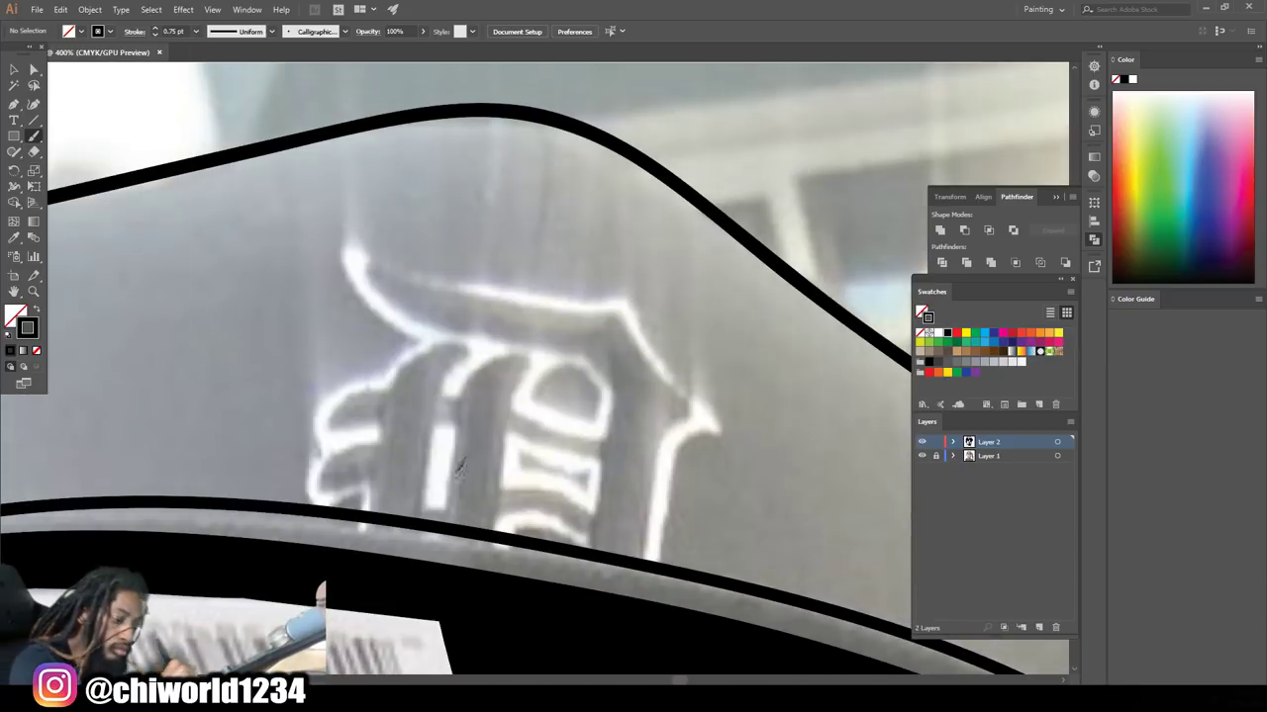
pyautogui.moveTo(457, 481); pyautogui.dragTo(455, 415)
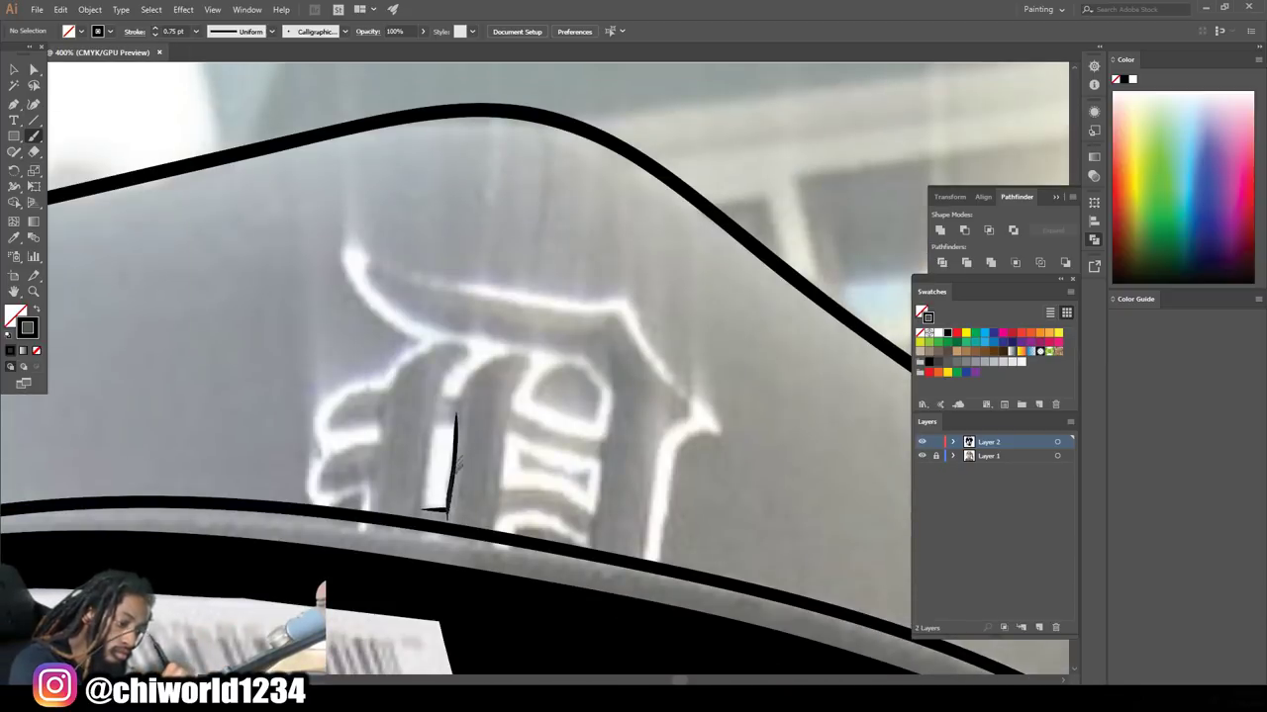
pyautogui.scroll(1, 522, 426)
pyautogui.moveTo(366, 570)
pyautogui.mouseDown()
pyautogui.moveTo(383, 423)
pyautogui.moveTo(512, 327)
pyautogui.mouseUp()
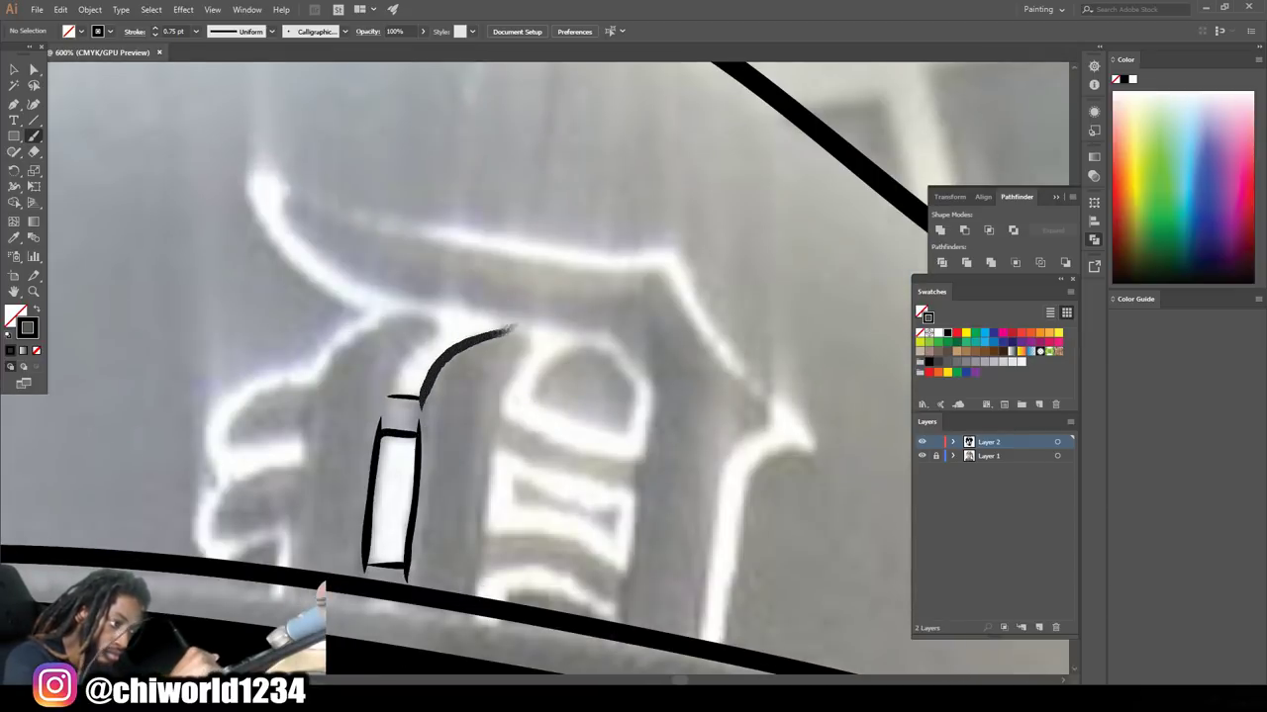
pyautogui.moveTo(503, 405); pyautogui.dragTo(499, 414)
# Outline the D's curved left arm, bottom curve, right box and top curve
pyautogui.moveTo(399, 392)
pyautogui.mouseDown()
pyautogui.moveTo(317, 414)
pyautogui.moveTo(289, 569)
pyautogui.mouseUp()
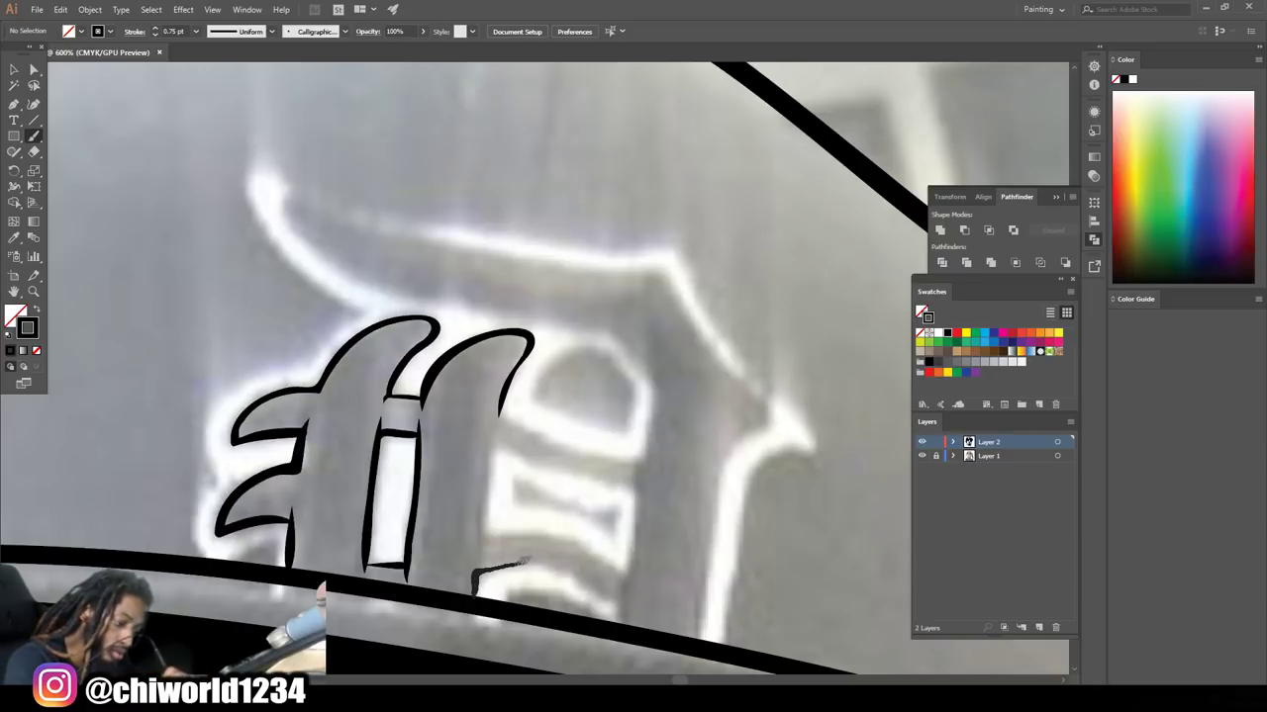
pyautogui.moveTo(515, 562); pyautogui.dragTo(619, 621)
pyautogui.moveTo(495, 435); pyautogui.dragTo(625, 566)
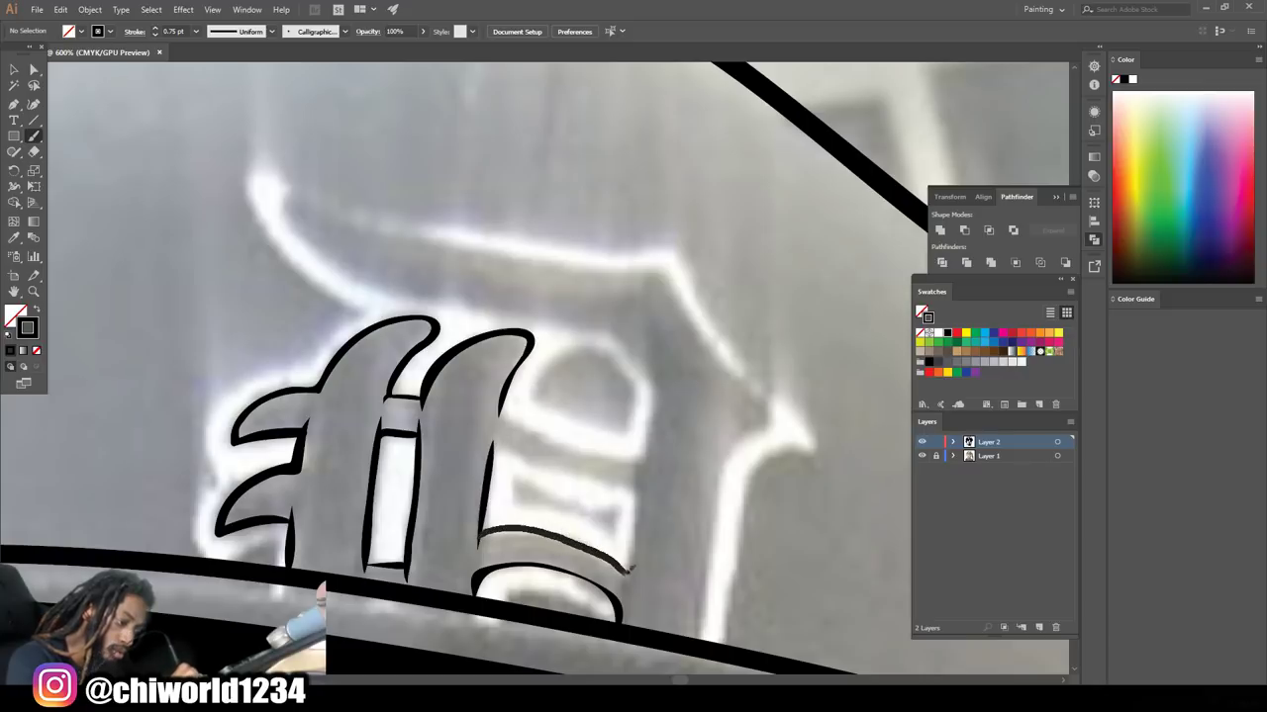
pyautogui.moveTo(631, 478); pyautogui.dragTo(493, 447)
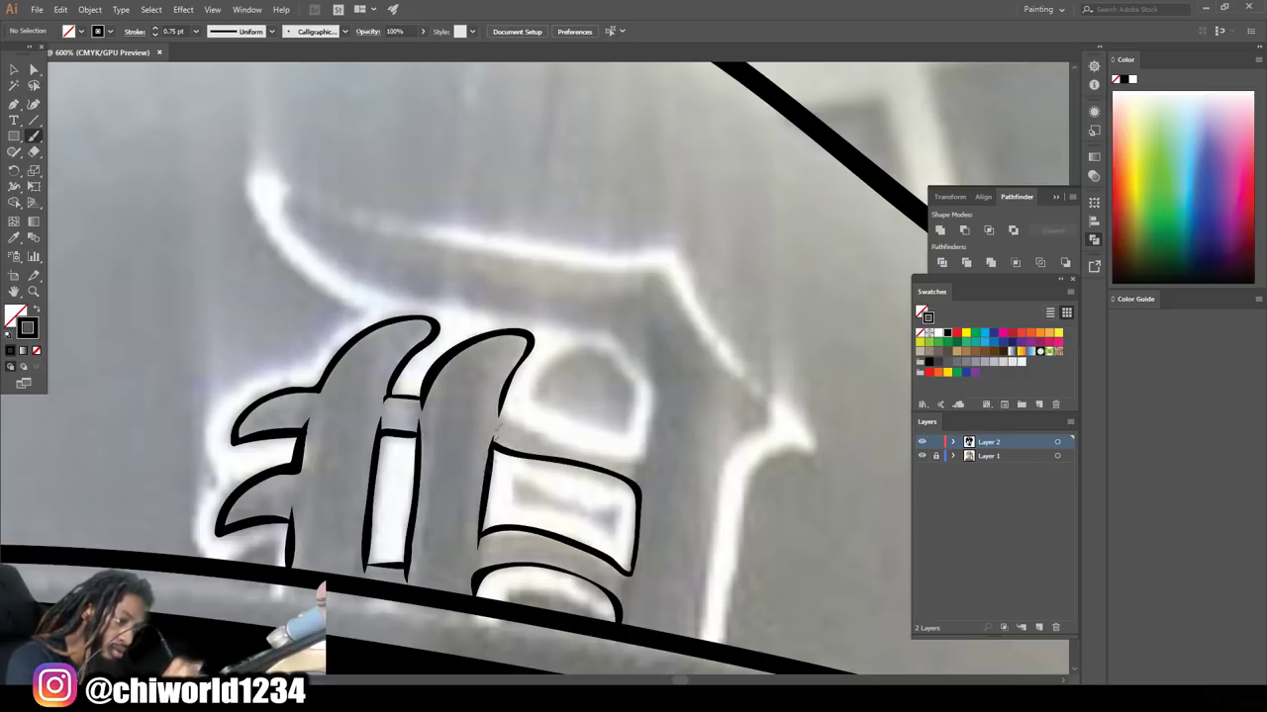
pyautogui.moveTo(505, 409); pyautogui.dragTo(609, 333)
pyautogui.moveTo(280, 193)
pyautogui.mouseDown()
pyautogui.moveTo(366, 281)
pyautogui.moveTo(630, 337)
pyautogui.moveTo(661, 396)
pyautogui.mouseUp()
pyautogui.moveTo(695, 641)
pyautogui.mouseDown()
pyautogui.moveTo(757, 428)
pyautogui.moveTo(693, 325)
pyautogui.moveTo(565, 261)
pyautogui.moveTo(291, 202)
pyautogui.moveTo(280, 187)
pyautogui.mouseUp()
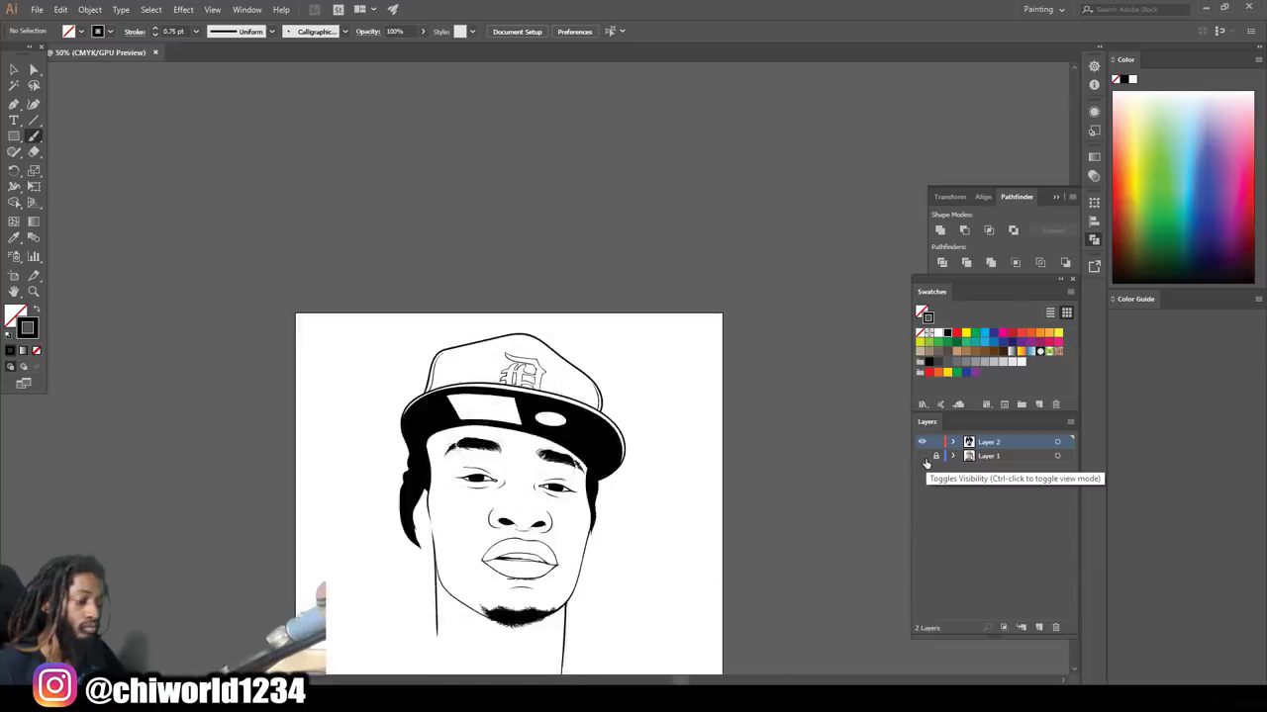
# Draw the lower bowl's crossbar and fill the upper bowl's eye solid black
pyautogui.click(923, 456)
pyautogui.moveTo(508, 612)
pyautogui.mouseDown()
pyautogui.moveTo(427, 576)
pyautogui.moveTo(500, 612)
pyautogui.mouseUp()
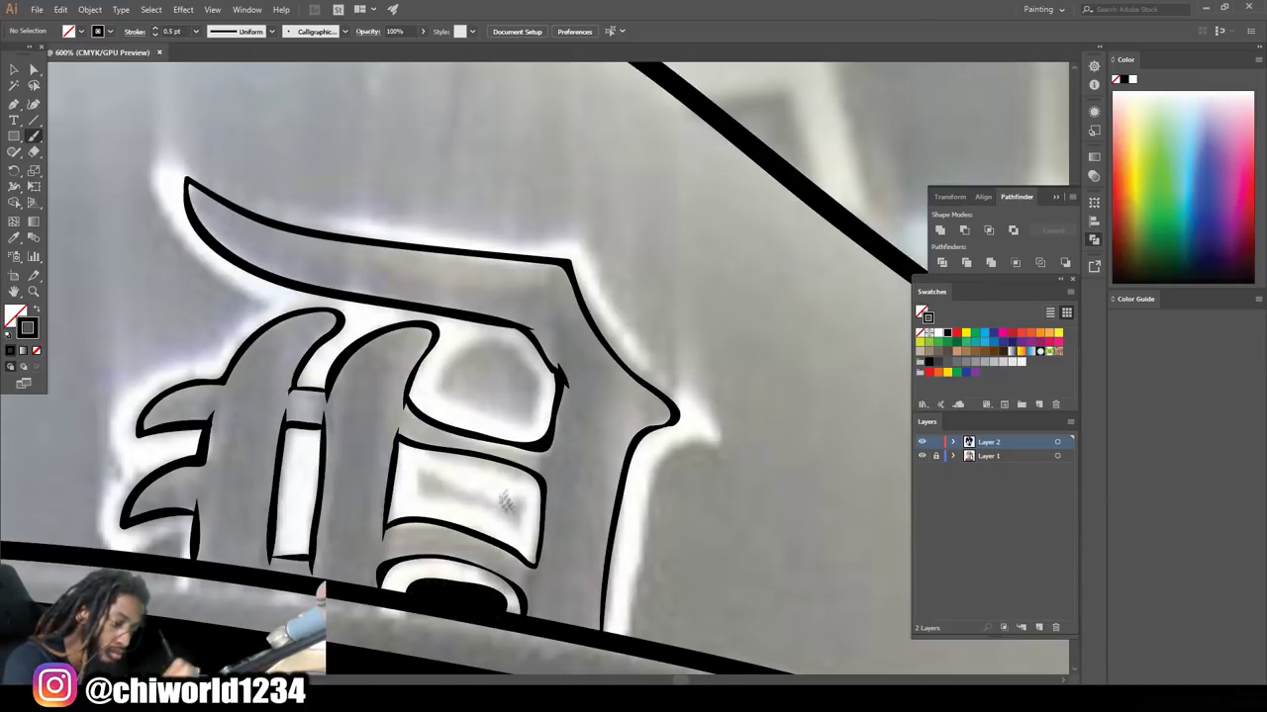
pyautogui.moveTo(418, 475)
pyautogui.mouseDown()
pyautogui.moveTo(525, 509)
pyautogui.moveTo(414, 494)
pyautogui.moveTo(523, 521)
pyautogui.mouseUp()
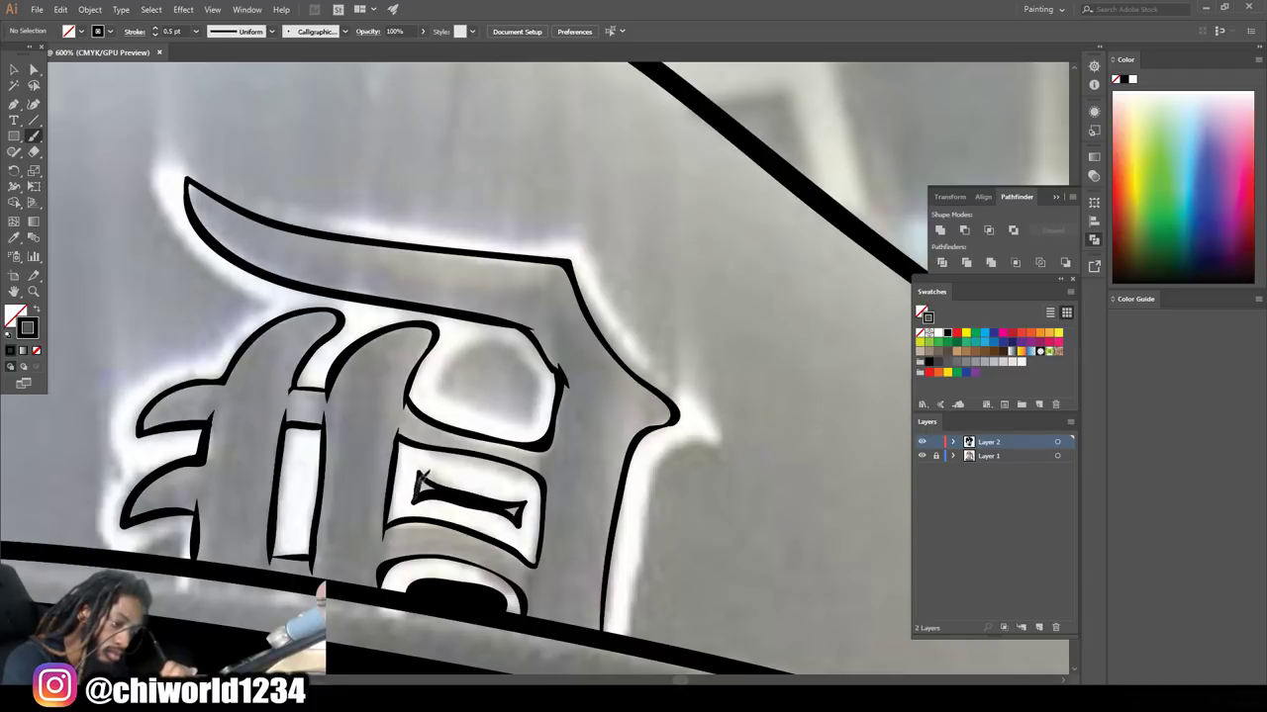
pyautogui.moveTo(451, 408)
pyautogui.mouseDown()
pyautogui.moveTo(539, 341)
pyautogui.moveTo(436, 398)
pyautogui.moveTo(530, 415)
pyautogui.mouseUp()
pyautogui.moveTo(530, 368)
pyautogui.mouseDown()
pyautogui.moveTo(483, 360)
pyautogui.moveTo(460, 394)
pyautogui.moveTo(495, 353)
pyautogui.mouseUp()
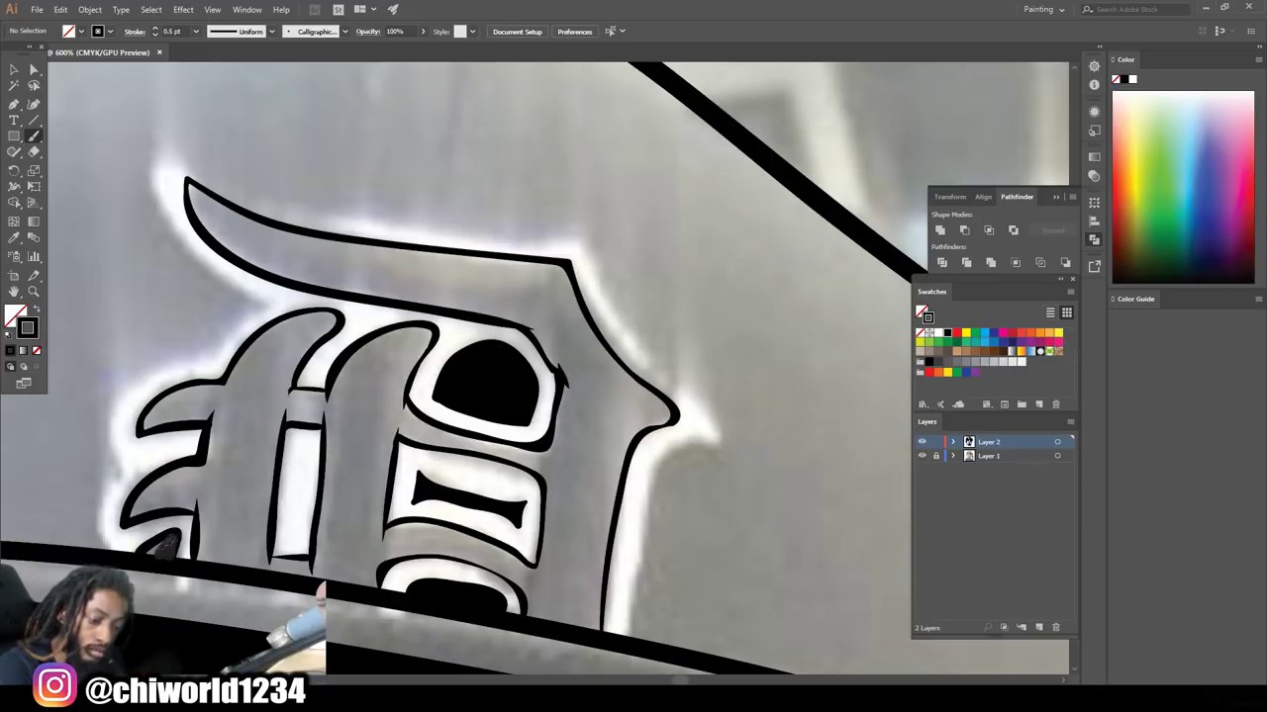
# Add a second outline around the top of the D logo
pyautogui.hotkey('ctrl', '1')
pyautogui.click(922, 456)
pyautogui.hotkey('ctrl', '+')
pyautogui.hotkey('ctrl', '+')
pyautogui.hotkey('ctrl', '+')
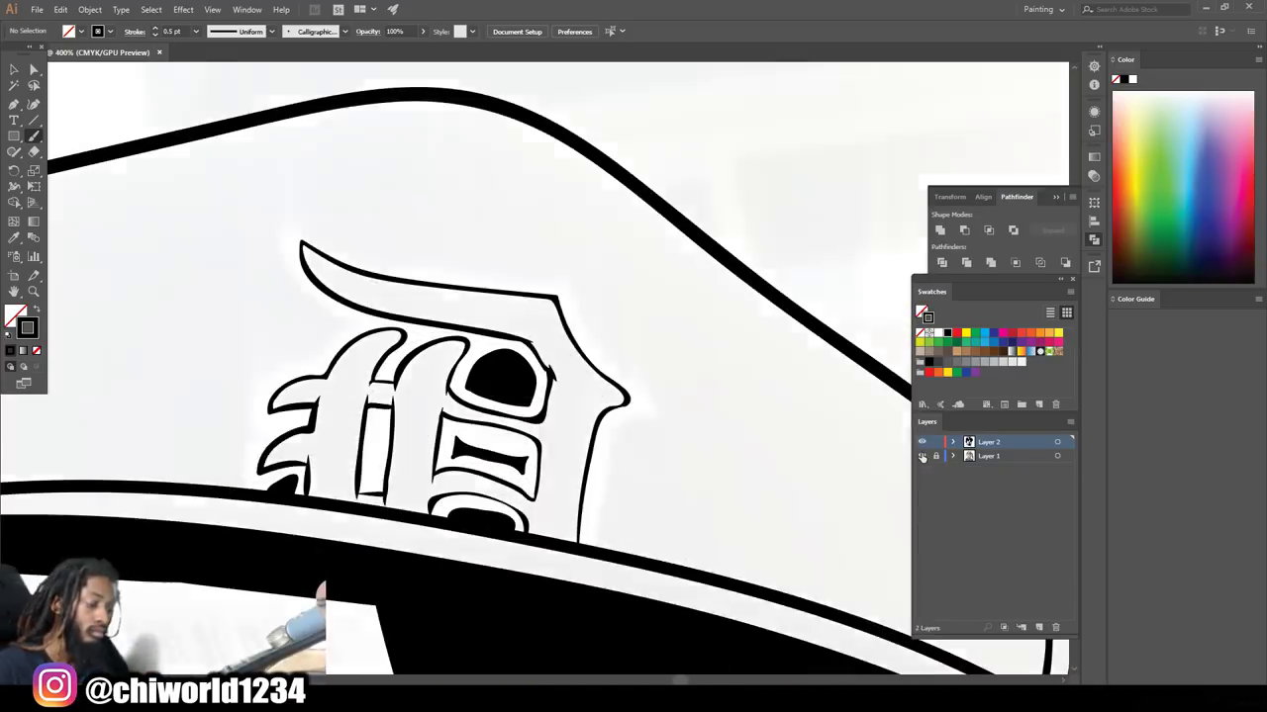
pyautogui.moveTo(351, 319)
pyautogui.mouseDown()
pyautogui.moveTo(283, 224)
pyautogui.moveTo(594, 326)
pyautogui.moveTo(651, 420)
pyautogui.moveTo(598, 546)
pyautogui.mouseUp()
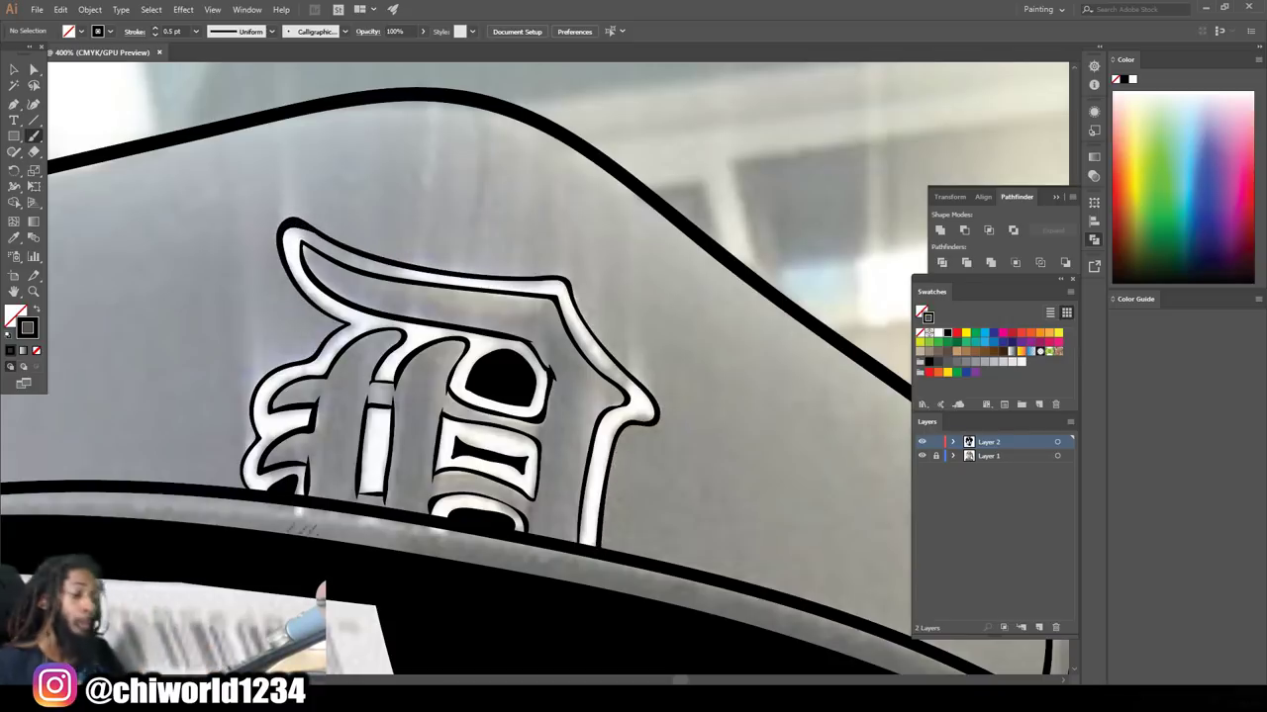
pyautogui.hotkey('ctrl', '-')
pyautogui.hotkey('ctrl', '-')
pyautogui.hotkey('ctrl', '-')
# Outline the left ear, the inner ear and the earring
pyautogui.click(921, 456)
pyautogui.hotkey('ctrl', '+')
pyautogui.hotkey('ctrl', '+')
pyautogui.hotkey('ctrl', '+')
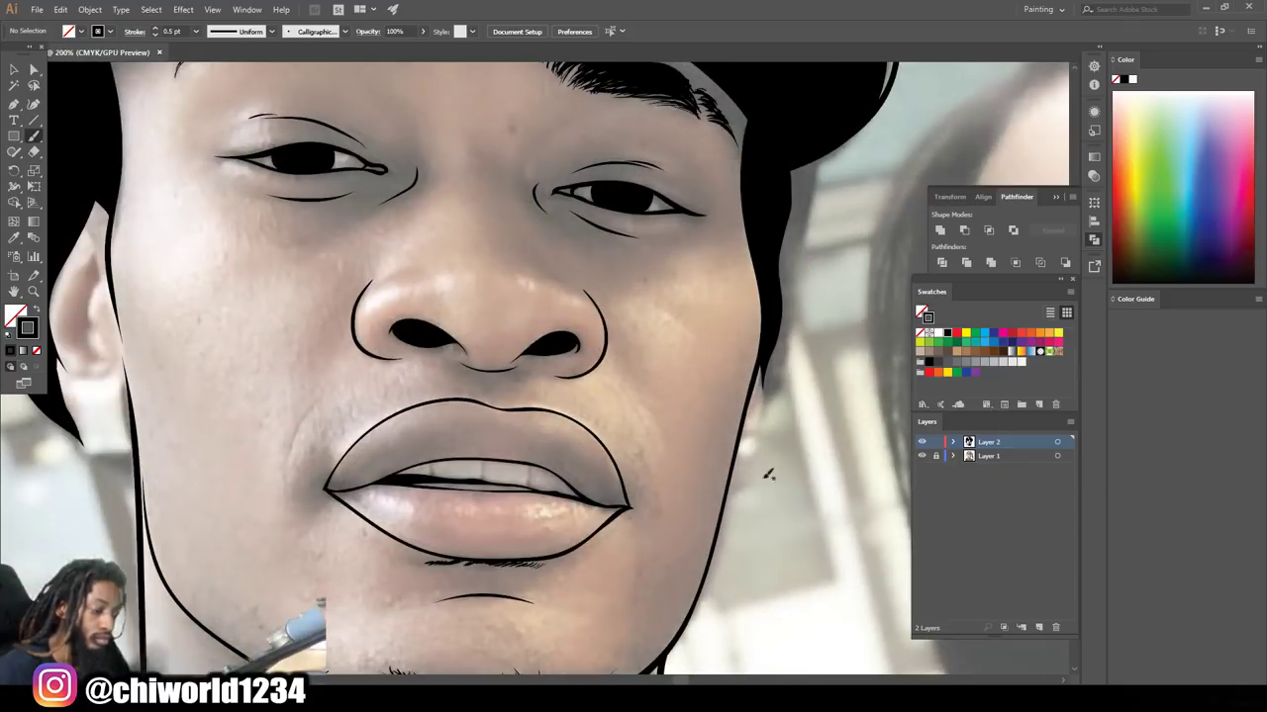
pyautogui.scroll(3, 346, 416)
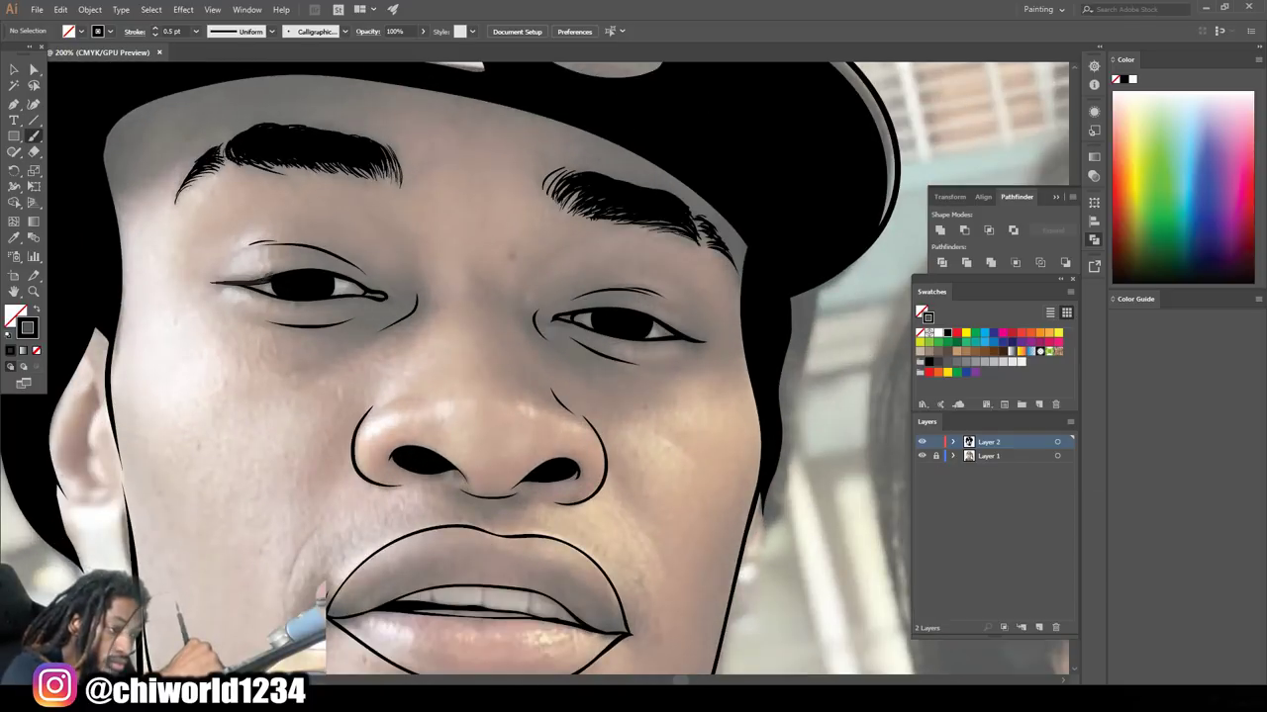
pyautogui.scroll(-3, 797, 429)
pyautogui.hotkey('ctrl', '+')
pyautogui.scroll(2, 269, 421)
pyautogui.moveTo(267, 420); pyautogui.dragTo(306, 539)
pyautogui.moveTo(373, 518)
pyautogui.mouseDown()
pyautogui.moveTo(267, 442)
pyautogui.moveTo(283, 490)
pyautogui.mouseUp()
pyautogui.scroll(3, 264, 414)
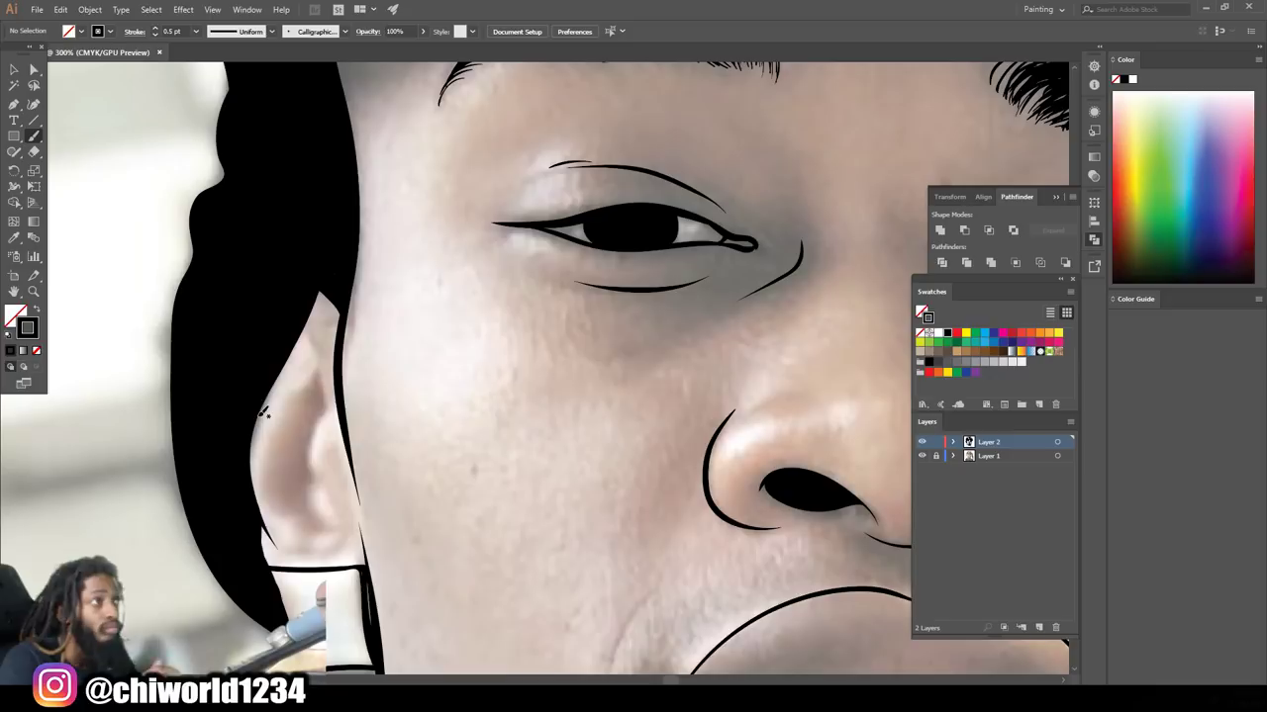
pyautogui.moveTo(307, 309)
pyautogui.mouseDown()
pyautogui.moveTo(344, 455)
pyautogui.moveTo(336, 507)
pyautogui.moveTo(327, 364)
pyautogui.mouseUp()
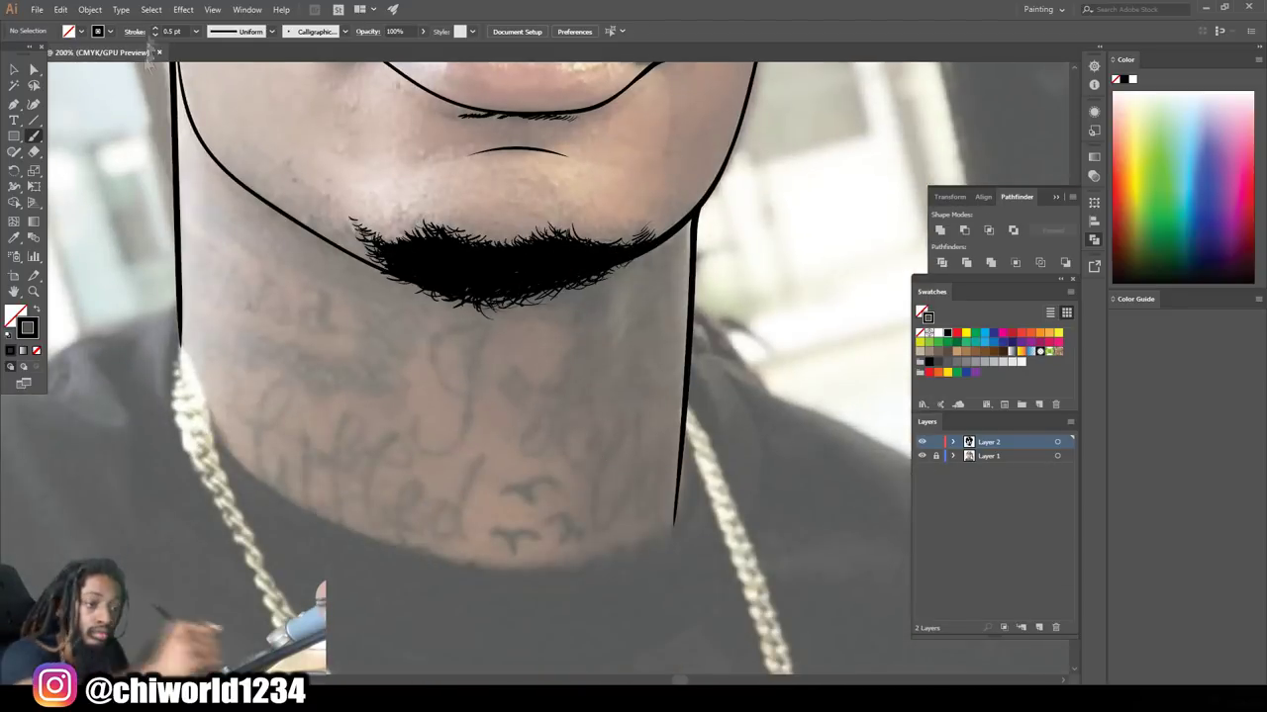
# Draw chocolate drips across the neck, plus a second row over them
pyautogui.moveTo(640, 542); pyautogui.dragTo(621, 567)
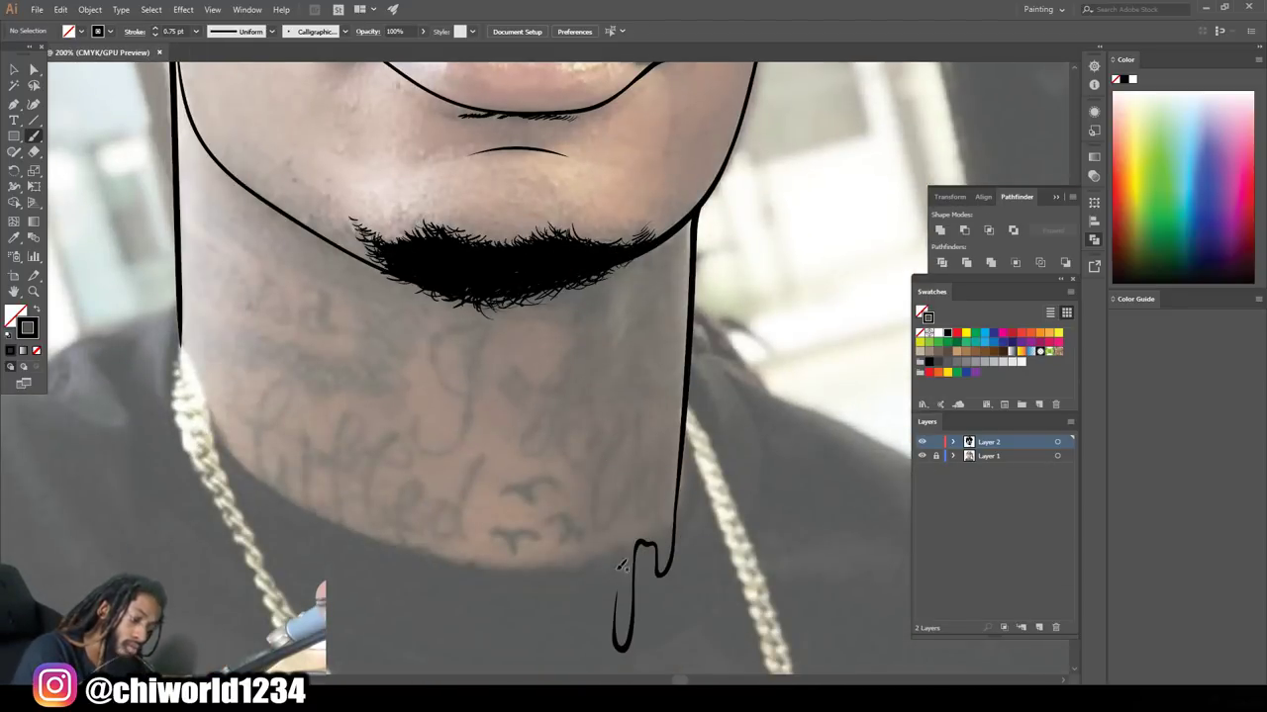
pyautogui.moveTo(535, 516); pyautogui.dragTo(390, 483)
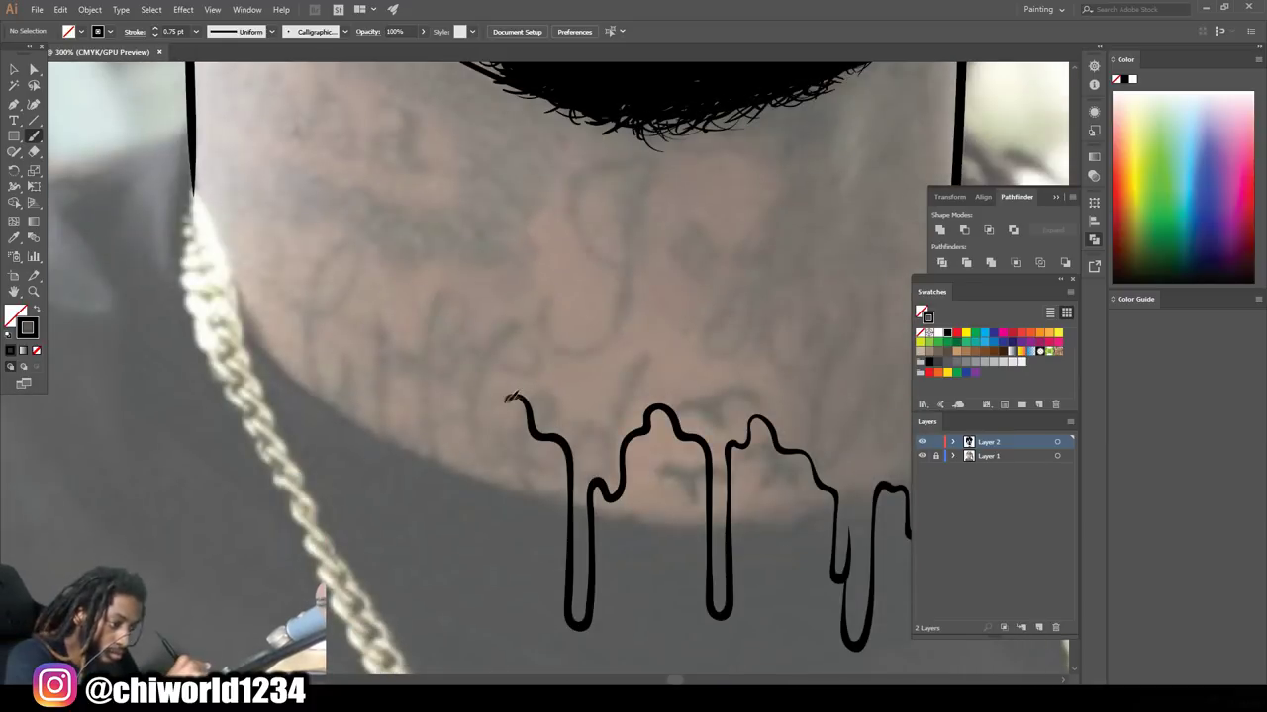
pyautogui.moveTo(529, 404)
pyautogui.mouseDown()
pyautogui.moveTo(426, 364)
pyautogui.moveTo(198, 445)
pyautogui.moveTo(193, 91)
pyautogui.mouseUp()
pyautogui.hotkey('ctrl', '1')
pyautogui.click(921, 456)
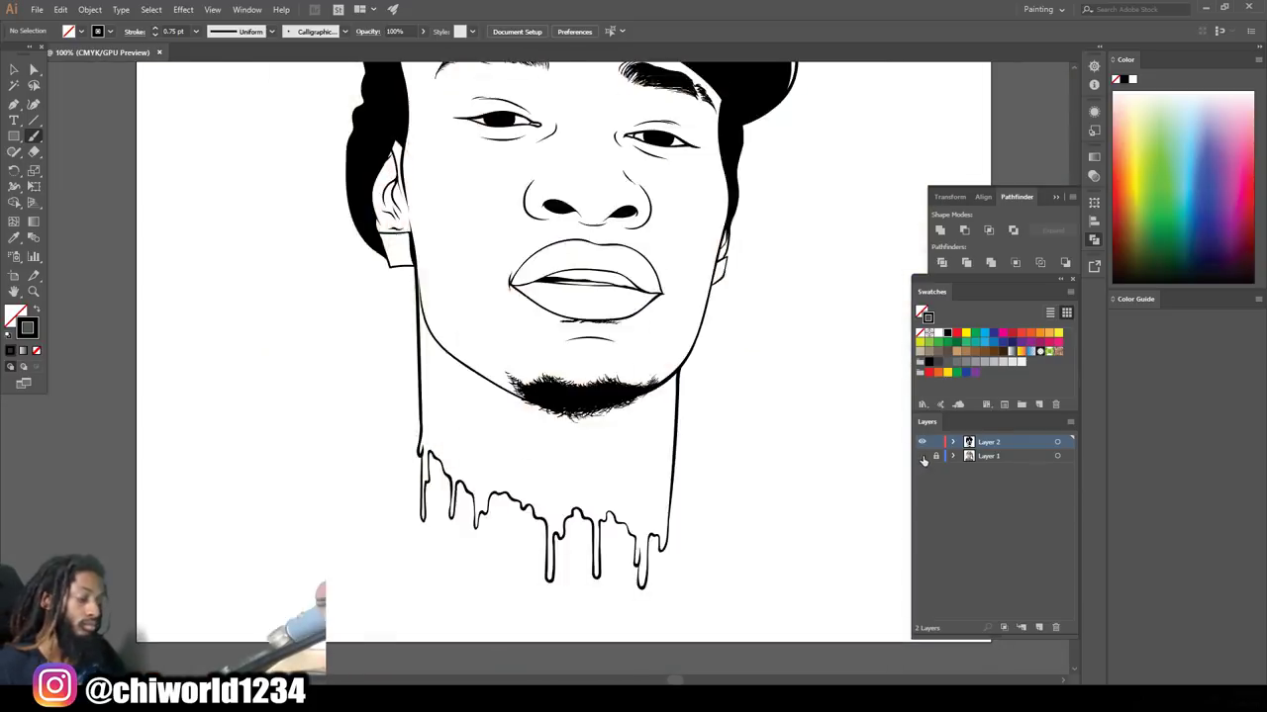
pyautogui.hotkey('ctrl', '+')
pyautogui.hotkey('ctrl', '+')
pyautogui.hotkey('ctrl', '+')
pyautogui.moveTo(792, 594); pyautogui.dragTo(469, 418)
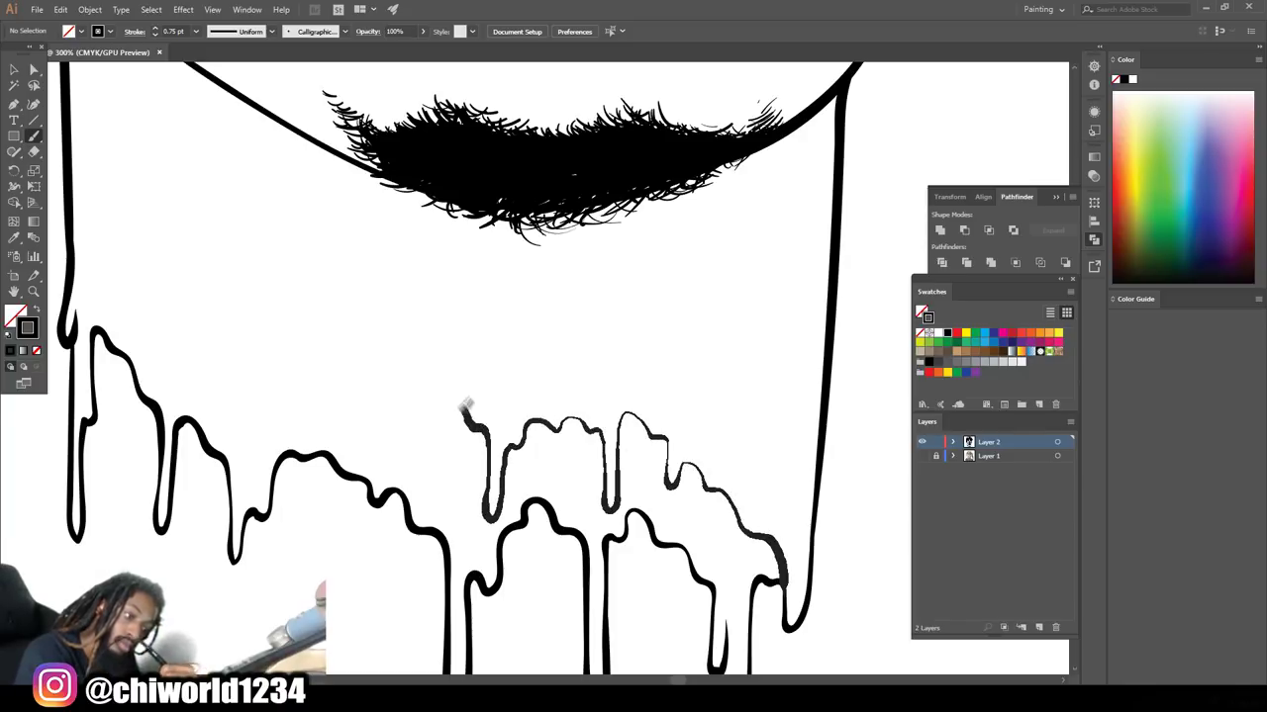
# Outline another drip on the neck and fill a drip edge solid black
pyautogui.hotkey('ctrl', '1')
pyautogui.hotkey('ctrl', '+')
pyautogui.hotkey('ctrl', '+')
pyautogui.hotkey('ctrl', '+')
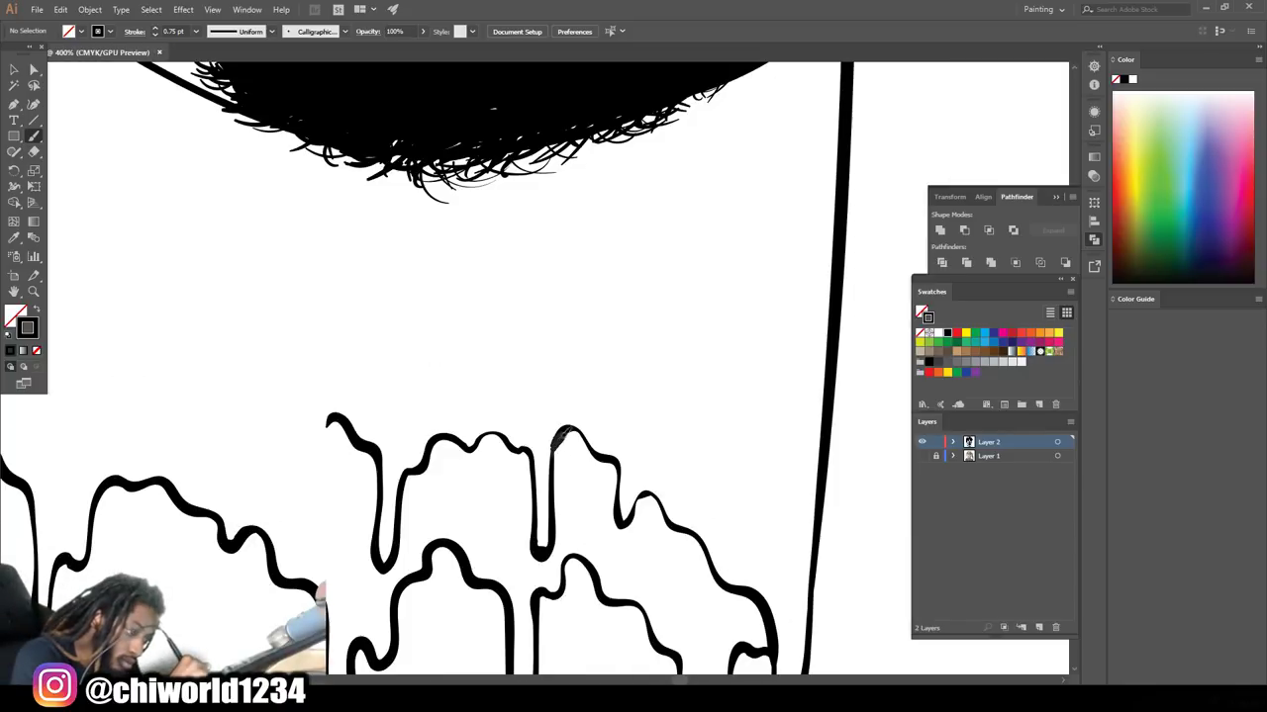
pyautogui.hotkey('ctrl', '-')
pyautogui.hotkey('ctrl', '-')
pyautogui.hotkey('ctrl', '+')
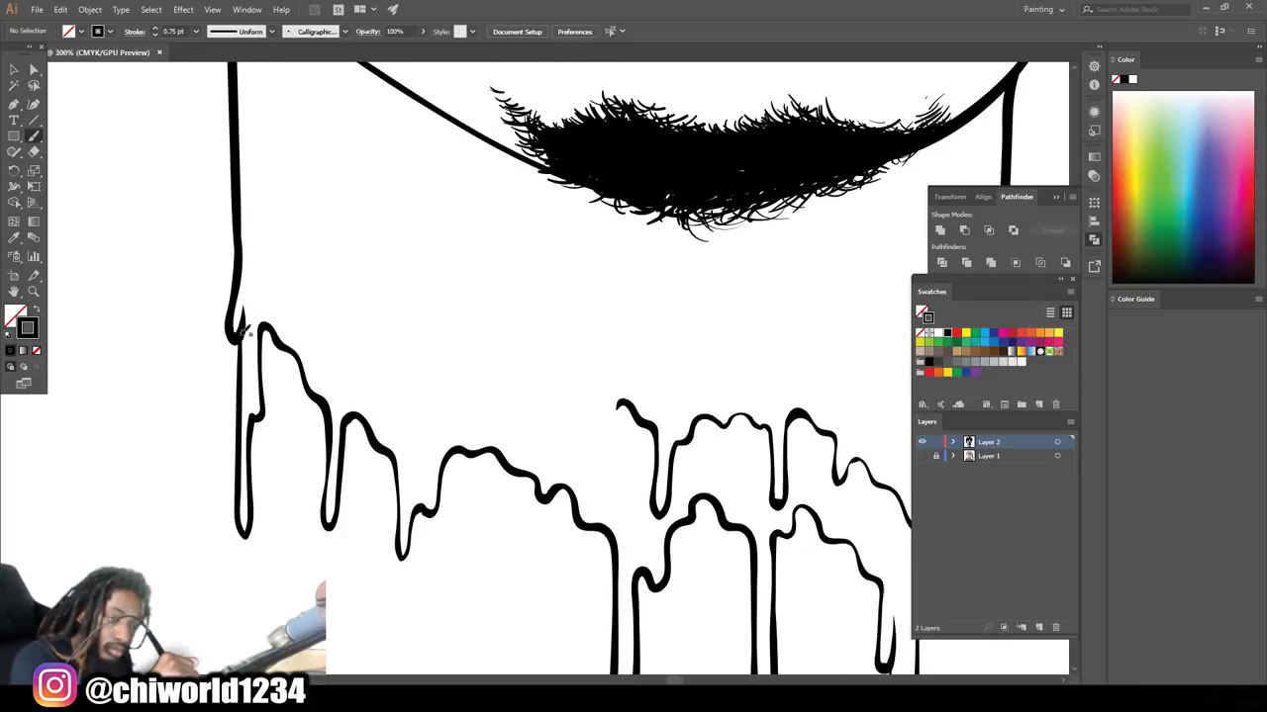
pyautogui.moveTo(283, 269)
pyautogui.mouseDown()
pyautogui.moveTo(294, 296)
pyautogui.moveTo(343, 264)
pyautogui.moveTo(475, 386)
pyautogui.moveTo(551, 319)
pyautogui.moveTo(602, 460)
pyautogui.moveTo(622, 400)
pyautogui.moveTo(642, 435)
pyautogui.mouseUp()
pyautogui.scroll(-5, 643, 631)
pyautogui.scroll(8, 643, 630)
pyautogui.moveTo(495, 454)
pyautogui.mouseDown()
pyautogui.moveTo(492, 506)
pyautogui.moveTo(465, 357)
pyautogui.mouseUp()
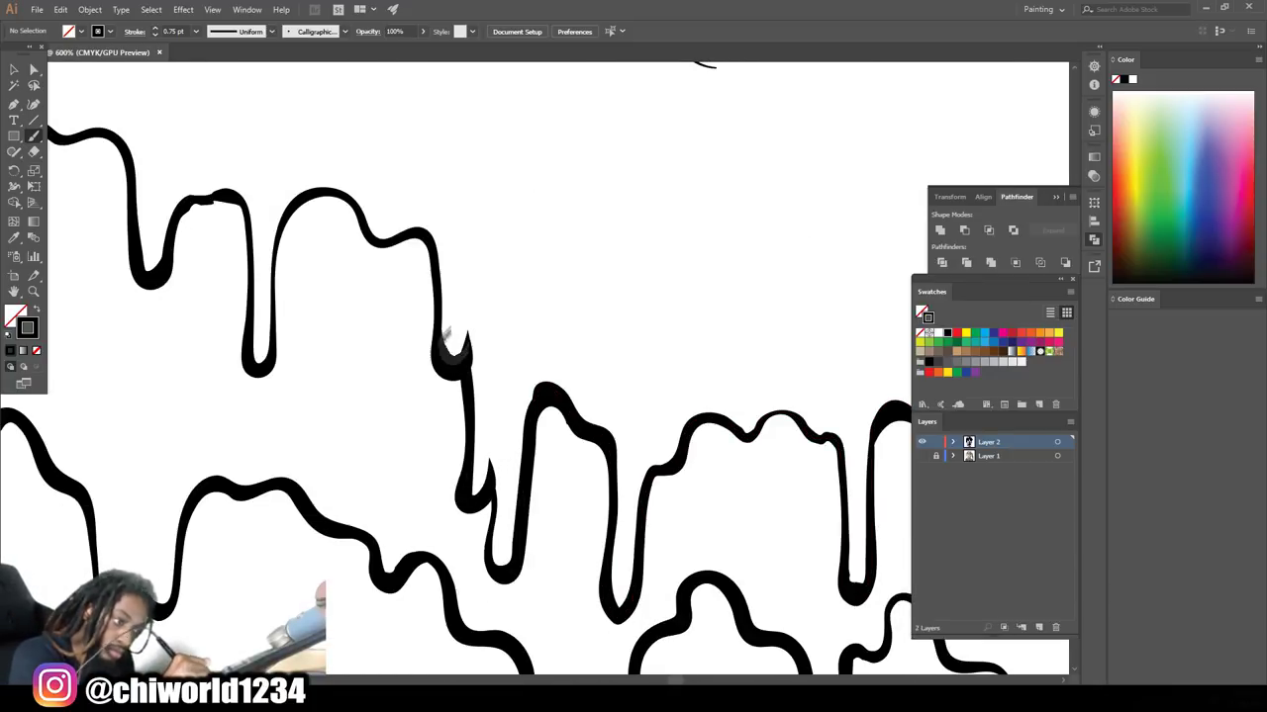
pyautogui.moveTo(247, 210); pyautogui.dragTo(194, 205)
# Show the reference photo again and begin inking the D-shaped neck tattoo
pyautogui.scroll(-4, 515, 327)
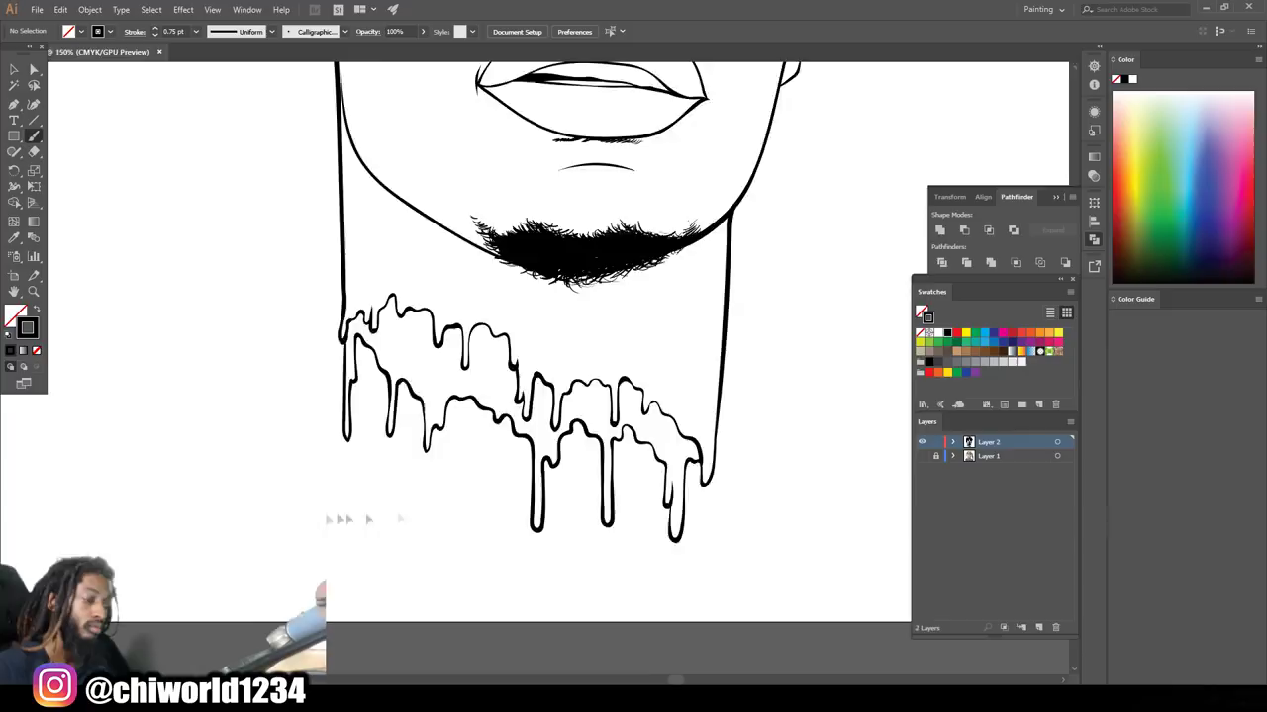
pyautogui.scroll(-3, 515, 326)
pyautogui.click(921, 456)
pyautogui.scroll(4, 537, 208)
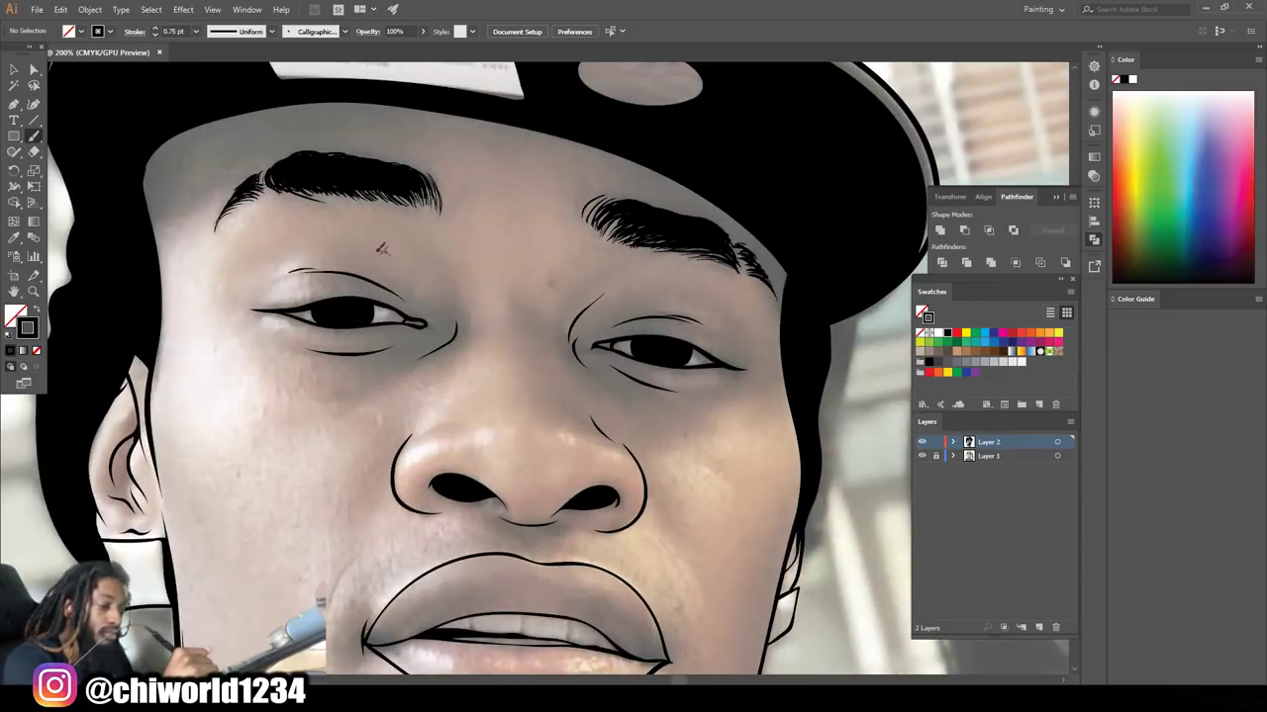
pyautogui.scroll(-3, 792, 495)
pyautogui.scroll(3, 779, 506)
pyautogui.scroll(2, 780, 499)
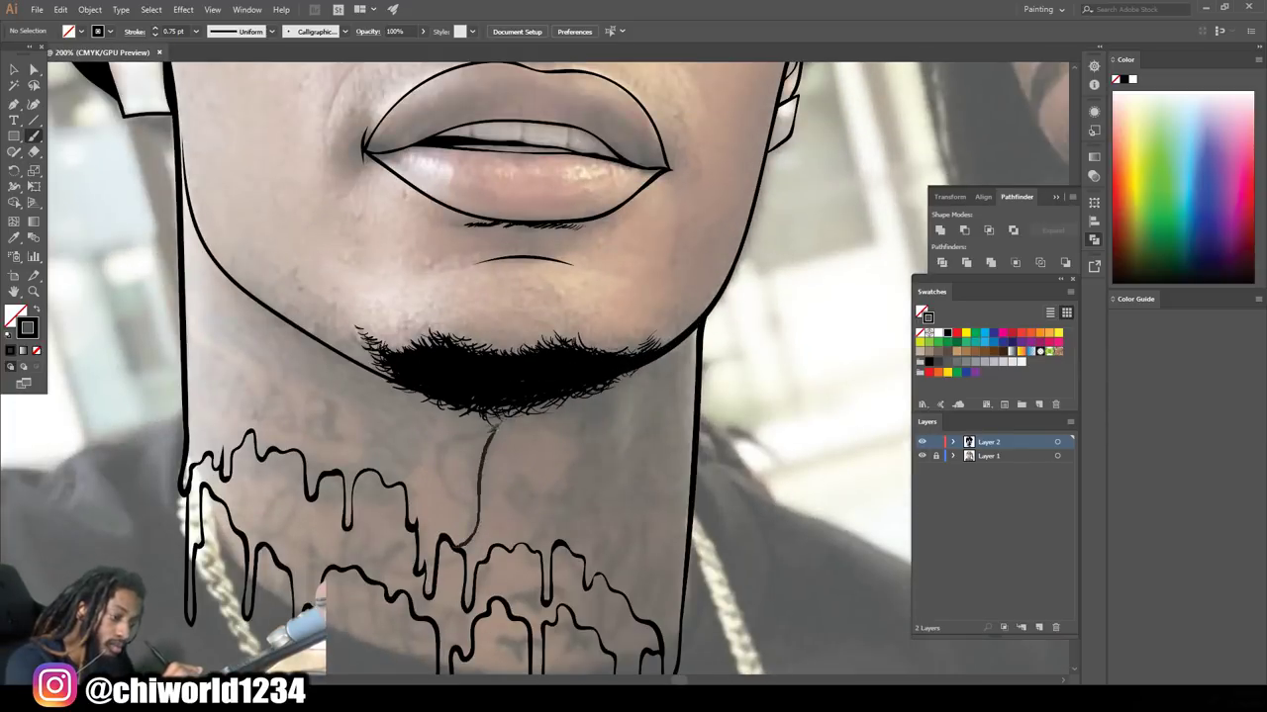
pyautogui.moveTo(493, 433); pyautogui.dragTo(479, 503)
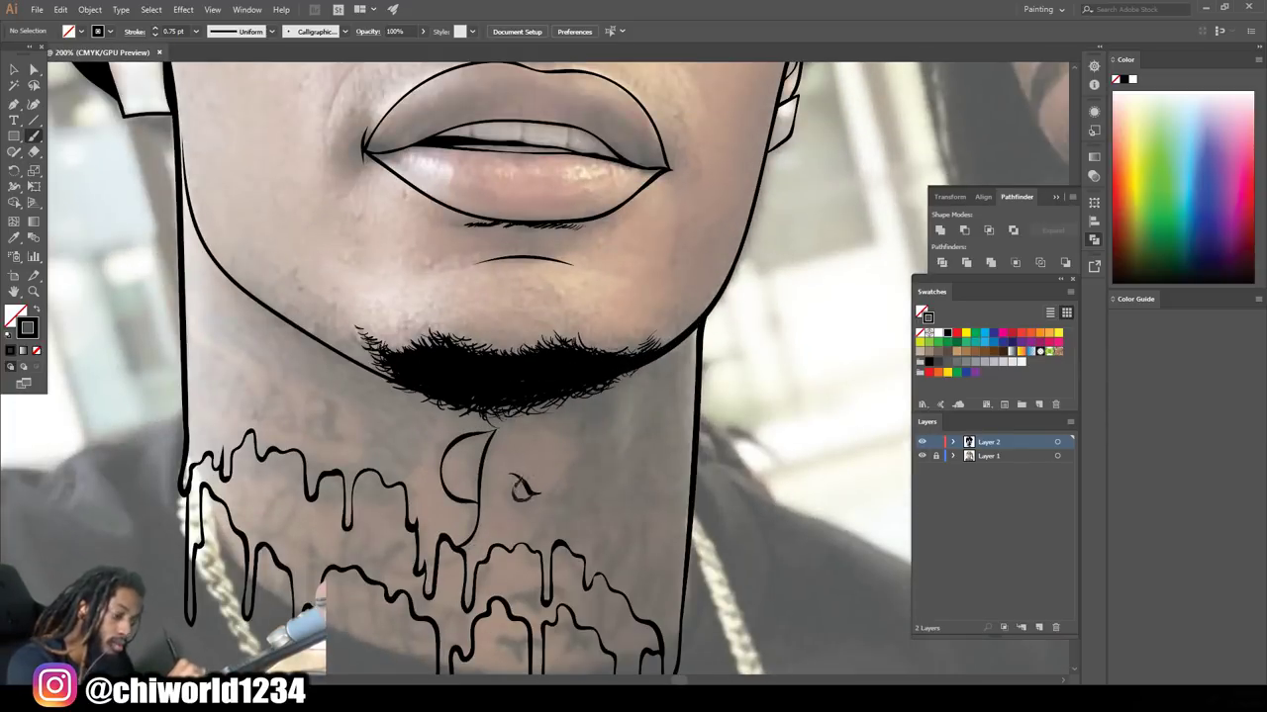
# Ink the eye-shaped tattoo curve and wavy strokes on the right of the neck
pyautogui.moveTo(552, 500); pyautogui.dragTo(572, 467)
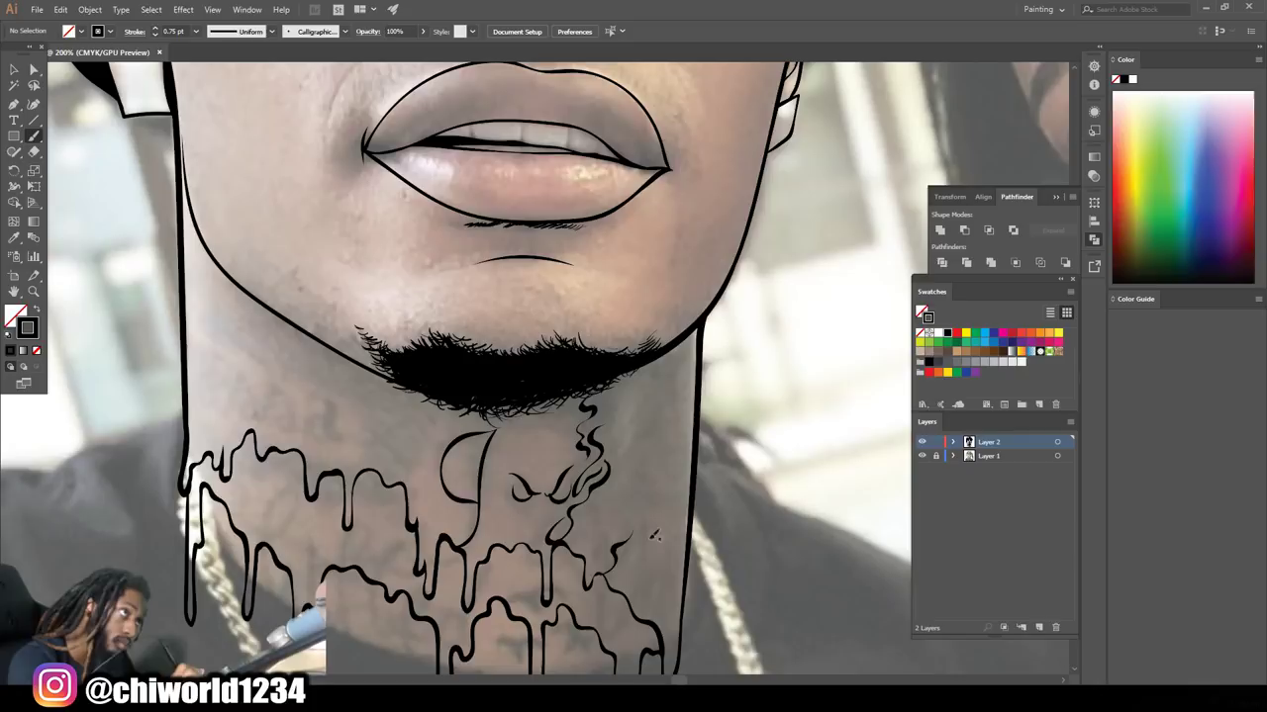
pyautogui.moveTo(635, 599); pyautogui.dragTo(641, 631)
pyautogui.moveTo(651, 530); pyautogui.dragTo(636, 574)
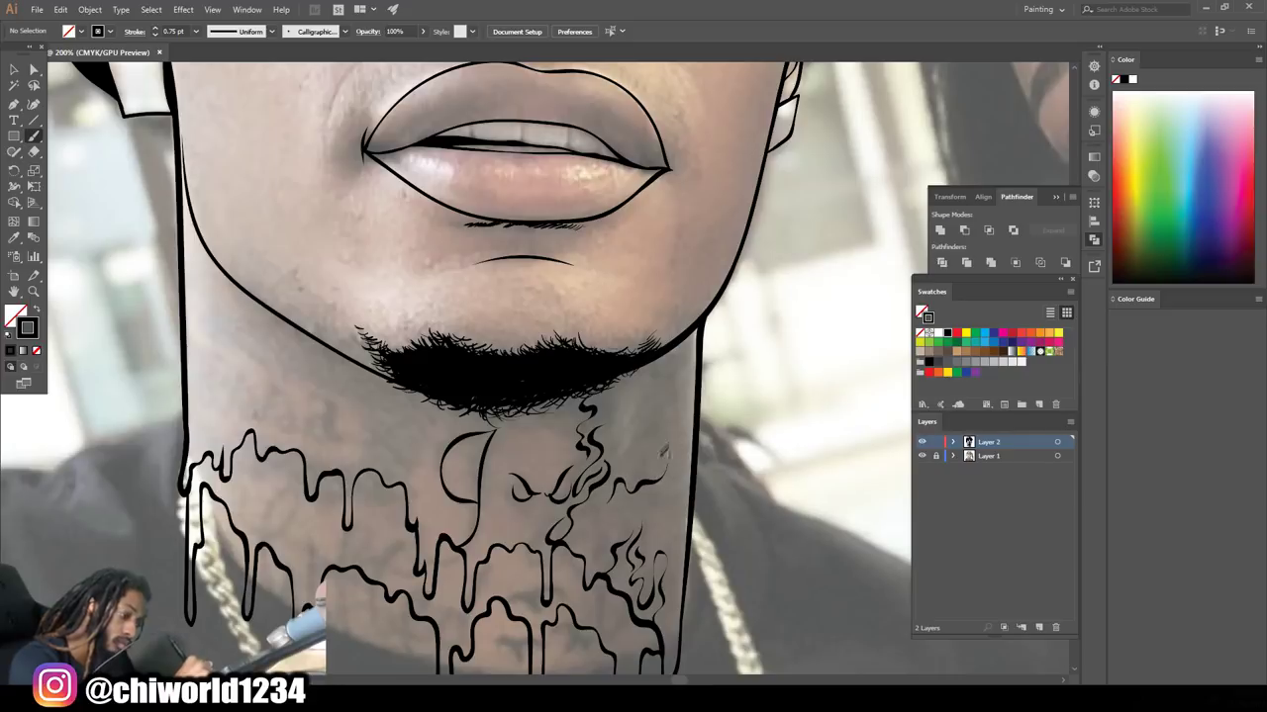
pyautogui.moveTo(656, 364); pyautogui.dragTo(641, 414)
pyautogui.moveTo(661, 341); pyautogui.dragTo(633, 445)
pyautogui.moveTo(665, 386); pyautogui.dragTo(677, 424)
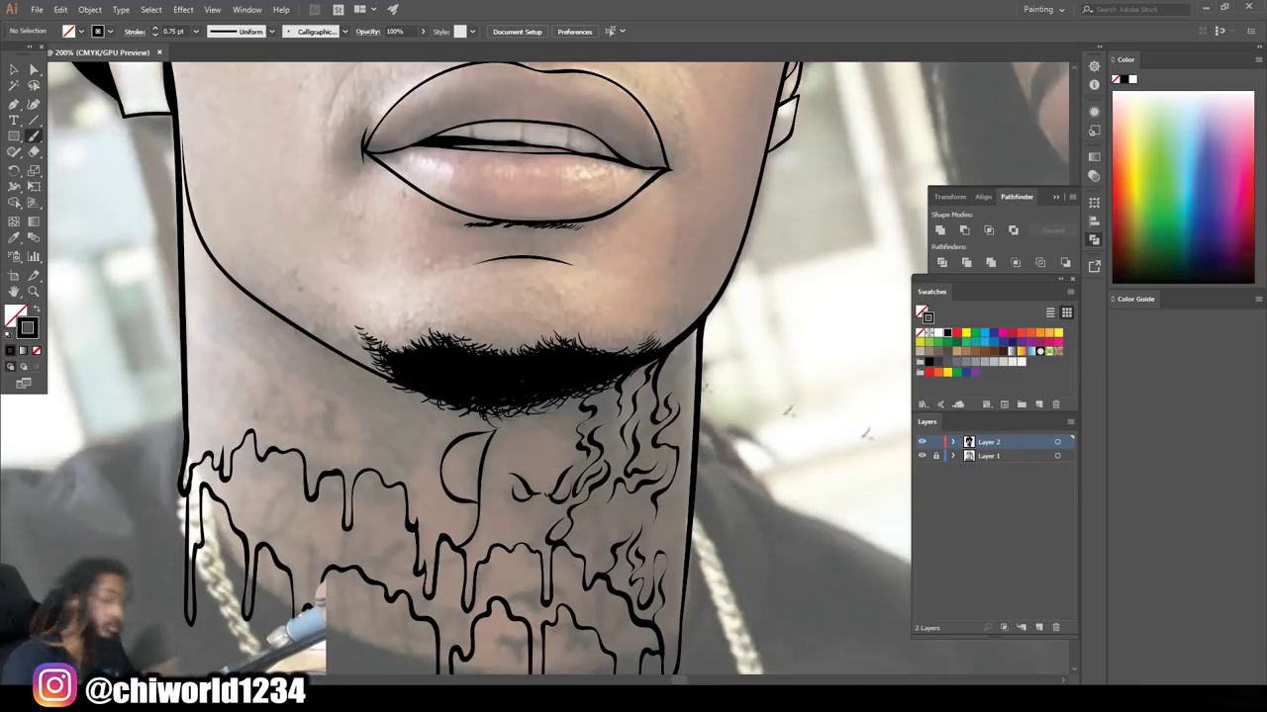
pyautogui.hotkey('ctrl', '-')
pyautogui.hotkey('ctrl', '-')
pyautogui.hotkey('ctrl', '-')
pyautogui.hotkey('ctrl', '+')
pyautogui.hotkey('ctrl', '+')
pyautogui.hotkey('ctrl', '+')
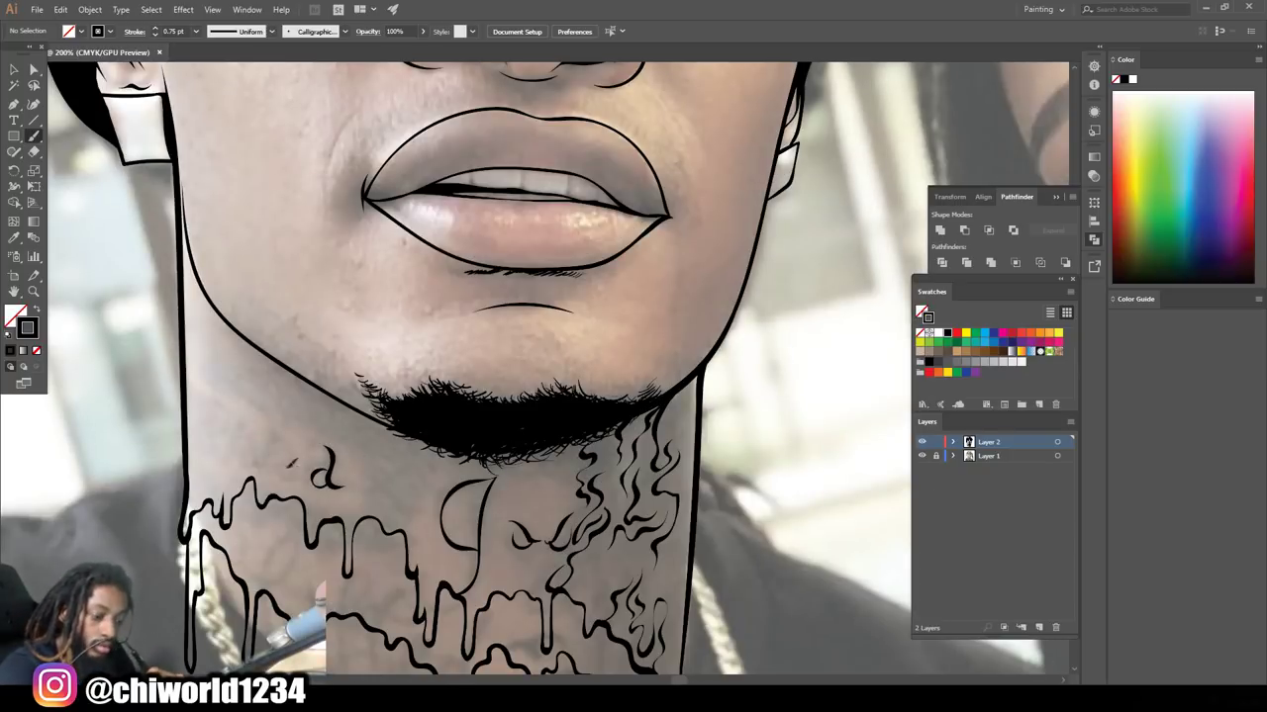
# Trace the neck-tattoo lettering, wavy flame strokes above it, and right-side curls
pyautogui.moveTo(259, 443); pyautogui.dragTo(198, 419)
pyautogui.moveTo(370, 477); pyautogui.dragTo(359, 505)
pyautogui.moveTo(336, 435); pyautogui.dragTo(196, 380)
pyautogui.moveTo(362, 516); pyautogui.dragTo(411, 506)
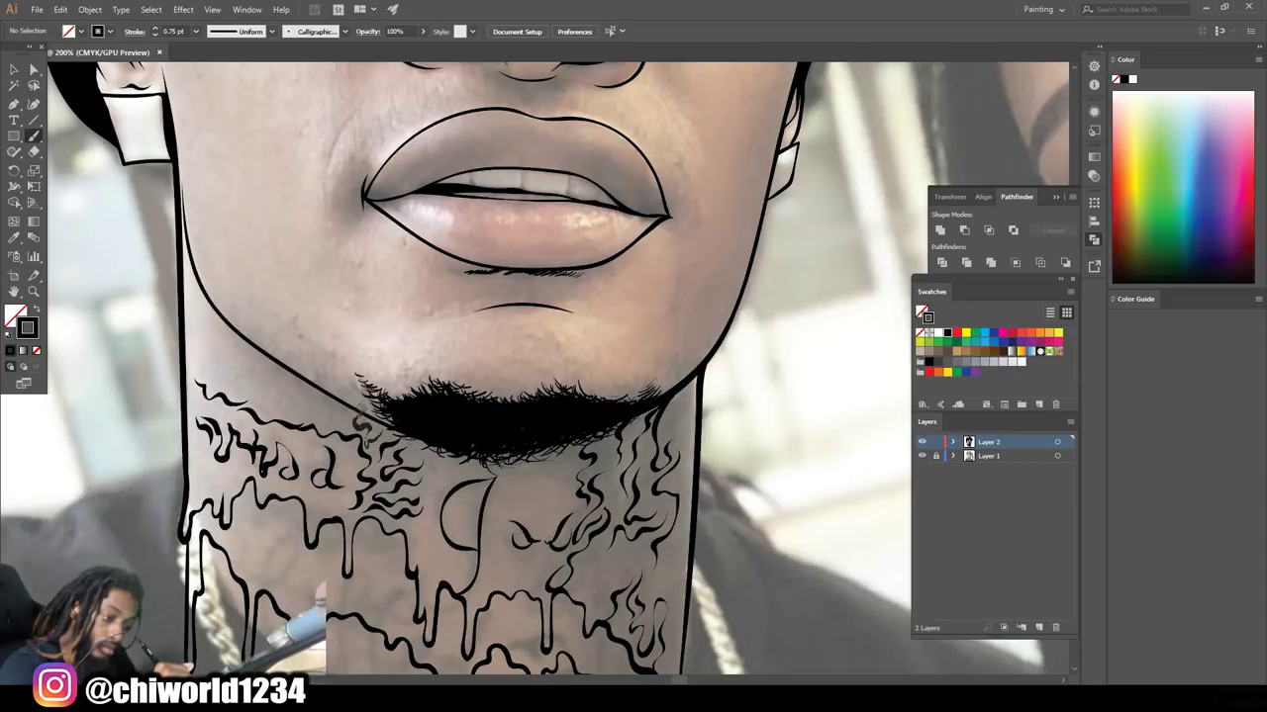
pyautogui.moveTo(362, 428); pyautogui.dragTo(330, 420)
pyautogui.moveTo(259, 392); pyautogui.dragTo(239, 366)
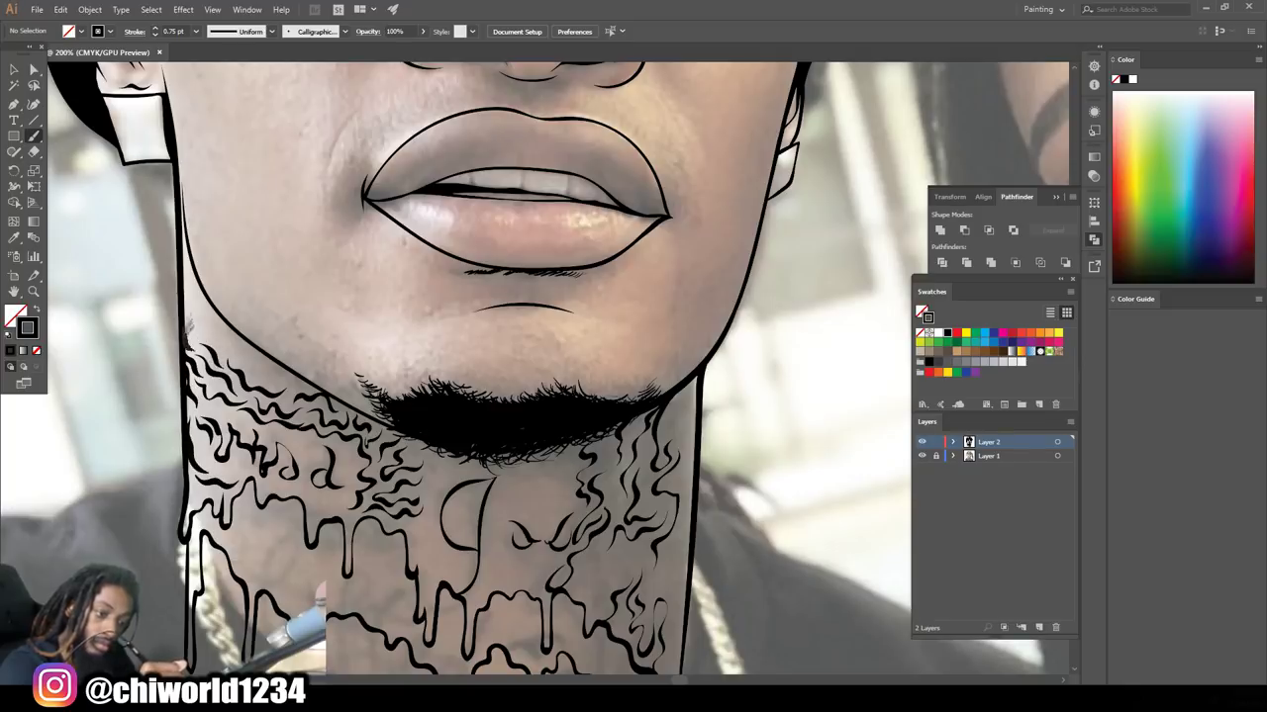
pyautogui.moveTo(303, 449); pyautogui.dragTo(285, 424)
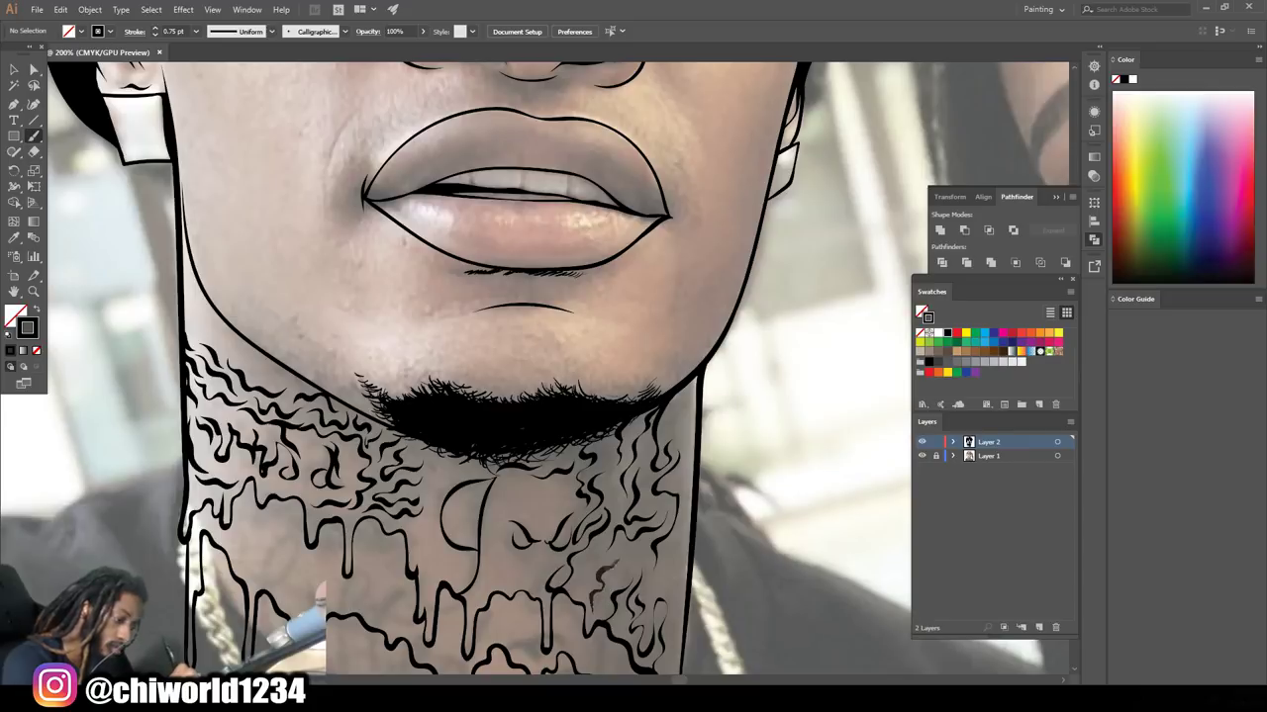
pyautogui.moveTo(657, 439)
pyautogui.mouseDown()
pyautogui.moveTo(643, 494)
pyautogui.moveTo(669, 558)
pyautogui.mouseUp()
pyautogui.scroll(-3, 745, 444)
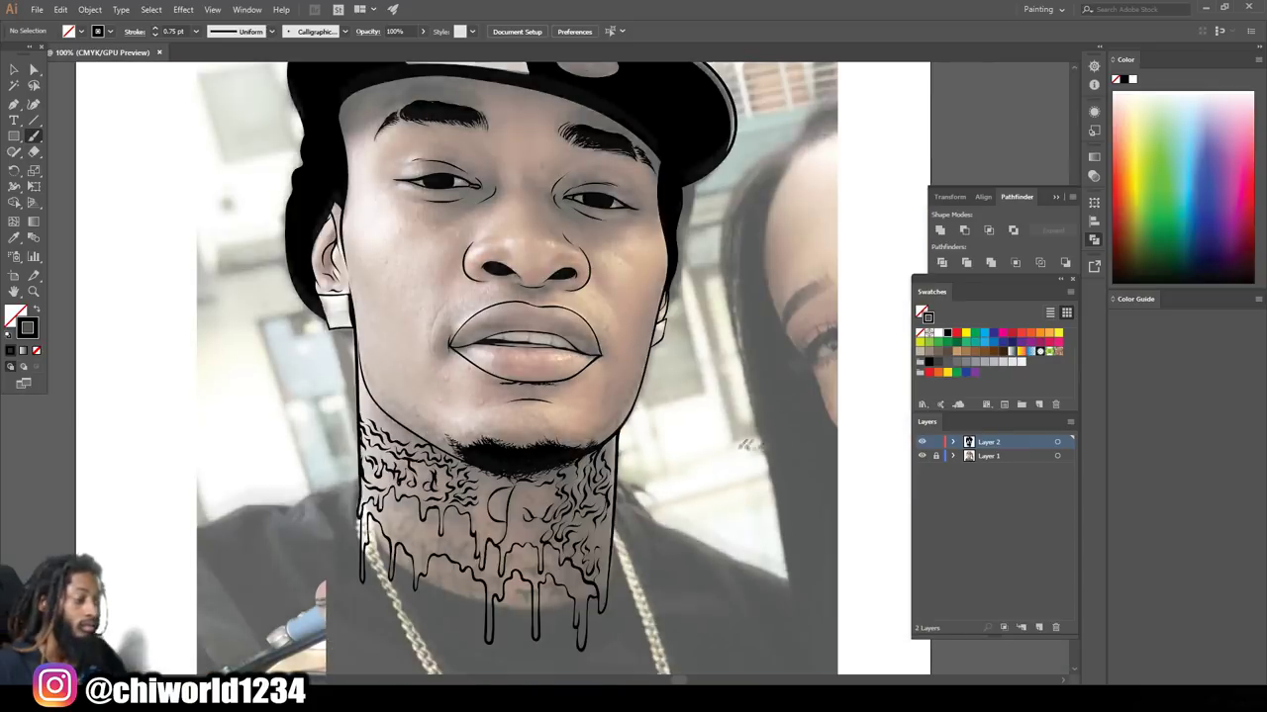
# Darken the right neck line with teardrop and long strokes
pyautogui.scroll(3, 764, 434)
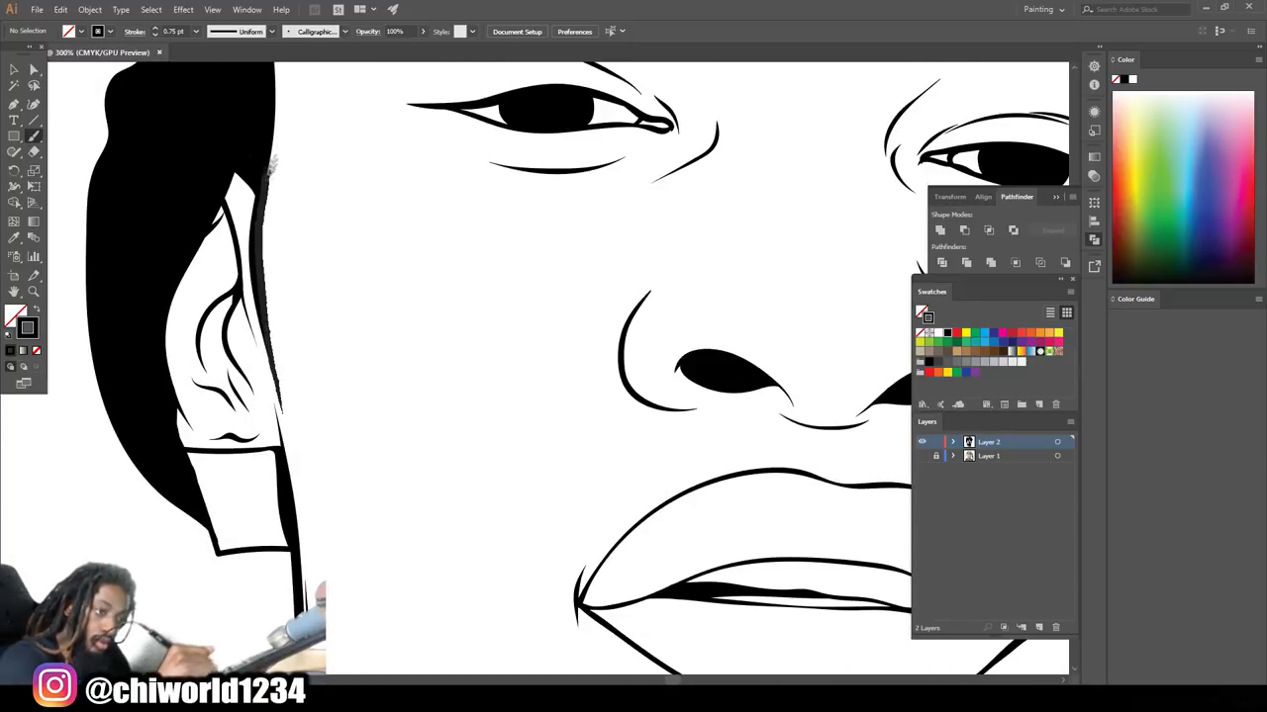
pyautogui.scroll(-3, 797, 347)
pyautogui.scroll(5, 798, 346)
pyautogui.scroll(-2, 772, 327)
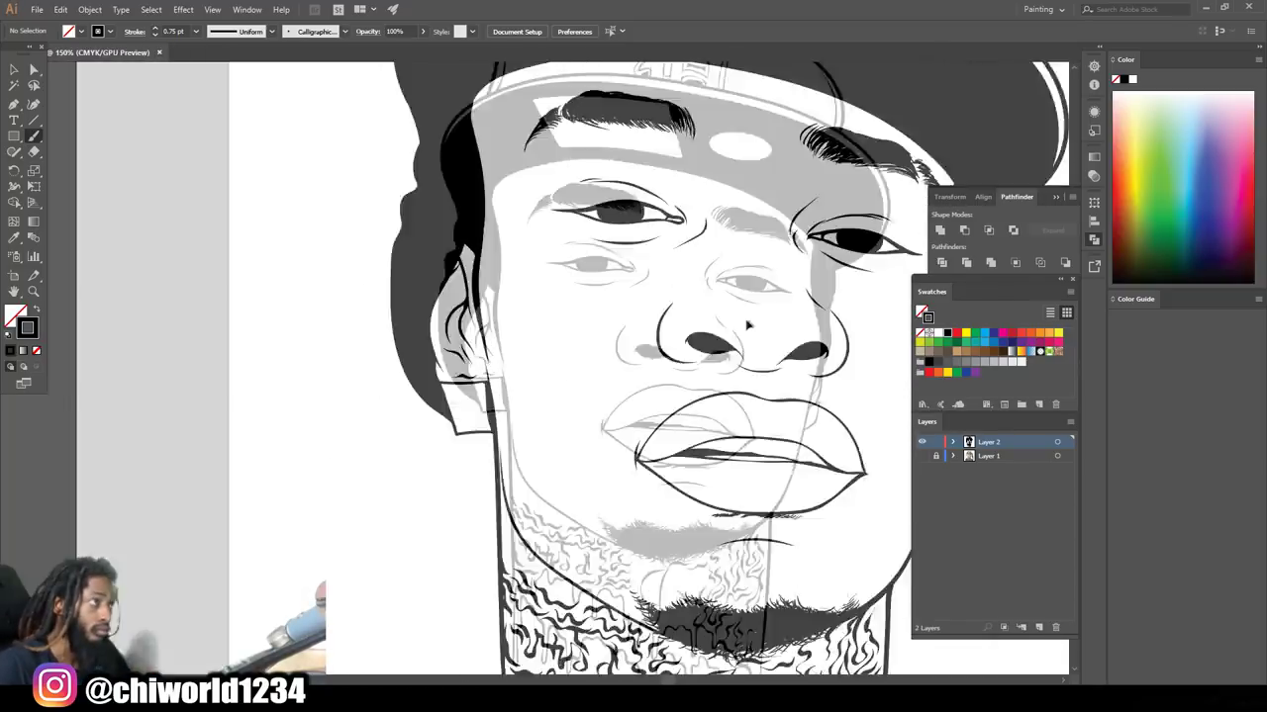
pyautogui.scroll(3, 758, 311)
pyautogui.moveTo(549, 483); pyautogui.dragTo(579, 574)
pyautogui.moveTo(542, 535)
pyautogui.mouseDown()
pyautogui.moveTo(594, 668)
pyautogui.moveTo(542, 530)
pyautogui.moveTo(658, 566)
pyautogui.mouseUp()
pyautogui.scroll(-1, 542, 530)
pyautogui.moveTo(544, 478); pyautogui.dragTo(554, 594)
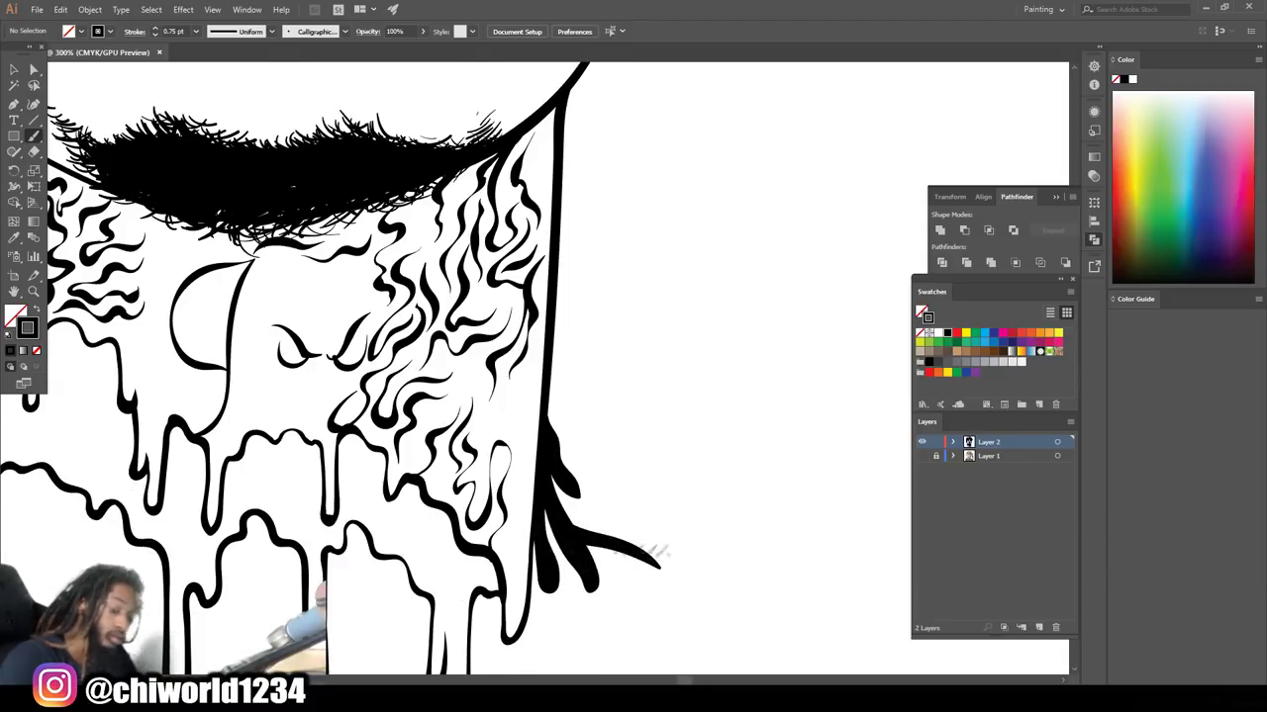
pyautogui.scroll(-5, 644, 538)
pyautogui.scroll(3, 601, 511)
pyautogui.scroll(2, 601, 512)
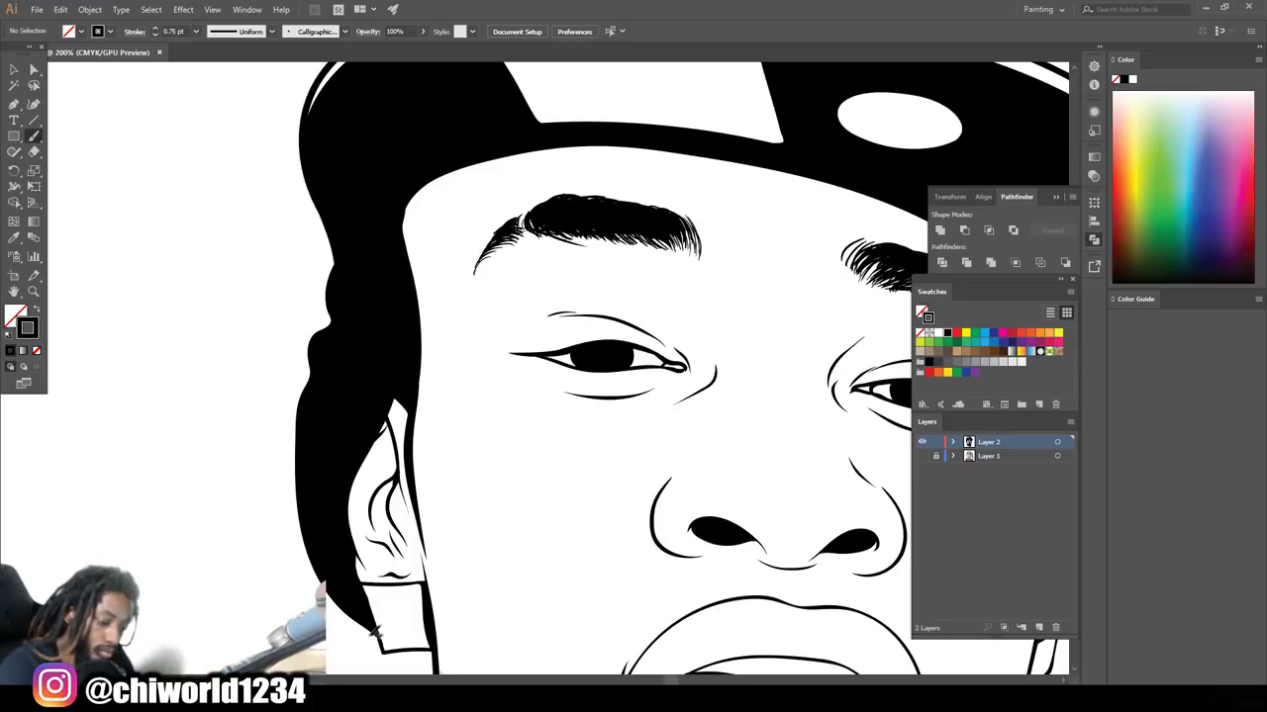
# Thin the brush to 0.25 pt and add hair strands along the left hairline and right jaw
pyautogui.click(196, 31)
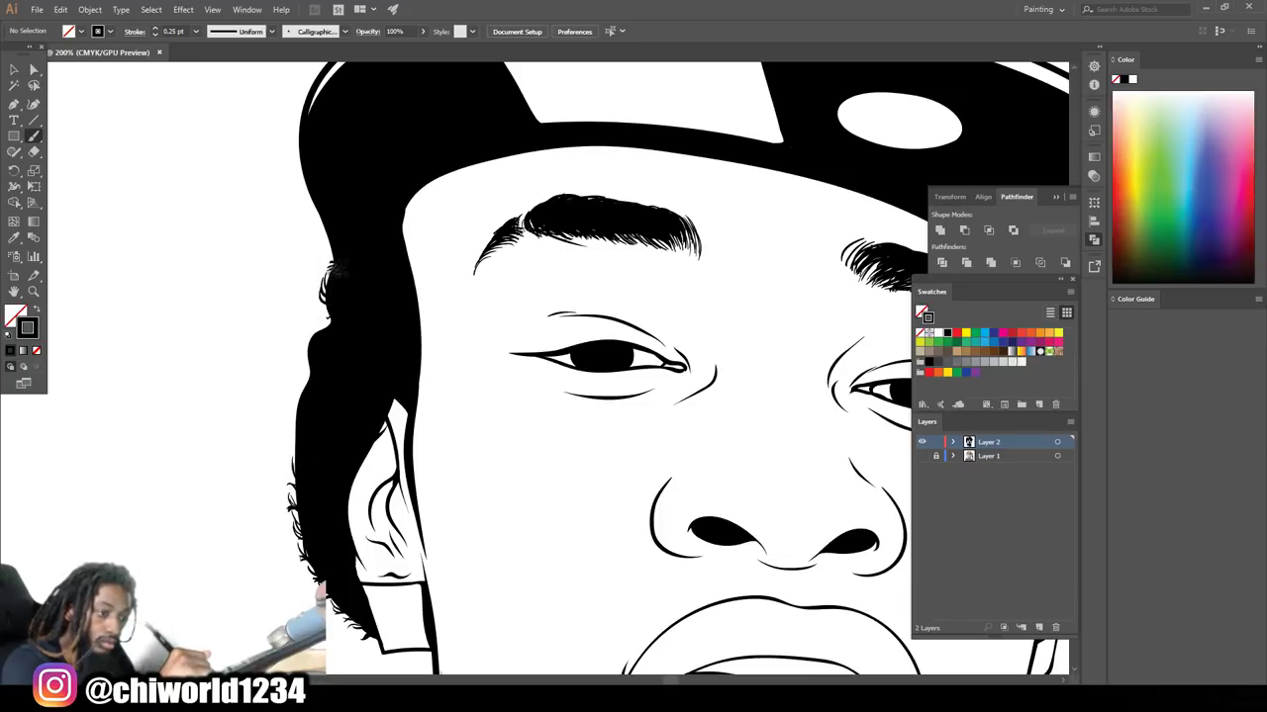
pyautogui.moveTo(336, 269); pyautogui.dragTo(301, 354)
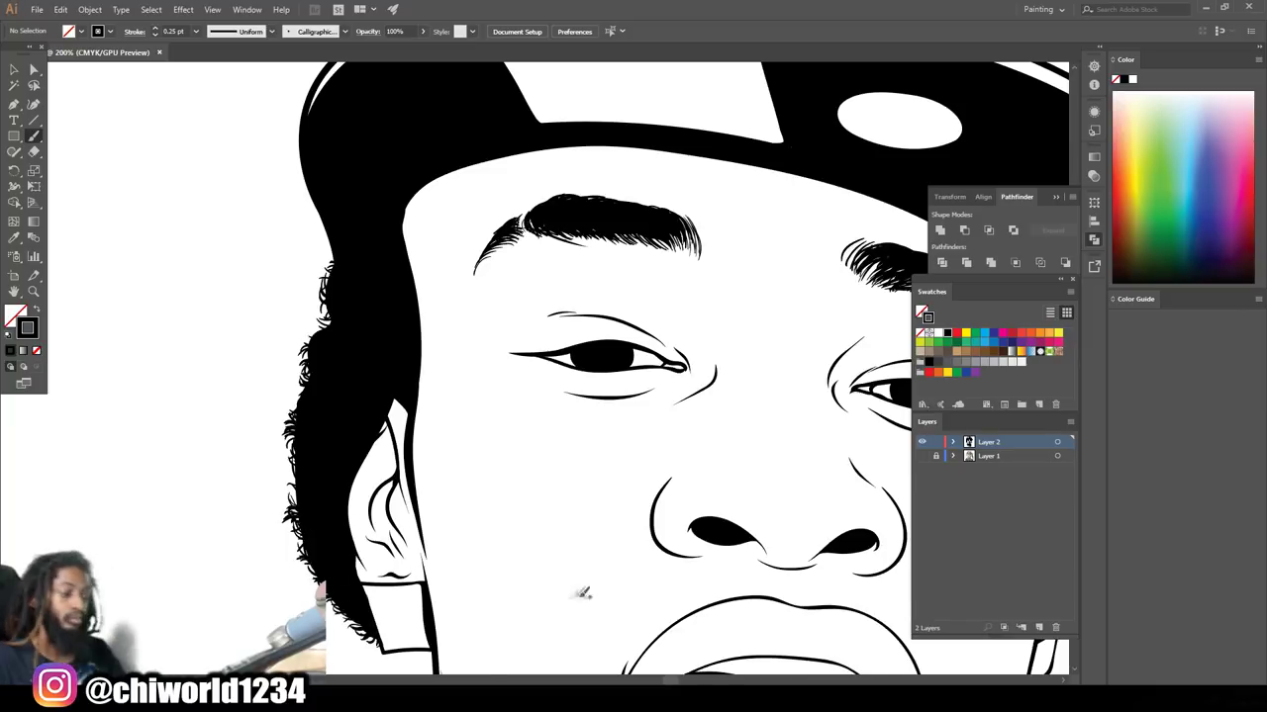
pyautogui.hotkey('ctrl', '0')
pyautogui.scroll(5, 687, 545)
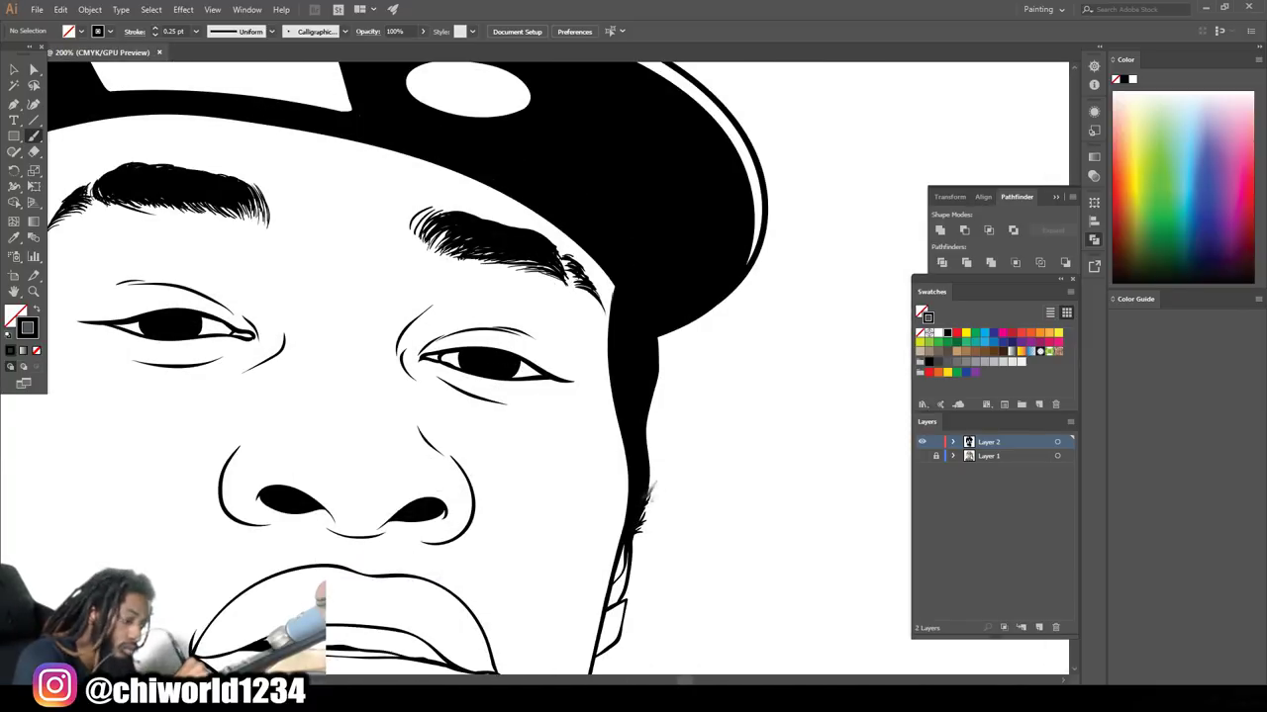
pyautogui.moveTo(656, 453); pyautogui.dragTo(667, 334)
pyautogui.moveTo(637, 539); pyautogui.dragTo(661, 479)
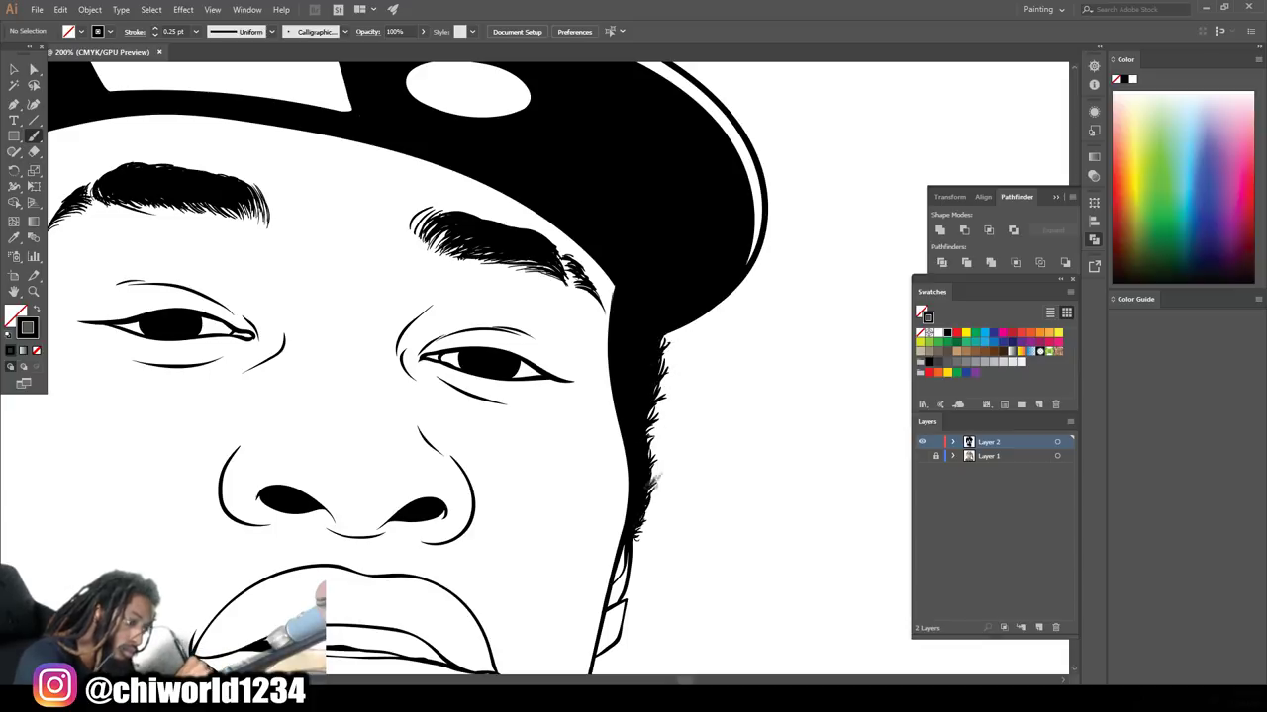
# Add fine hair texture at the lower jaw beside the neck
pyautogui.scroll(-2, 661, 425)
pyautogui.scroll(-5, 667, 498)
pyautogui.scroll(3, 670, 521)
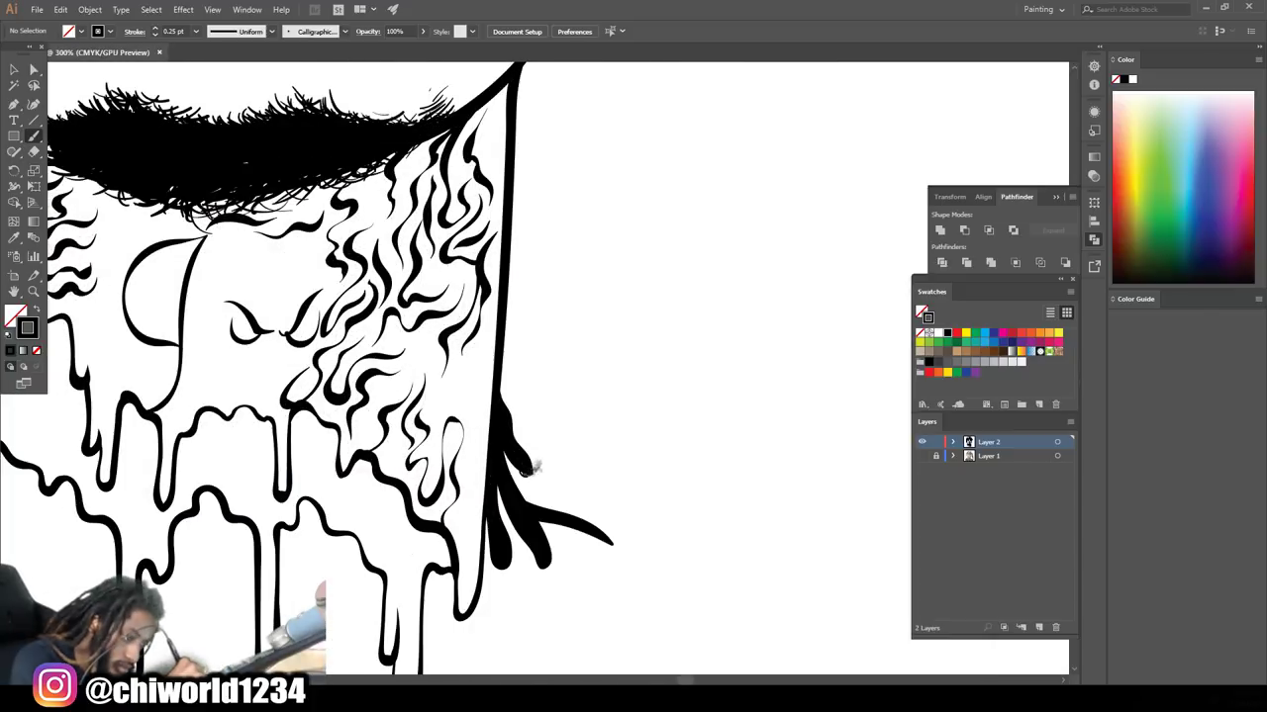
pyautogui.moveTo(583, 517)
pyautogui.mouseDown()
pyautogui.moveTo(624, 546)
pyautogui.moveTo(611, 534)
pyautogui.mouseUp()
pyautogui.moveTo(543, 568); pyautogui.dragTo(551, 526)
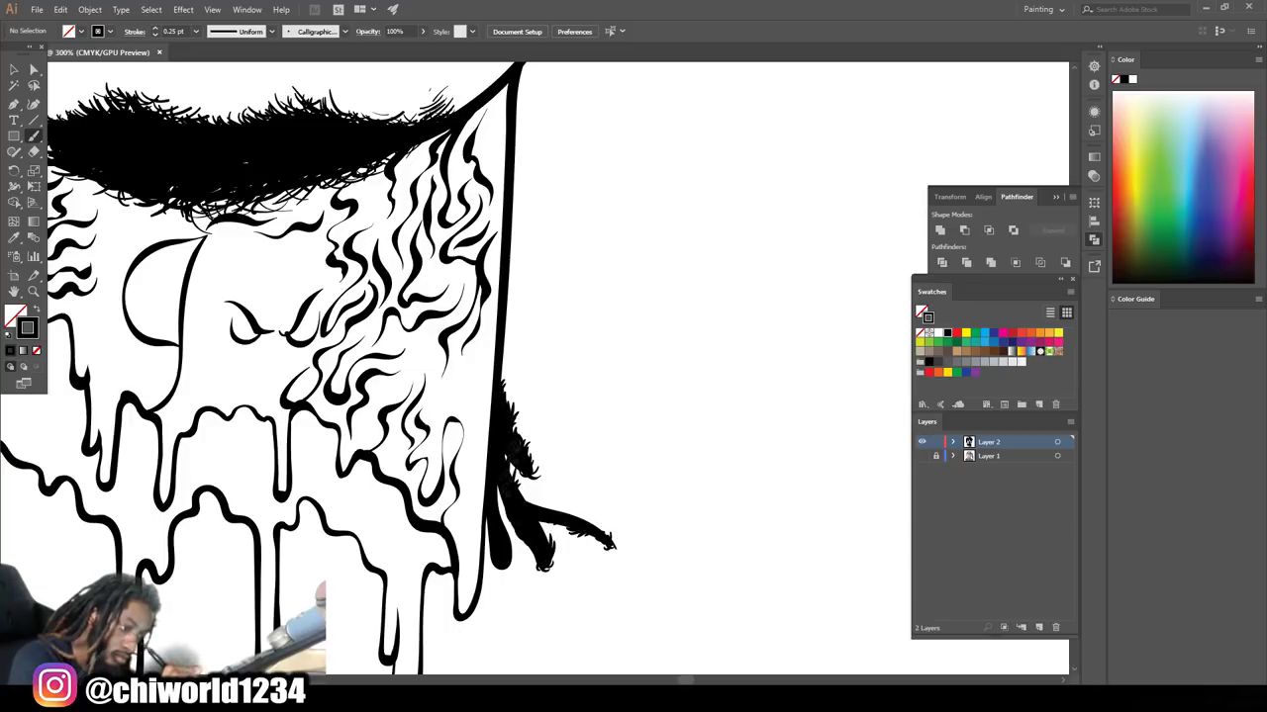
pyautogui.scroll(-3, 512, 523)
pyautogui.scroll(-2, 749, 438)
pyautogui.scroll(4, 790, 452)
pyautogui.scroll(2, 790, 452)
# Draw faint stubble hairs above the upper lip and along the beard's top edge
pyautogui.moveTo(653, 586)
pyautogui.mouseDown()
pyautogui.moveTo(636, 518)
pyautogui.moveTo(592, 483)
pyautogui.mouseUp()
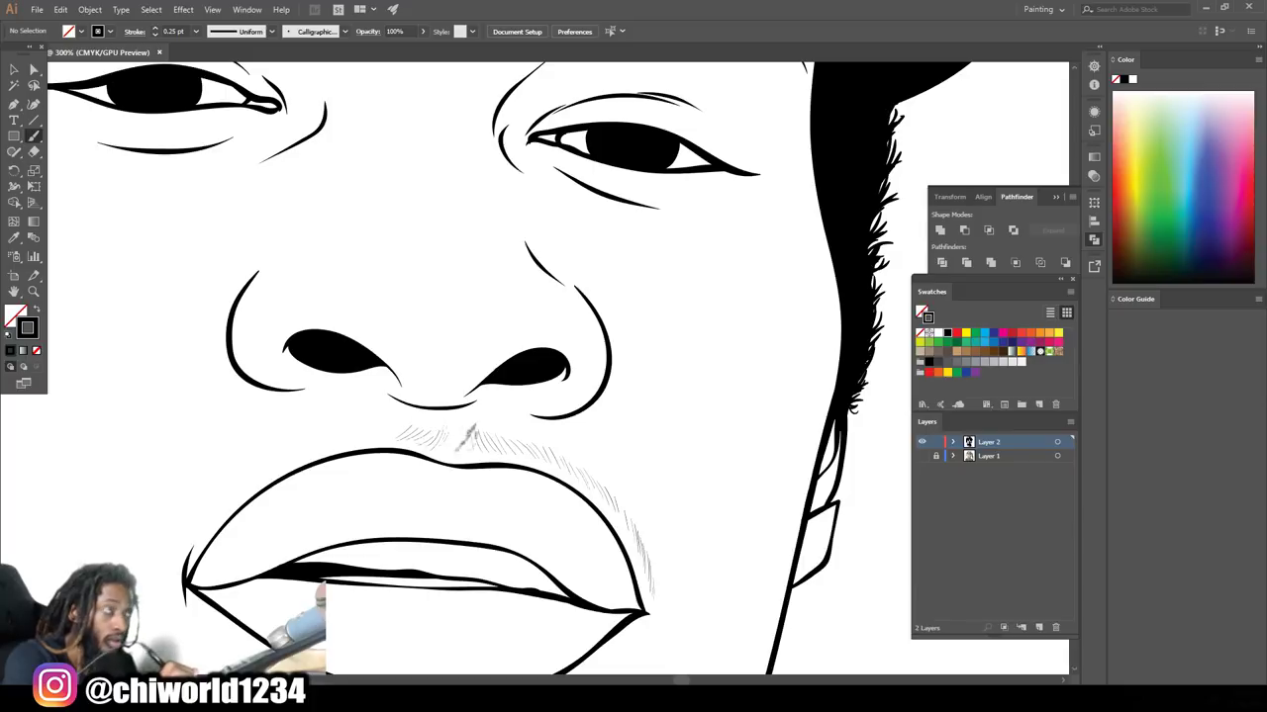
pyautogui.moveTo(339, 437)
pyautogui.mouseDown()
pyautogui.moveTo(275, 461)
pyautogui.moveTo(193, 549)
pyautogui.mouseUp()
pyautogui.scroll(-2, 608, 471)
pyautogui.scroll(-3, 609, 471)
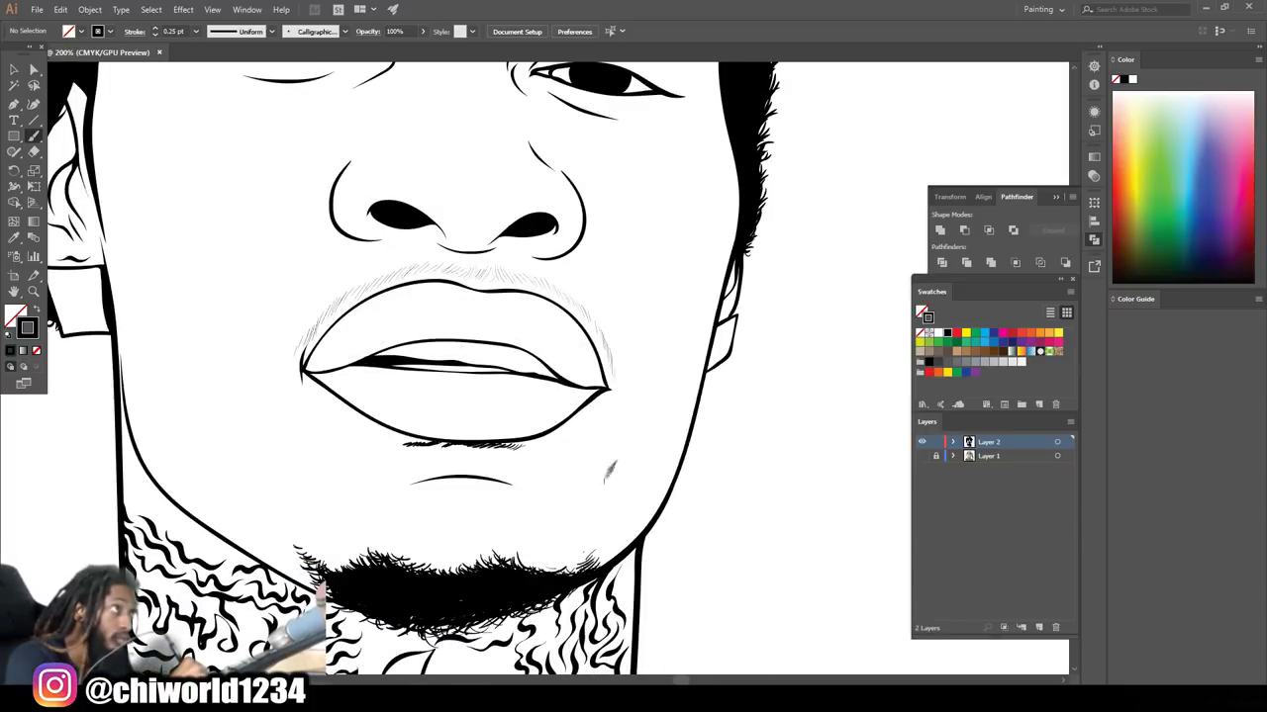
pyautogui.moveTo(297, 550); pyautogui.dragTo(261, 535)
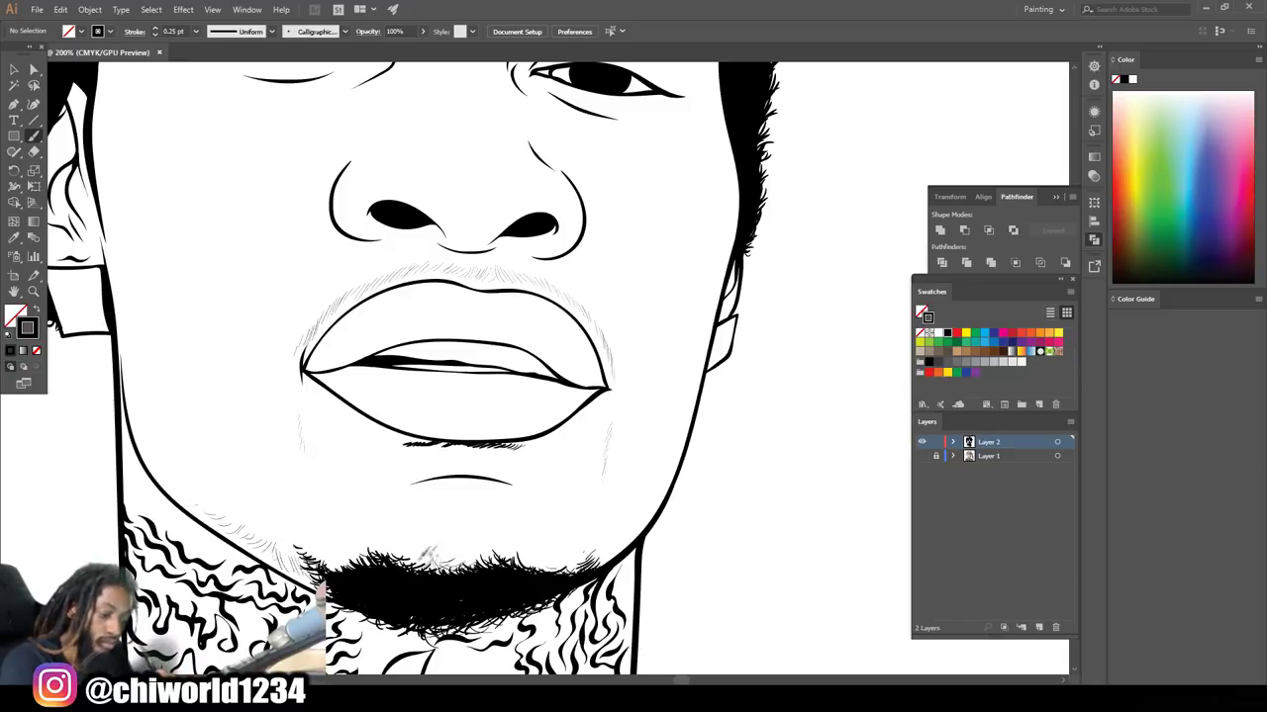
pyautogui.moveTo(554, 549); pyautogui.dragTo(507, 562)
pyautogui.moveTo(341, 556); pyautogui.dragTo(348, 571)
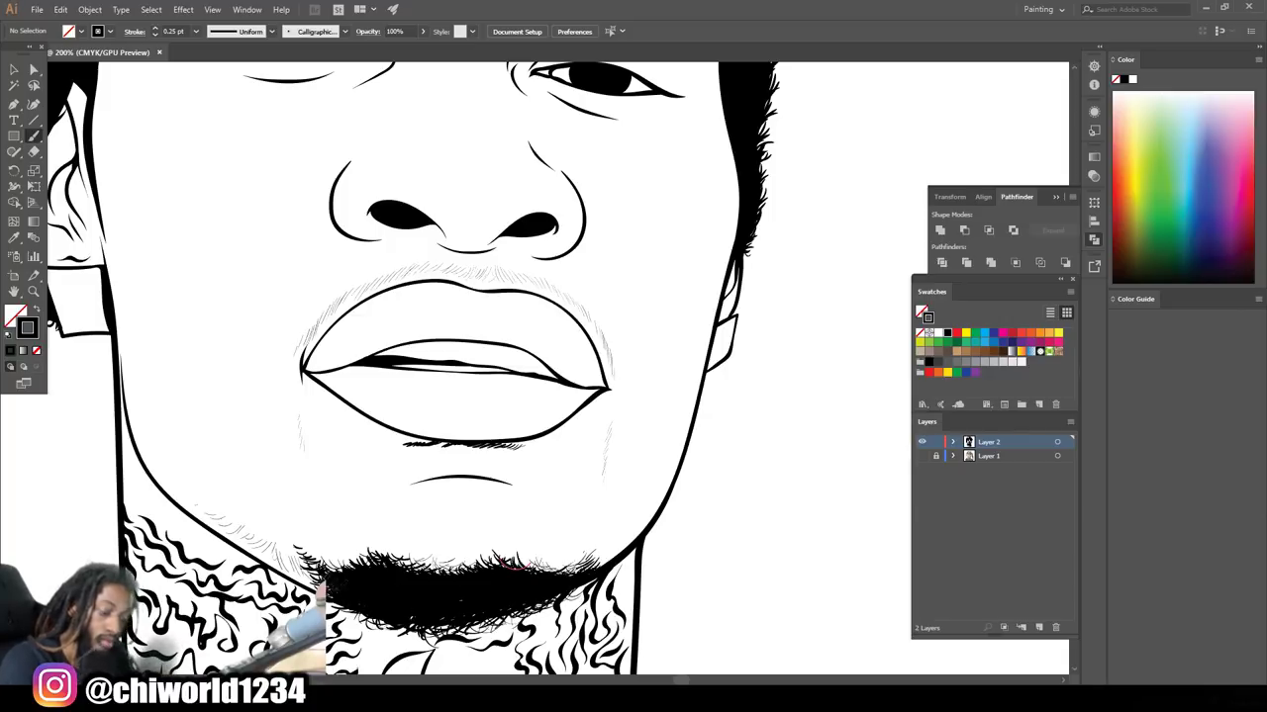
# Try 1 pt hairs along the cap brim's lower edge, then undo them
pyautogui.hotkey('ctrl', '0')
pyautogui.hotkey('ctrl', '+')
pyautogui.hotkey('ctrl', '+')
pyautogui.click(195, 30)
pyautogui.click(213, 104)
pyautogui.moveTo(193, 262)
pyautogui.mouseDown()
pyautogui.moveTo(278, 203)
pyautogui.moveTo(366, 198)
pyautogui.moveTo(301, 203)
pyautogui.moveTo(618, 265)
pyautogui.mouseUp()
pyautogui.hotkey('ctrl', 'z')
pyautogui.hotkey('ctrl', 'z')
pyautogui.hotkey('ctrl', 'z')
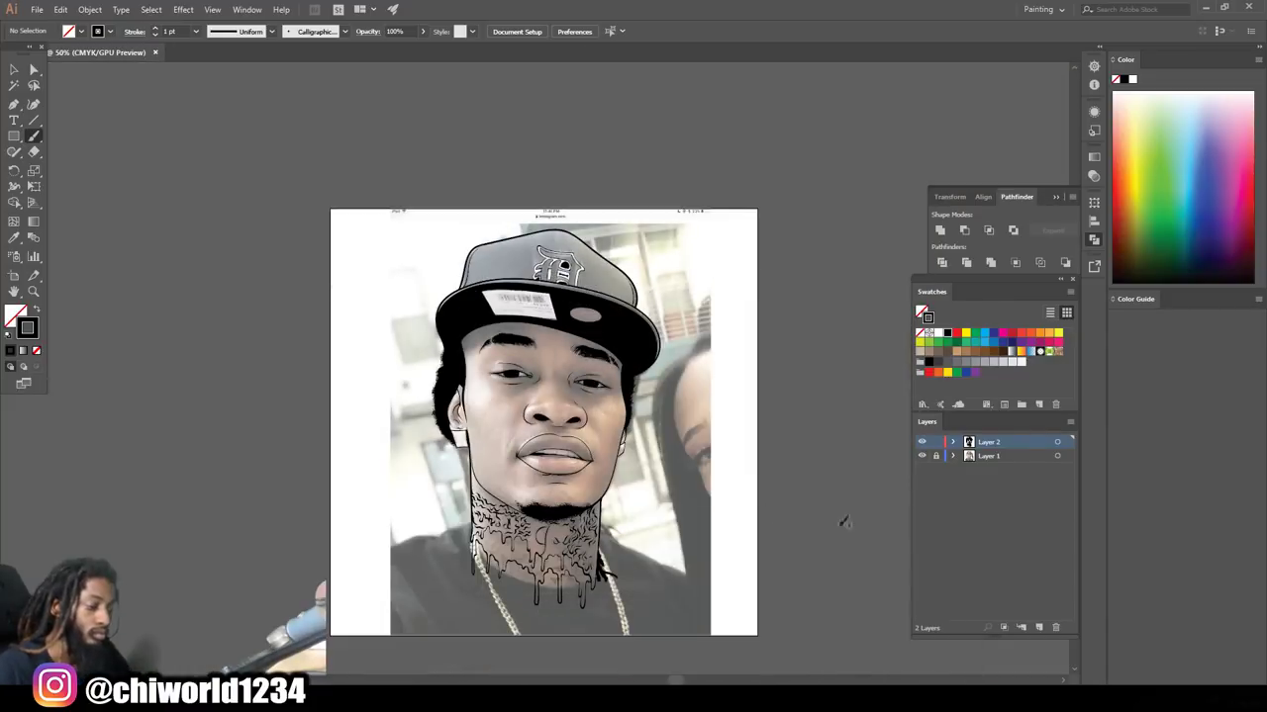
# Hide the reference photo and ink the right-hand barcode bars on the brim label
pyautogui.click(923, 456)
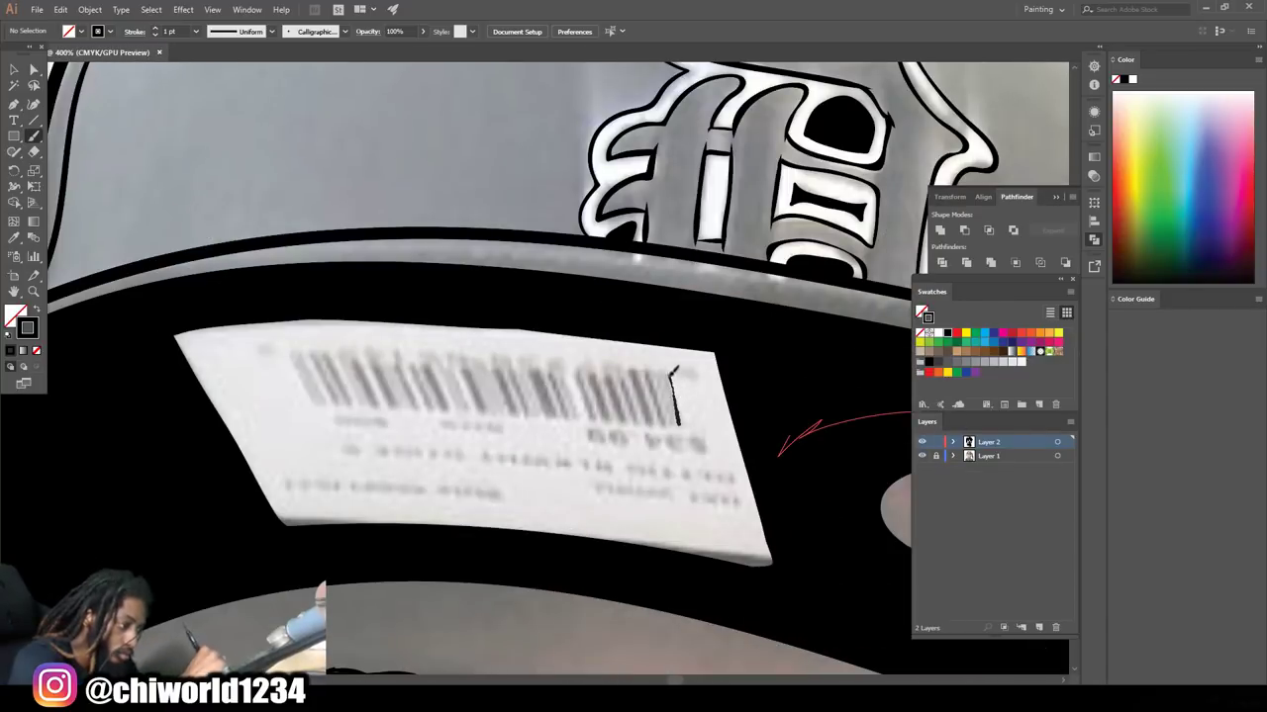
pyautogui.moveTo(667, 372); pyautogui.dragTo(677, 424)
pyautogui.moveTo(657, 372)
pyautogui.mouseDown()
pyautogui.moveTo(661, 424)
pyautogui.moveTo(649, 421)
pyautogui.mouseUp()
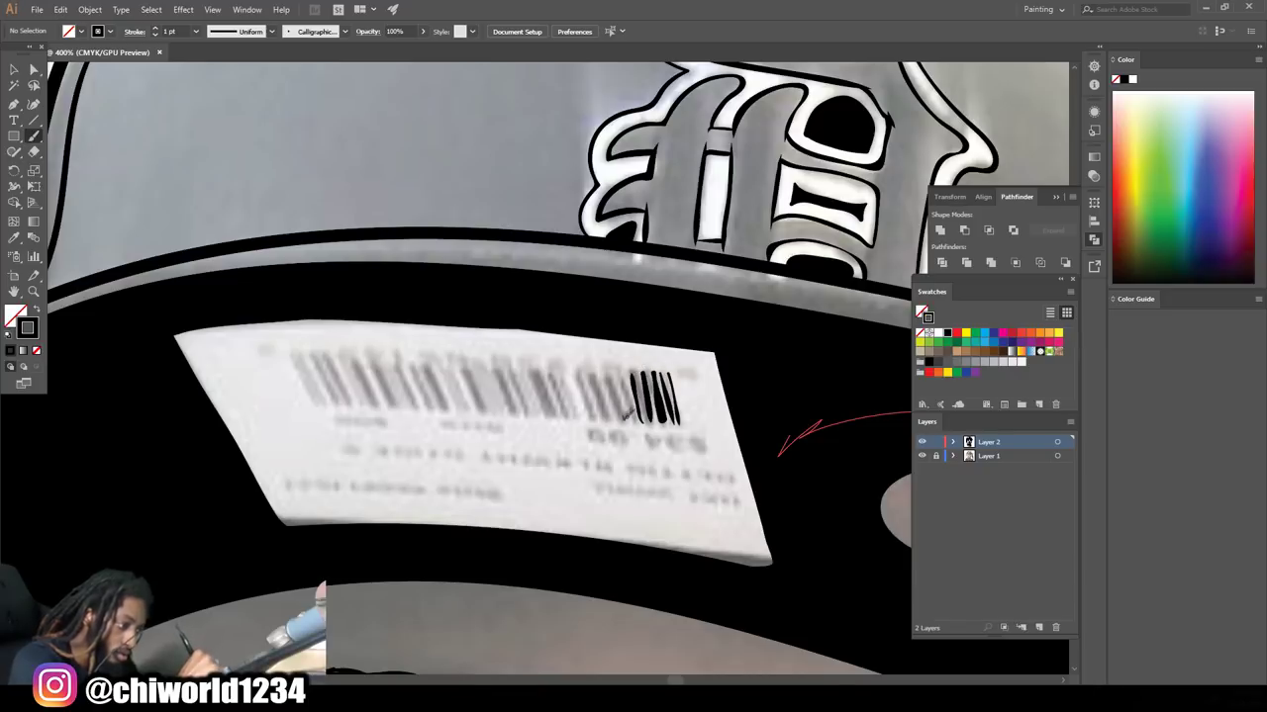
pyautogui.moveTo(604, 374); pyautogui.dragTo(608, 419)
pyautogui.moveTo(588, 372); pyautogui.dragTo(591, 418)
pyautogui.moveTo(557, 373); pyautogui.dragTo(560, 416)
pyautogui.moveTo(544, 370)
pyautogui.mouseDown()
pyautogui.moveTo(549, 416)
pyautogui.moveTo(536, 413)
pyautogui.mouseUp()
# Continue the vertical barcode bars across to the label's left end
pyautogui.moveTo(516, 362); pyautogui.dragTo(522, 411)
pyautogui.moveTo(495, 364)
pyautogui.mouseDown()
pyautogui.moveTo(499, 412)
pyautogui.moveTo(475, 411)
pyautogui.mouseUp()
pyautogui.moveTo(419, 362); pyautogui.dragTo(439, 402)
pyautogui.moveTo(399, 359); pyautogui.dragTo(409, 404)
pyautogui.moveTo(378, 356)
pyautogui.mouseDown()
pyautogui.moveTo(390, 404)
pyautogui.moveTo(364, 402)
pyautogui.mouseUp()
pyautogui.moveTo(328, 356); pyautogui.dragTo(334, 394)
pyautogui.moveTo(301, 354); pyautogui.dragTo(319, 401)
# At 0.75 pt, draw dashed rows of printed text beneath the barcode
pyautogui.click(195, 30)
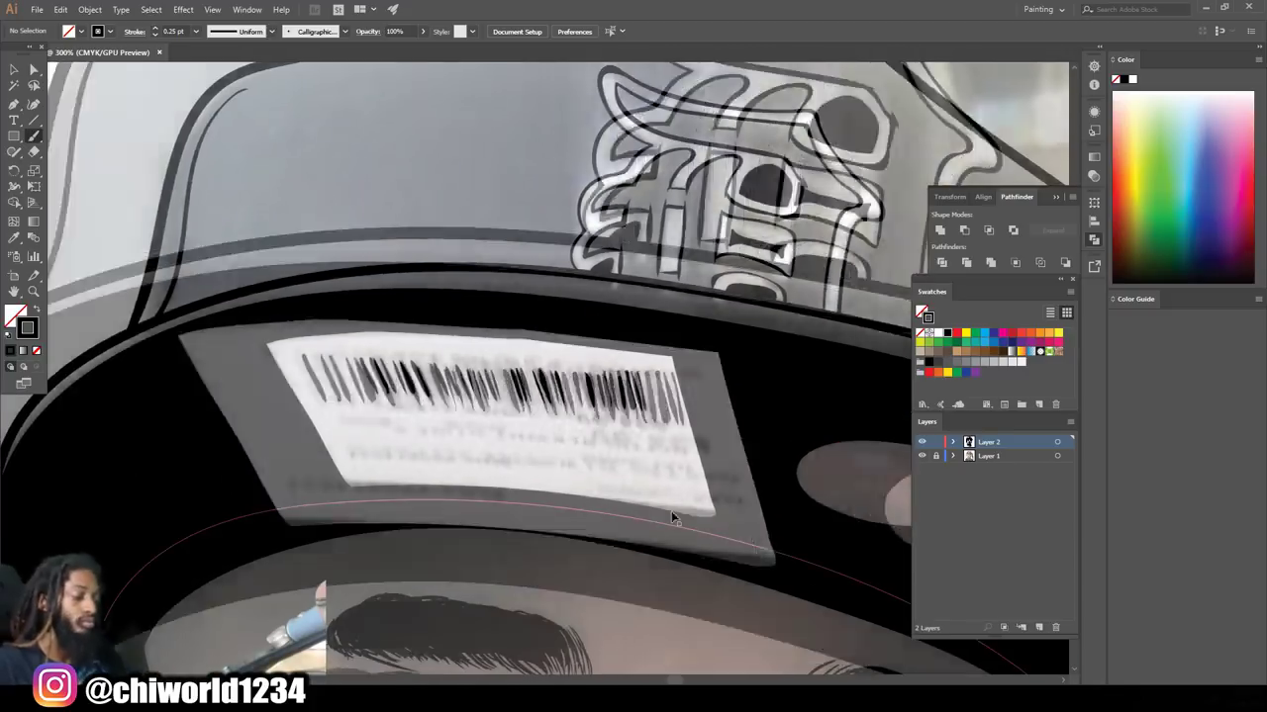
pyautogui.click(195, 31)
pyautogui.click(210, 73)
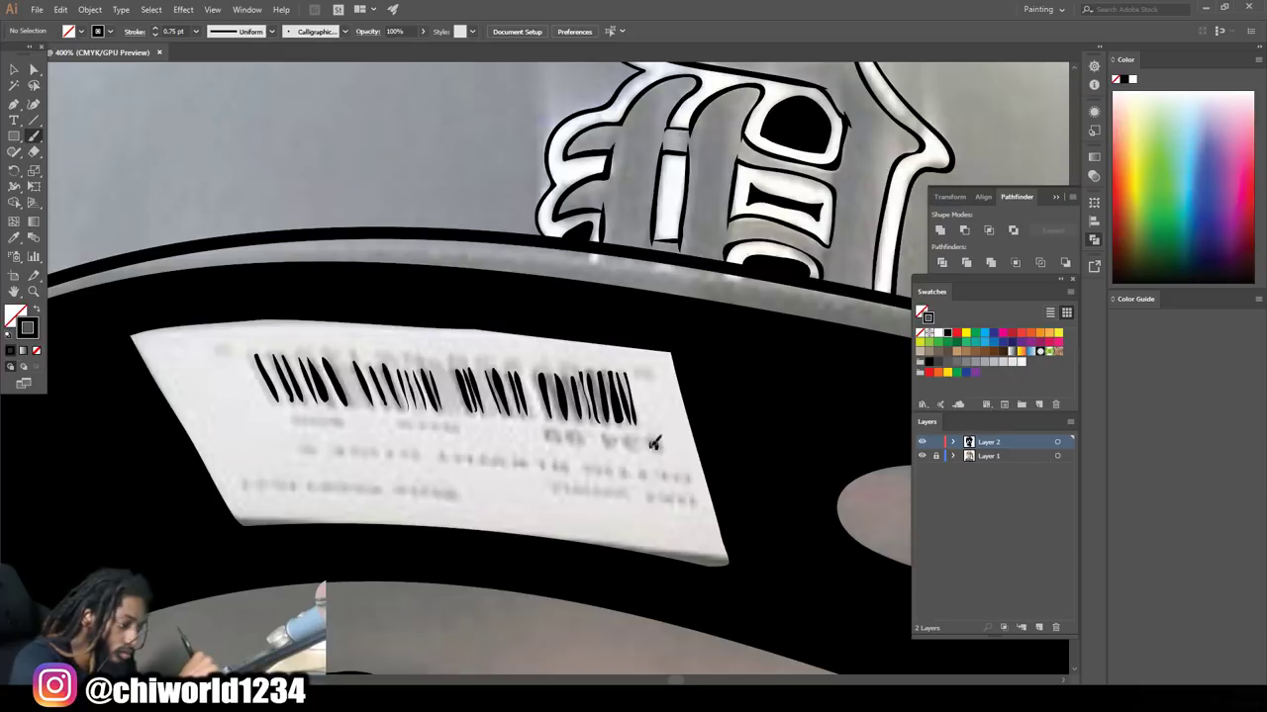
pyautogui.moveTo(599, 439); pyautogui.dragTo(630, 441)
pyautogui.moveTo(556, 436); pyautogui.dragTo(582, 427)
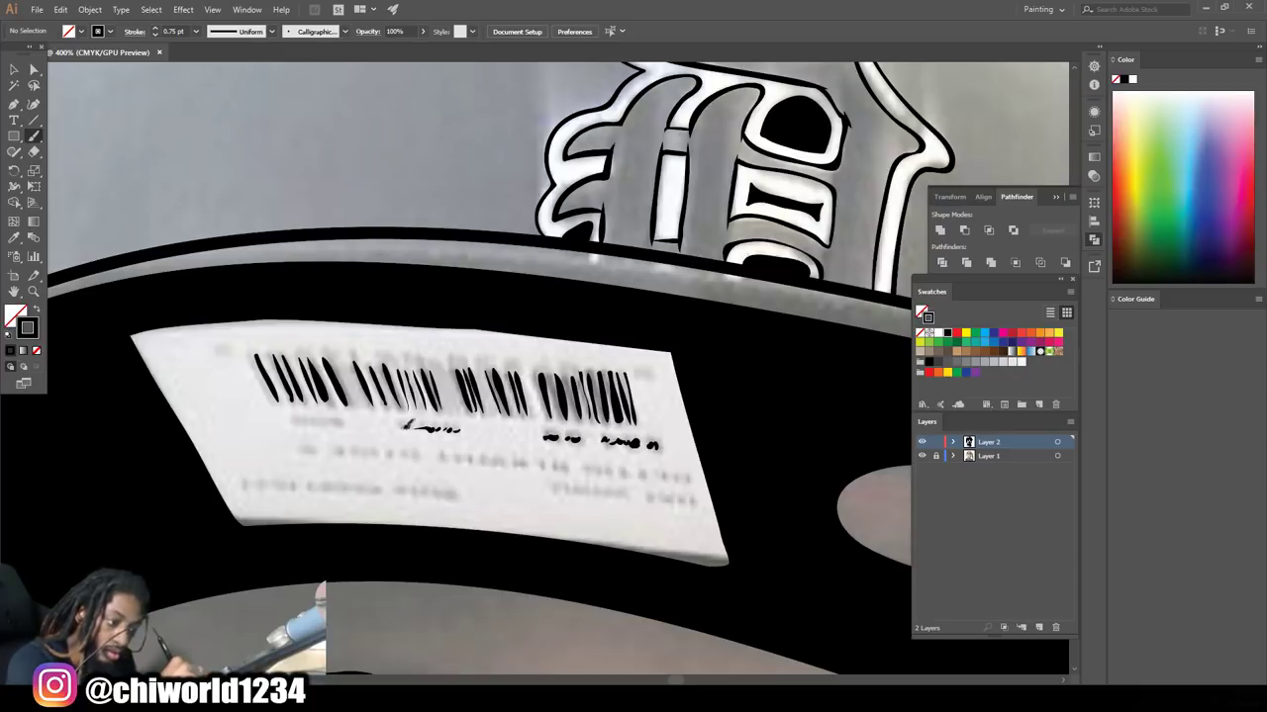
pyautogui.moveTo(683, 479); pyautogui.dragTo(313, 455)
pyautogui.moveTo(453, 497); pyautogui.dragTo(236, 489)
pyautogui.moveTo(693, 501); pyautogui.dragTo(558, 487)
pyautogui.scroll(-3, 513, 214)
pyautogui.scroll(-3, 513, 214)
pyautogui.scroll(-1, 512, 213)
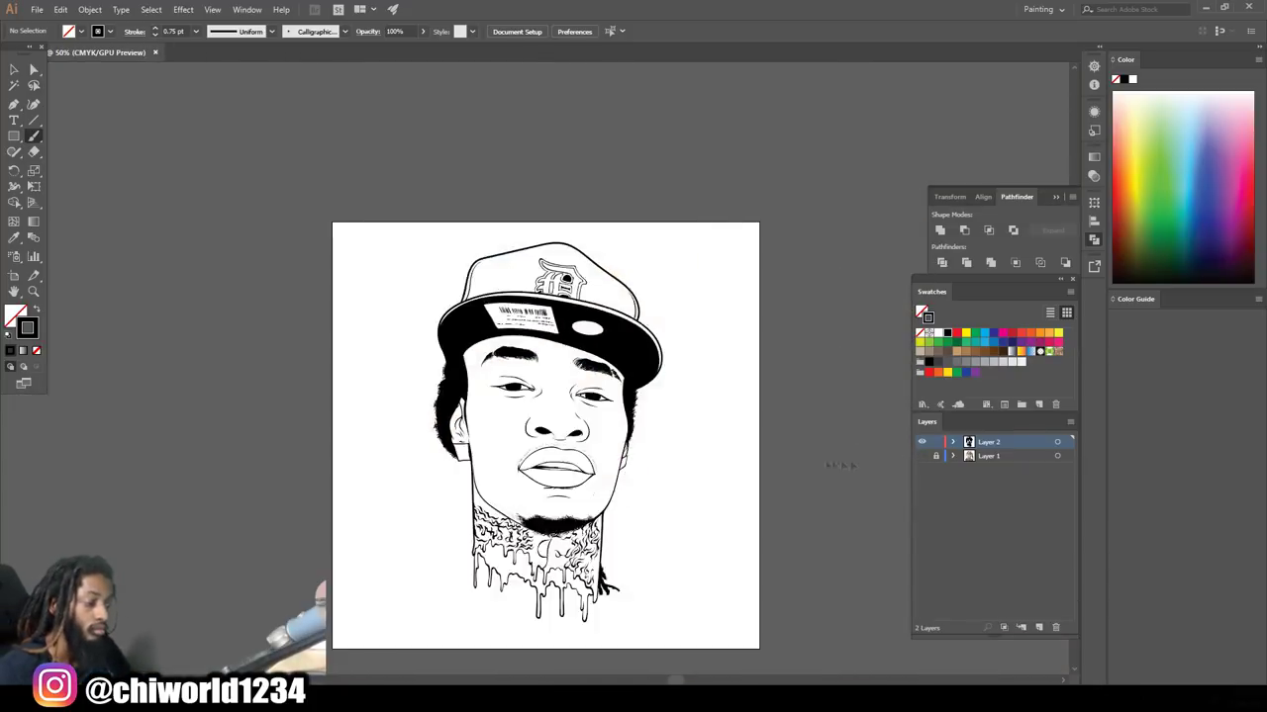
# Marquee-select the entire portrait line art, cap to neck drips, with the Selection tool
pyautogui.hotkey('ctrl', '+')
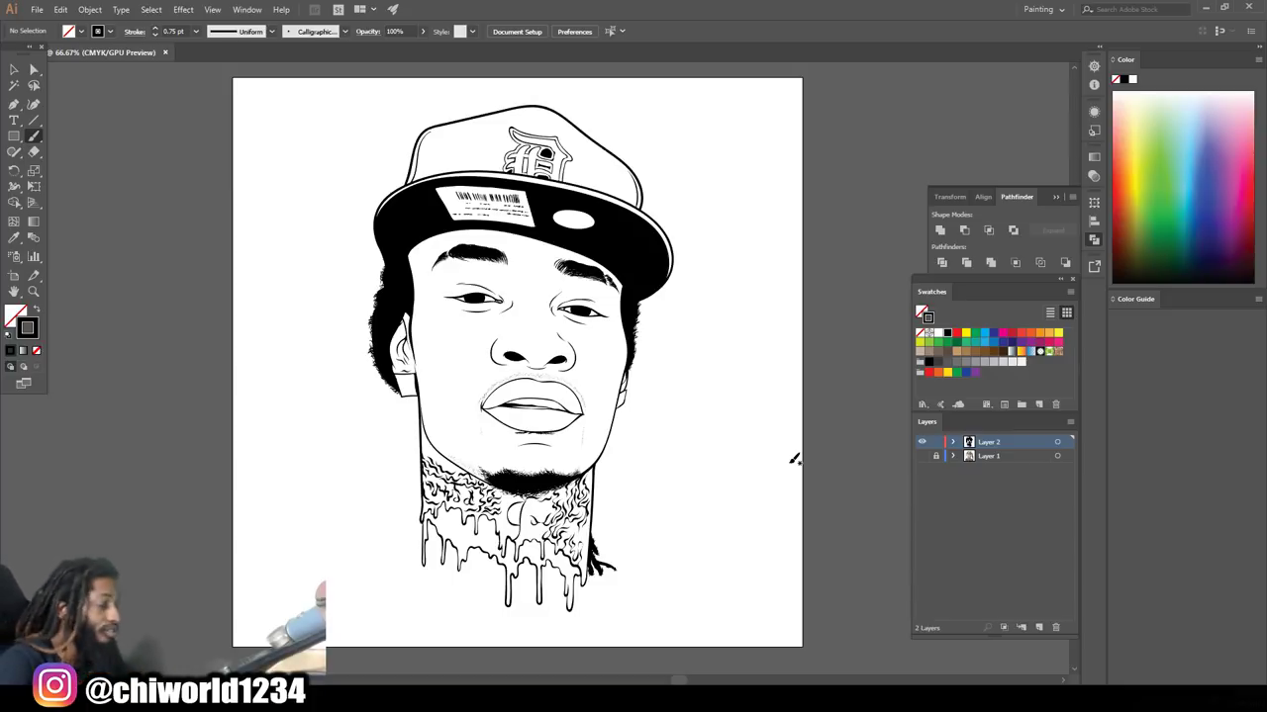
pyautogui.click(14, 69)
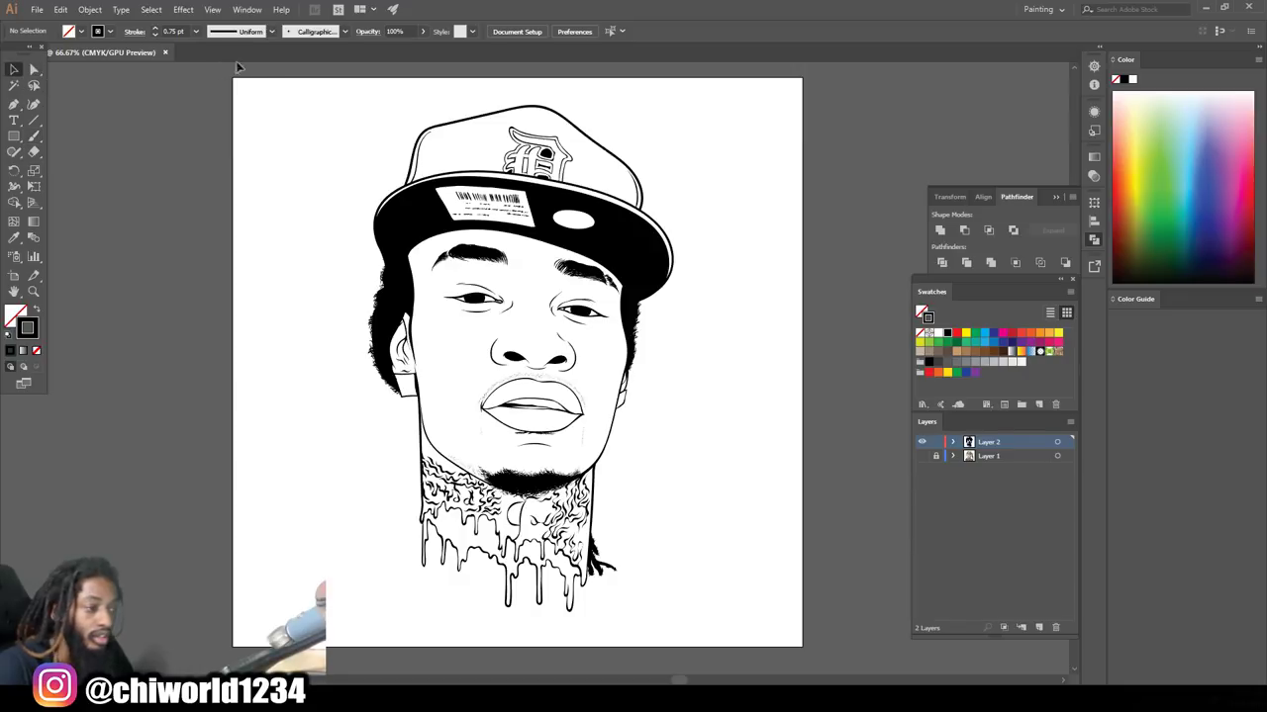
pyautogui.moveTo(306, 98); pyautogui.dragTo(746, 627)
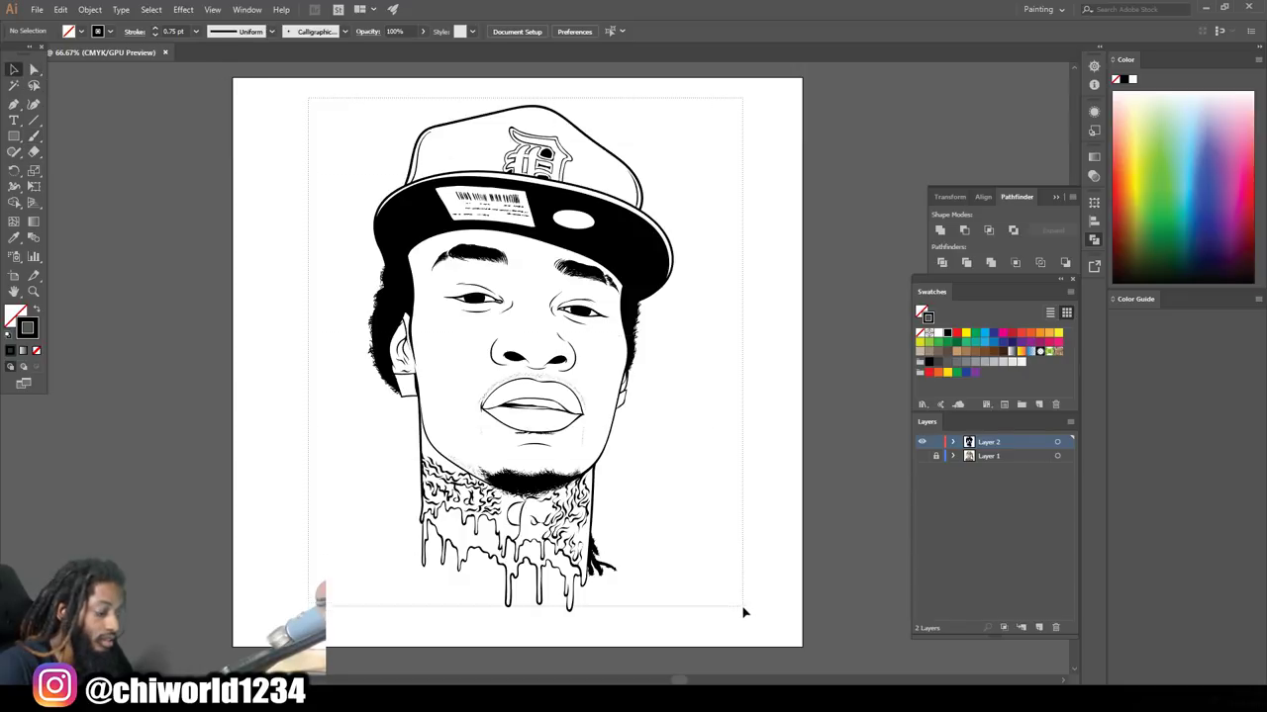
pyautogui.moveTo(746, 627); pyautogui.dragTo(745, 624)
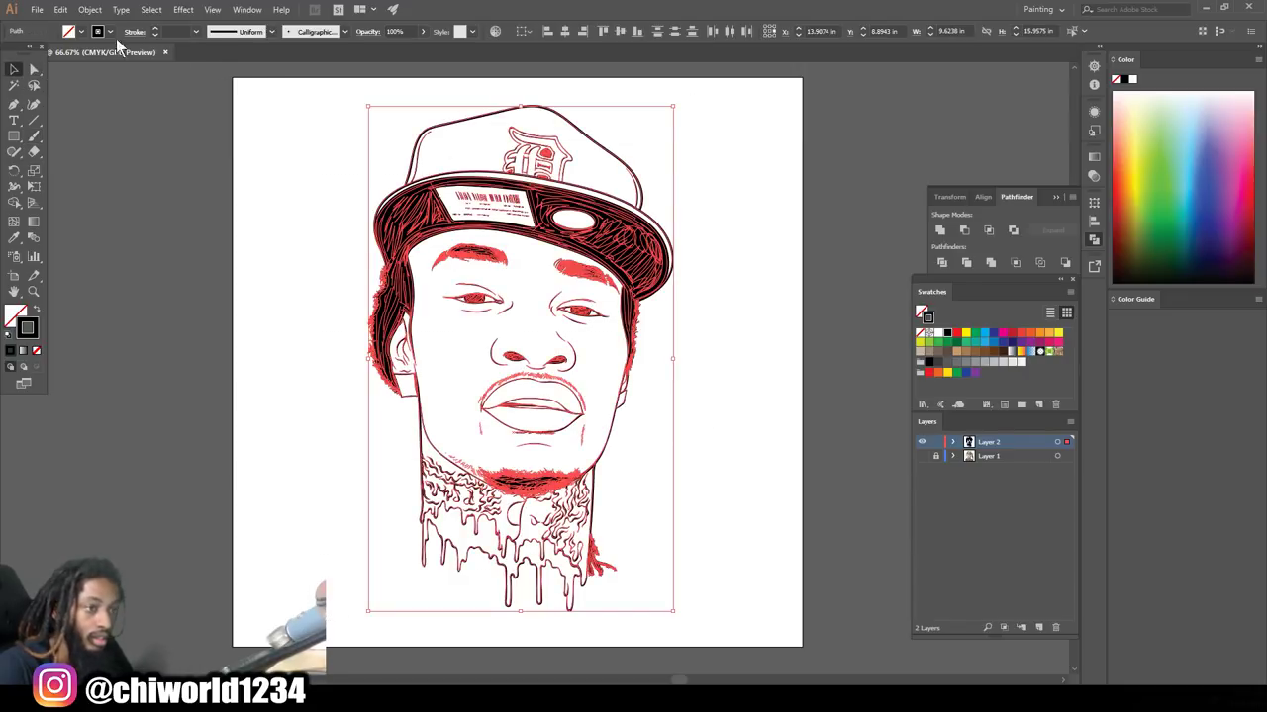
# Expand the brush strokes' appearance and attempt a Pathfinder Merge
pyautogui.click(90, 10)
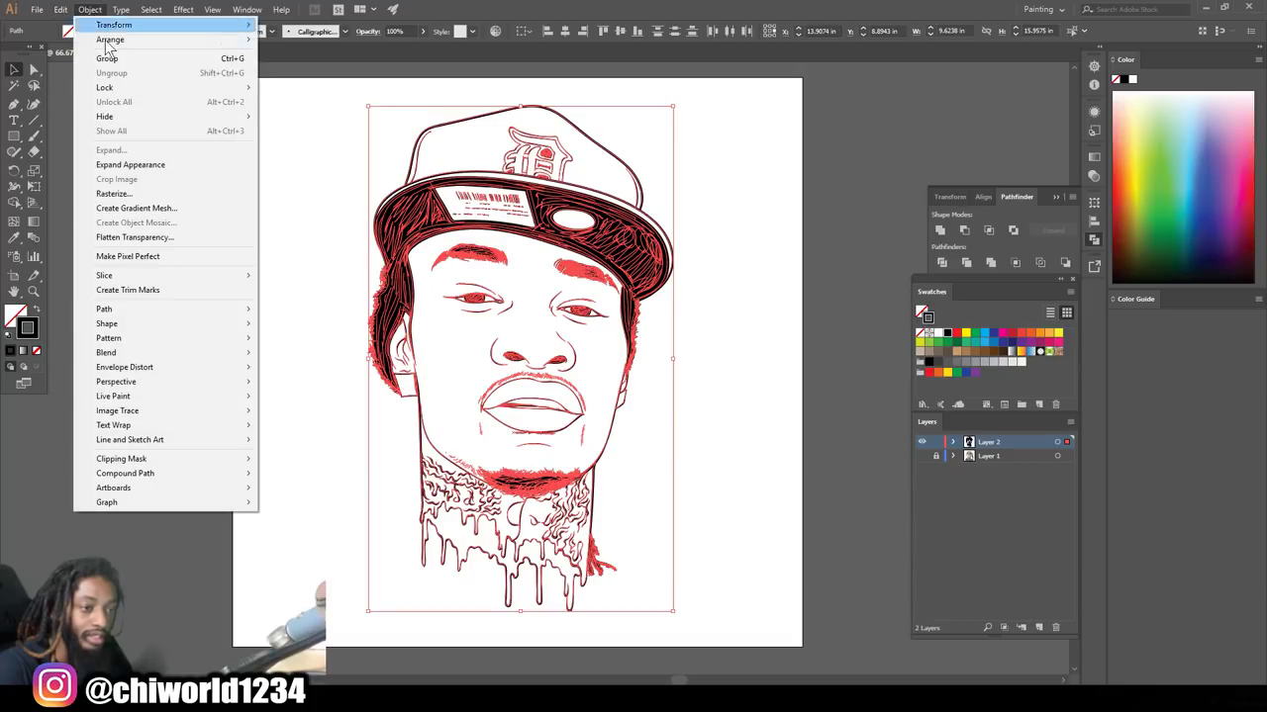
pyautogui.click(130, 166)
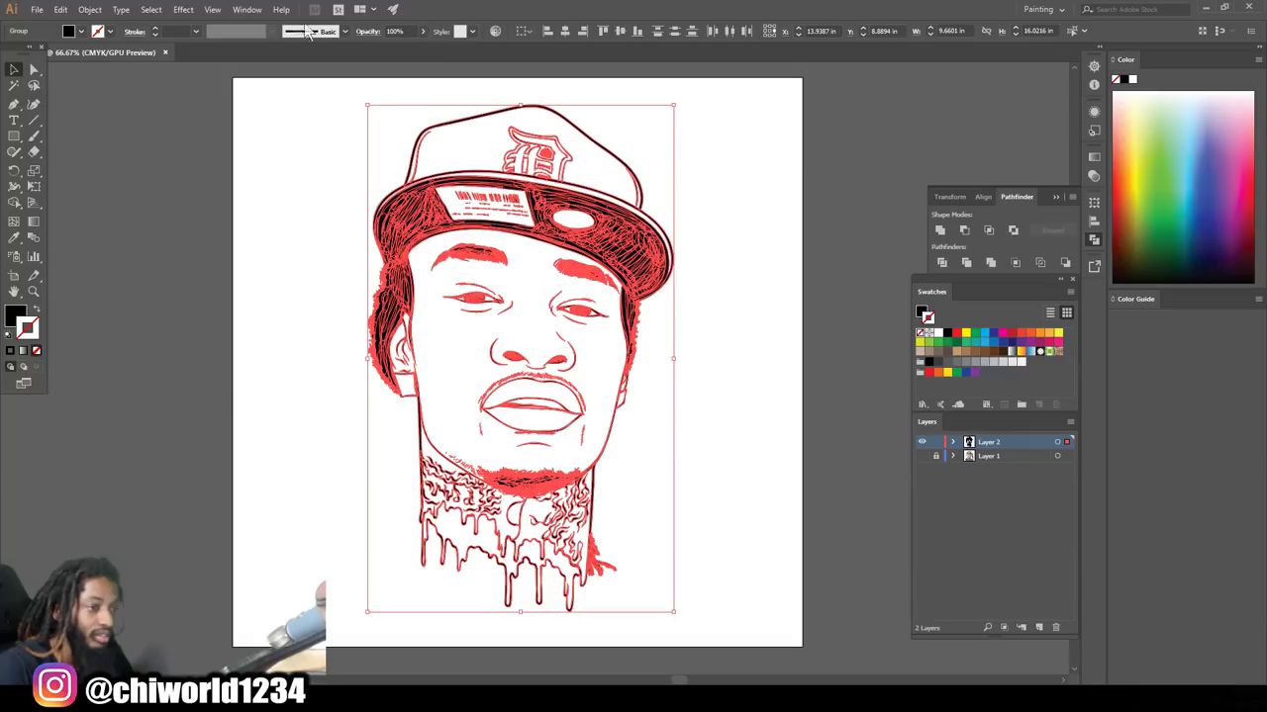
pyautogui.click(240, 12)
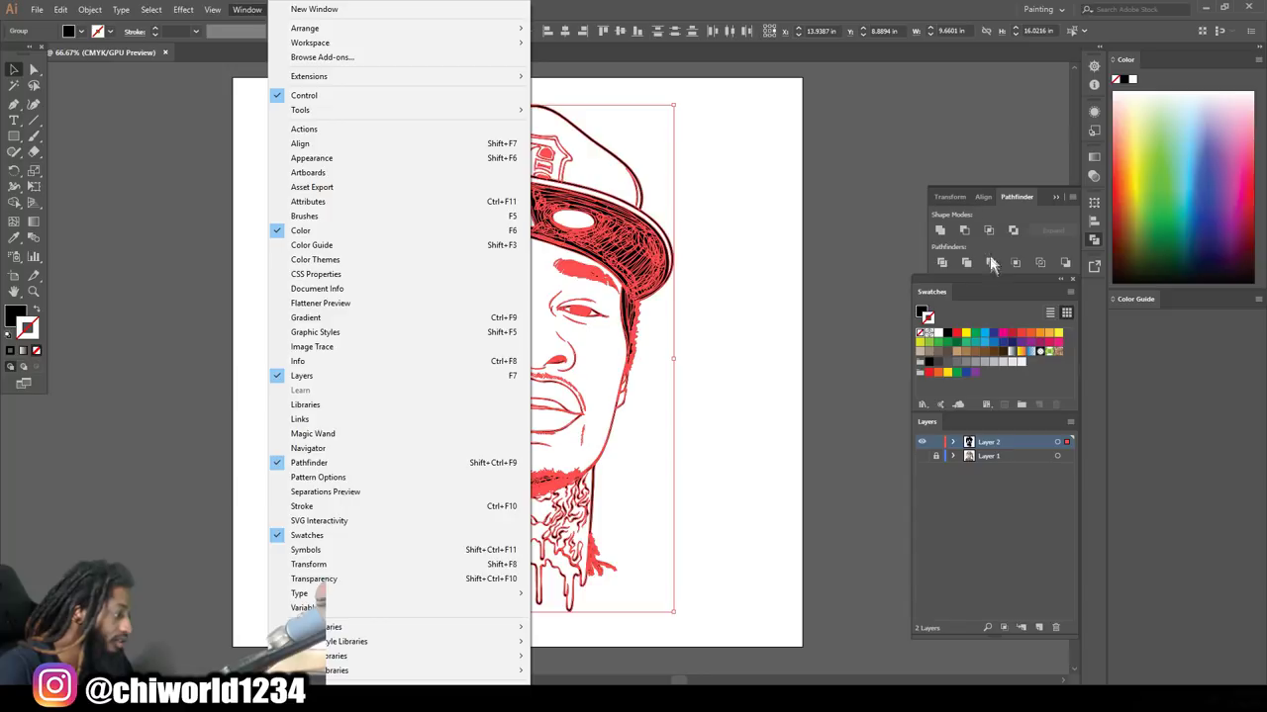
pyautogui.click(913, 128)
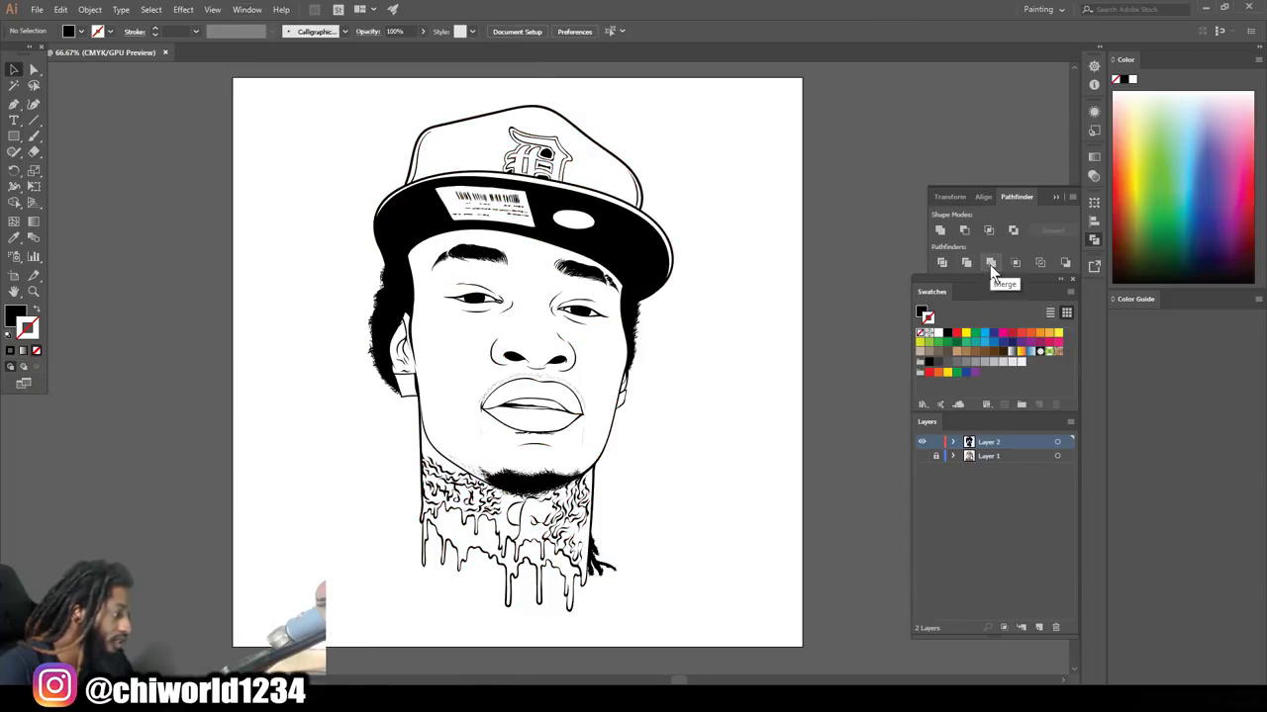
pyautogui.click(990, 262)
pyautogui.click(757, 370)
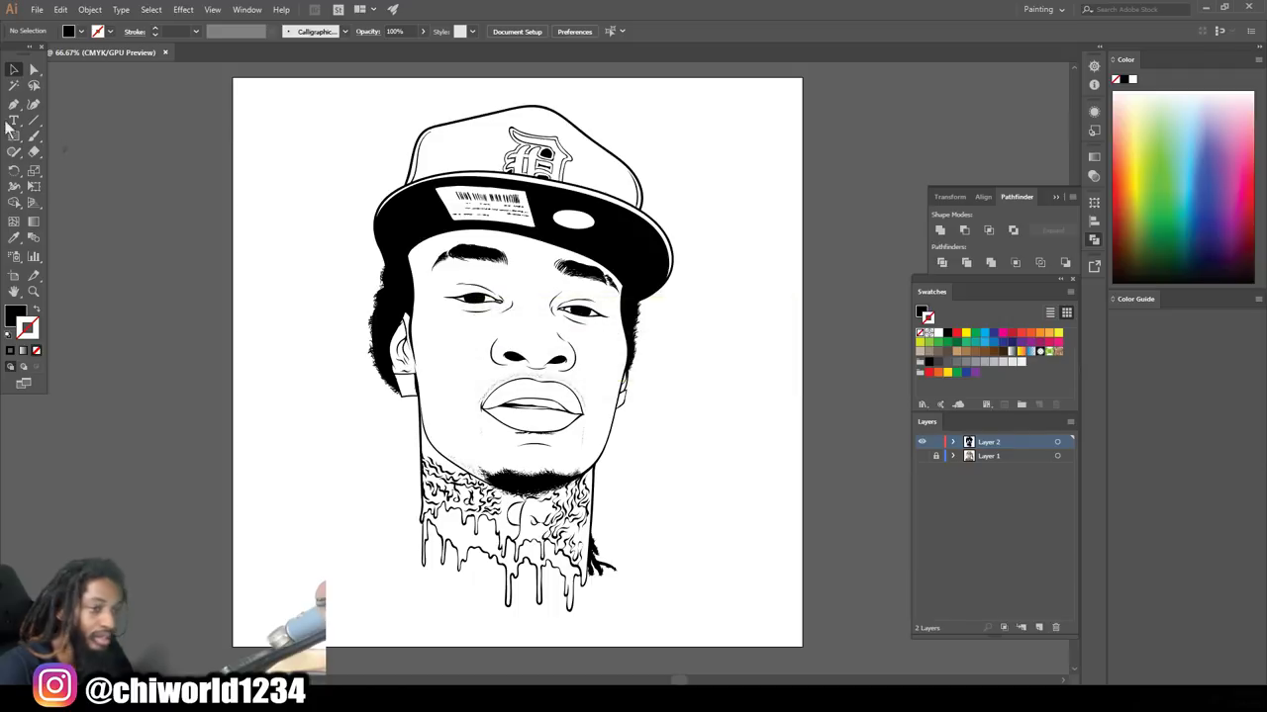
# Reselect all artwork, Expand it to filled shapes, Merge in Pathfinder, and deselect
pyautogui.moveTo(330, 81)
pyautogui.mouseDown()
pyautogui.moveTo(828, 409)
pyautogui.moveTo(780, 630)
pyautogui.mouseUp()
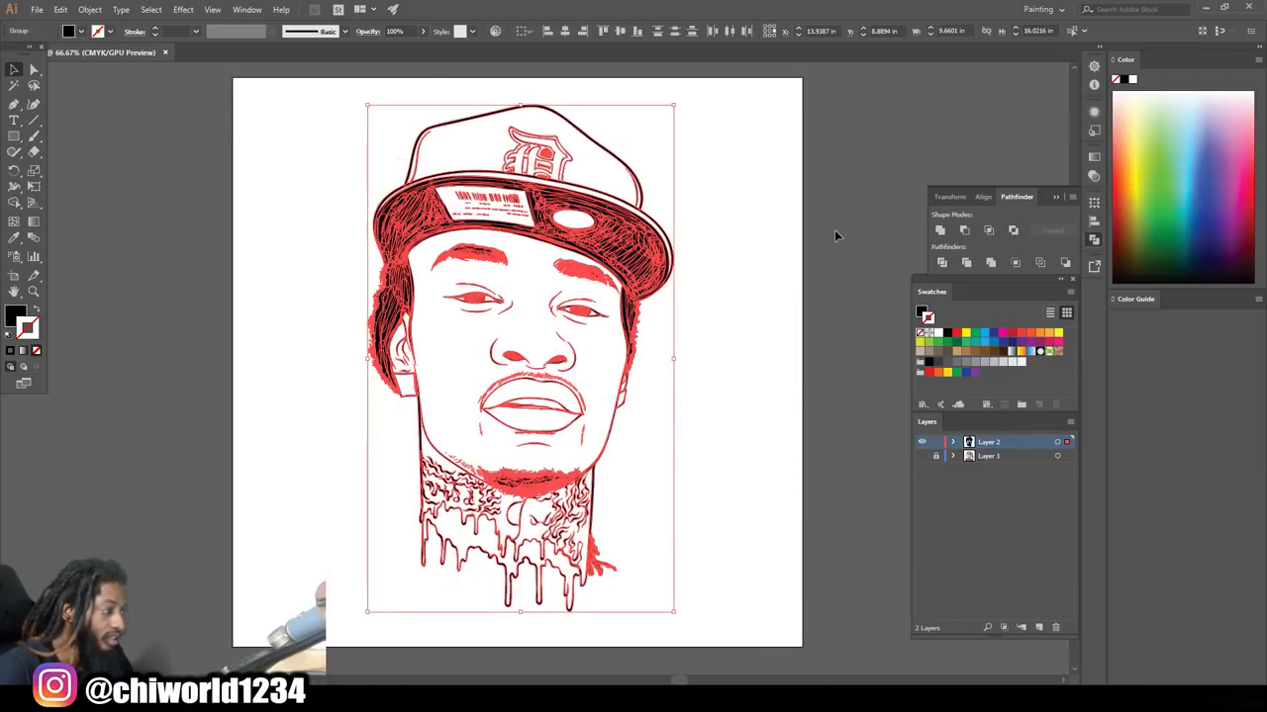
pyautogui.click(88, 12)
pyautogui.click(129, 150)
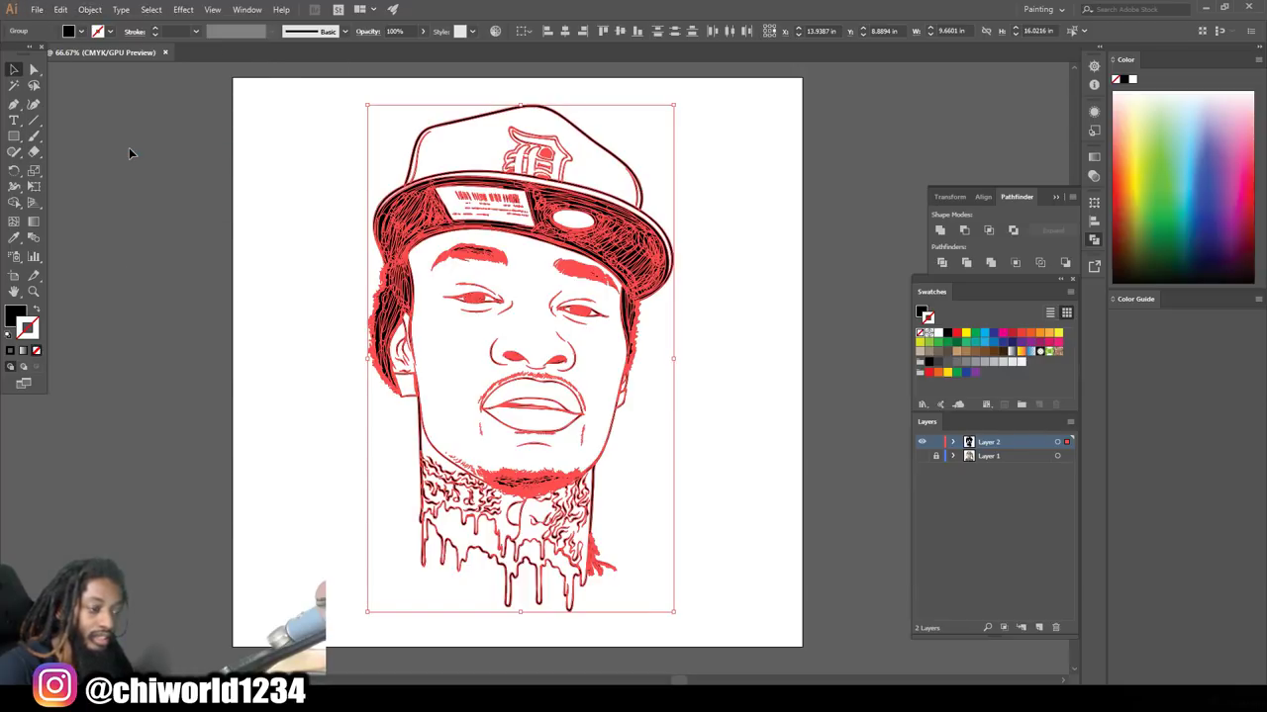
pyautogui.click(989, 263)
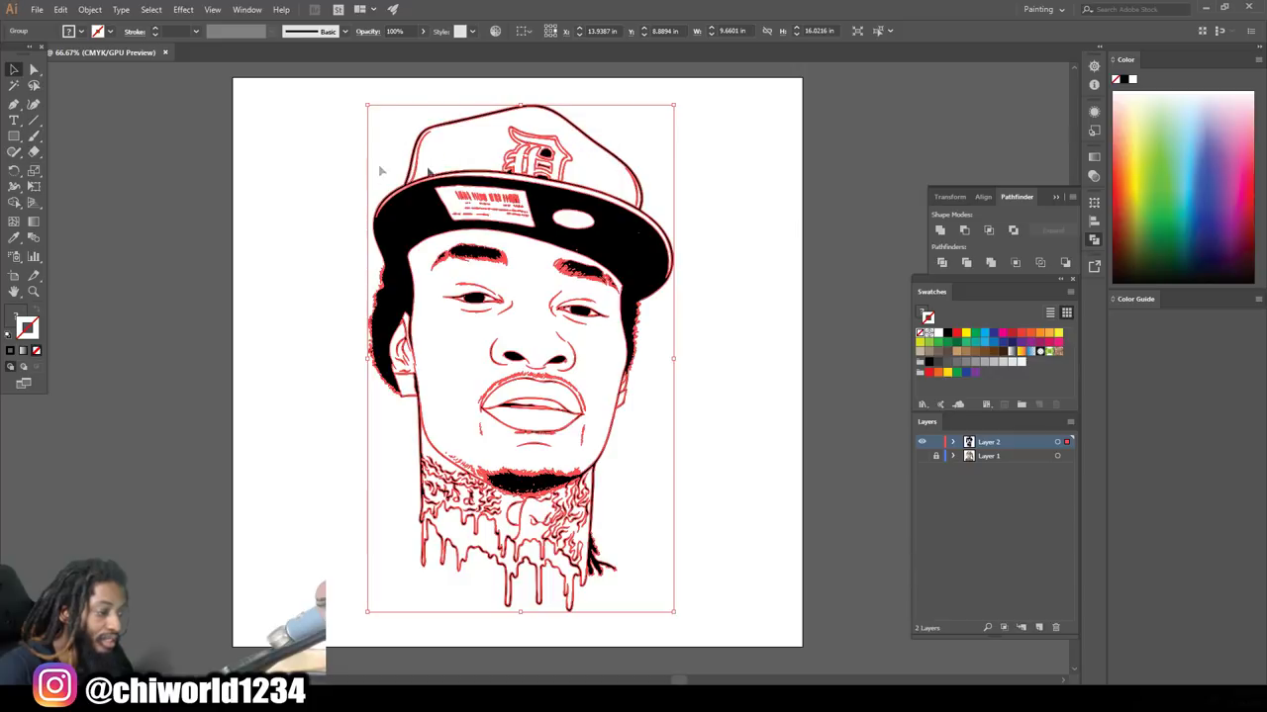
pyautogui.click(809, 297)
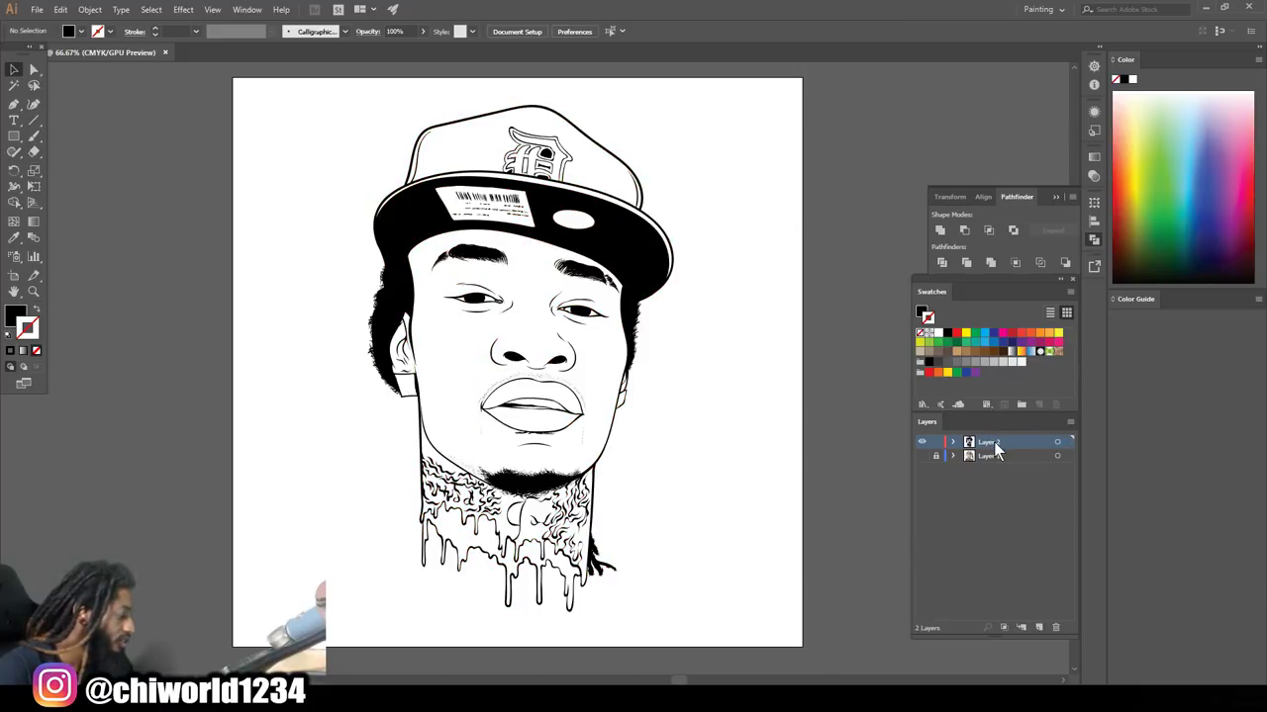
# Duplicate Layer 2 and lock the Layer 2 copy
pyautogui.press('Return')
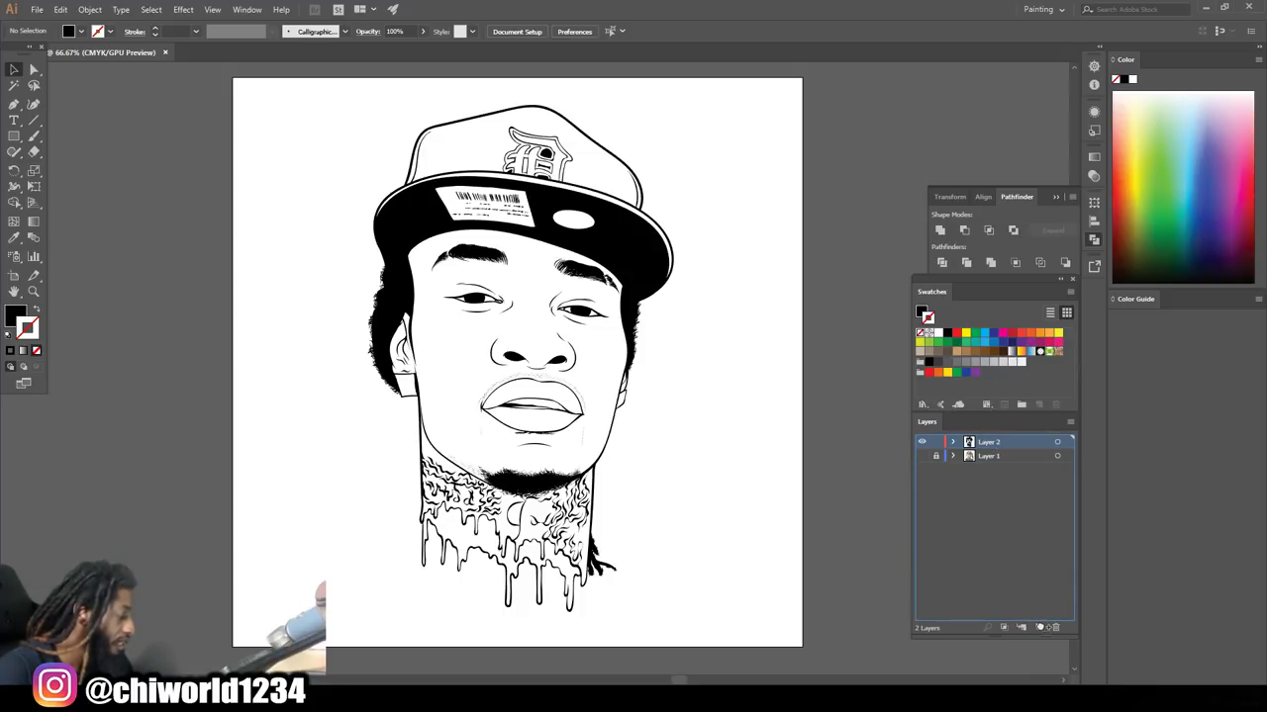
pyautogui.moveTo(1039, 627); pyautogui.dragTo(1022, 599)
pyautogui.click(936, 442)
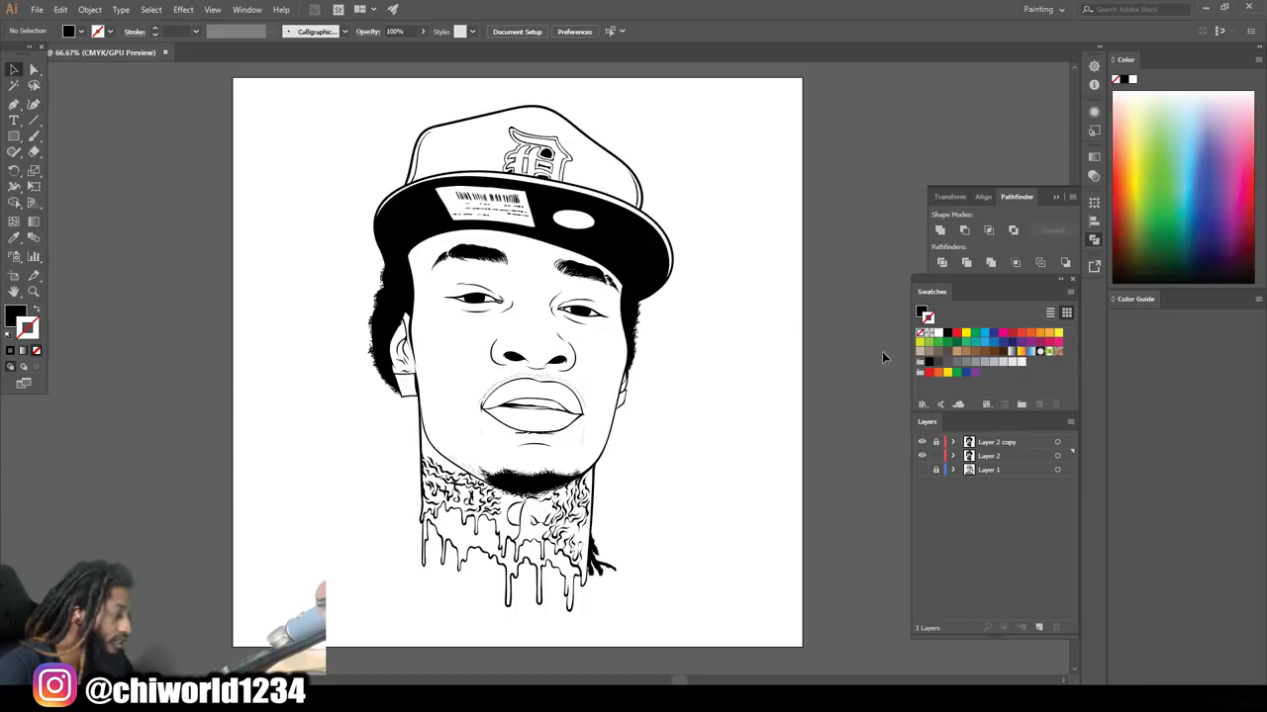
# Set the fill colour to warm brown skin tone #BC8057
pyautogui.press('x')
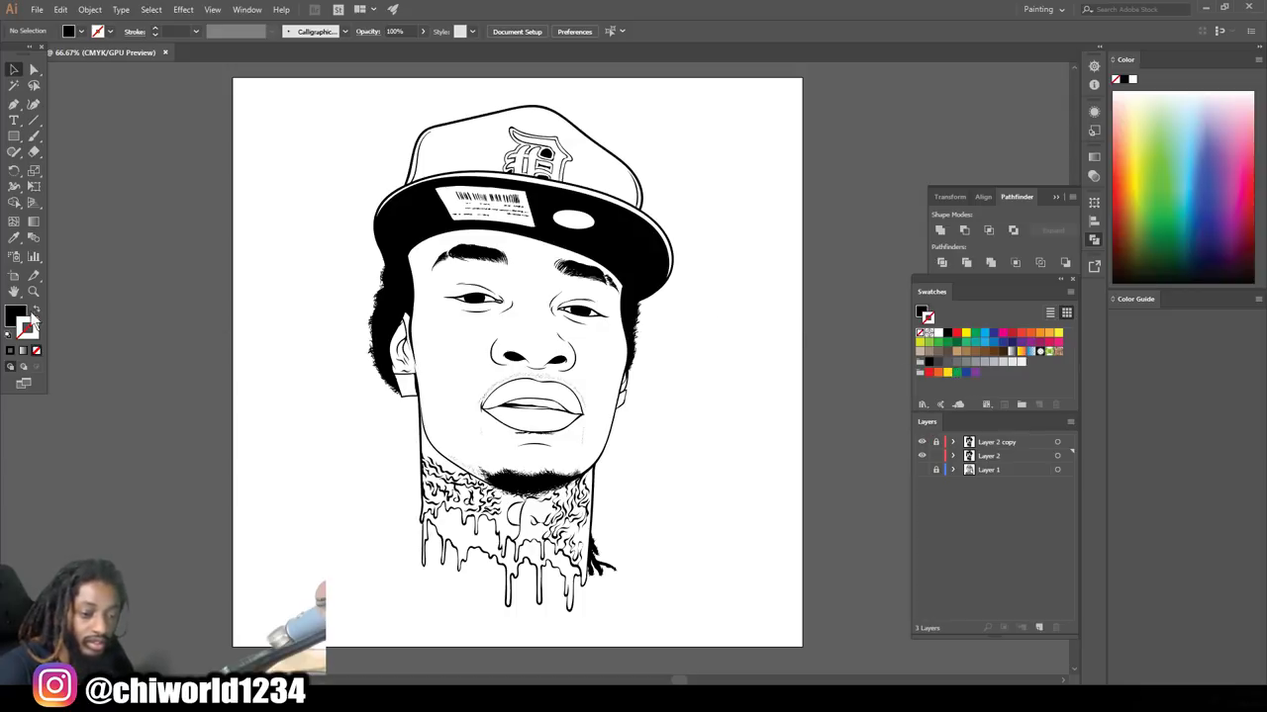
pyautogui.moveTo(998, 645)
pyautogui.mouseDown()
pyautogui.moveTo(1001, 670)
pyautogui.moveTo(999, 657)
pyautogui.mouseUp()
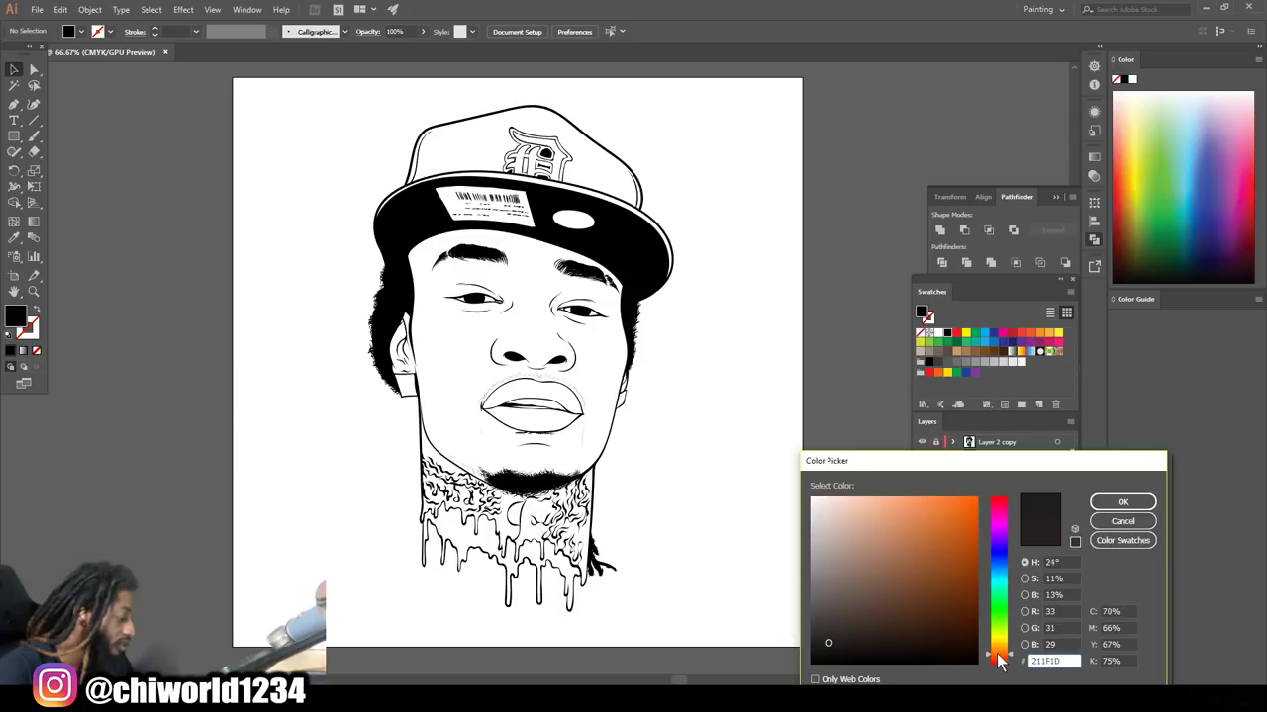
pyautogui.moveTo(902, 611); pyautogui.dragTo(869, 536)
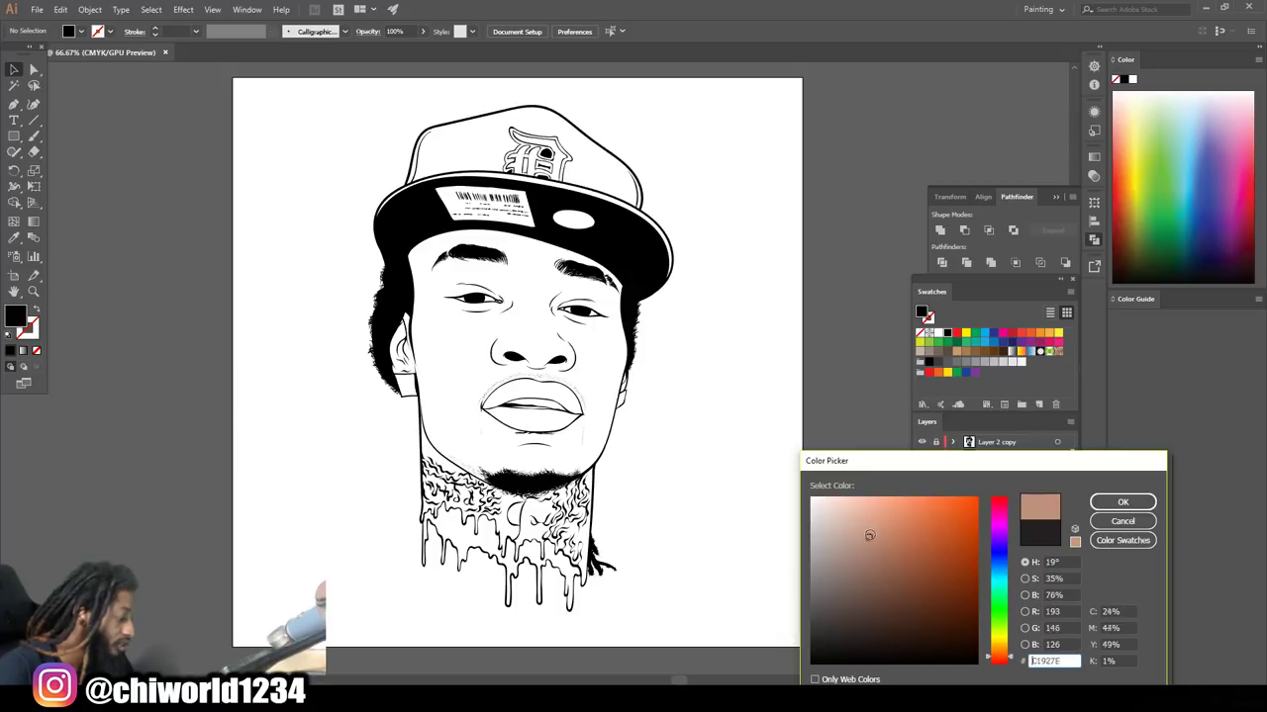
pyautogui.moveTo(999, 657); pyautogui.dragTo(1001, 657)
pyautogui.moveTo(893, 555); pyautogui.dragTo(896, 527)
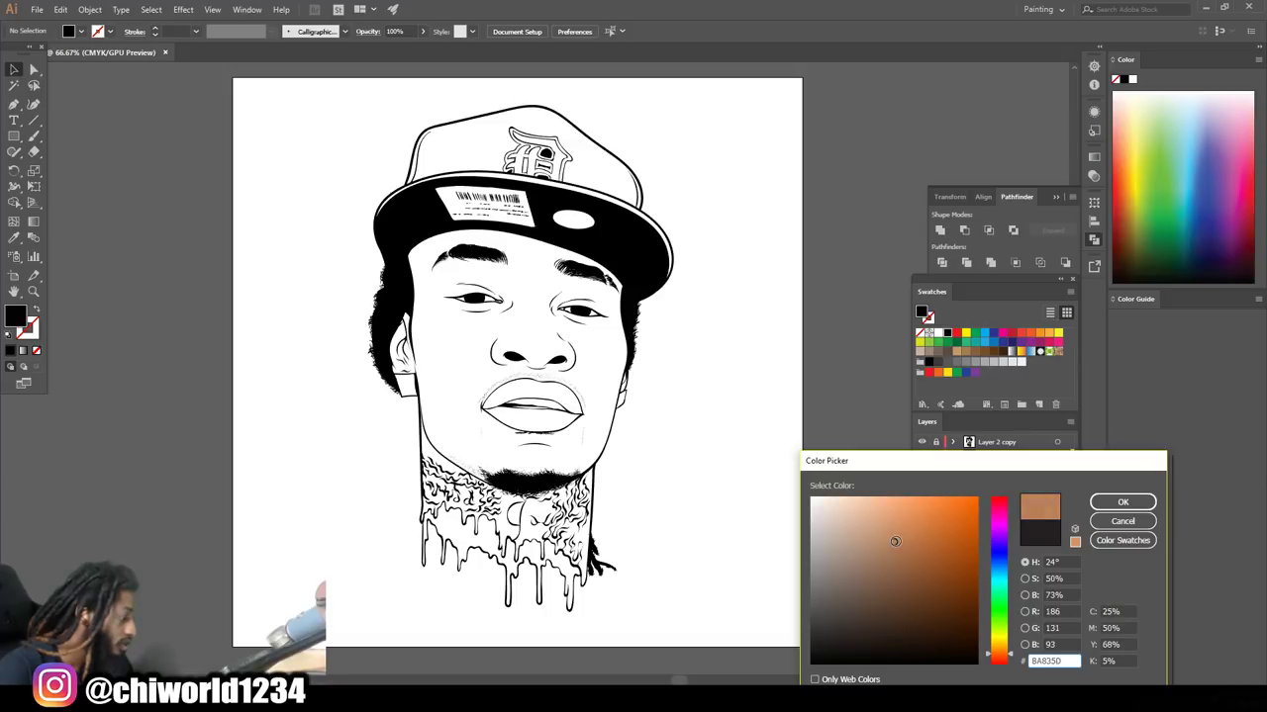
pyautogui.click(1122, 502)
pyautogui.press('m')
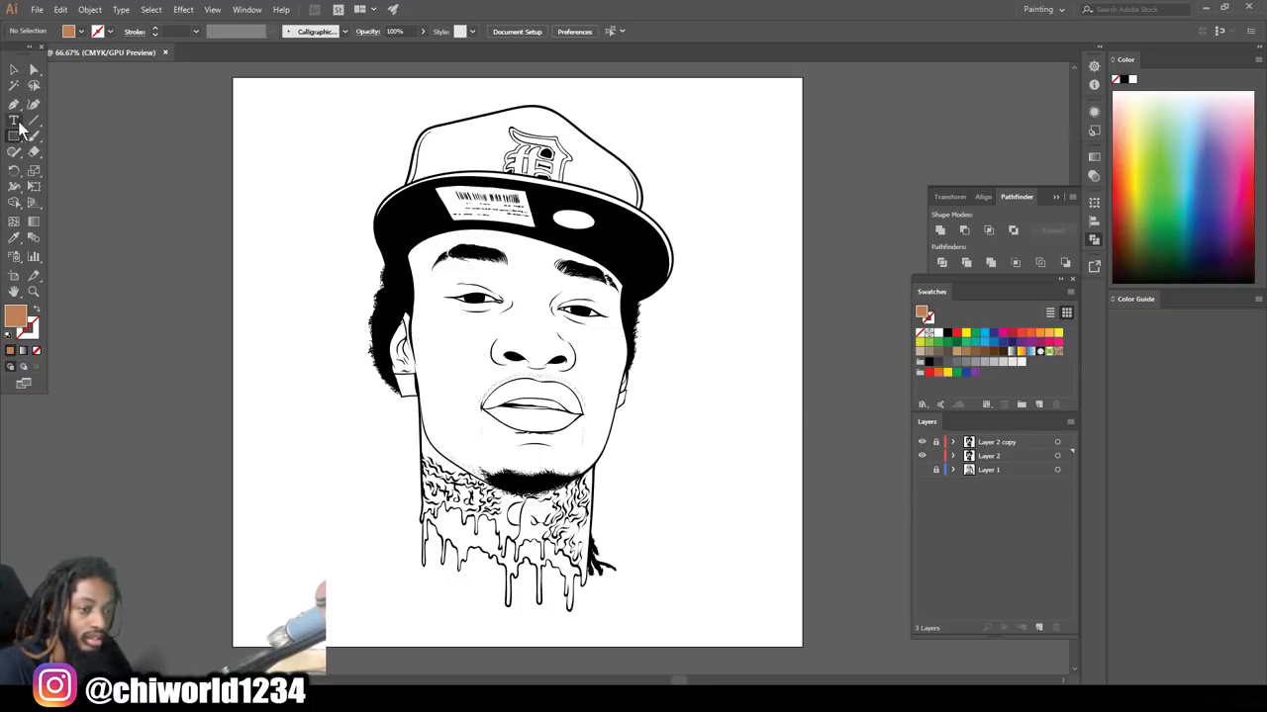
# Draw a tan rectangle over the artboard and send it behind the line art
pyautogui.moveTo(280, 72)
pyautogui.mouseDown()
pyautogui.moveTo(364, 112)
pyautogui.moveTo(787, 645)
pyautogui.mouseUp()
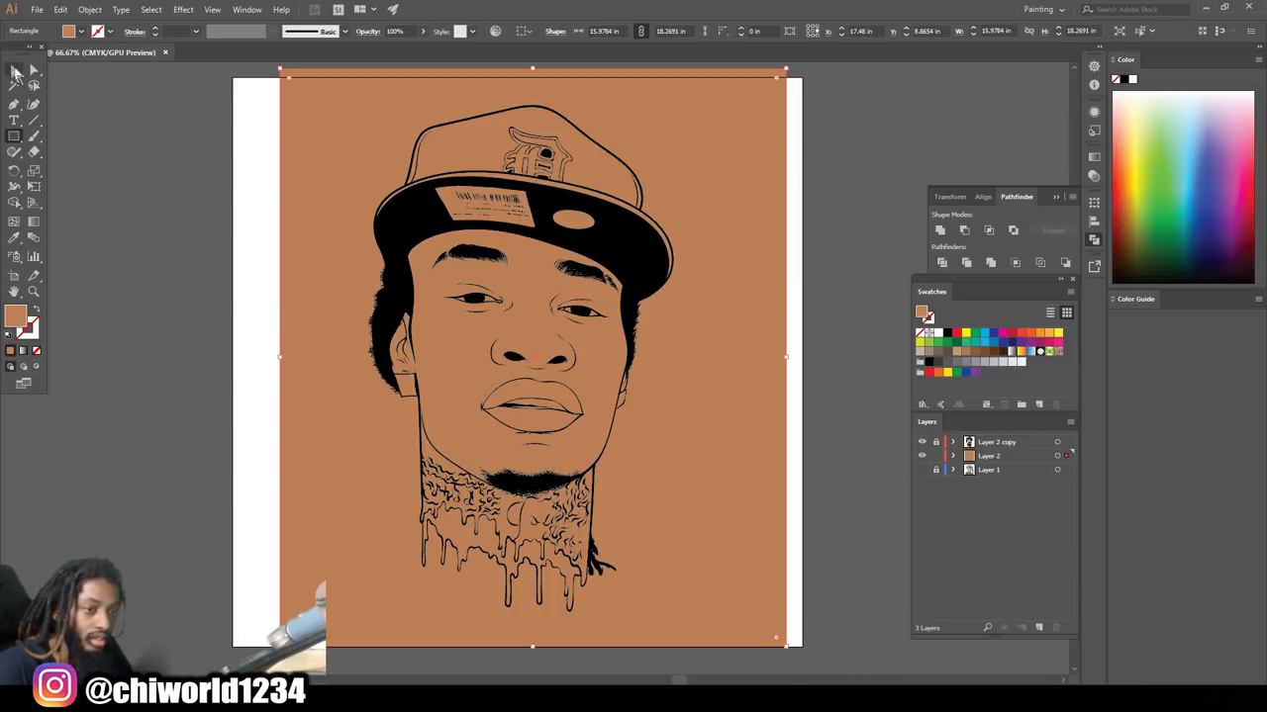
pyautogui.rightClick(316, 140)
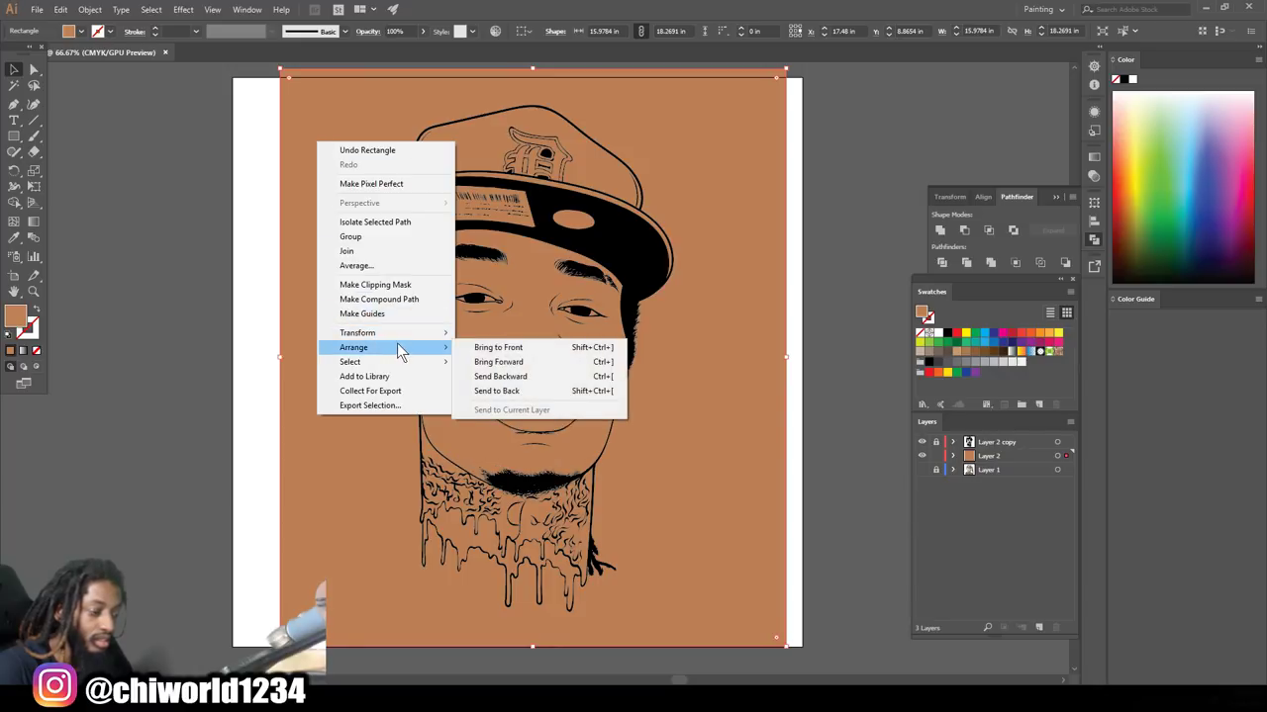
pyautogui.moveTo(353, 347)
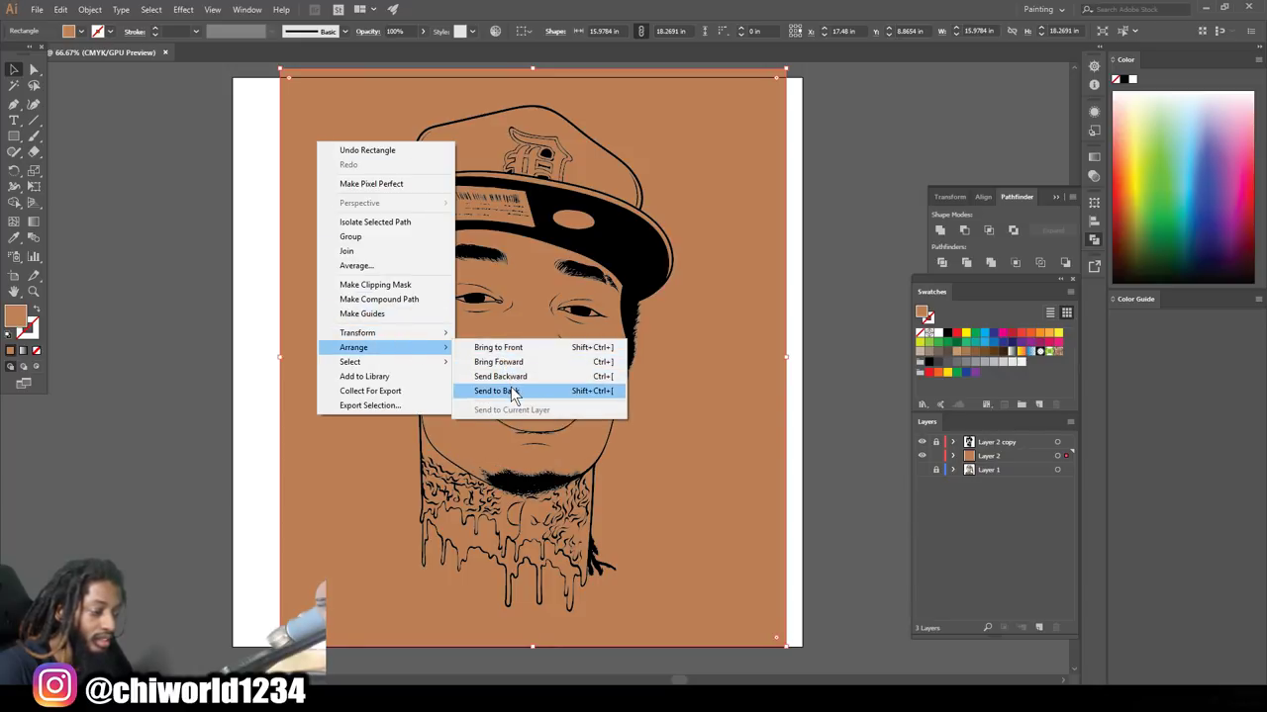
pyautogui.click(514, 393)
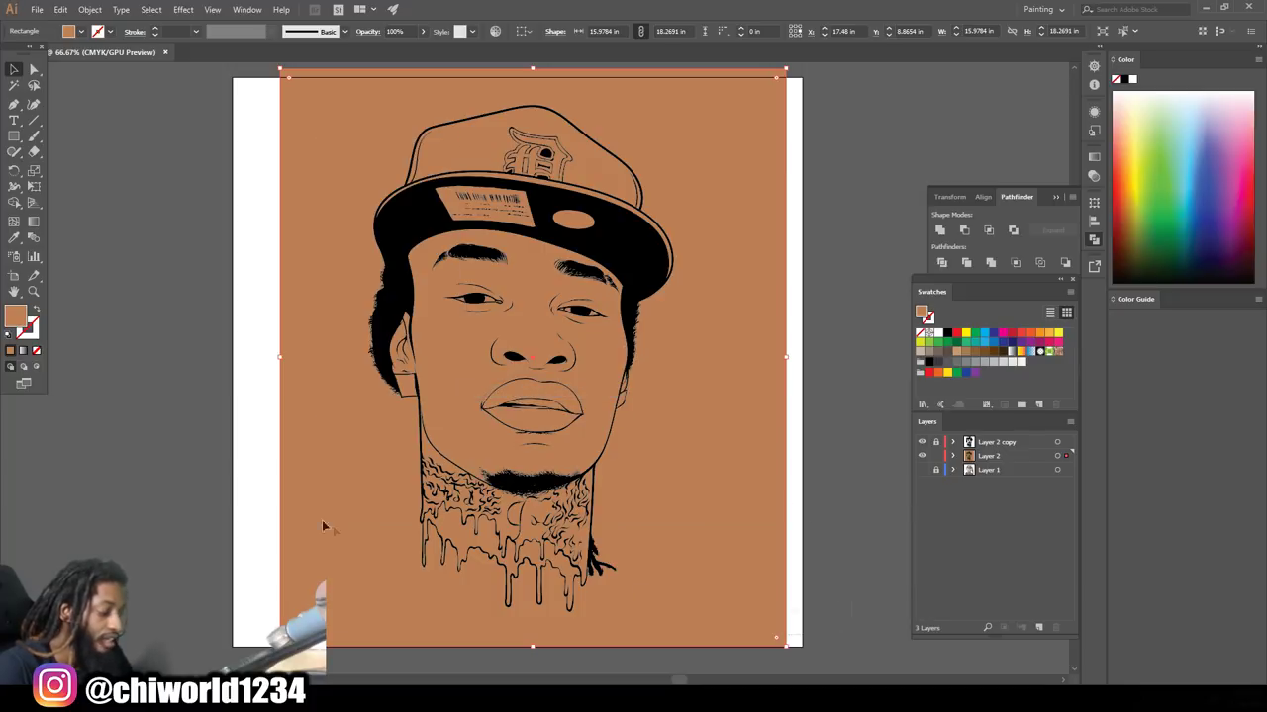
pyautogui.scroll(1, 247, 94)
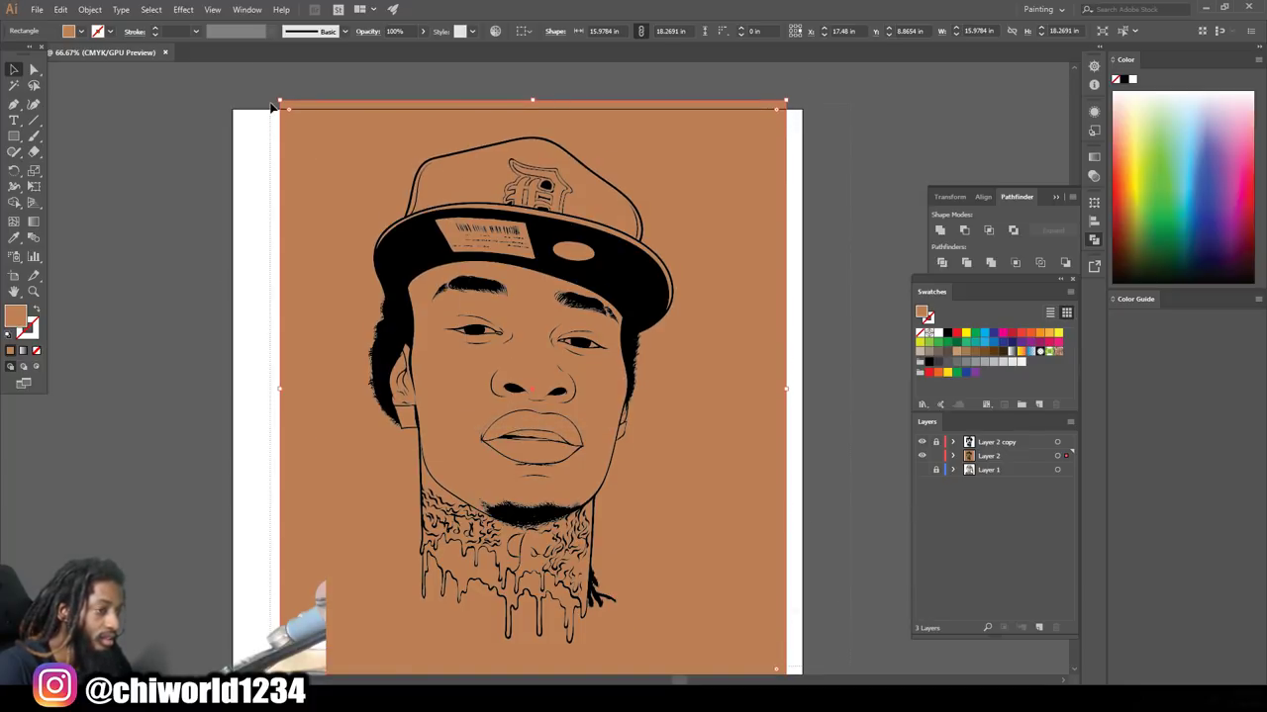
# Merge all artwork, isolate the merged group, and delete the background rectangle
pyautogui.hotkey('ctrl', 'a')
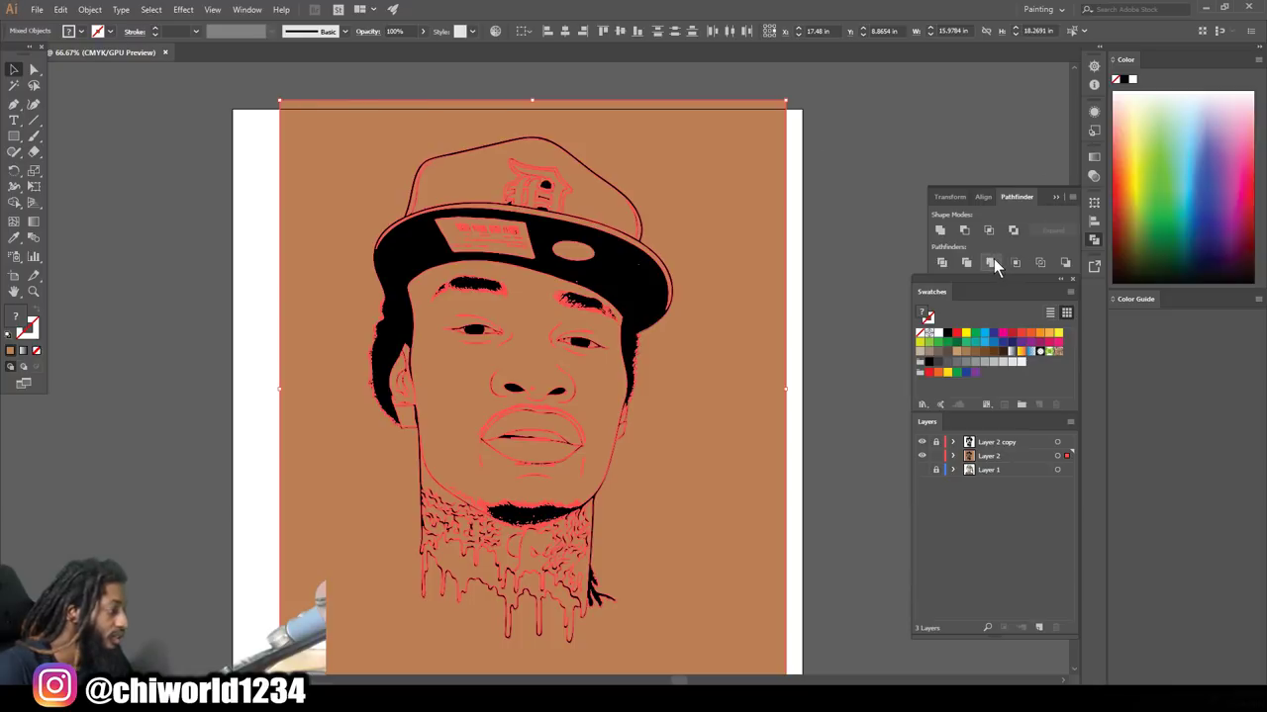
pyautogui.click(990, 263)
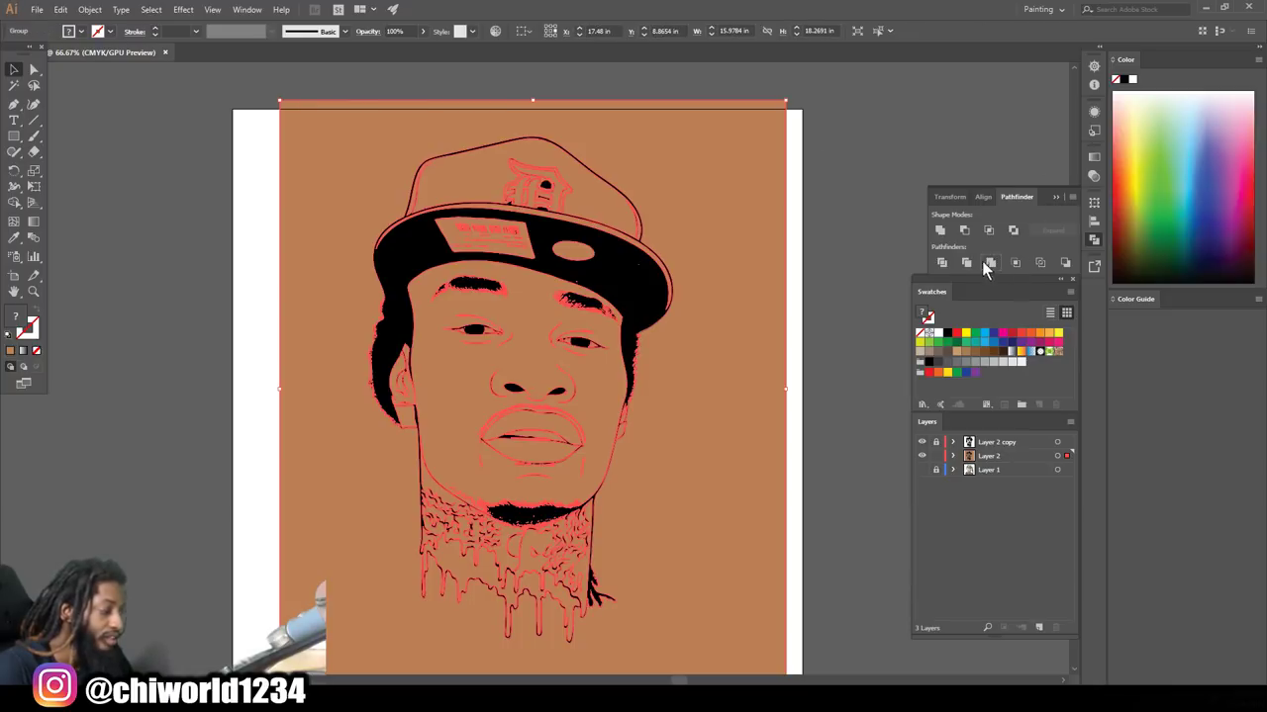
pyautogui.rightClick(718, 196)
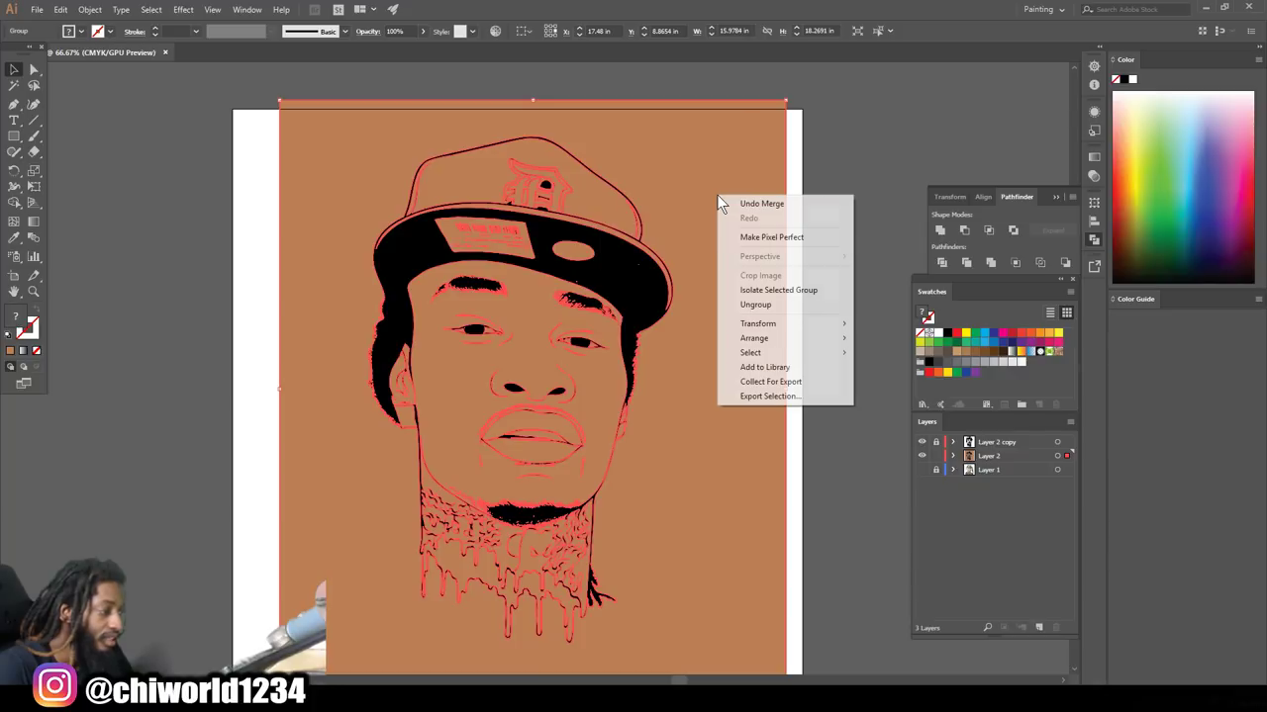
pyautogui.click(756, 290)
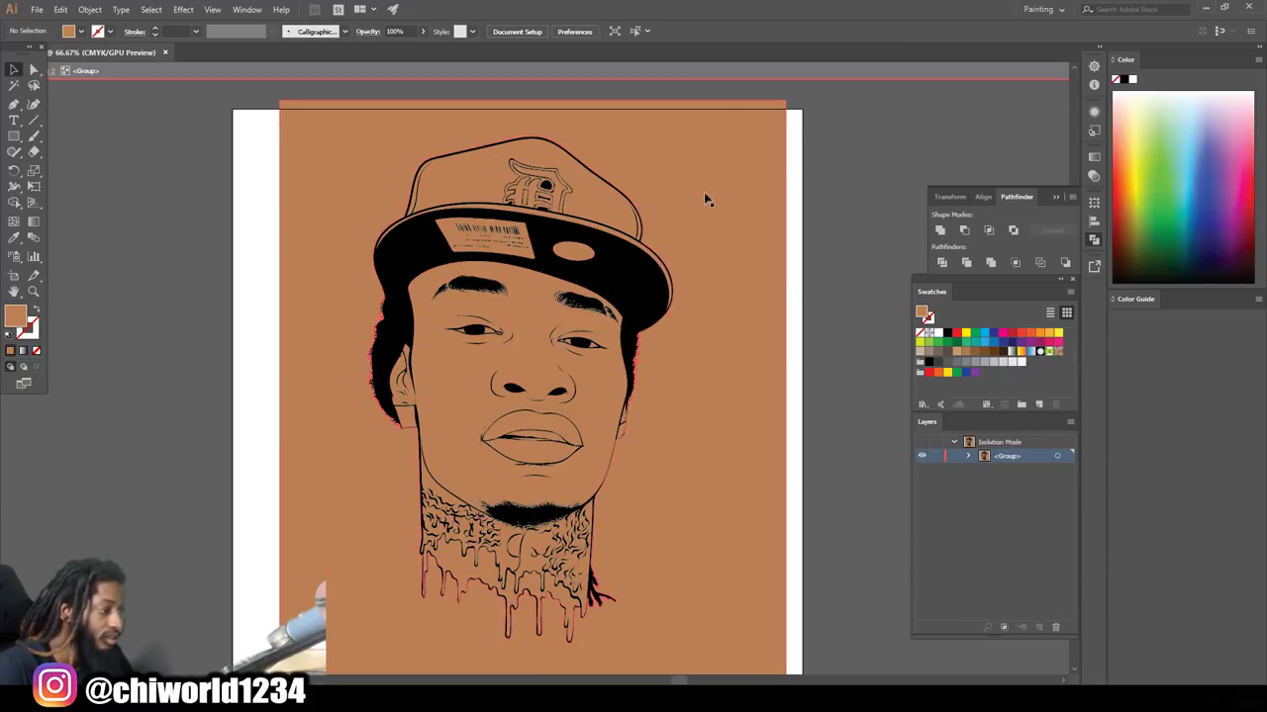
pyautogui.press('Delete')
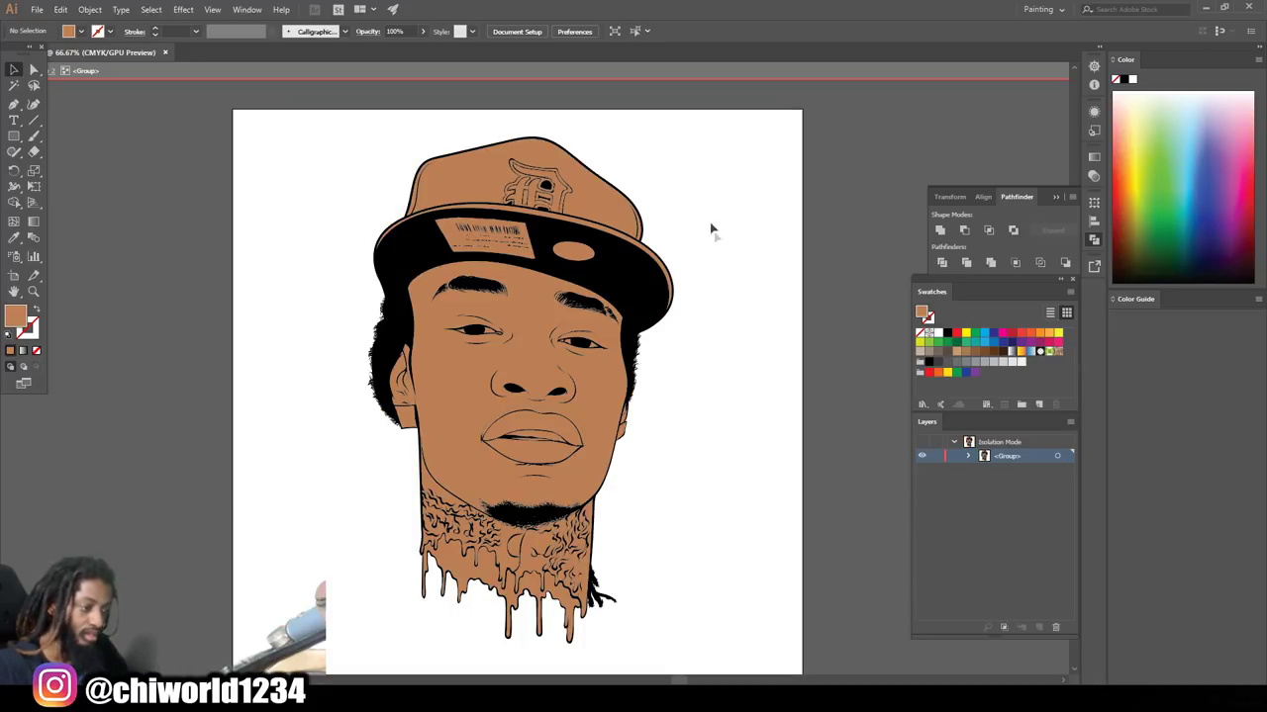
# Fill both eye-white shapes and the teeth shapes with white
pyautogui.hotkey('ctrl', '-')
pyautogui.hotkey('ctrl', '+')
pyautogui.hotkey('ctrl', '+')
pyautogui.hotkey('ctrl', '+')
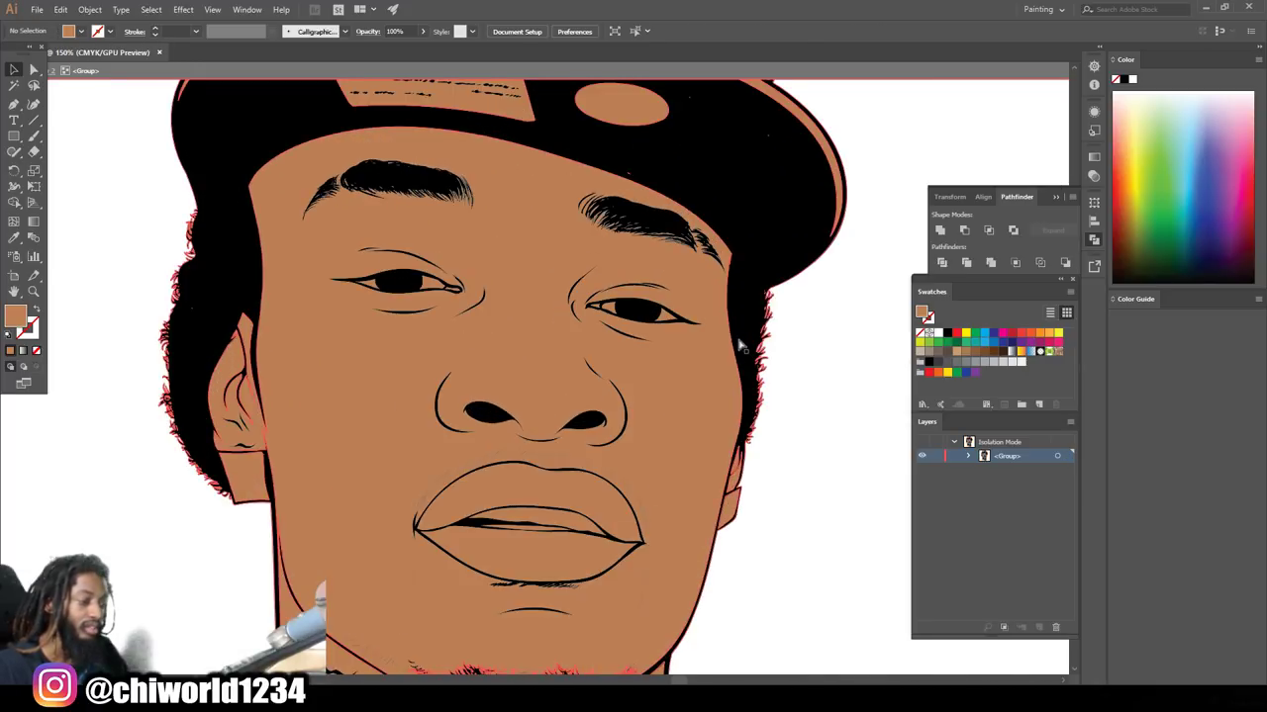
pyautogui.scroll(-2, 683, 347)
pyautogui.hotkey('ctrl', '+')
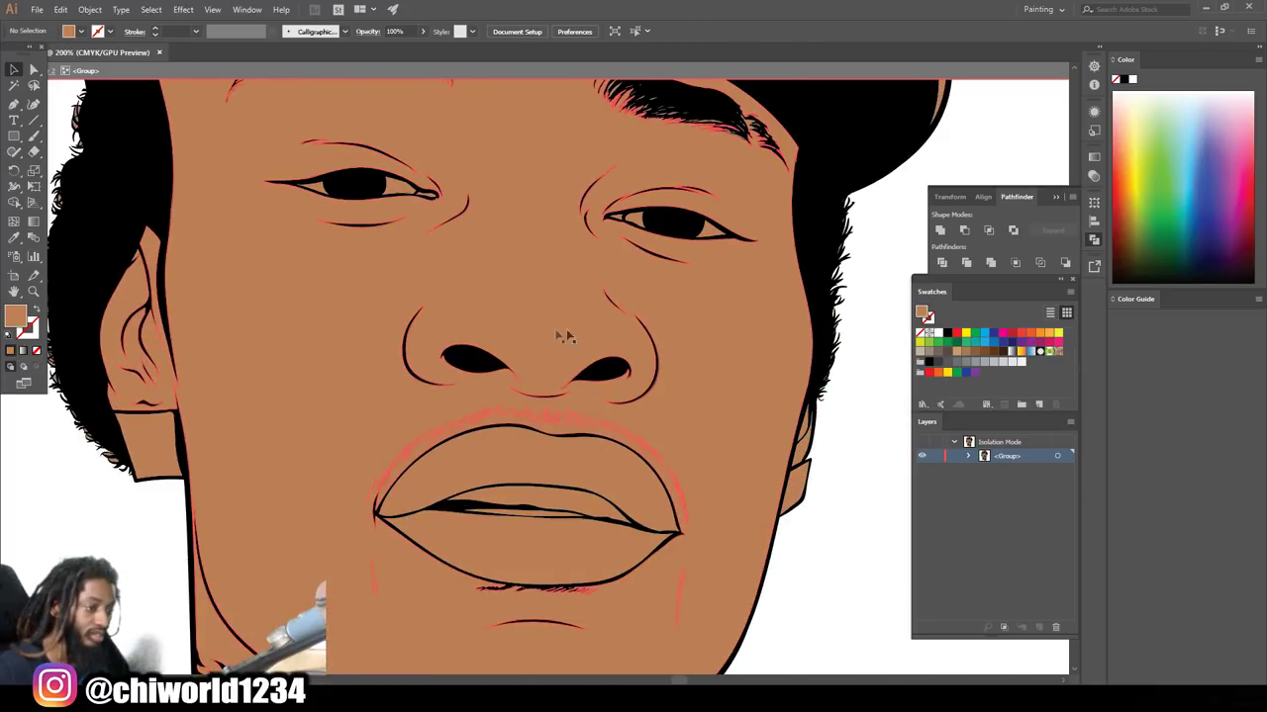
pyautogui.click(320, 191)
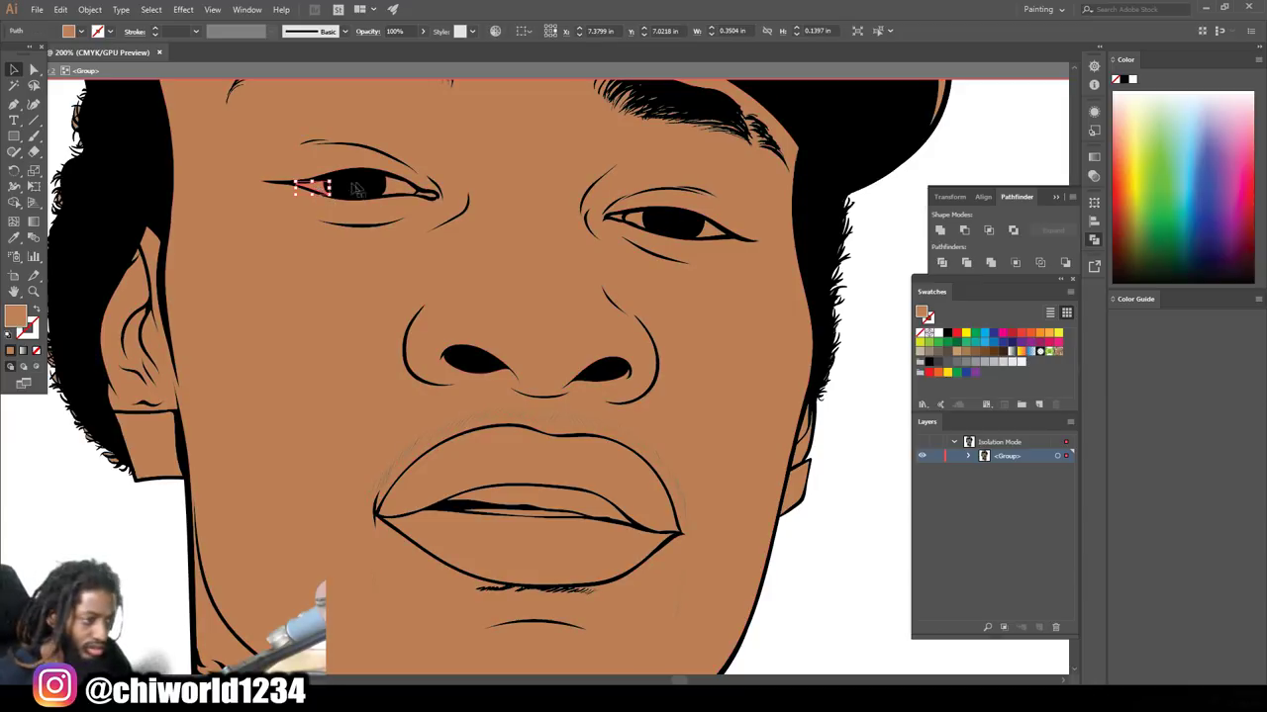
pyautogui.keyDown('shift'); pyautogui.click(403, 191); pyautogui.keyUp('shift')
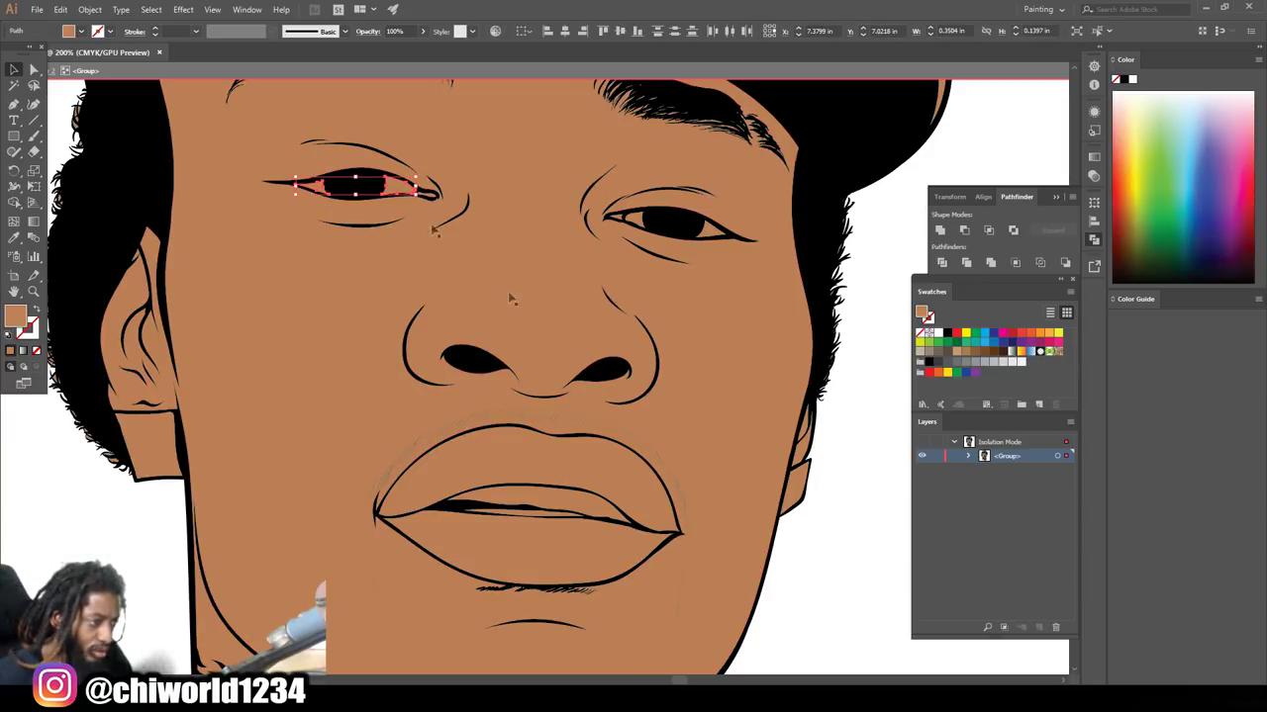
pyautogui.keyDown('shift'); pyautogui.click(637, 220); pyautogui.keyUp('shift')
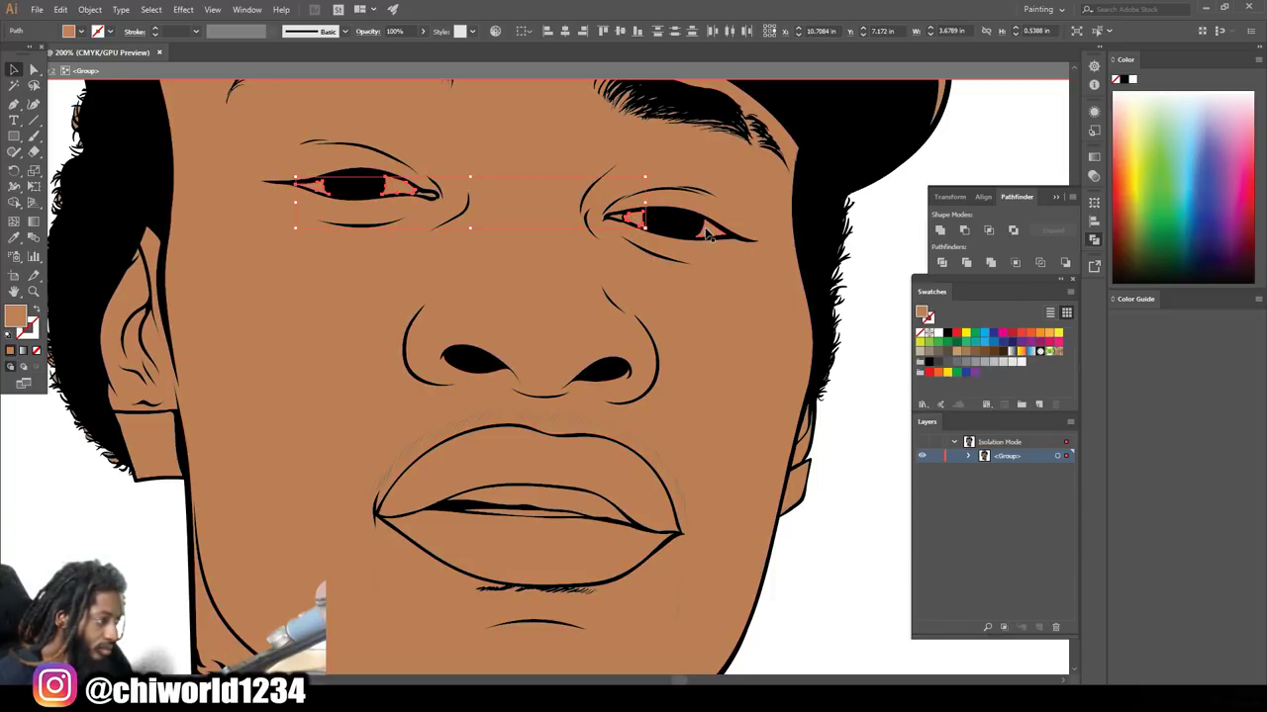
pyautogui.keyDown('shift'); pyautogui.click(544, 499); pyautogui.keyUp('shift')
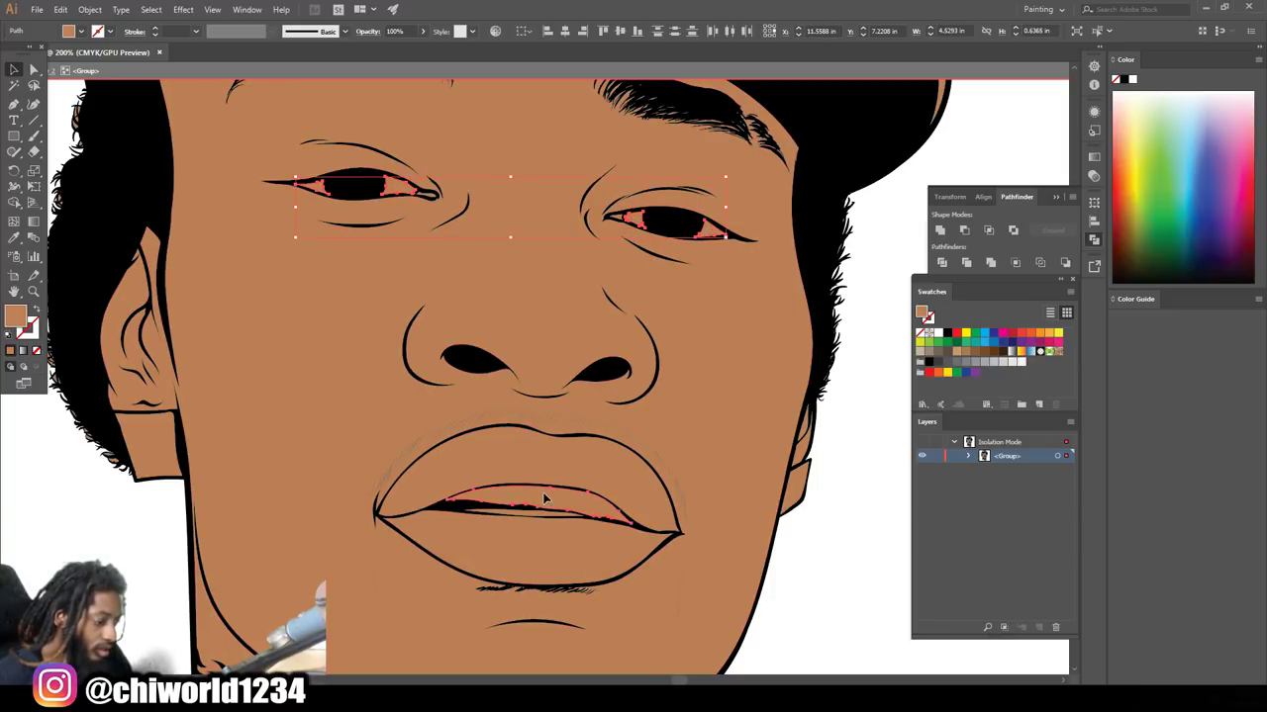
pyautogui.keyDown('shift'); pyautogui.click(536, 520); pyautogui.keyUp('shift')
pyautogui.click(1021, 362)
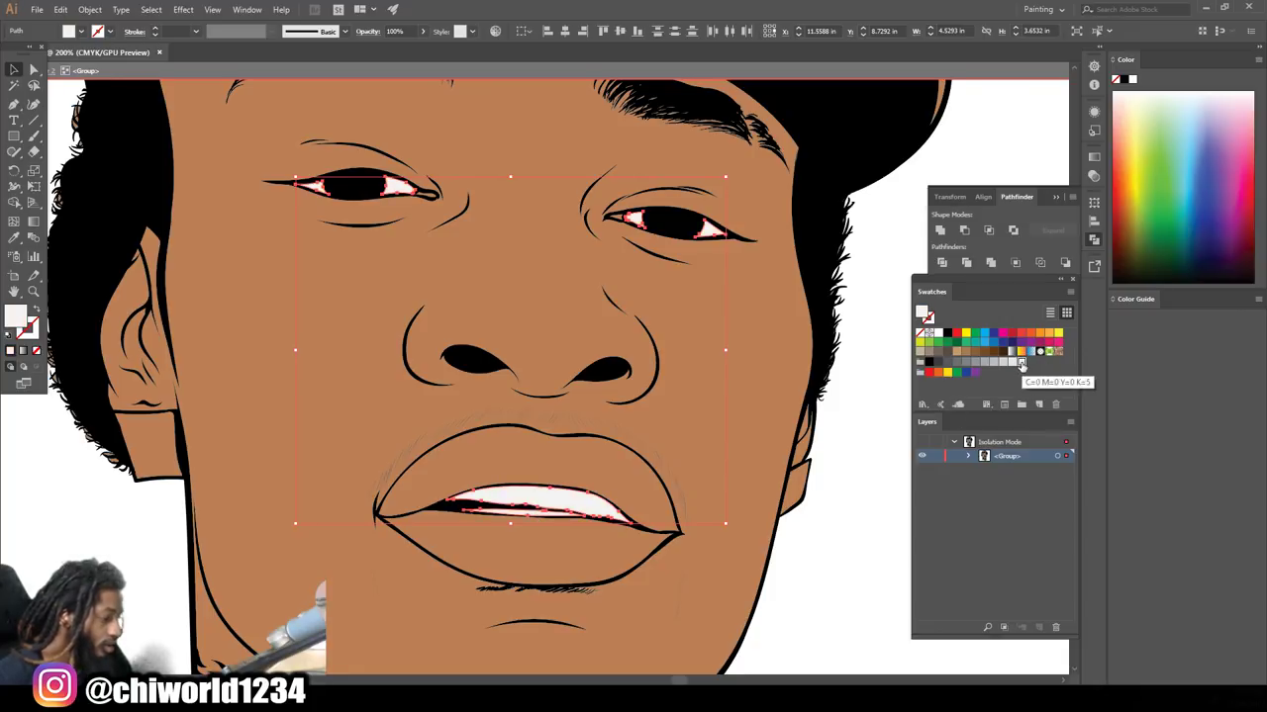
pyautogui.click(863, 573)
pyautogui.hotkey('ctrl', '-')
pyautogui.hotkey('ctrl', '-')
pyautogui.hotkey('ctrl', '-')
pyautogui.hotkey('ctrl', '-')
pyautogui.hotkey('ctrl', '-')
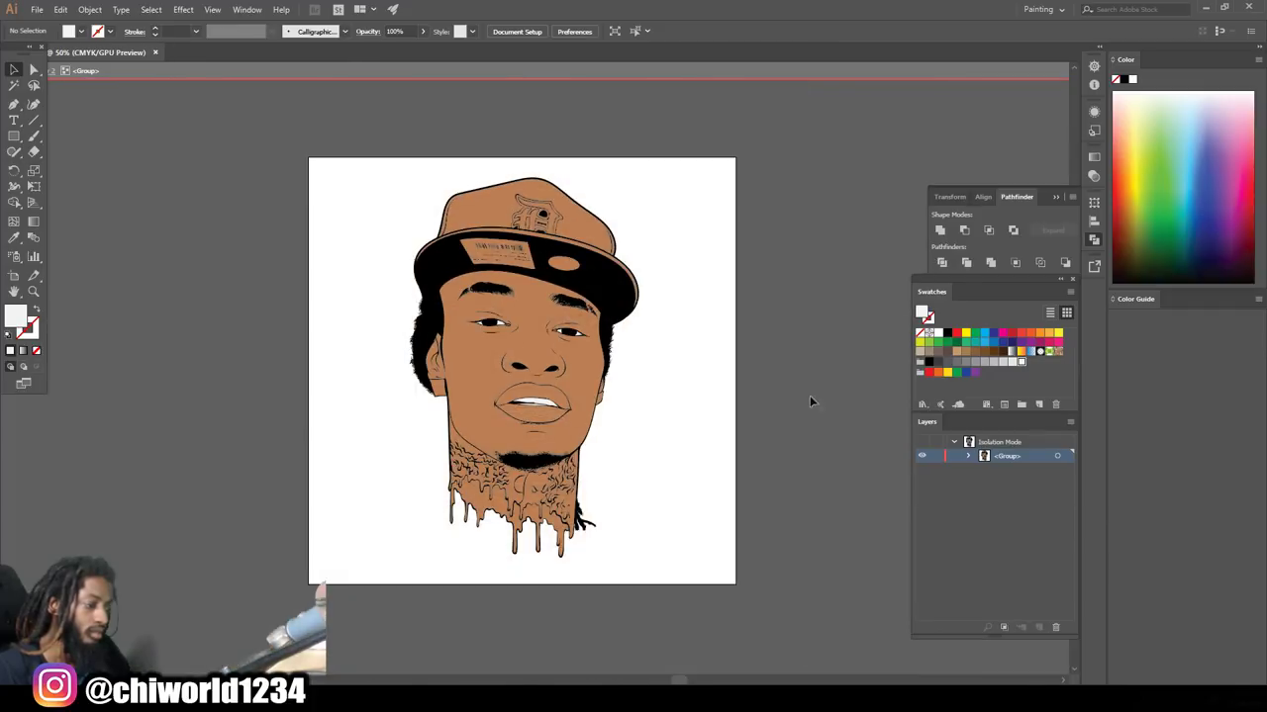
# Fill the cap's barcode patch white and the oval patch light grey
pyautogui.hotkey('ctrl', '+')
pyautogui.hotkey('ctrl', '+')
pyautogui.hotkey('ctrl', '+')
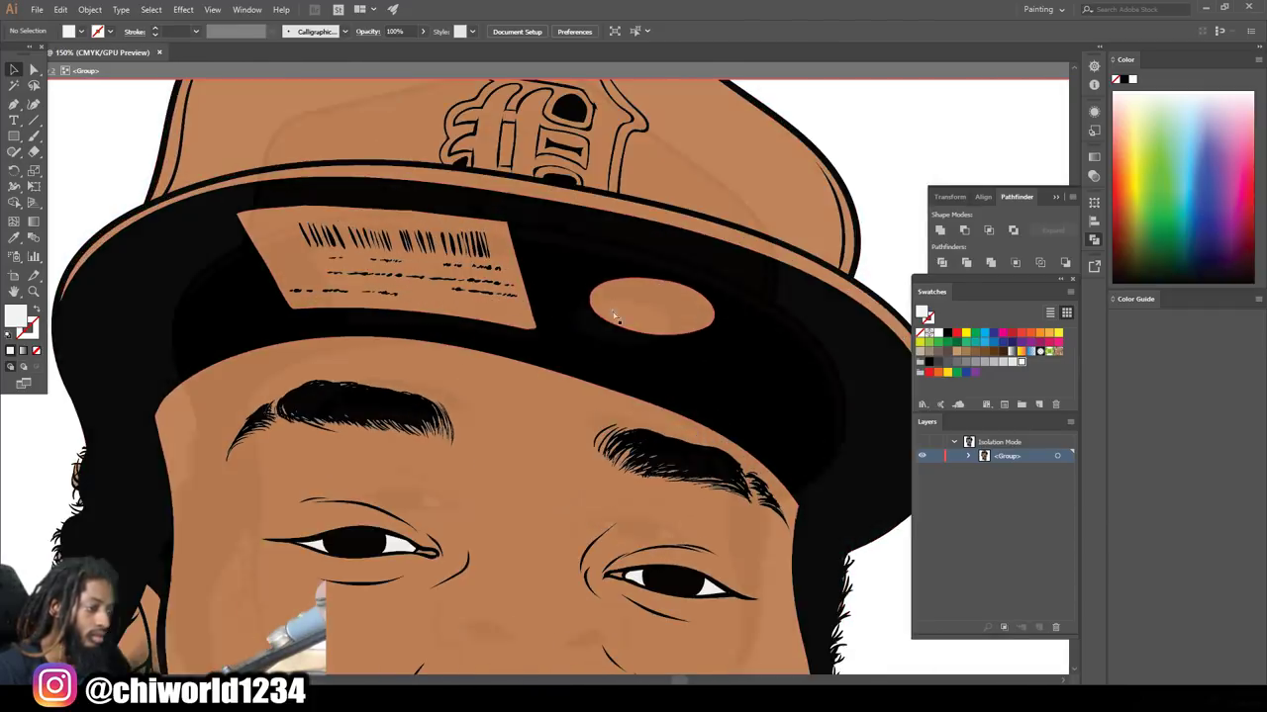
pyautogui.hotkey('ctrl', '+')
pyautogui.hotkey('ctrl', '+')
pyautogui.click(464, 294)
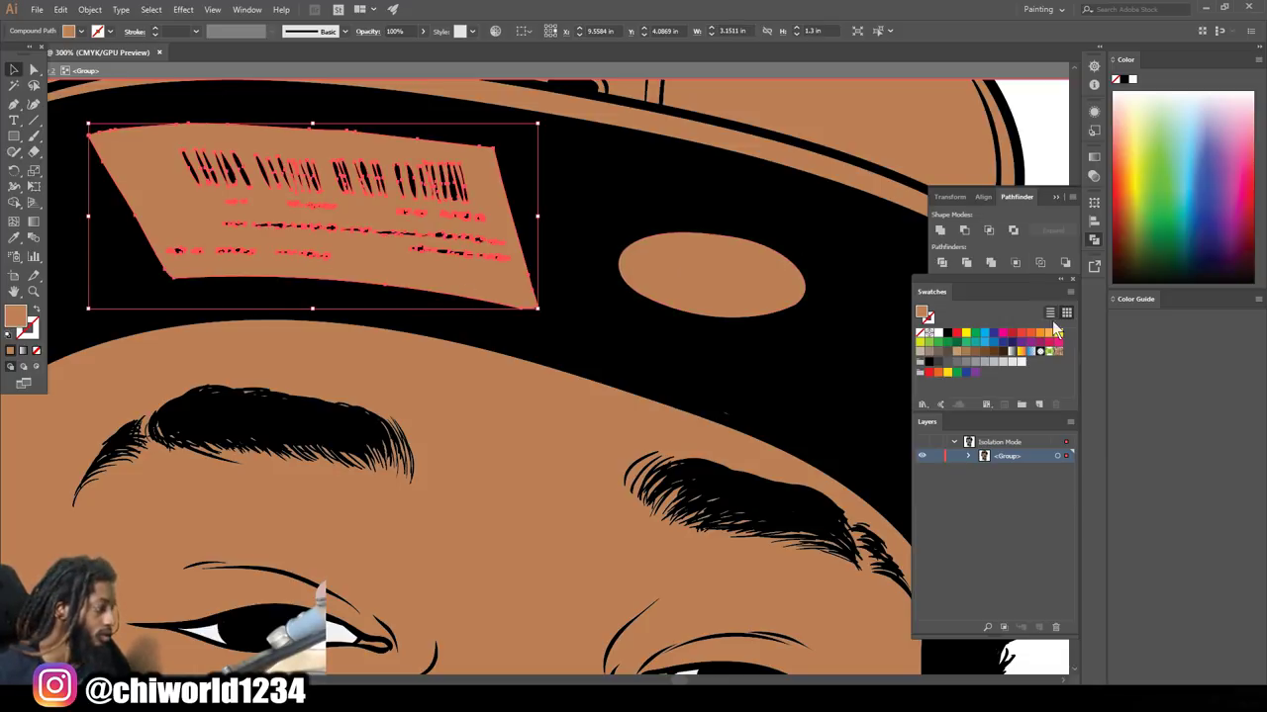
pyautogui.click(1021, 363)
pyautogui.click(740, 264)
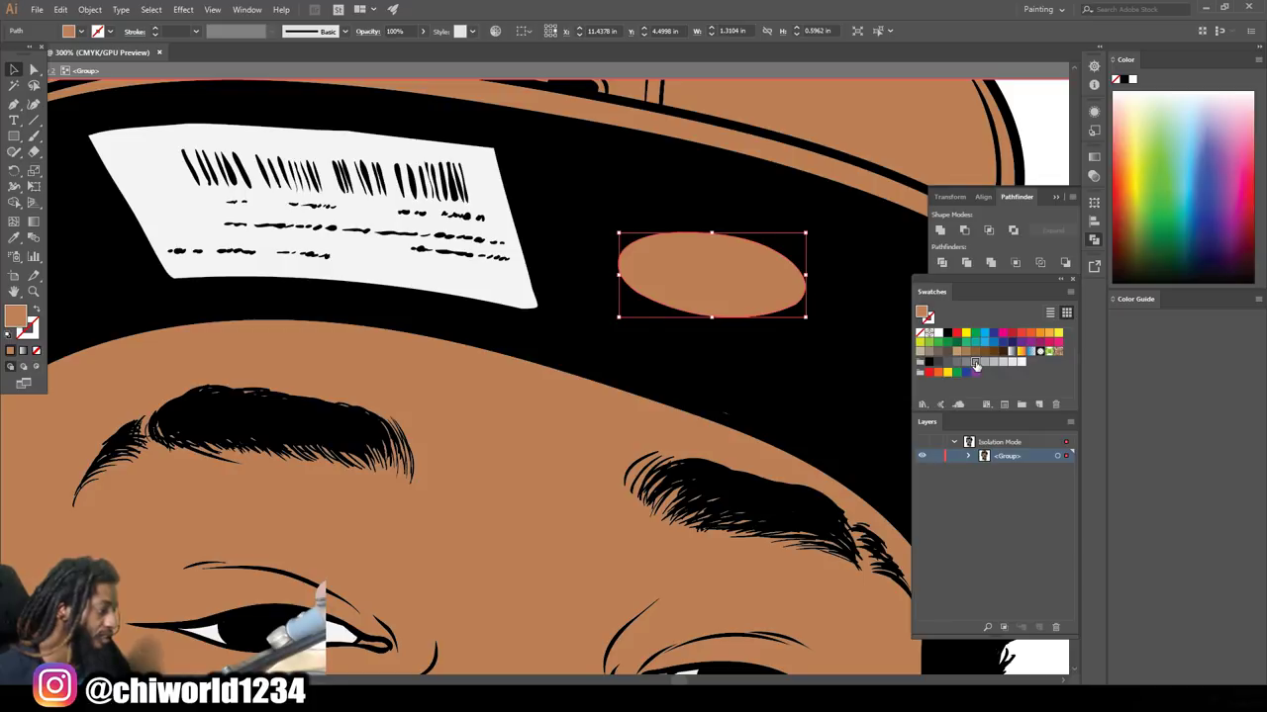
pyautogui.click(975, 364)
pyautogui.click(985, 362)
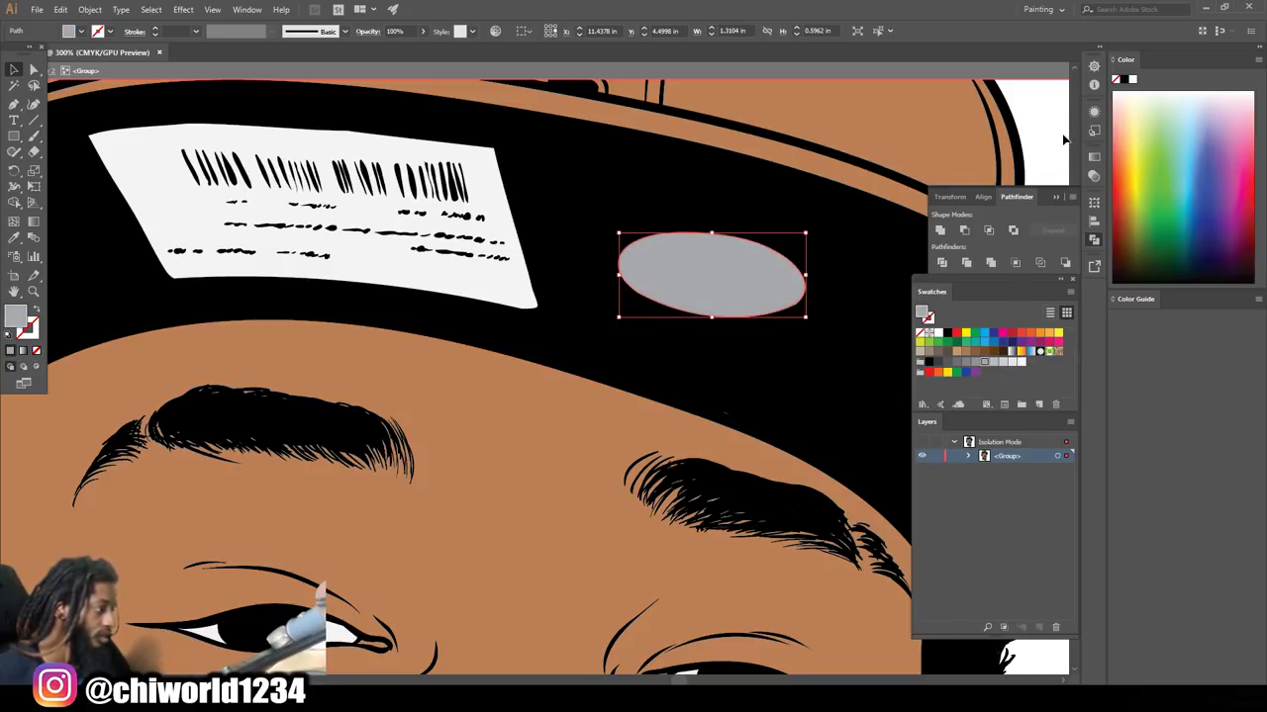
pyautogui.click(1065, 140)
# Fill the small square studs at both ears light grey
pyautogui.hotkey('ctrl', '-')
pyautogui.hotkey('ctrl', '-')
pyautogui.hotkey('ctrl', '-')
pyautogui.hotkey('ctrl', '-')
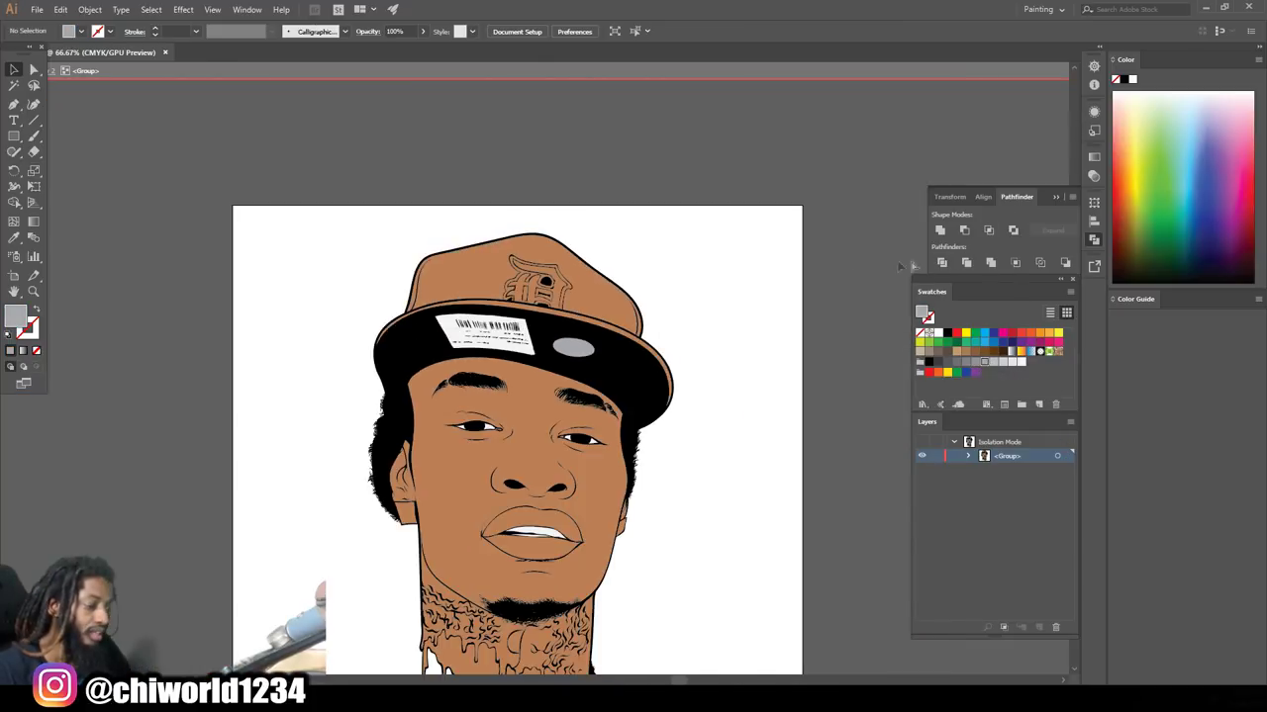
pyautogui.hotkey('ctrl', '+')
pyautogui.hotkey('ctrl', '+')
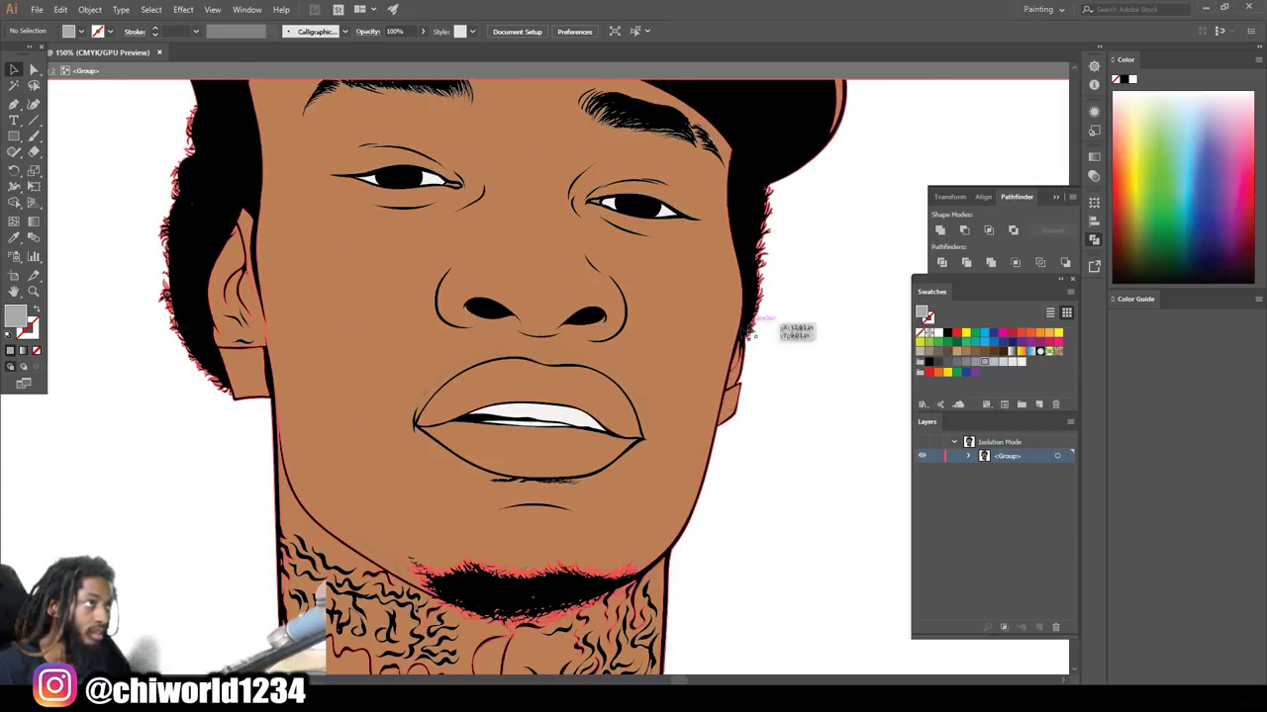
pyautogui.click(255, 384)
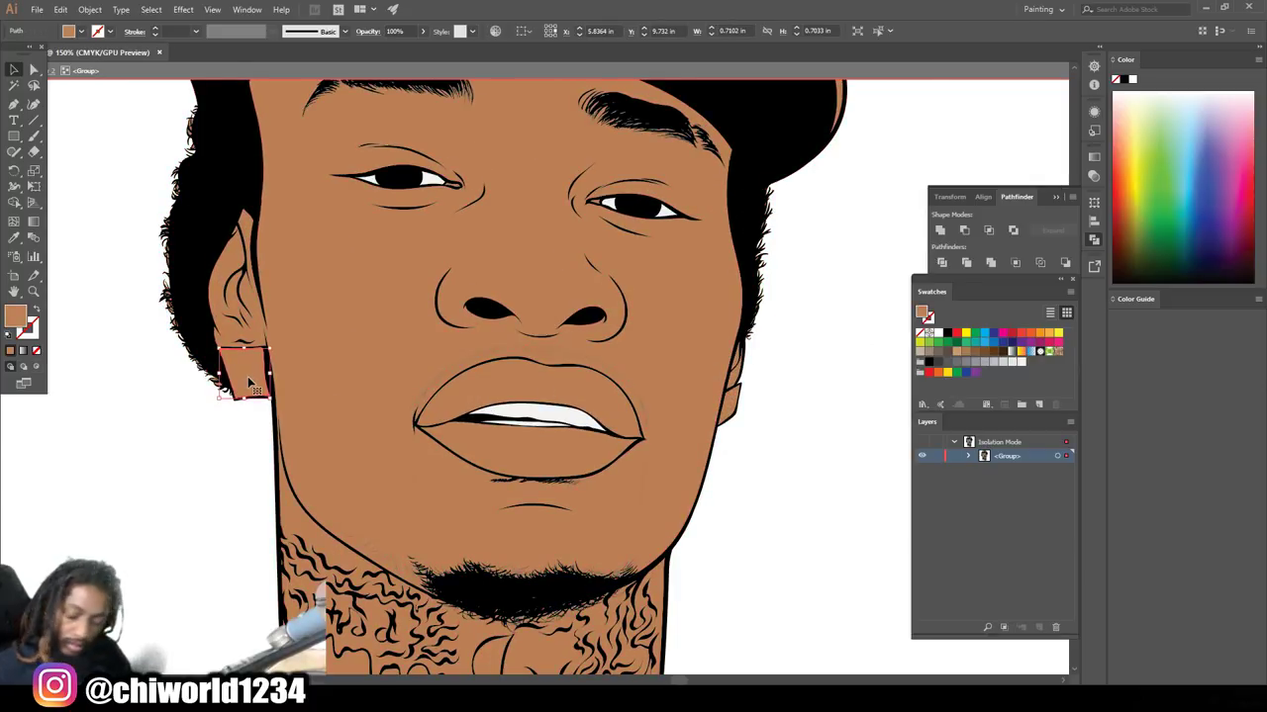
pyautogui.keyDown('shift'); pyautogui.click(731, 396); pyautogui.keyUp('shift')
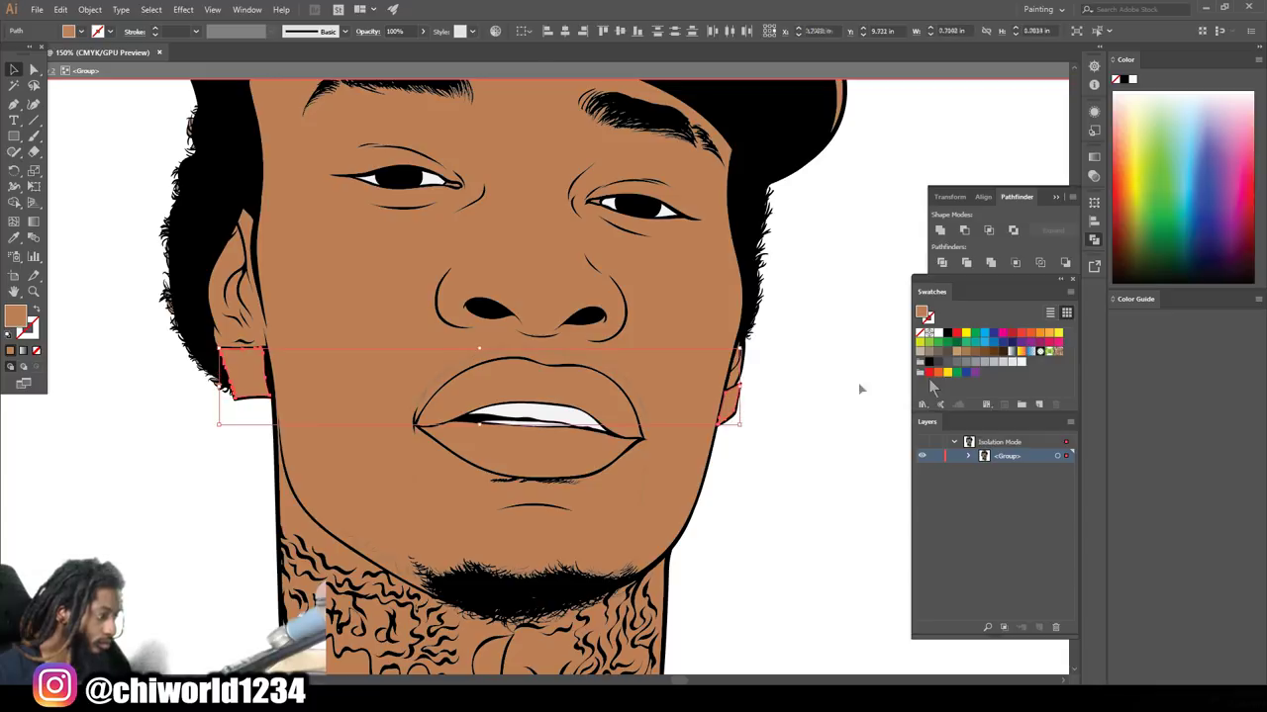
pyautogui.click(996, 363)
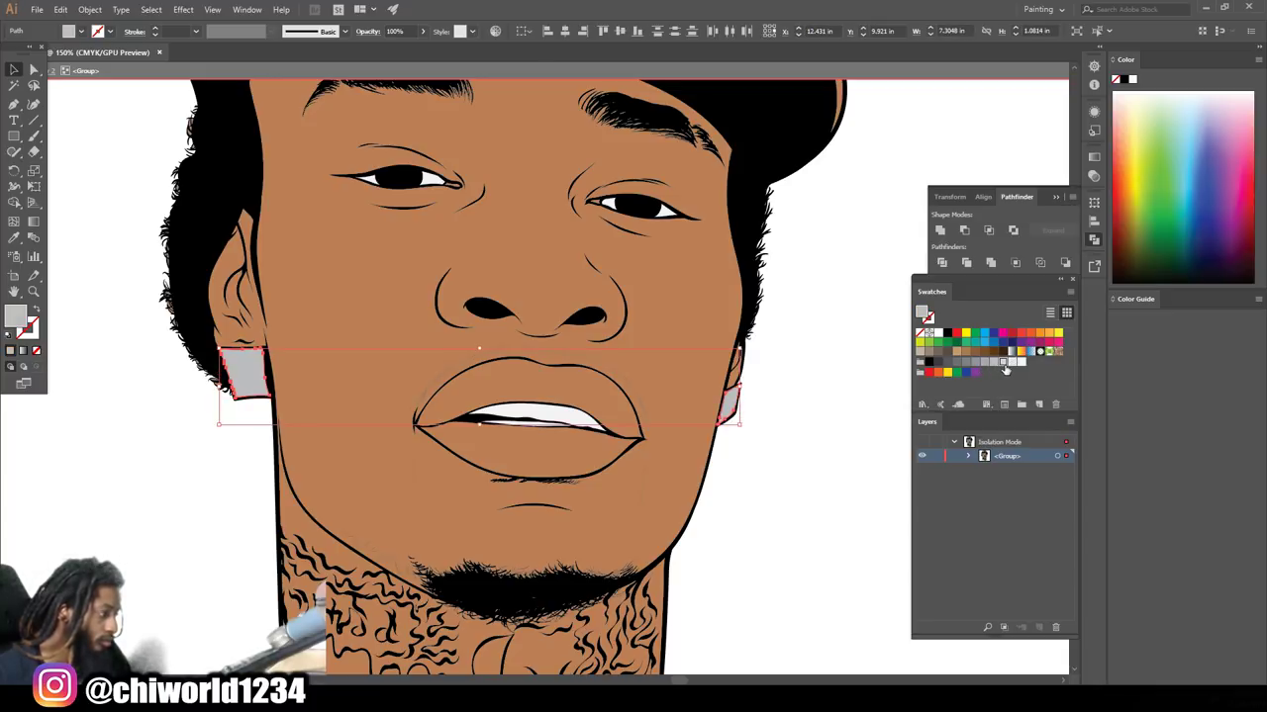
pyautogui.click(857, 446)
# Fill the D logo and the cap crown dark grey
pyautogui.hotkey('ctrl', '-')
pyautogui.hotkey('ctrl', '-')
pyautogui.hotkey('ctrl', '-')
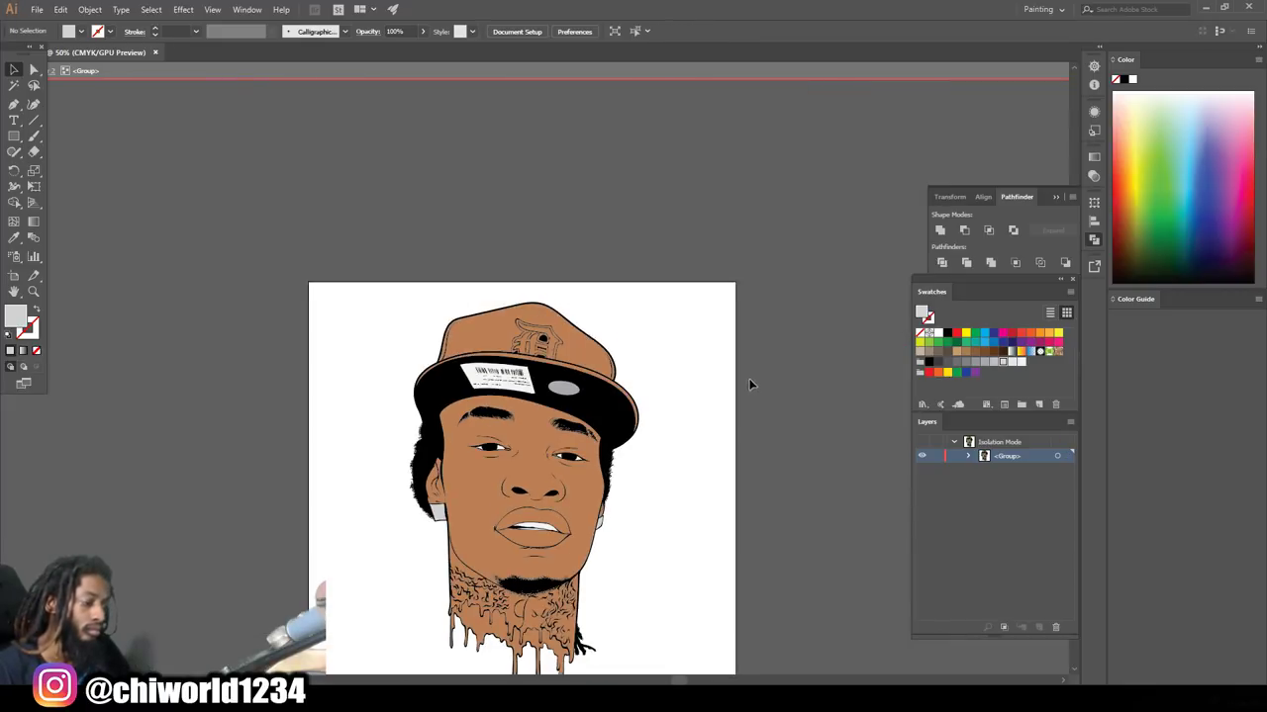
pyautogui.hotkey('ctrl', '+')
pyautogui.hotkey('ctrl', '+')
pyautogui.hotkey('ctrl', '+')
pyautogui.hotkey('ctrl', '+')
pyautogui.hotkey('ctrl', '+')
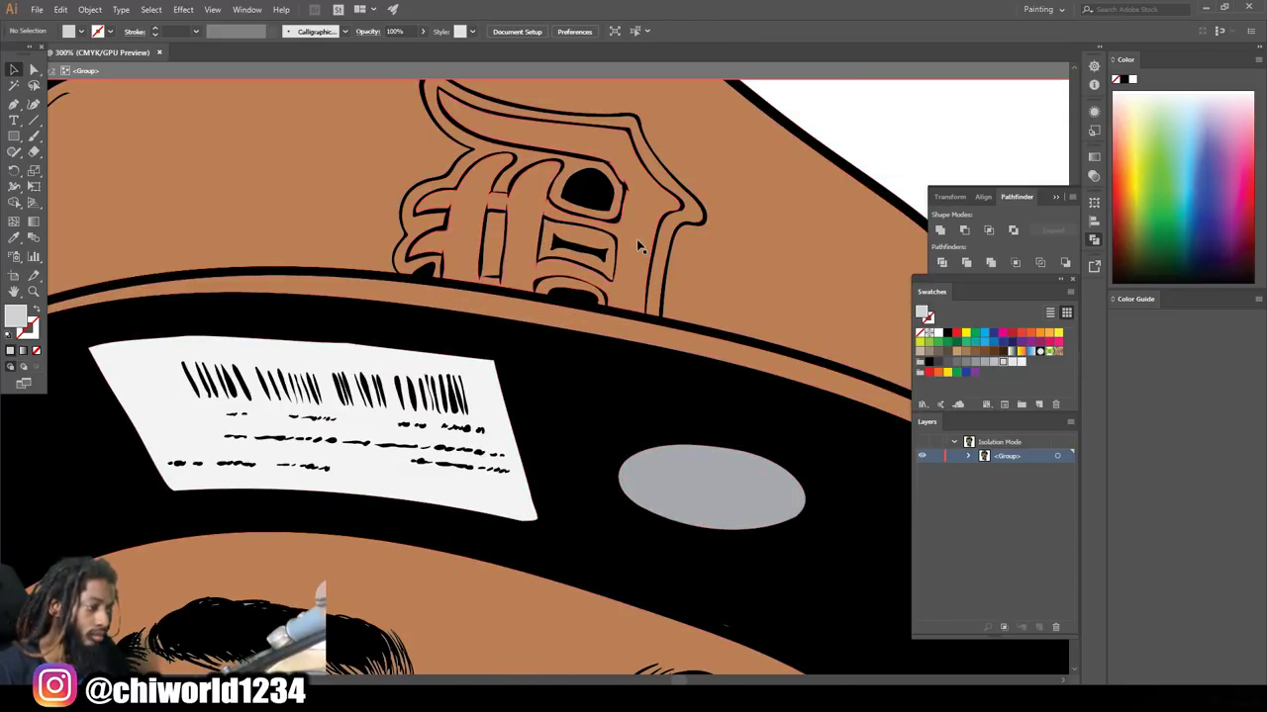
pyautogui.click(636, 241)
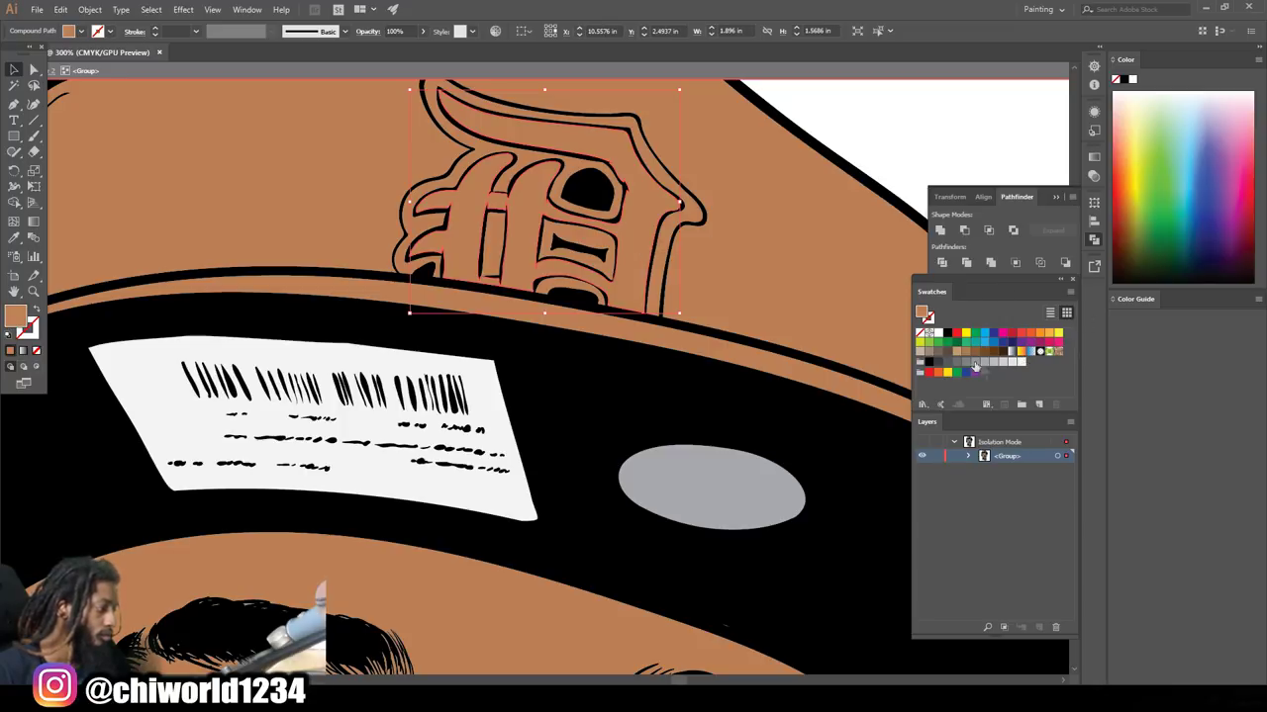
pyautogui.click(938, 363)
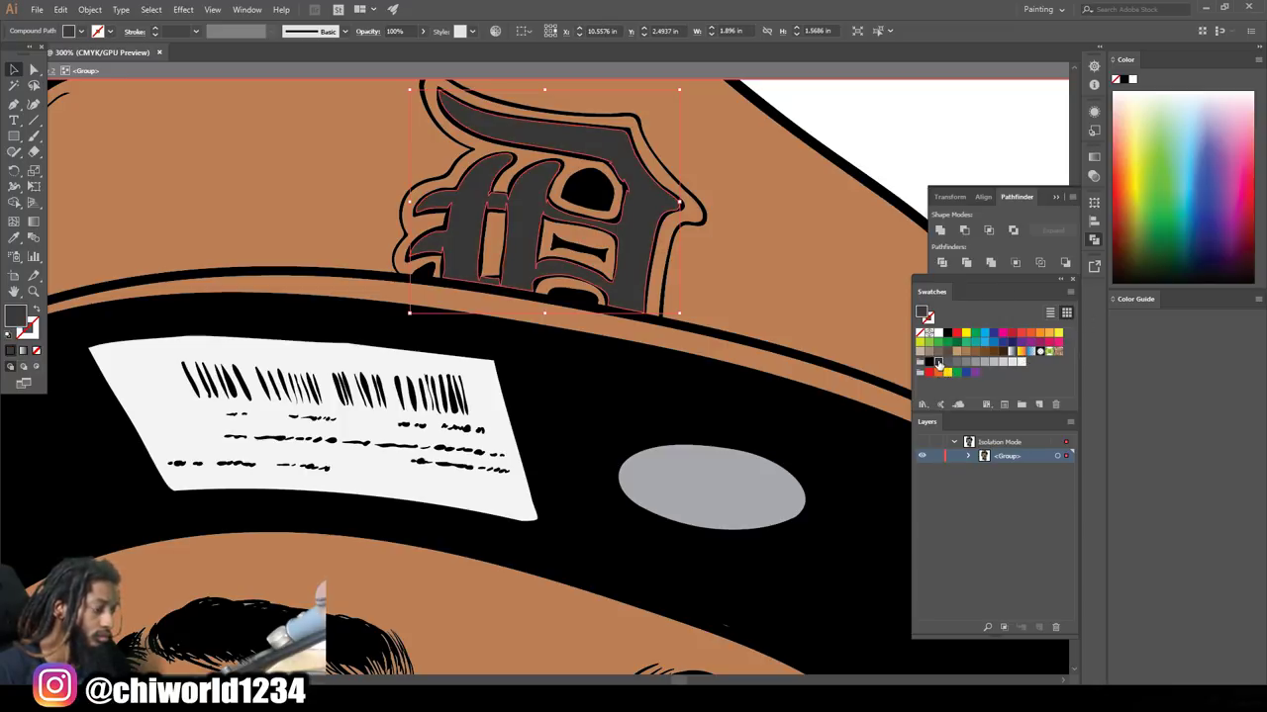
pyautogui.click(803, 288)
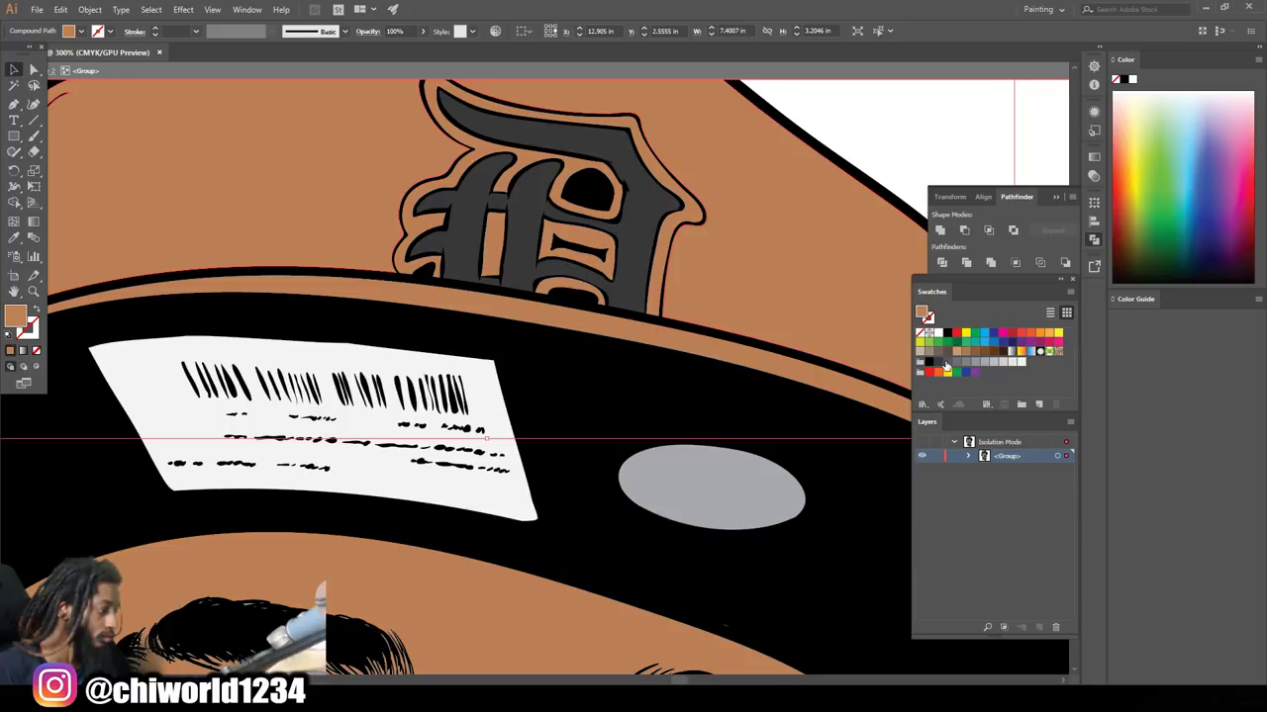
pyautogui.click(938, 365)
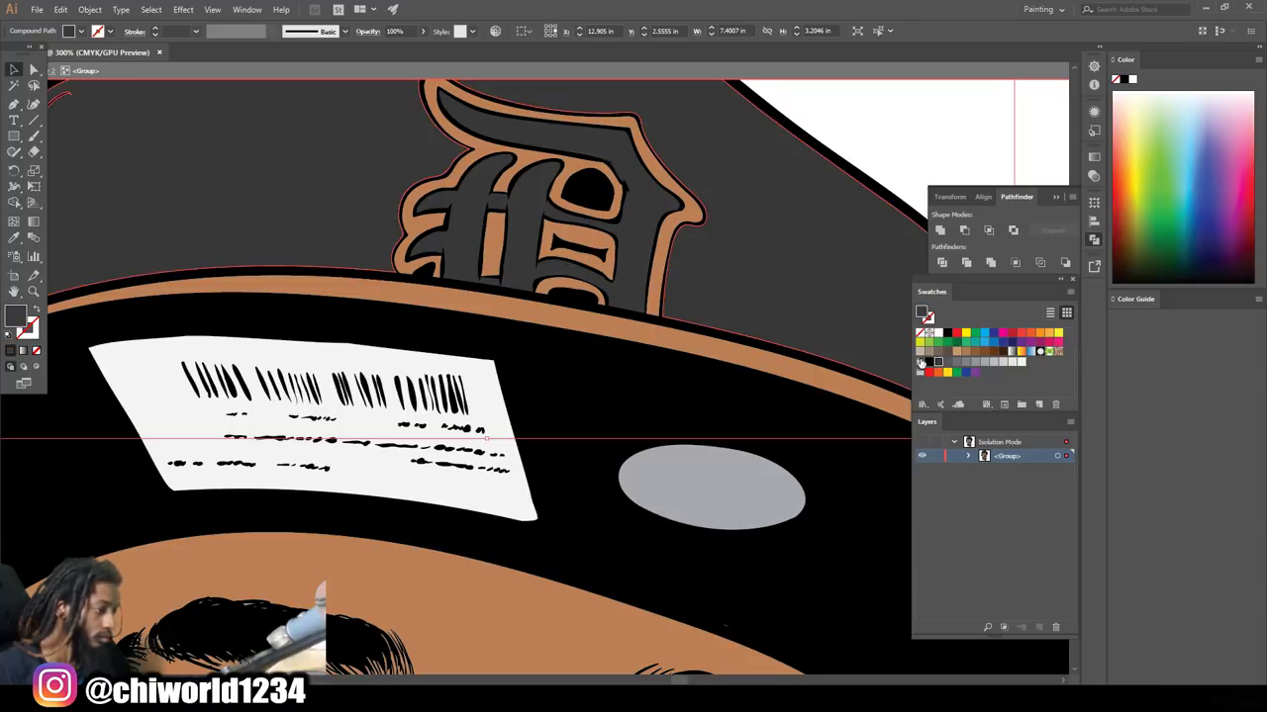
# Fill the tan stripe along the brim a slightly darker grey
pyautogui.click(763, 368)
pyautogui.click(956, 365)
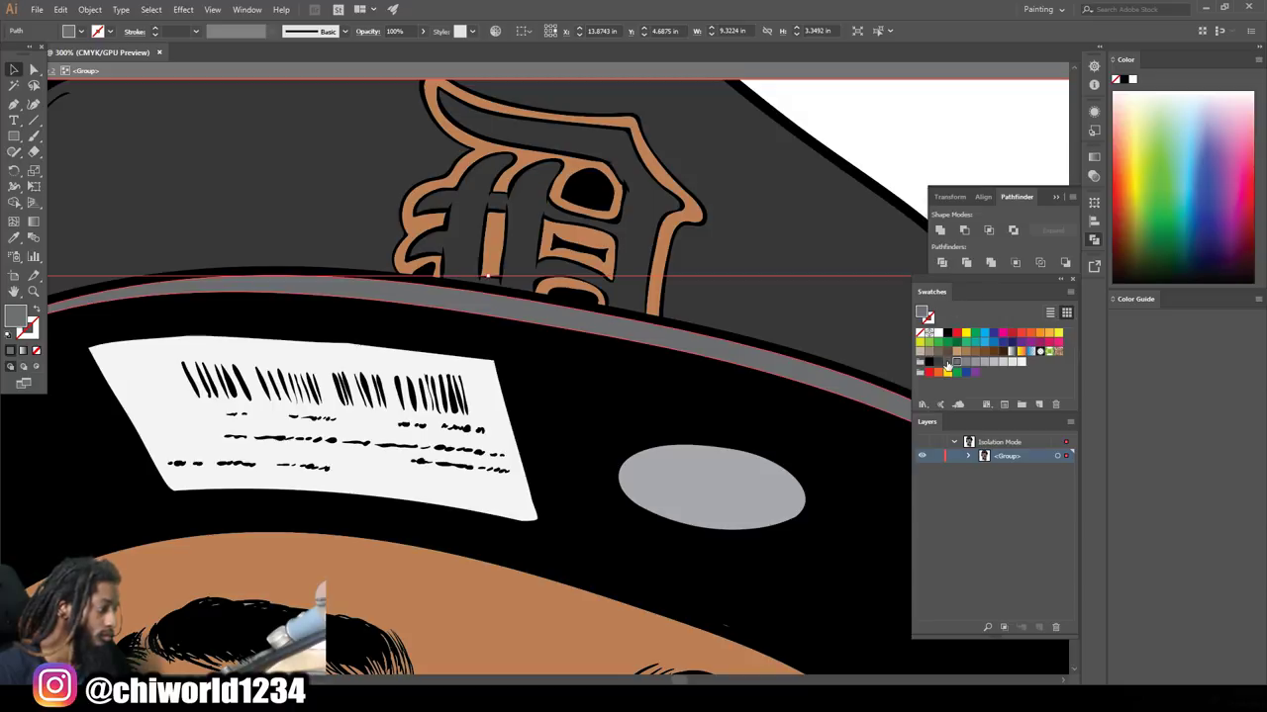
pyautogui.click(947, 363)
pyautogui.hotkey('ctrl', '-')
pyautogui.hotkey('ctrl', '-')
pyautogui.hotkey('ctrl', '-')
pyautogui.hotkey('ctrl', '-')
pyautogui.hotkey('ctrl', '-')
pyautogui.scroll(1, 753, 198)
pyautogui.scroll(3, 540, 381)
pyautogui.scroll(2, 549, 406)
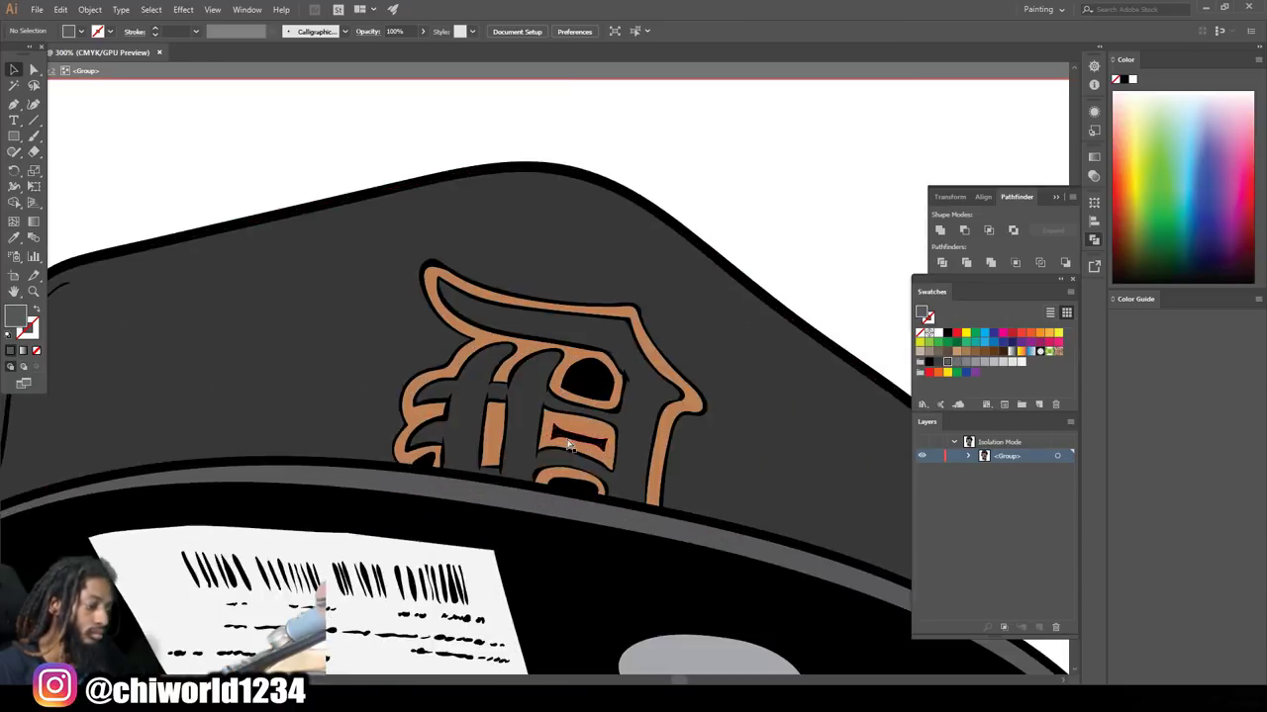
pyautogui.scroll(2, 564, 445)
# Recolour the D logo's outline, lower stripe and i stem light grey
pyautogui.click(569, 470)
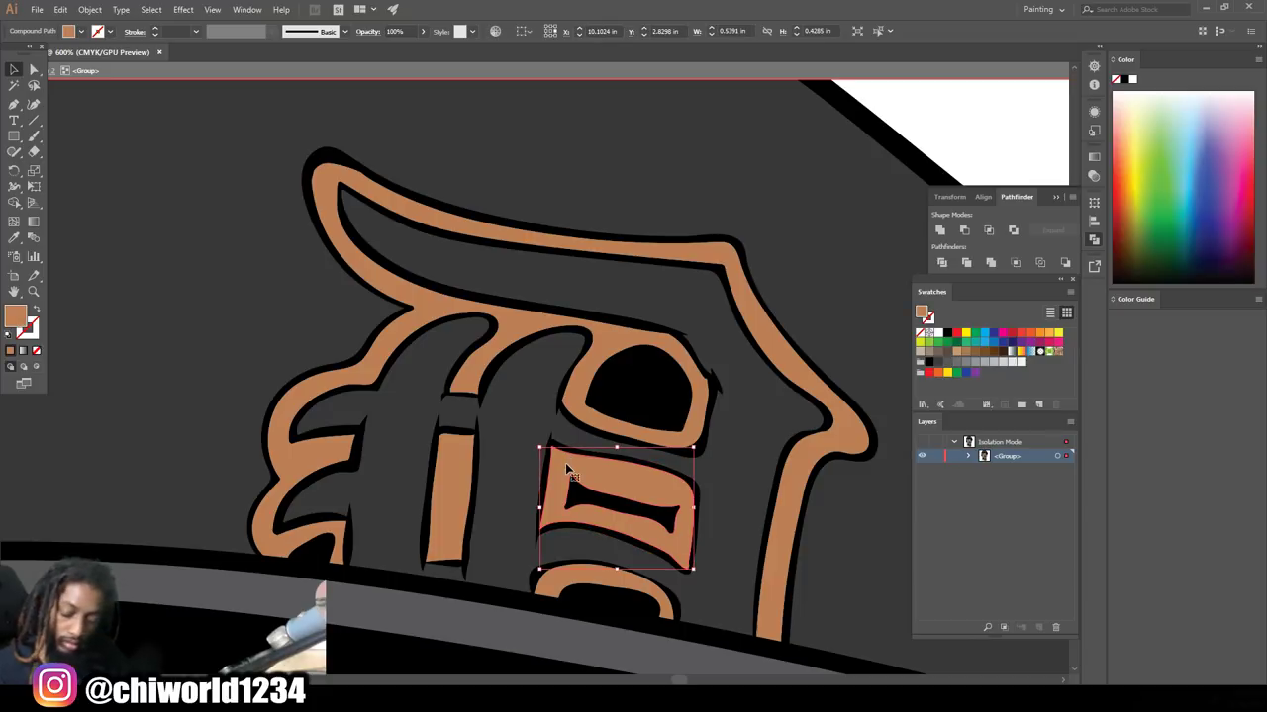
pyautogui.click(574, 392)
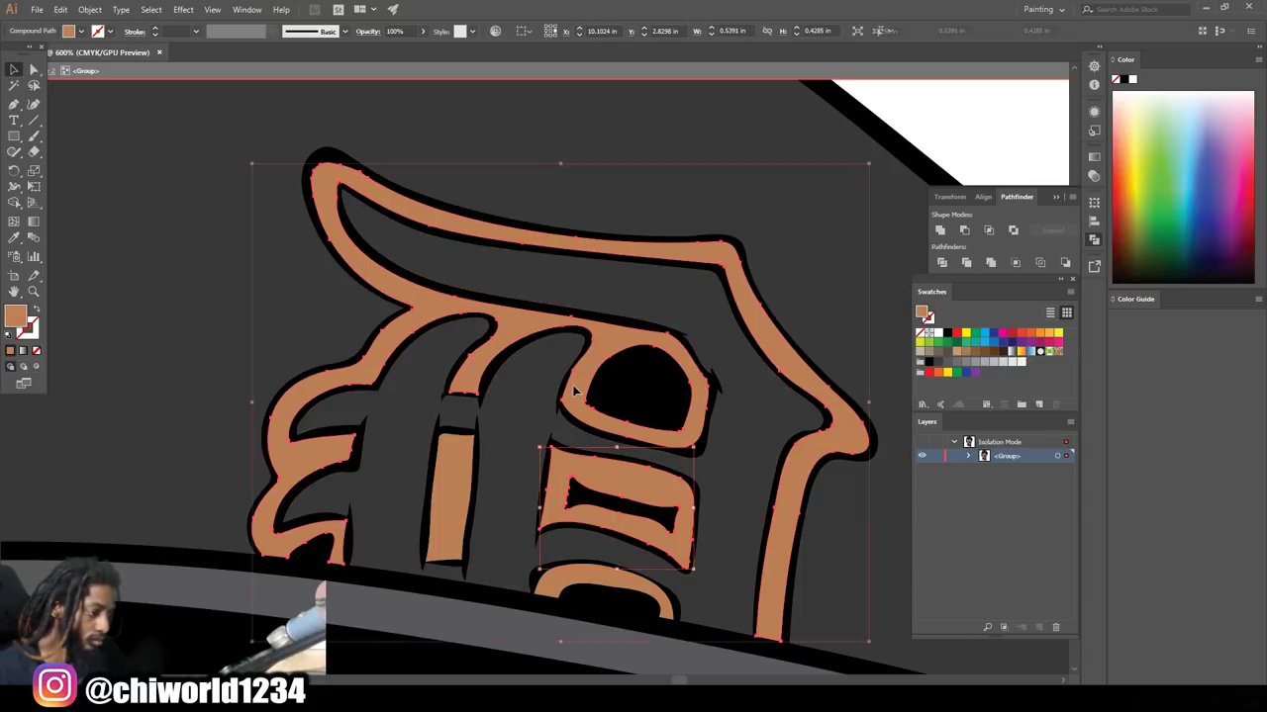
pyautogui.keyDown('shift'); pyautogui.click(452, 488); pyautogui.keyUp('shift')
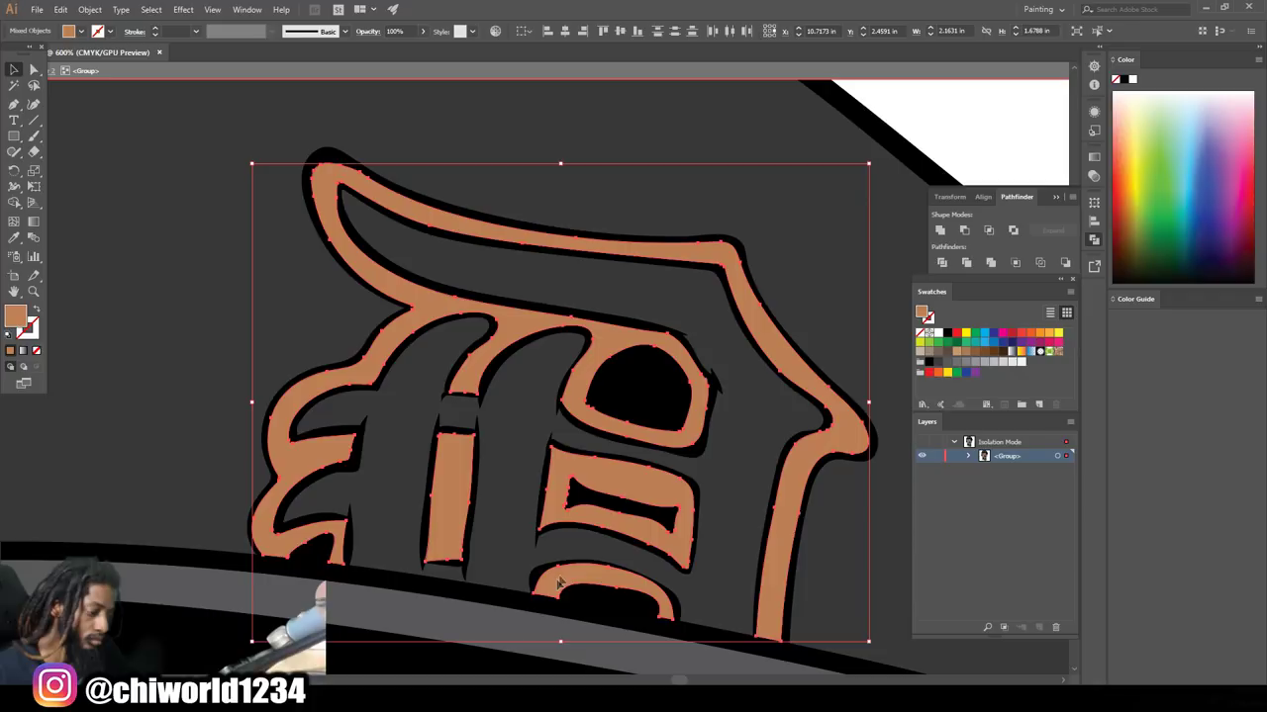
pyautogui.click(1014, 364)
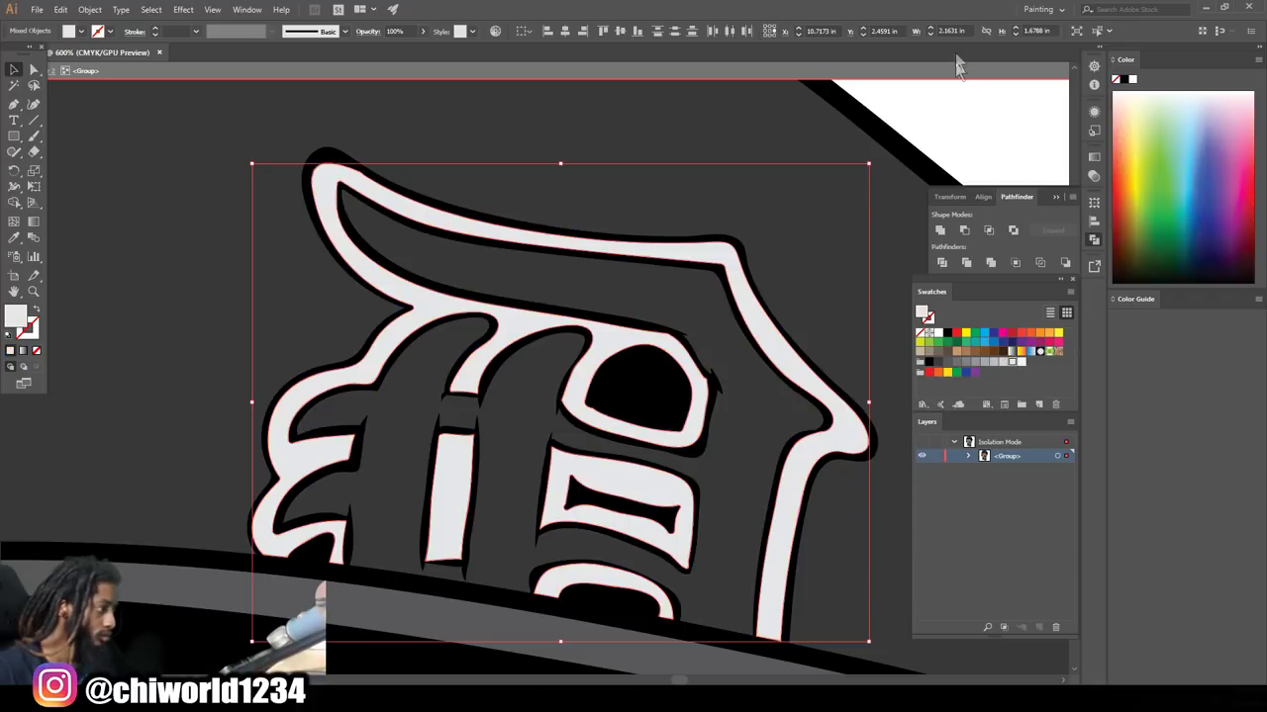
pyautogui.click(964, 114)
pyautogui.scroll(-3, 952, 118)
pyautogui.scroll(-3, 837, 161)
pyautogui.scroll(-2, 662, 241)
pyautogui.scroll(-1, 636, 262)
pyautogui.scroll(-1, 637, 262)
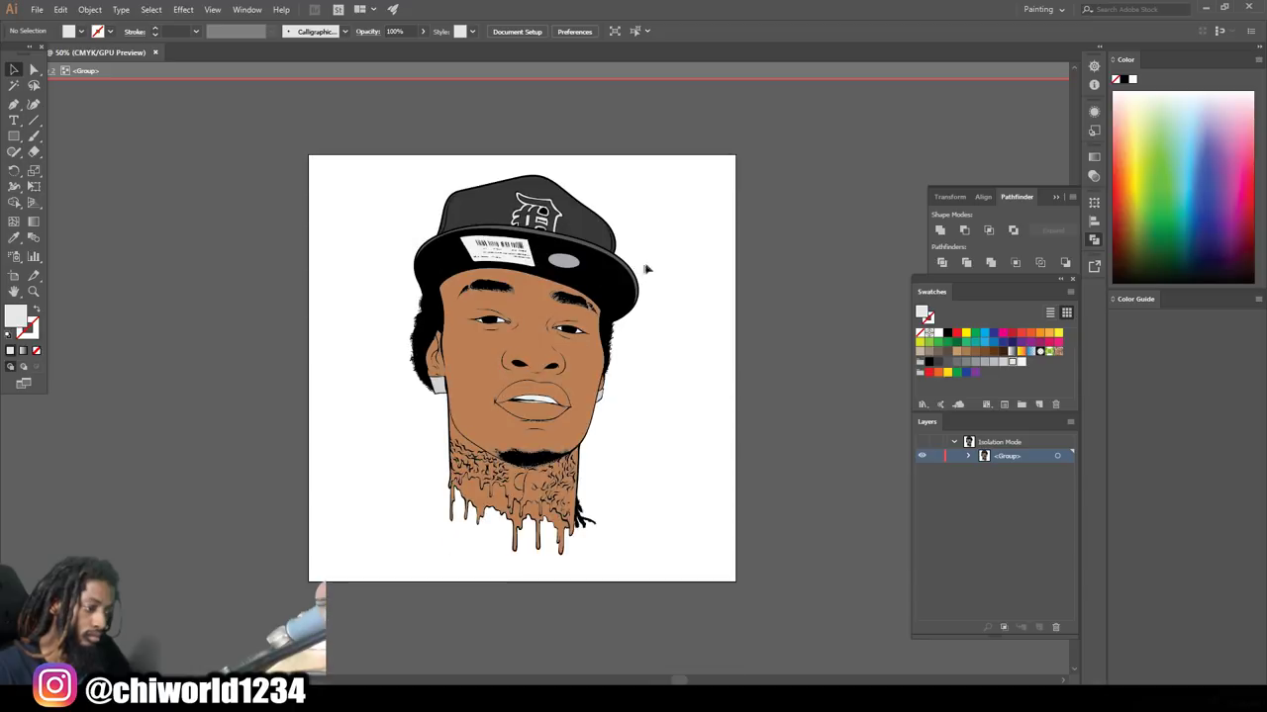
# Select the small inner-corner shapes of both eyes together
pyautogui.scroll(1, 645, 268)
pyautogui.scroll(2, 695, 260)
pyautogui.scroll(1, 656, 367)
pyautogui.scroll(2, 572, 422)
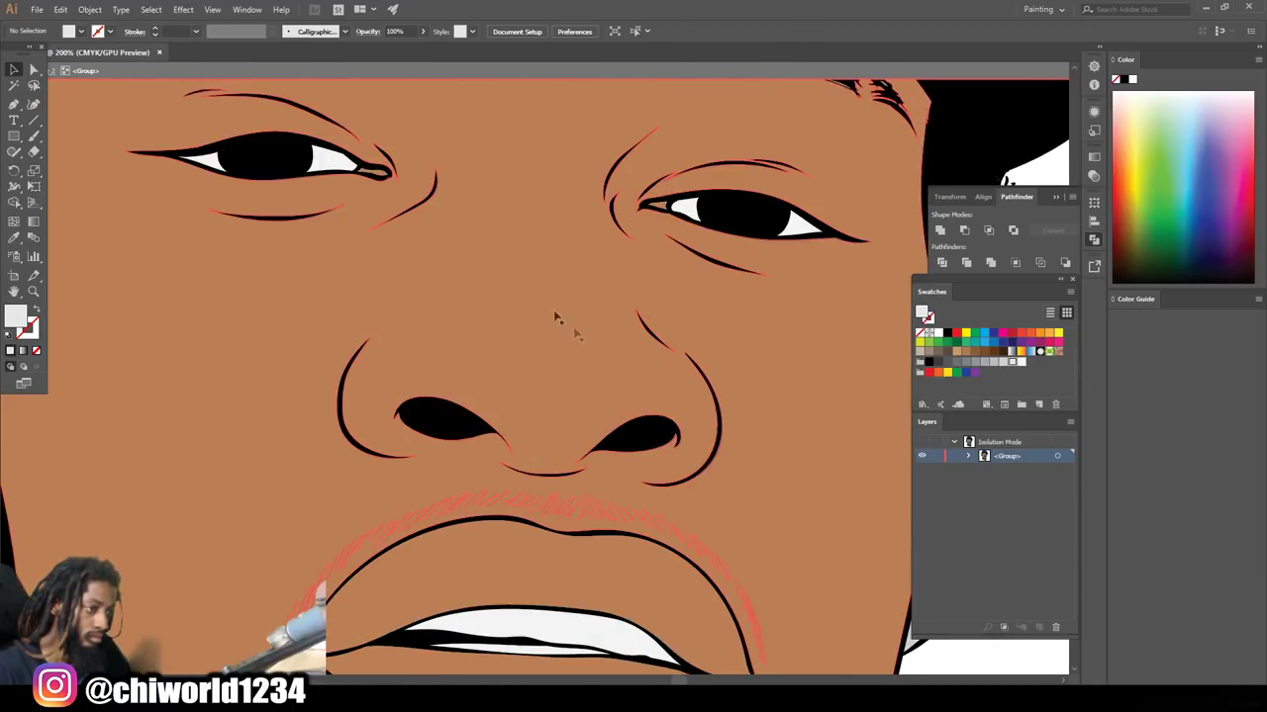
pyautogui.click(389, 181)
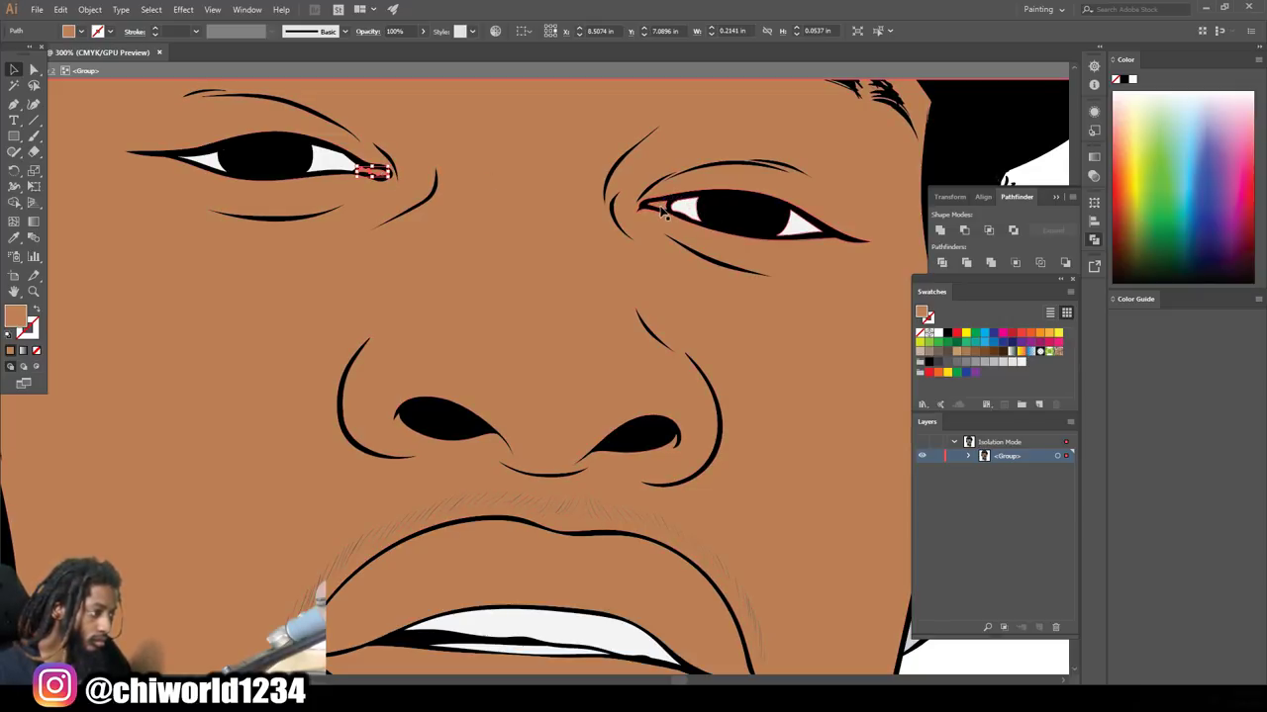
pyautogui.keyDown('shift'); pyautogui.click(665, 211); pyautogui.keyUp('shift')
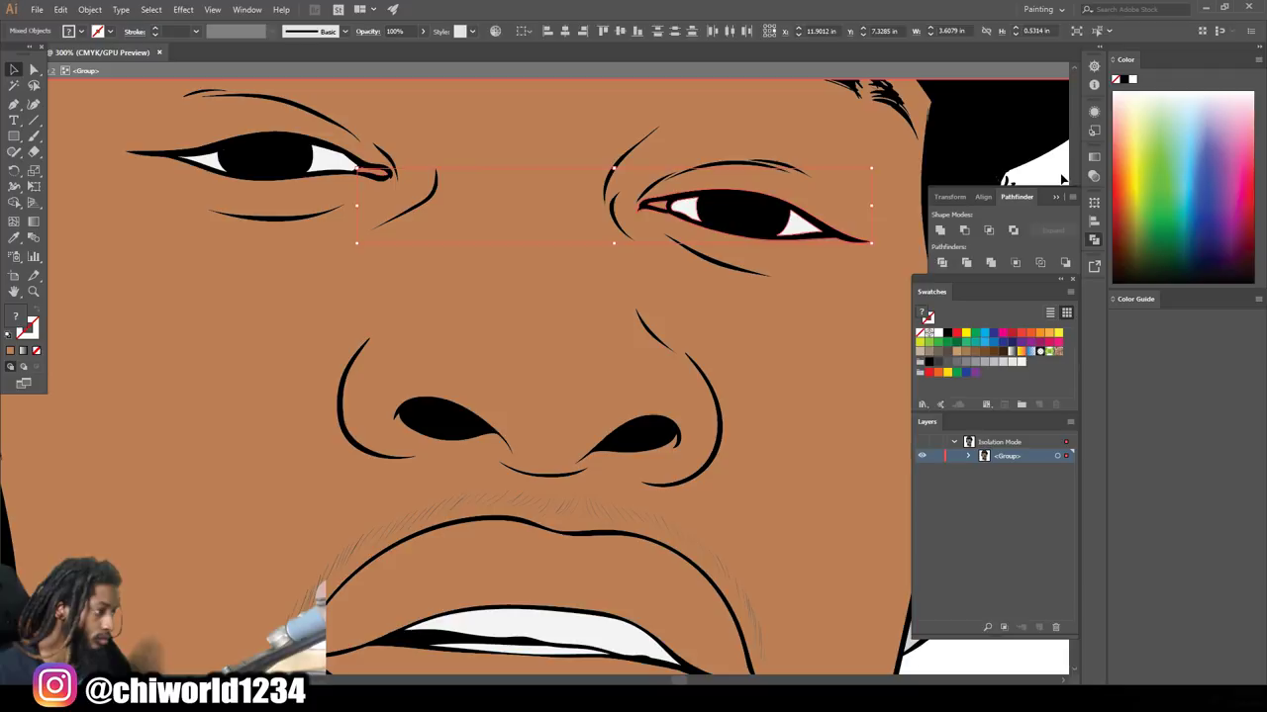
pyautogui.click(1062, 179)
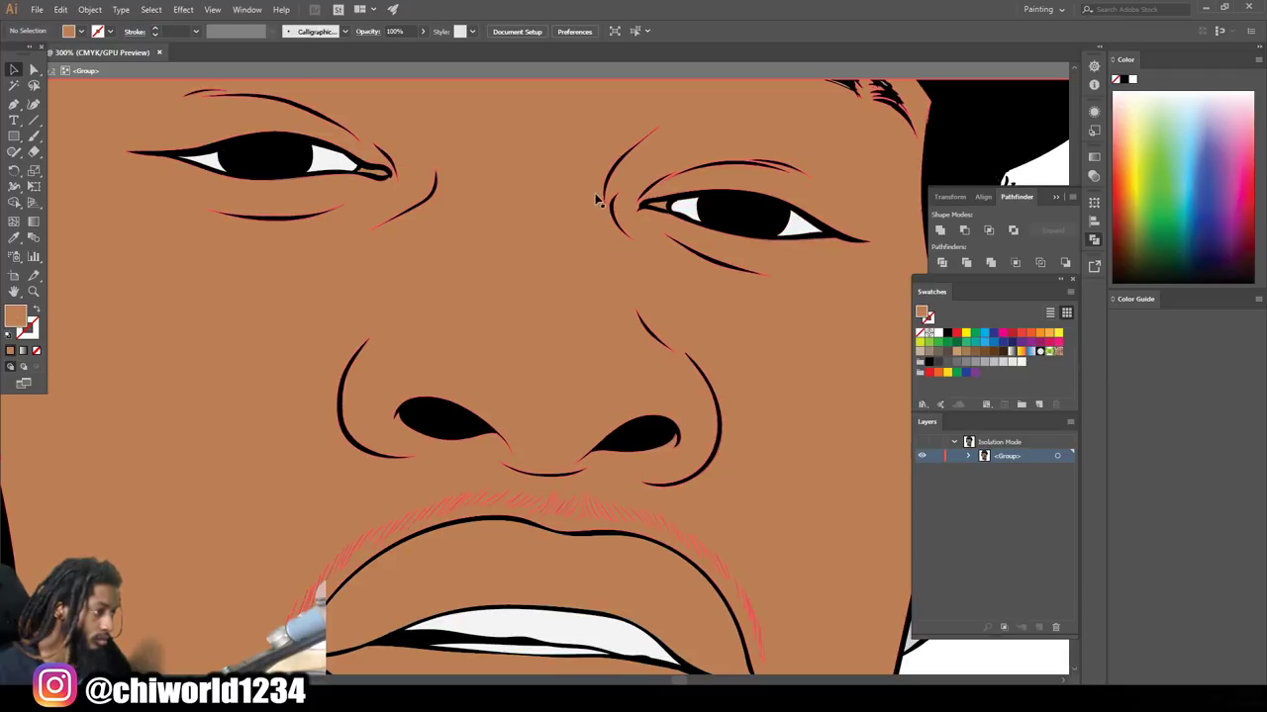
pyautogui.click(661, 209)
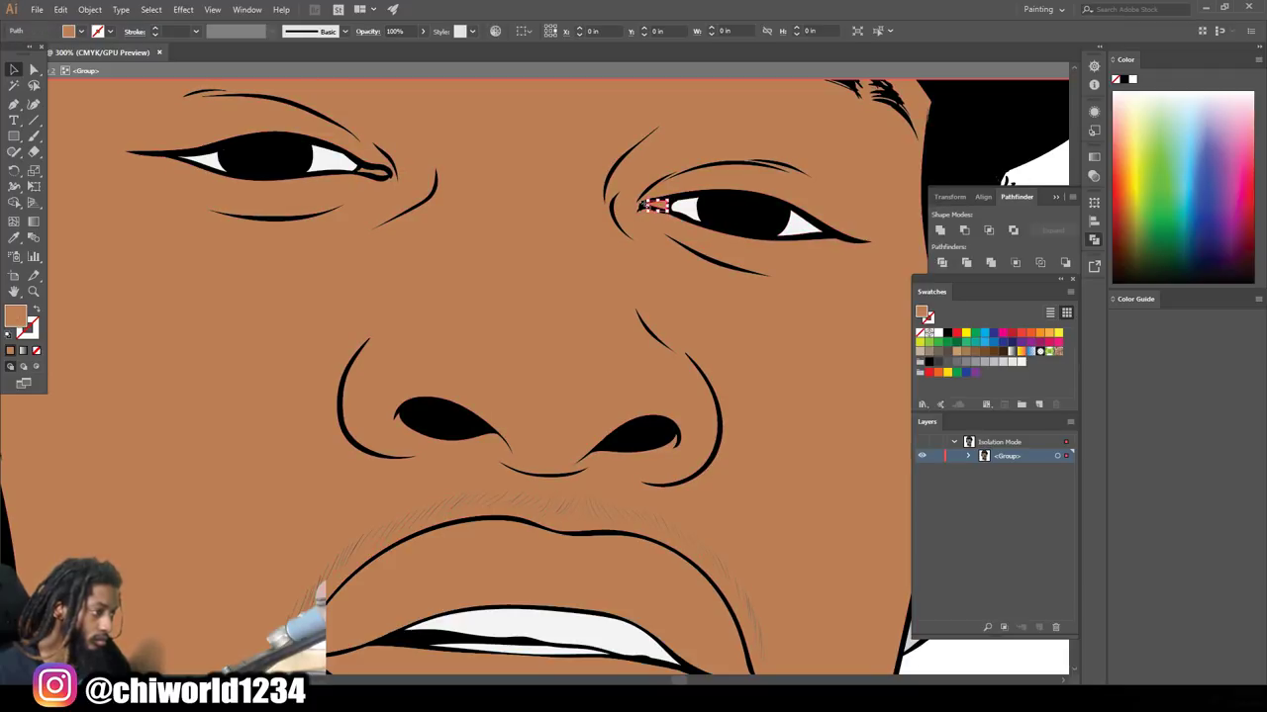
pyautogui.keyDown('shift'); pyautogui.click(379, 174); pyautogui.keyUp('shift')
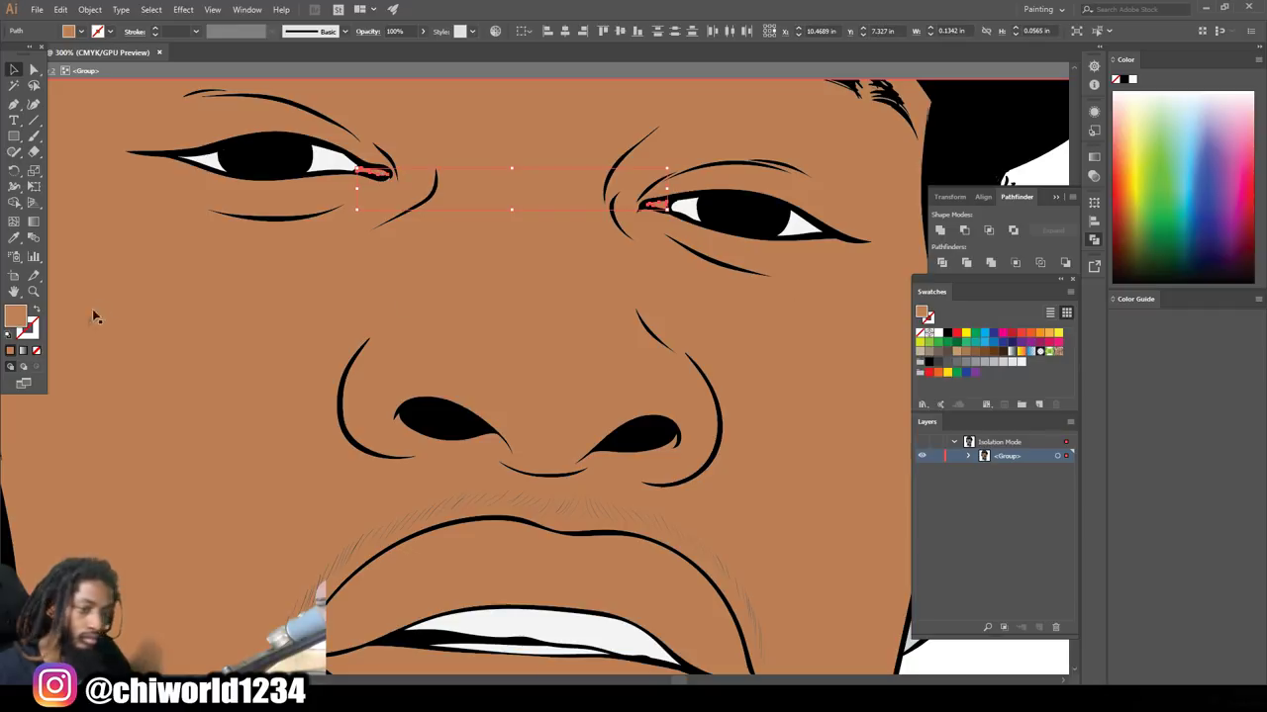
# Give the eye-corner shapes a soft pink fill from the Color Picker
pyautogui.doubleClick(19, 317)
pyautogui.moveTo(996, 564); pyautogui.dragTo(995, 507)
pyautogui.moveTo(911, 533); pyautogui.dragTo(891, 539)
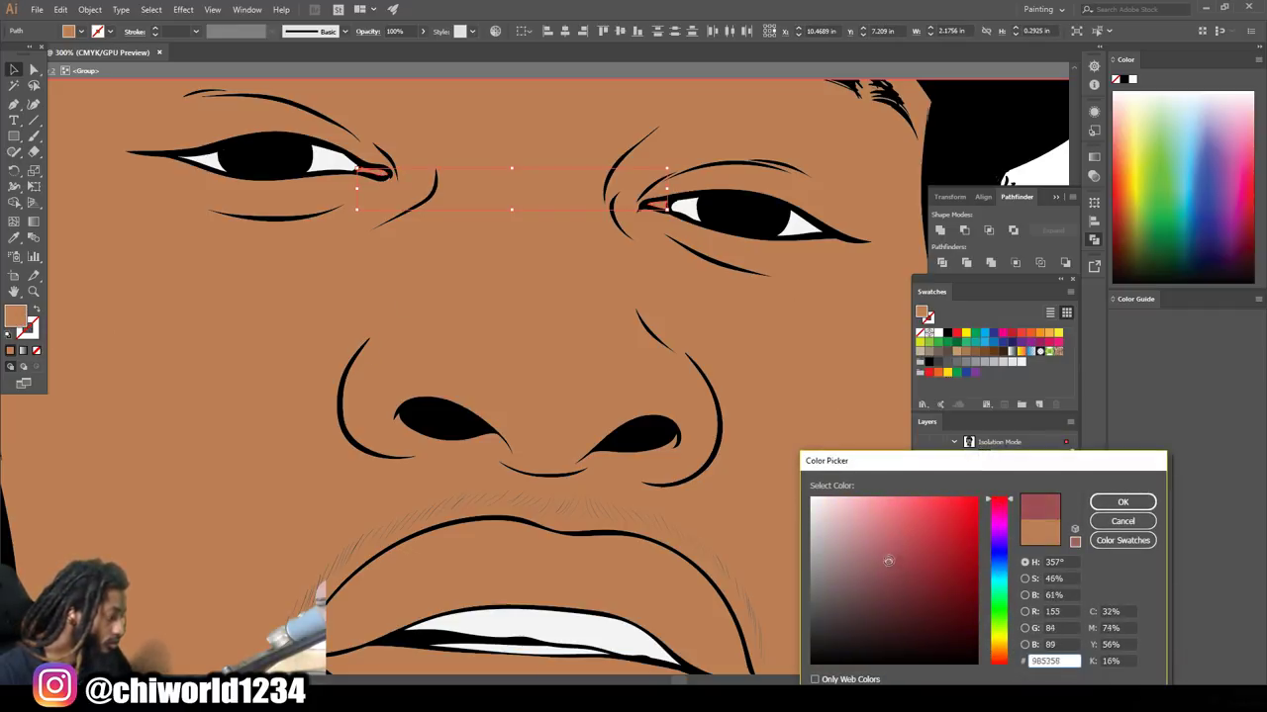
pyautogui.moveTo(891, 540); pyautogui.dragTo(879, 529)
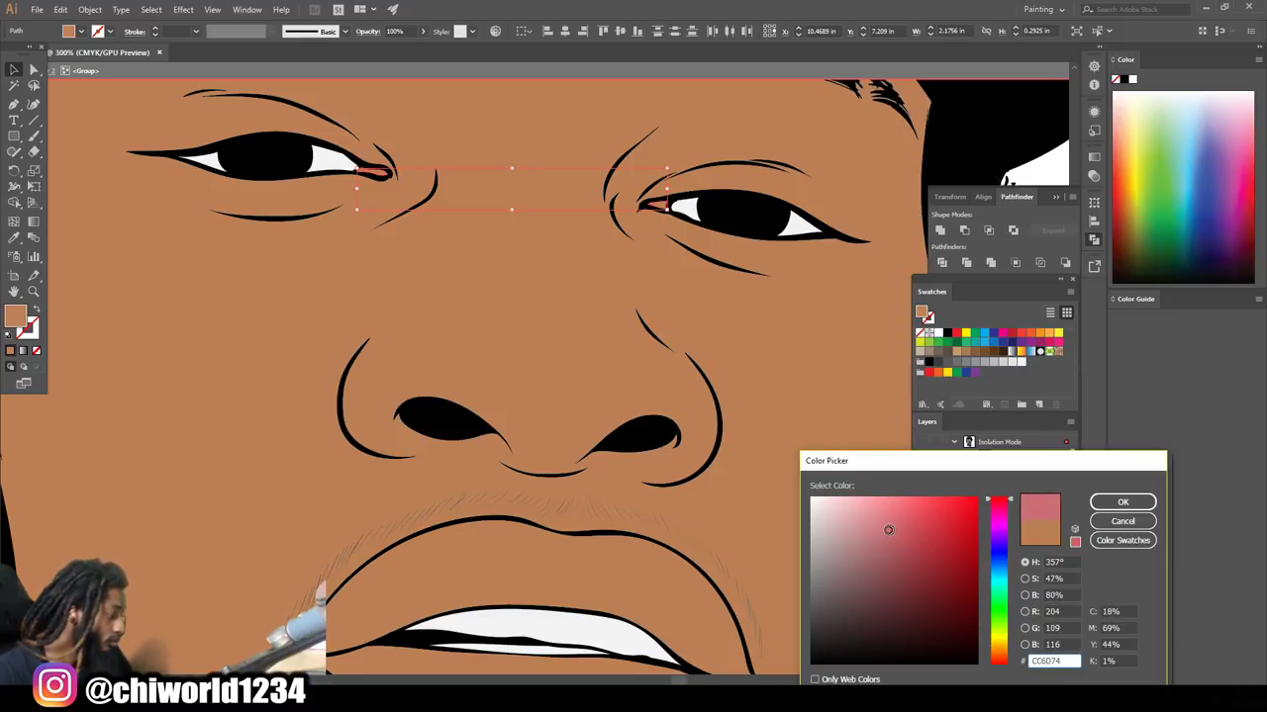
pyautogui.click(1122, 502)
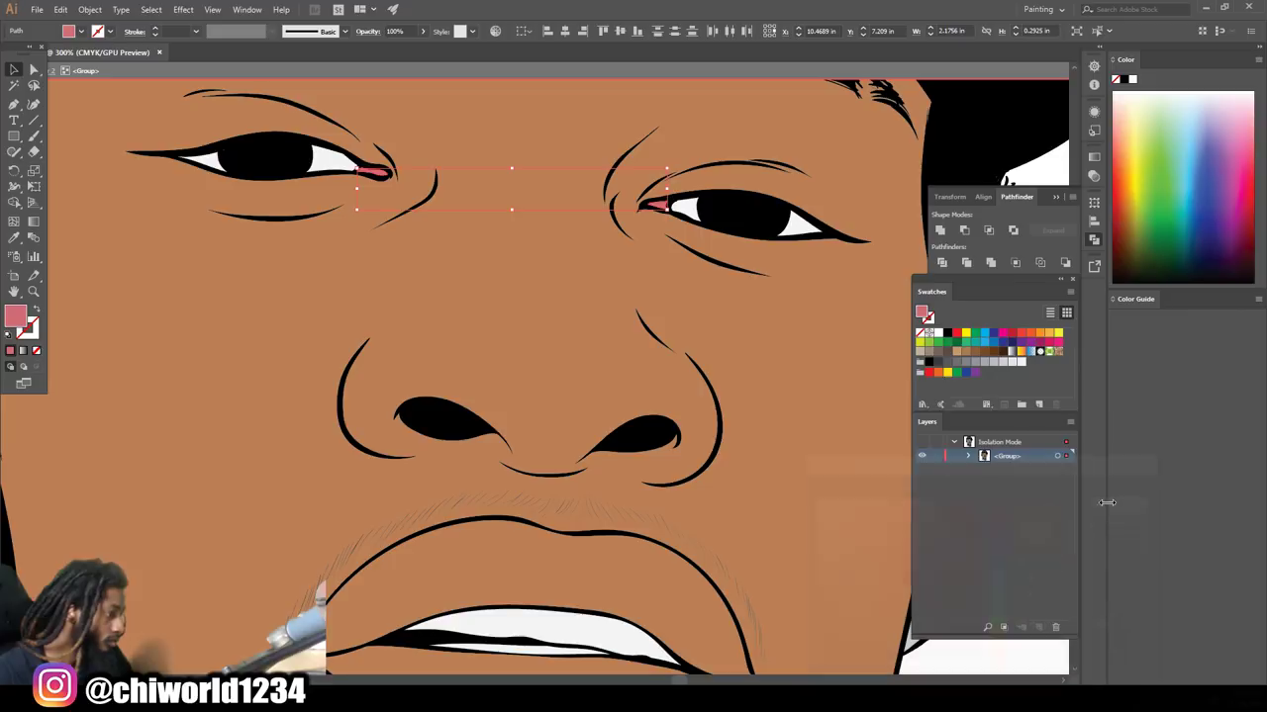
pyautogui.hotkey('ctrl', 'shift', 'a')
pyautogui.hotkey('ctrl', '-')
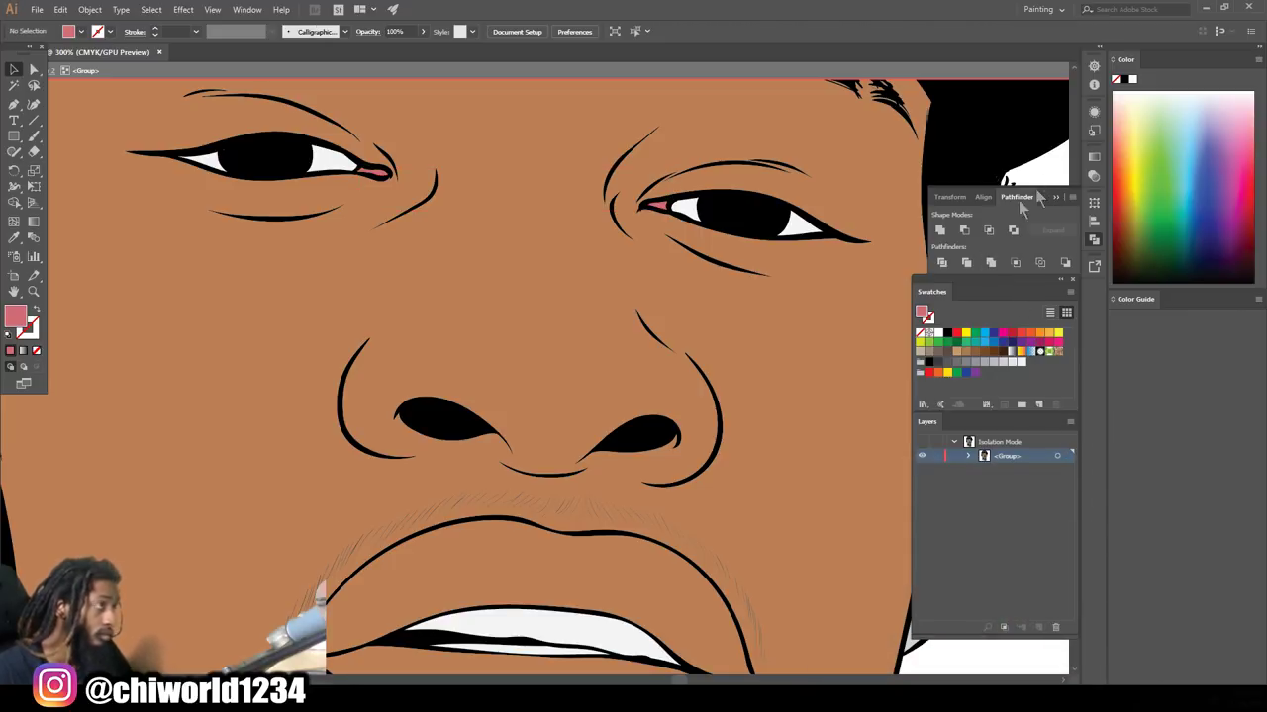
pyautogui.hotkey('ctrl', '-')
pyautogui.hotkey('ctrl', '-')
pyautogui.scroll(1, 753, 414)
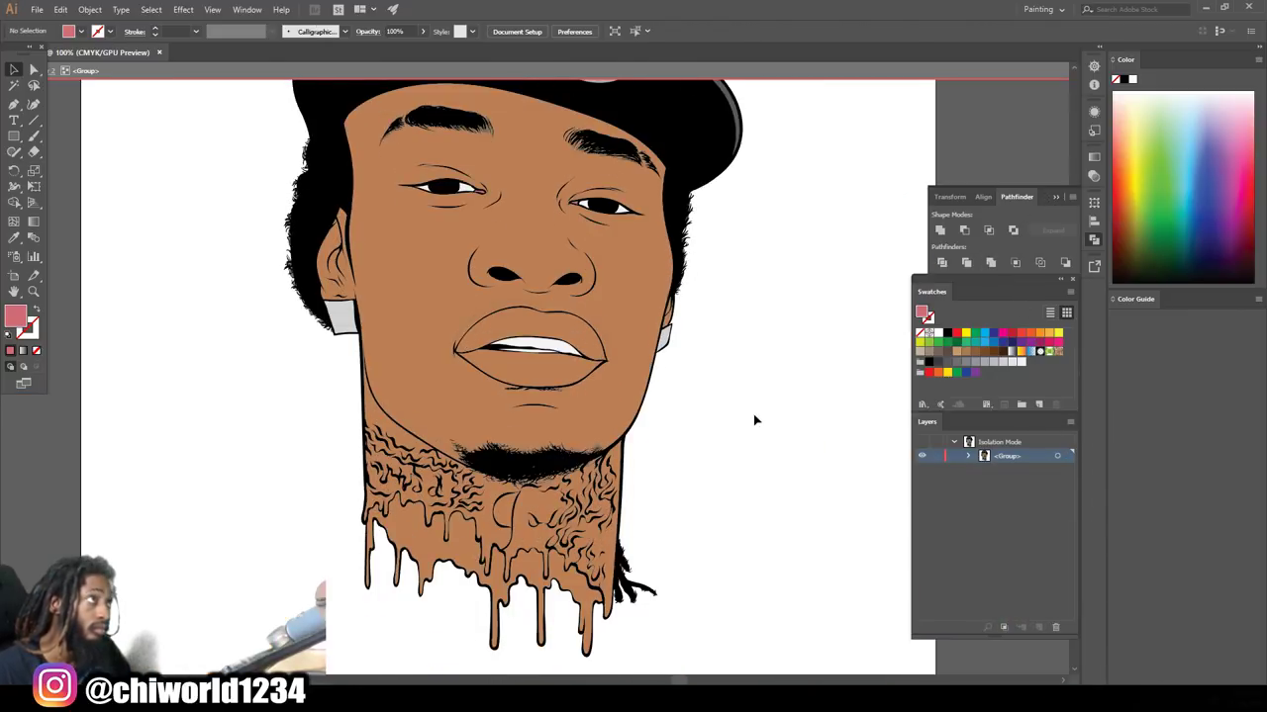
# Fill the upper lip with a dark brownish-red
pyautogui.scroll(1, 721, 425)
pyautogui.scroll(1, 633, 396)
pyautogui.scroll(1, 596, 290)
pyautogui.click(601, 254)
pyautogui.doubleClick(15, 317)
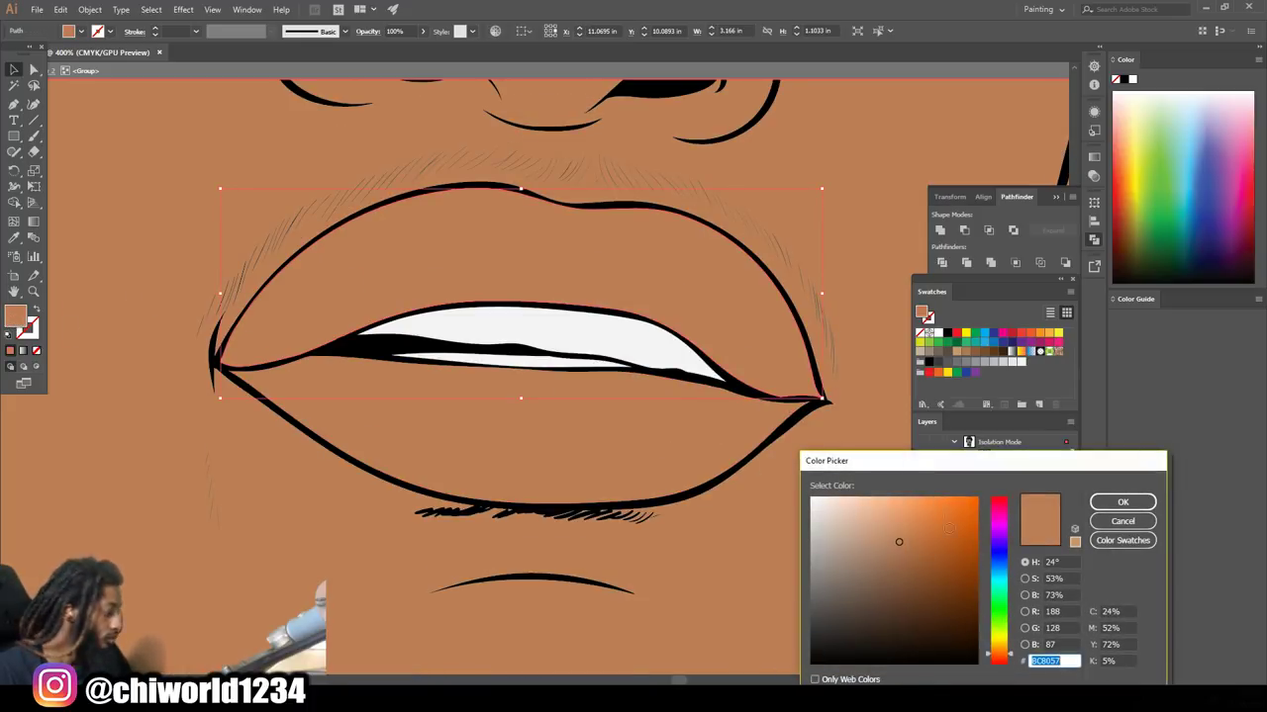
pyautogui.moveTo(994, 655); pyautogui.dragTo(995, 666)
pyautogui.moveTo(928, 558); pyautogui.dragTo(896, 563)
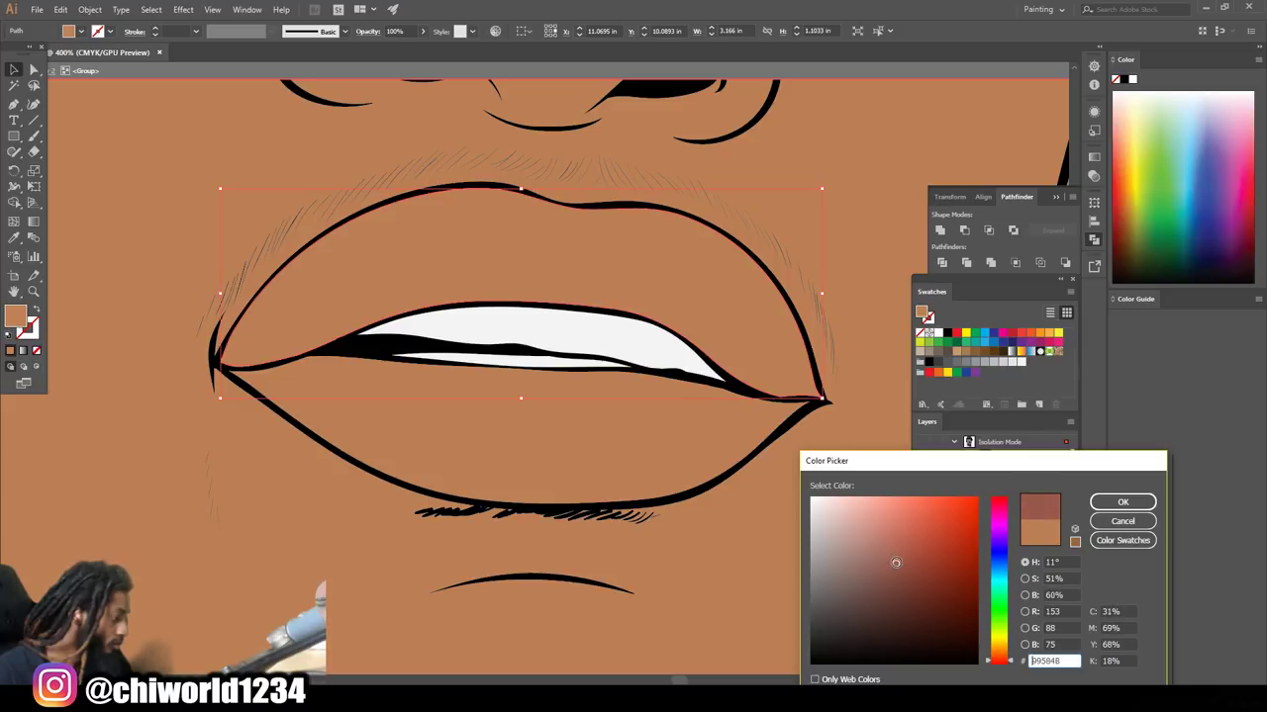
pyautogui.click(1122, 503)
# Fill the lower lip with a light pink
pyautogui.click(534, 457)
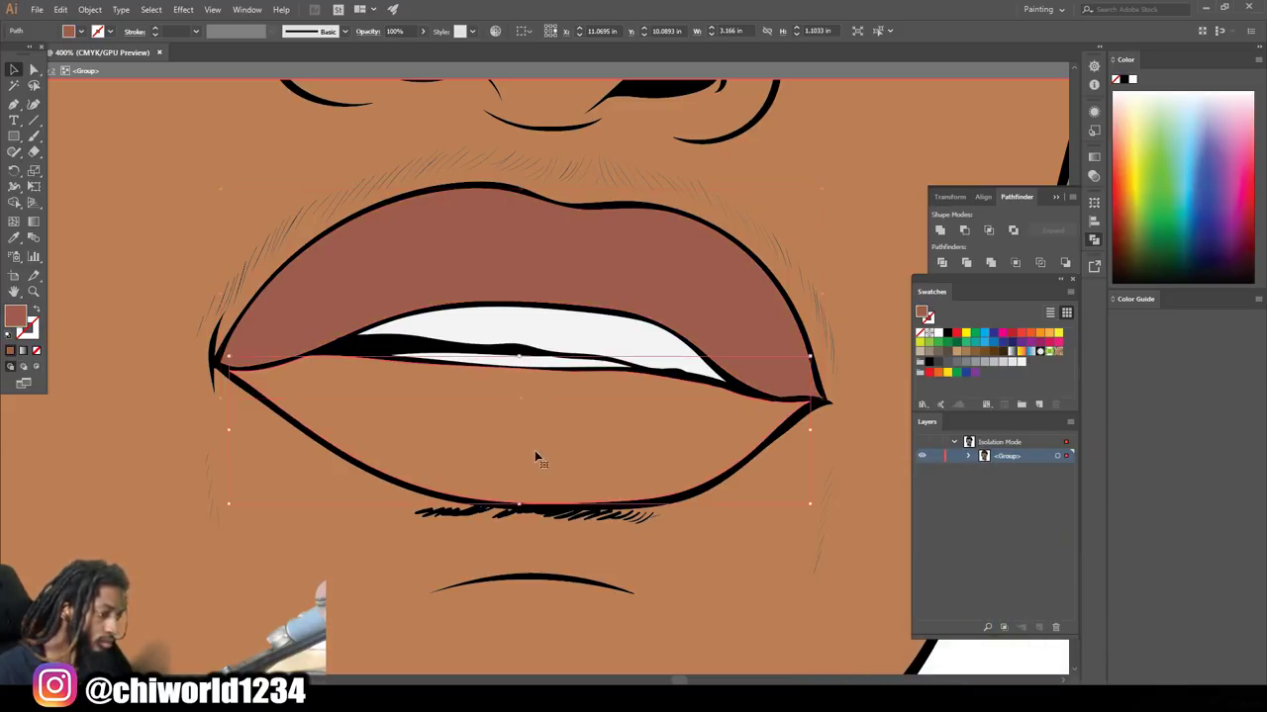
pyautogui.doubleClick(14, 318)
pyautogui.click(991, 661)
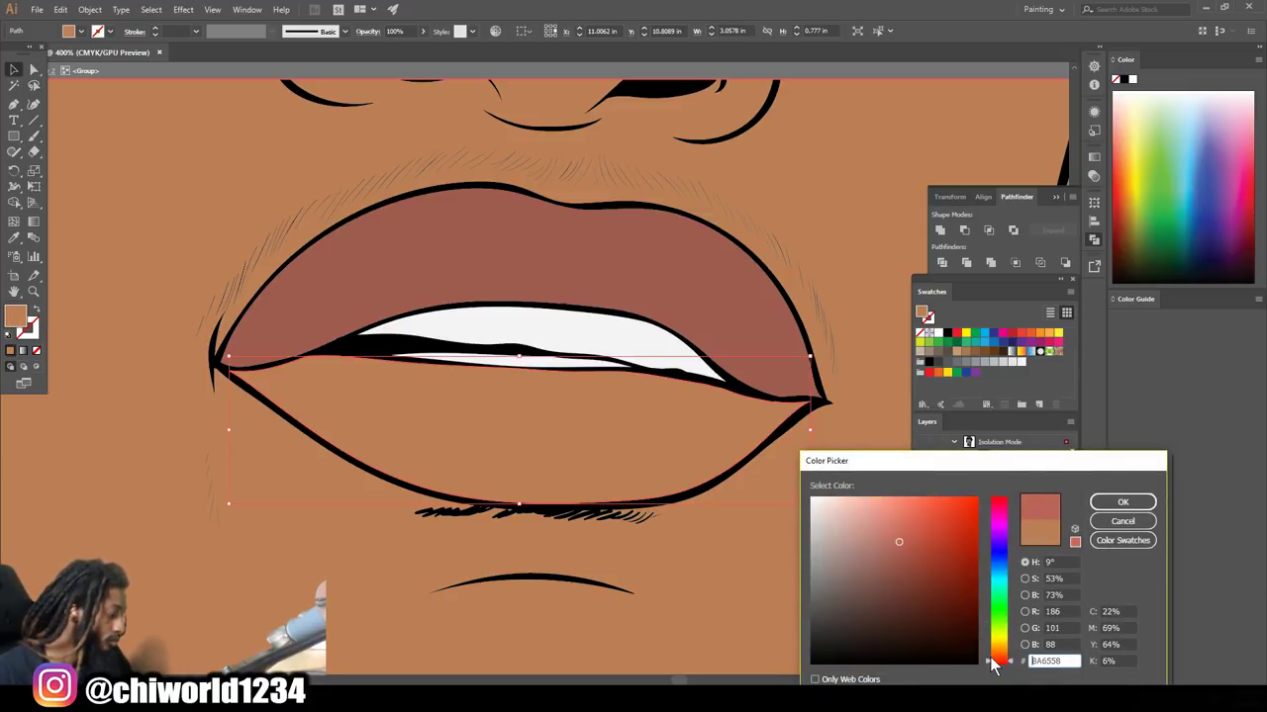
pyautogui.moveTo(876, 539); pyautogui.dragTo(869, 516)
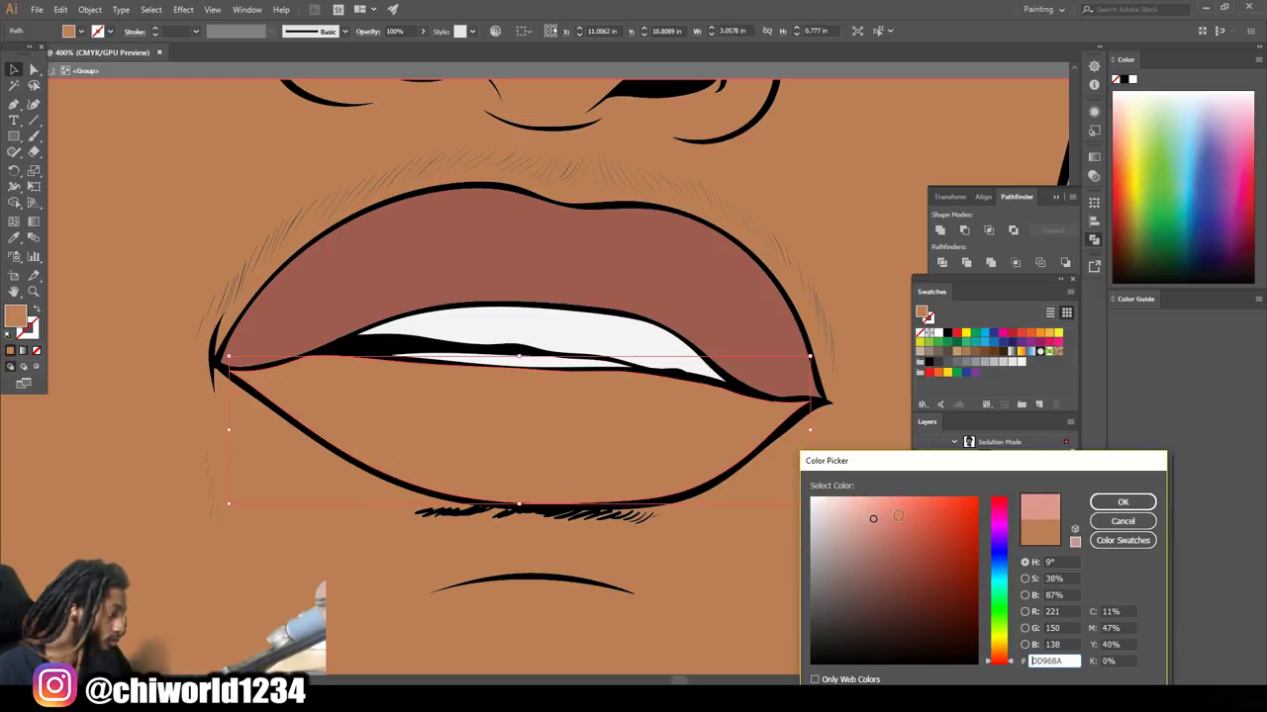
pyautogui.click(1122, 502)
# Rework the upper lip into a darker, warmer brown
pyautogui.hotkey('ctrl', '-')
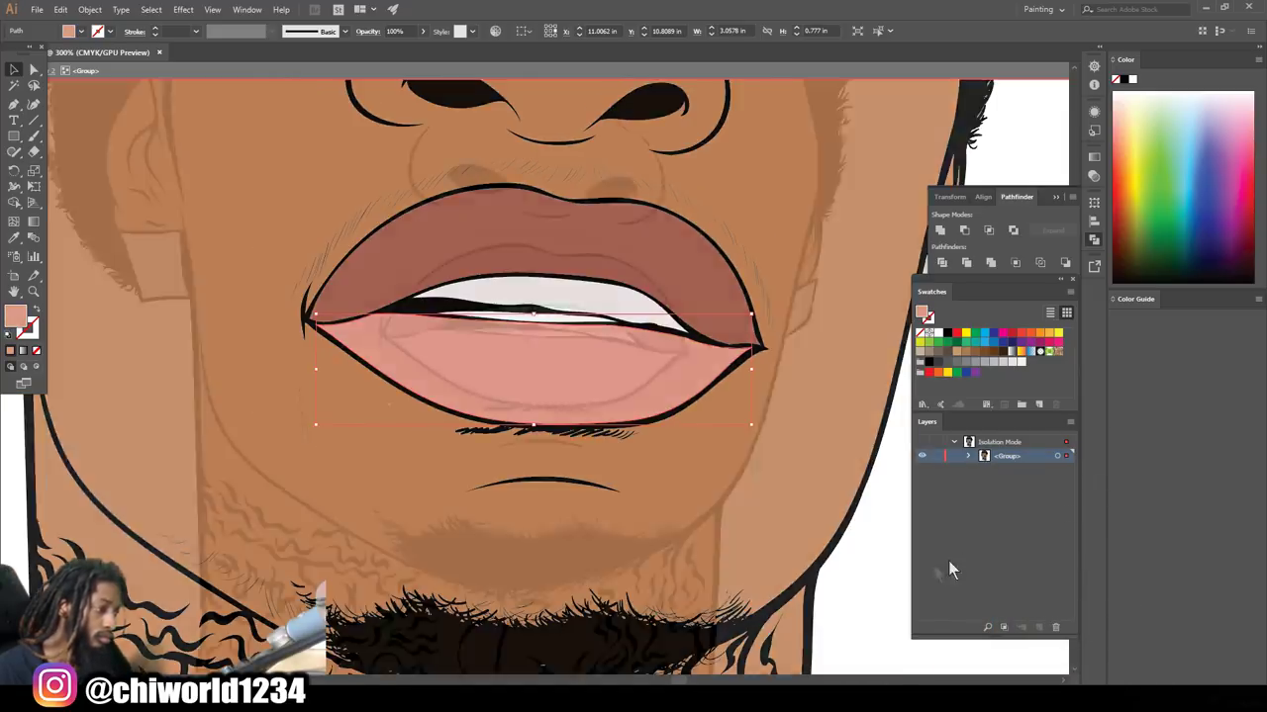
pyautogui.hotkey('ctrl', '0')
pyautogui.hotkey('ctrl', 'shift', 'a')
pyautogui.hotkey('ctrl', '+')
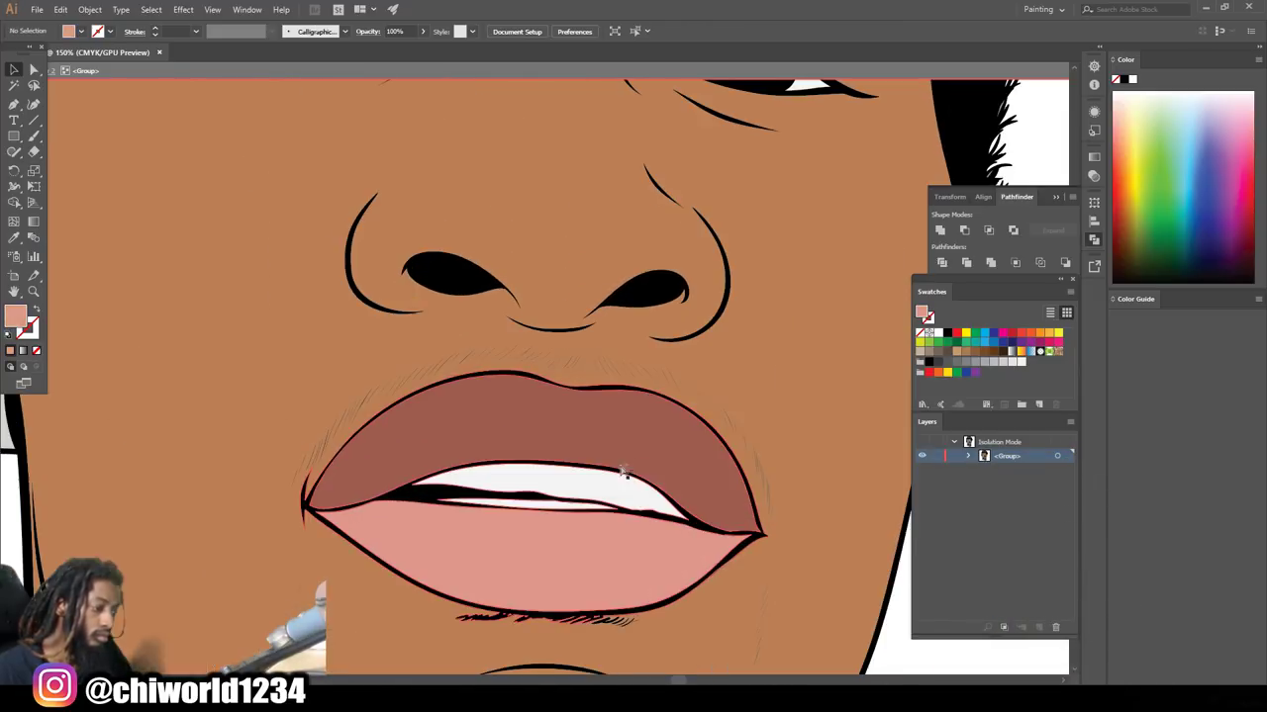
pyautogui.click(622, 439)
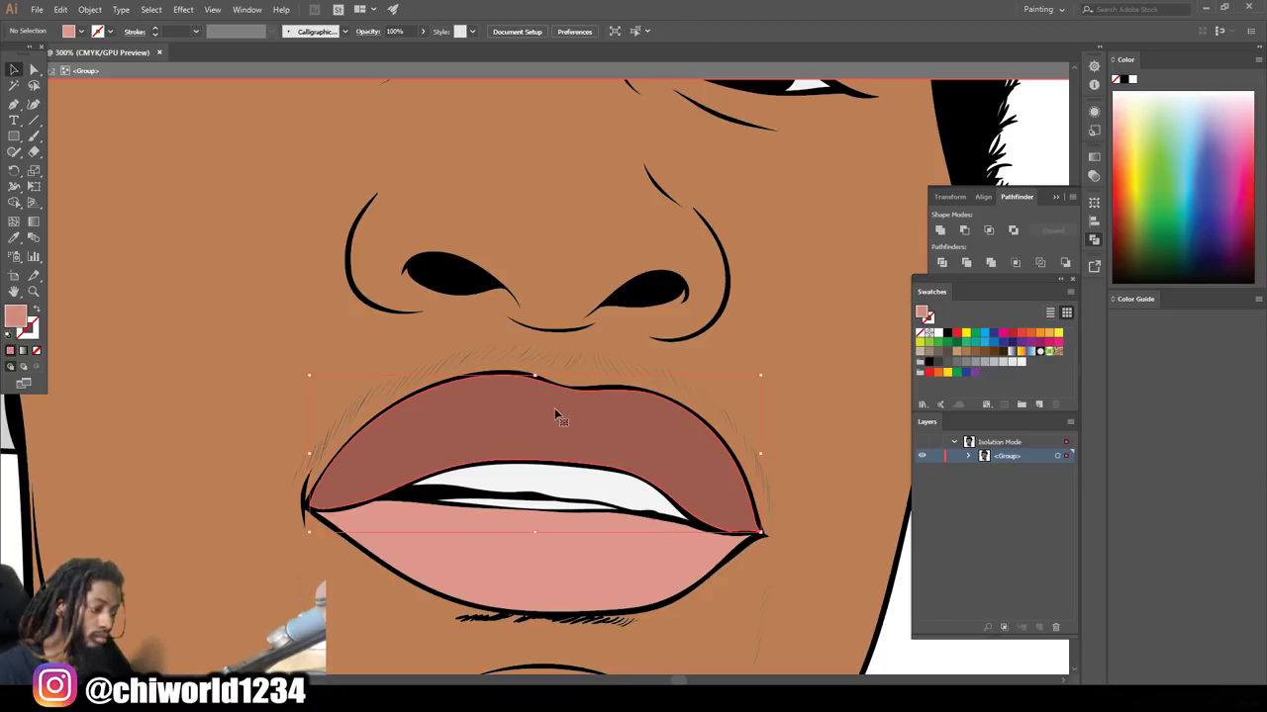
pyautogui.doubleClick(15, 316)
pyautogui.moveTo(884, 552); pyautogui.dragTo(878, 564)
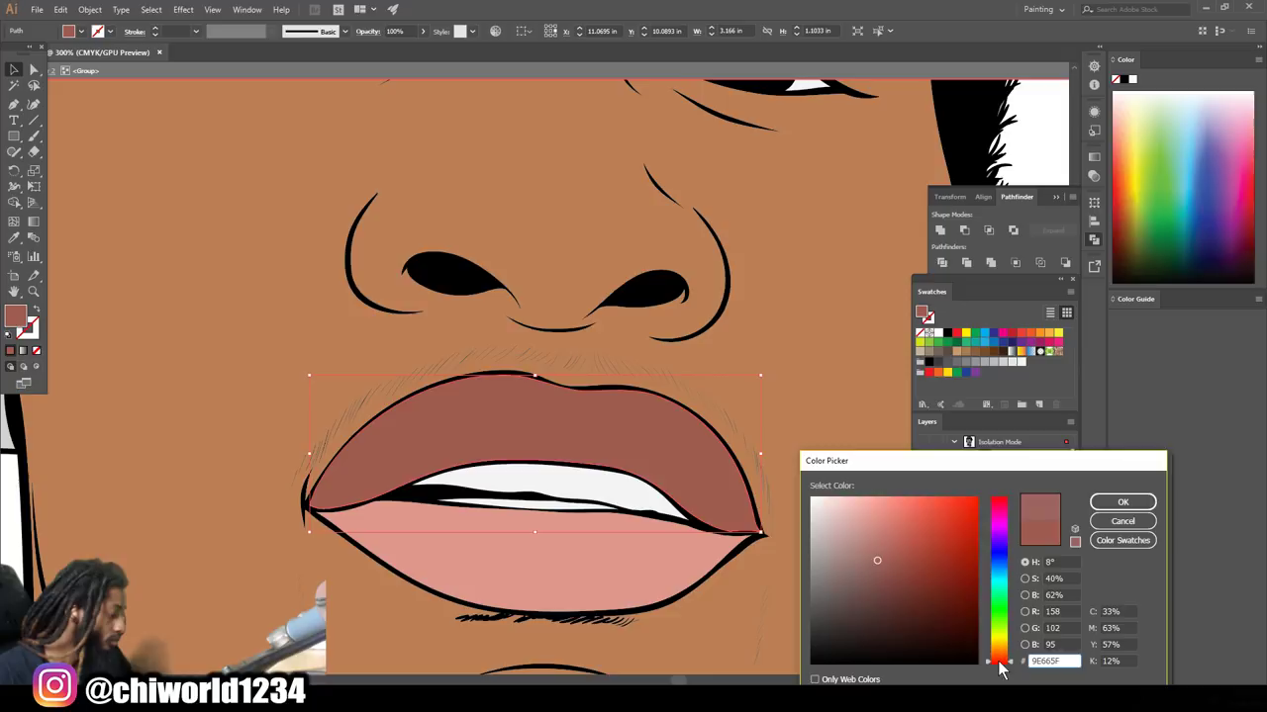
pyautogui.moveTo(1001, 671); pyautogui.dragTo(999, 665)
pyautogui.moveTo(879, 576); pyautogui.dragTo(886, 574)
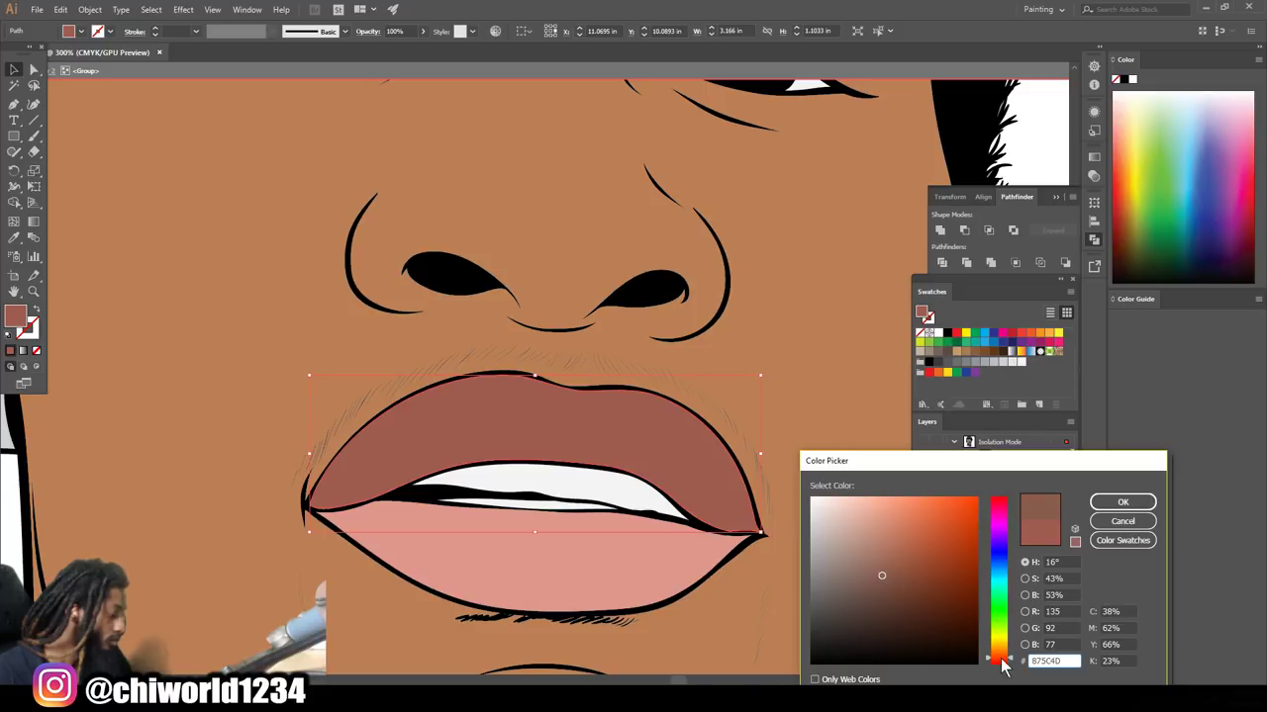
pyautogui.moveTo(1002, 661); pyautogui.dragTo(1001, 664)
pyautogui.click(1115, 522)
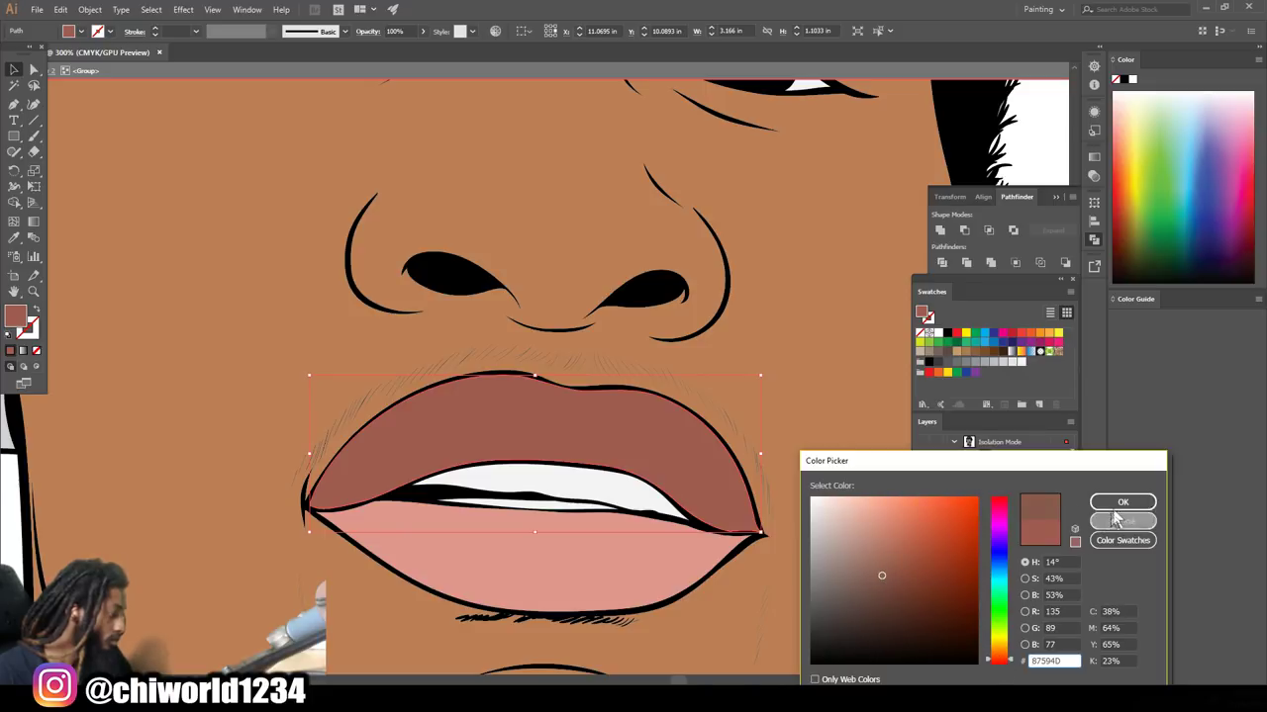
pyautogui.click(1121, 504)
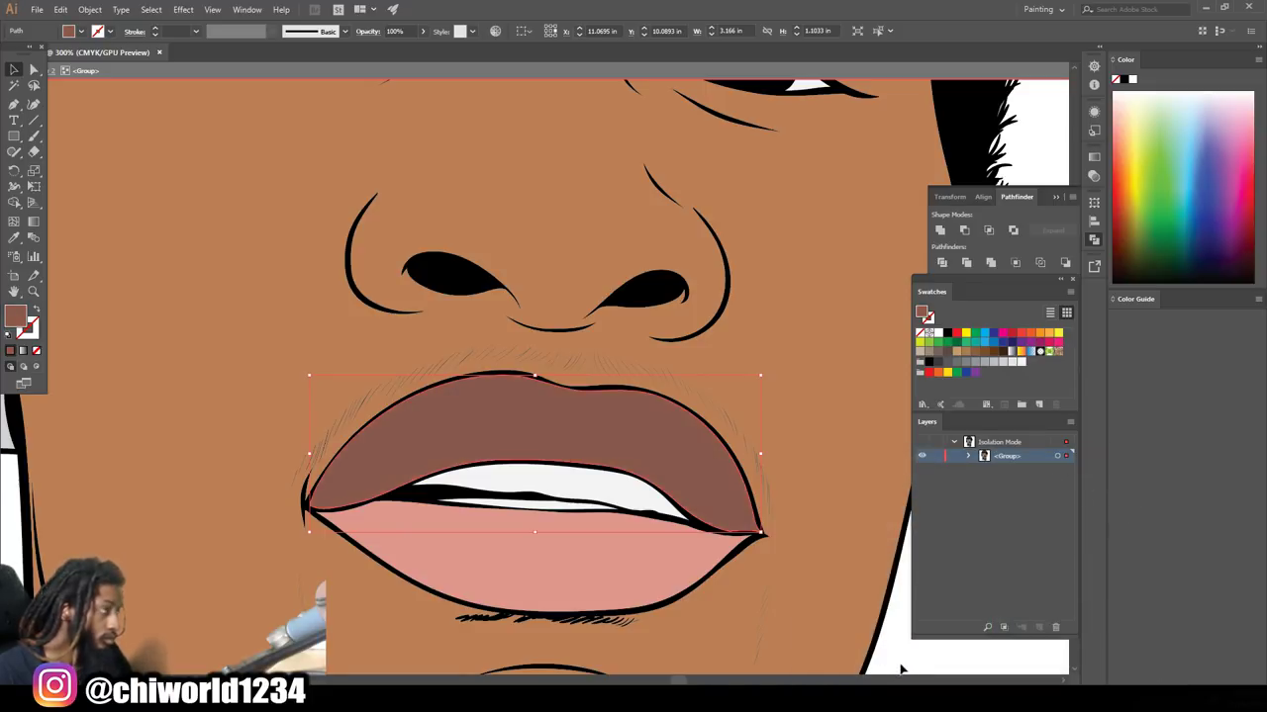
pyautogui.hotkey('ctrl', 'shift', 'a')
pyautogui.hotkey('ctrl', '-')
pyautogui.hotkey('ctrl', '-')
pyautogui.hotkey('ctrl', '-')
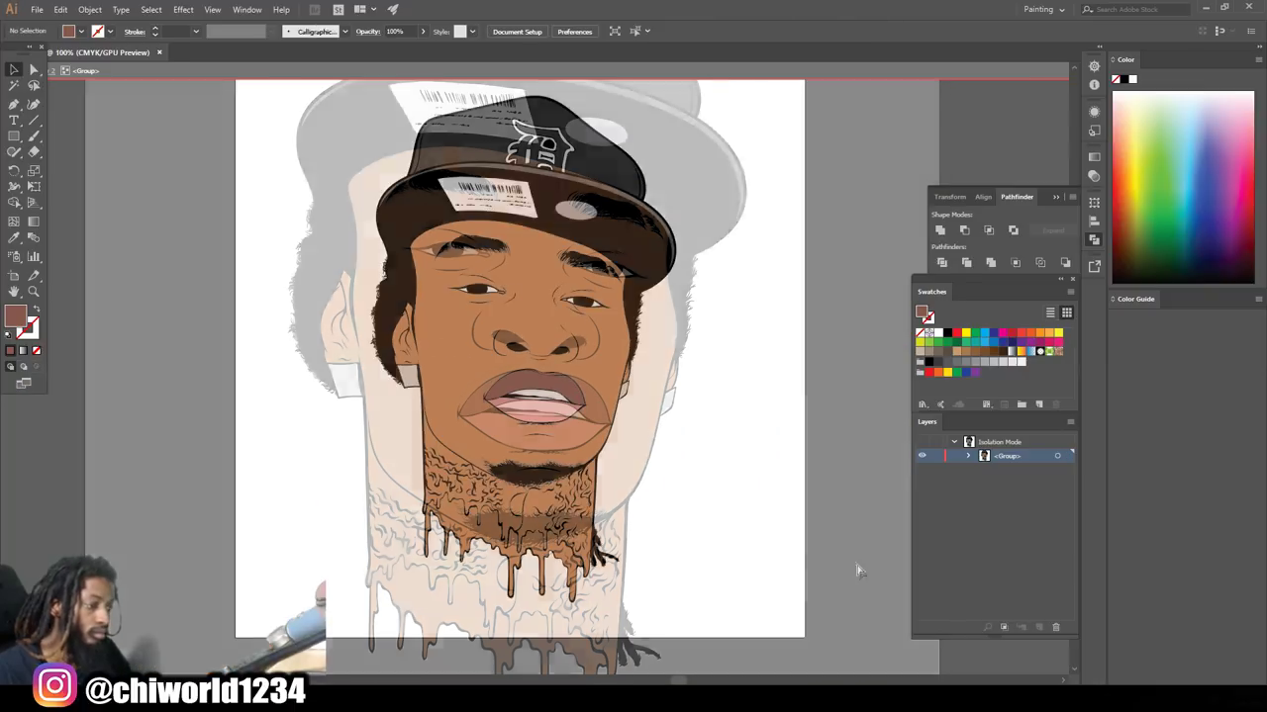
# Exit the isolated group
pyautogui.hotkey('ctrl', '+')
pyautogui.hotkey('ctrl', '+')
pyautogui.scroll(2, 801, 499)
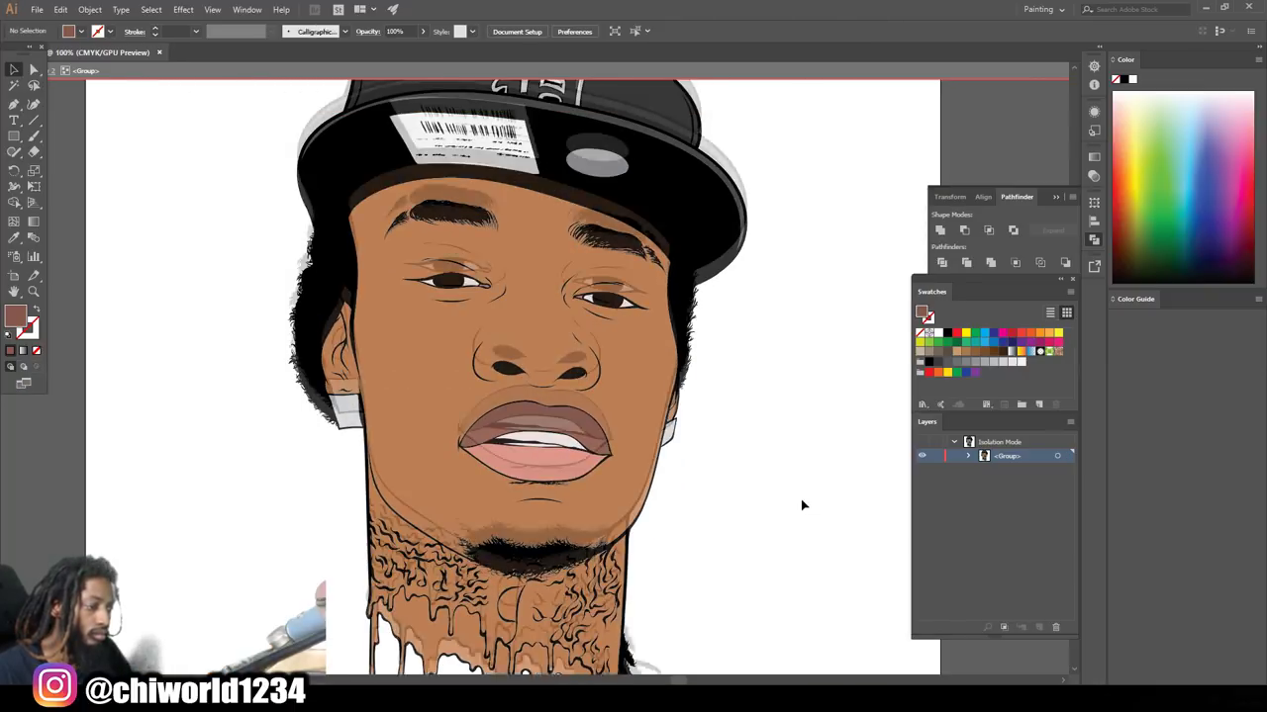
pyautogui.hotkey('ctrl', '-')
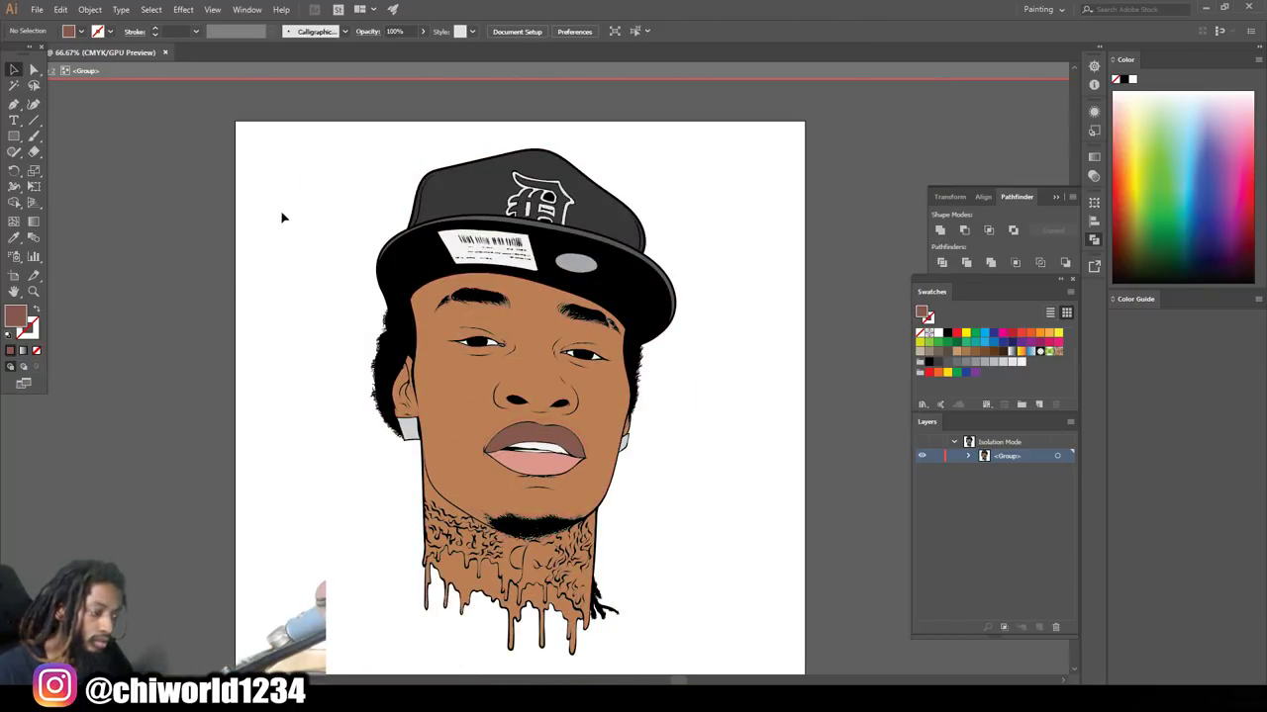
pyautogui.press('Escape')
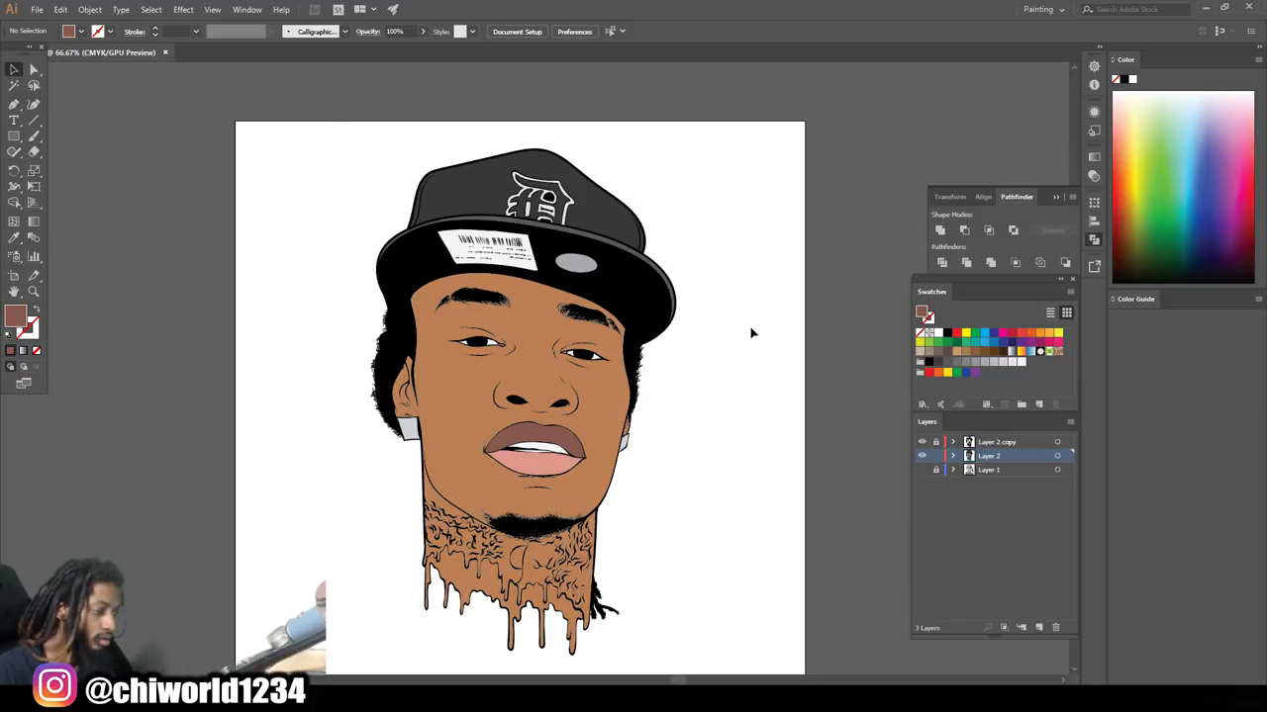
# Marquee-select the portrait artwork, leaving out the outer hair outline, and open the Edit menu
pyautogui.hotkey('ctrl', '+')
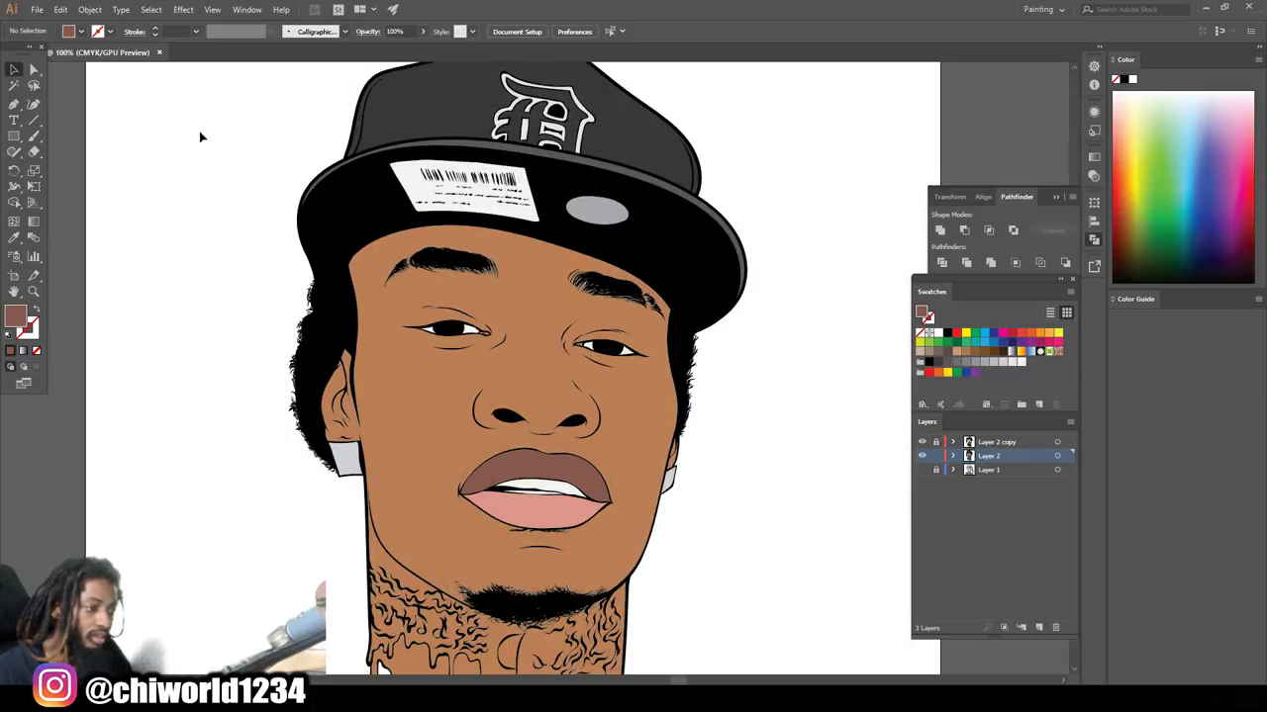
pyautogui.moveTo(260, 107); pyautogui.dragTo(848, 641)
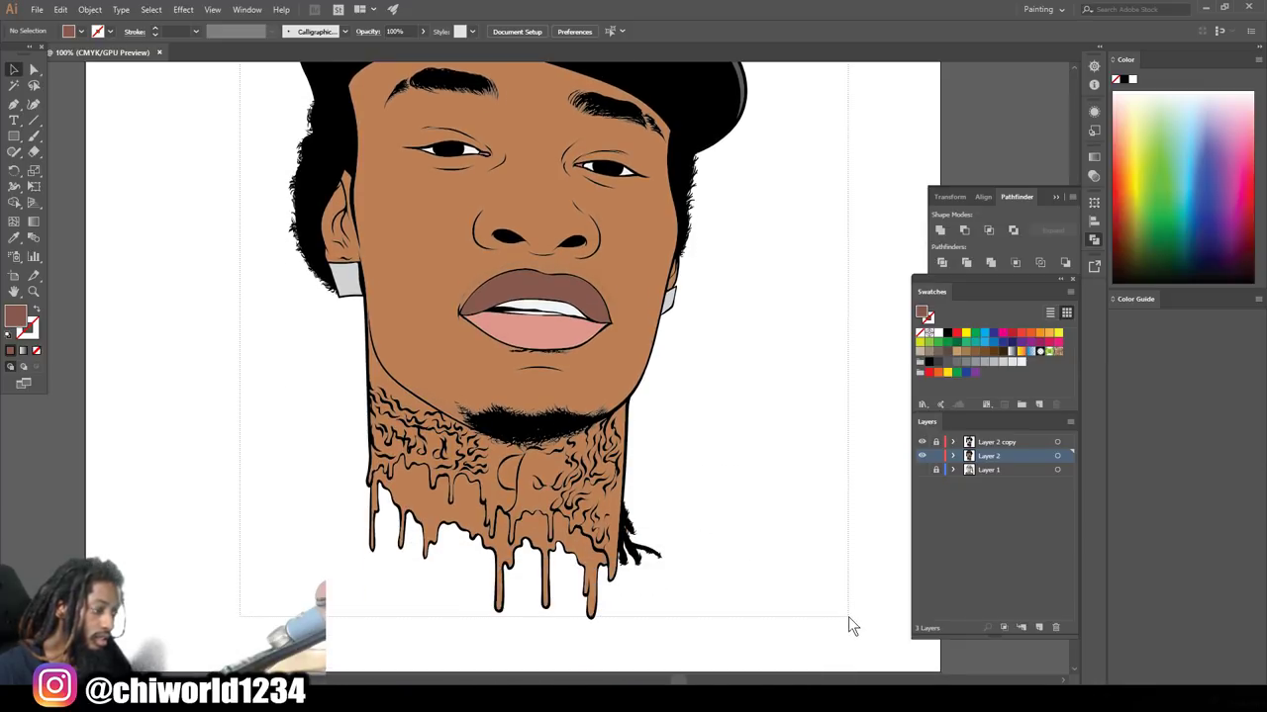
pyautogui.moveTo(848, 641); pyautogui.dragTo(848, 616)
pyautogui.scroll(2, 832, 604)
pyautogui.hotkey('ctrl', '+')
pyautogui.keyDown('shift'); pyautogui.click(806, 574); pyautogui.keyUp('shift')
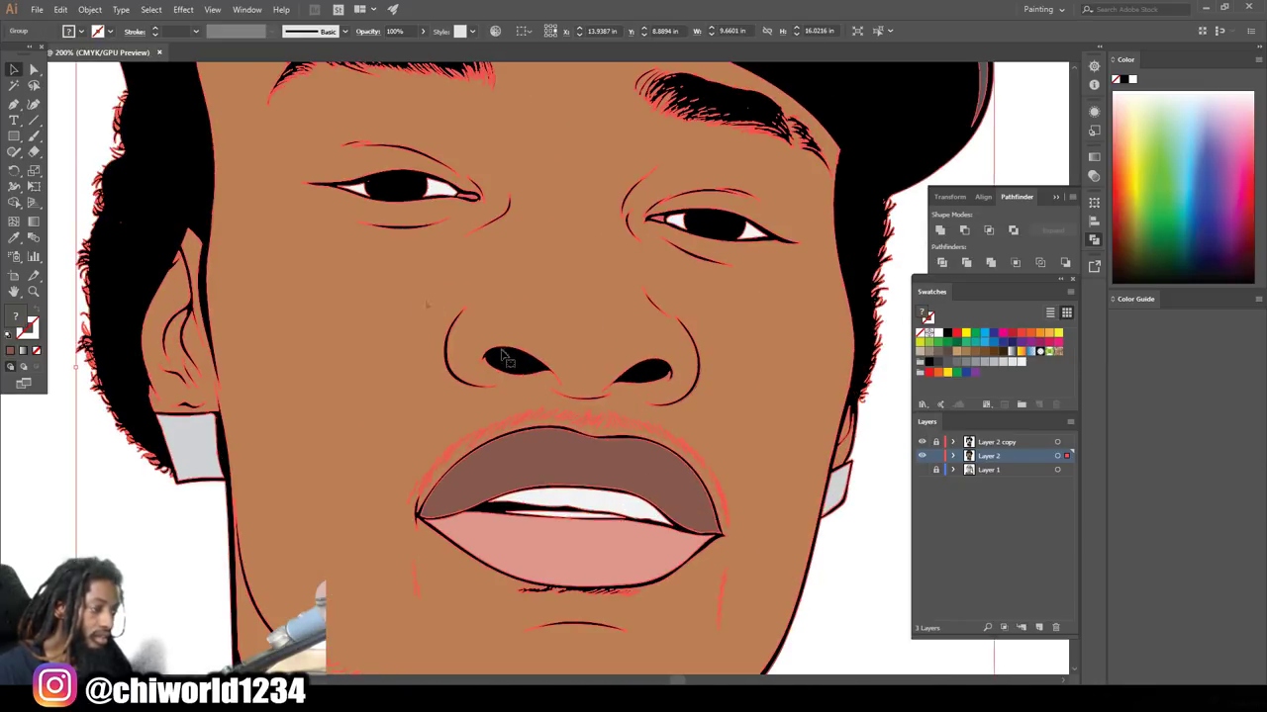
pyautogui.click(60, 9)
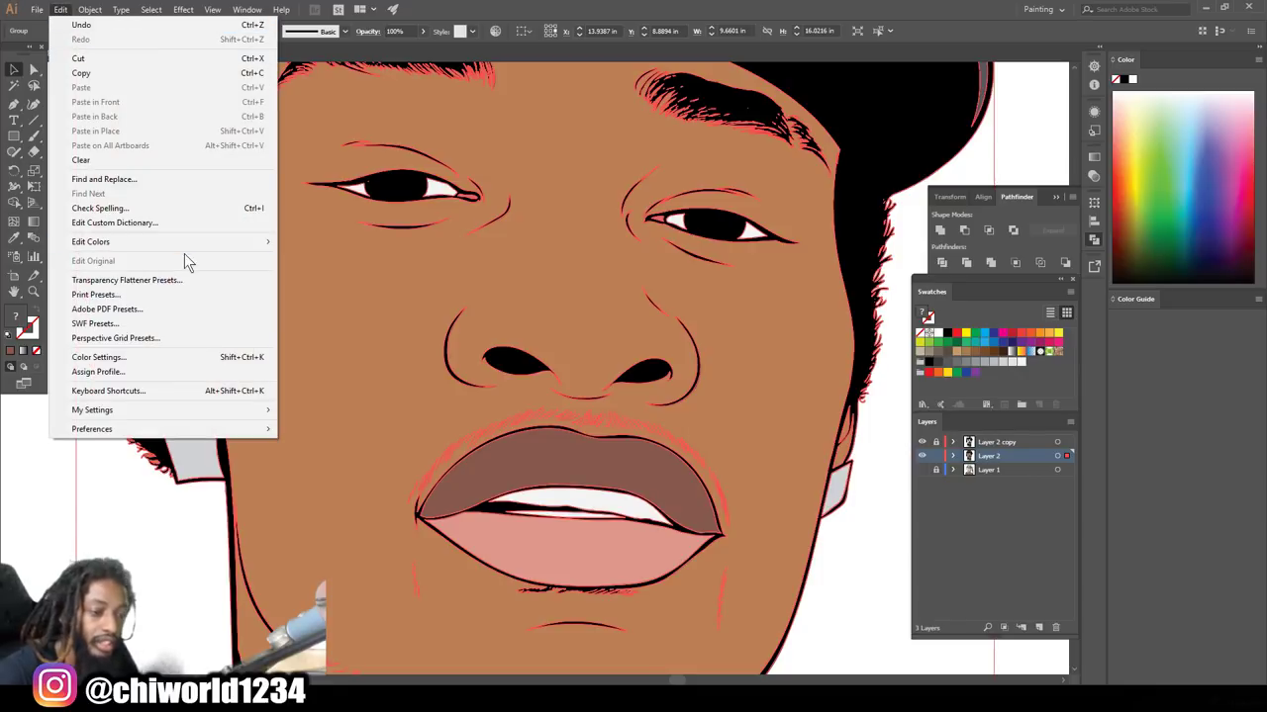
pyautogui.moveTo(163, 241)
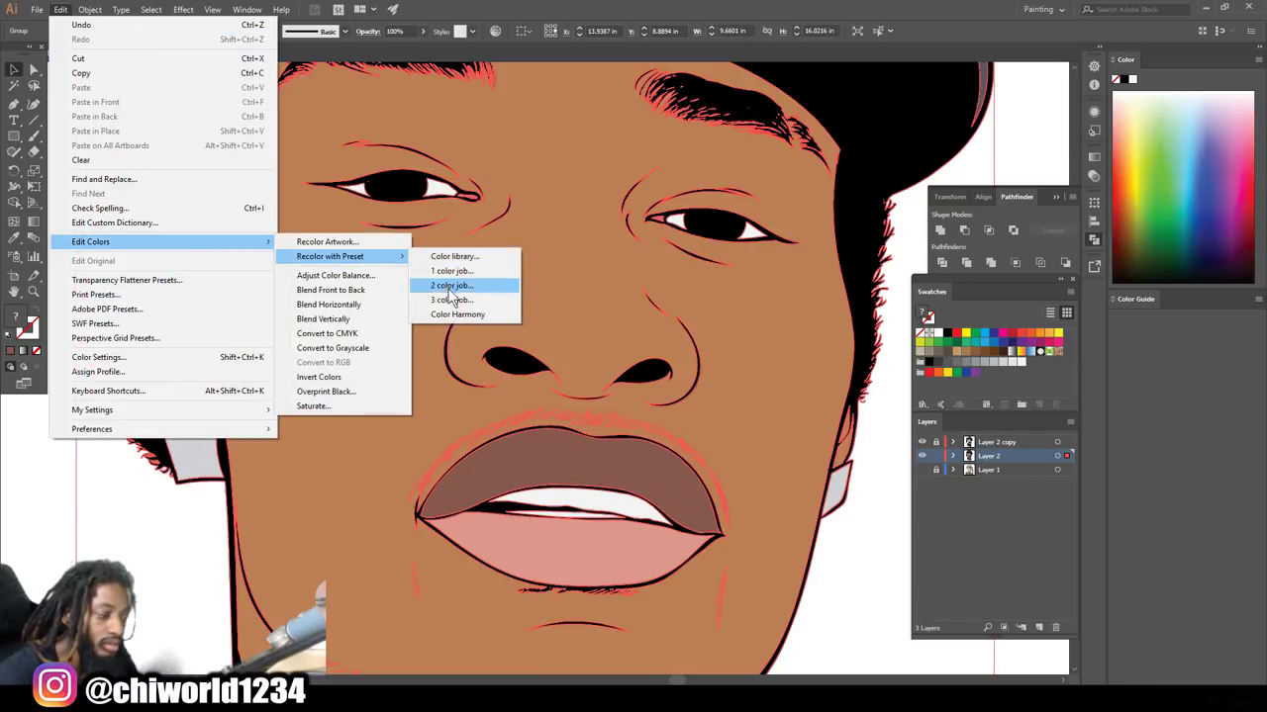
pyautogui.moveTo(329, 256)
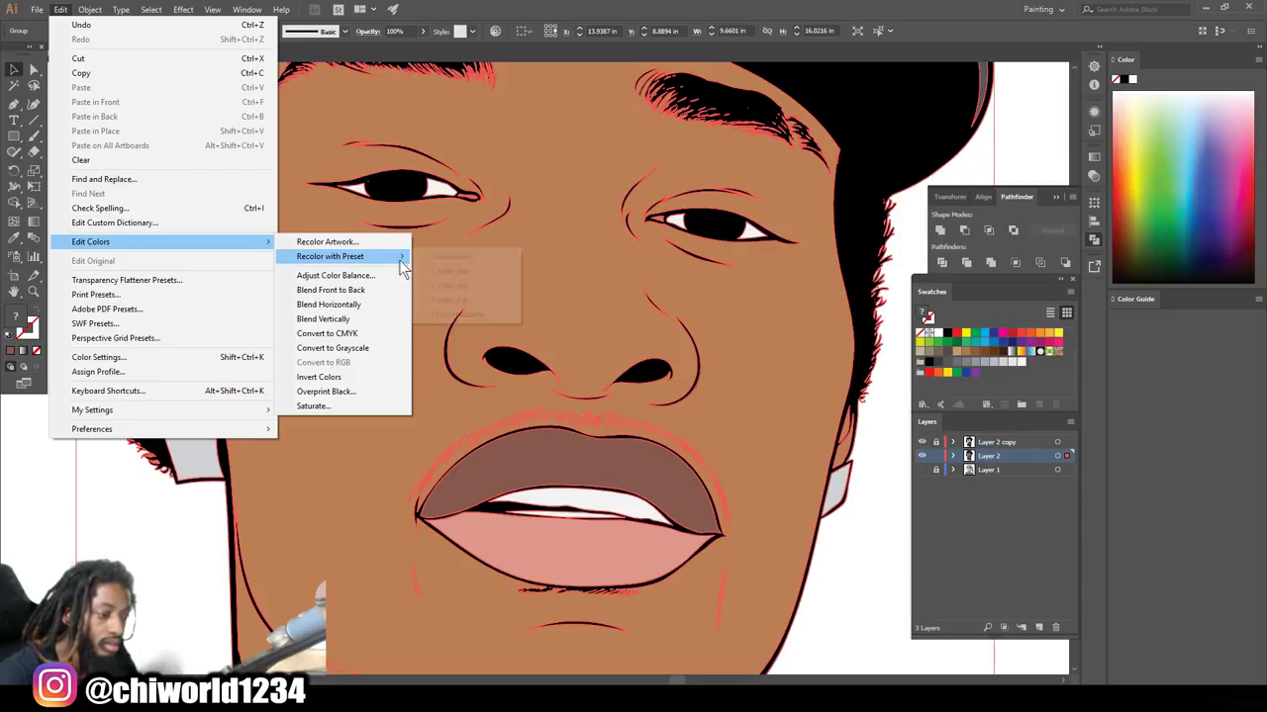
# In Recolor Artwork, make the skin tone slightly more saturated and brighter
pyautogui.click(451, 314)
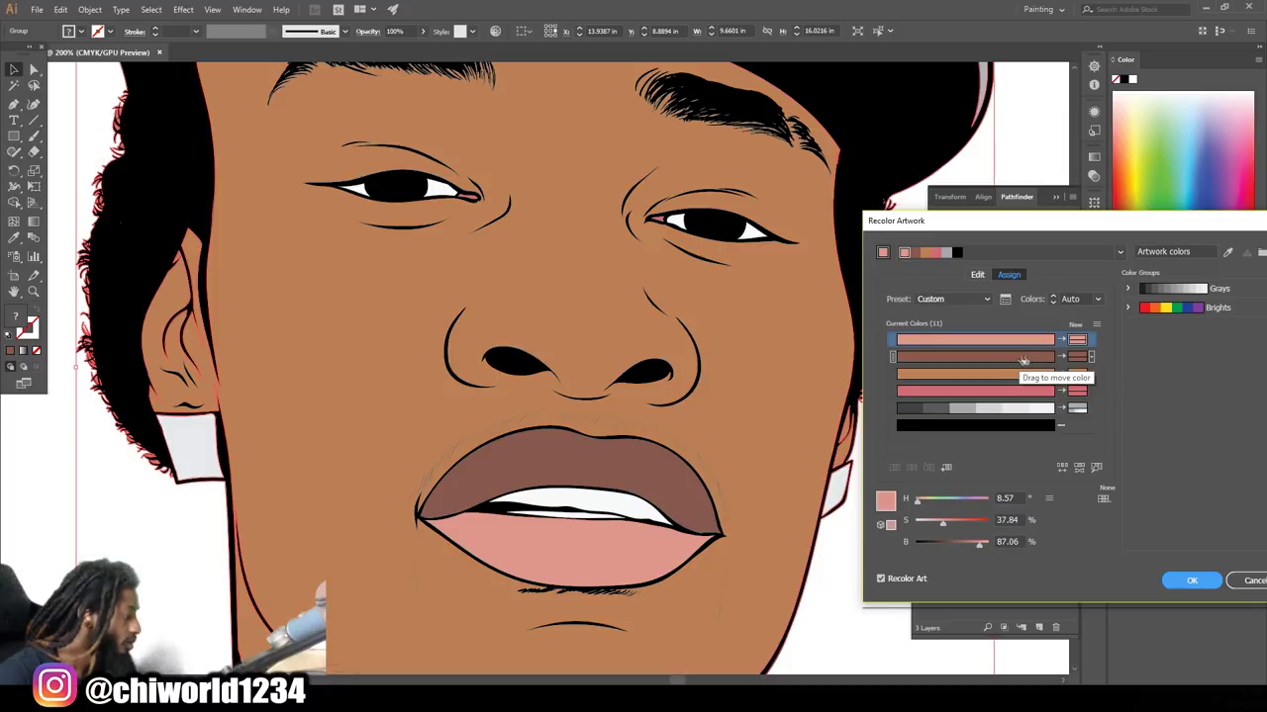
pyautogui.click(1030, 374)
pyautogui.moveTo(949, 517); pyautogui.dragTo(955, 523)
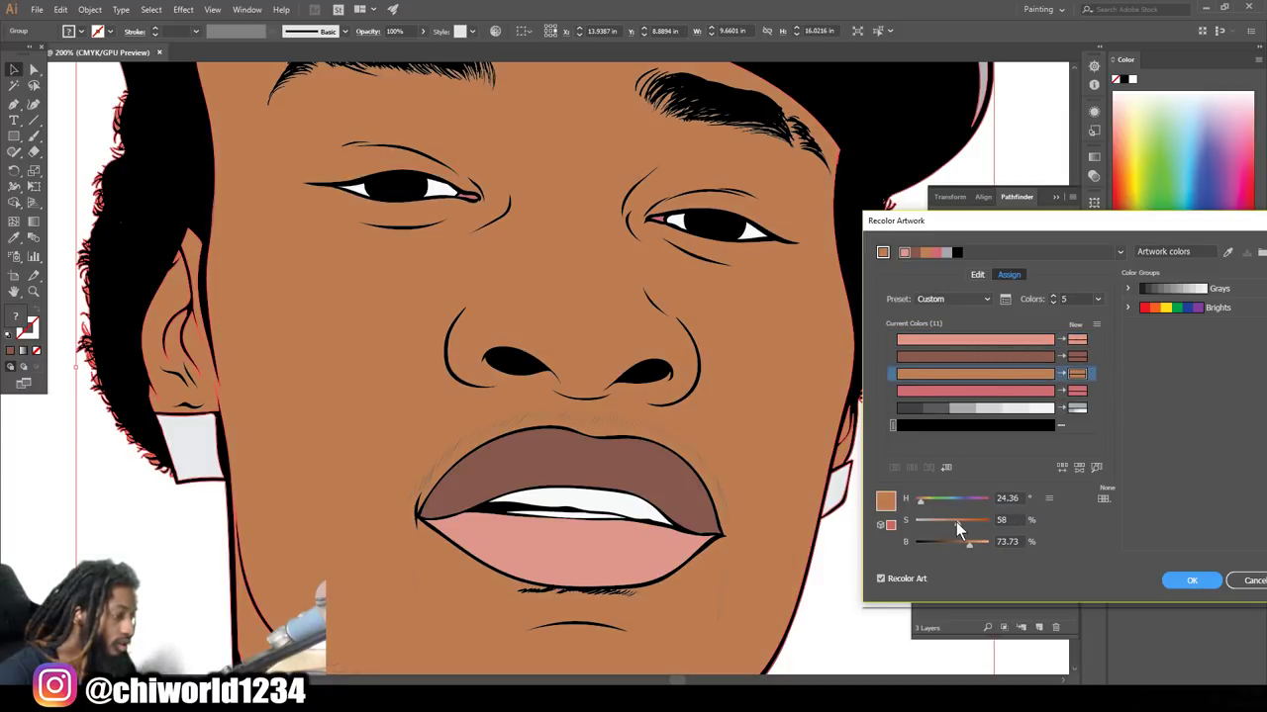
pyautogui.moveTo(970, 543); pyautogui.dragTo(972, 545)
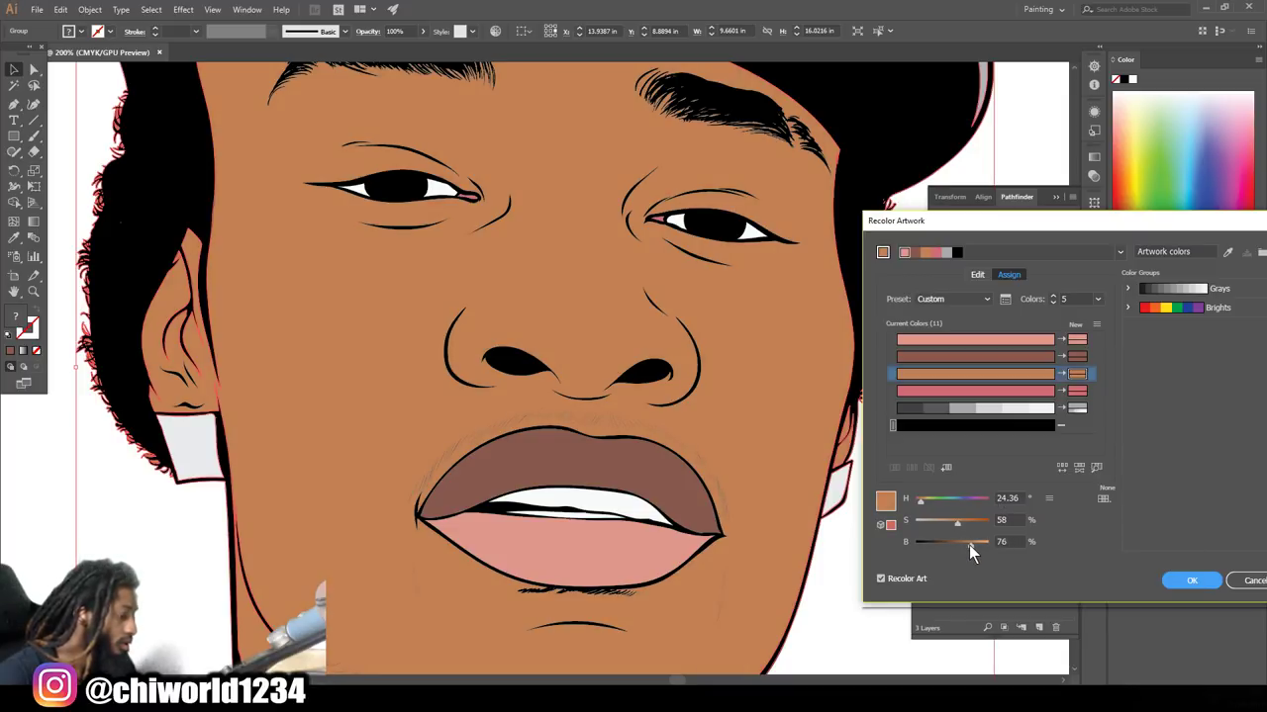
# Lighten and warm the upper lip brown, brighten the lower lip pink, and apply
pyautogui.moveTo(989, 357); pyautogui.dragTo(988, 388)
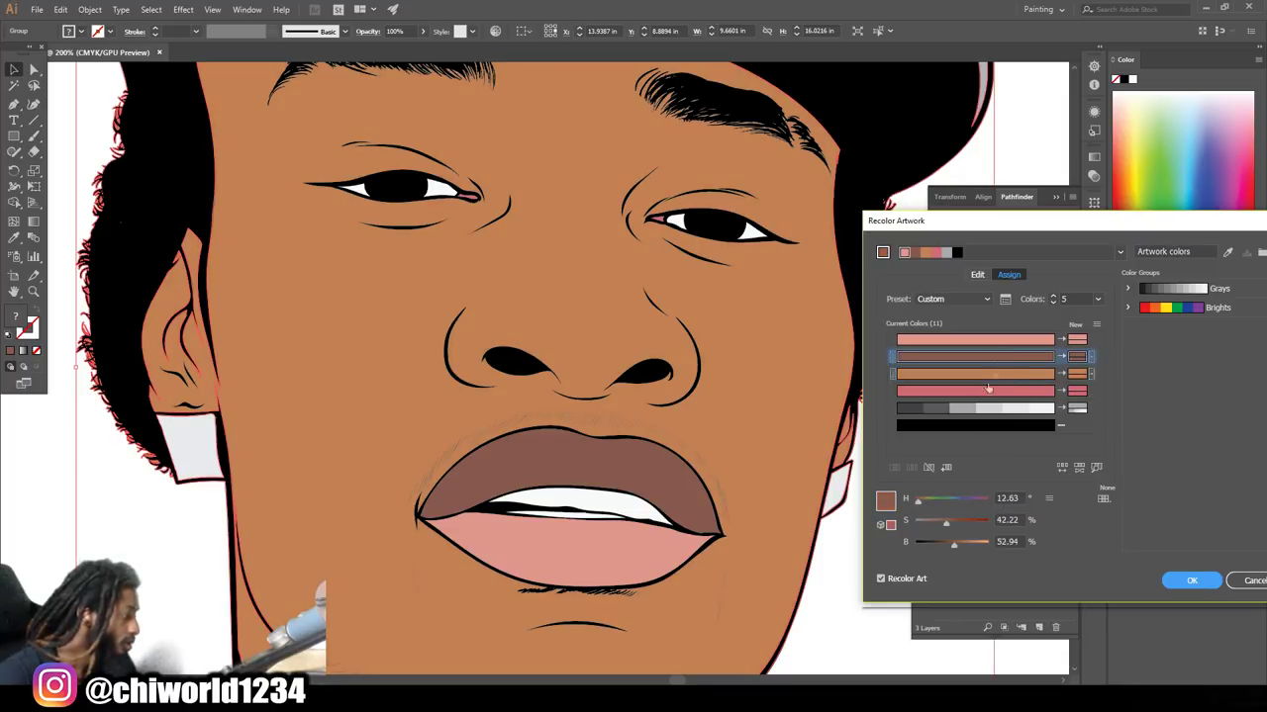
pyautogui.moveTo(947, 520); pyautogui.dragTo(958, 543)
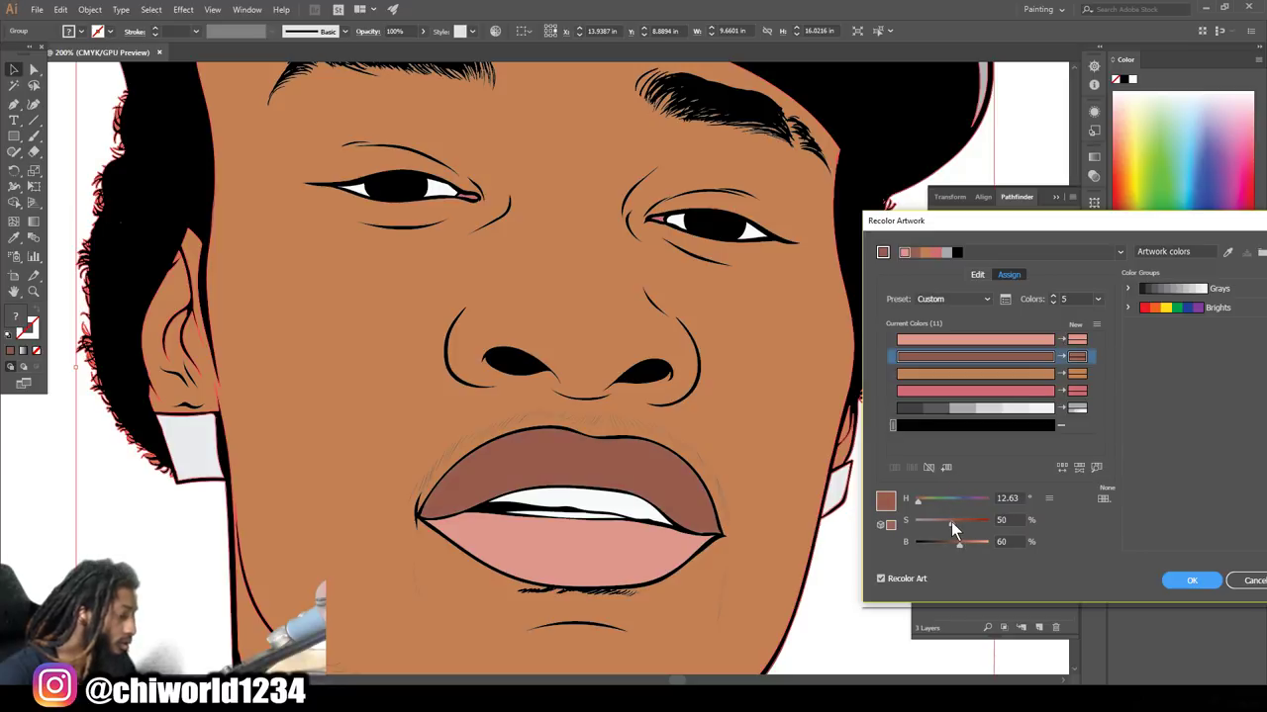
pyautogui.moveTo(951, 522); pyautogui.dragTo(948, 521)
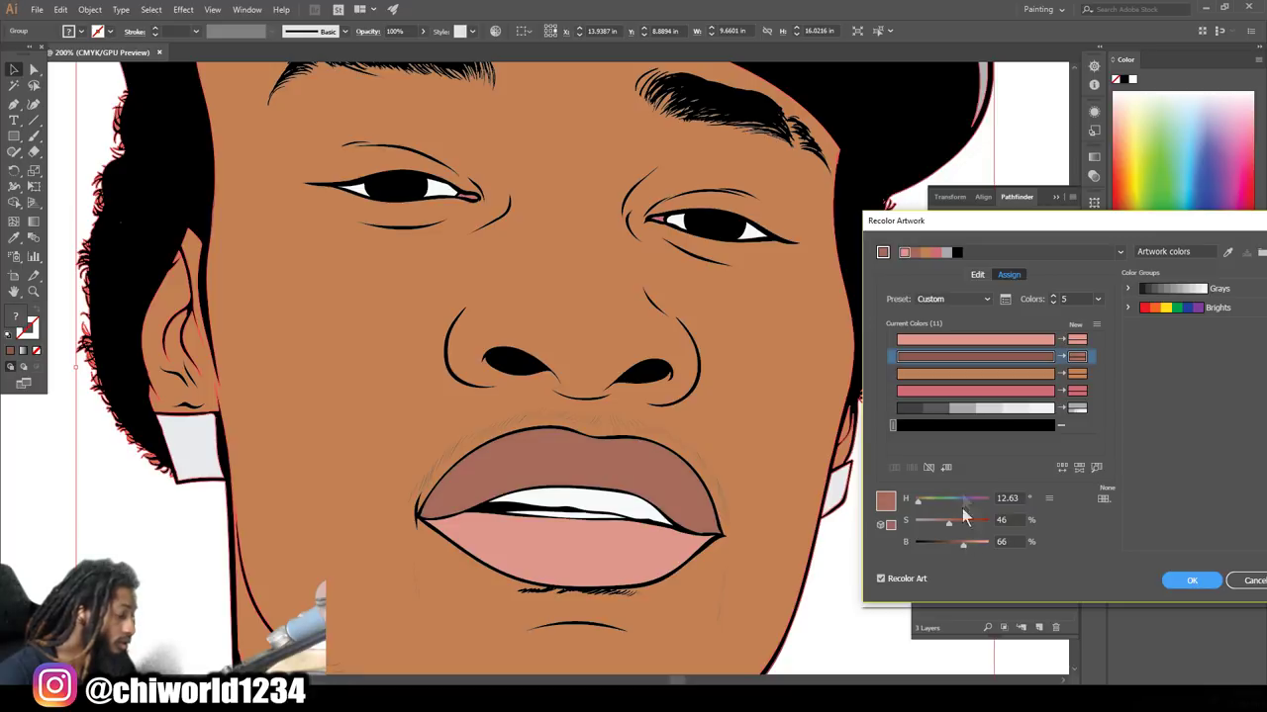
pyautogui.click(1006, 343)
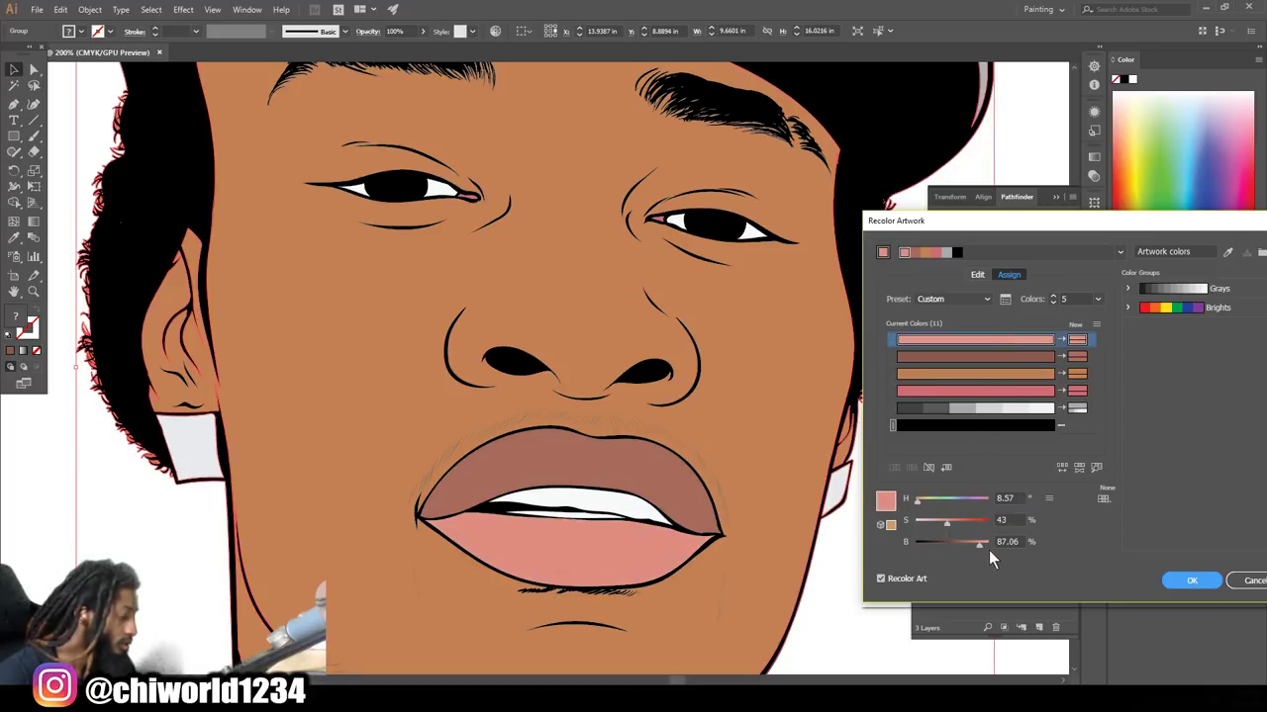
pyautogui.moveTo(980, 542); pyautogui.dragTo(980, 545)
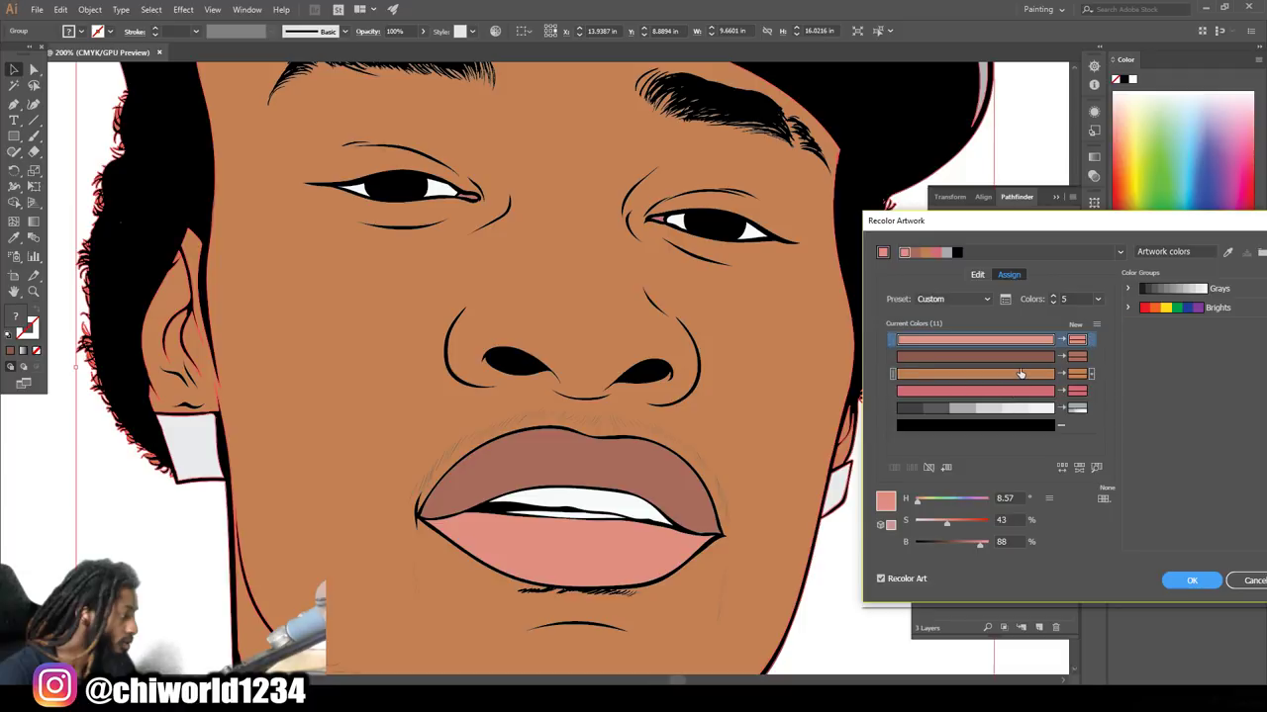
pyautogui.click(1175, 583)
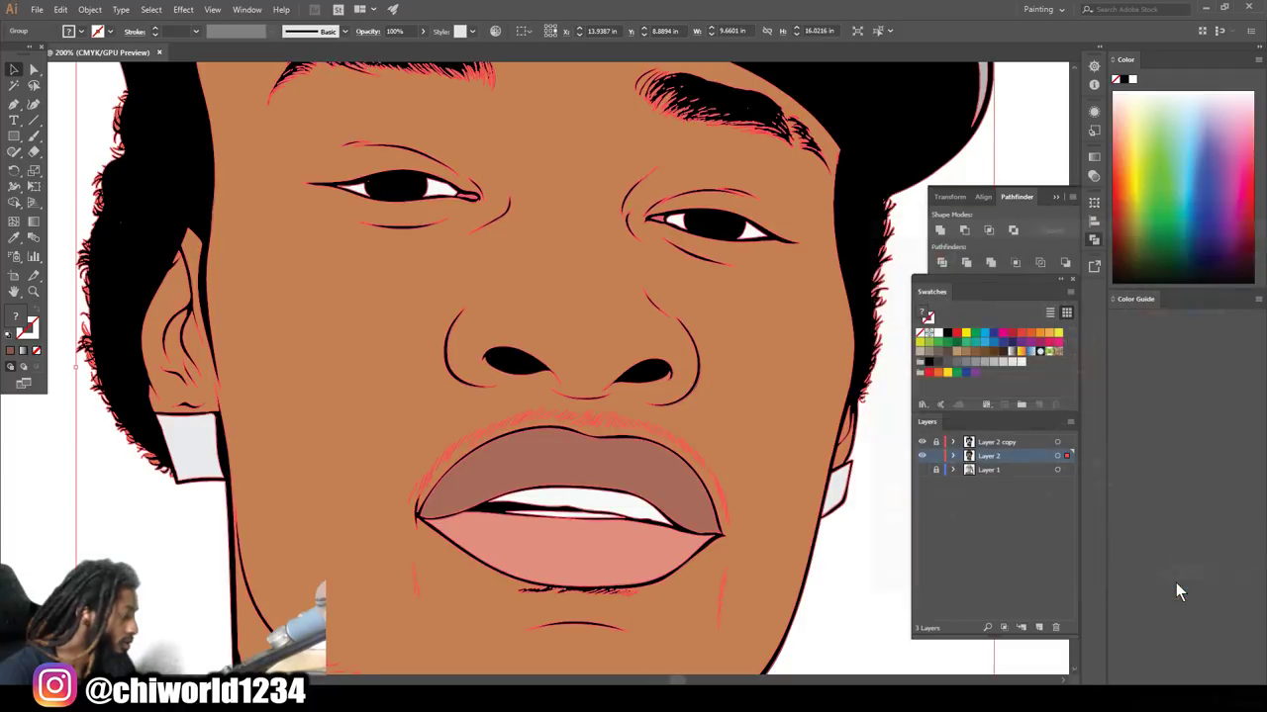
pyautogui.click(868, 595)
# Isolate the drip group on the neck for editing
pyautogui.hotkey('ctrl', '1')
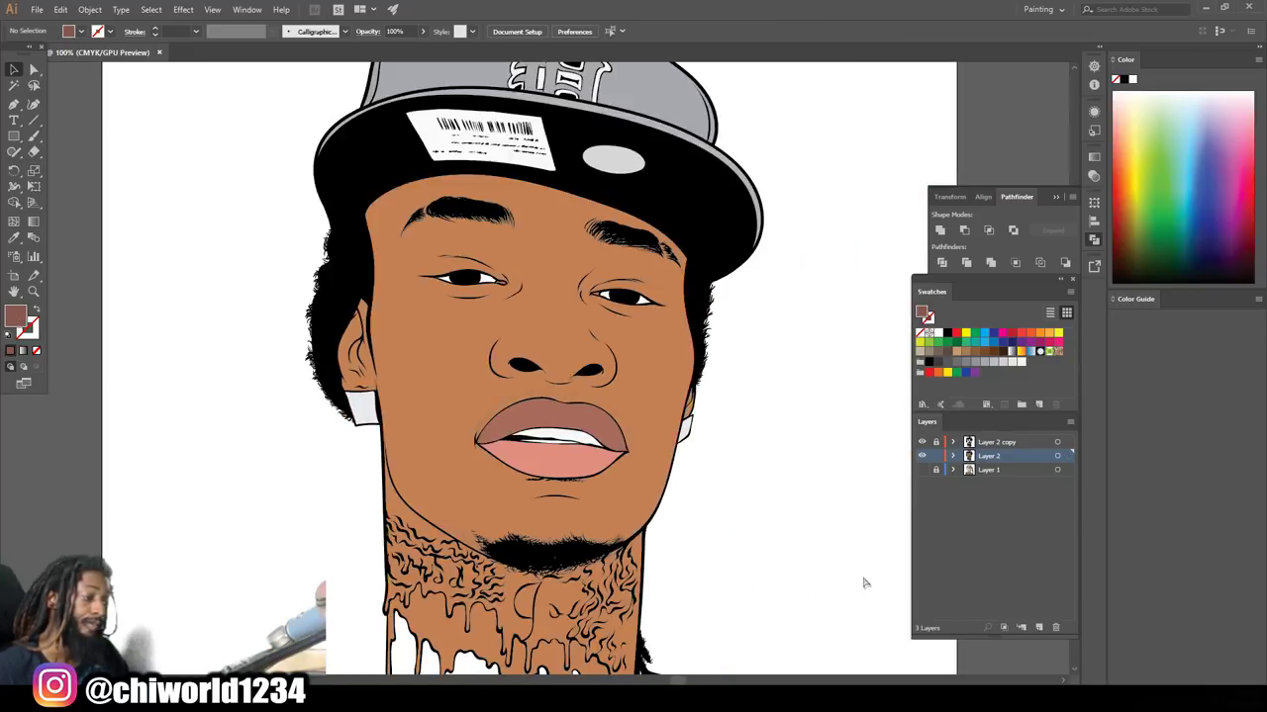
pyautogui.hotkey('ctrl', '-')
pyautogui.hotkey('ctrl', '-')
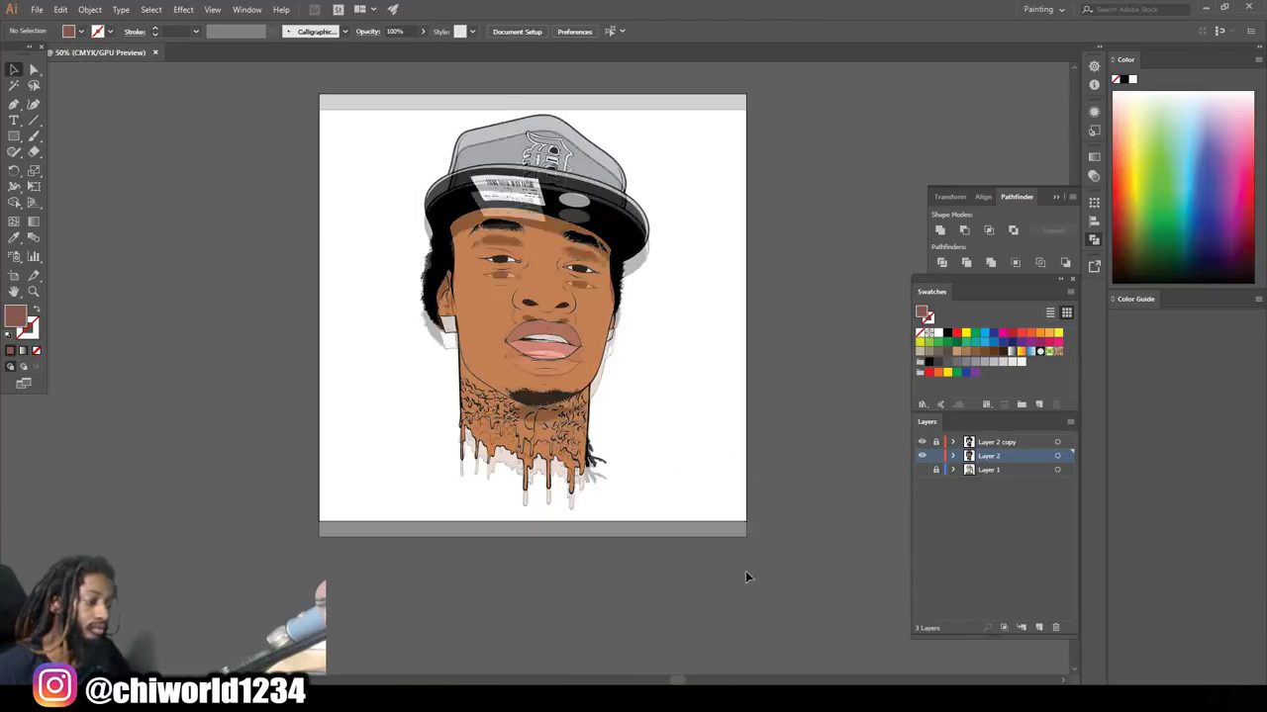
pyautogui.hotkey('ctrl', '+')
pyautogui.hotkey('ctrl', '+')
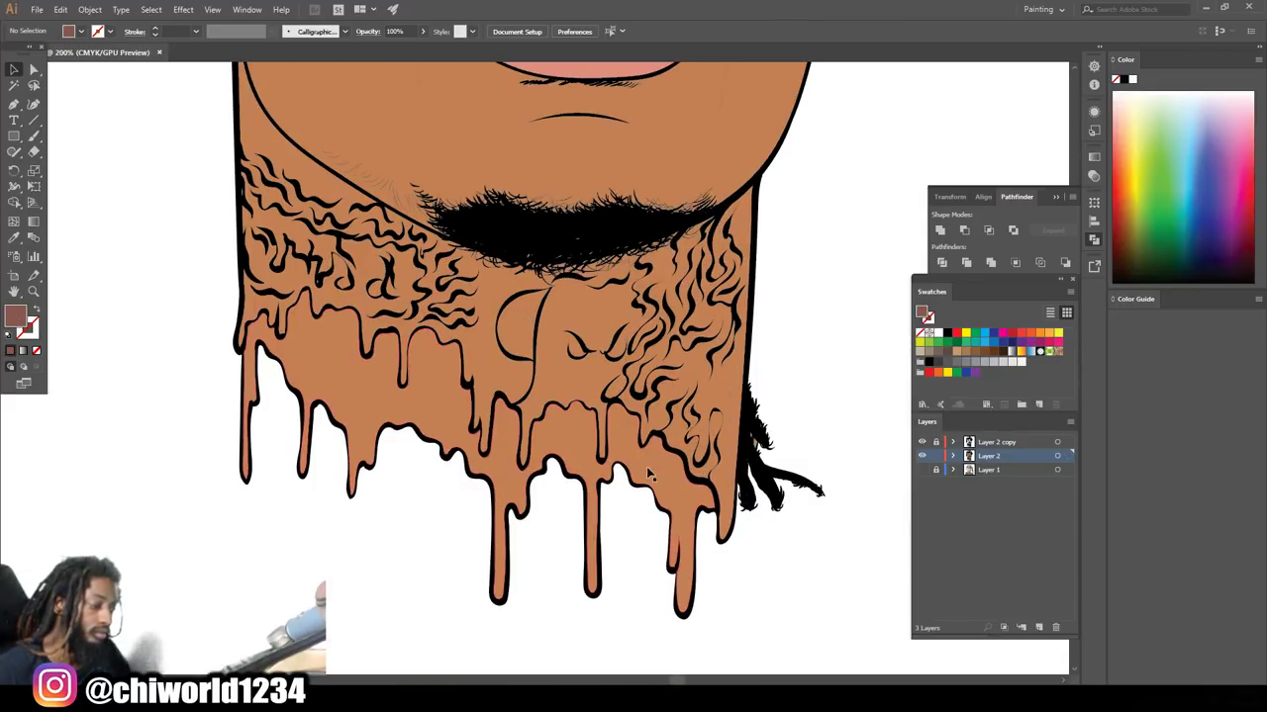
pyautogui.click(646, 466)
pyautogui.rightClick(647, 466)
pyautogui.click(699, 563)
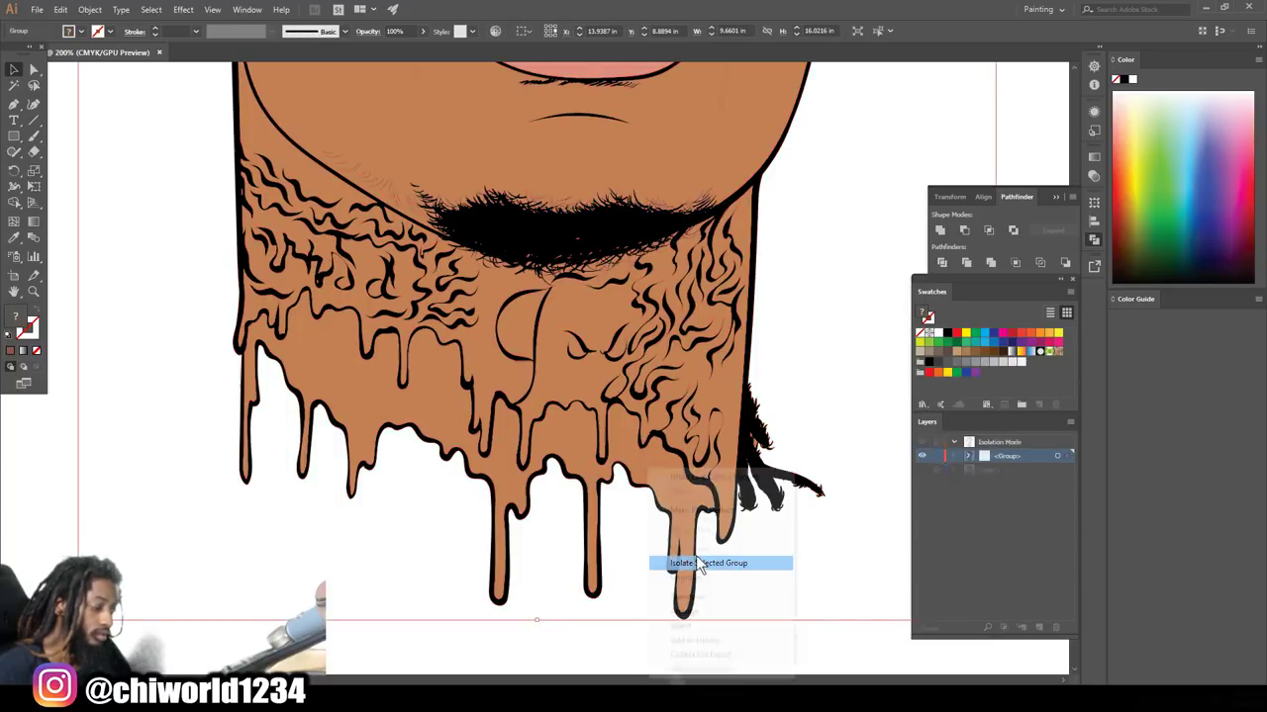
# Fill the drip shape with dark chocolate brown 441C11
pyautogui.click(648, 469)
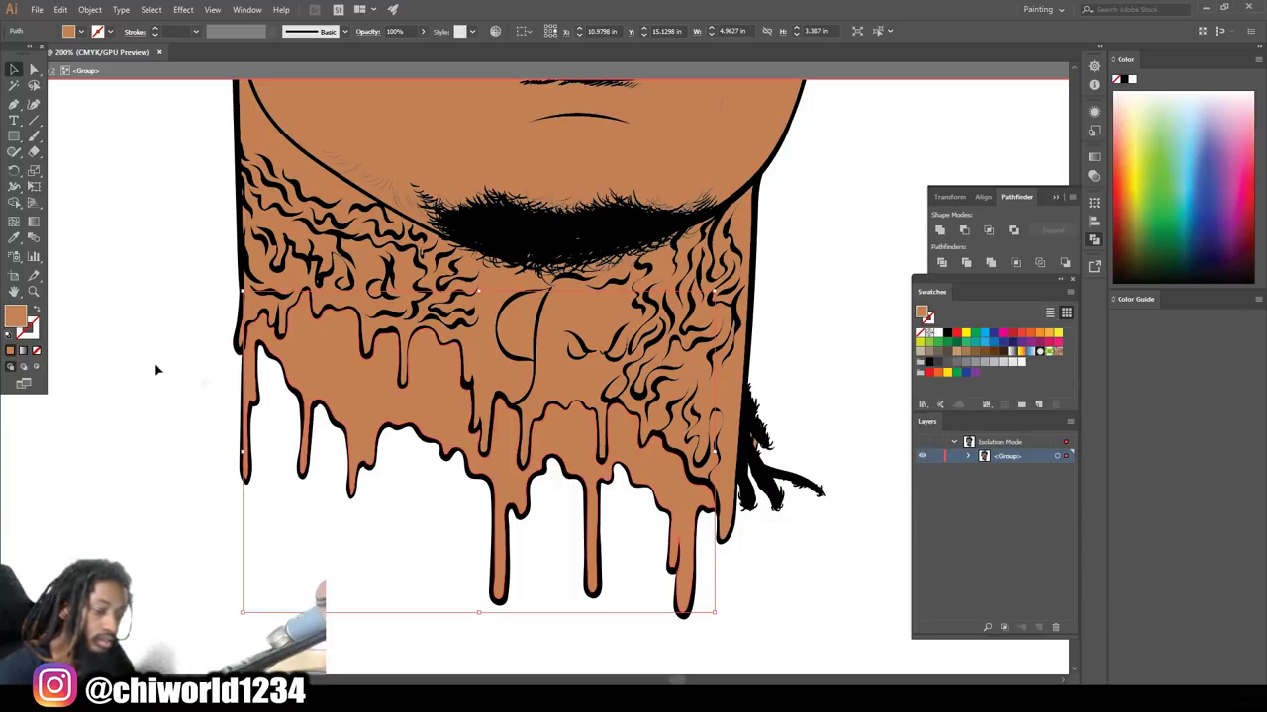
pyautogui.doubleClick(14, 317)
pyautogui.moveTo(936, 634)
pyautogui.mouseDown()
pyautogui.moveTo(907, 624)
pyautogui.moveTo(941, 616)
pyautogui.mouseUp()
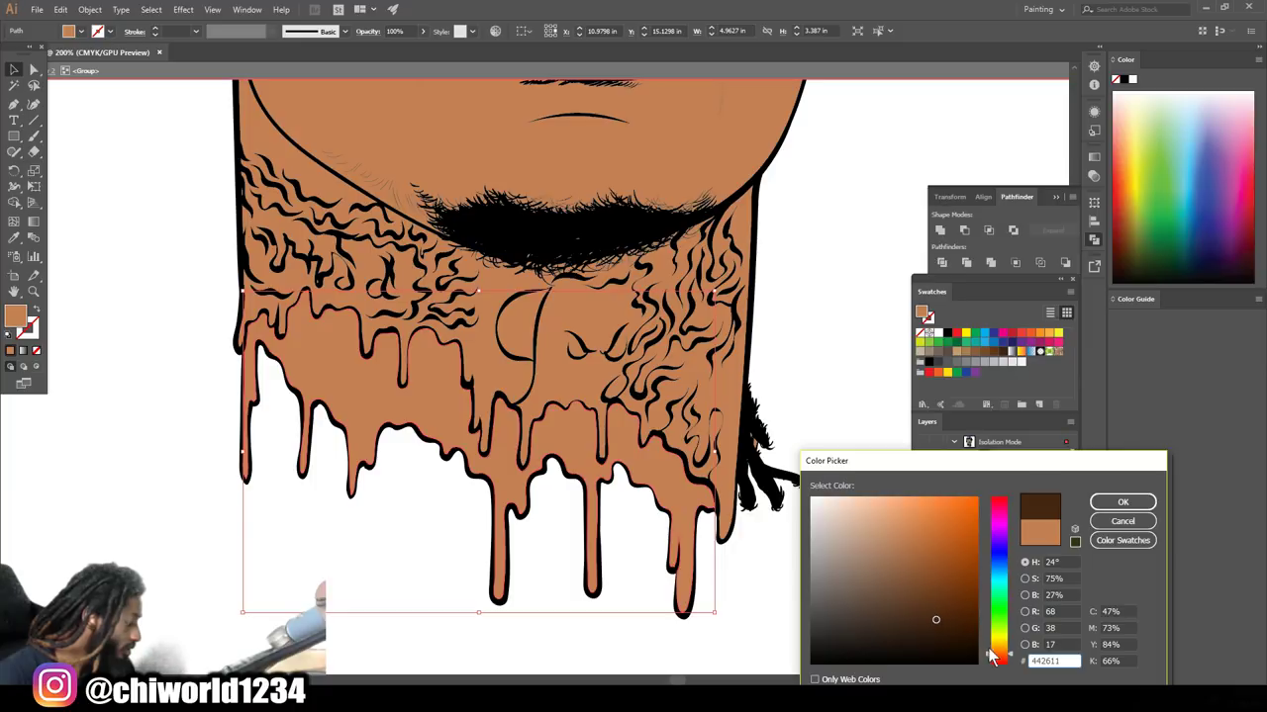
pyautogui.moveTo(991, 656); pyautogui.dragTo(996, 666)
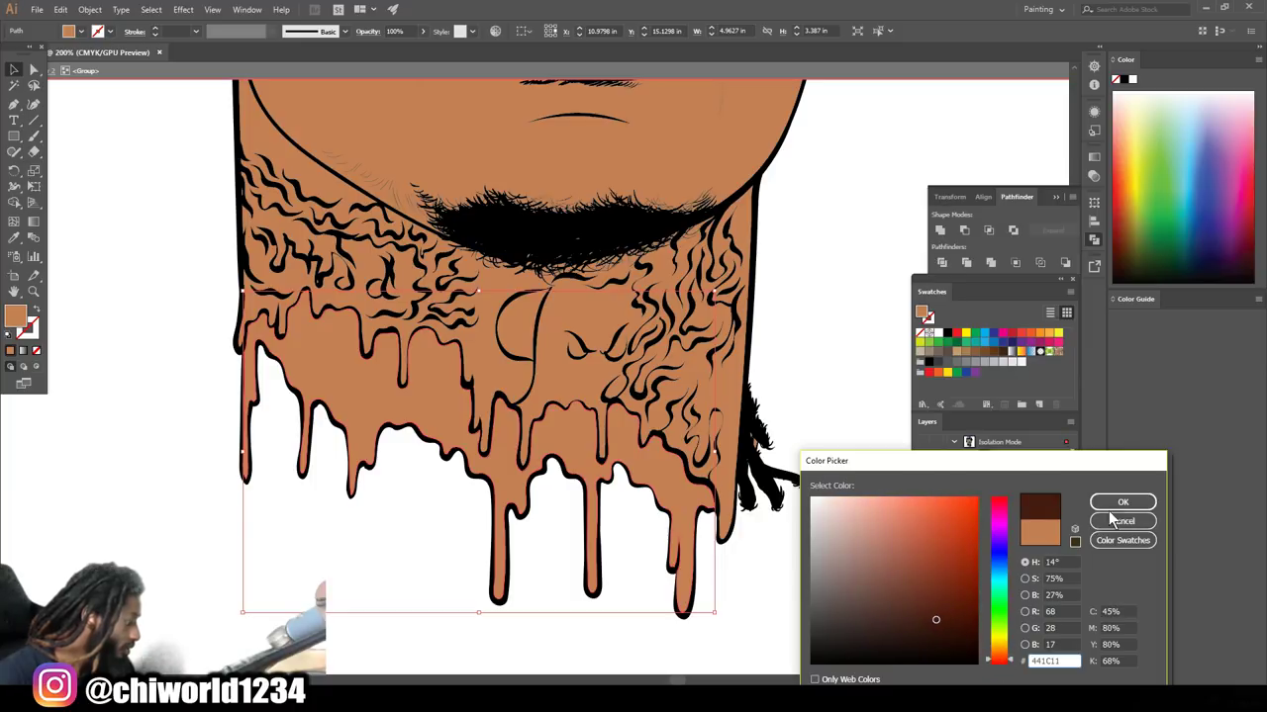
pyautogui.click(1111, 503)
# Deselect the drips, check them up close, and leave the isolated group
pyautogui.click(856, 383)
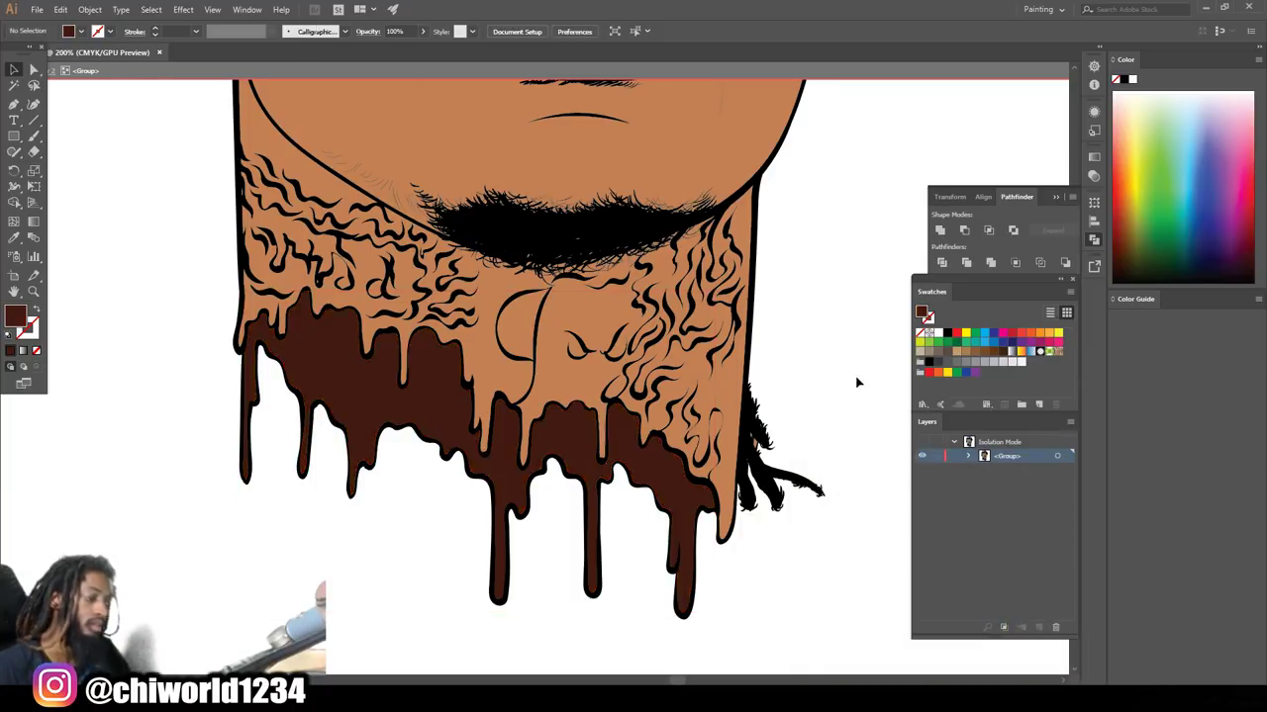
pyautogui.hotkey('ctrl', '-')
pyautogui.hotkey('ctrl', '-')
pyautogui.hotkey('ctrl', '-')
pyautogui.hotkey('ctrl', '-')
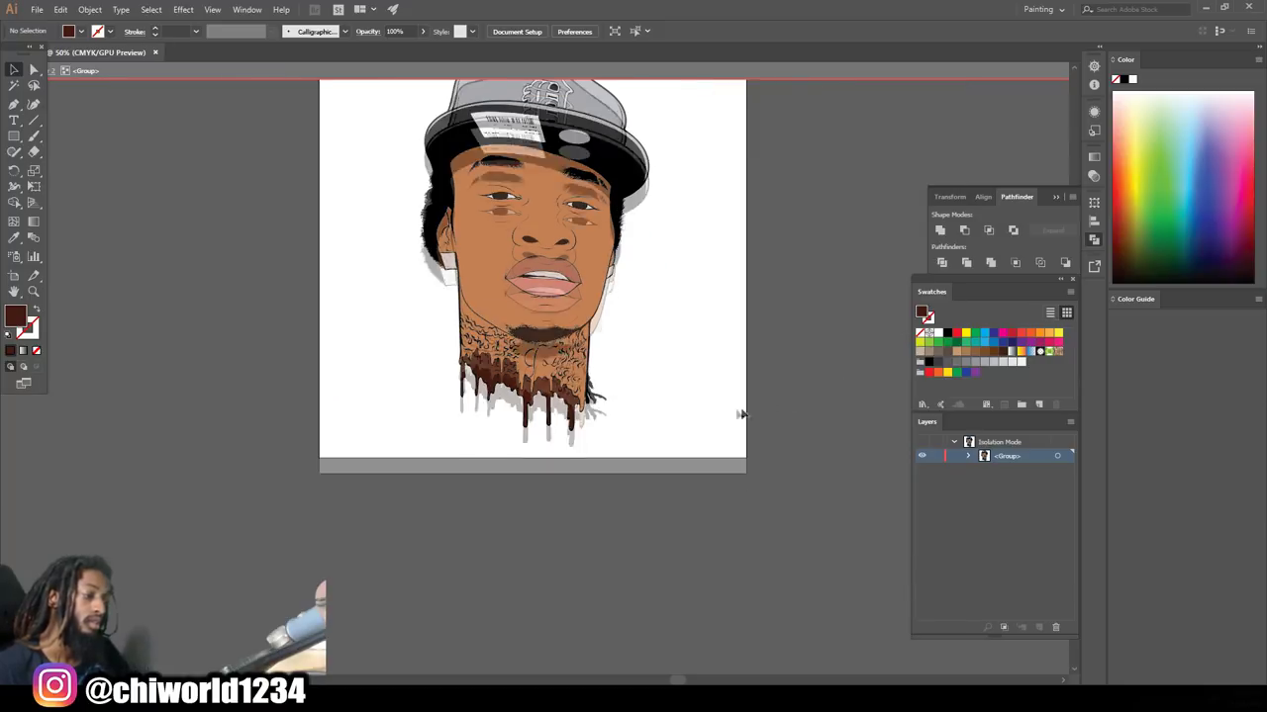
pyautogui.scroll(2, 729, 414)
pyautogui.hotkey('ctrl', '=')
pyautogui.hotkey('ctrl', '=')
pyautogui.scroll(-3, 717, 428)
pyautogui.hotkey('ctrl', '=')
pyautogui.hotkey('ctrl', '=')
pyautogui.scroll(2, 830, 439)
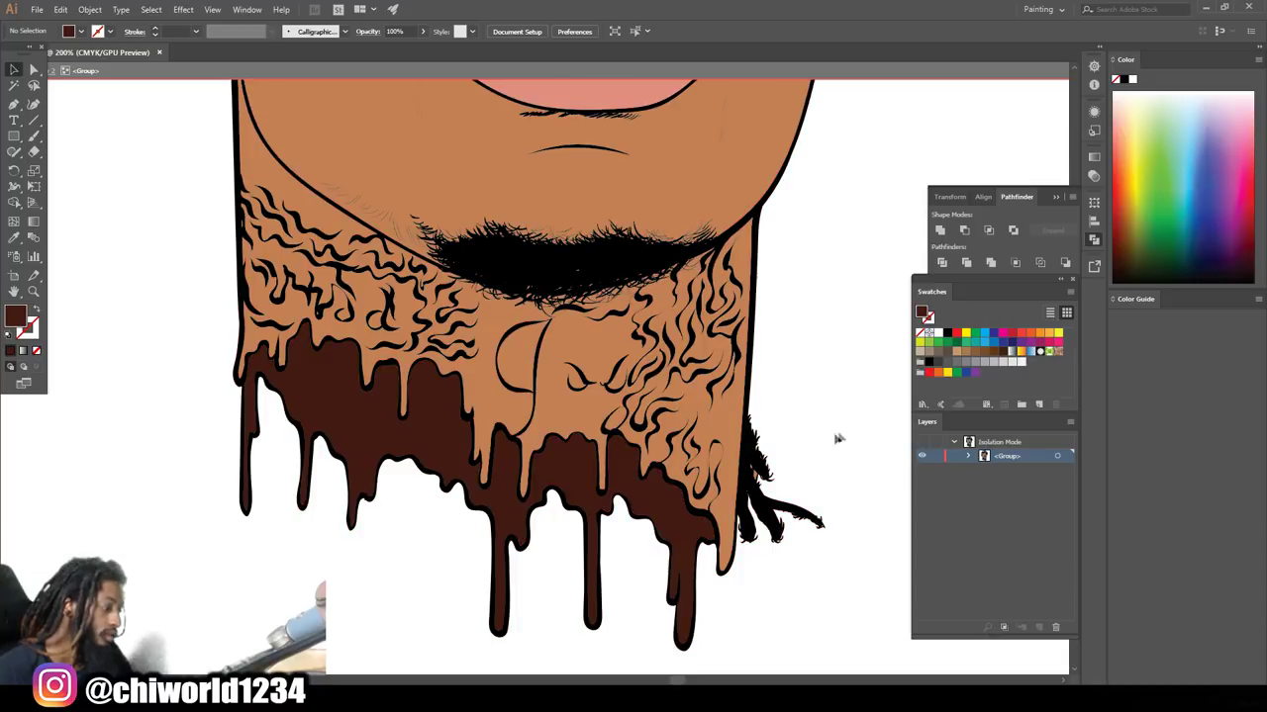
pyautogui.doubleClick(897, 469)
# Zoom in to inspect the eyes and hair edge, then back out to the face
pyautogui.scroll(5, 857, 475)
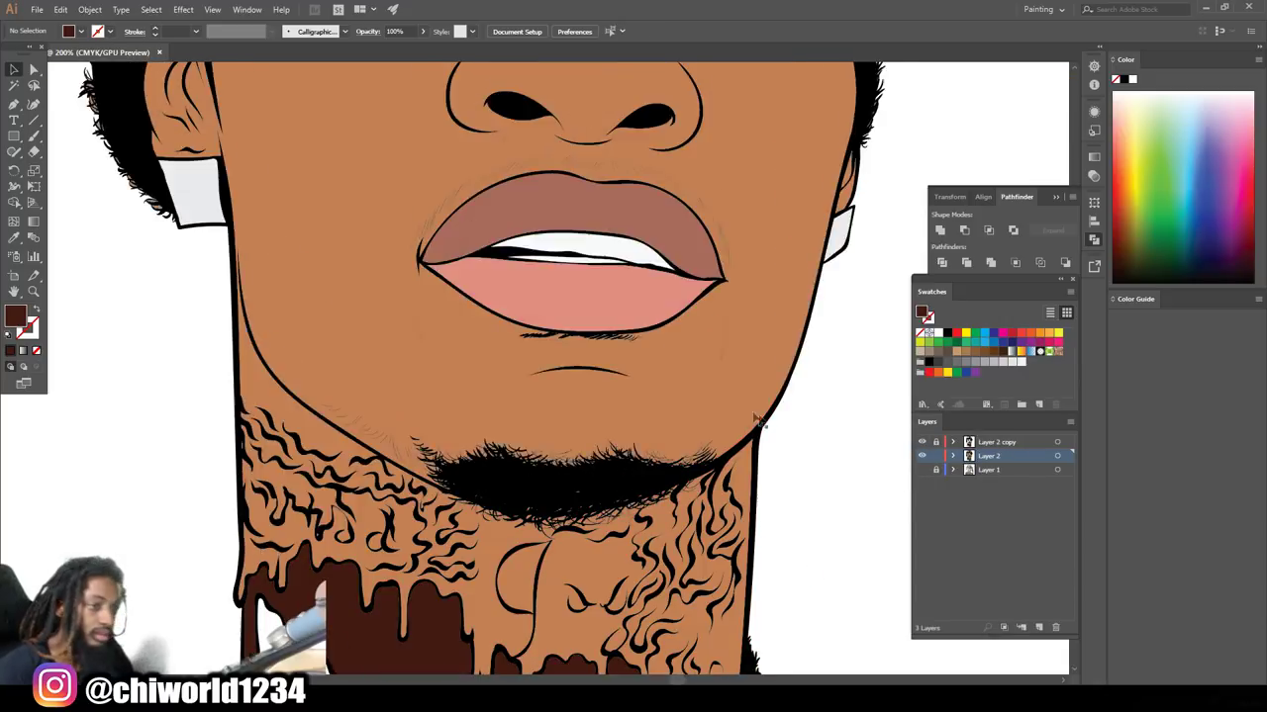
pyautogui.scroll(3, 401, 379)
pyautogui.scroll(3, 331, 368)
pyautogui.hotkey('ctrl', '=')
pyautogui.hscroll(-3, 305, 353)
pyautogui.hotkey('ctrl', '=')
pyautogui.hotkey('ctrl', '=')
pyautogui.hscroll(-3, 326, 396)
pyautogui.scroll(1, 393, 494)
pyautogui.scroll(-1, 376, 494)
pyautogui.scroll(-5, 376, 495)
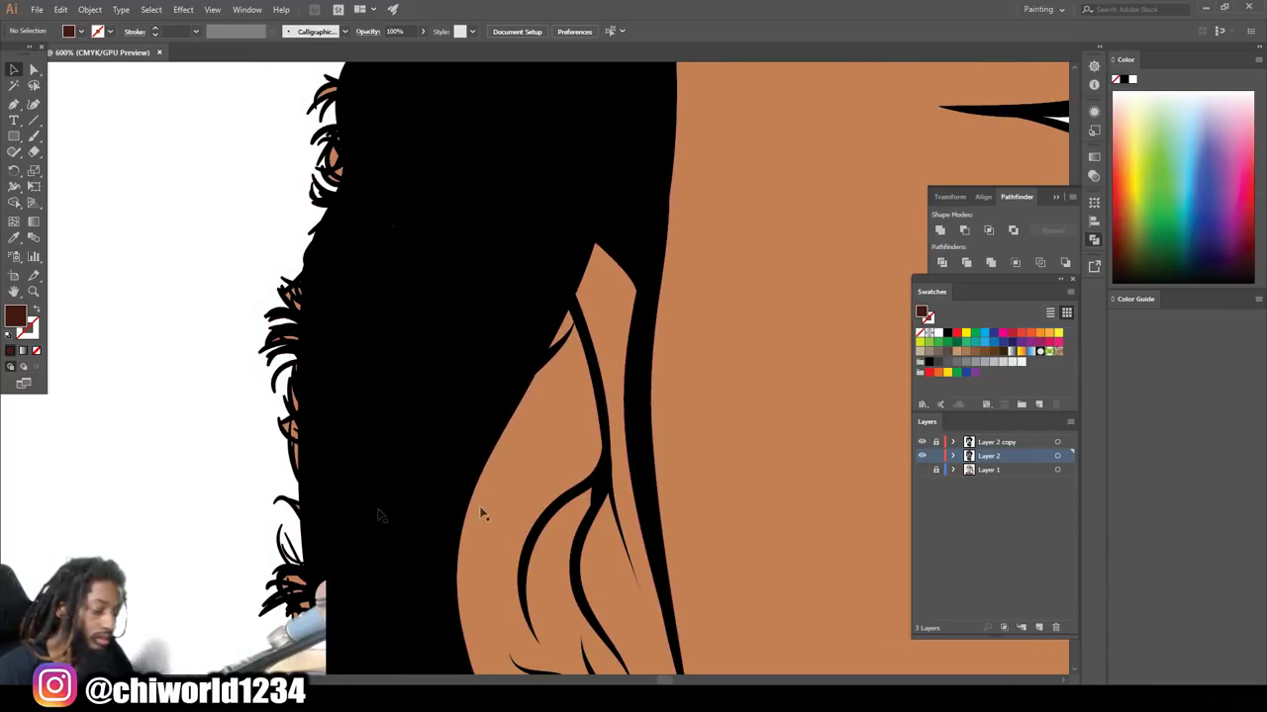
pyautogui.hotkey('ctrl', '-')
pyautogui.hotkey('ctrl', '-')
pyautogui.hotkey('ctrl', '-')
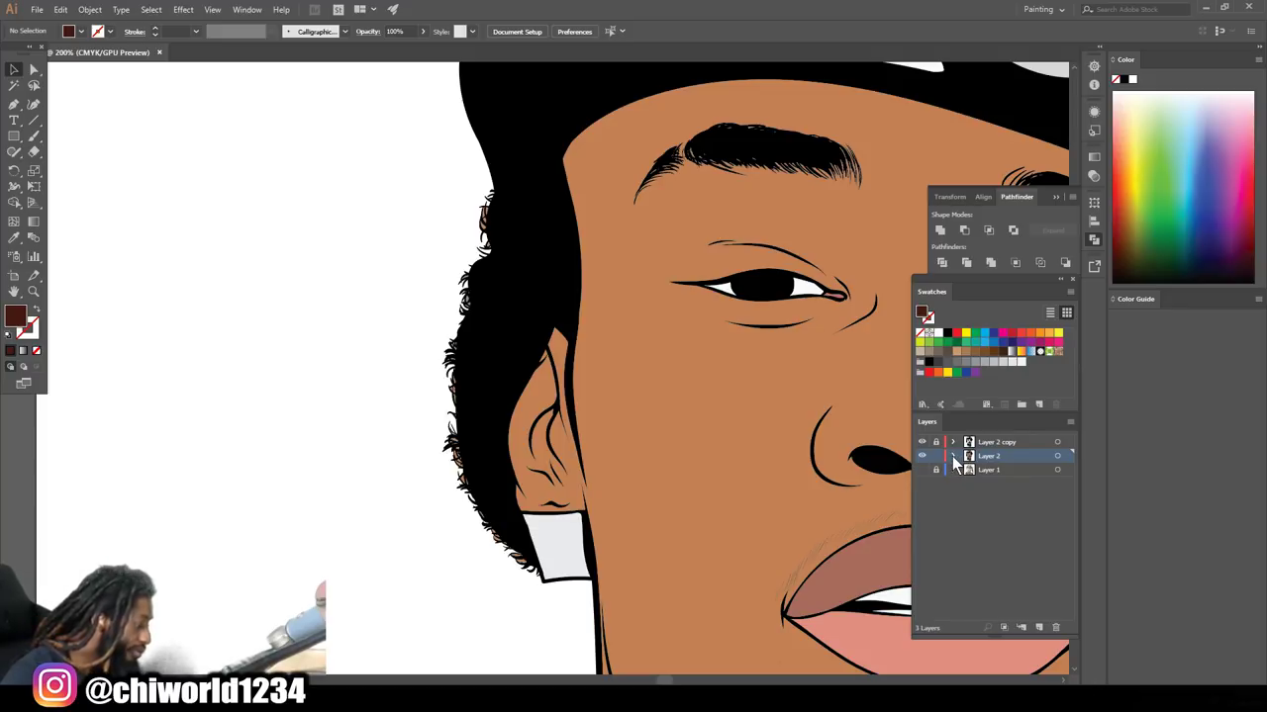
# Expand Layer 2 to lock its paths, collapse it, and switch to Direct Selection
pyautogui.click(953, 456)
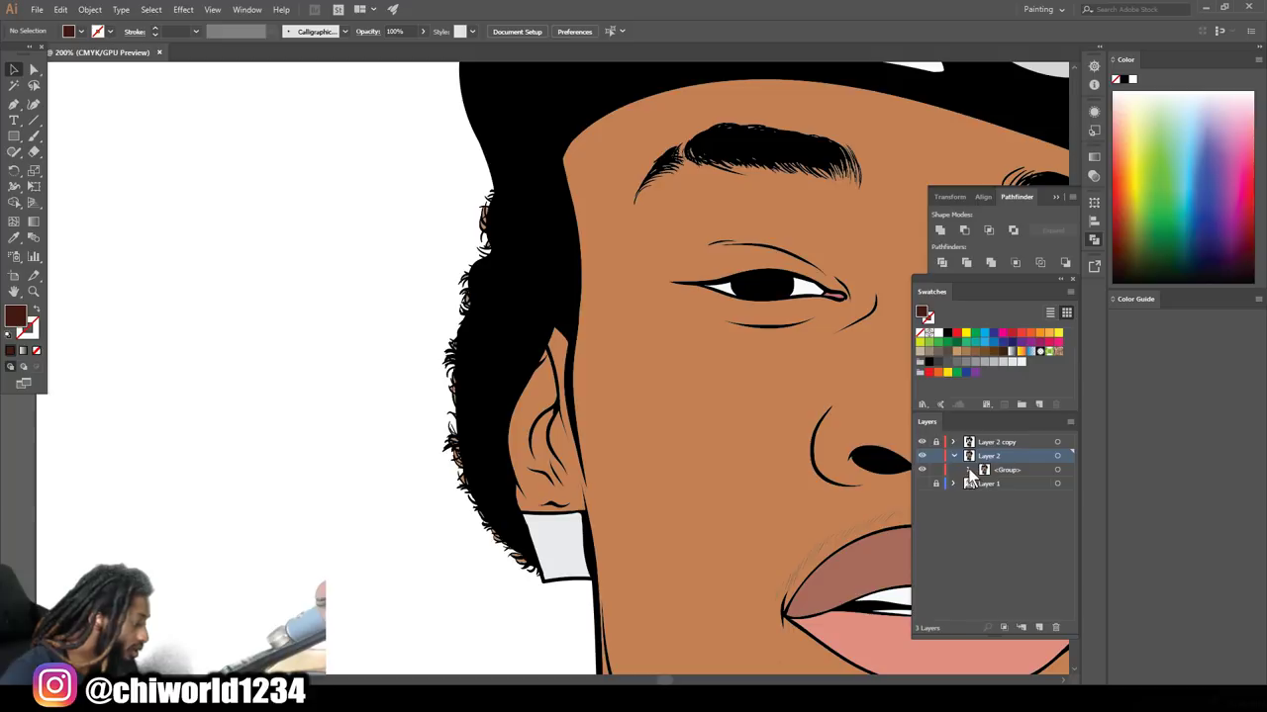
pyautogui.click(968, 470)
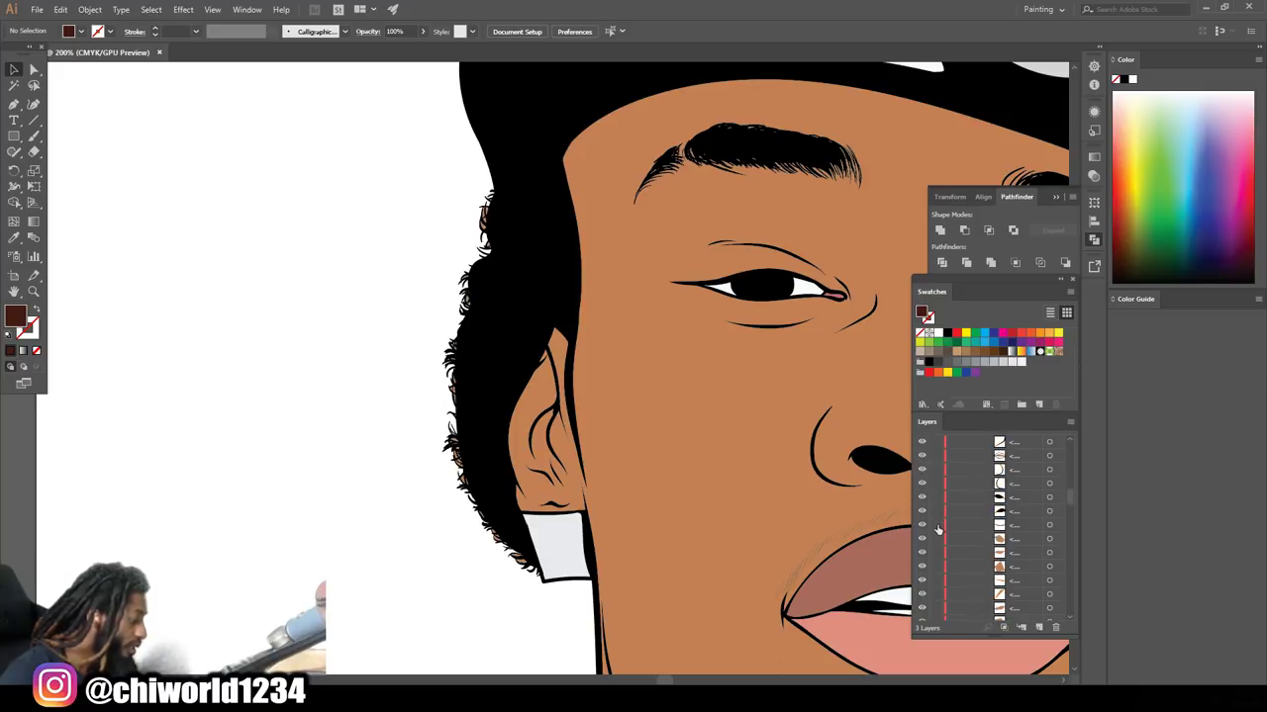
pyautogui.keyDown('alt'); pyautogui.click(940, 445); pyautogui.keyUp('alt')
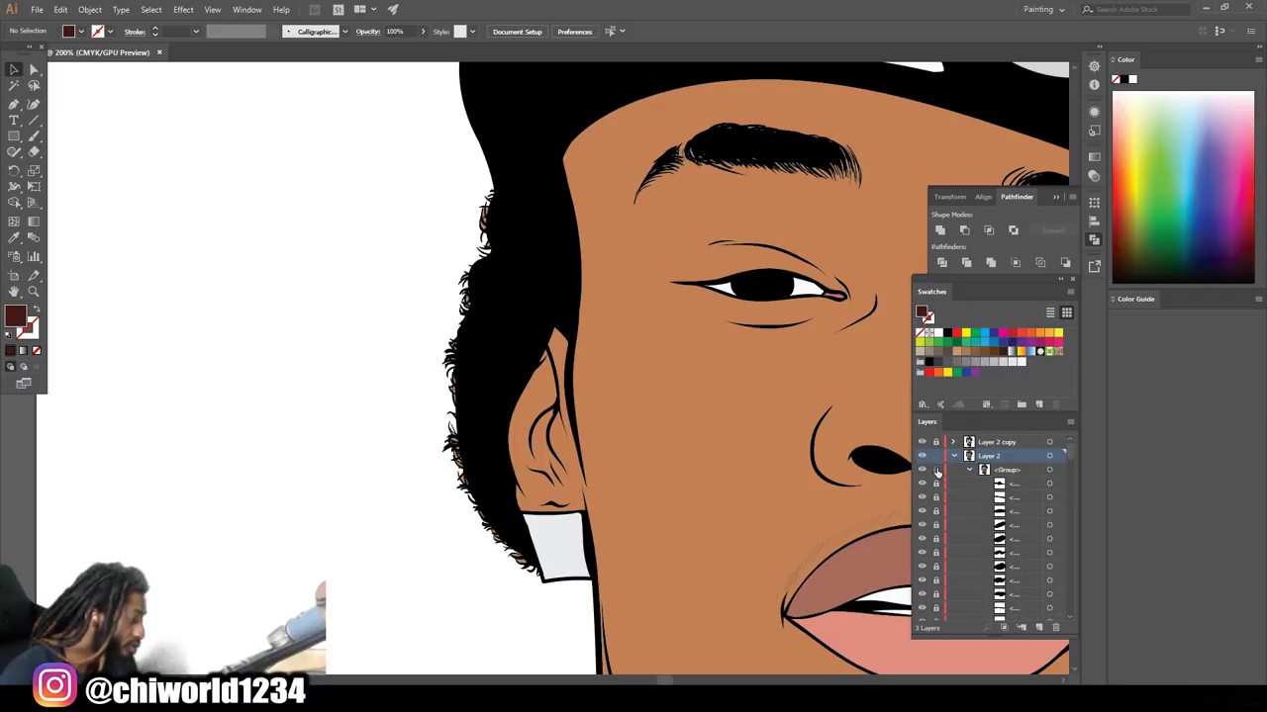
pyautogui.click(954, 455)
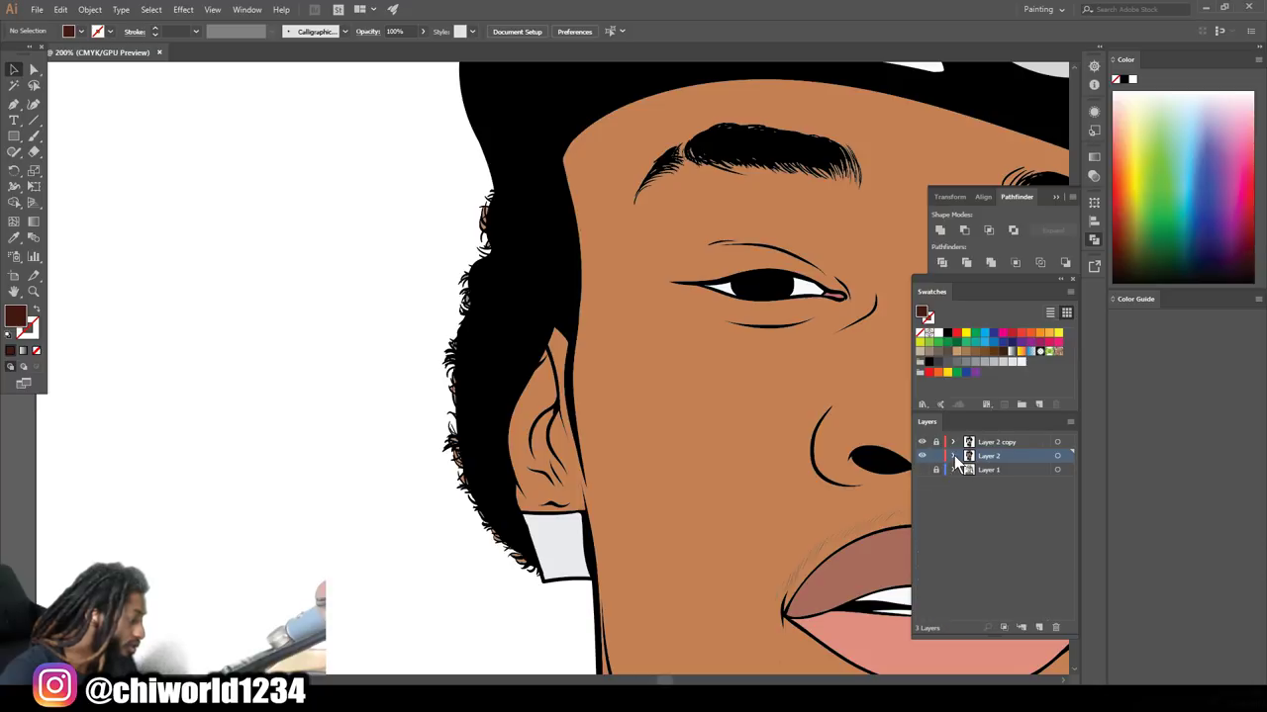
pyautogui.click(33, 74)
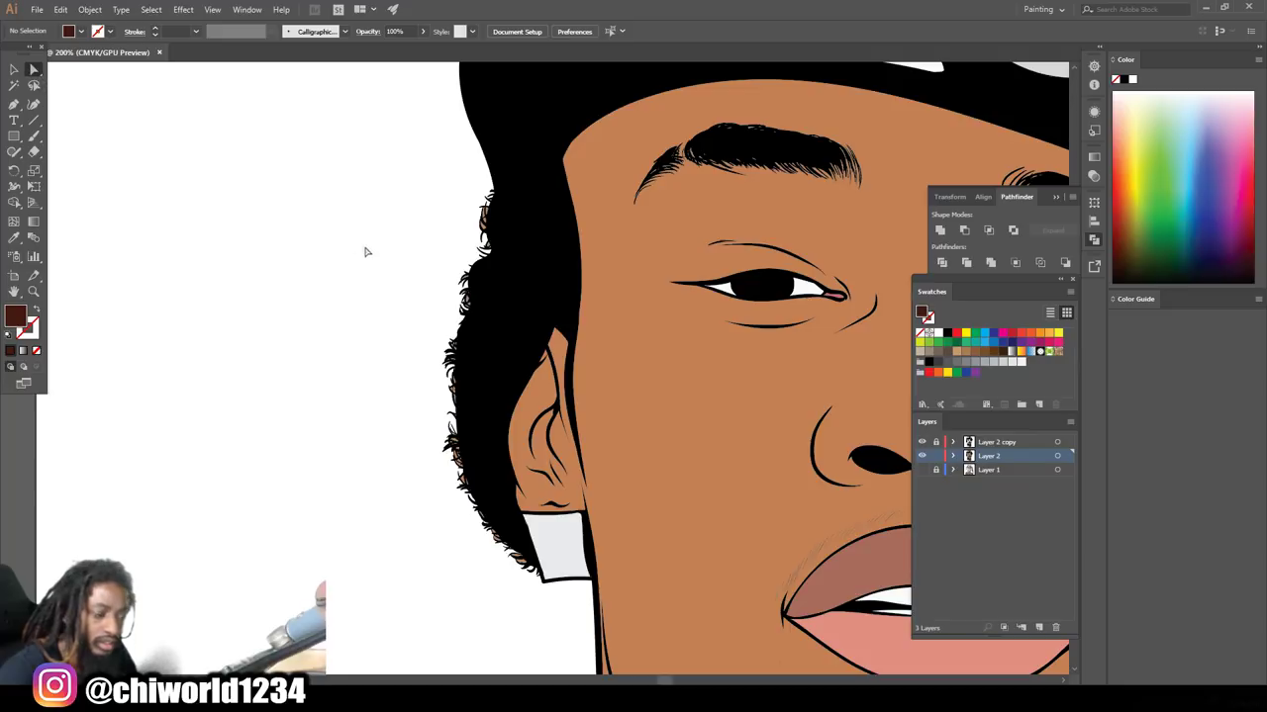
# Marquee-check for stray skin-coloured points along the hair edge and beside the ear
pyautogui.moveTo(458, 309); pyautogui.dragTo(494, 361)
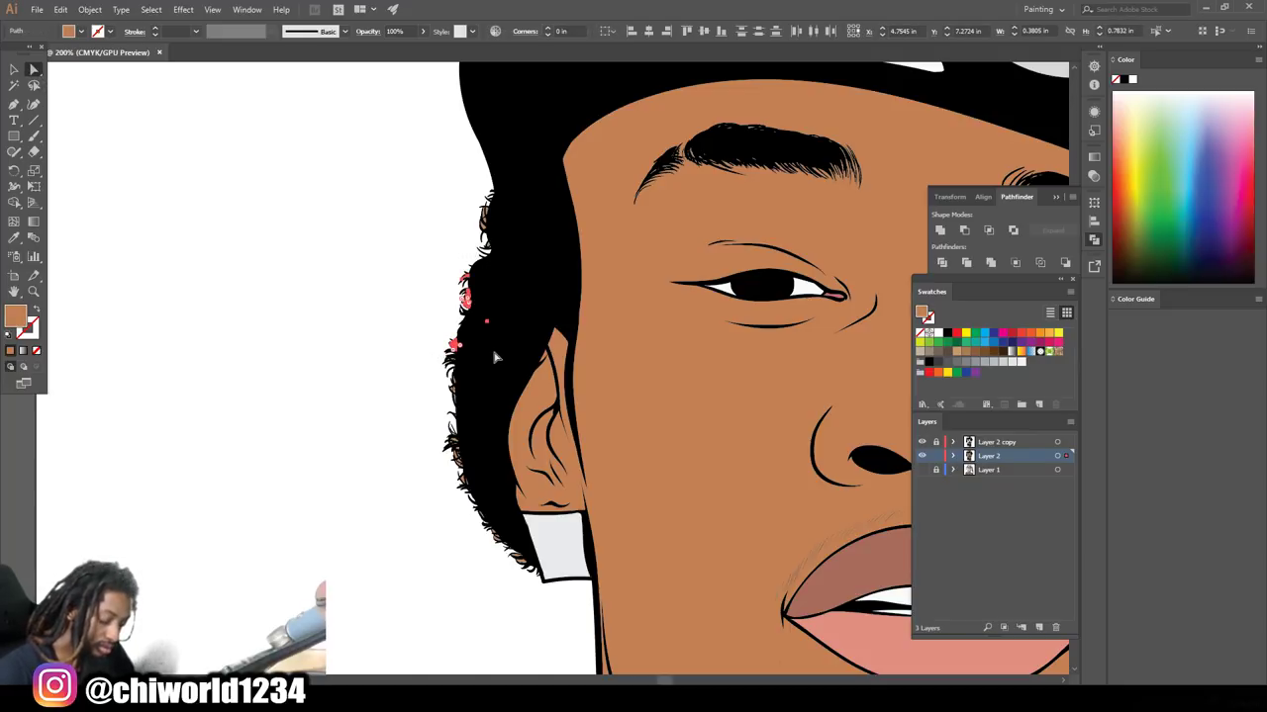
pyautogui.click(444, 251)
pyautogui.moveTo(514, 239); pyautogui.dragTo(516, 247)
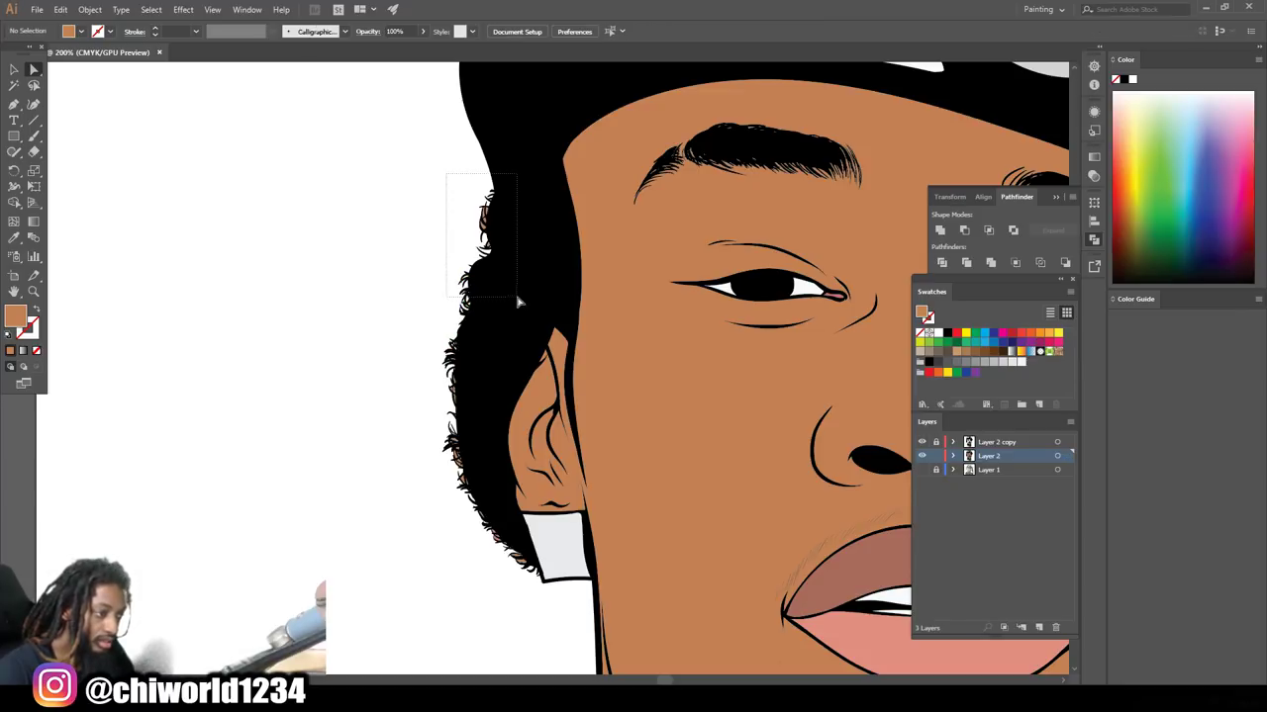
pyautogui.moveTo(462, 436); pyautogui.dragTo(493, 524)
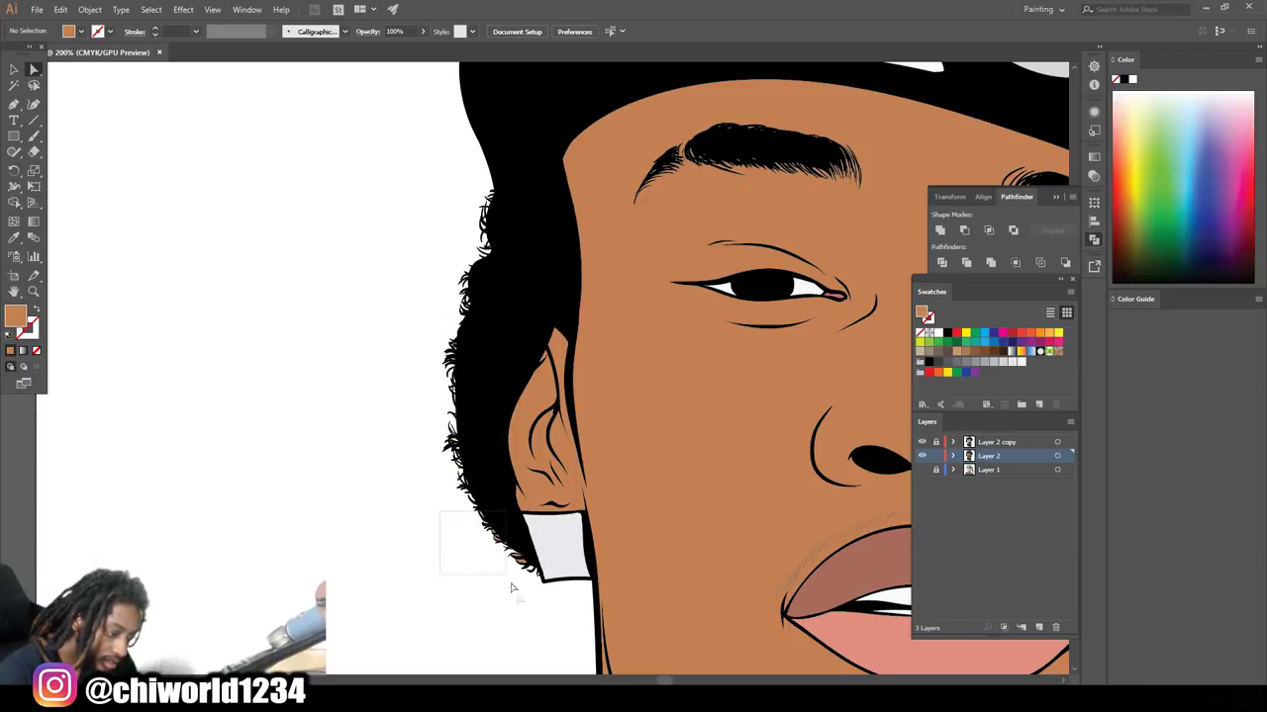
pyautogui.moveTo(501, 605); pyautogui.dragTo(497, 609)
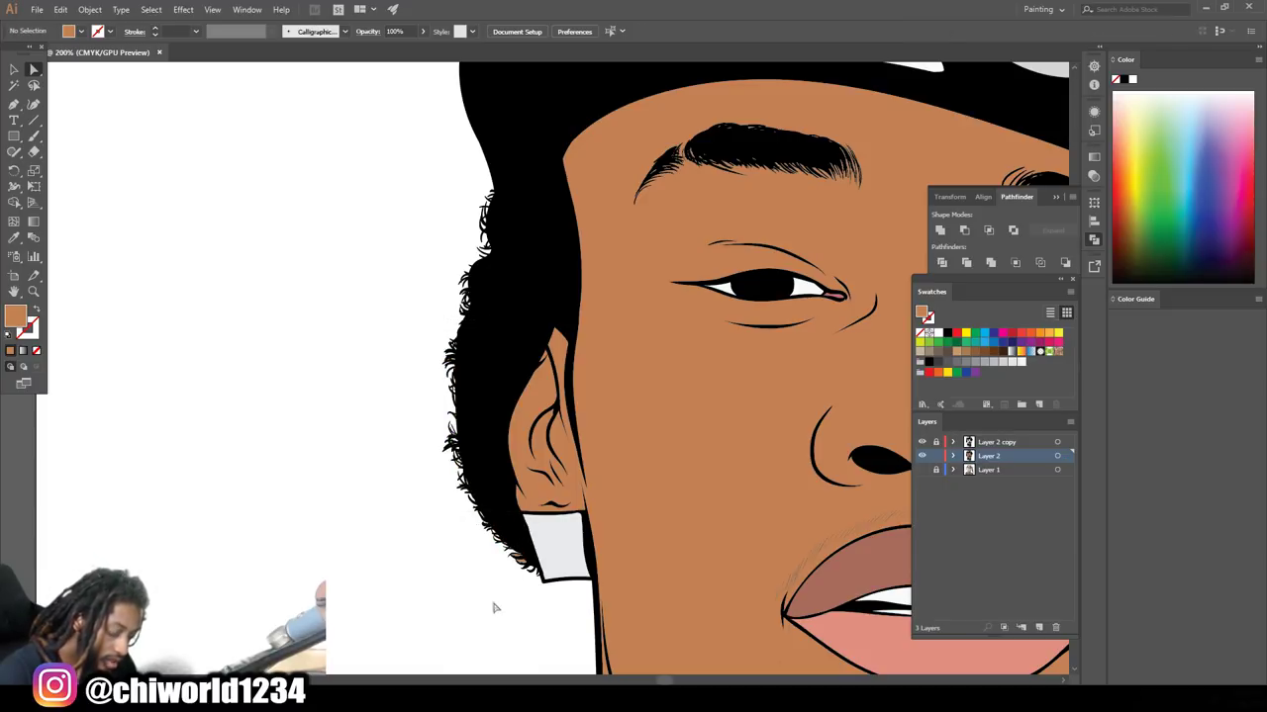
pyautogui.moveTo(532, 539); pyautogui.dragTo(529, 542)
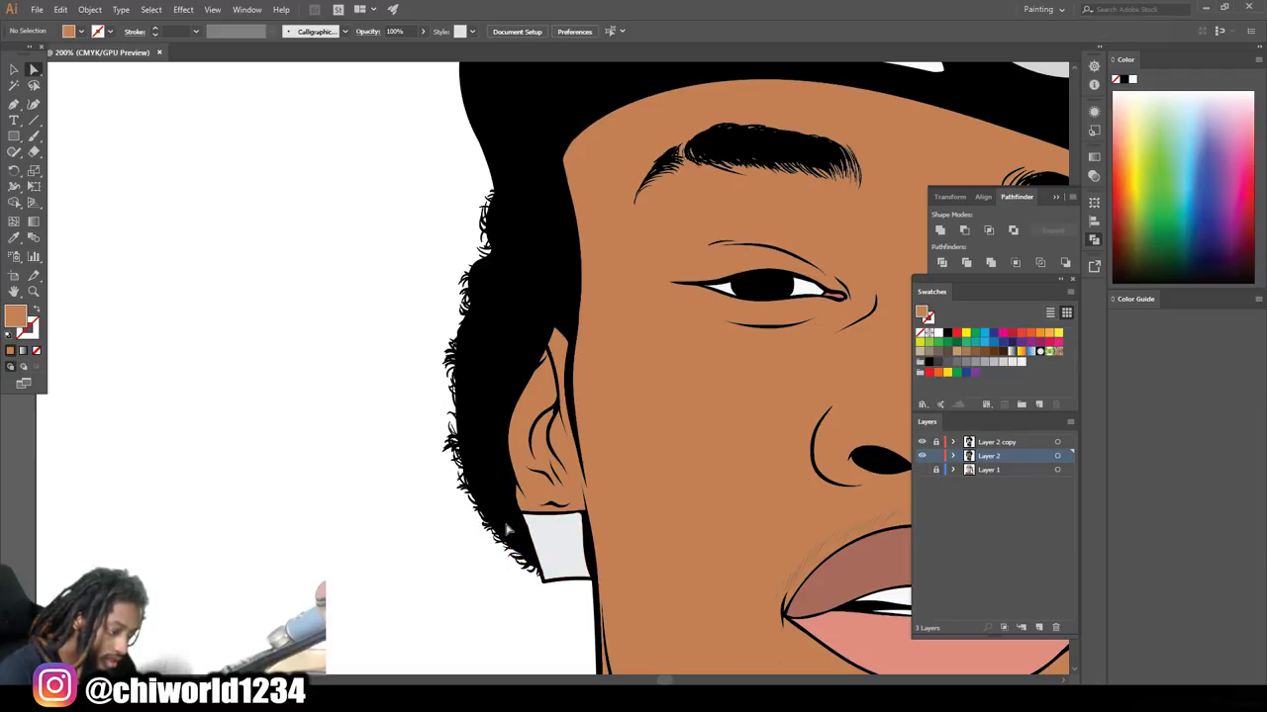
# Select anchor points along the hair edge by the cheek, upper hair and neck
pyautogui.scroll(-2, 502, 592)
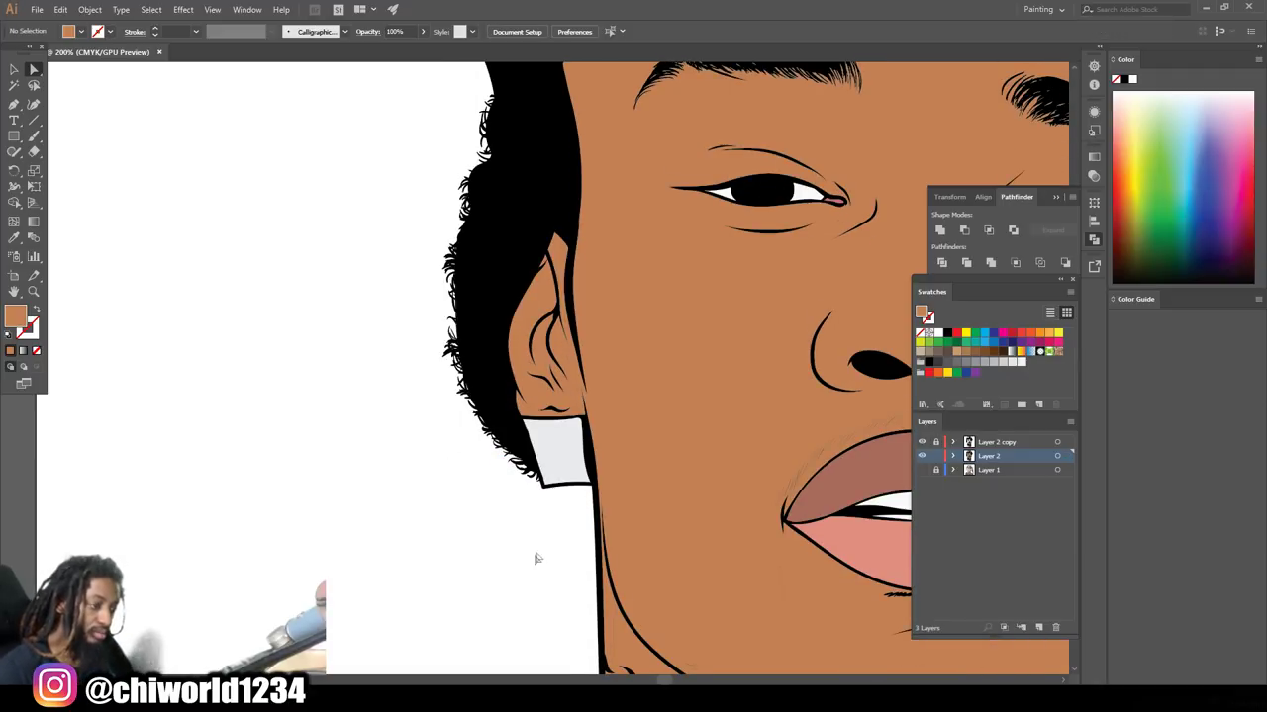
pyautogui.scroll(3, 545, 540)
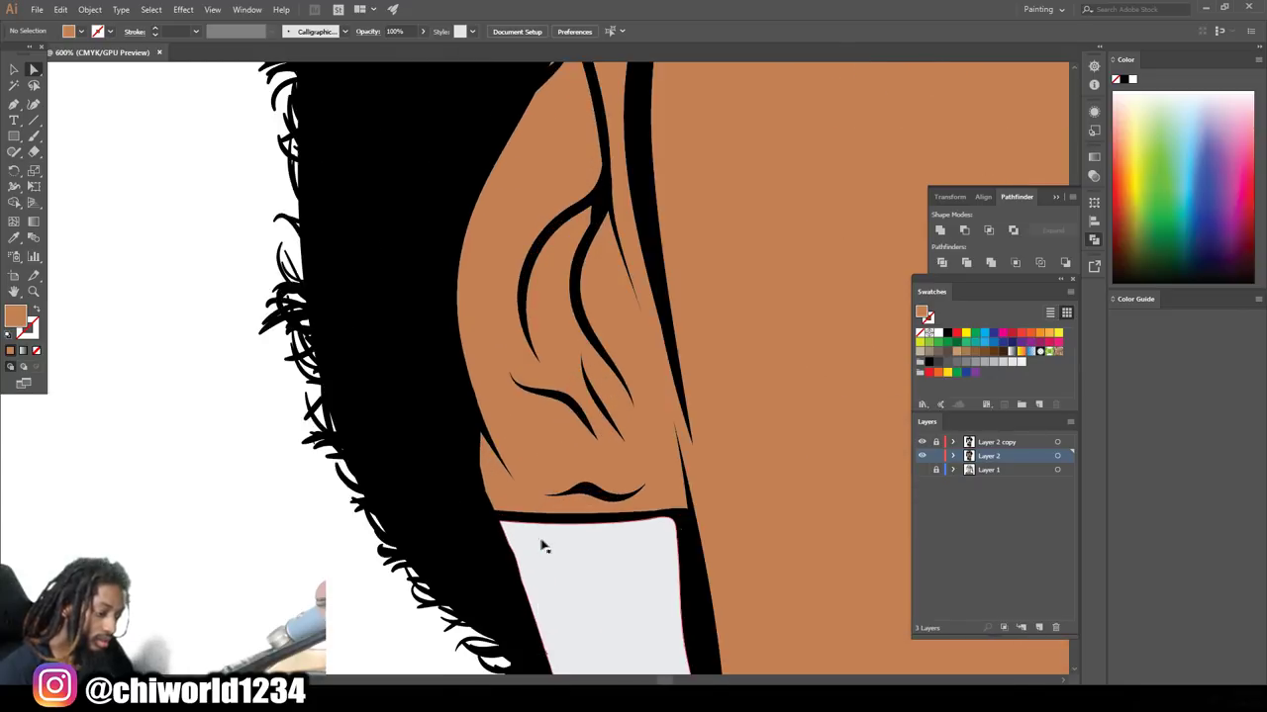
pyautogui.scroll(-2, 544, 534)
pyautogui.scroll(-3, 574, 500)
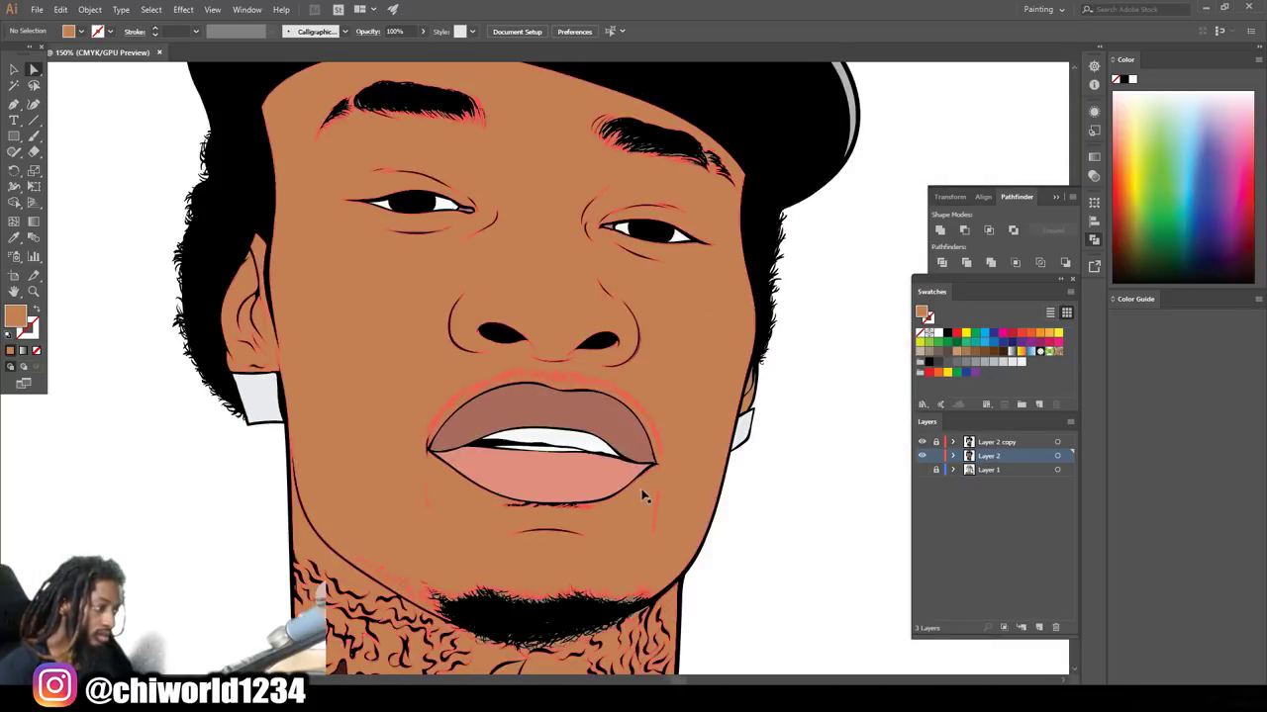
pyautogui.scroll(2, 654, 494)
pyautogui.scroll(1, 608, 475)
pyautogui.scroll(1, 597, 470)
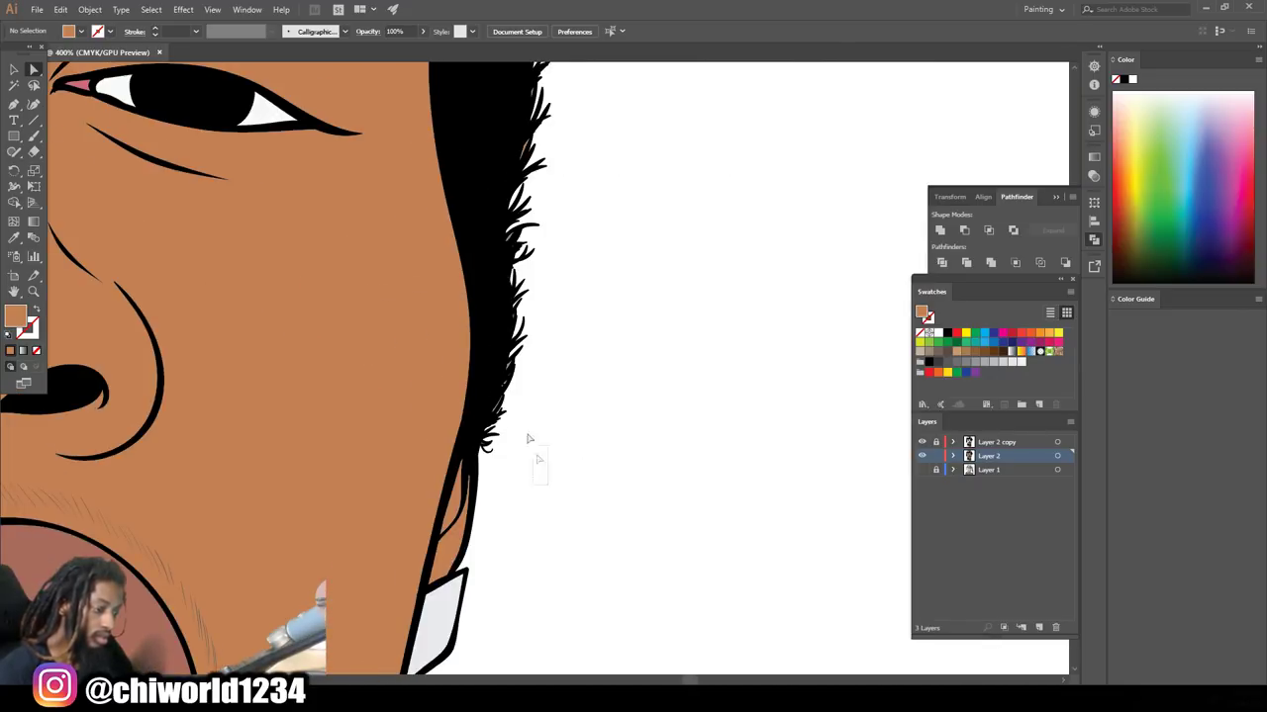
pyautogui.moveTo(487, 372); pyautogui.dragTo(484, 366)
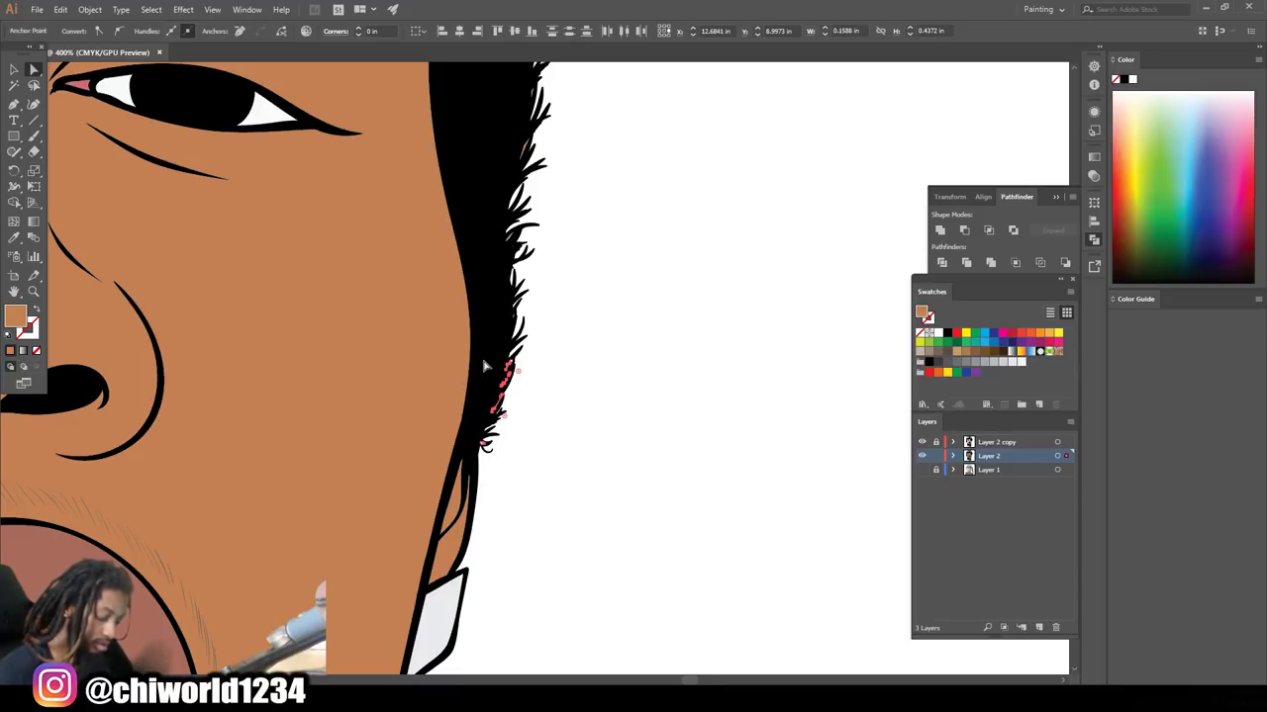
pyautogui.scroll(3, 483, 366)
pyautogui.moveTo(579, 483); pyautogui.dragTo(498, 349)
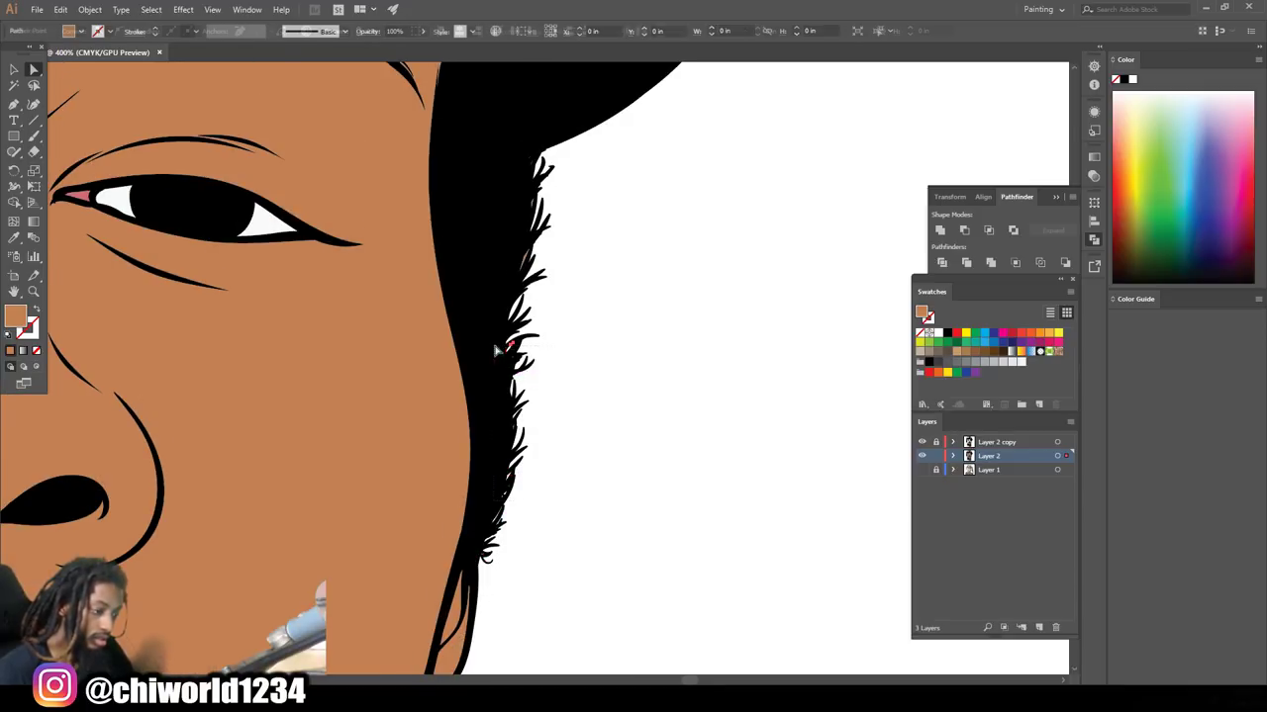
pyautogui.scroll(3, 498, 349)
pyautogui.moveTo(580, 439); pyautogui.dragTo(499, 210)
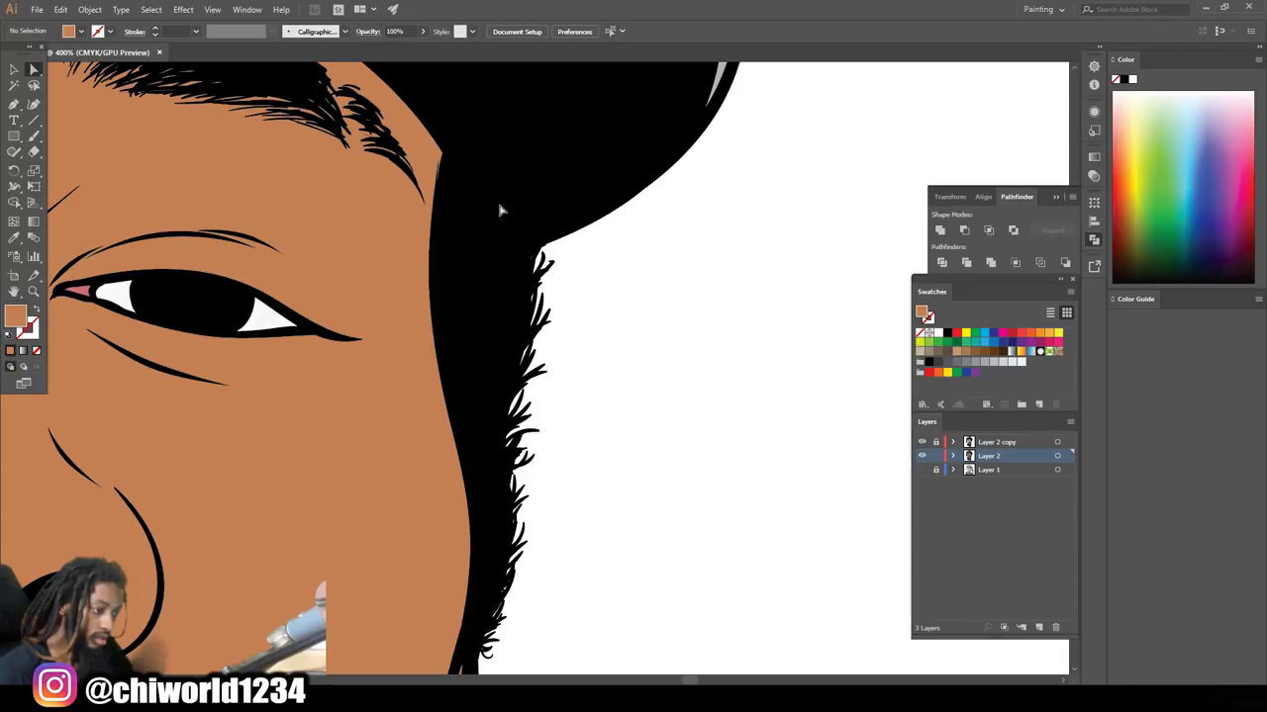
pyautogui.scroll(-1, 647, 354)
pyautogui.scroll(-1, 647, 353)
pyautogui.scroll(-2, 634, 362)
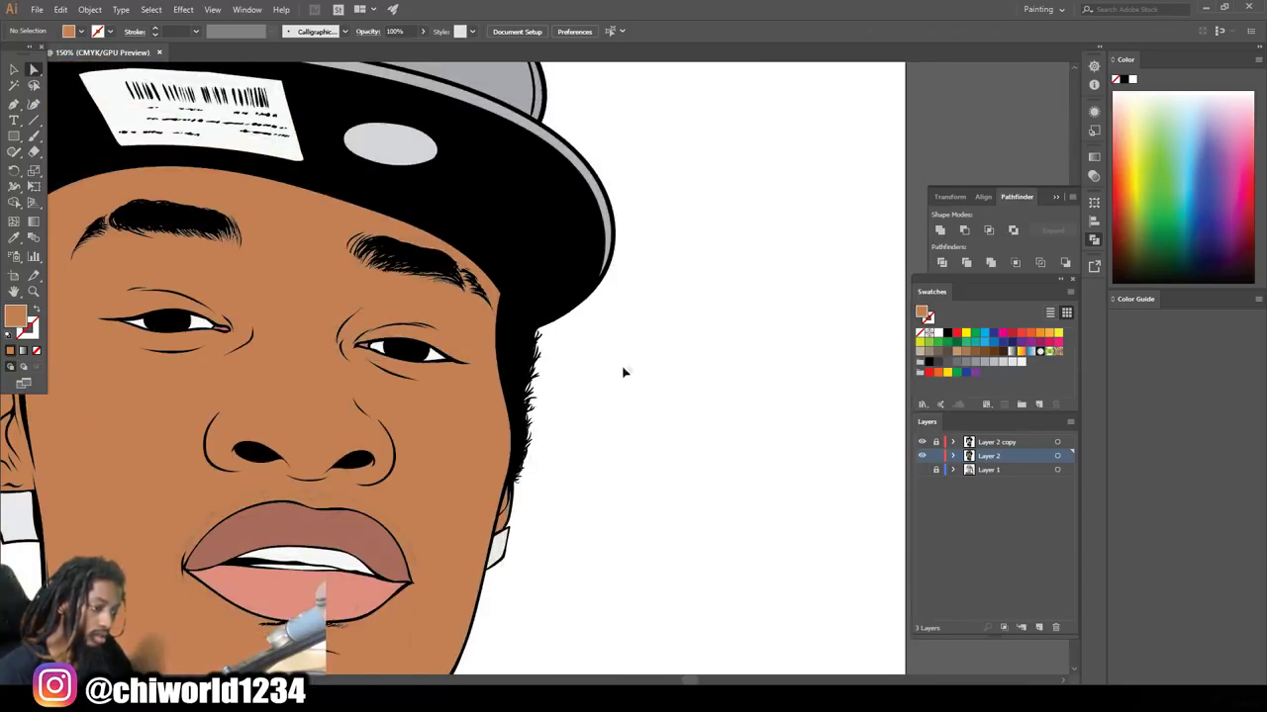
pyautogui.scroll(-2, 624, 372)
pyautogui.scroll(1, 540, 396)
pyautogui.scroll(-5, 583, 406)
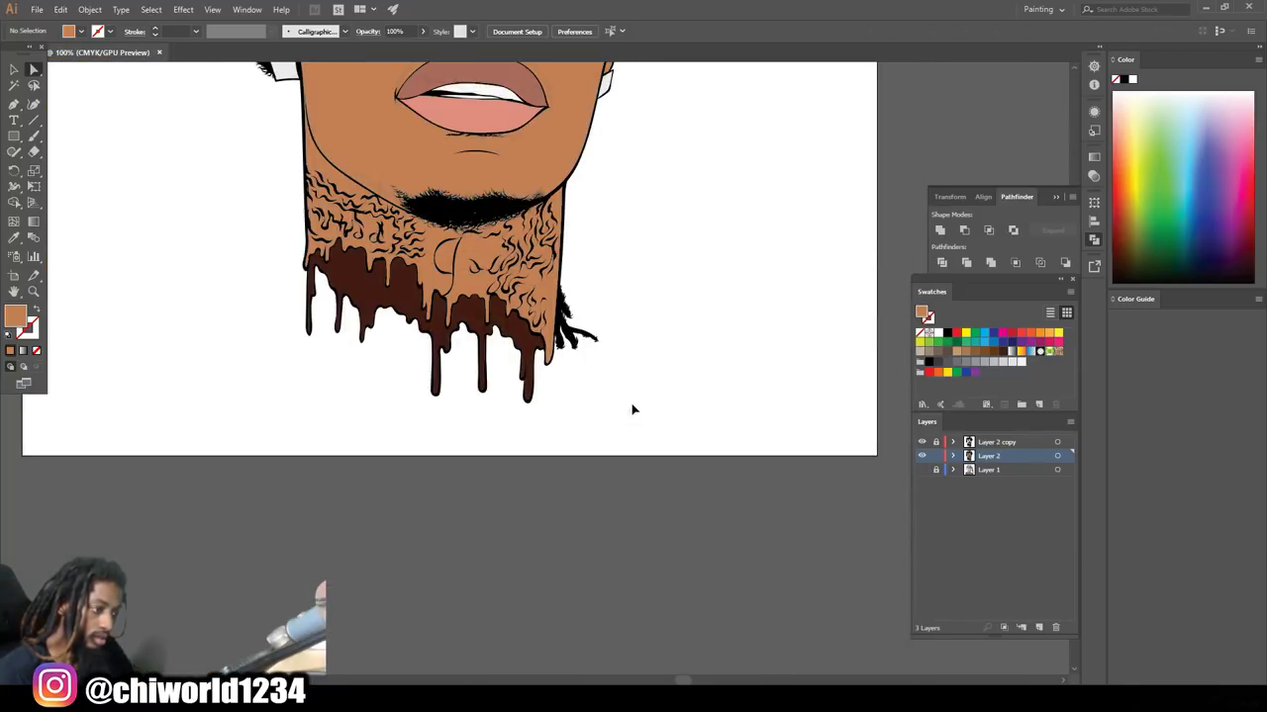
pyautogui.scroll(1, 644, 405)
pyautogui.scroll(2, 644, 404)
pyautogui.scroll(1, 645, 426)
pyautogui.moveTo(648, 459)
pyautogui.mouseDown()
pyautogui.moveTo(451, 106)
pyautogui.moveTo(425, 132)
pyautogui.mouseUp()
# Clear the selected hair-edge points and scroll back over the portrait
pyautogui.hotkey('ctrl', 'shift', 'a')
pyautogui.scroll(-1, 511, 233)
pyautogui.scroll(-1, 522, 246)
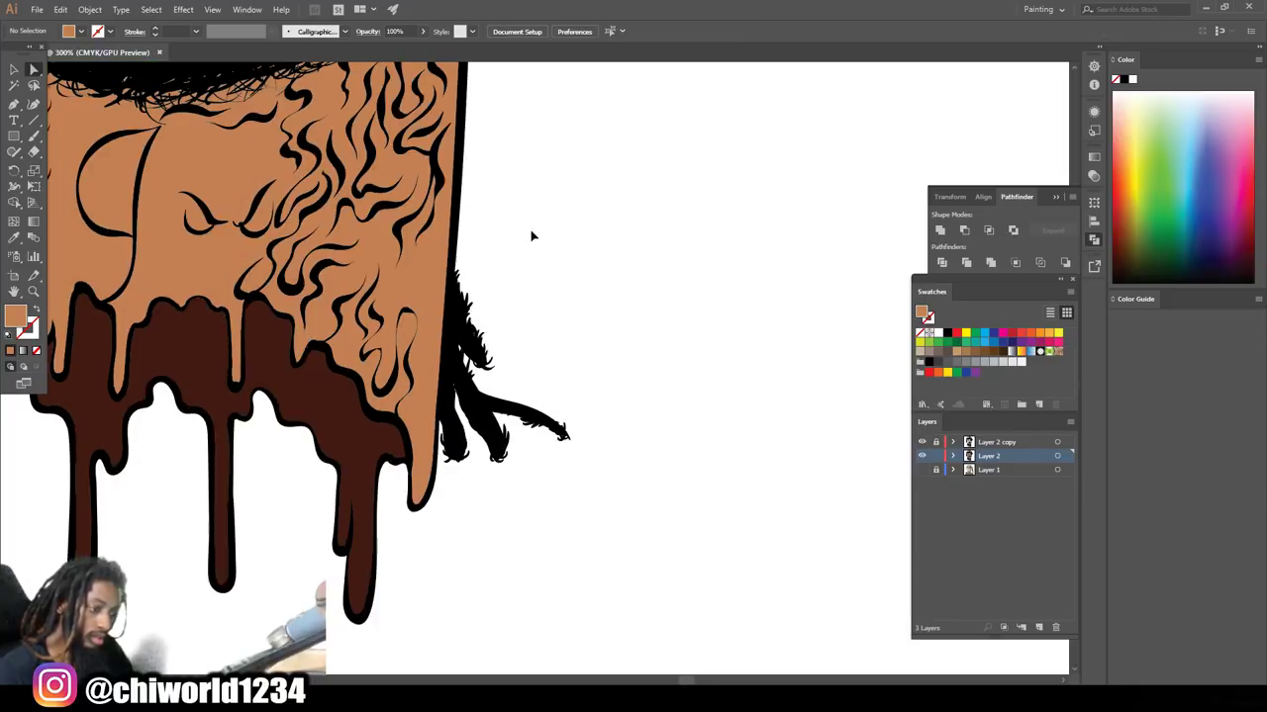
pyautogui.scroll(-1, 531, 234)
pyautogui.scroll(-2, 528, 224)
pyautogui.scroll(1, 555, 222)
pyautogui.scroll(3, 634, 201)
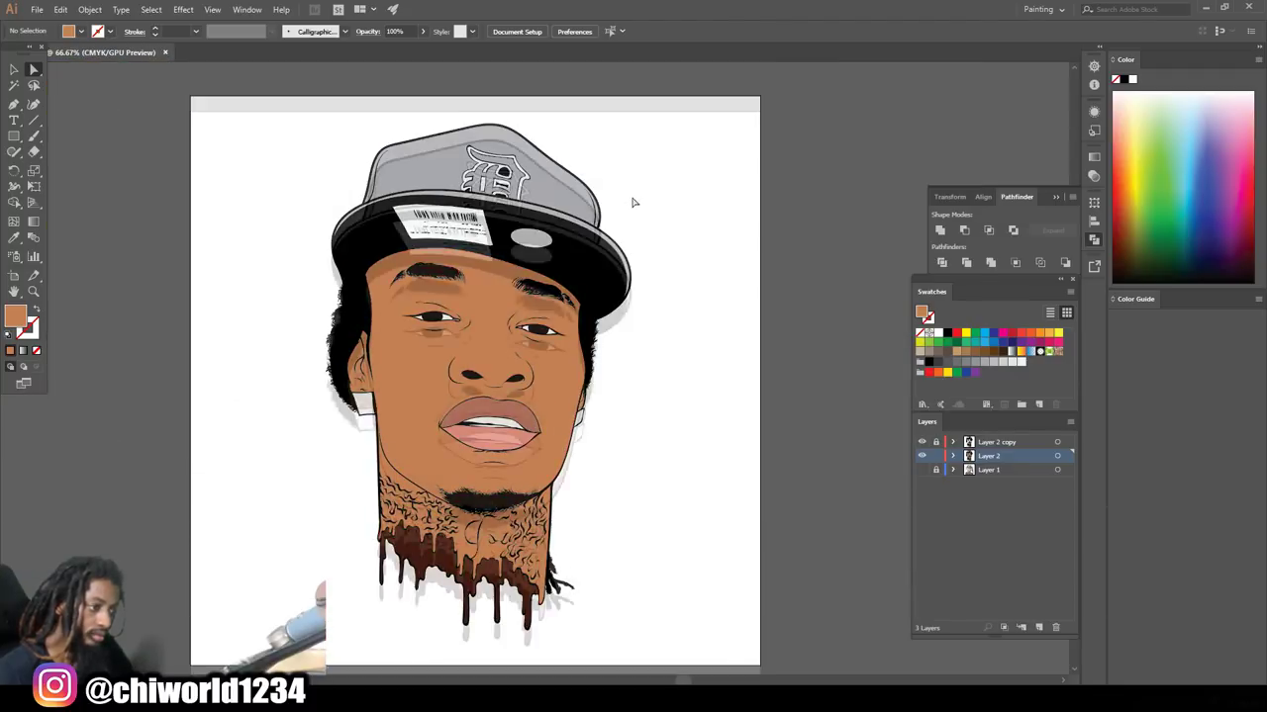
# Isolate the cap group, select the crown and brim, and give them white fill with no stroke
pyautogui.scroll(1, 647, 208)
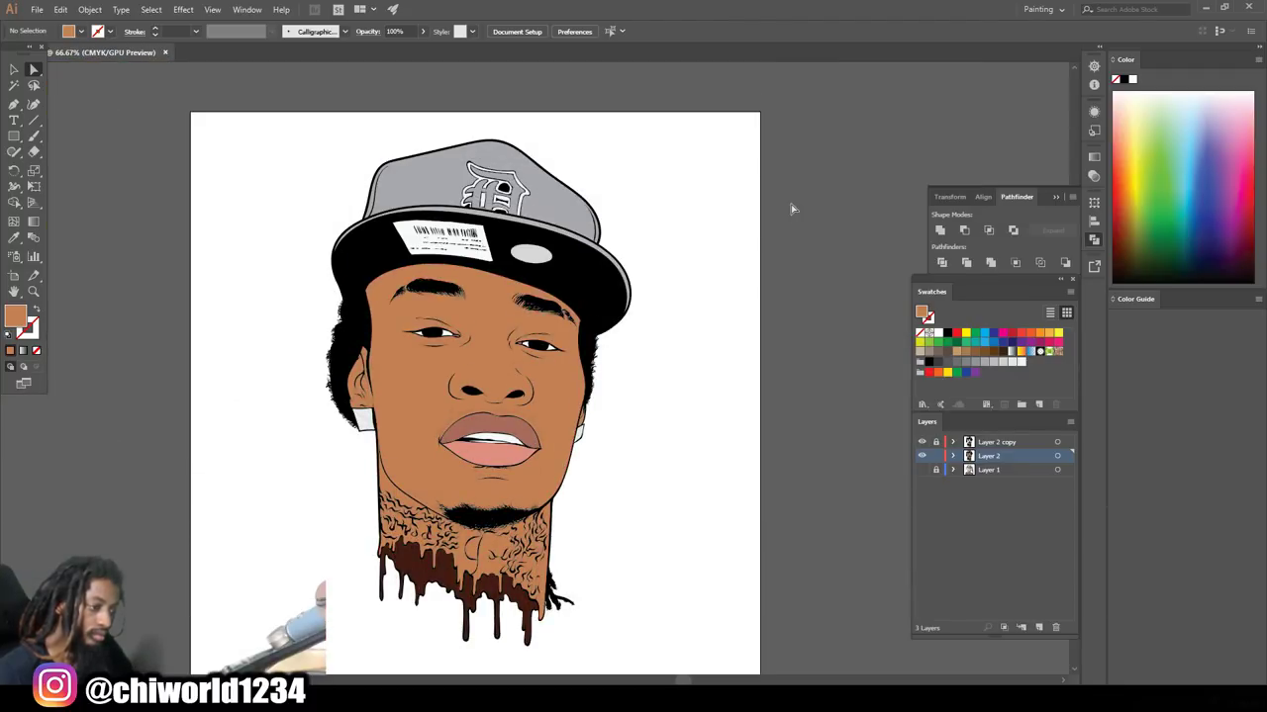
pyautogui.scroll(2, 758, 237)
pyautogui.scroll(2, 749, 238)
pyautogui.scroll(3, 690, 257)
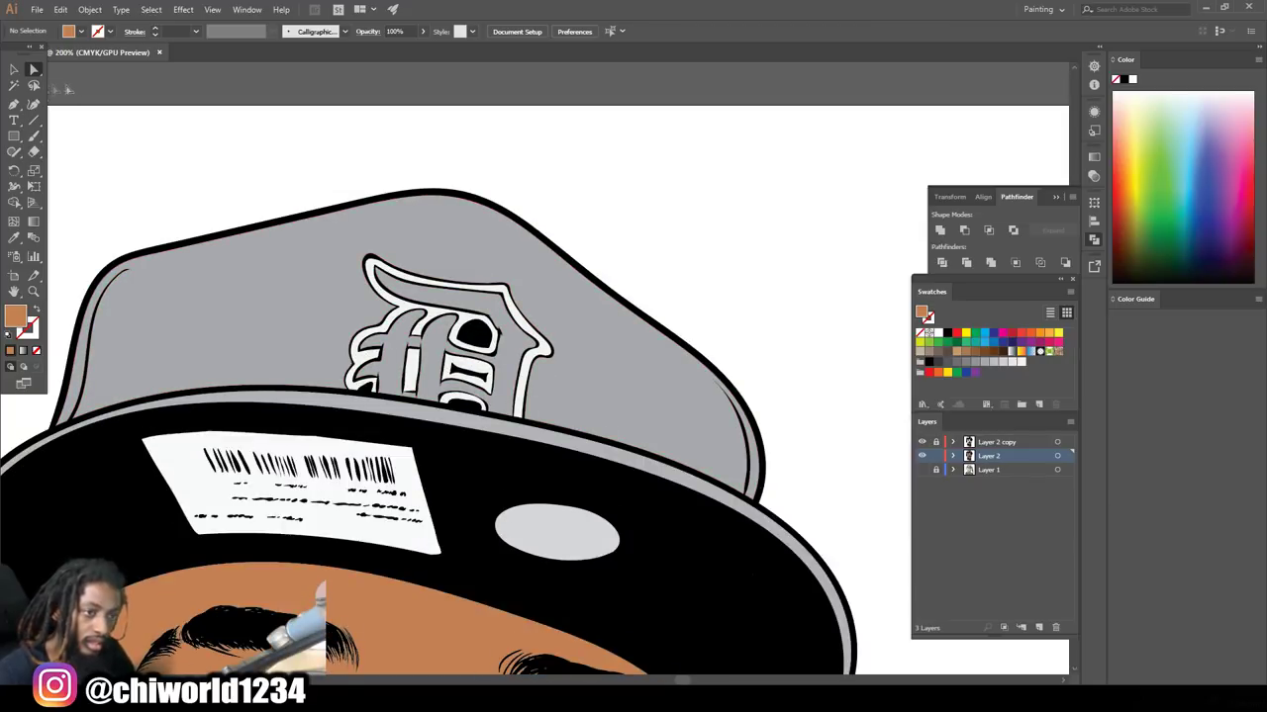
pyautogui.rightClick(184, 283)
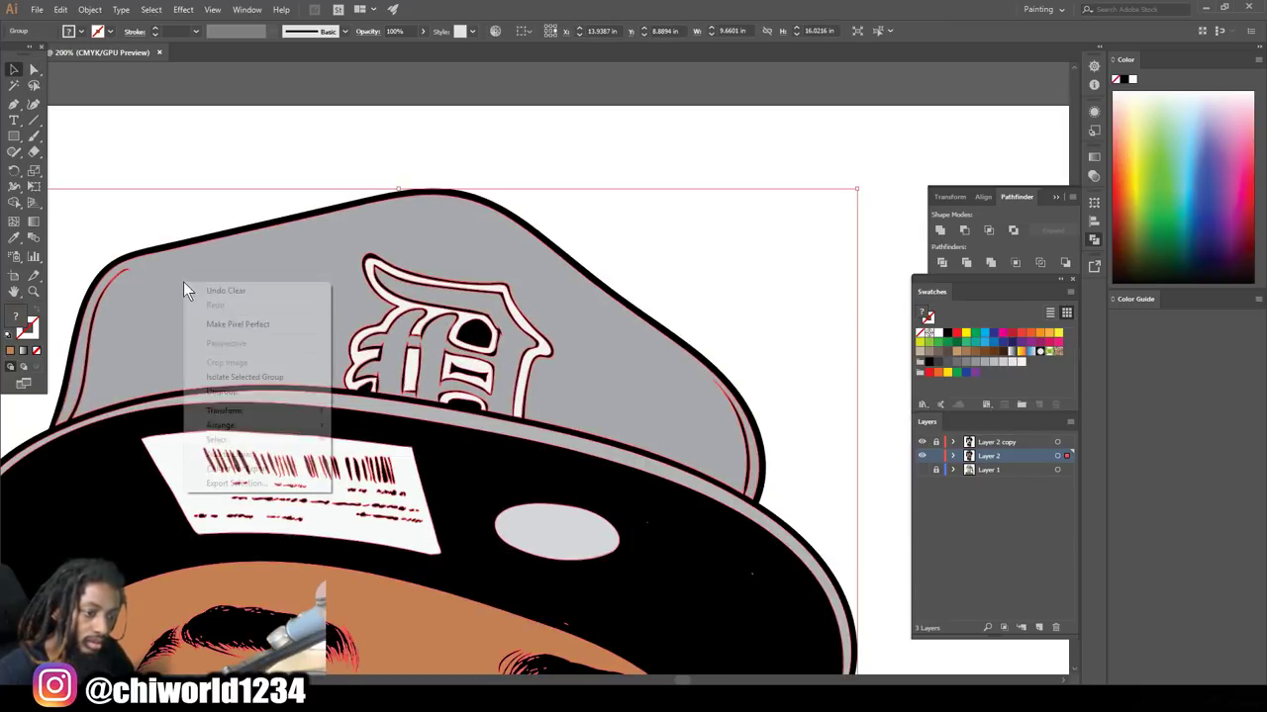
pyautogui.click(254, 377)
pyautogui.click(267, 315)
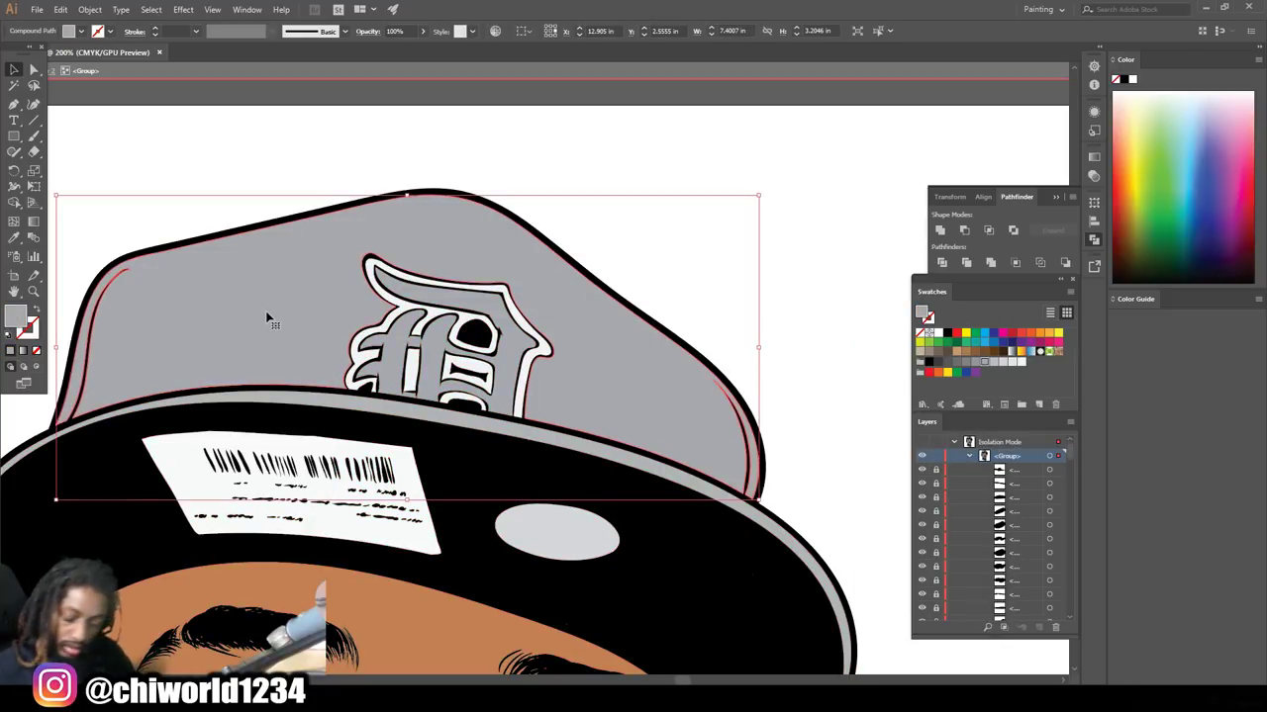
pyautogui.keyDown('shift'); pyautogui.click(395, 407); pyautogui.keyUp('shift')
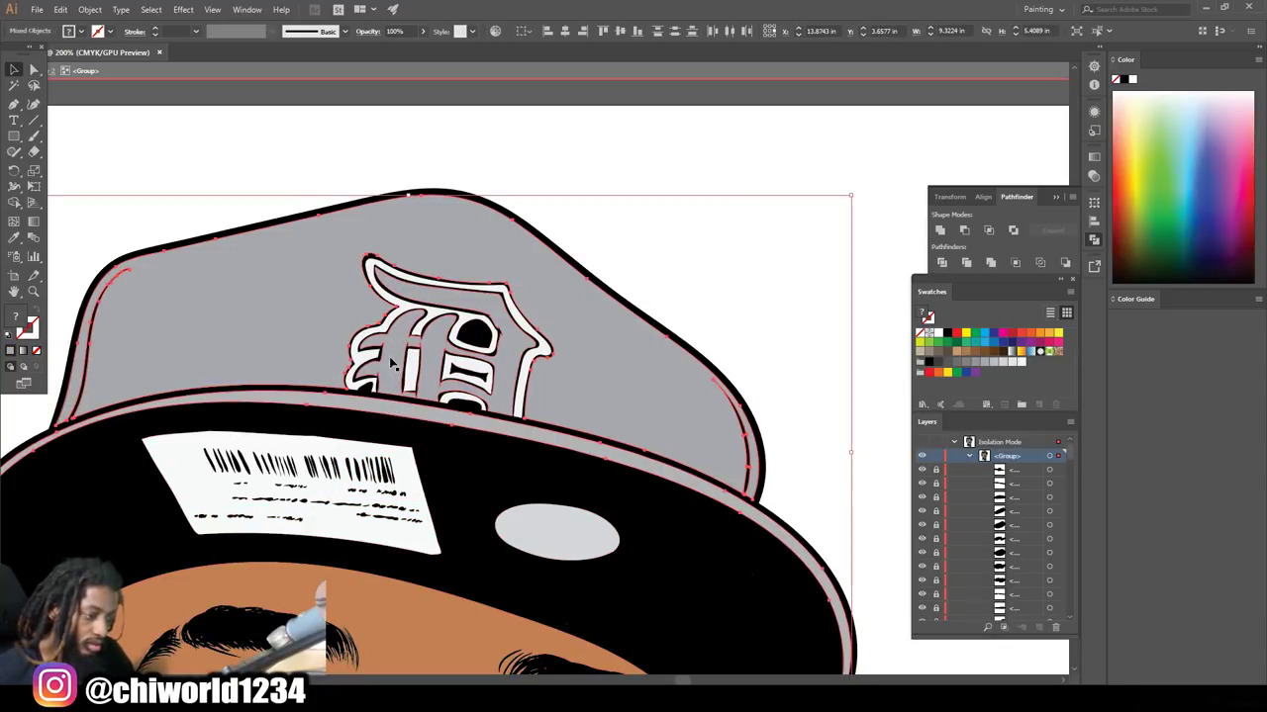
pyautogui.click(8, 336)
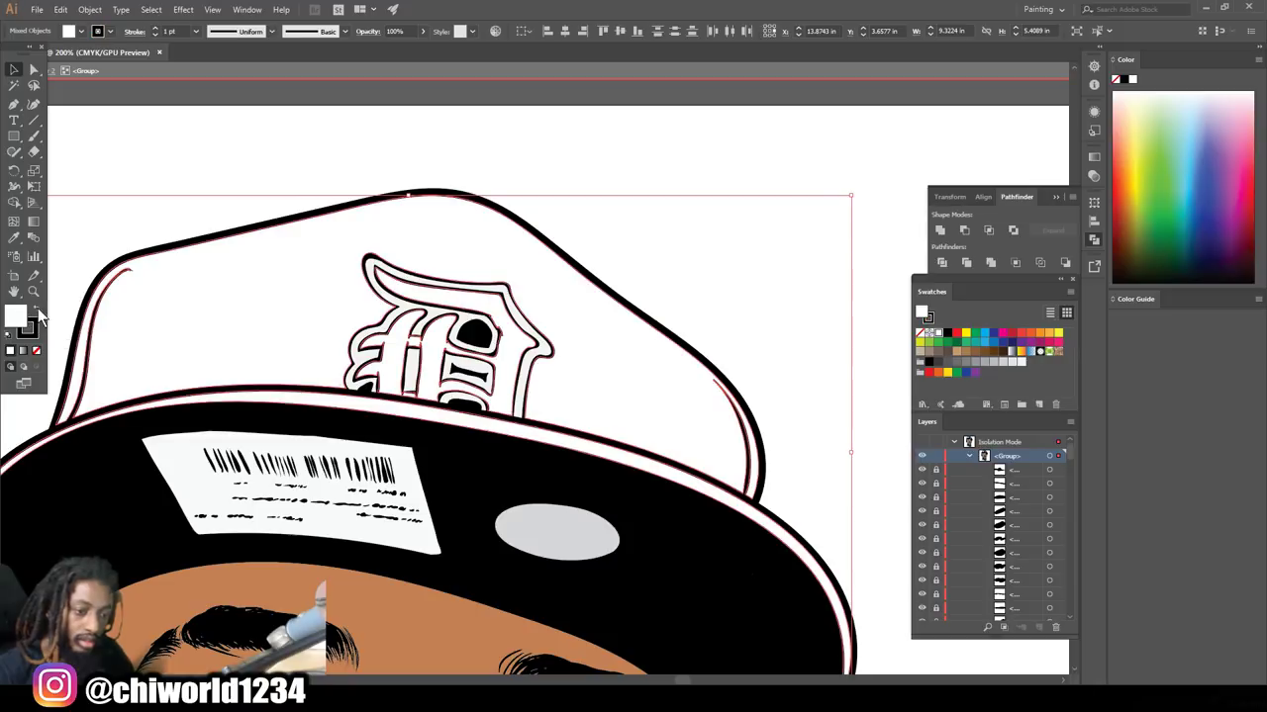
pyautogui.click(36, 309)
pyautogui.click(37, 352)
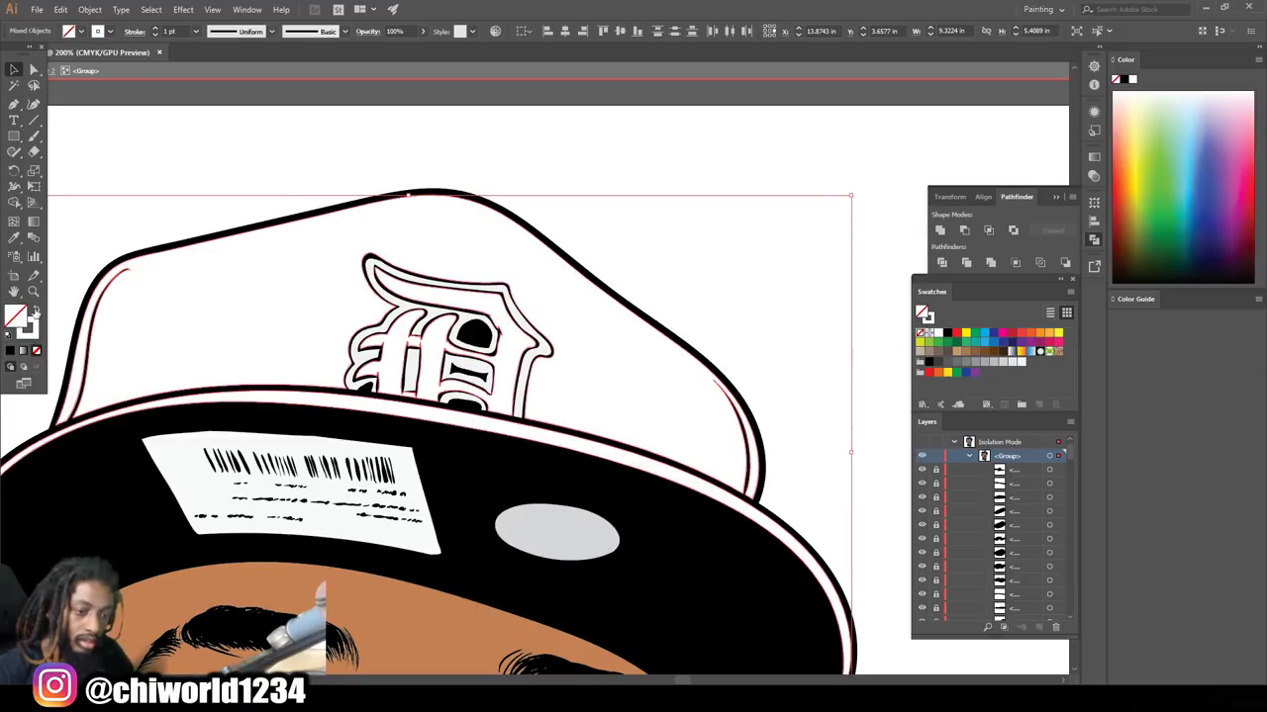
pyautogui.click(36, 310)
# Fill the cap crown with a dark grey, then lighten it slightly
pyautogui.doubleClick(16, 319)
pyautogui.moveTo(1001, 643)
pyautogui.mouseDown()
pyautogui.moveTo(1001, 631)
pyautogui.moveTo(1002, 653)
pyautogui.mouseUp()
pyautogui.moveTo(859, 624); pyautogui.dragTo(814, 641)
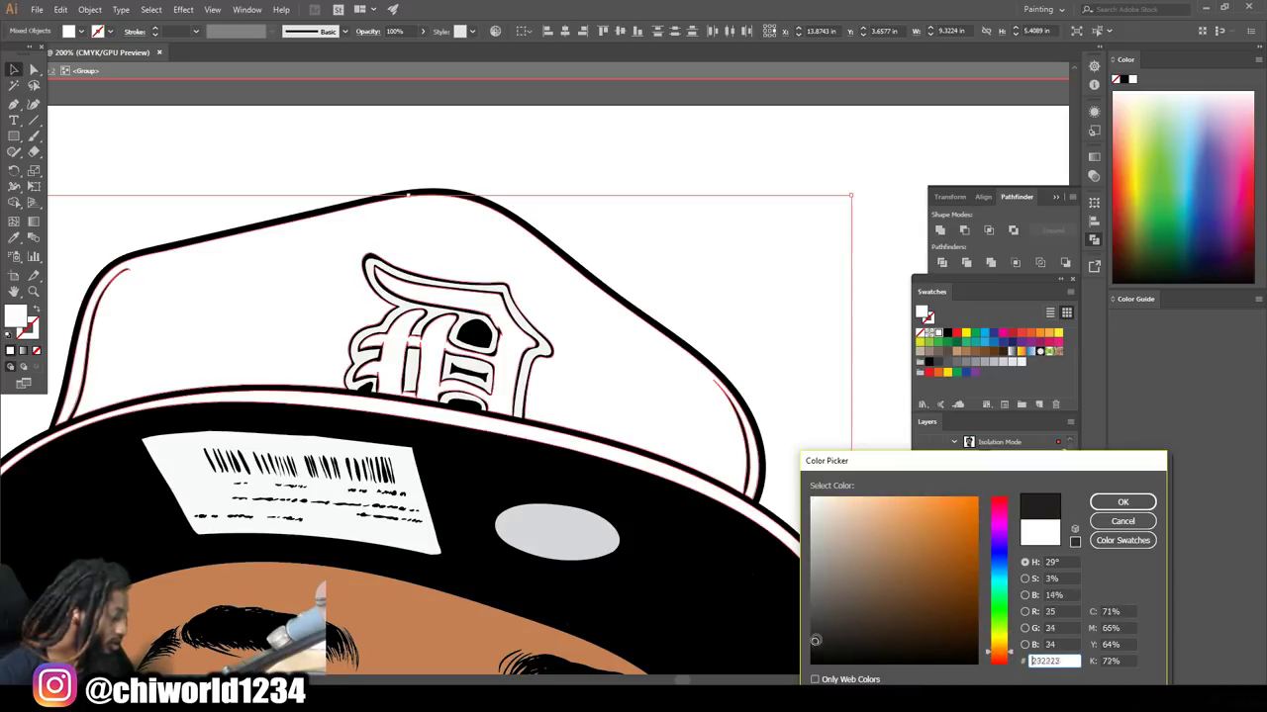
pyautogui.moveTo(999, 586); pyautogui.dragTo(997, 570)
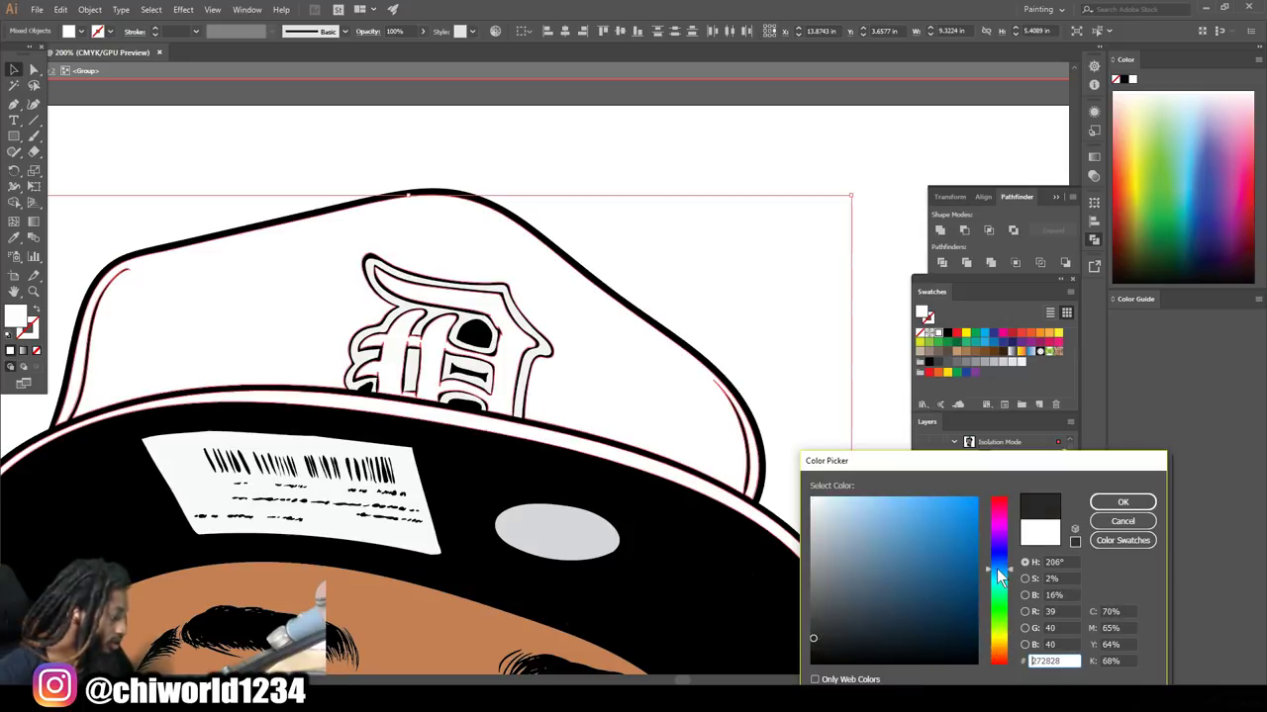
pyautogui.click(1110, 503)
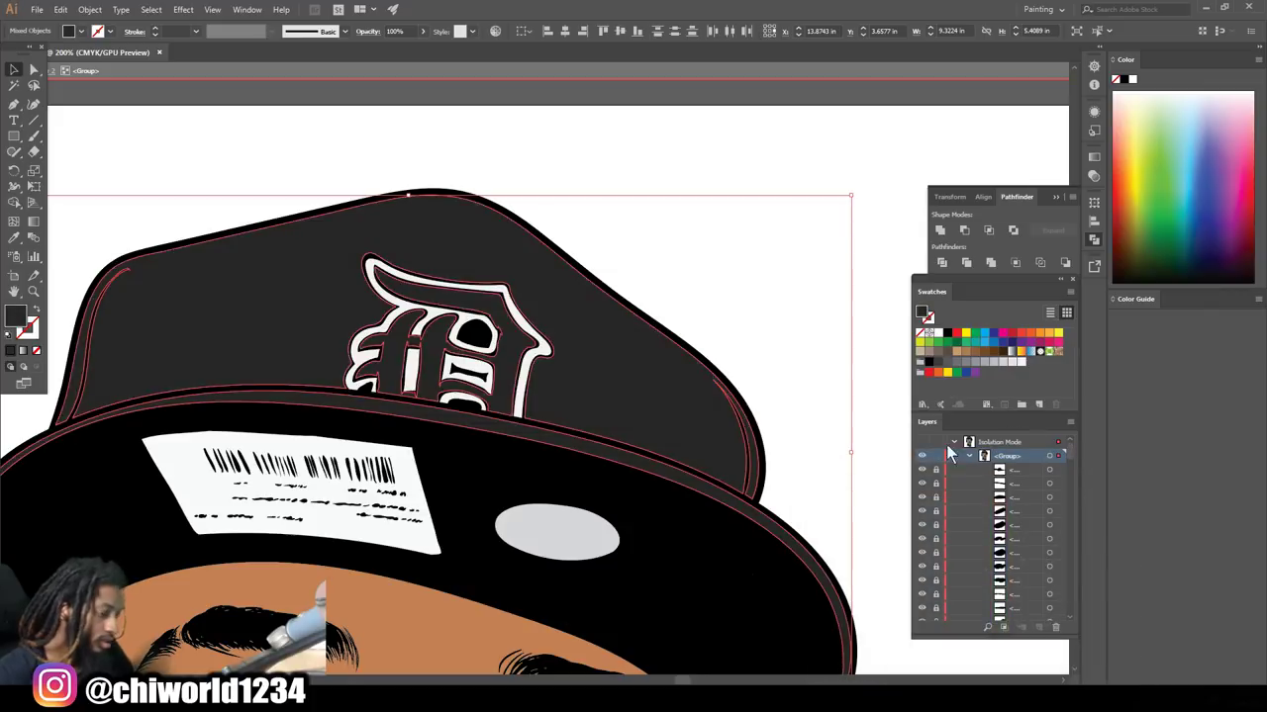
pyautogui.doubleClick(17, 317)
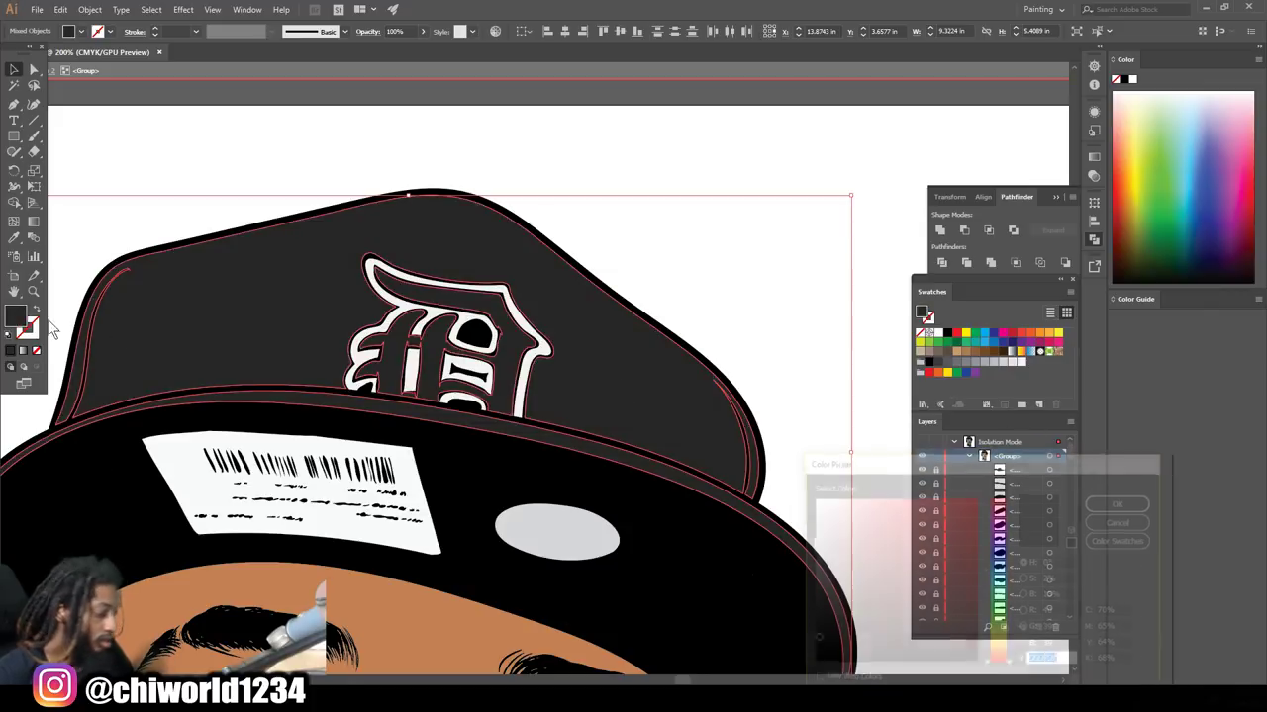
pyautogui.click(817, 631)
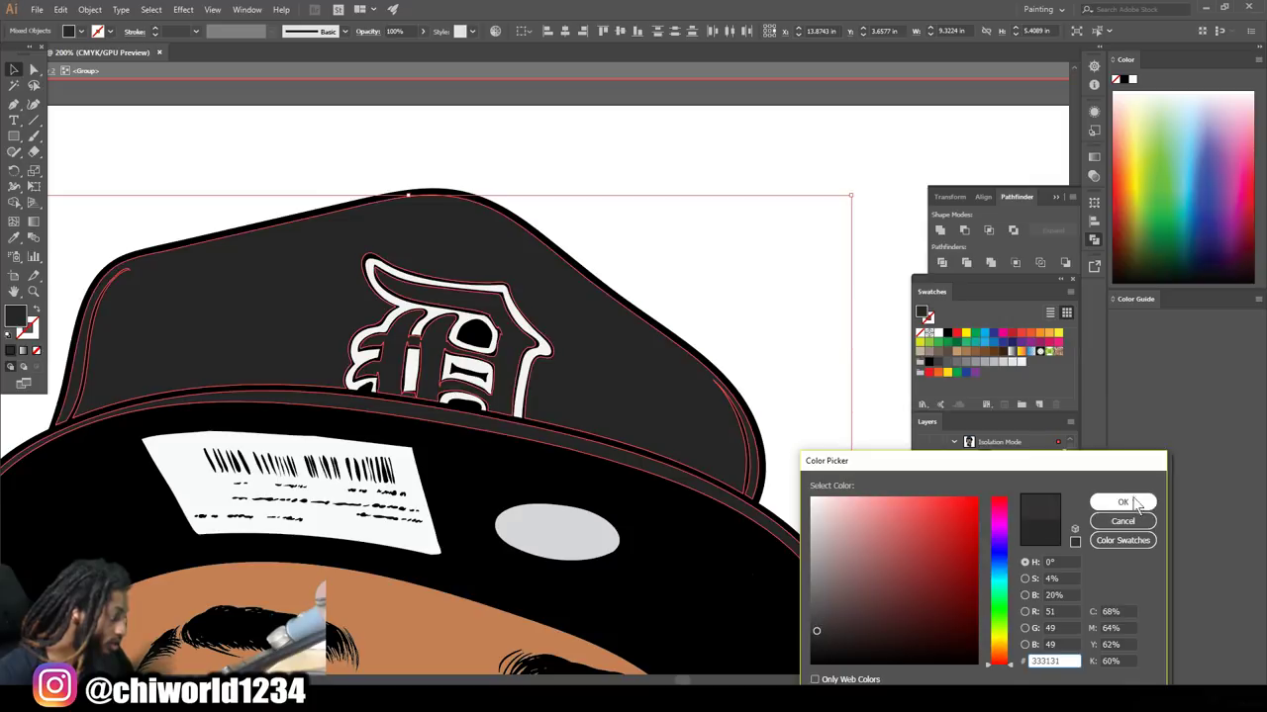
pyautogui.click(1123, 502)
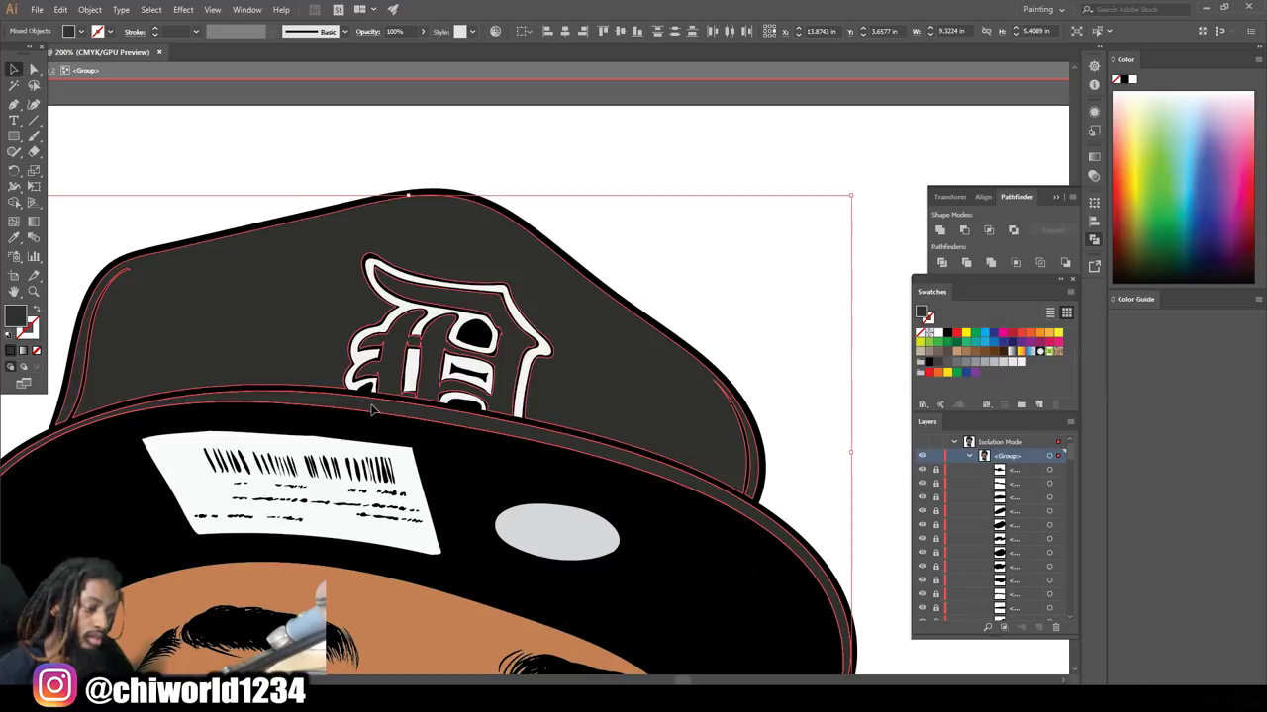
# Recolour the brim edge a bluish dark grey #4C4D51 and deselect
pyautogui.click(752, 331)
pyautogui.click(554, 440)
pyautogui.doubleClick(15, 317)
pyautogui.moveTo(815, 630); pyautogui.dragTo(819, 618)
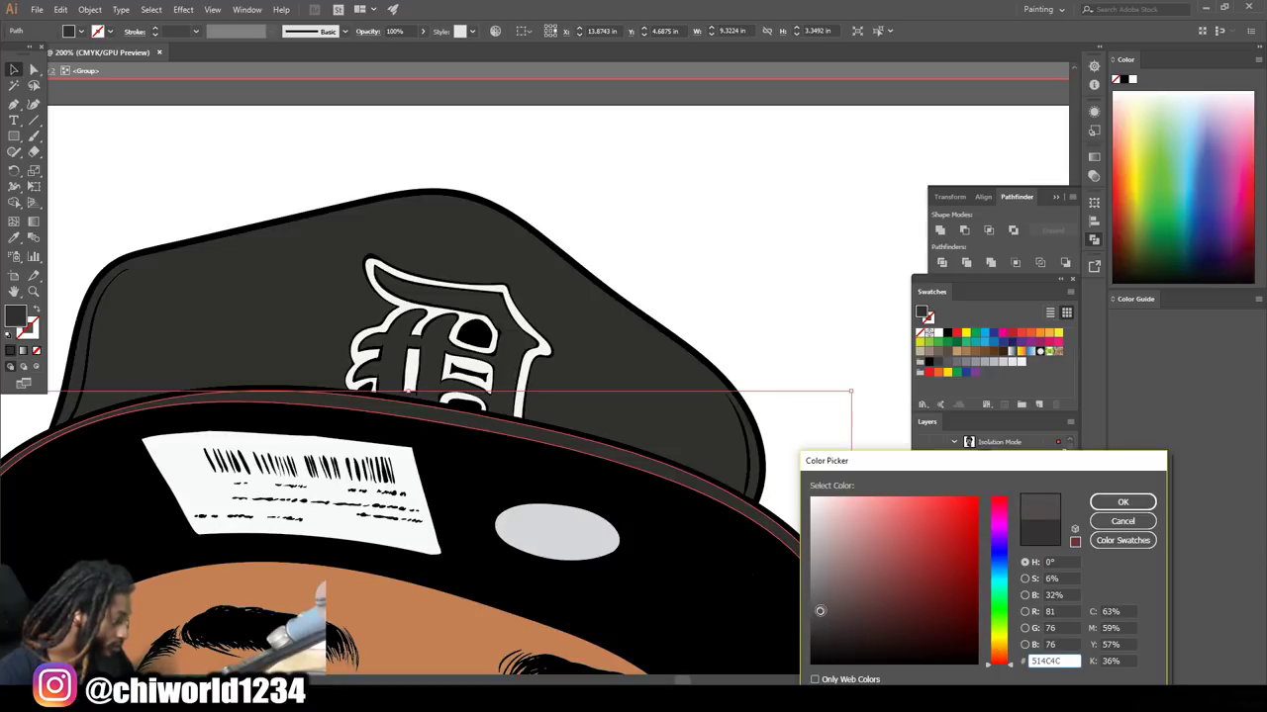
pyautogui.click(999, 552)
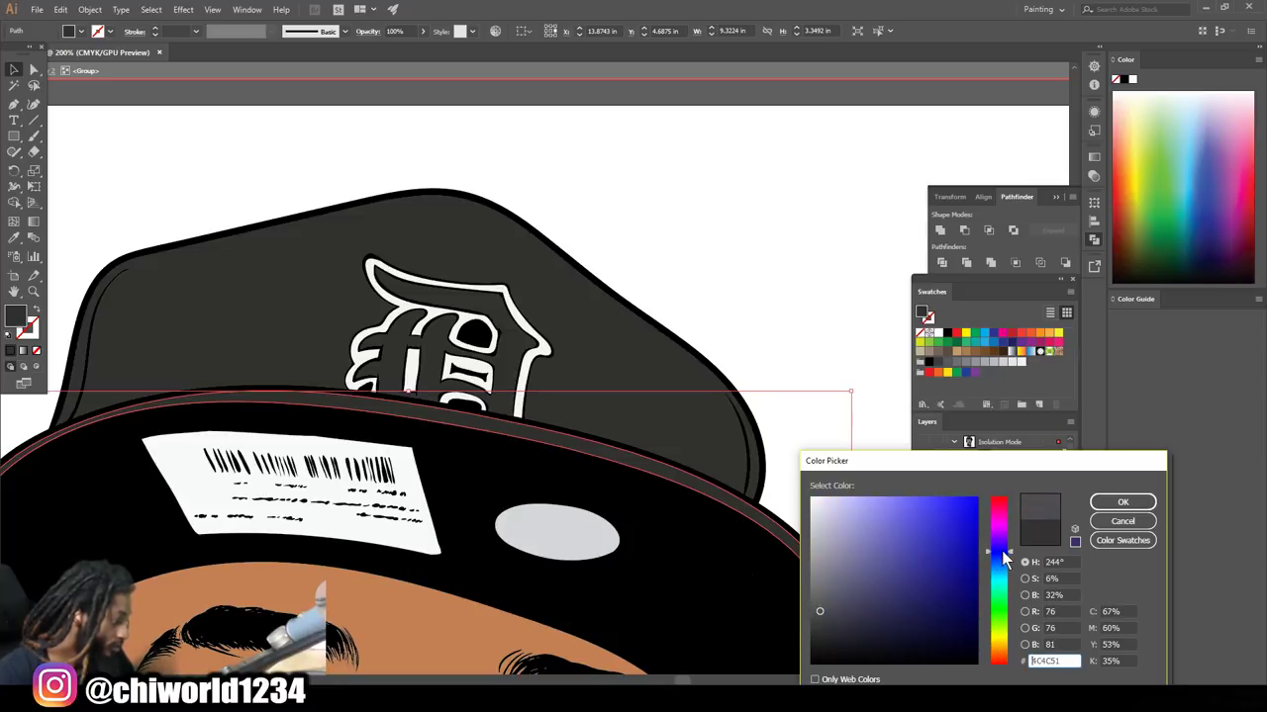
pyautogui.click(1108, 504)
pyautogui.click(701, 266)
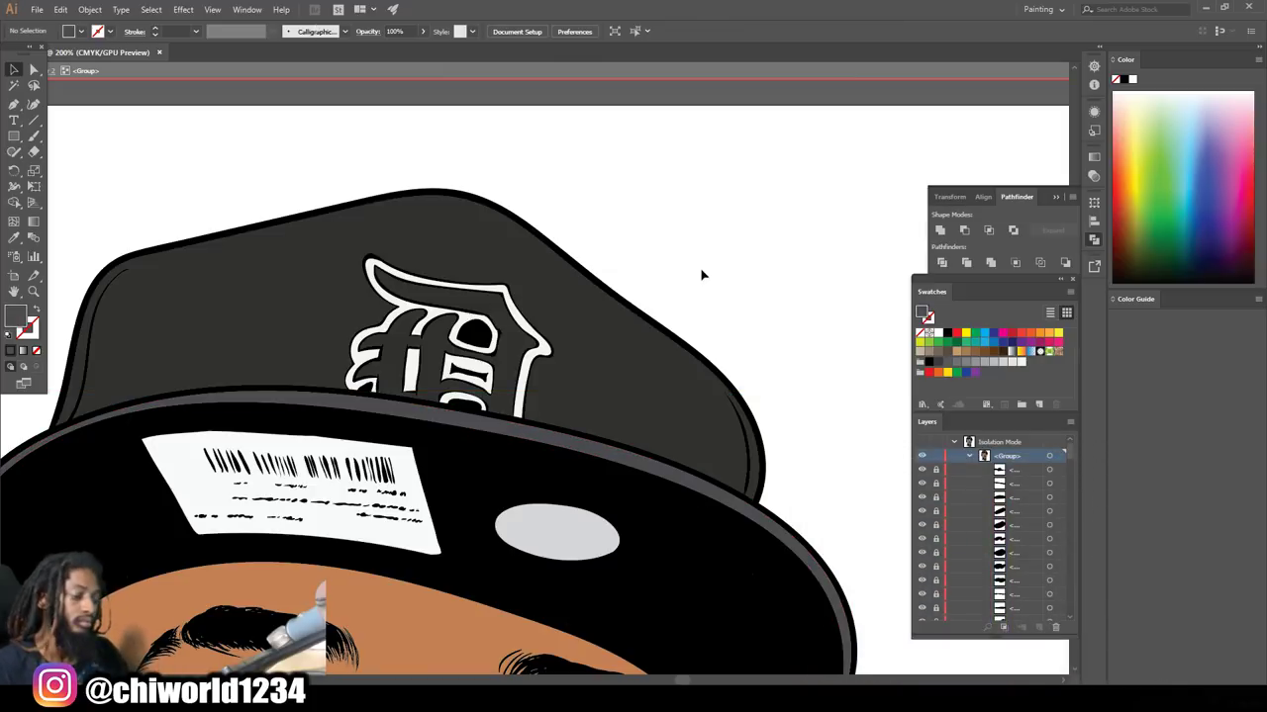
pyautogui.scroll(-3, 704, 276)
# Exit isolation mode and add a new empty Layer 4 above Layer 2
pyautogui.scroll(-3, 715, 300)
pyautogui.scroll(-1, 743, 387)
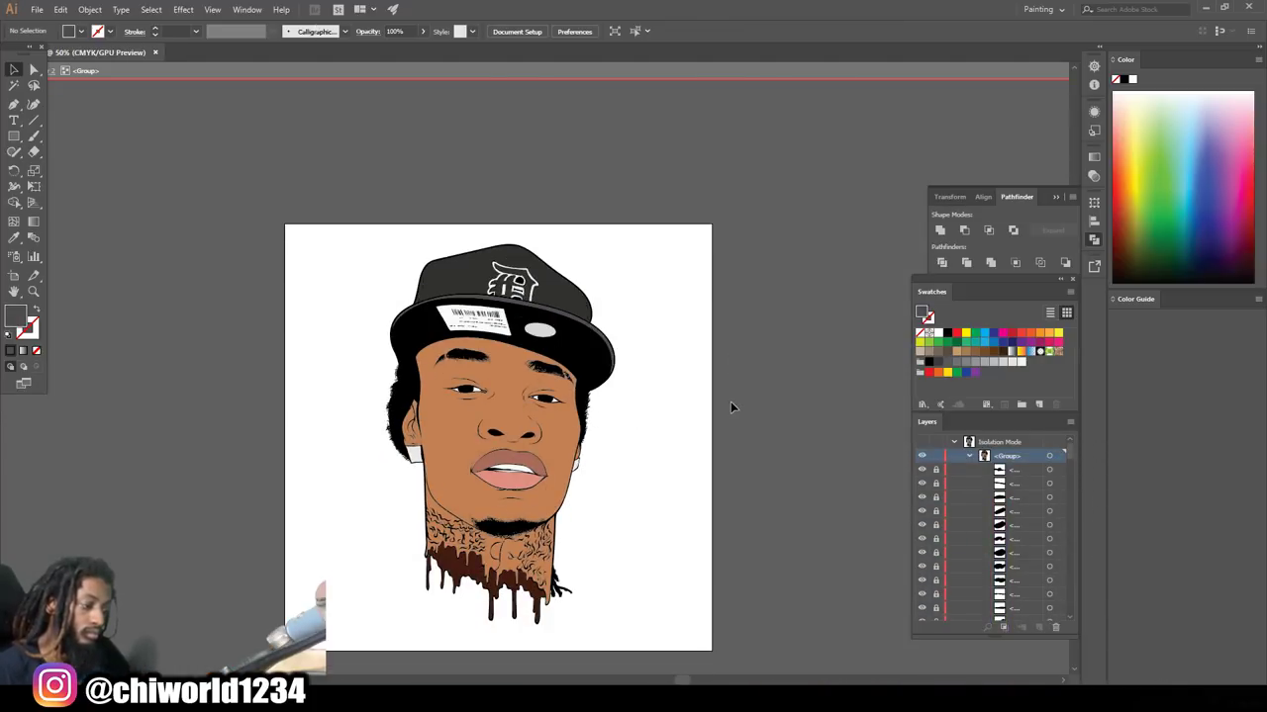
pyautogui.scroll(1, 635, 497)
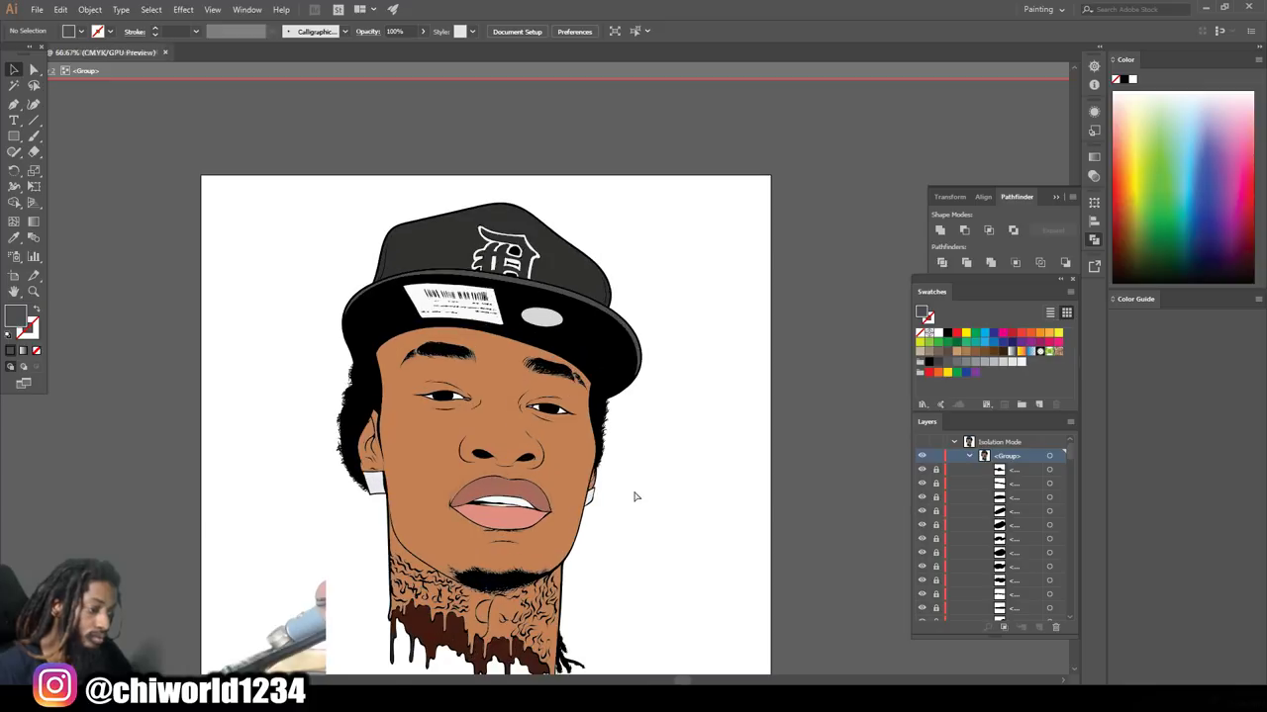
pyautogui.doubleClick(665, 468)
pyautogui.scroll(-1, 665, 468)
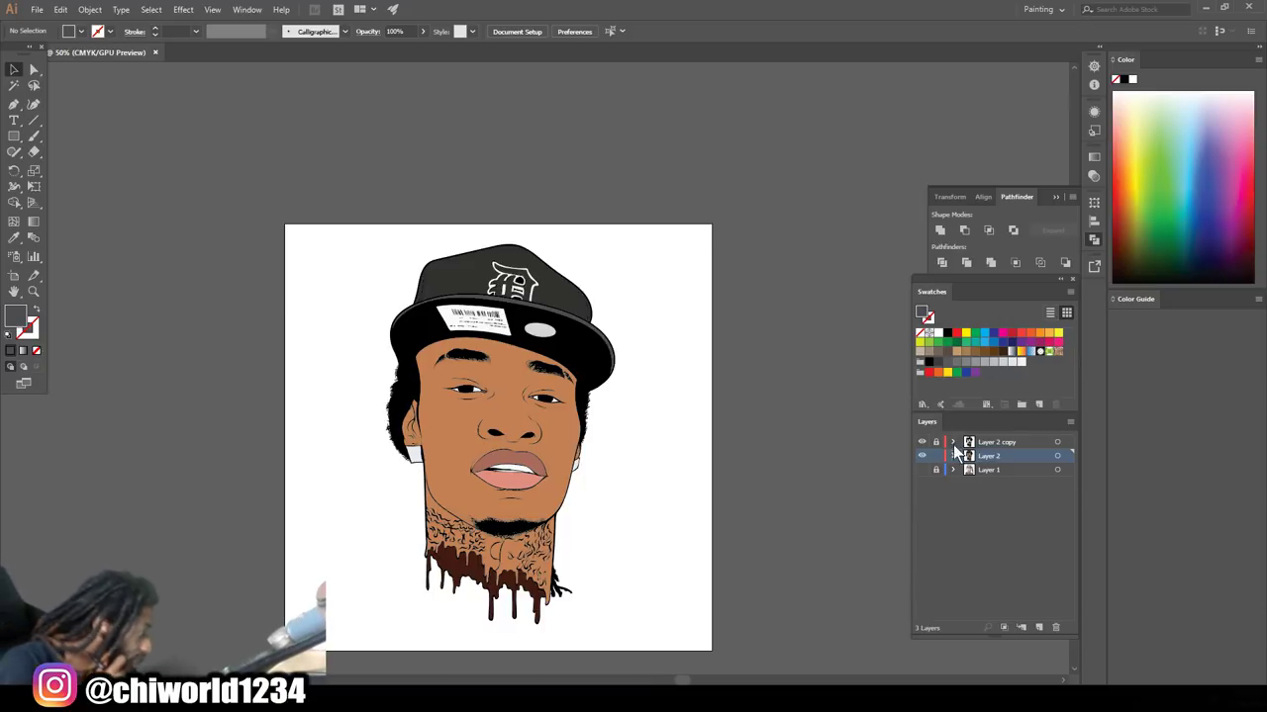
pyautogui.click(1037, 628)
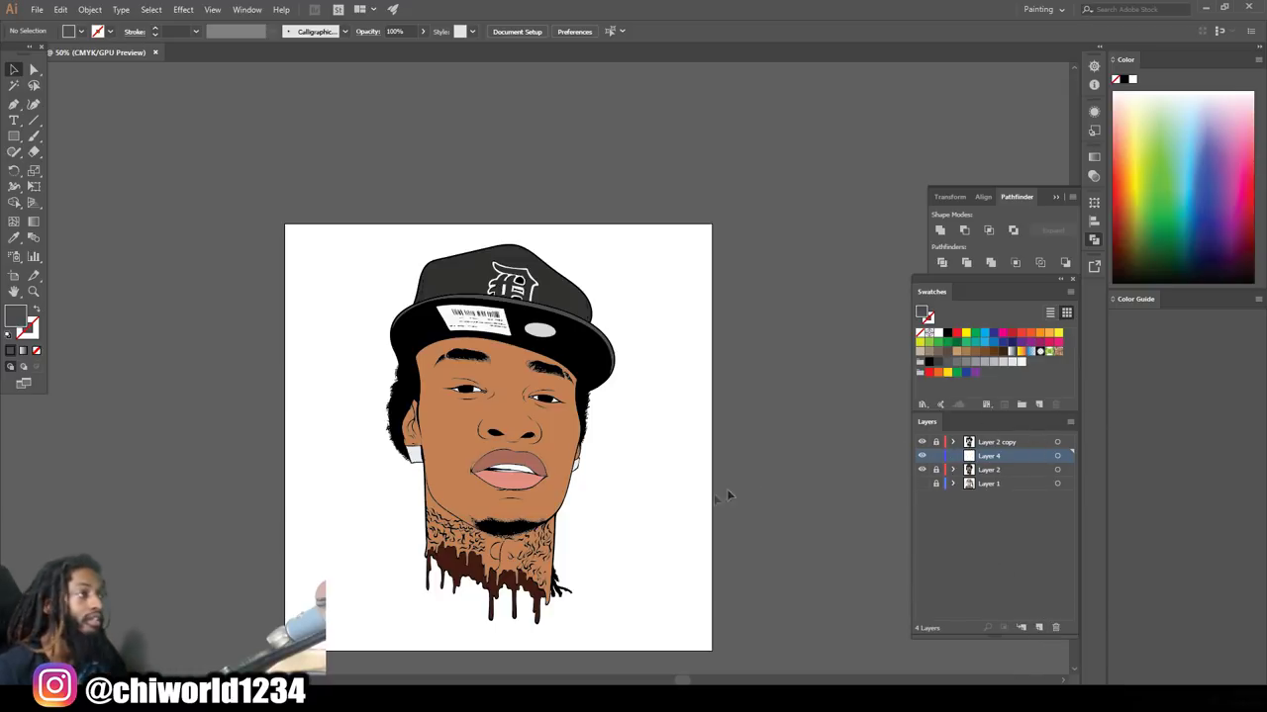
# Sample the tan skin tone from the portrait as the fill colour
pyautogui.scroll(-2, 624, 543)
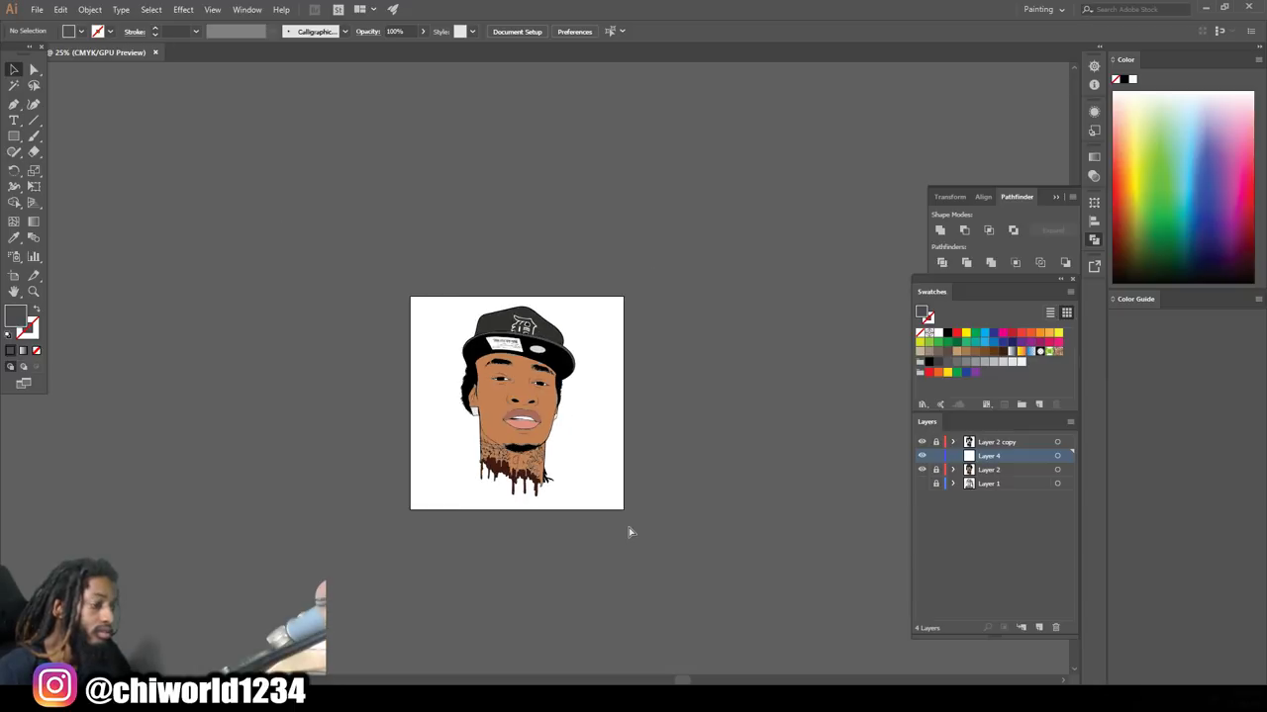
pyautogui.scroll(5, 628, 528)
pyautogui.scroll(-1, 594, 532)
pyautogui.scroll(-3, 593, 533)
pyautogui.hscroll(-1, 594, 532)
pyautogui.scroll(1, 593, 533)
pyautogui.scroll(2, 594, 533)
pyautogui.scroll(1, 595, 531)
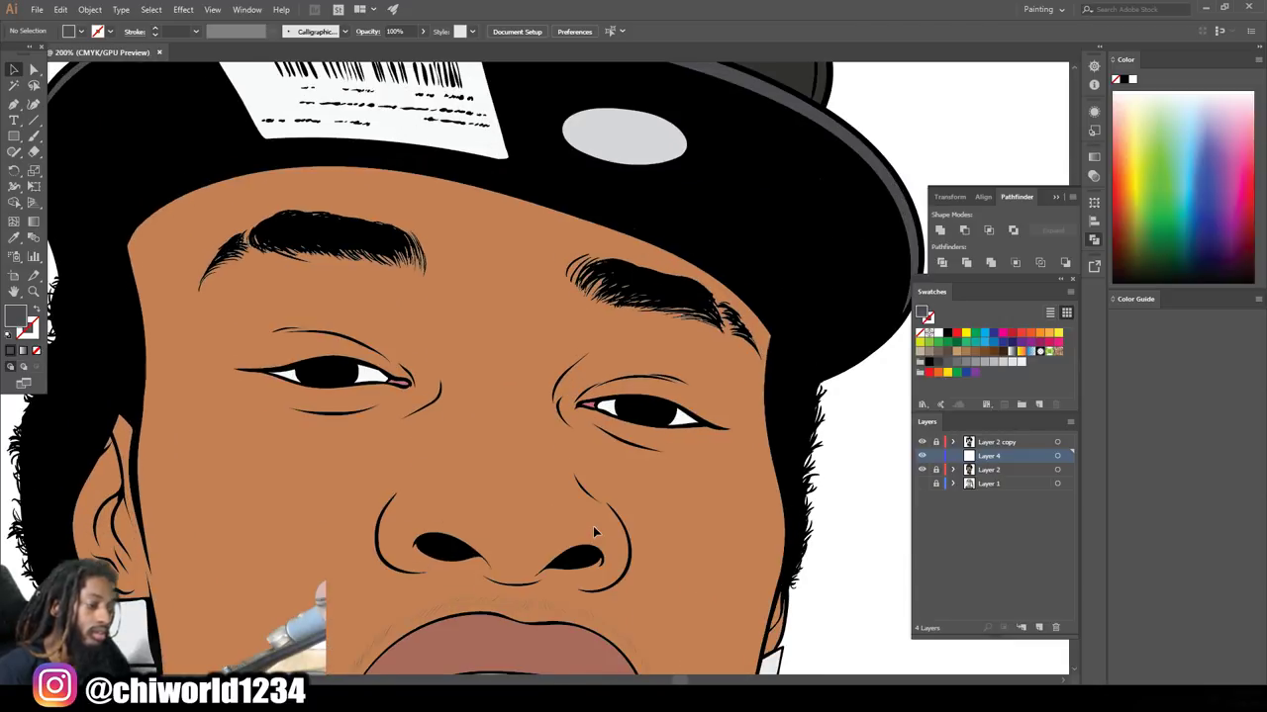
pyautogui.scroll(2, 593, 525)
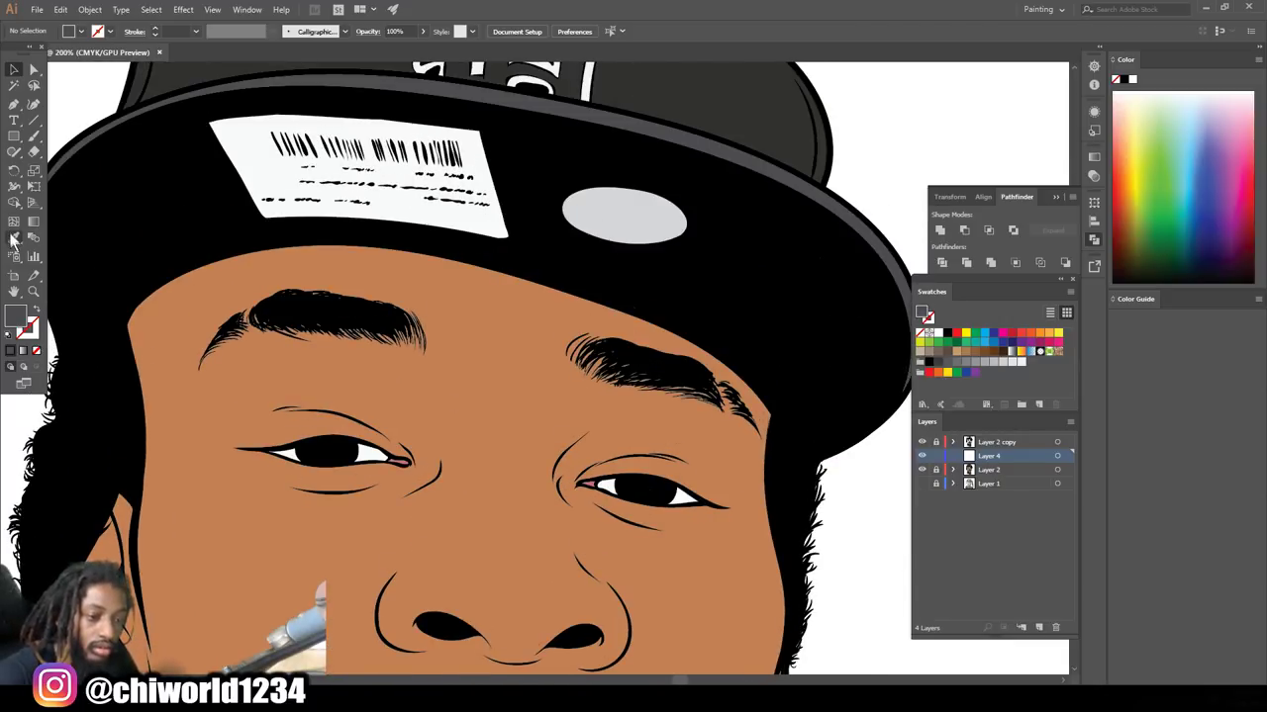
pyautogui.click(187, 317)
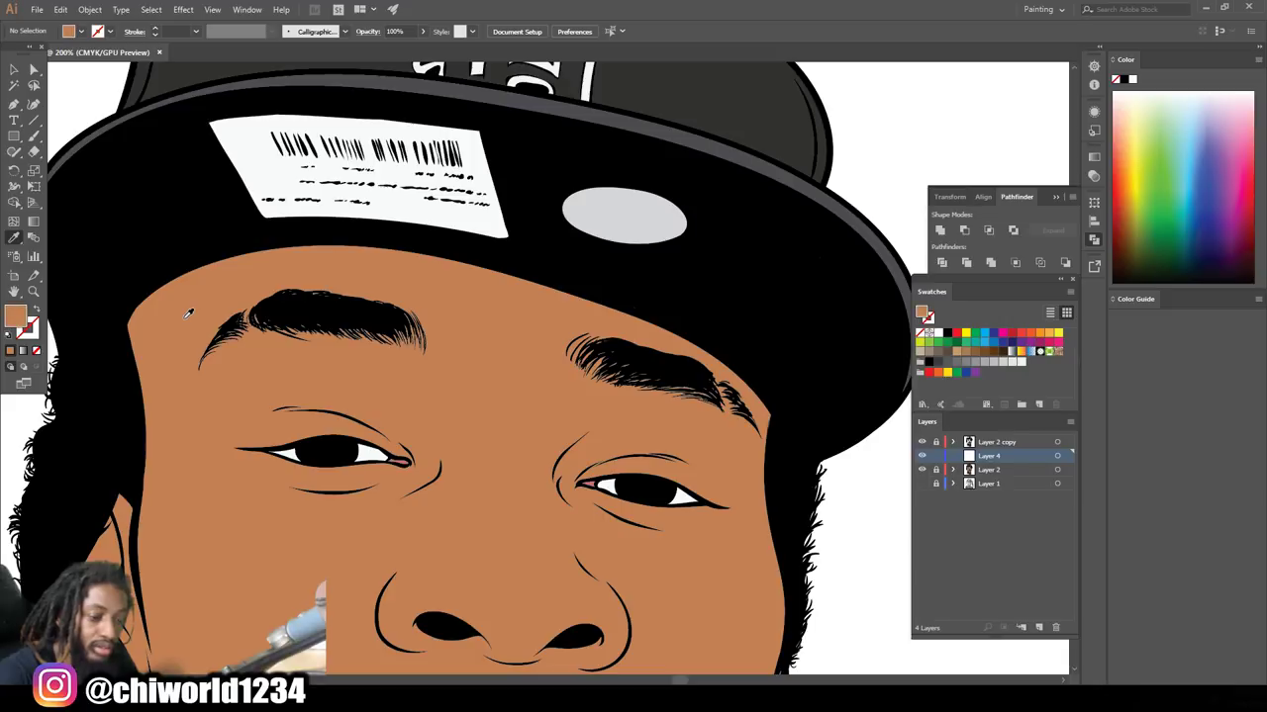
# Darken the sampled skin fill to a reddish dark brown, #724128
pyautogui.doubleClick(21, 320)
pyautogui.moveTo(904, 540); pyautogui.dragTo(922, 589)
pyautogui.moveTo(1000, 653); pyautogui.dragTo(1007, 663)
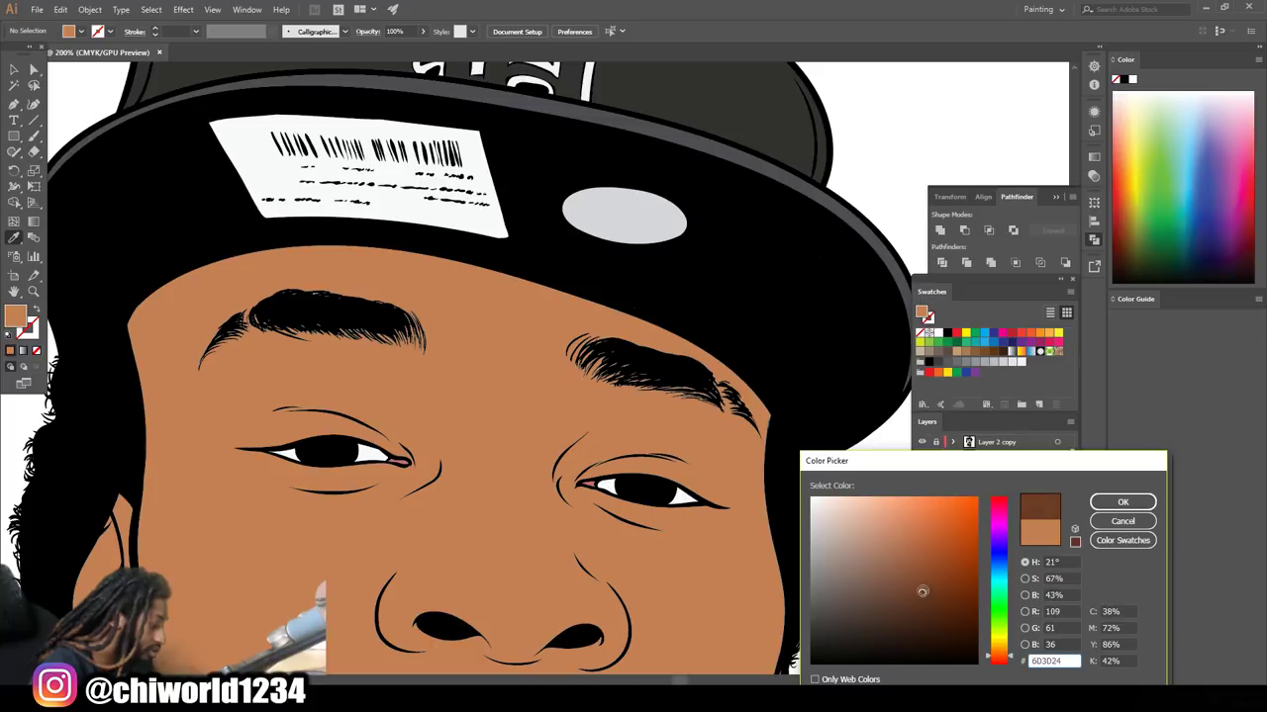
pyautogui.click(1110, 504)
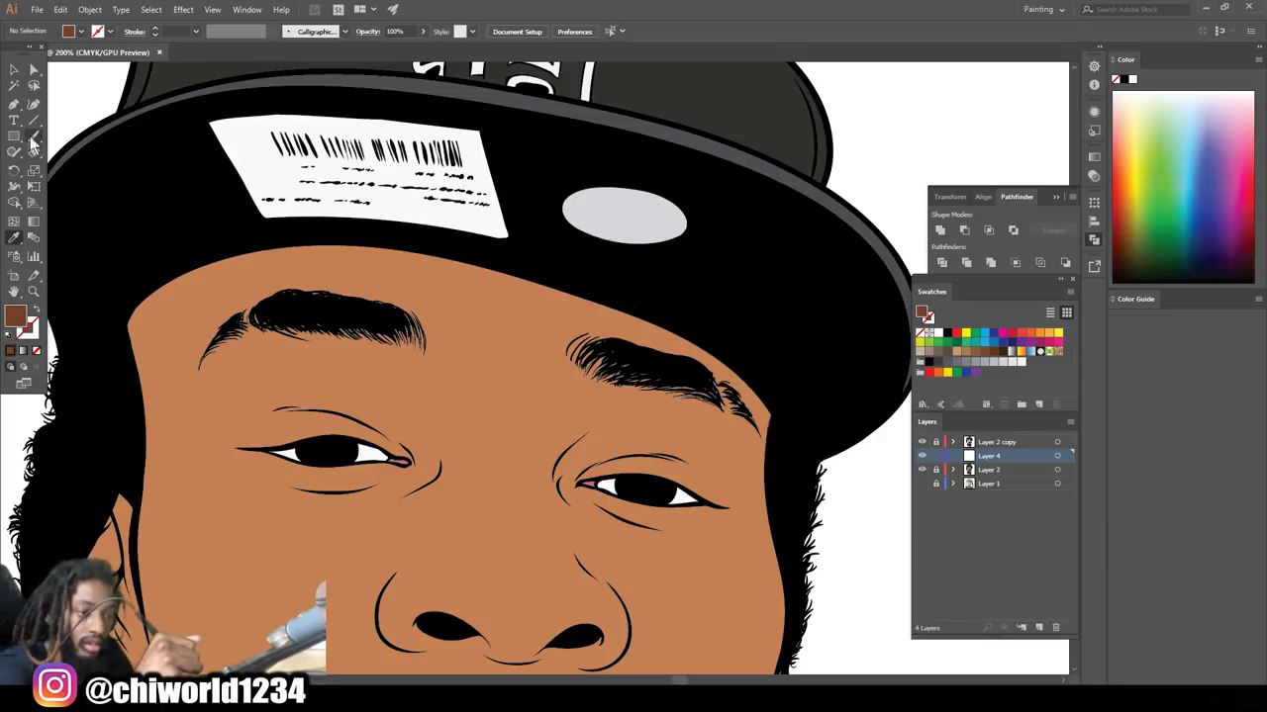
# Paint a 4 pt Paintbrush shadow band across the forehead beneath the cap brim
pyautogui.press('b')
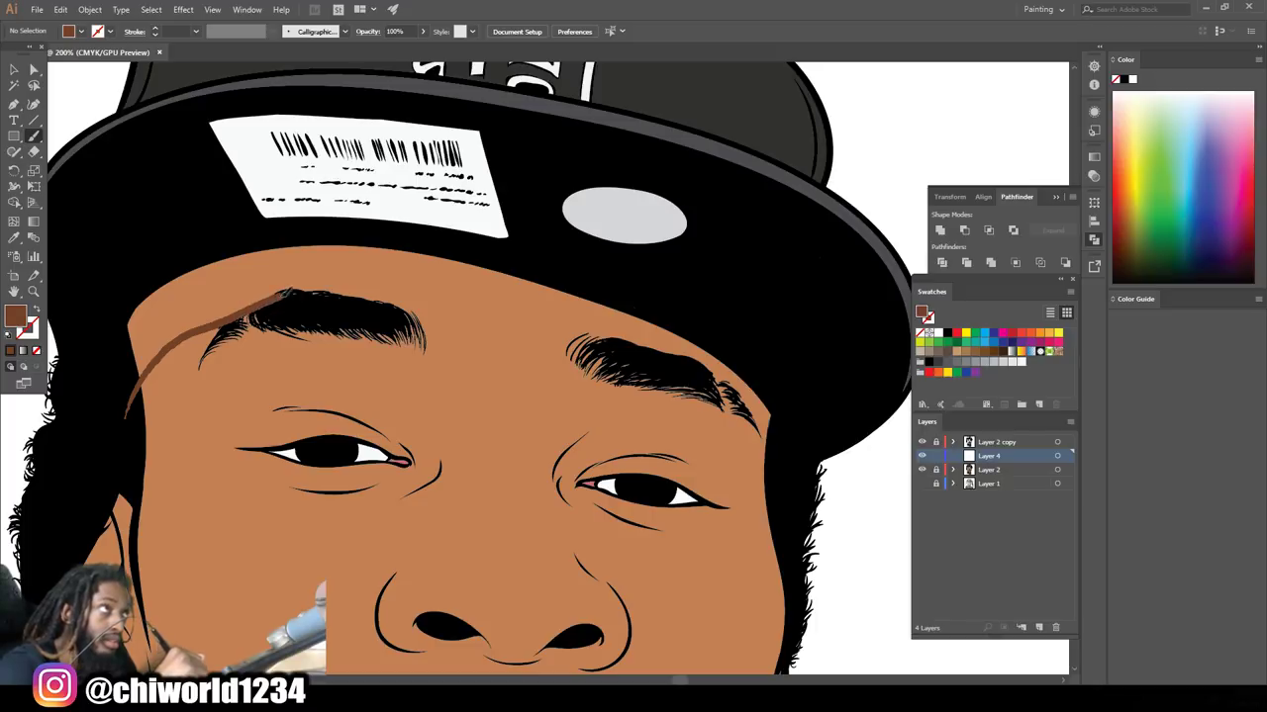
pyautogui.moveTo(359, 268)
pyautogui.mouseDown()
pyautogui.moveTo(473, 265)
pyautogui.moveTo(645, 338)
pyautogui.moveTo(768, 426)
pyautogui.moveTo(699, 362)
pyautogui.moveTo(768, 424)
pyautogui.mouseUp()
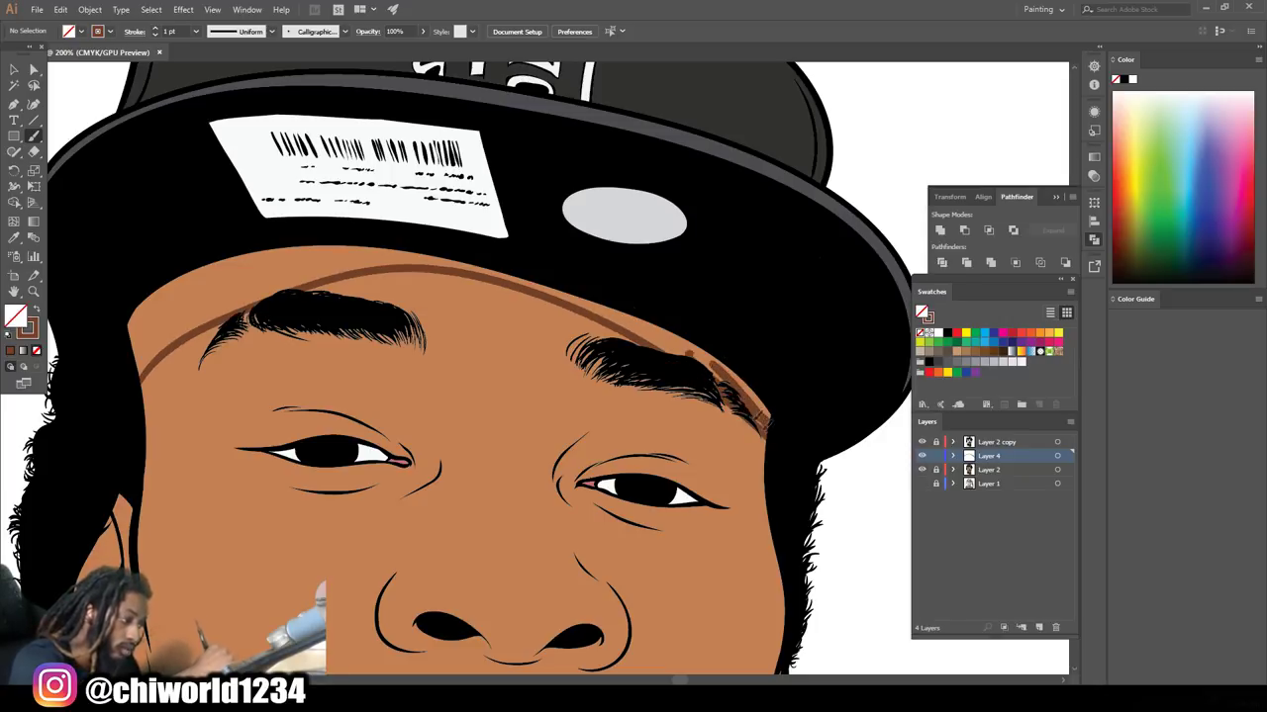
pyautogui.click(195, 30)
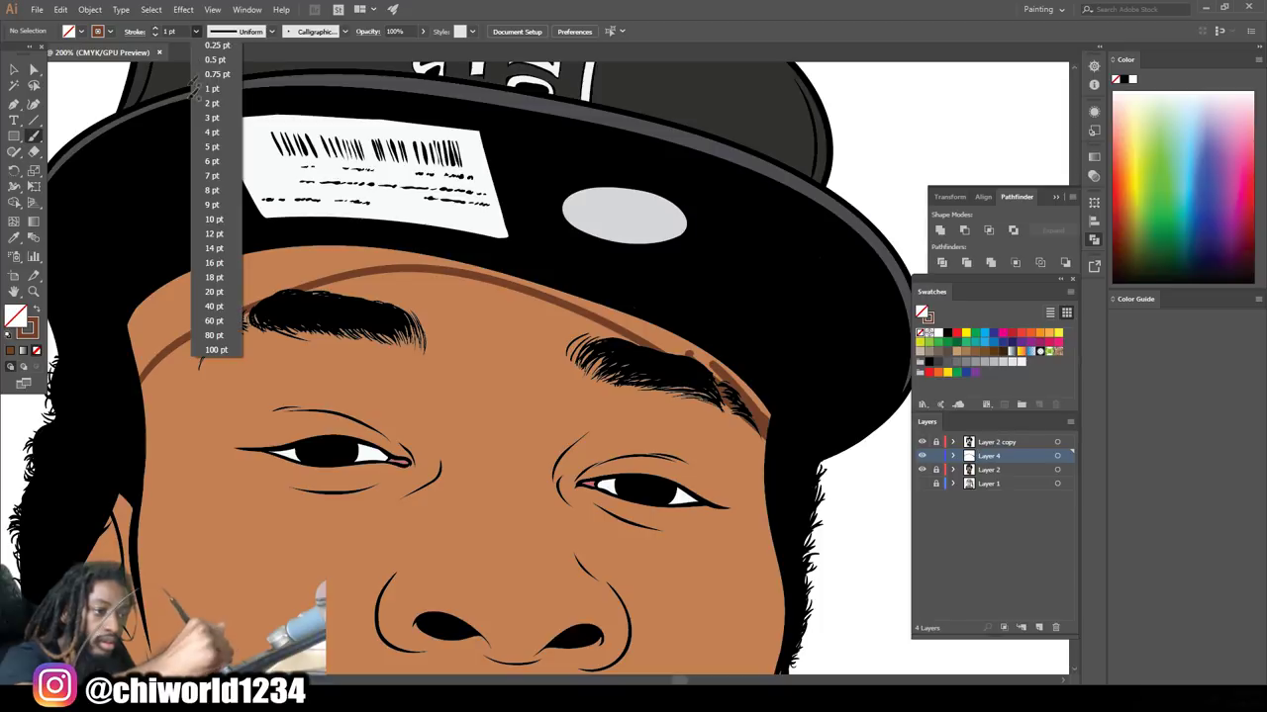
pyautogui.click(218, 133)
pyautogui.moveTo(114, 393)
pyautogui.mouseDown()
pyautogui.moveTo(150, 348)
pyautogui.moveTo(406, 253)
pyautogui.moveTo(693, 346)
pyautogui.moveTo(797, 435)
pyautogui.mouseUp()
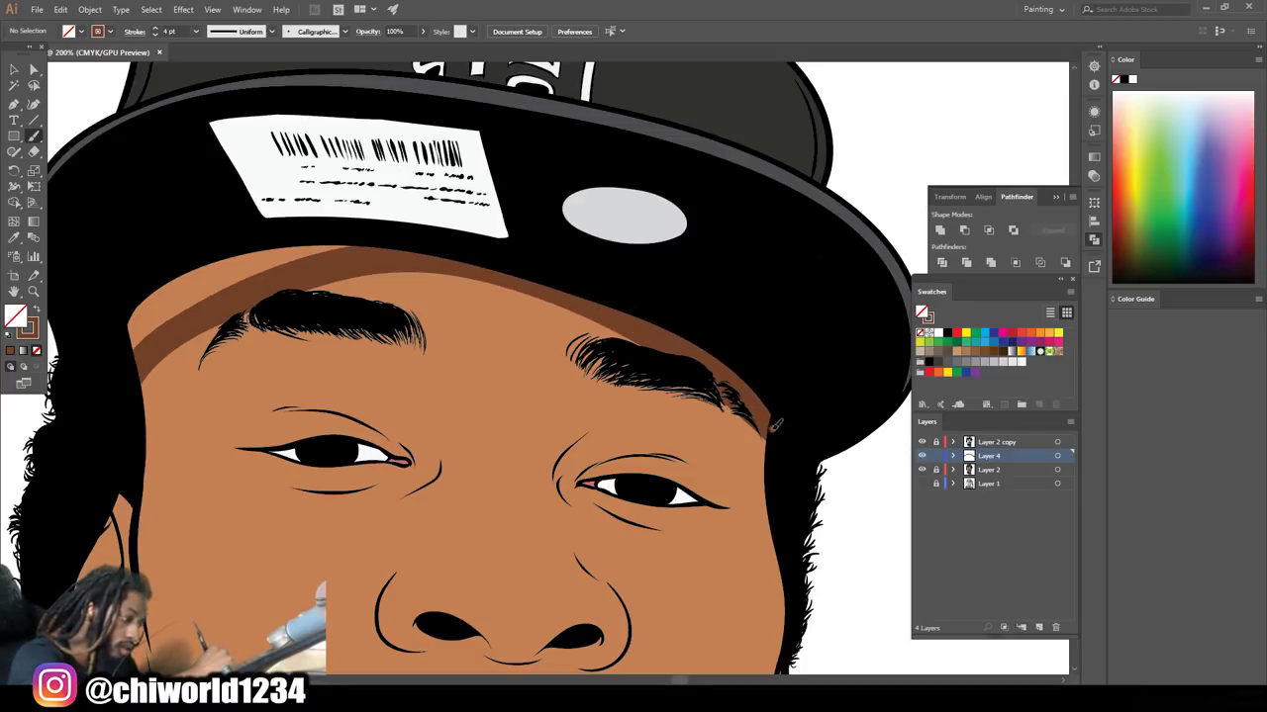
pyautogui.moveTo(105, 364)
pyautogui.mouseDown()
pyautogui.moveTo(166, 297)
pyautogui.moveTo(235, 265)
pyautogui.moveTo(376, 242)
pyautogui.mouseUp()
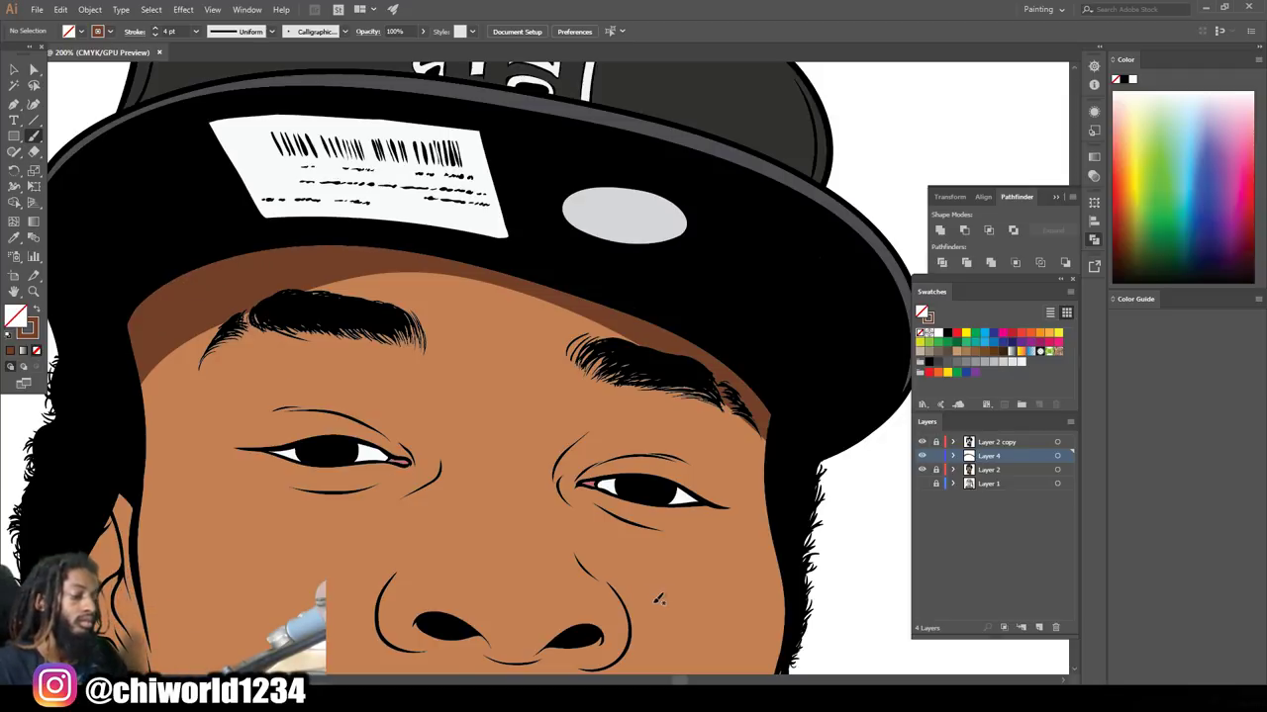
pyautogui.scroll(-3, 667, 591)
# Zoom in on the face and reduce the brush stroke weight to 1 pt
pyautogui.scroll(-2, 637, 565)
pyautogui.scroll(1, 600, 565)
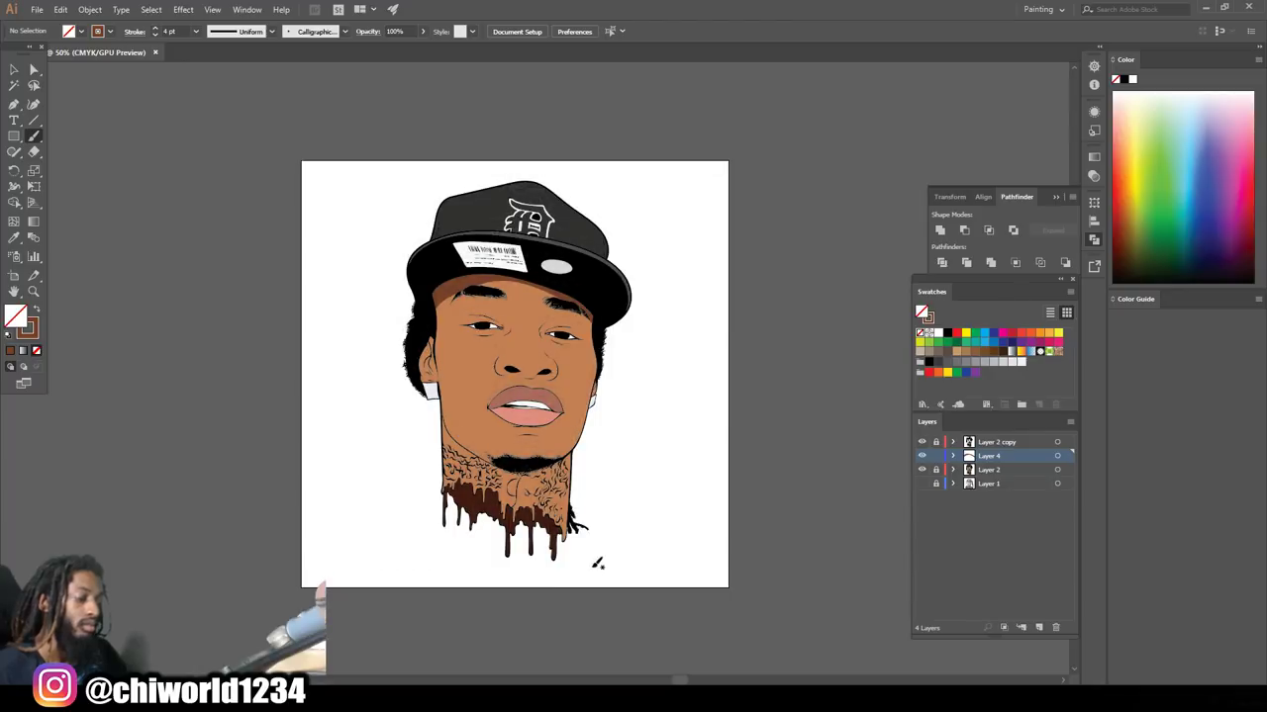
pyautogui.scroll(2, 593, 574)
pyautogui.hotkey('ctrl', '+')
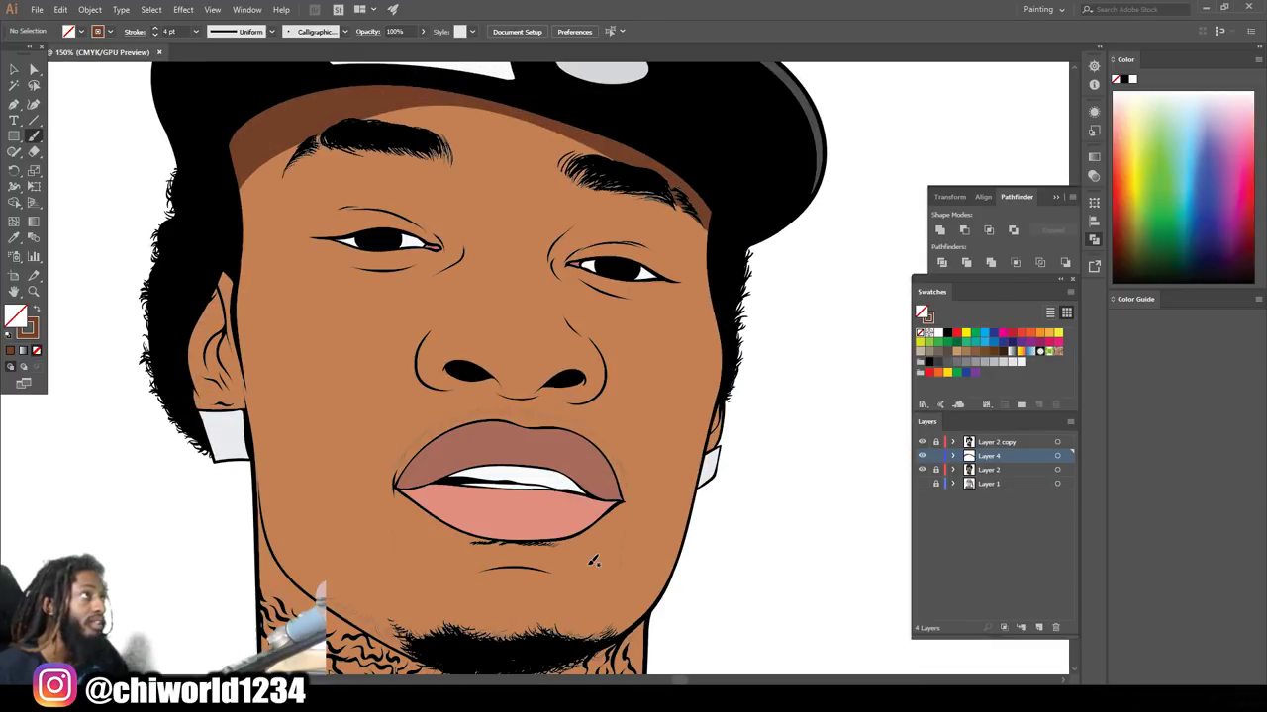
pyautogui.scroll(1, 594, 561)
pyautogui.scroll(1, 594, 561)
pyautogui.scroll(-2, 590, 561)
pyautogui.scroll(1, 587, 562)
pyautogui.scroll(-1, 451, 540)
pyautogui.scroll(-1, 455, 541)
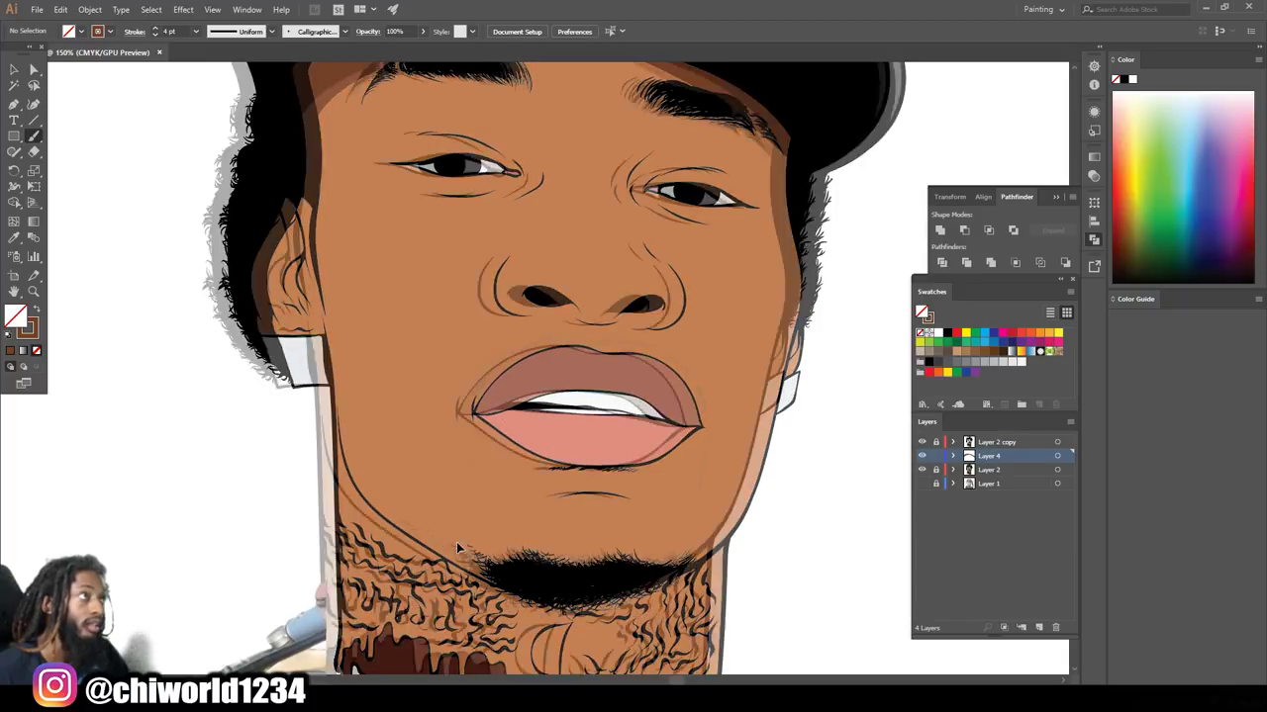
pyautogui.scroll(1, 461, 543)
pyautogui.scroll(1, 462, 542)
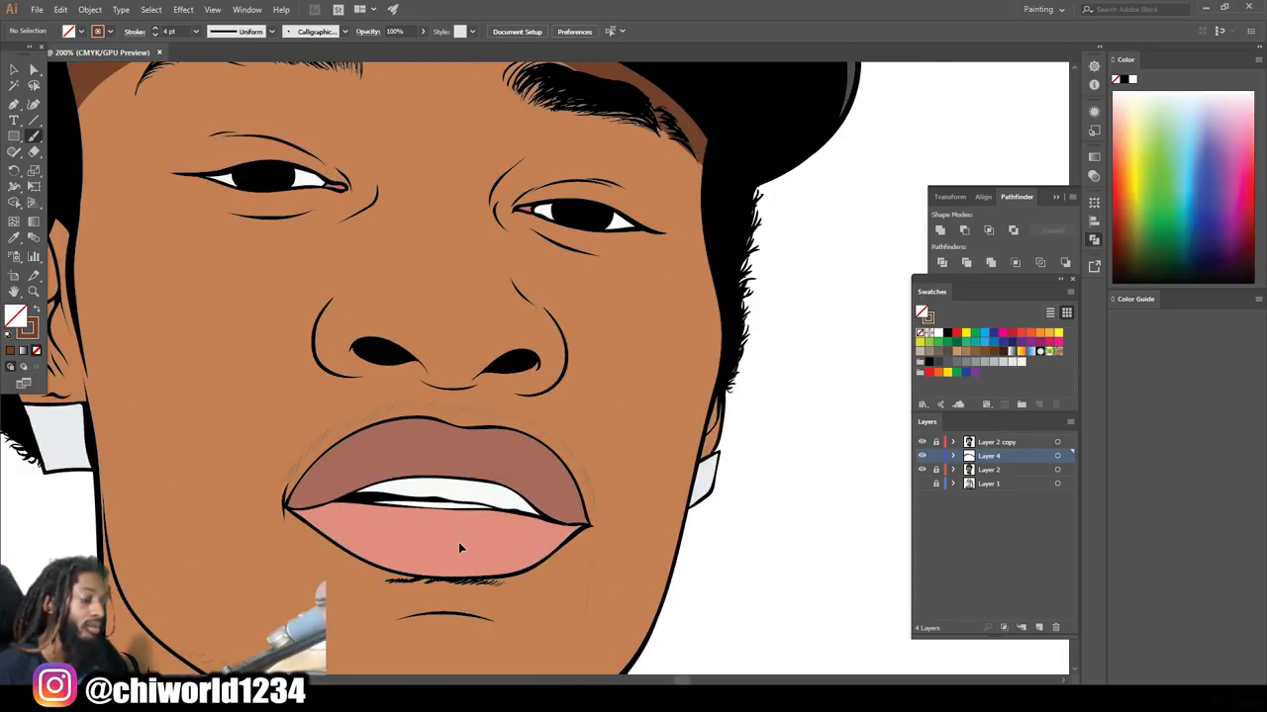
pyautogui.scroll(1, 462, 542)
pyautogui.scroll(2, 462, 540)
pyautogui.scroll(1, 463, 539)
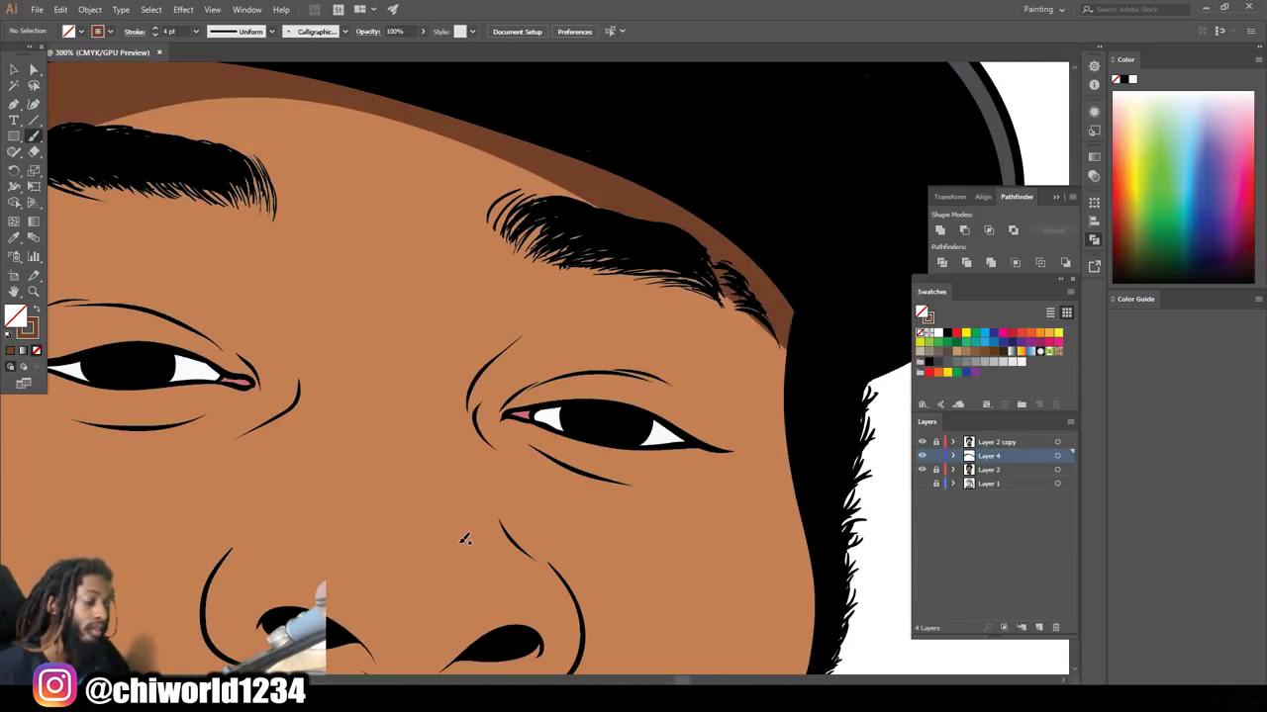
pyautogui.click(196, 31)
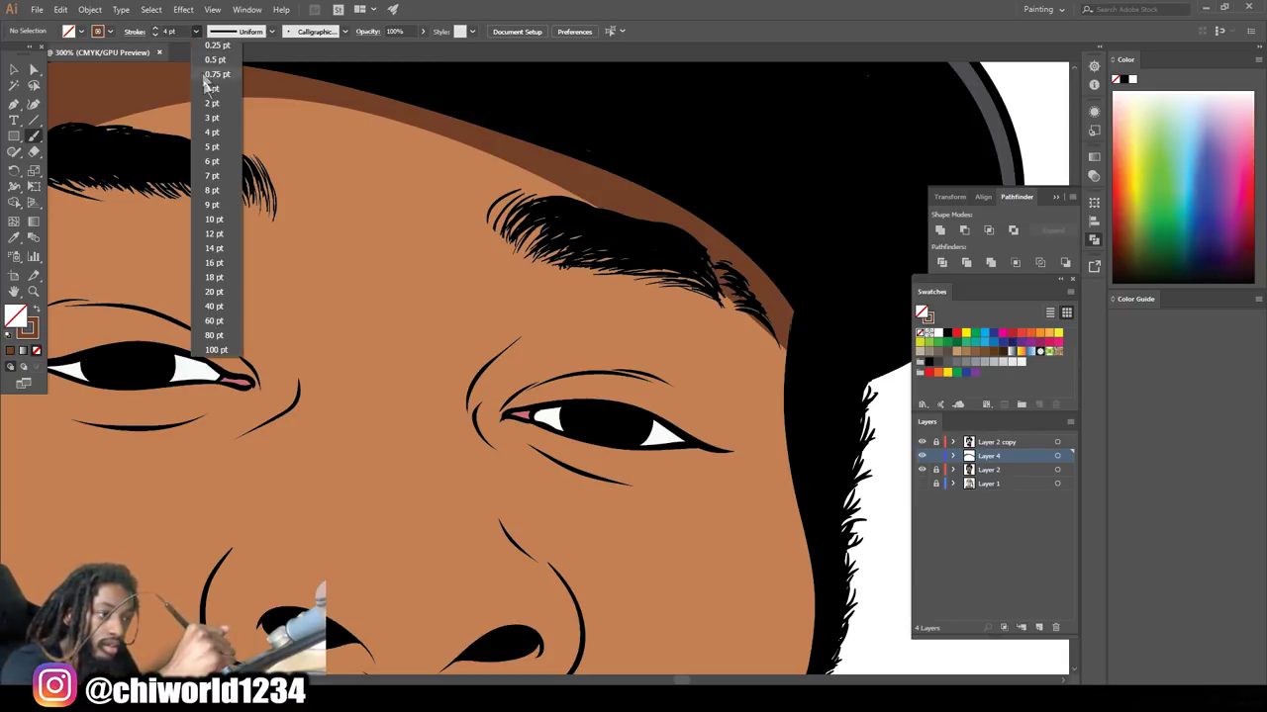
pyautogui.click(208, 88)
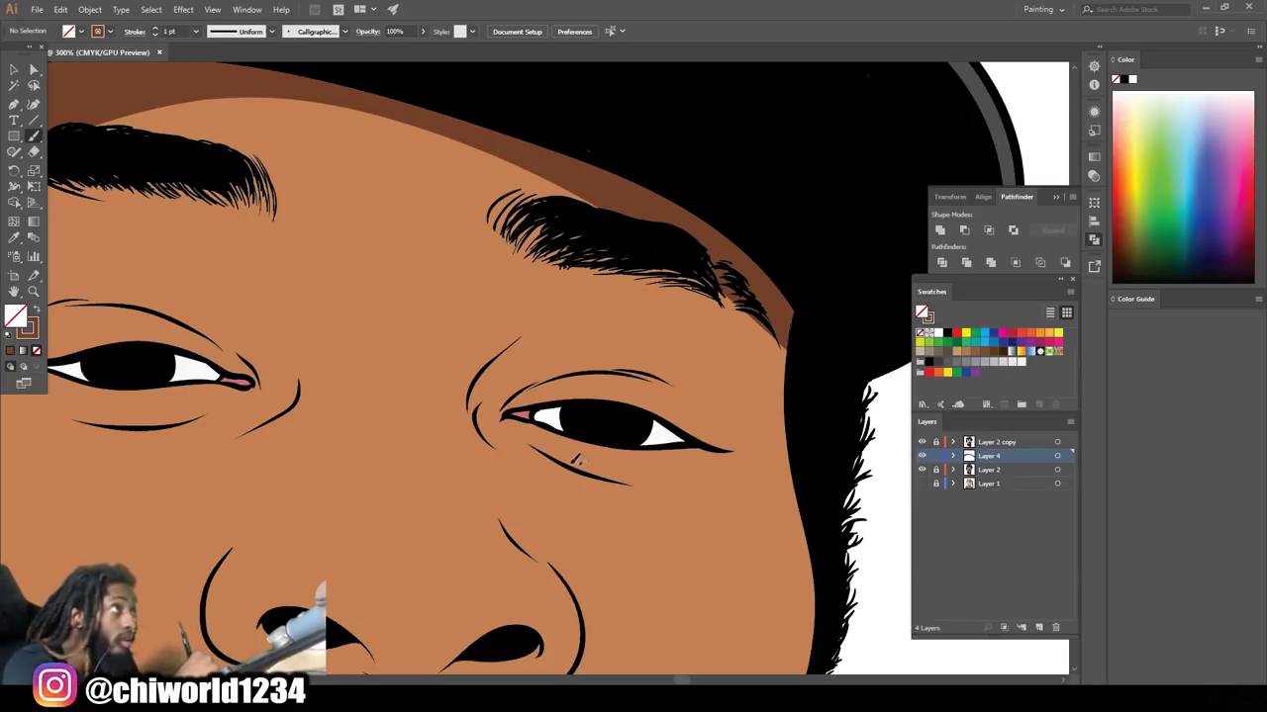
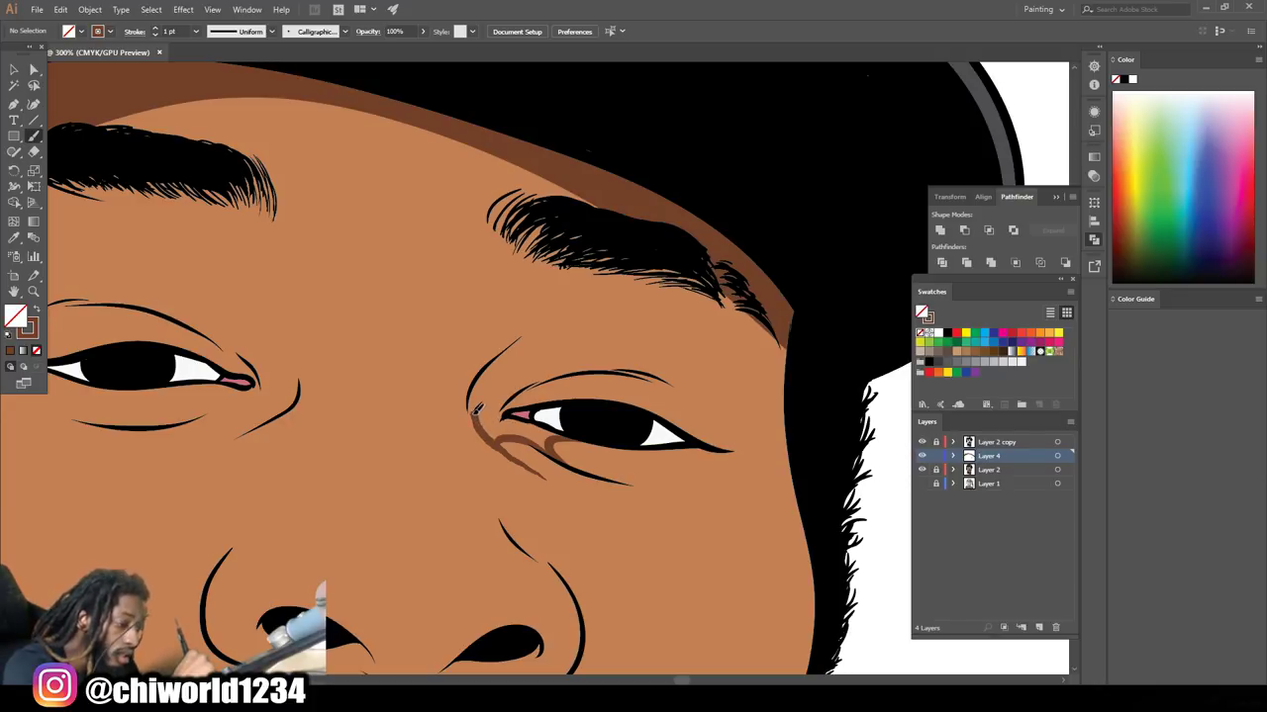
# Brush brown shading on the right eye's upper crease and inner corner, then zoom out to check
pyautogui.moveTo(488, 366); pyautogui.dragTo(486, 372)
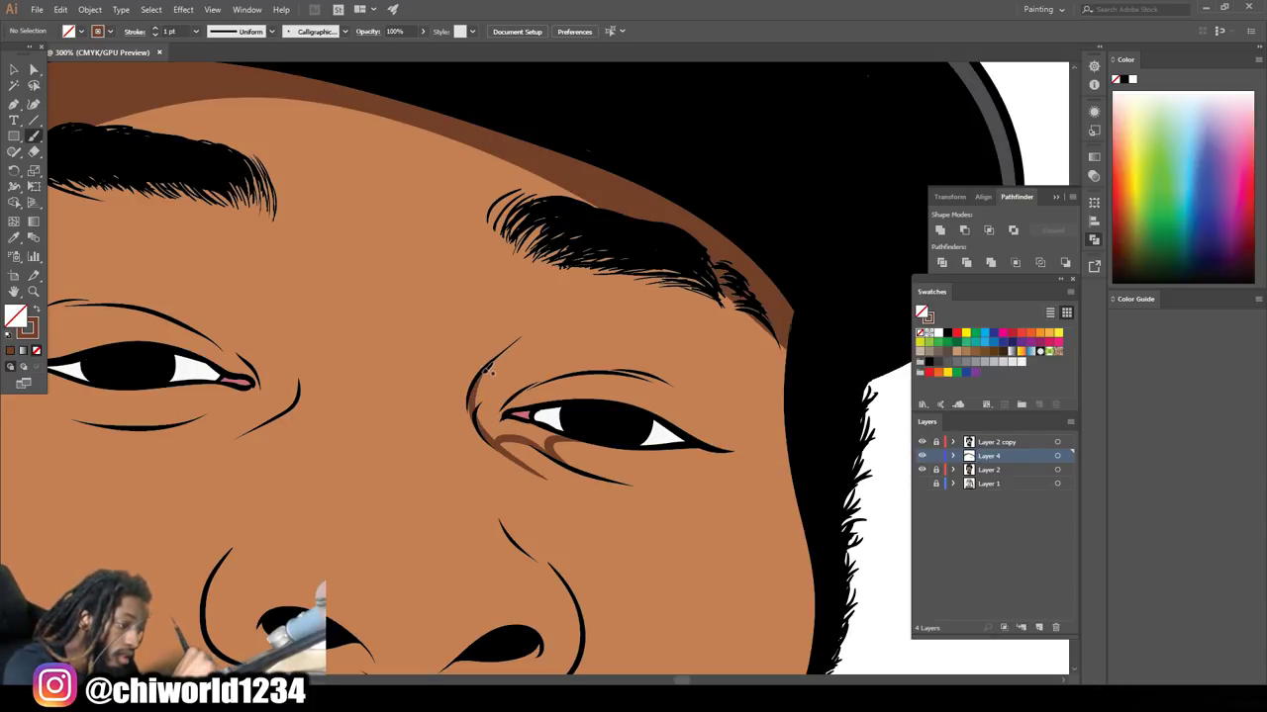
pyautogui.moveTo(483, 388); pyautogui.dragTo(500, 397)
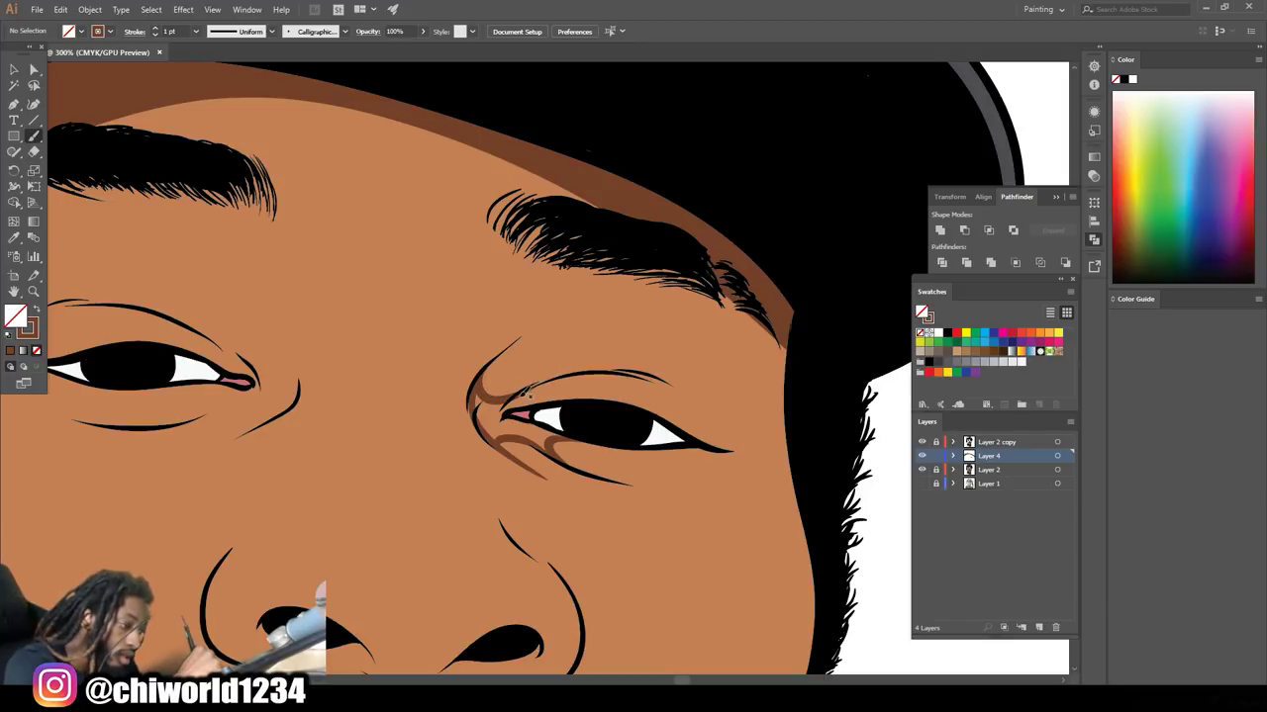
pyautogui.moveTo(594, 370); pyautogui.dragTo(600, 370)
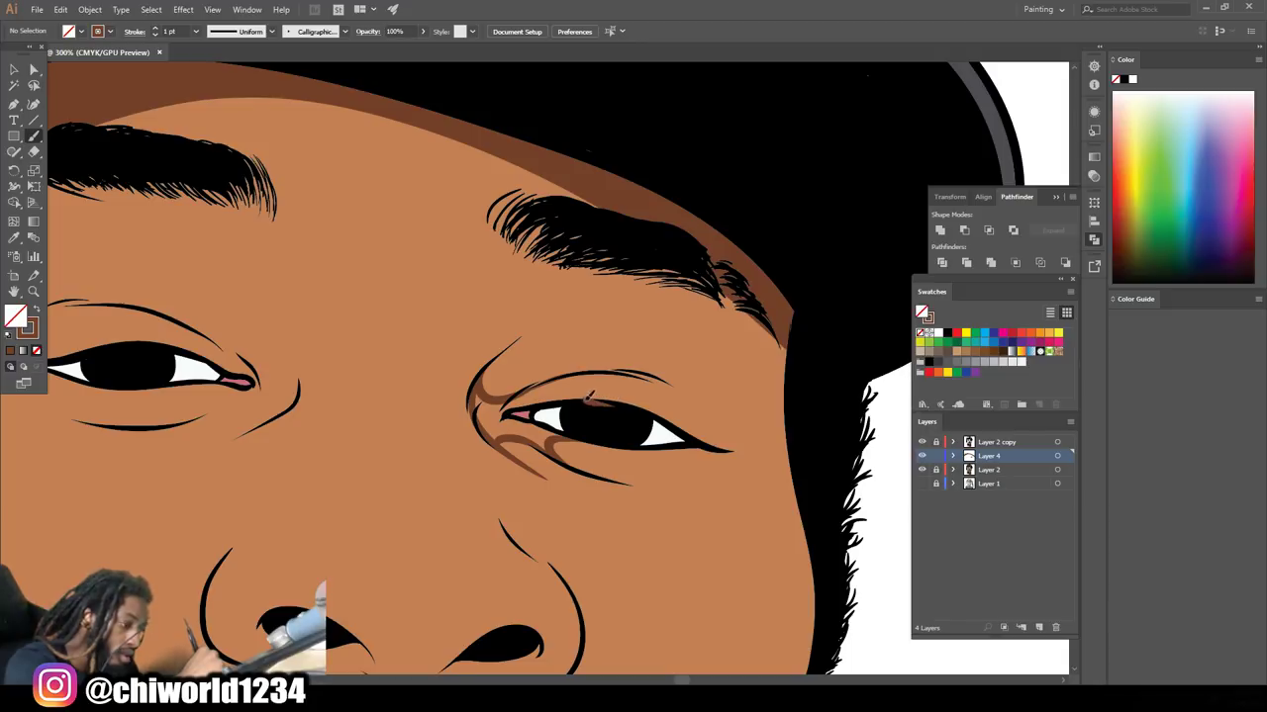
pyautogui.moveTo(637, 371); pyautogui.dragTo(574, 391)
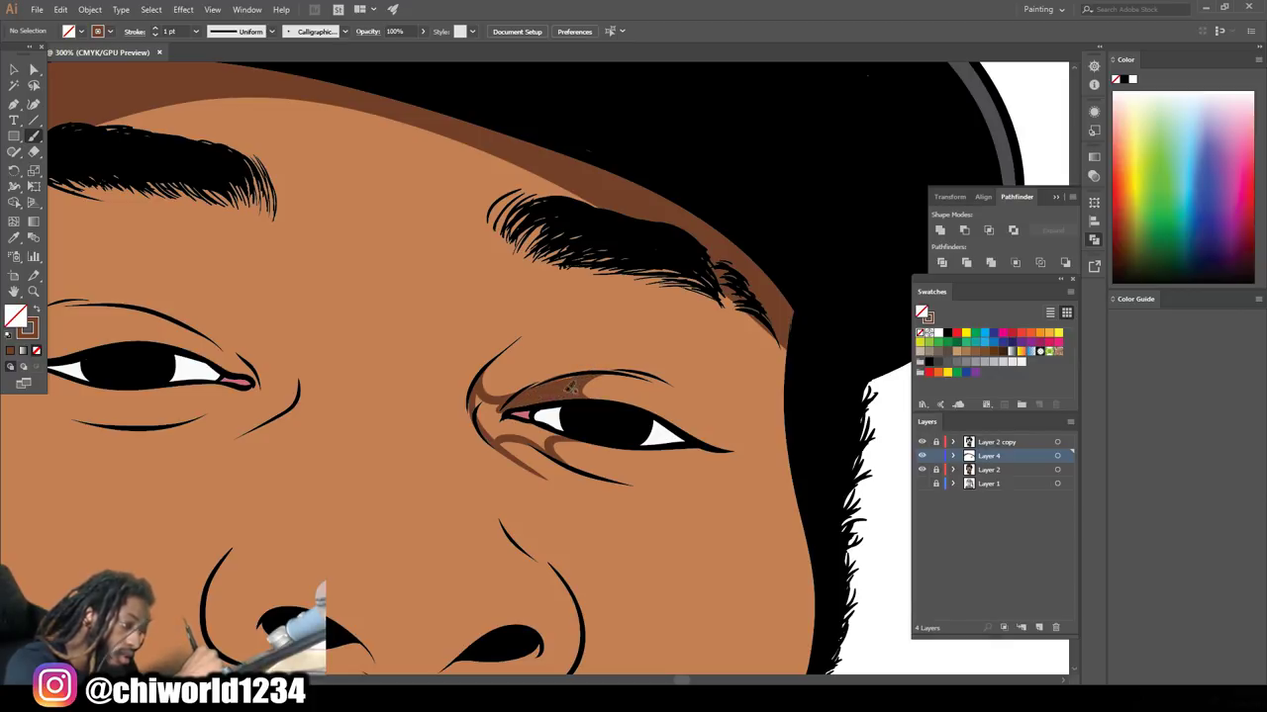
pyautogui.moveTo(560, 378); pyautogui.dragTo(514, 396)
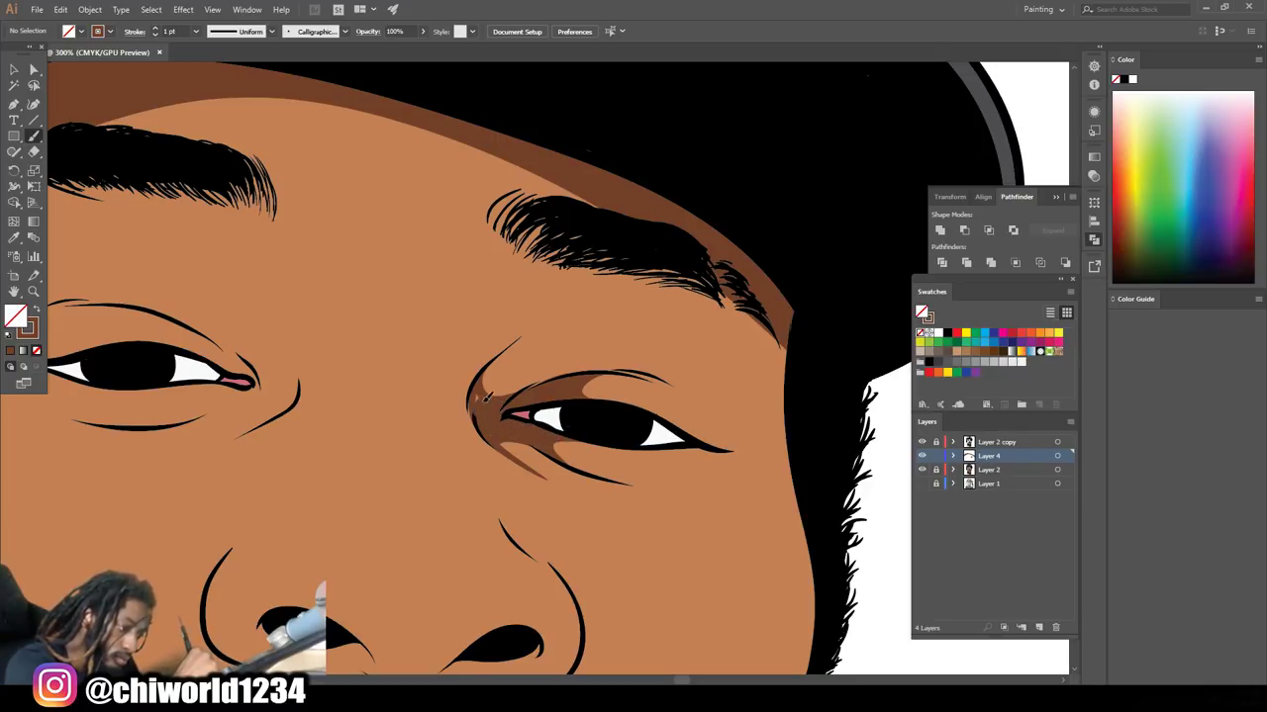
pyautogui.scroll(-2, 483, 398)
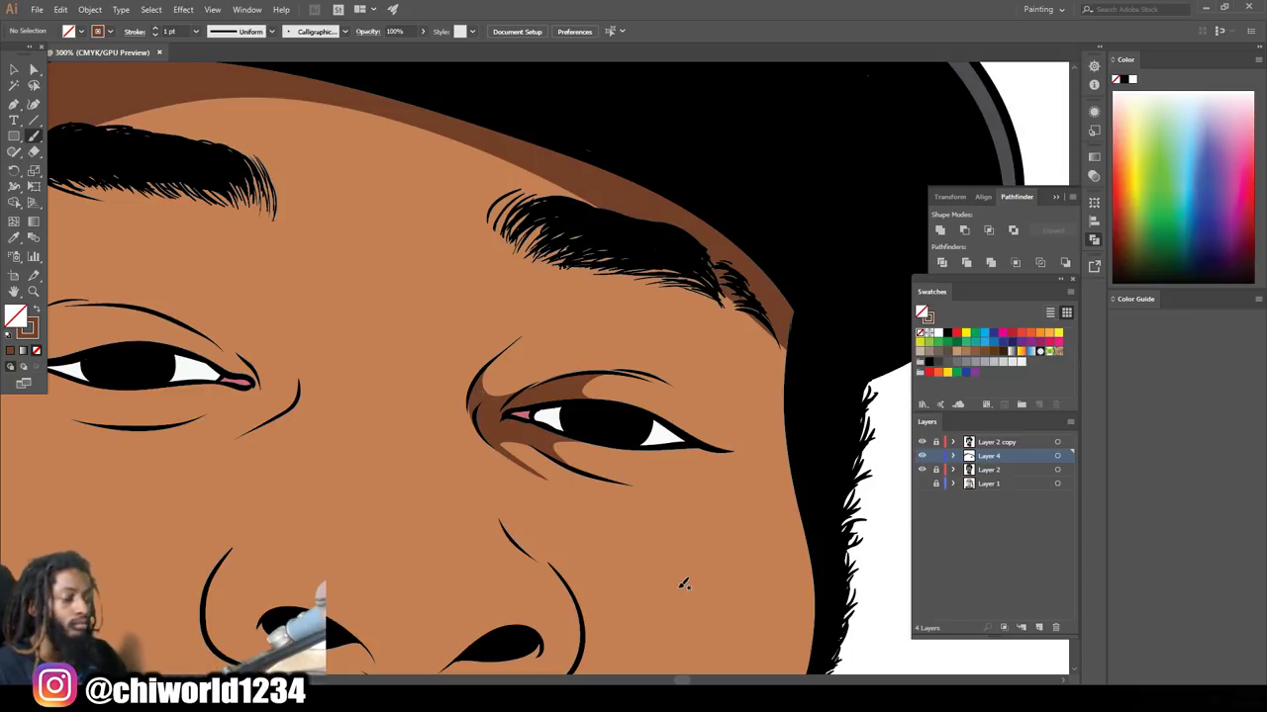
pyautogui.scroll(-1, 691, 582)
pyautogui.scroll(-3, 690, 583)
pyautogui.scroll(-1, 688, 588)
pyautogui.scroll(-1, 682, 591)
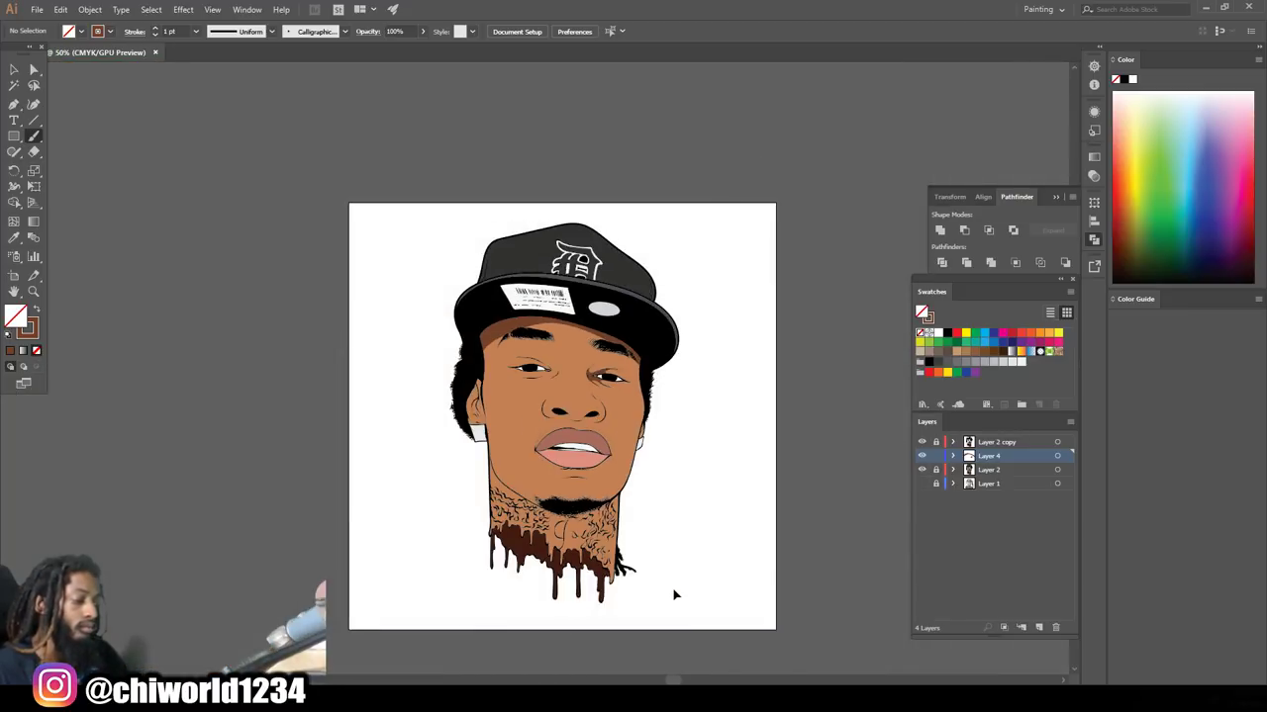
# Zoom in on the left eye and brush brown shading along its crease and inner corner
pyautogui.scroll(3, 673, 592)
pyautogui.hotkey('ctrl', '=')
pyautogui.hotkey('ctrl', '=')
pyautogui.hotkey('ctrl', '=')
pyautogui.hotkey('ctrl', '=')
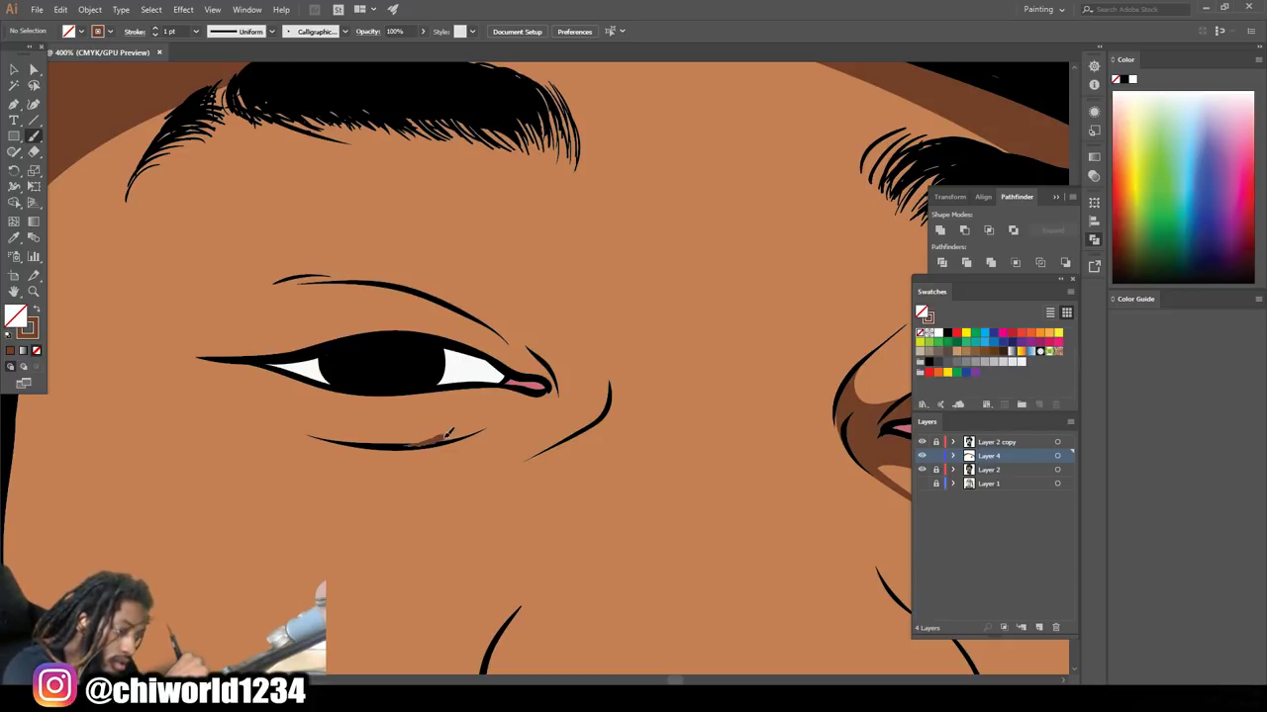
pyautogui.moveTo(433, 392)
pyautogui.mouseDown()
pyautogui.moveTo(433, 443)
pyautogui.moveTo(500, 418)
pyautogui.moveTo(597, 413)
pyautogui.mouseUp()
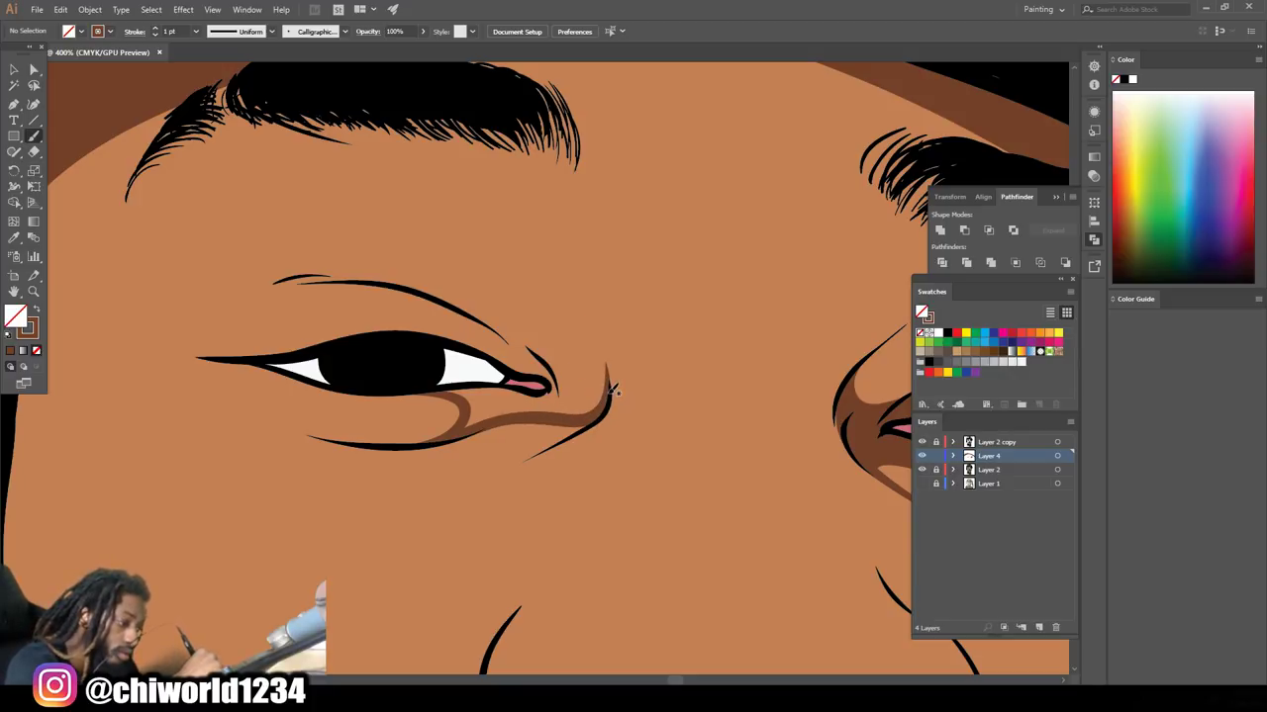
pyautogui.moveTo(580, 402)
pyautogui.mouseDown()
pyautogui.moveTo(555, 370)
pyautogui.moveTo(450, 303)
pyautogui.mouseUp()
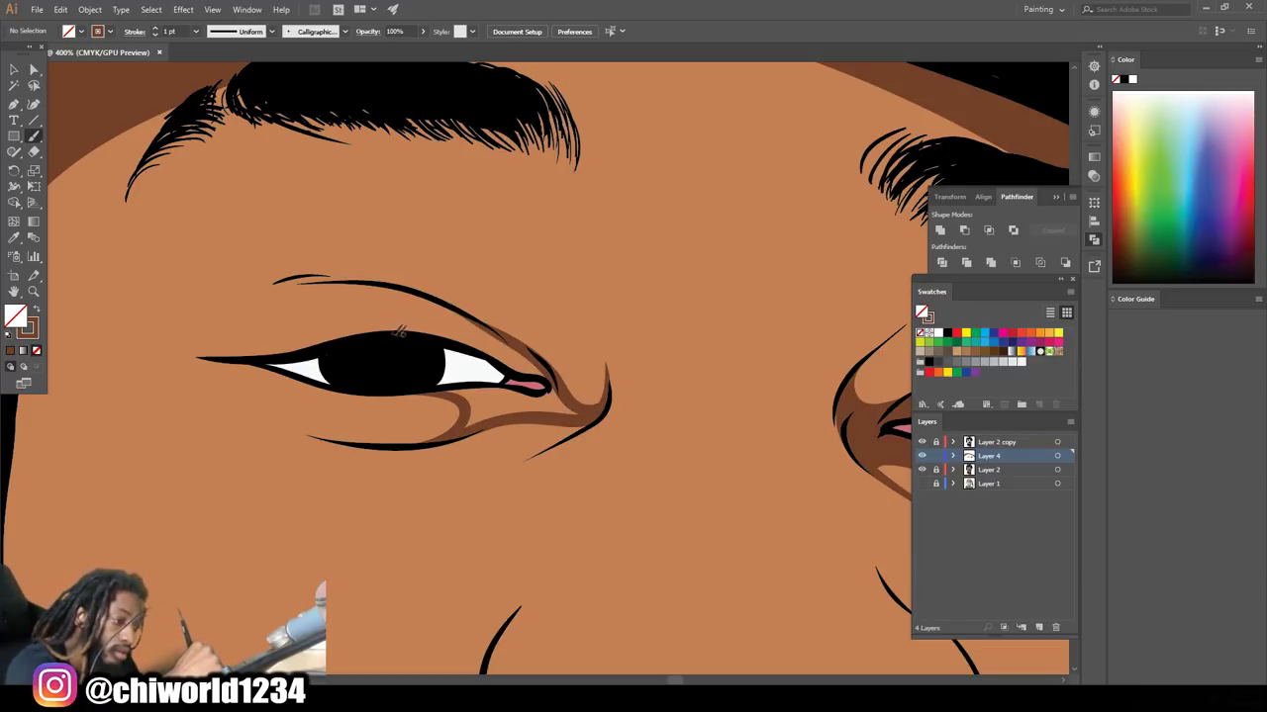
pyautogui.moveTo(443, 322); pyautogui.dragTo(406, 285)
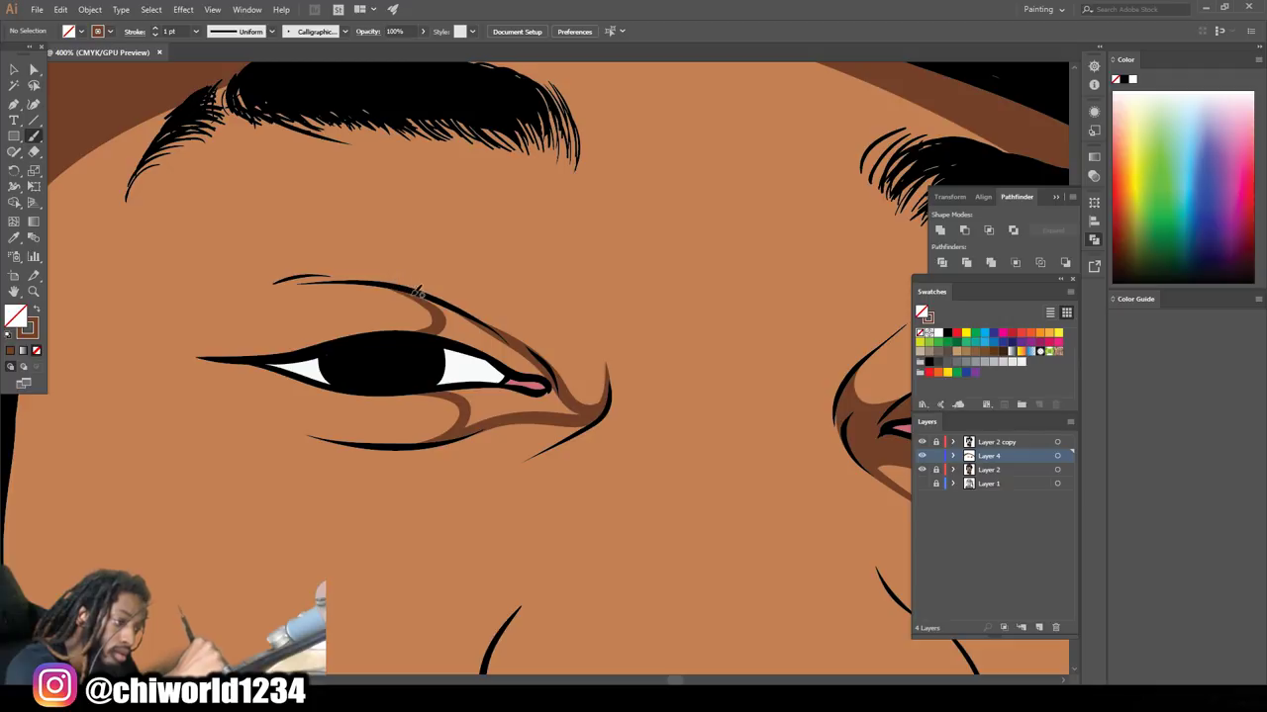
pyautogui.moveTo(453, 308); pyautogui.dragTo(549, 371)
pyautogui.moveTo(435, 332)
pyautogui.mouseDown()
pyautogui.moveTo(517, 354)
pyautogui.moveTo(491, 338)
pyautogui.mouseUp()
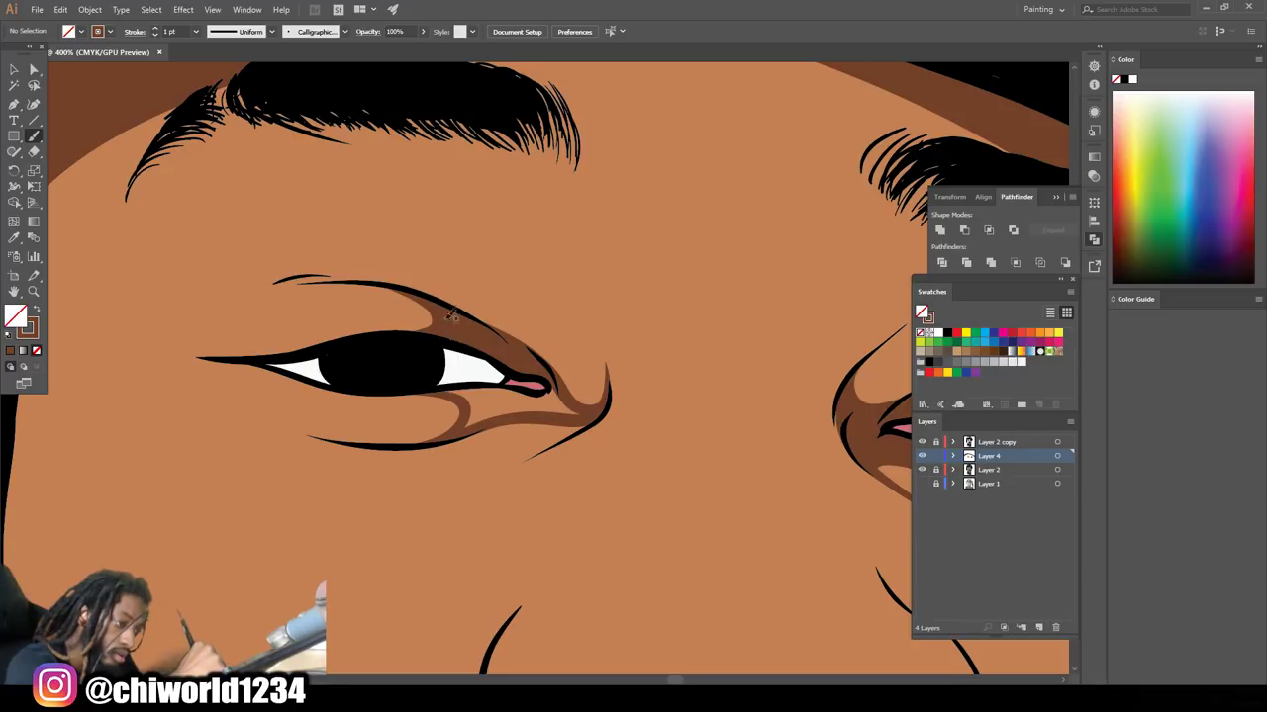
# Darken the left eye's lower lash line and lower lid crease, then zoom out
pyautogui.moveTo(445, 391); pyautogui.dragTo(528, 396)
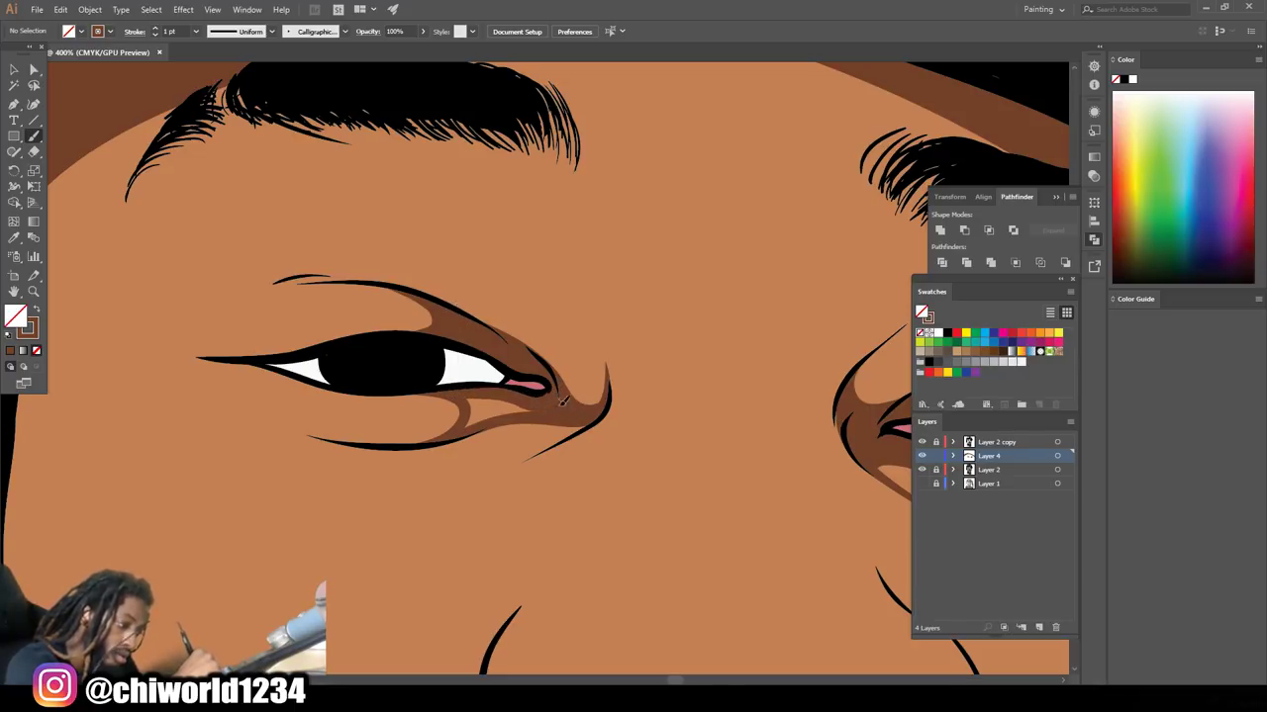
pyautogui.moveTo(512, 405)
pyautogui.mouseDown()
pyautogui.moveTo(465, 412)
pyautogui.moveTo(418, 443)
pyautogui.mouseUp()
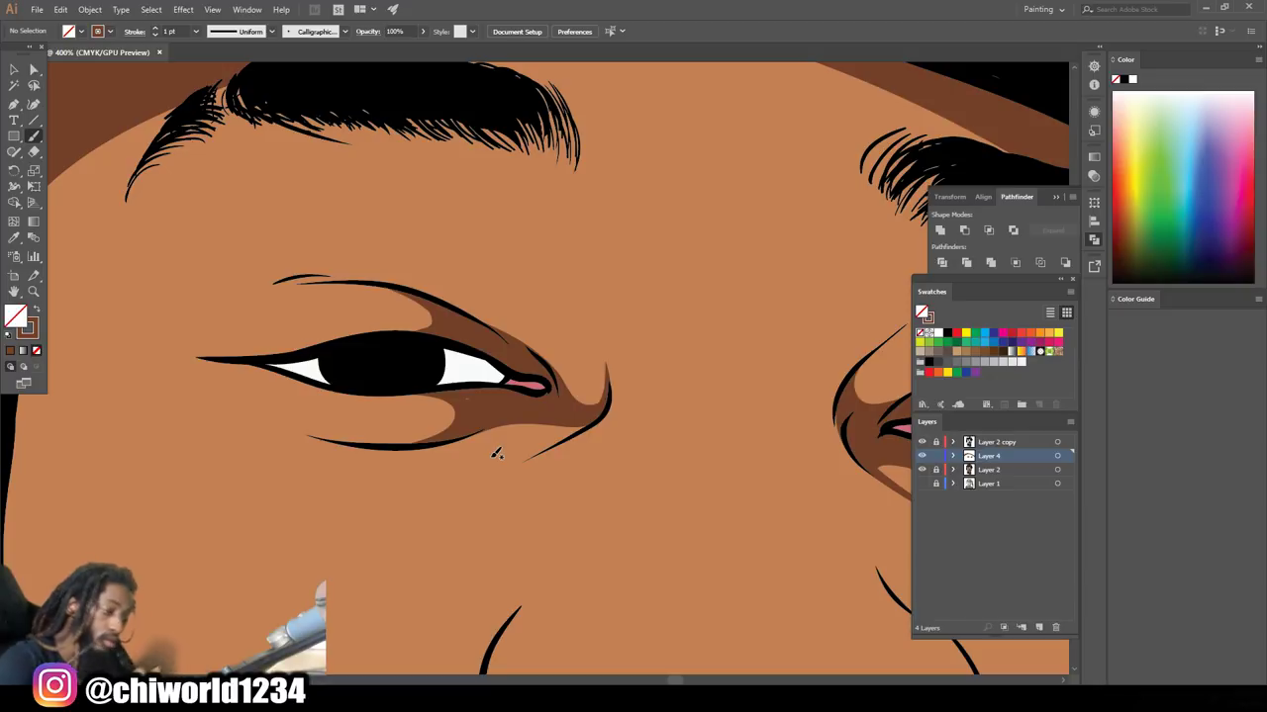
pyautogui.hotkey('ctrl', '-')
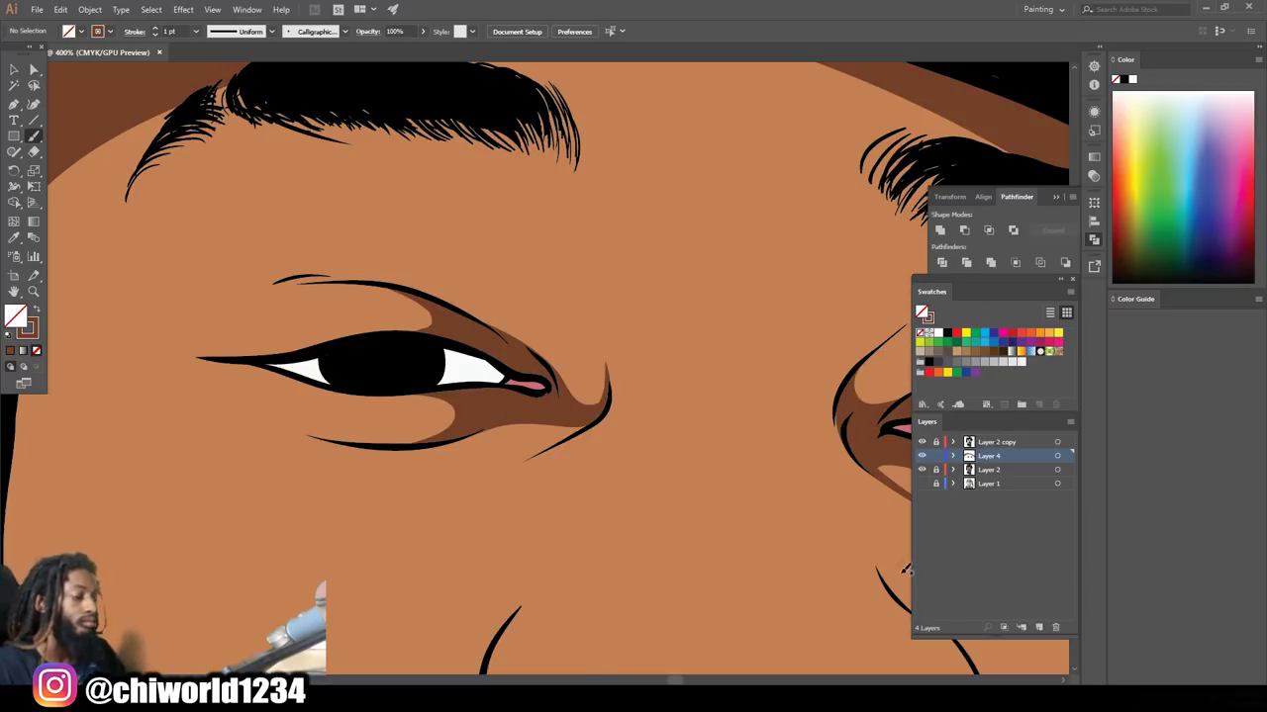
pyautogui.hotkey('ctrl', '-')
pyautogui.hotkey('ctrl', '-')
pyautogui.hotkey('ctrl', '-')
pyautogui.hotkey('ctrl', '-')
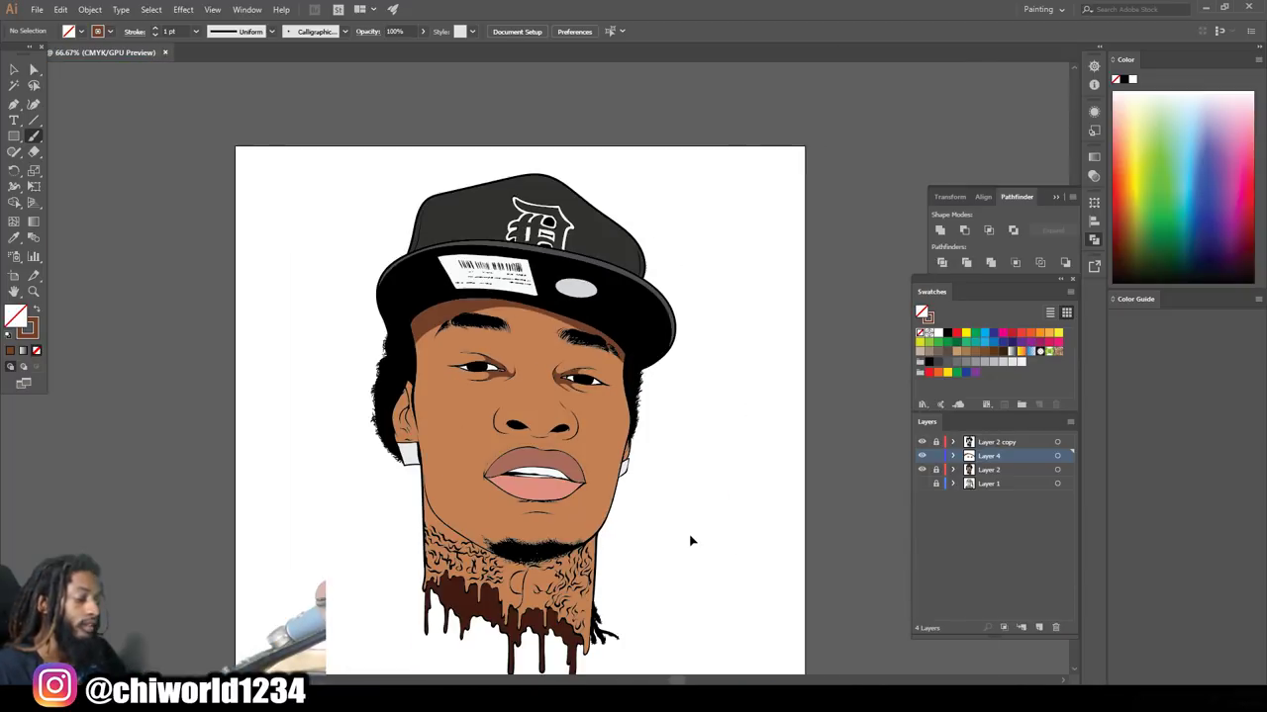
# Zoom in and paint a brown shadow along the nose base and under both nostrils, then zoom out
pyautogui.moveTo(758, 551); pyautogui.dragTo(686, 521)
pyautogui.hotkey('ctrl', '+')
pyautogui.hotkey('ctrl', '+')
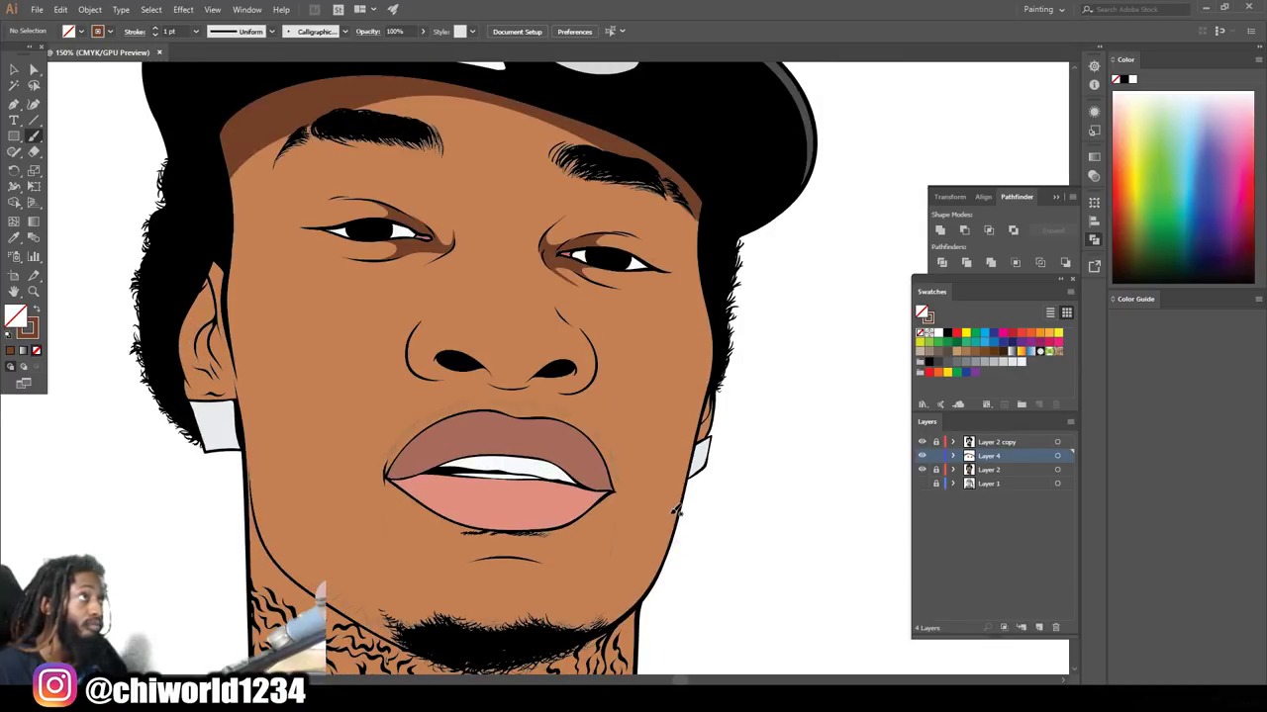
pyautogui.hotkey('ctrl', '+')
pyautogui.hotkey('ctrl', '+')
pyautogui.hotkey('ctrl', '+')
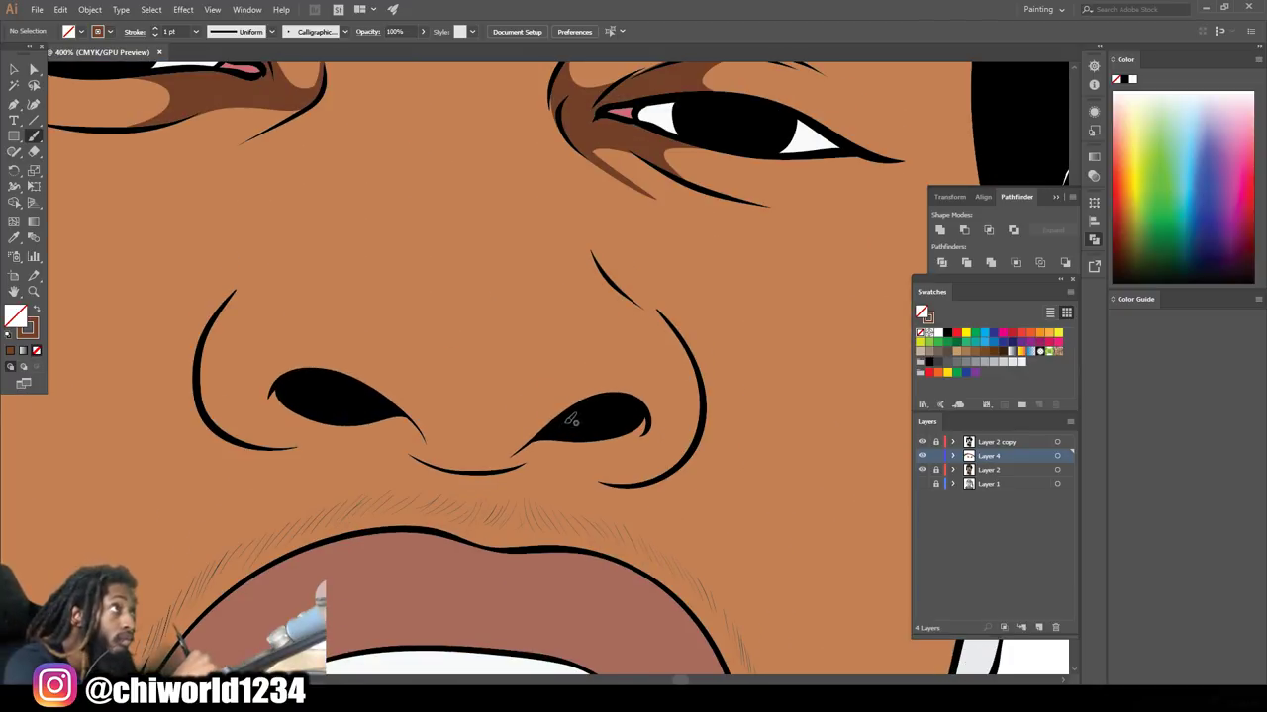
pyautogui.moveTo(517, 452)
pyautogui.mouseDown()
pyautogui.moveTo(412, 426)
pyautogui.moveTo(443, 461)
pyautogui.mouseUp()
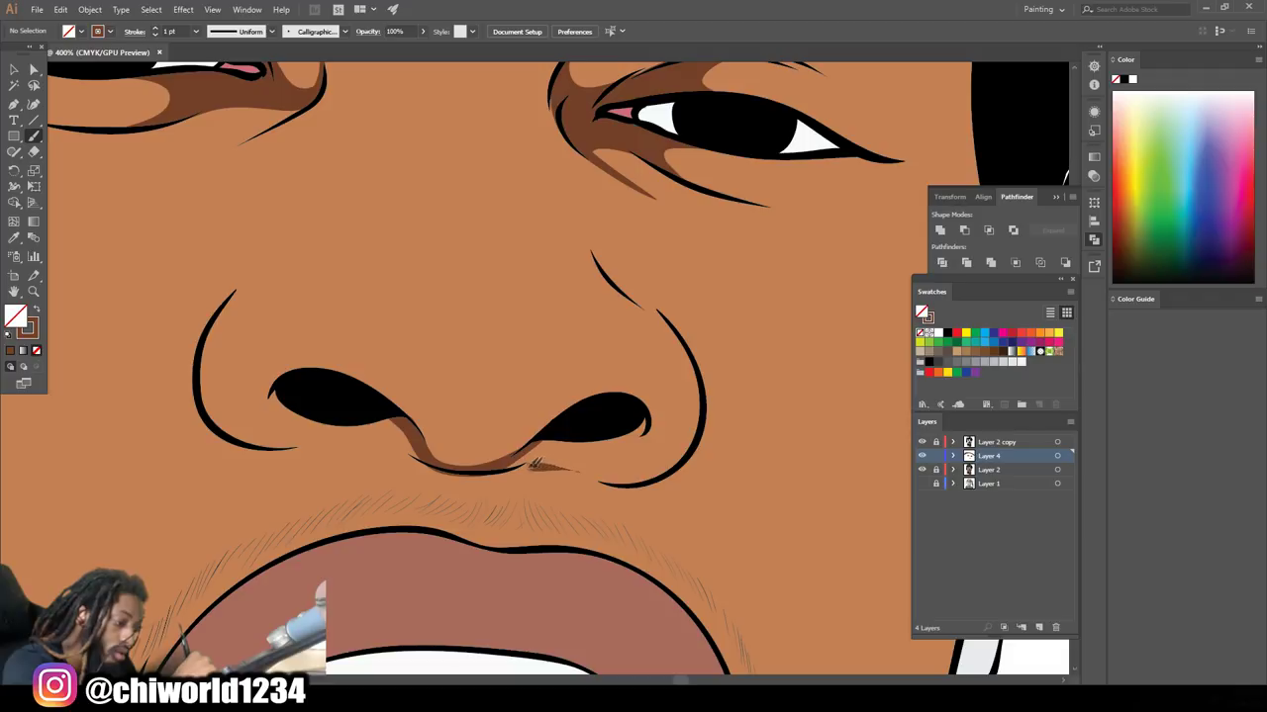
pyautogui.moveTo(477, 467)
pyautogui.mouseDown()
pyautogui.moveTo(564, 471)
pyautogui.moveTo(529, 455)
pyautogui.mouseUp()
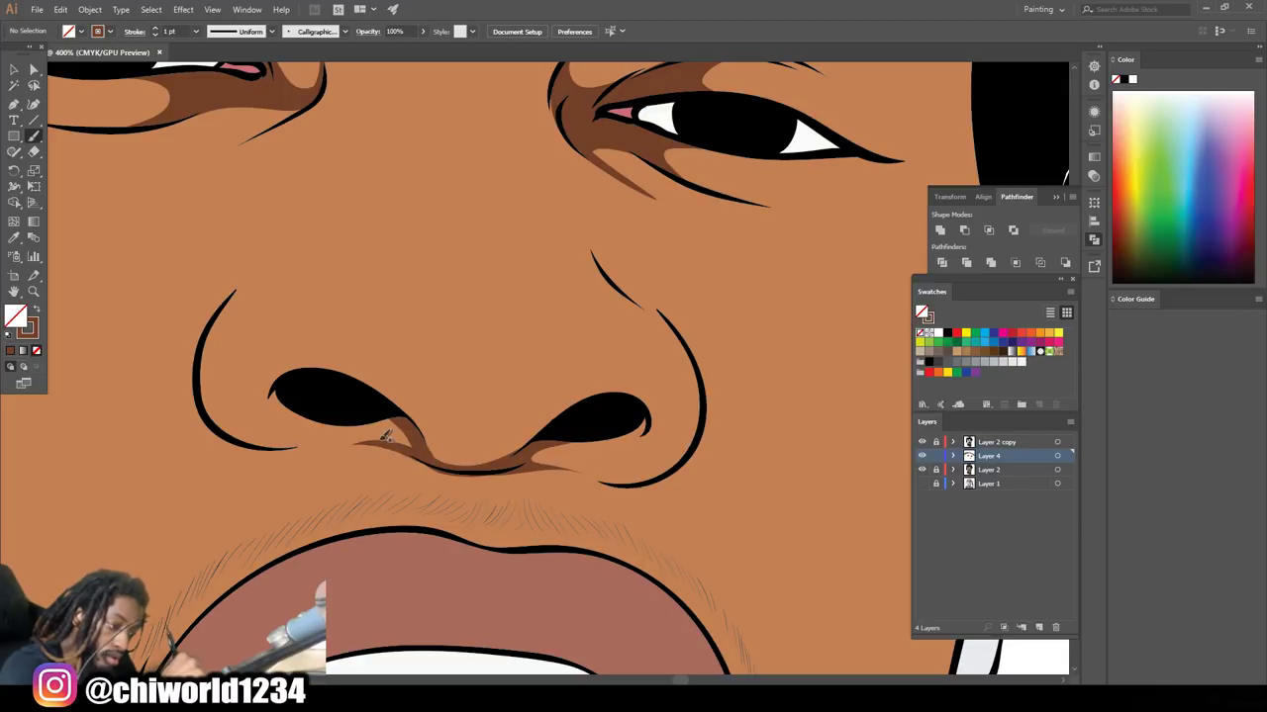
pyautogui.moveTo(356, 420); pyautogui.dragTo(406, 435)
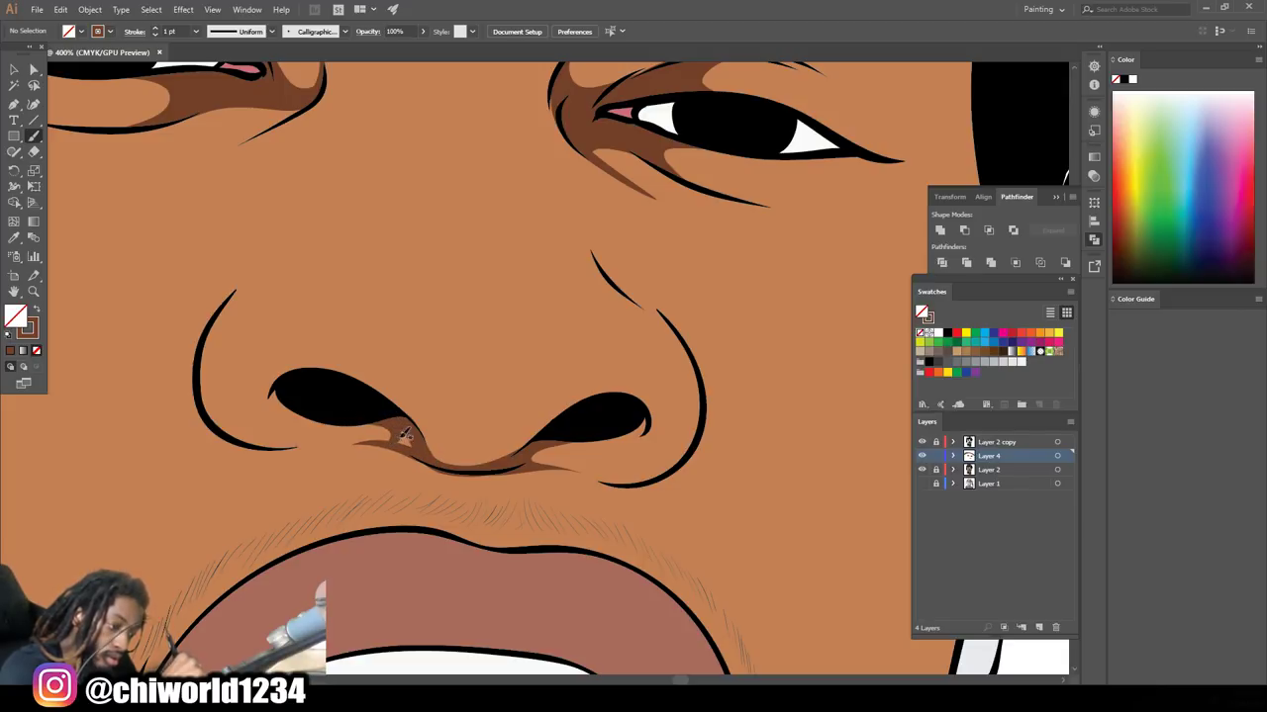
pyautogui.scroll(-1, 416, 438)
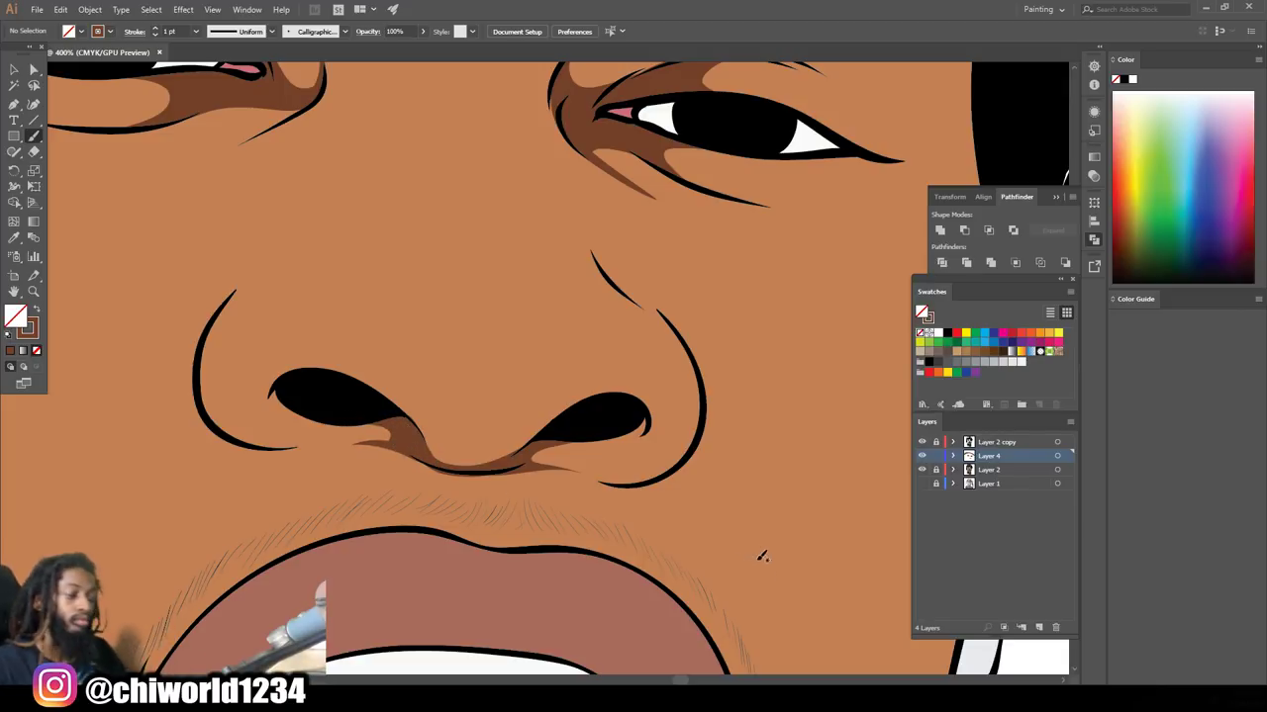
pyautogui.scroll(-1, 765, 567)
pyautogui.scroll(-2, 765, 564)
pyautogui.scroll(-1, 766, 543)
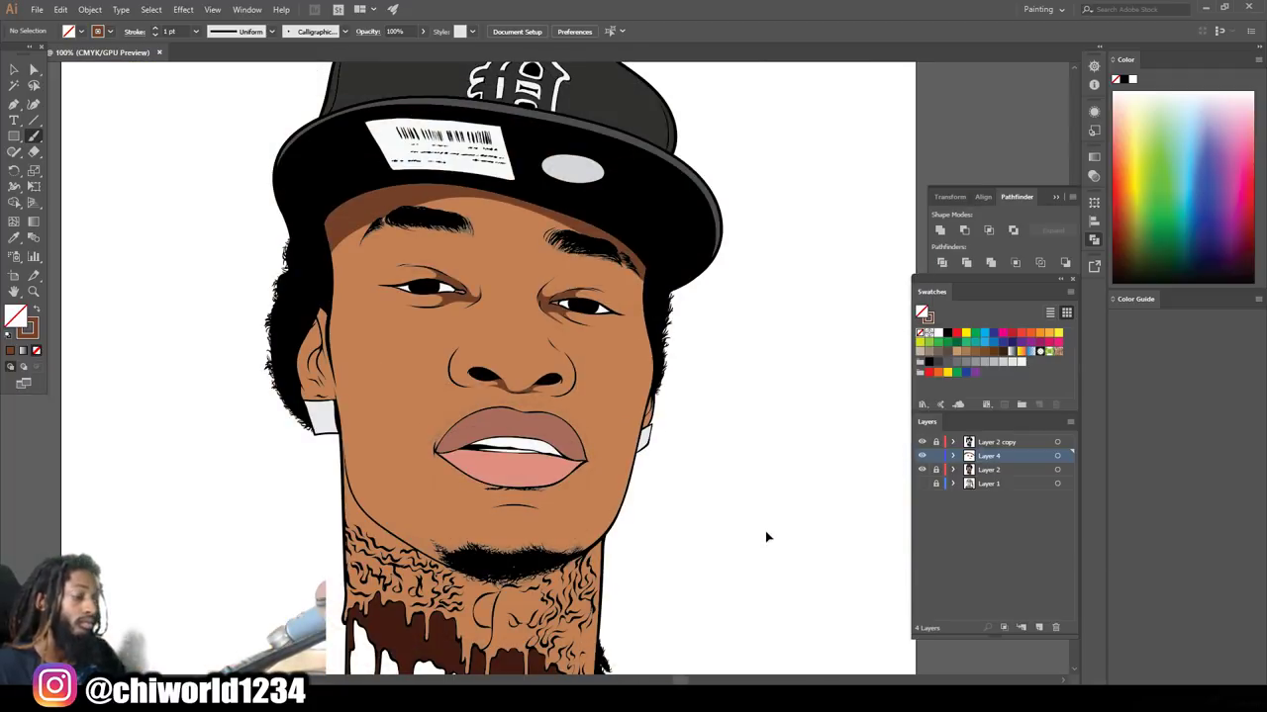
pyautogui.scroll(-1, 766, 535)
pyautogui.scroll(-1, 643, 510)
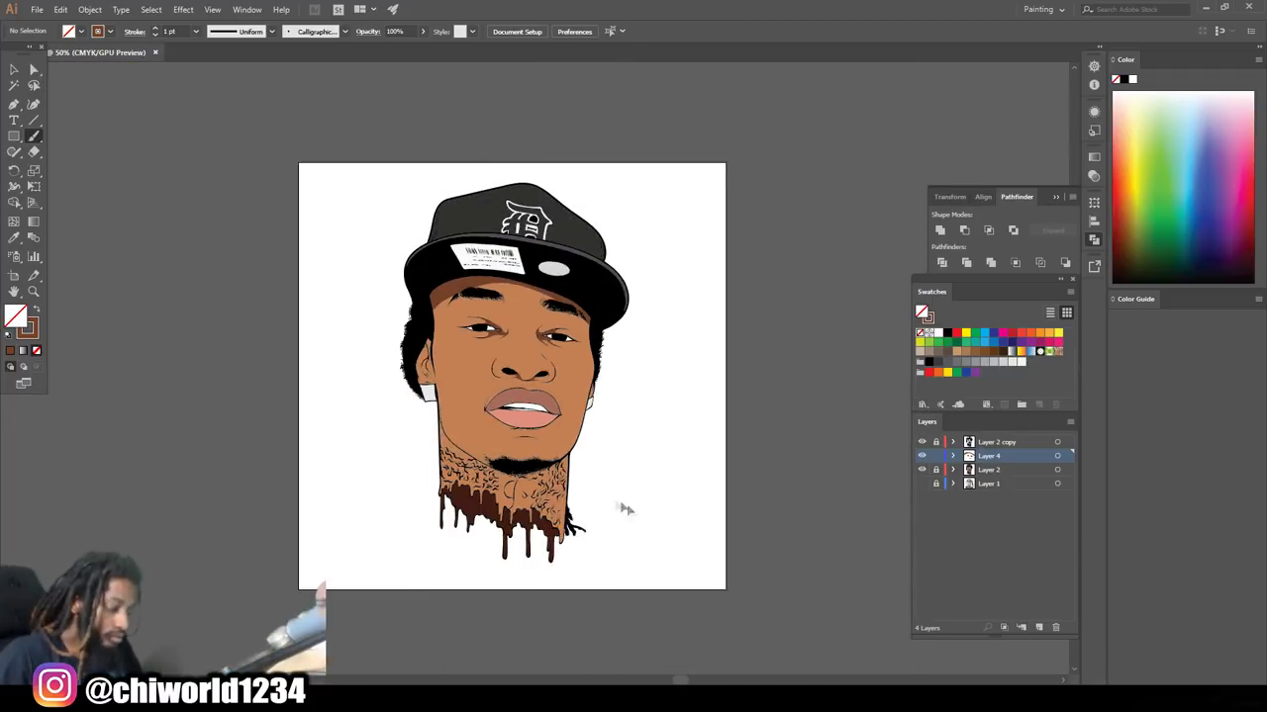
# Paint a brown shadow and black hatch strokes beneath the lower lip, then zoom back out
pyautogui.scroll(2, 614, 500)
pyautogui.scroll(2, 589, 485)
pyautogui.moveTo(422, 398)
pyautogui.mouseDown()
pyautogui.moveTo(526, 433)
pyautogui.moveTo(566, 399)
pyautogui.mouseUp()
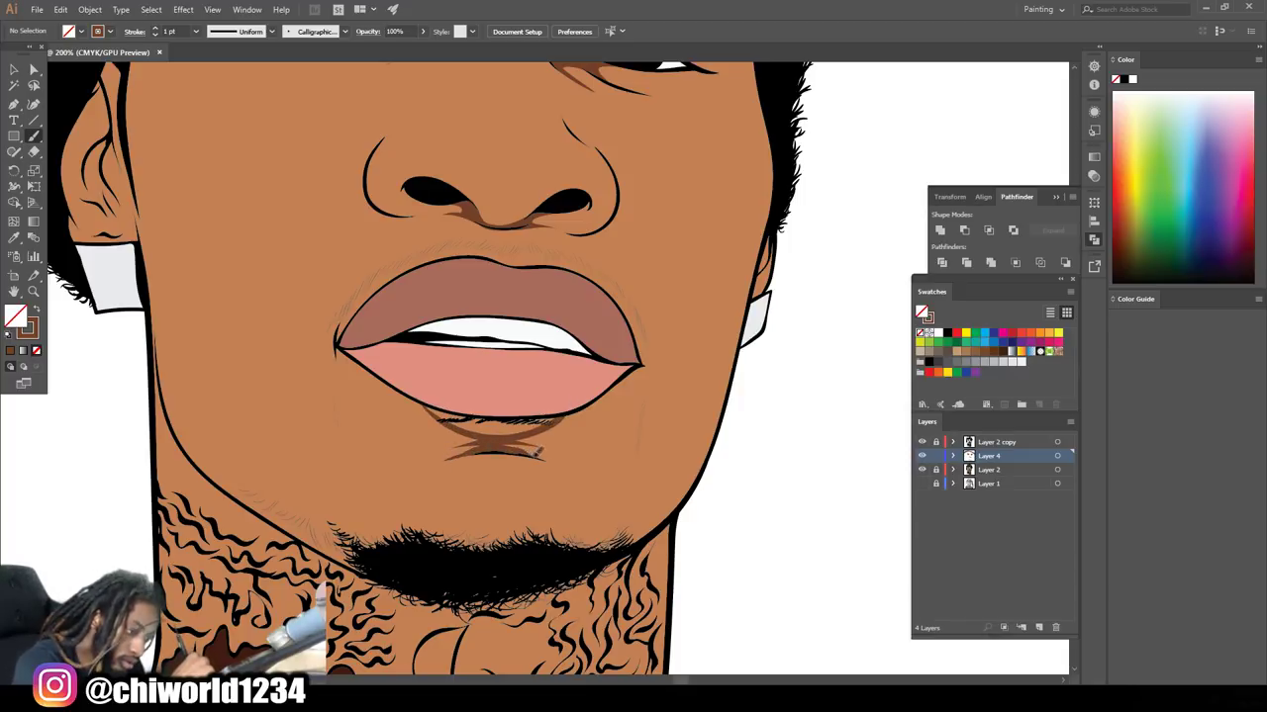
pyautogui.hotkey('ctrl', '+')
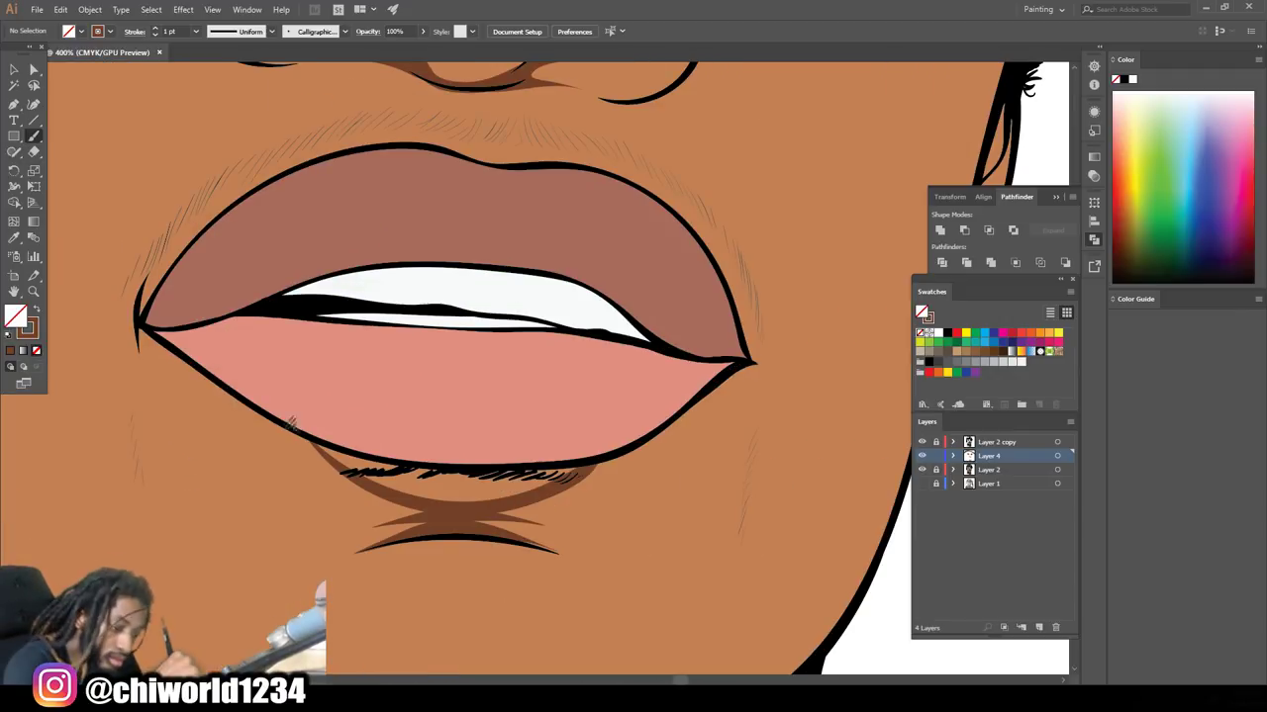
pyautogui.moveTo(327, 450)
pyautogui.mouseDown()
pyautogui.moveTo(319, 439)
pyautogui.moveTo(594, 463)
pyautogui.mouseUp()
pyautogui.moveTo(405, 485); pyautogui.dragTo(553, 479)
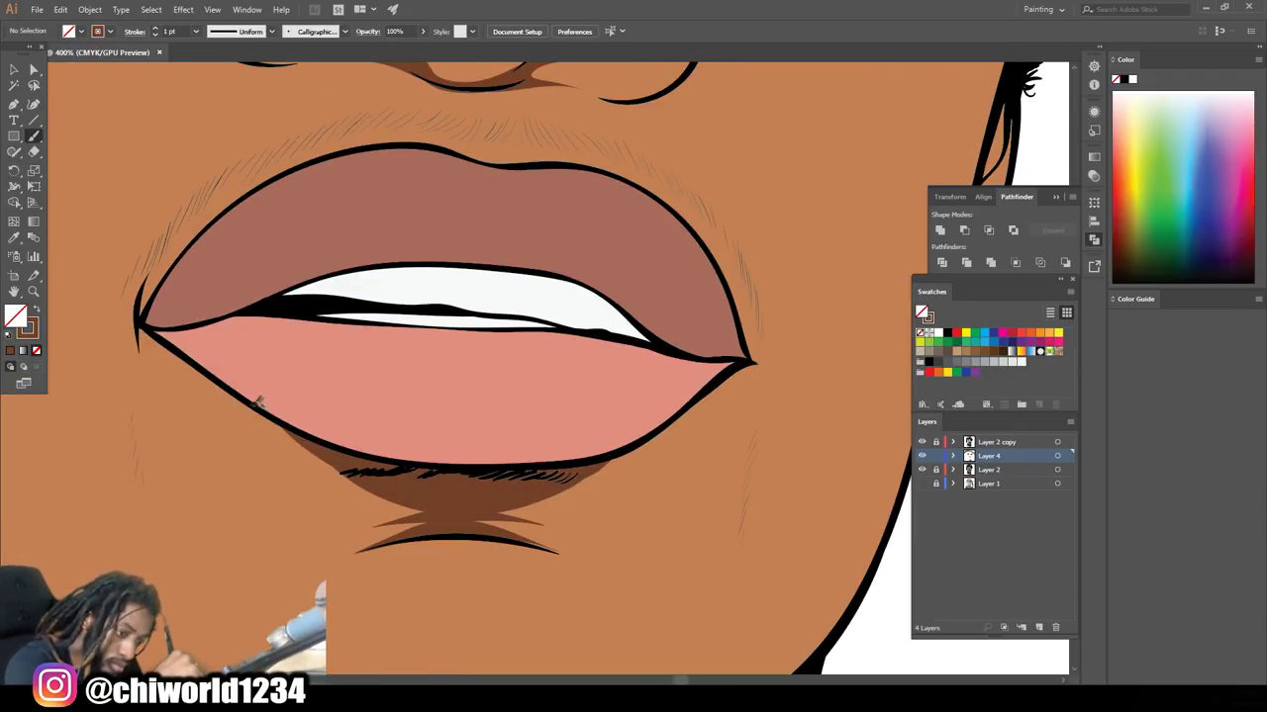
pyautogui.hotkey('ctrl', '-')
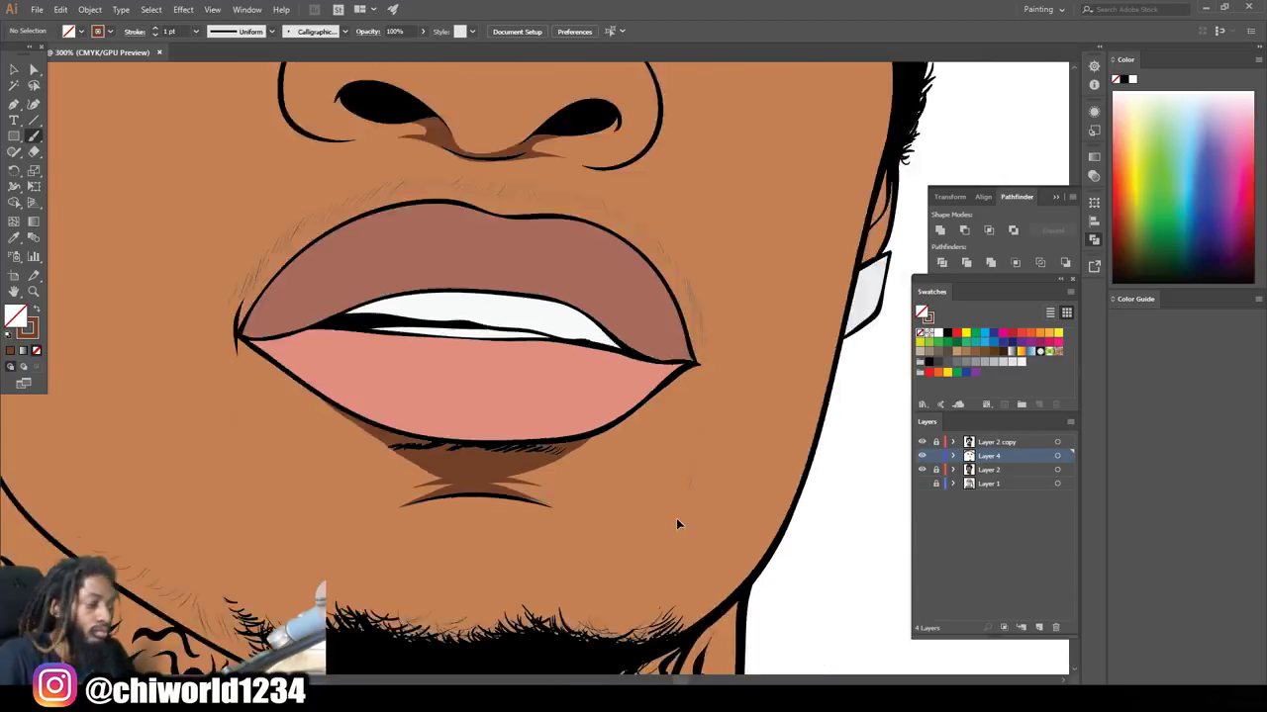
pyautogui.hotkey('ctrl', '-')
pyautogui.hotkey('ctrl', '-')
pyautogui.hotkey('ctrl', '-')
pyautogui.hotkey('ctrl', '-')
pyautogui.scroll(2, 510, 381)
pyautogui.scroll(1, 530, 435)
pyautogui.scroll(1, 537, 490)
pyautogui.scroll(1, 534, 485)
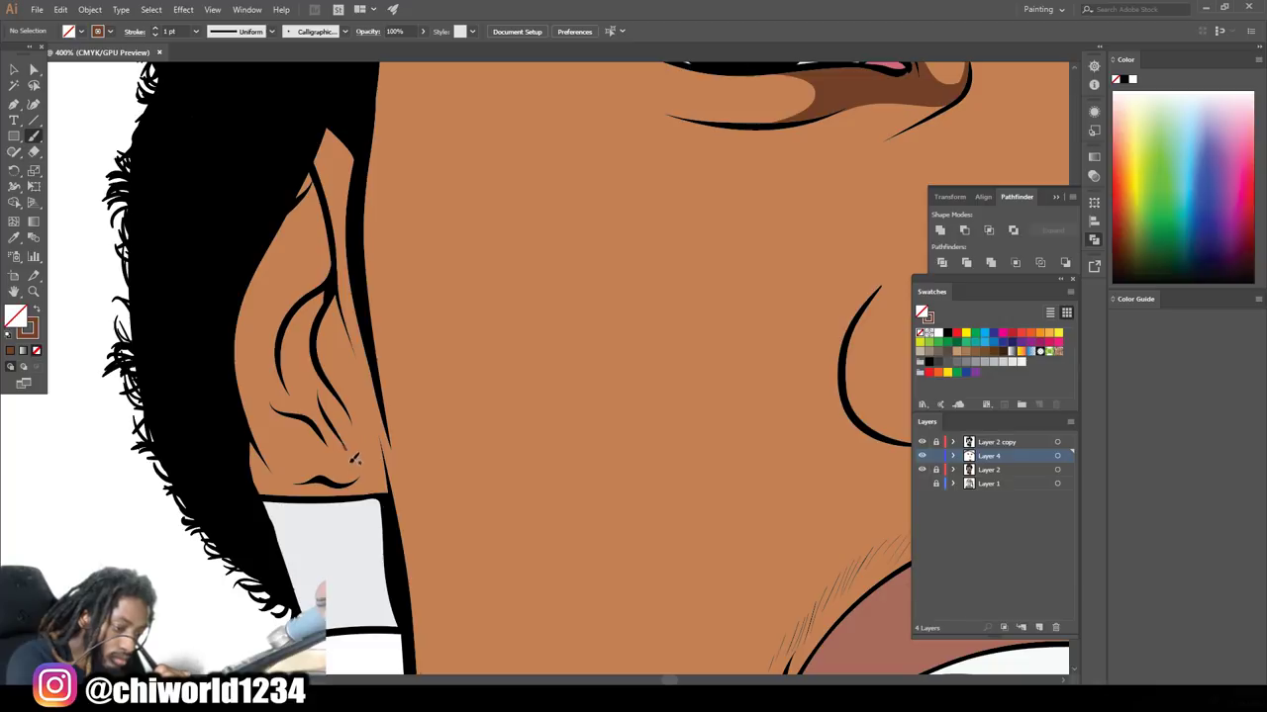
# Brush brown shading inside the ear along its top, inner right edge and earlobe fold
pyautogui.moveTo(353, 454)
pyautogui.mouseDown()
pyautogui.moveTo(317, 358)
pyautogui.moveTo(314, 297)
pyautogui.moveTo(293, 401)
pyautogui.moveTo(329, 432)
pyautogui.moveTo(317, 290)
pyautogui.mouseUp()
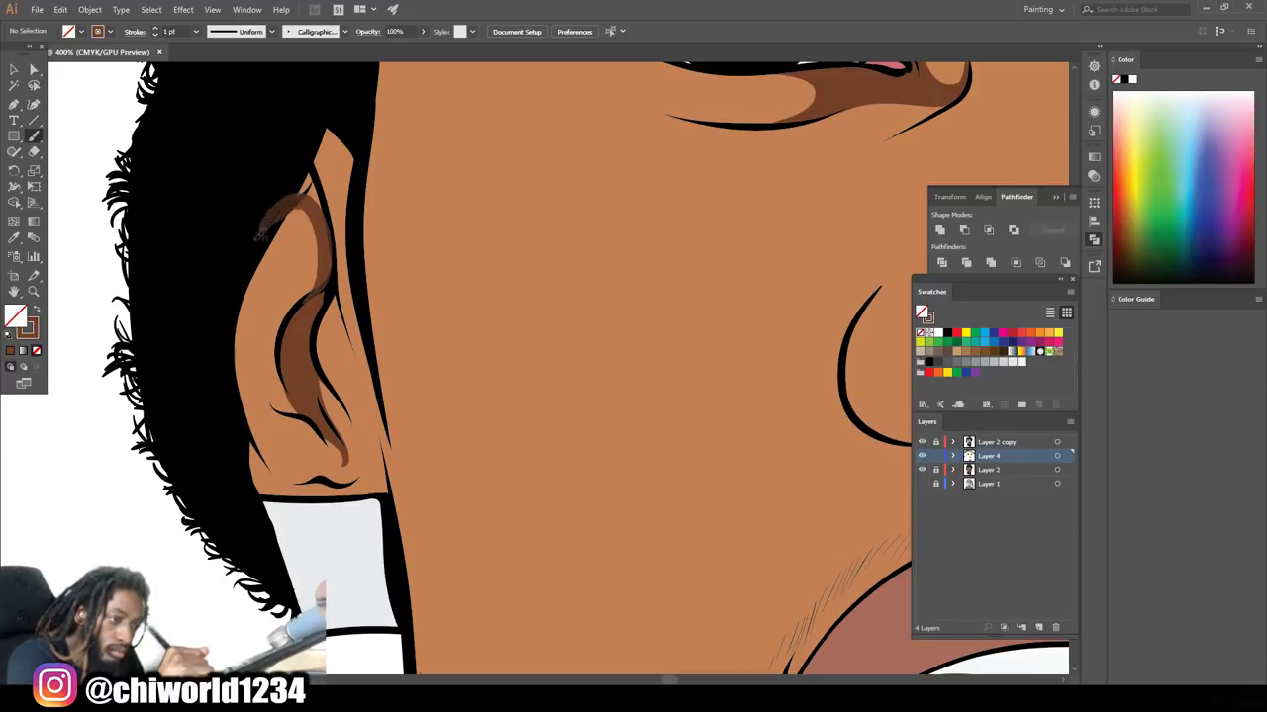
pyautogui.moveTo(349, 226); pyautogui.dragTo(310, 107)
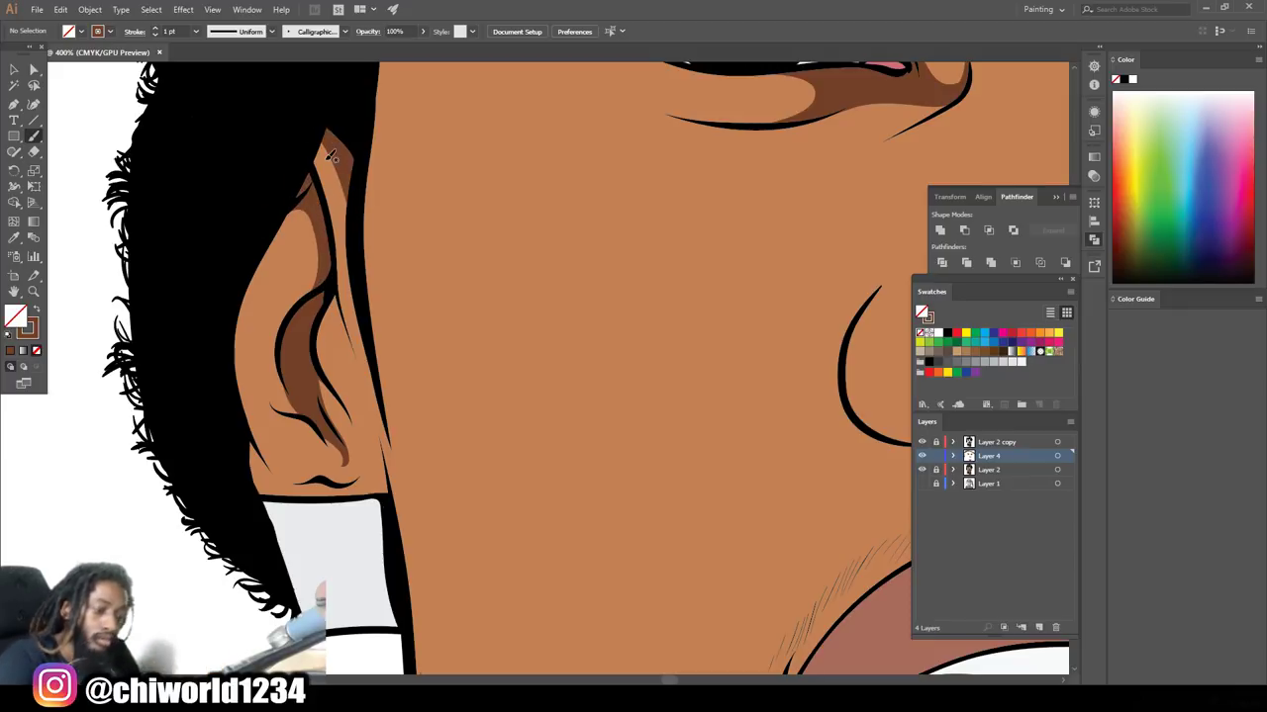
pyautogui.moveTo(327, 447); pyautogui.dragTo(255, 438)
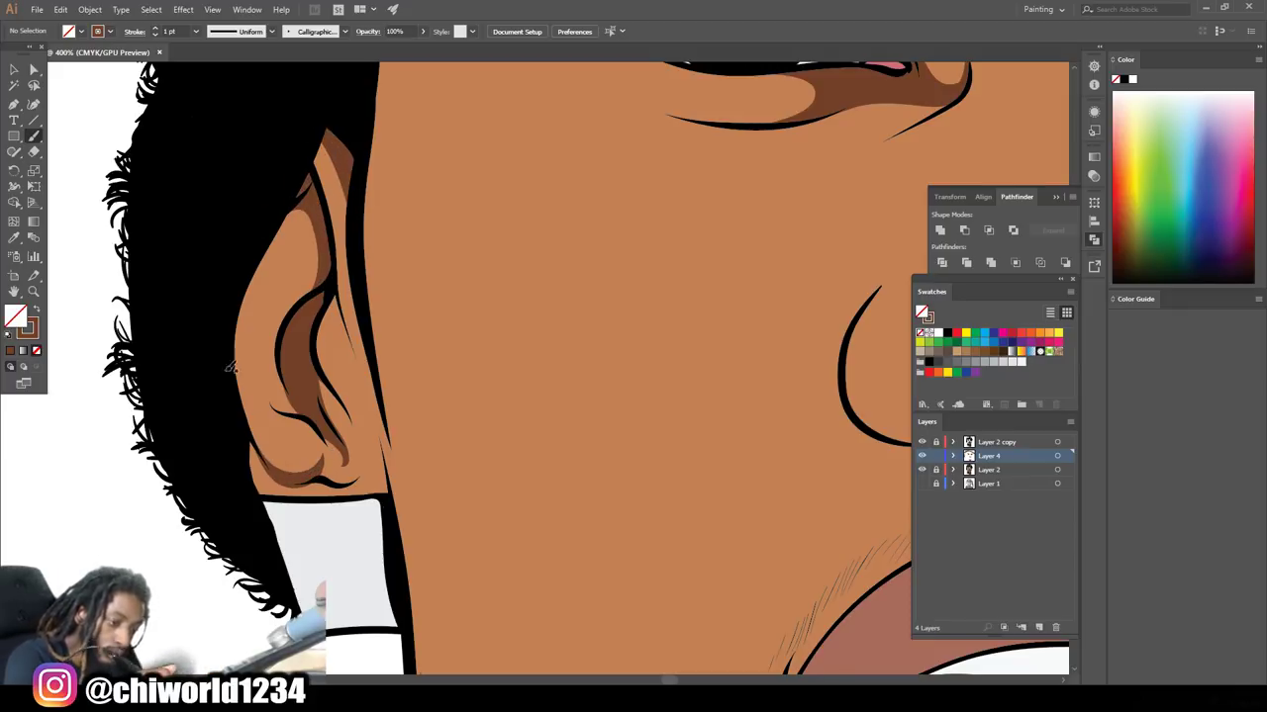
pyautogui.moveTo(372, 396); pyautogui.dragTo(339, 247)
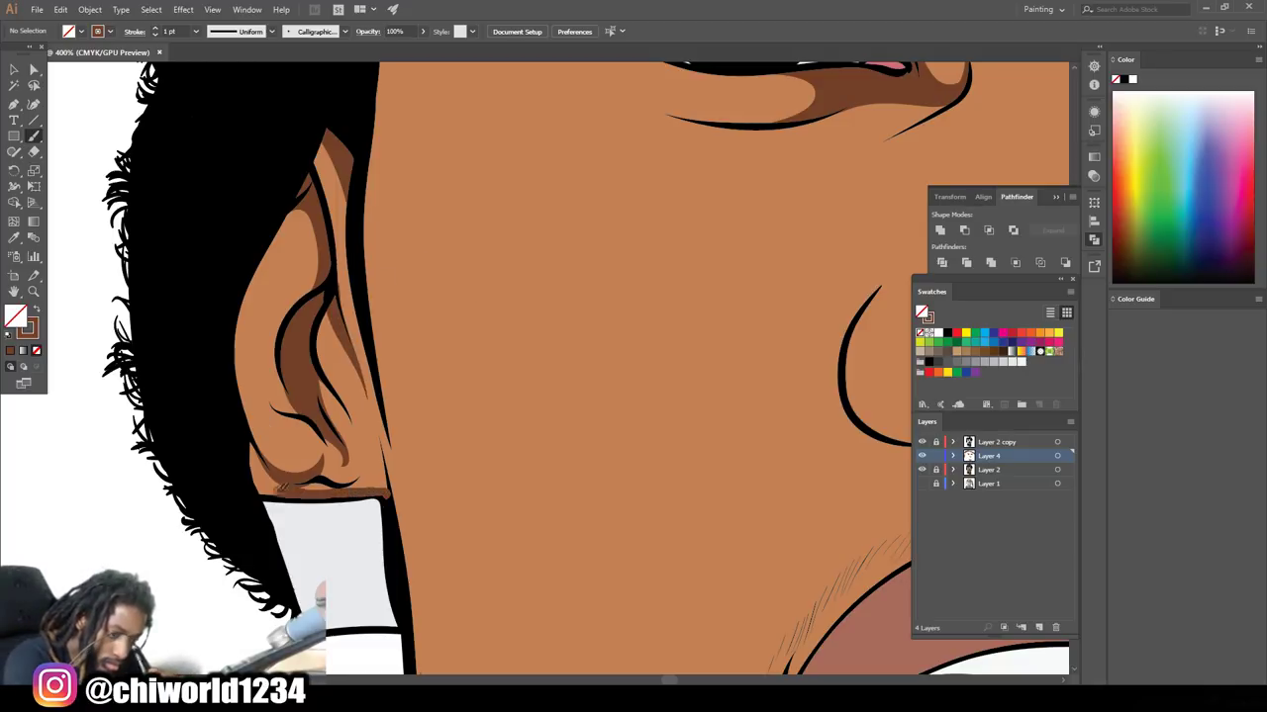
pyautogui.hotkey('ctrl', '-')
pyautogui.hotkey('ctrl', '-')
pyautogui.hotkey('ctrl', '-')
pyautogui.scroll(4, 558, 553)
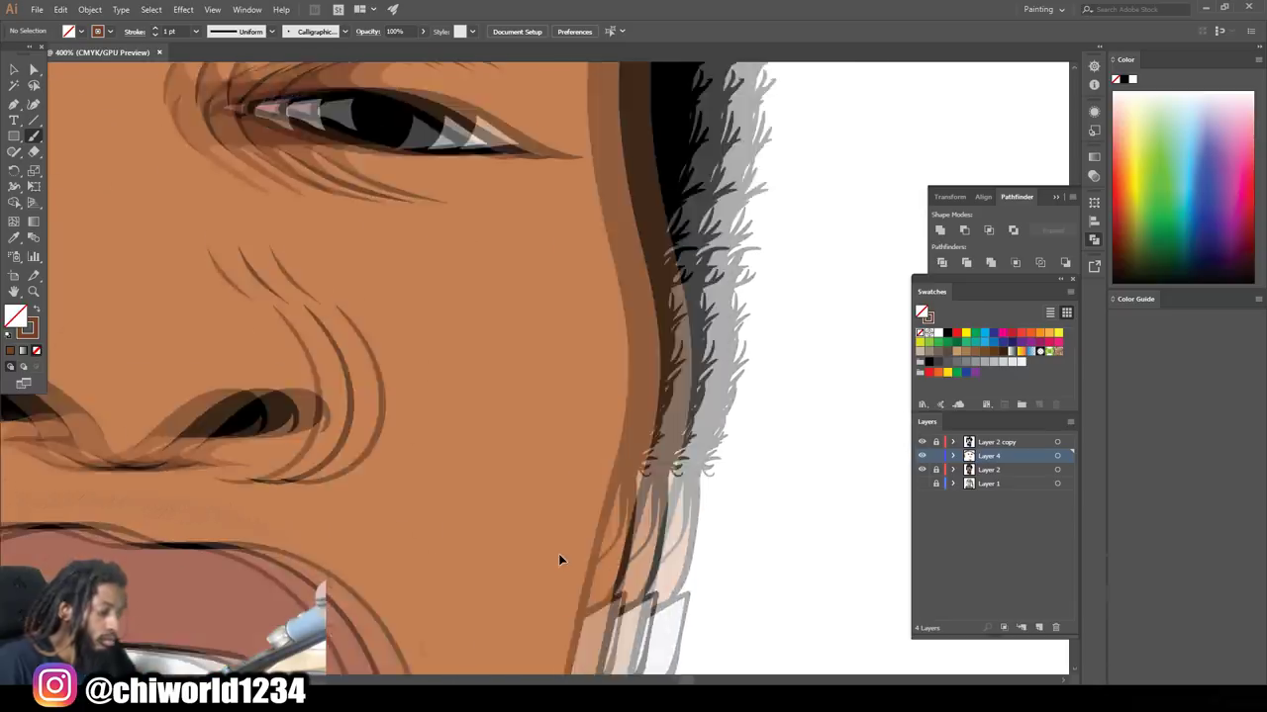
# Add a small shading stroke on the right jaw and start a brown stroke down the neck
pyautogui.moveTo(592, 489); pyautogui.dragTo(621, 439)
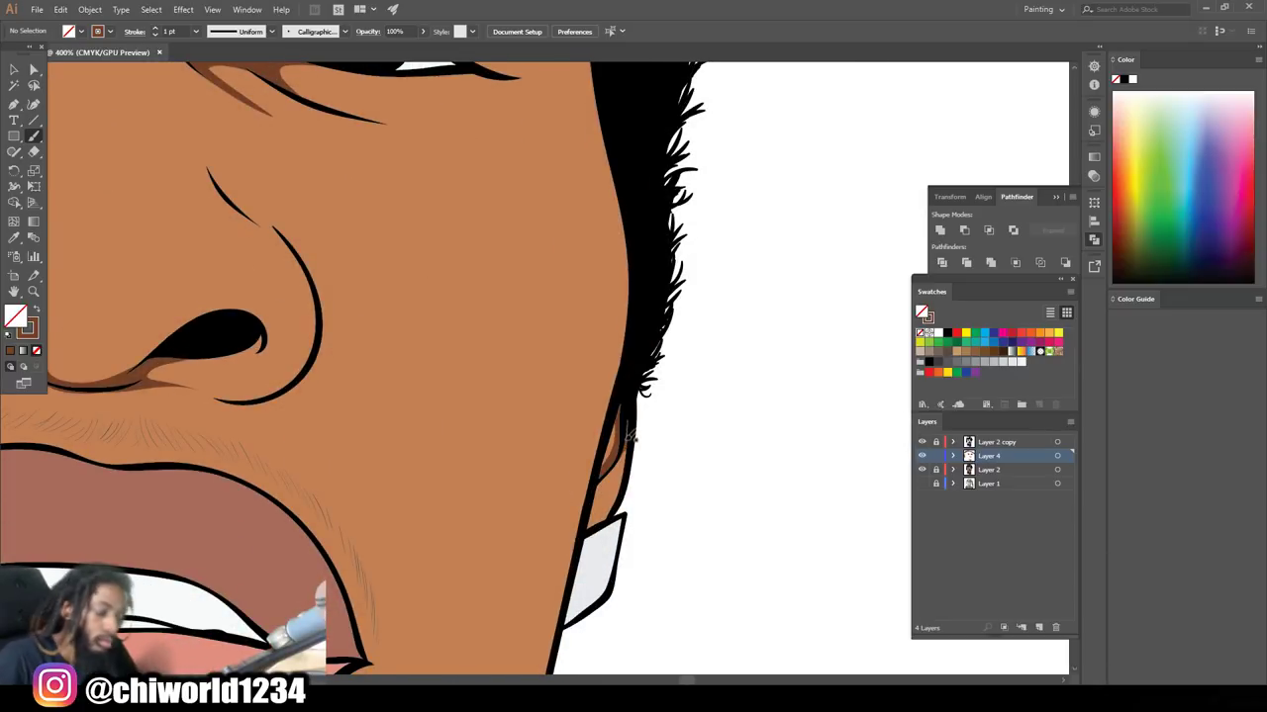
pyautogui.hotkey('ctrl', '-')
pyautogui.hotkey('ctrl', '-')
pyautogui.hotkey('ctrl', '-')
pyautogui.hotkey('ctrl', '-')
pyautogui.hotkey('ctrl', '-')
pyautogui.scroll(2, 607, 472)
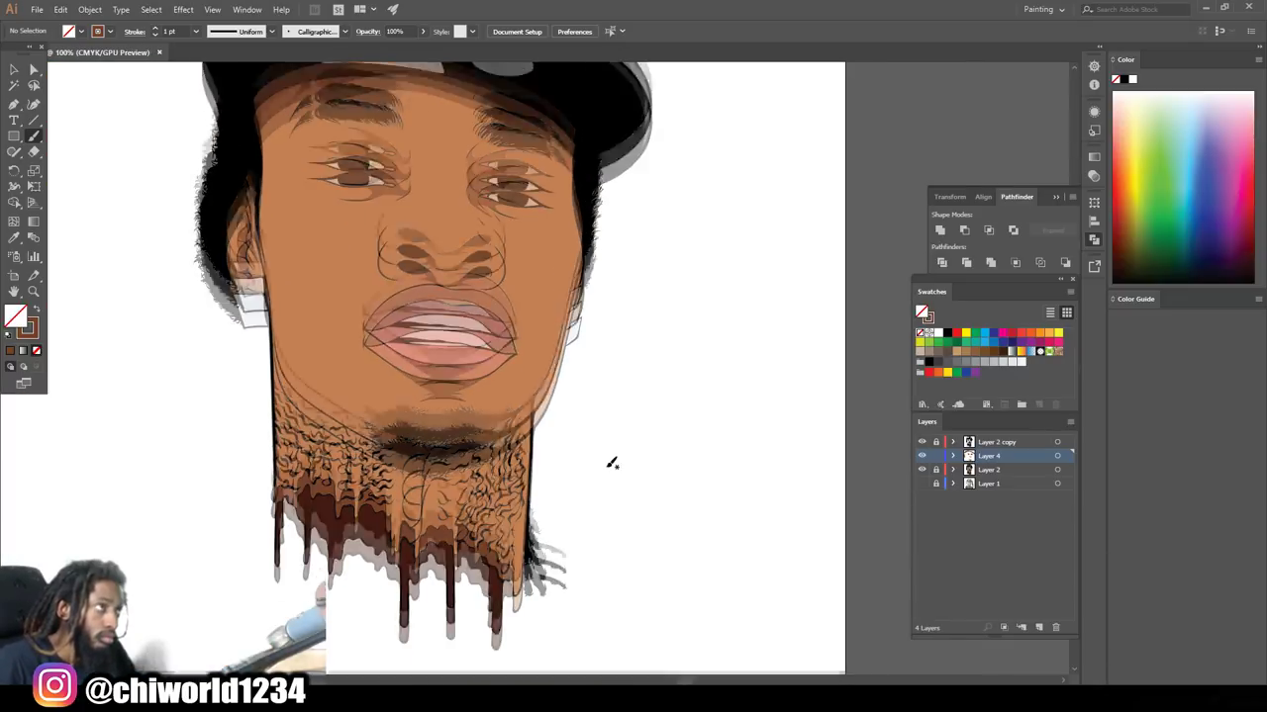
pyautogui.scroll(1, 606, 469)
pyautogui.scroll(1, 607, 465)
pyautogui.hscroll(-2, 609, 458)
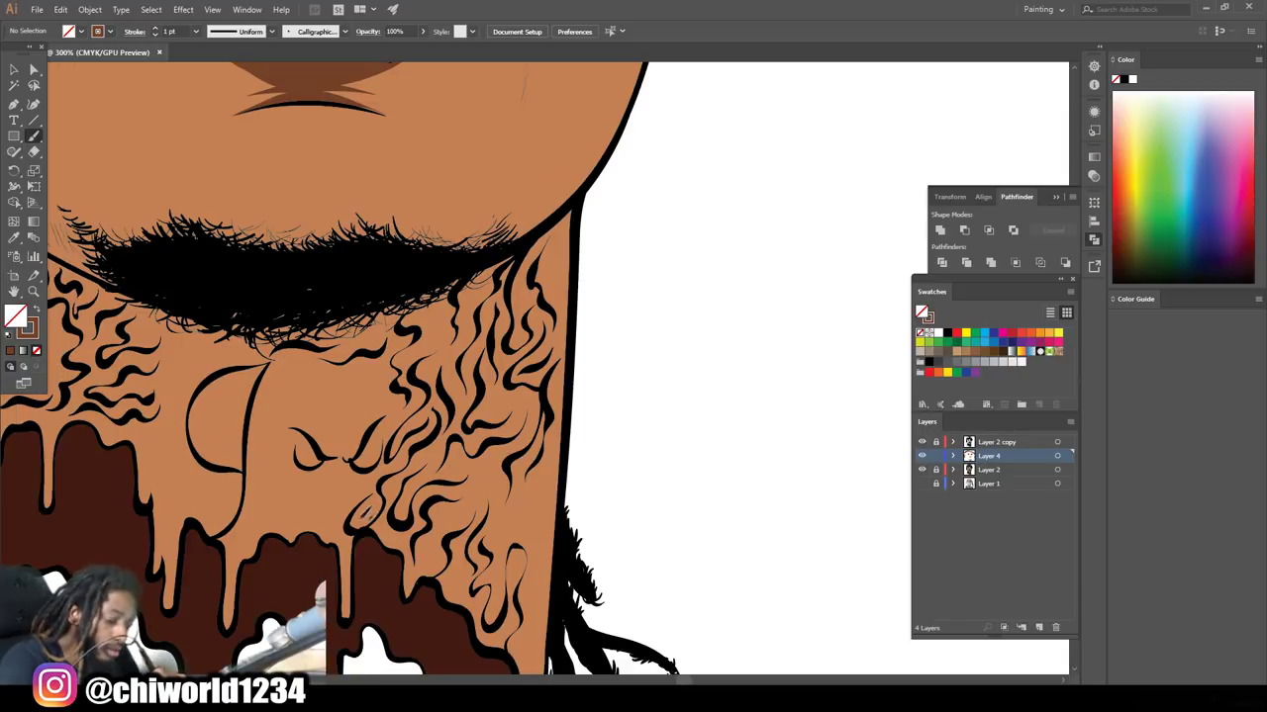
pyautogui.moveTo(356, 528); pyautogui.dragTo(388, 458)
pyautogui.moveTo(308, 303); pyautogui.dragTo(309, 303)
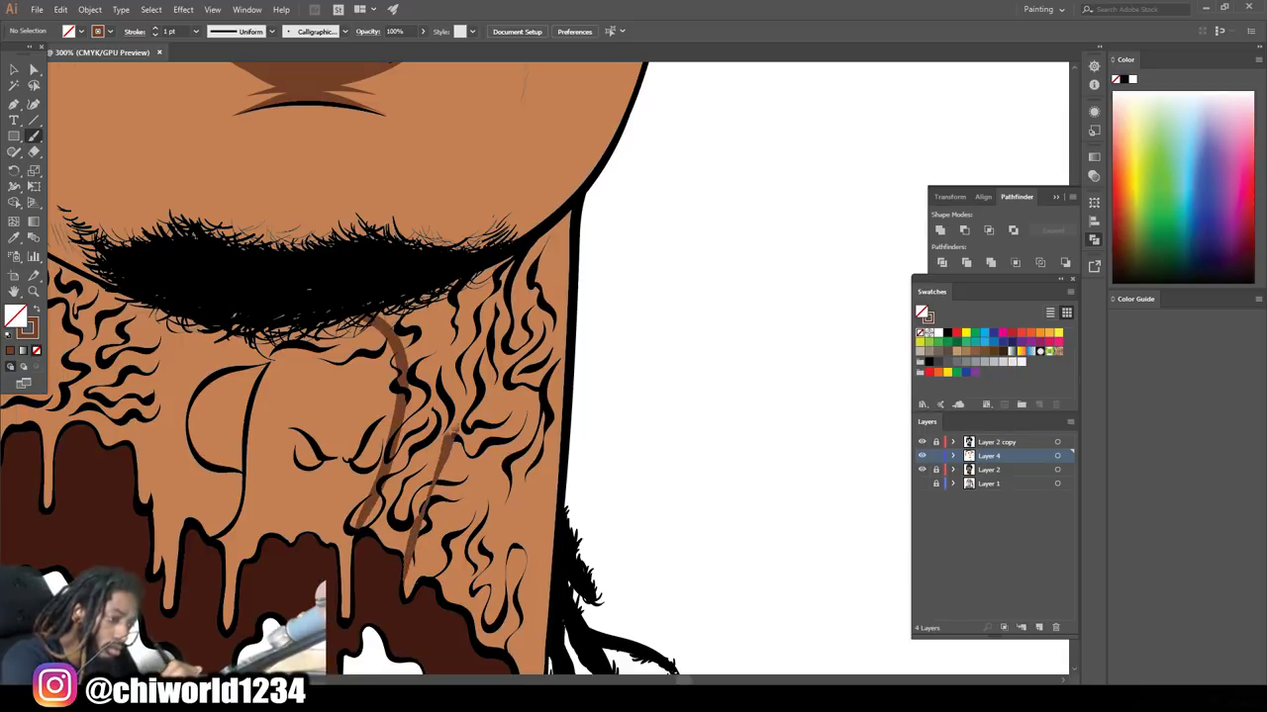
# Paint brown strokes down the right side of the neck, darkening its right edge
pyautogui.moveTo(463, 267); pyautogui.dragTo(428, 507)
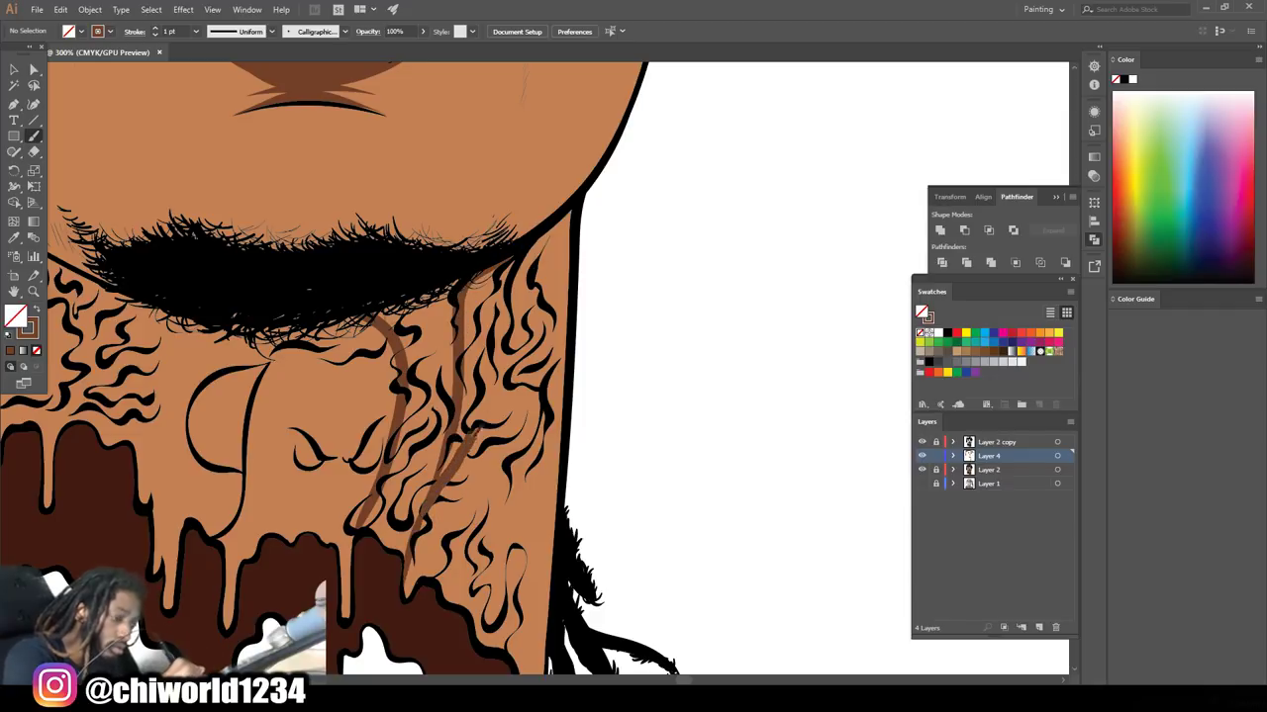
pyautogui.moveTo(526, 237); pyautogui.dragTo(469, 445)
pyautogui.moveTo(572, 210); pyautogui.dragTo(547, 467)
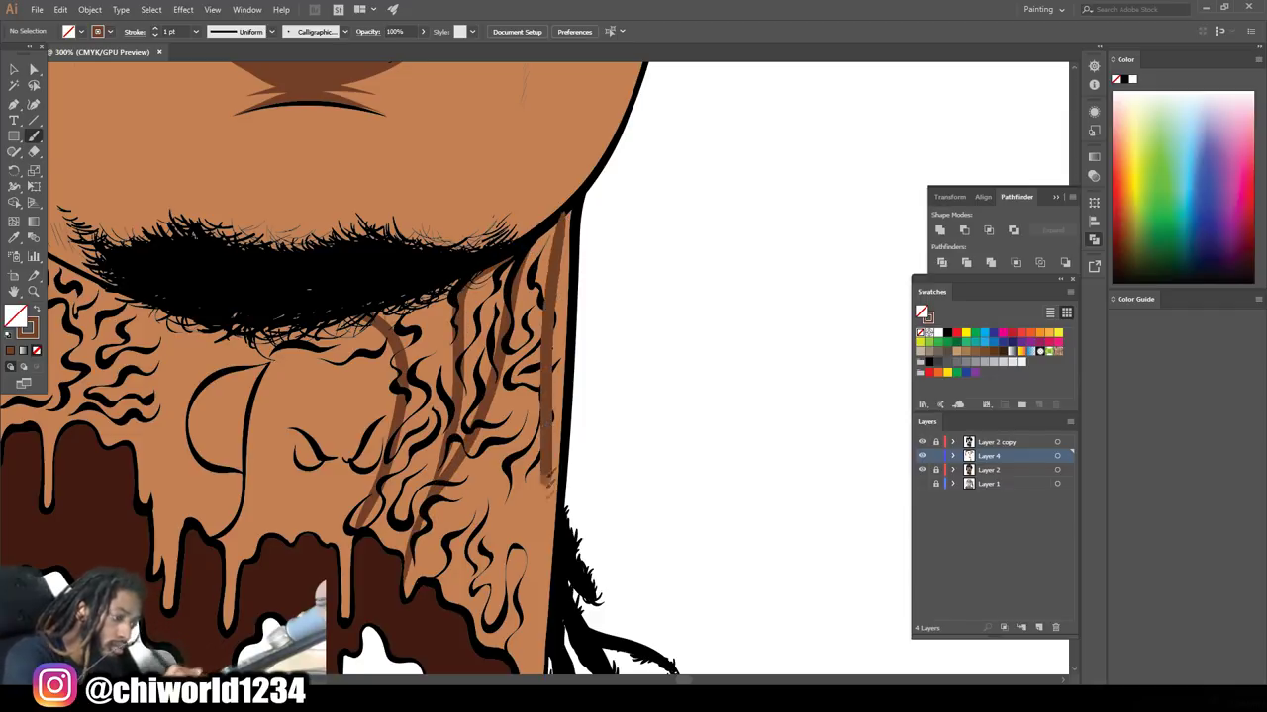
pyautogui.scroll(-3, 534, 396)
pyautogui.moveTo(532, 643); pyautogui.dragTo(569, 119)
pyautogui.moveTo(554, 267); pyautogui.dragTo(513, 567)
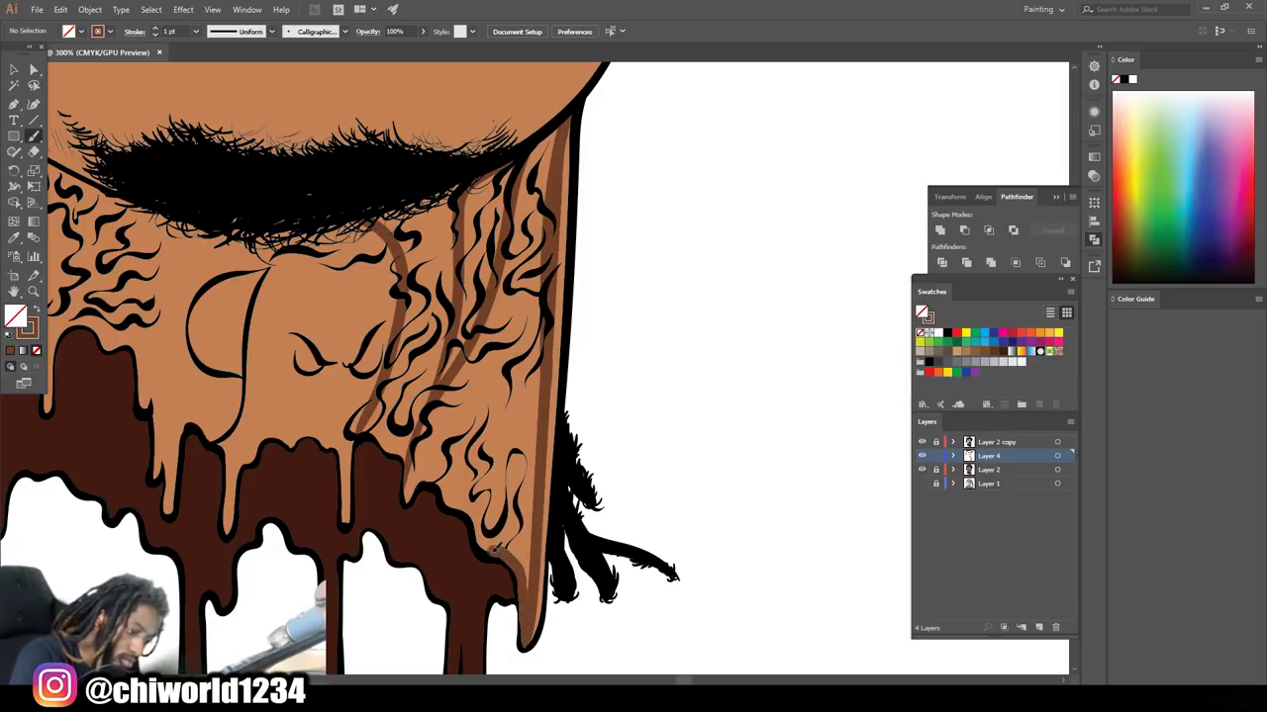
pyautogui.moveTo(520, 643); pyautogui.dragTo(440, 461)
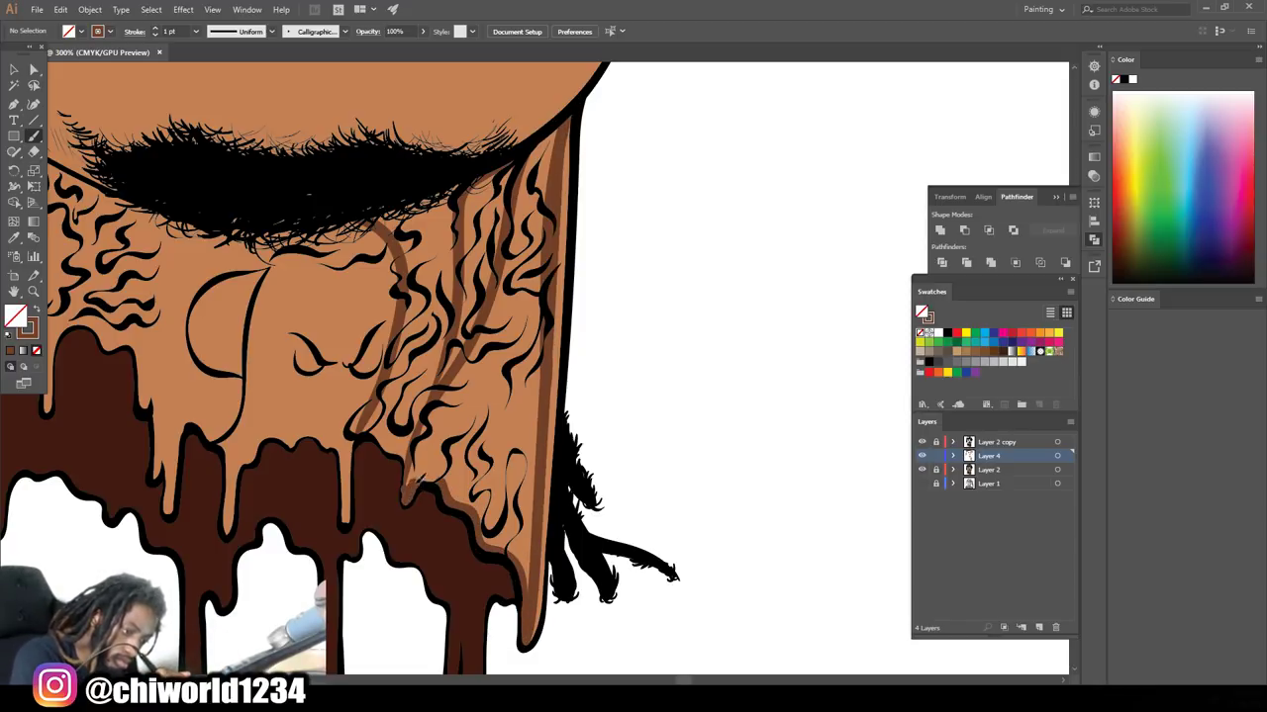
# Set the stroke weight to 2 pt and fill the right neck with broad dark brown strokes
pyautogui.click(196, 31)
pyautogui.click(213, 104)
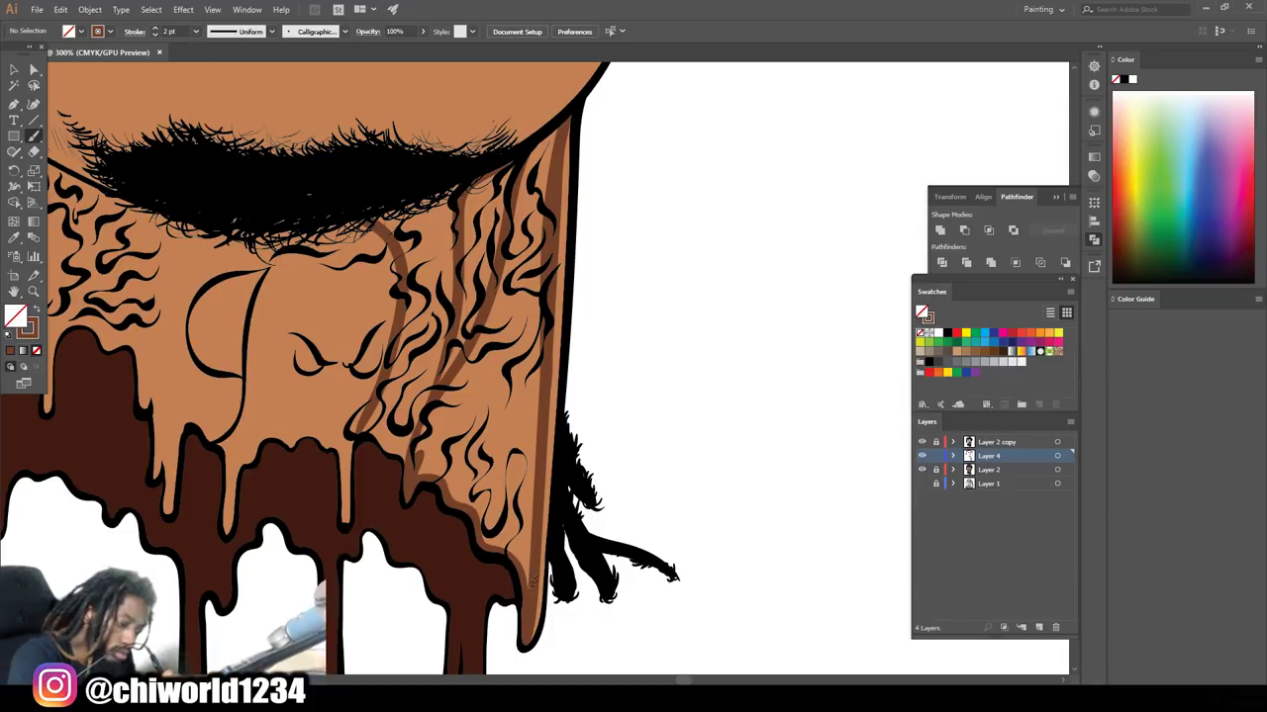
pyautogui.moveTo(496, 521); pyautogui.dragTo(522, 215)
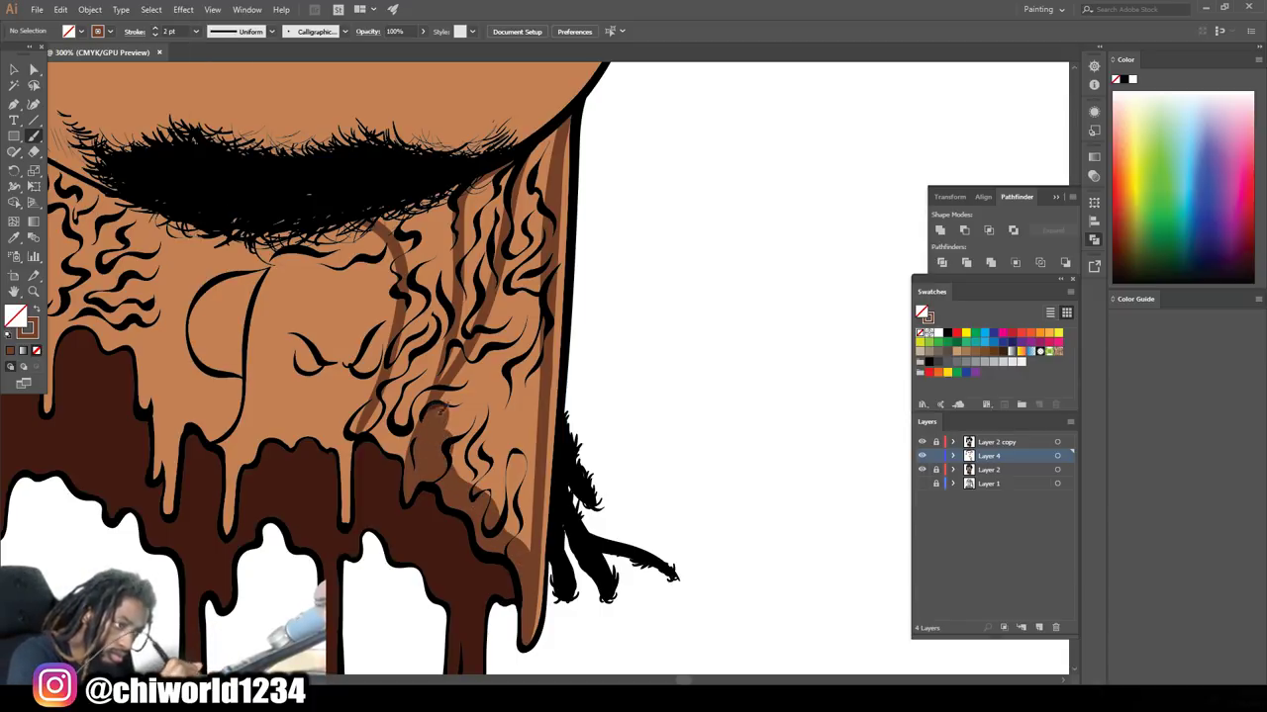
pyautogui.moveTo(521, 216)
pyautogui.mouseDown()
pyautogui.moveTo(477, 483)
pyautogui.moveTo(436, 422)
pyautogui.mouseUp()
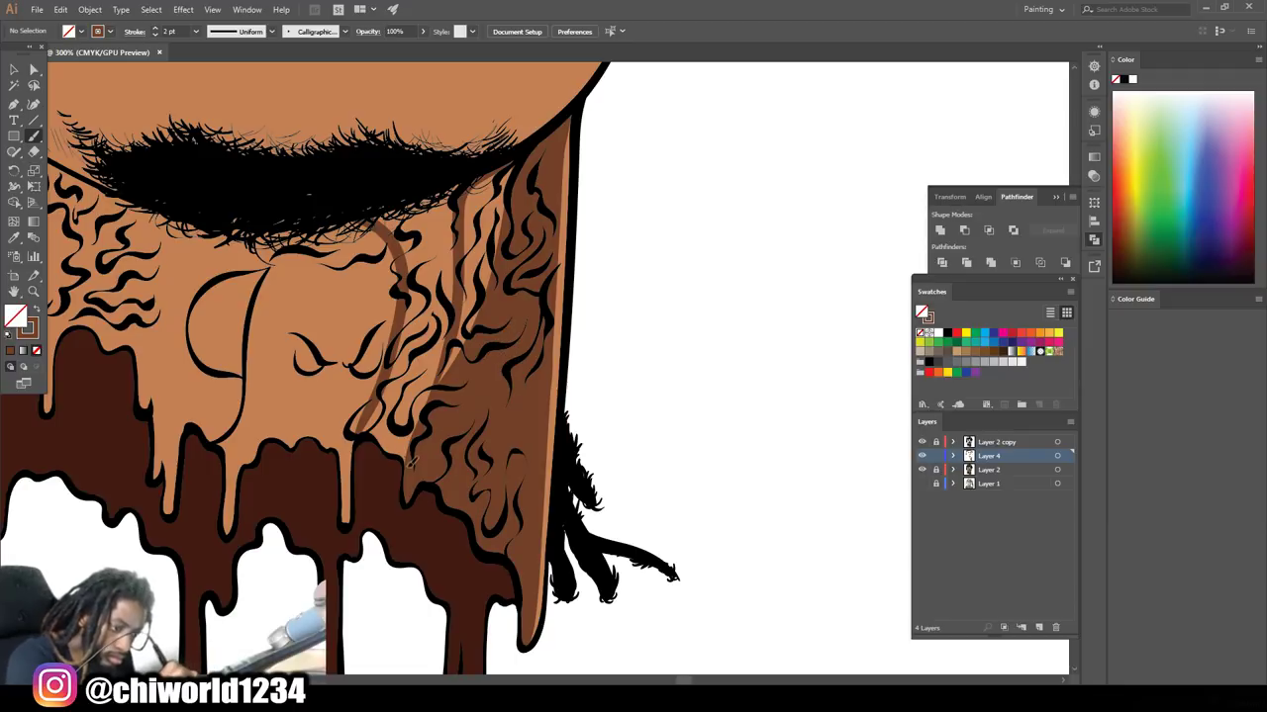
pyautogui.moveTo(369, 432); pyautogui.dragTo(417, 347)
pyautogui.moveTo(411, 436); pyautogui.dragTo(450, 193)
pyautogui.moveTo(366, 209)
pyautogui.mouseDown()
pyautogui.moveTo(436, 242)
pyautogui.moveTo(401, 396)
pyautogui.mouseUp()
pyautogui.hotkey('ctrl', 'z')
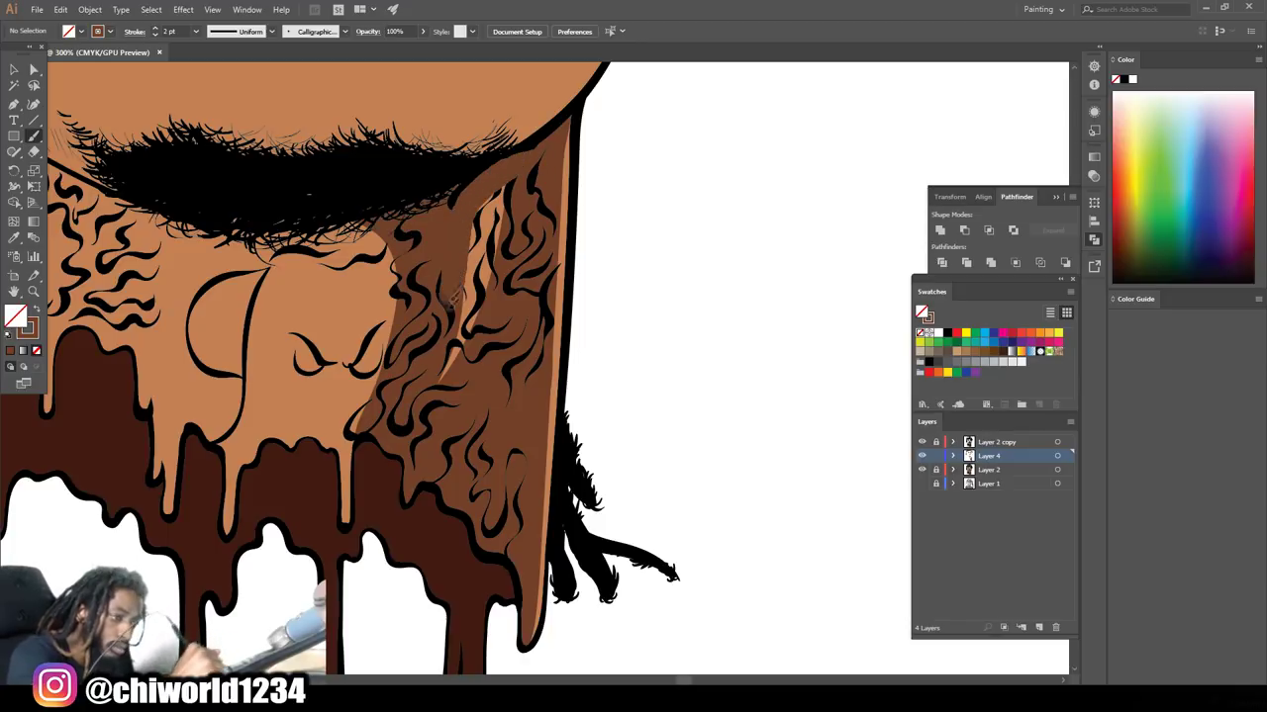
# Shade the jaw line and fill in the beard beneath the chin
pyautogui.moveTo(307, 255); pyautogui.dragTo(341, 252)
pyautogui.hotkey('ctrl', '0')
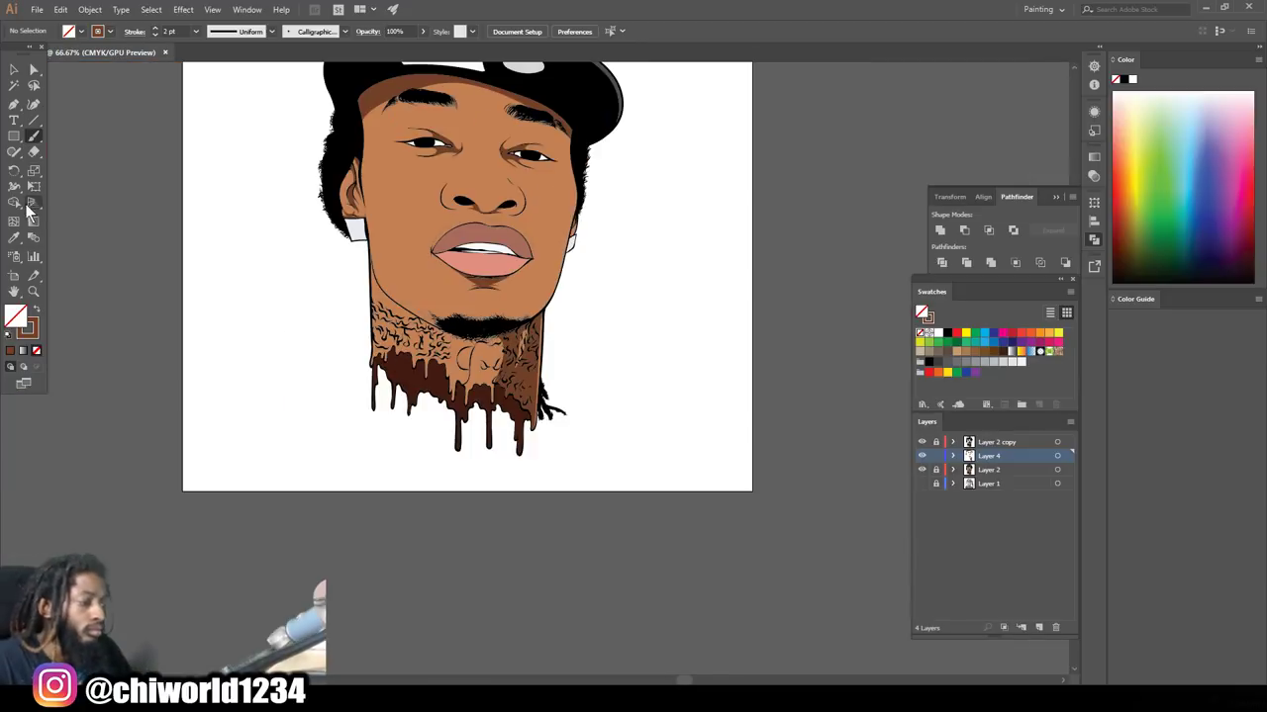
pyautogui.scroll(4, 379, 336)
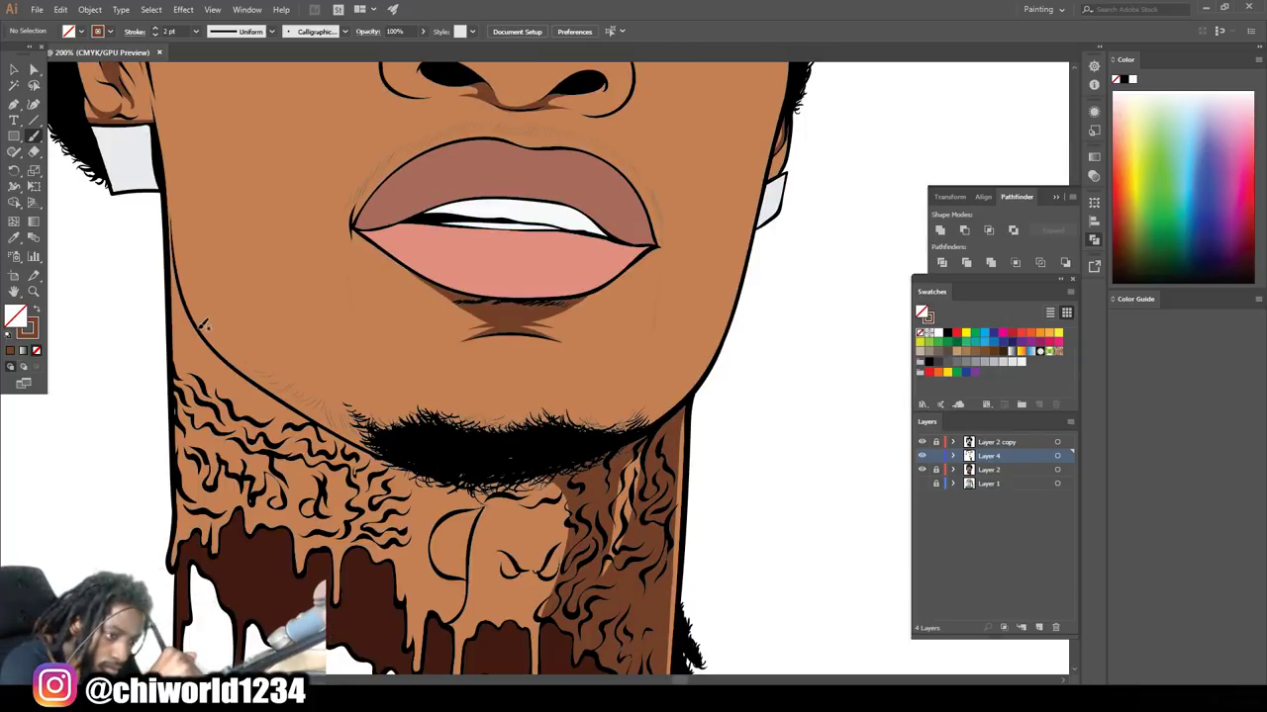
pyautogui.moveTo(292, 414); pyautogui.dragTo(579, 510)
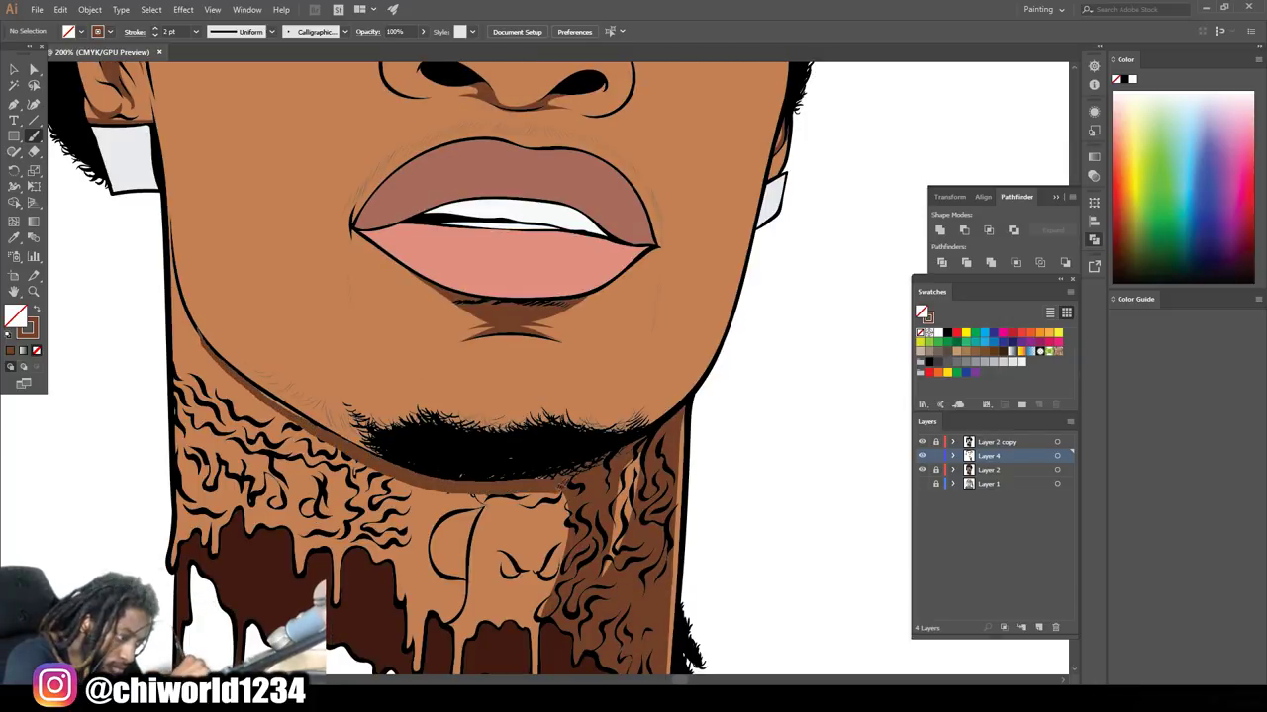
pyautogui.moveTo(559, 451); pyautogui.dragTo(401, 479)
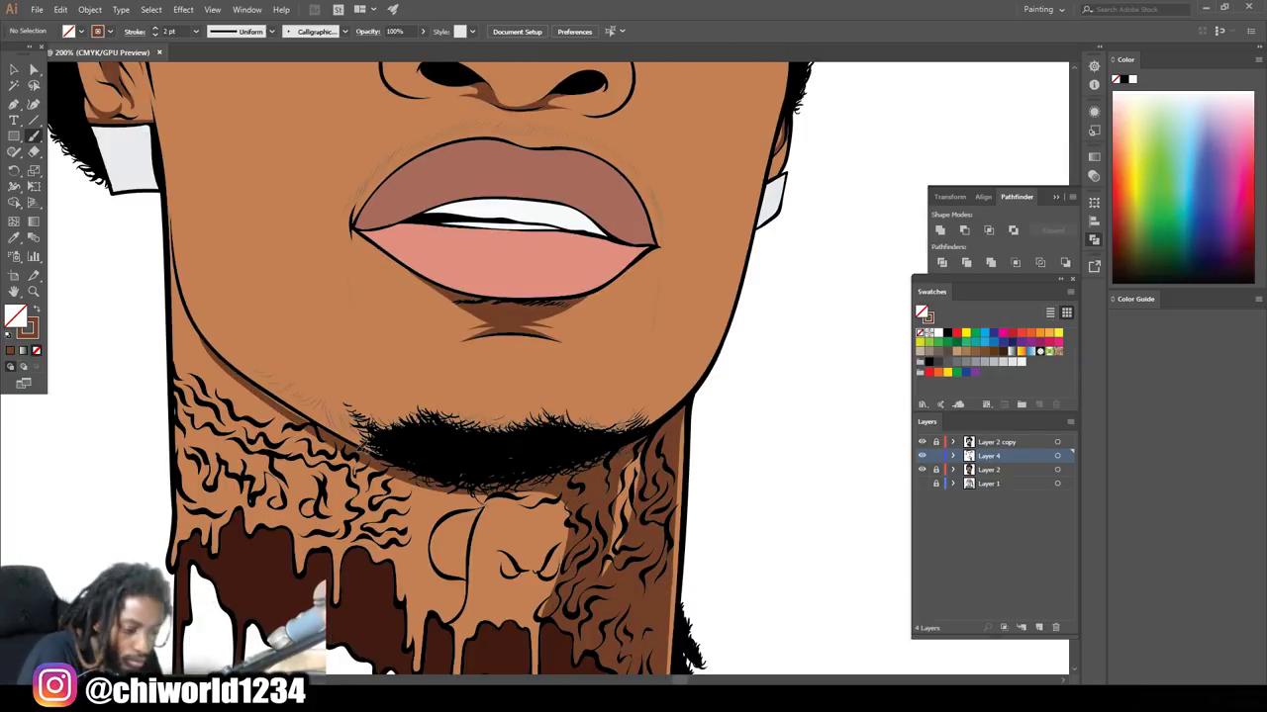
# Zoom in on the lips and nose and swap fill and stroke colours to edit the brown
pyautogui.hotkey('ctrl', '-')
pyautogui.hotkey('ctrl', '-')
pyautogui.hotkey('ctrl', '-')
pyautogui.hotkey('ctrl', '-')
pyautogui.hotkey('ctrl', '+')
pyautogui.hotkey('ctrl', '+')
pyautogui.hotkey('ctrl', '+')
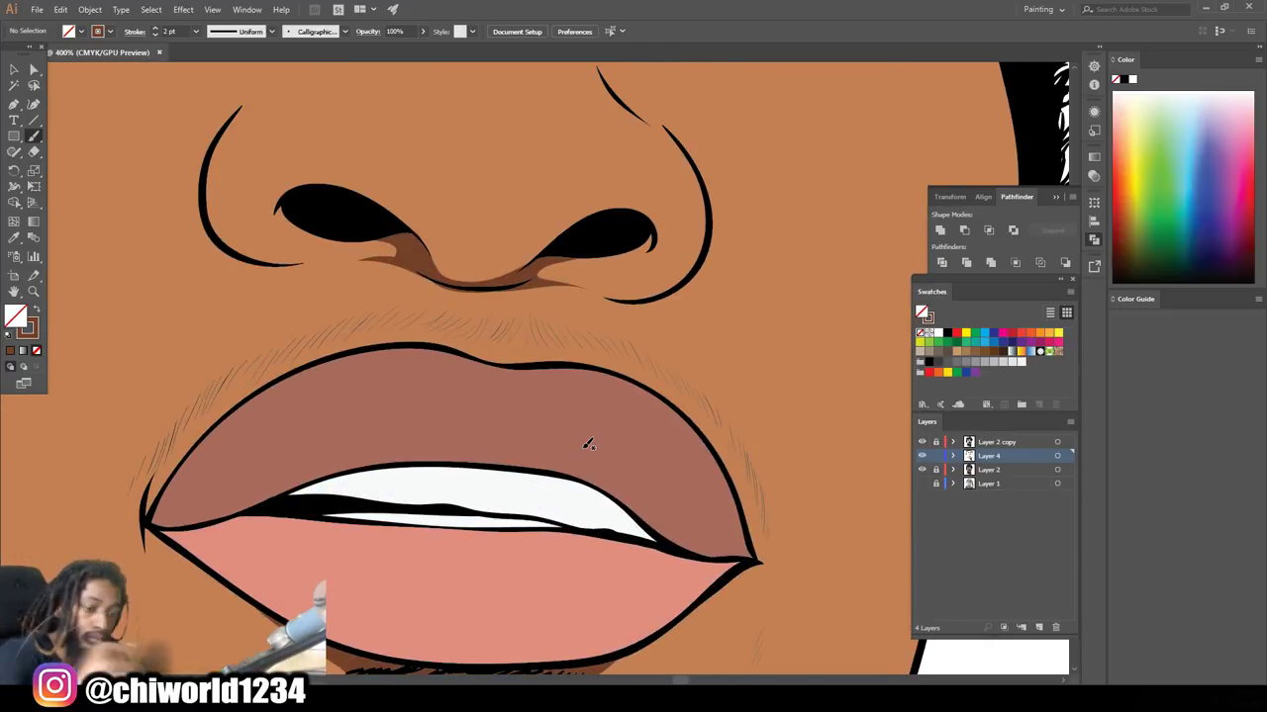
pyautogui.hotkey('shift', 'x')
pyautogui.doubleClick(15, 315)
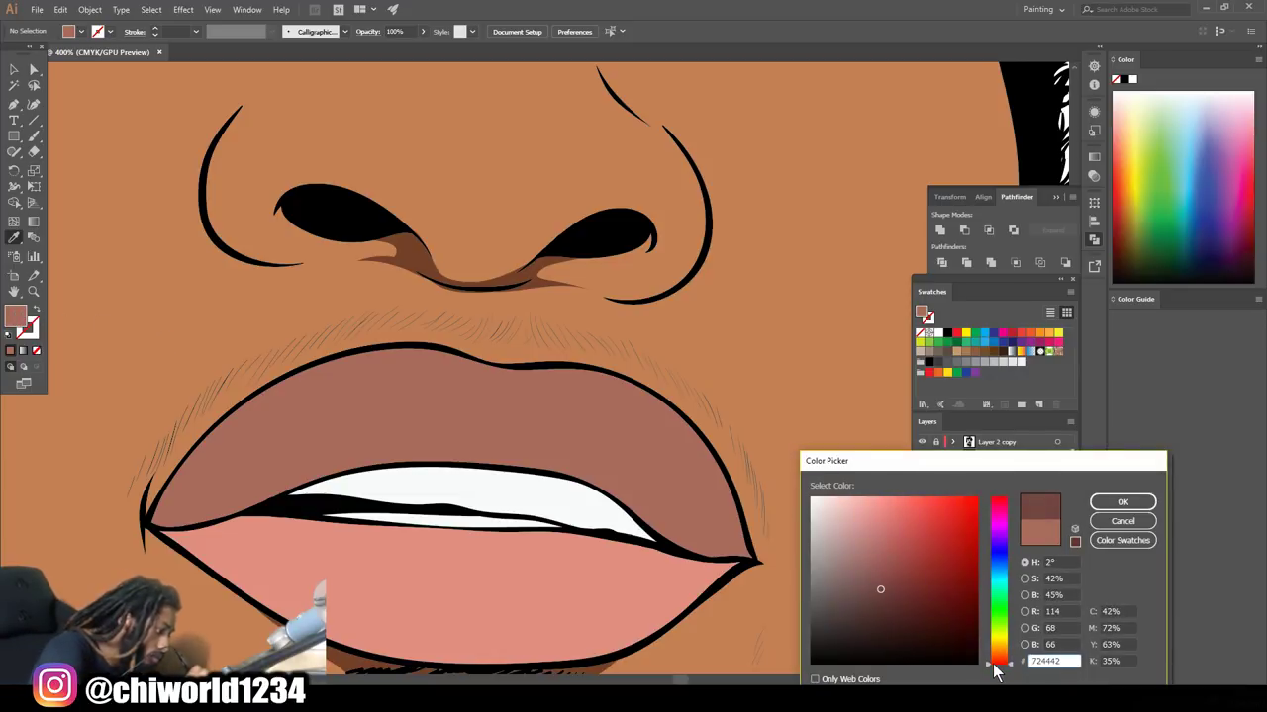
# Shift the brown to a dark reddish brown in the Color Picker and confirm it
pyautogui.moveTo(993, 658); pyautogui.dragTo(992, 661)
pyautogui.moveTo(880, 590); pyautogui.dragTo(889, 571)
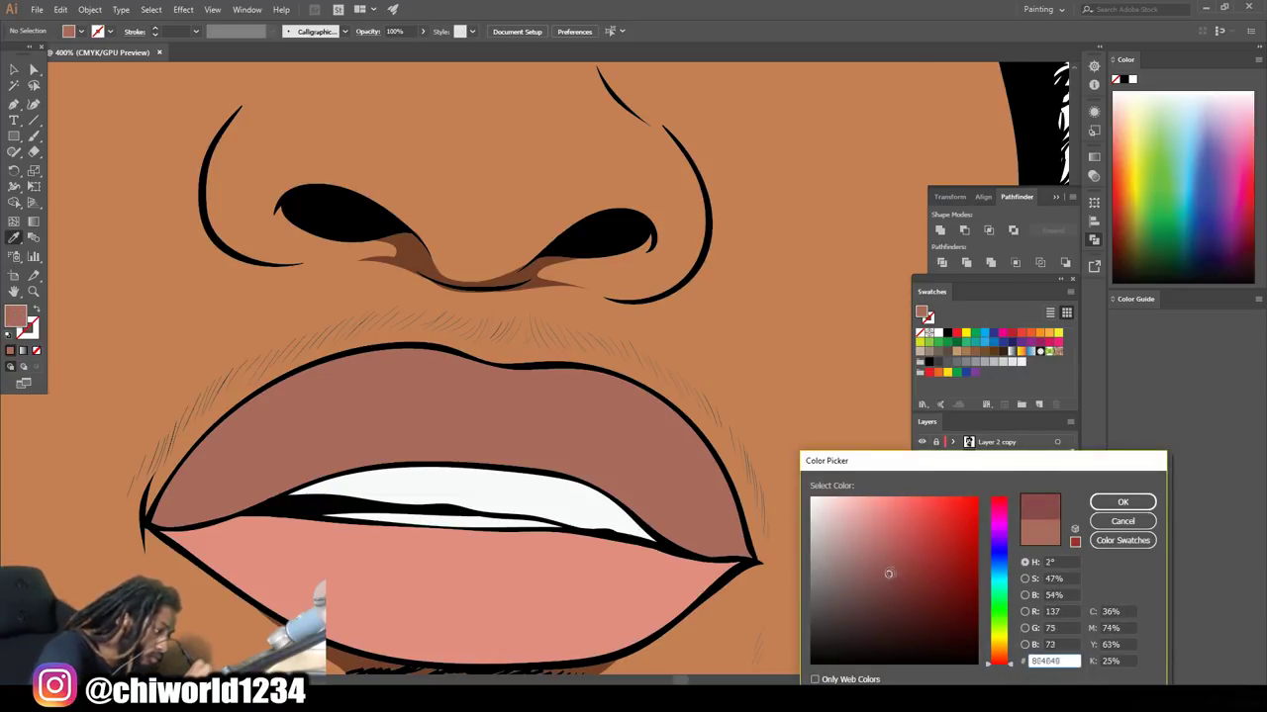
pyautogui.moveTo(997, 663); pyautogui.dragTo(998, 659)
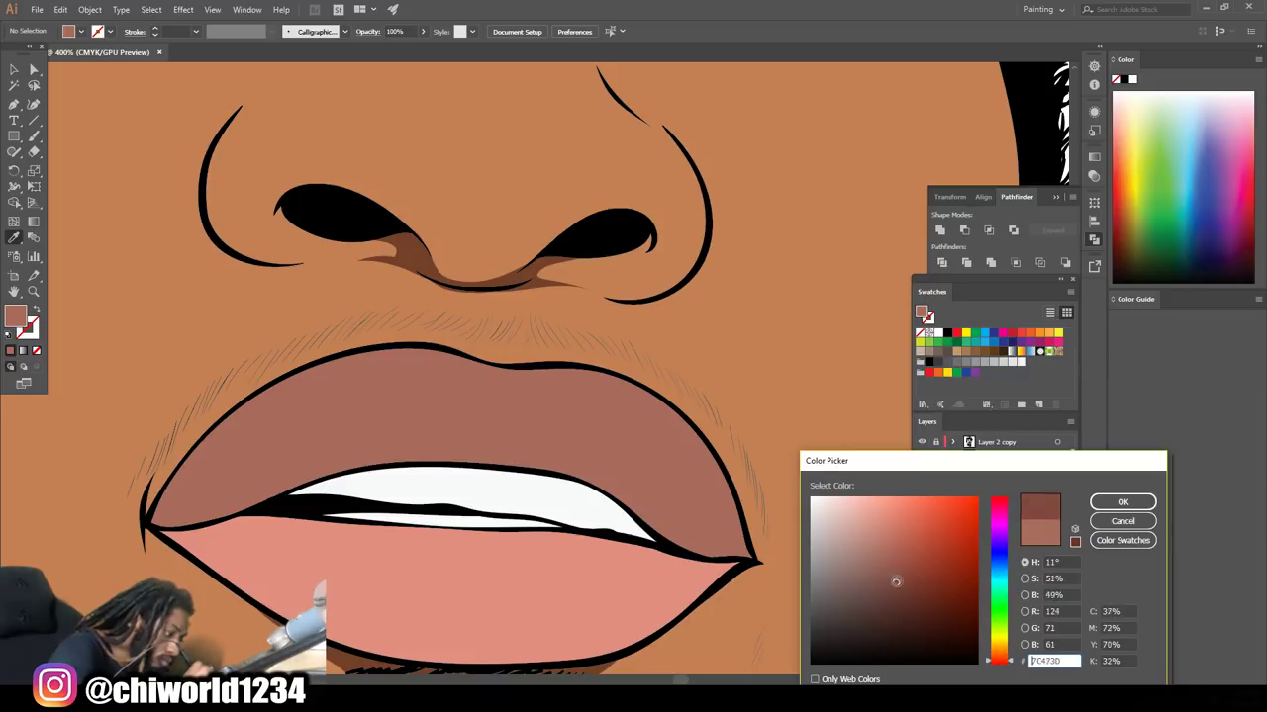
pyautogui.click(1122, 502)
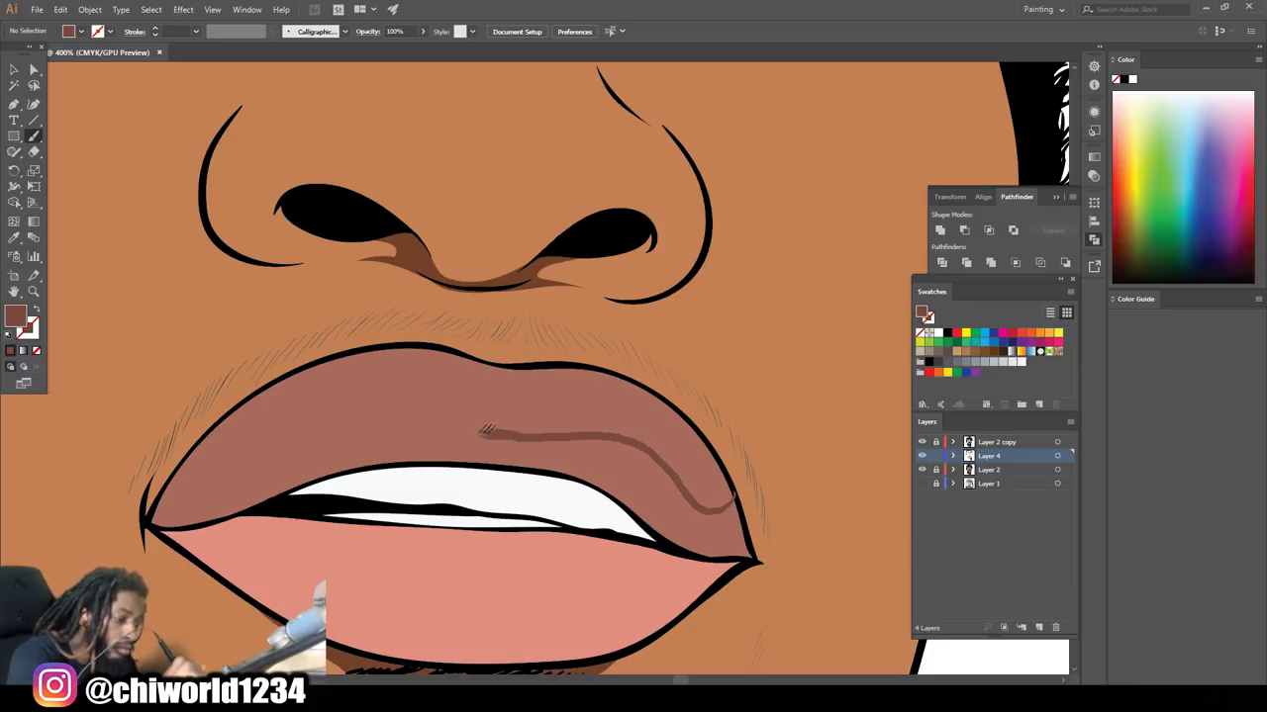
# Paint dark reddish shading along the upper lip, deepening it toward the right corner
pyautogui.moveTo(283, 448); pyautogui.dragTo(186, 492)
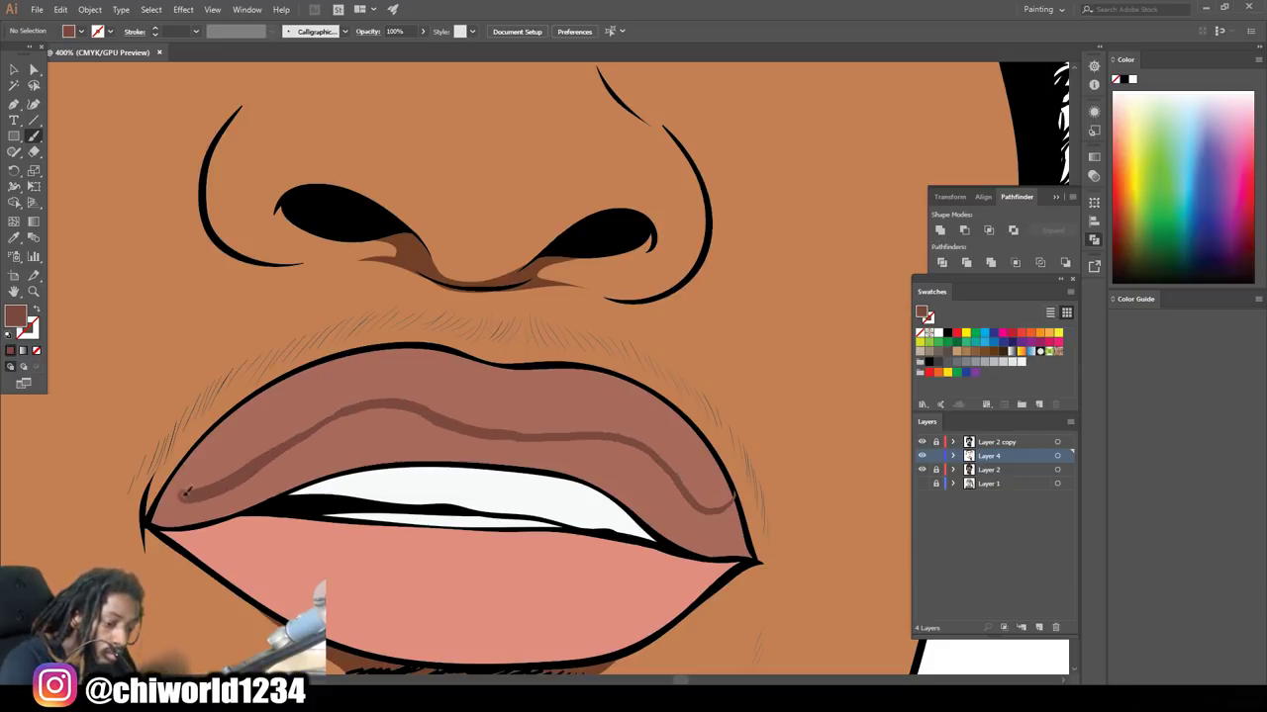
pyautogui.hotkey('shift', 'x')
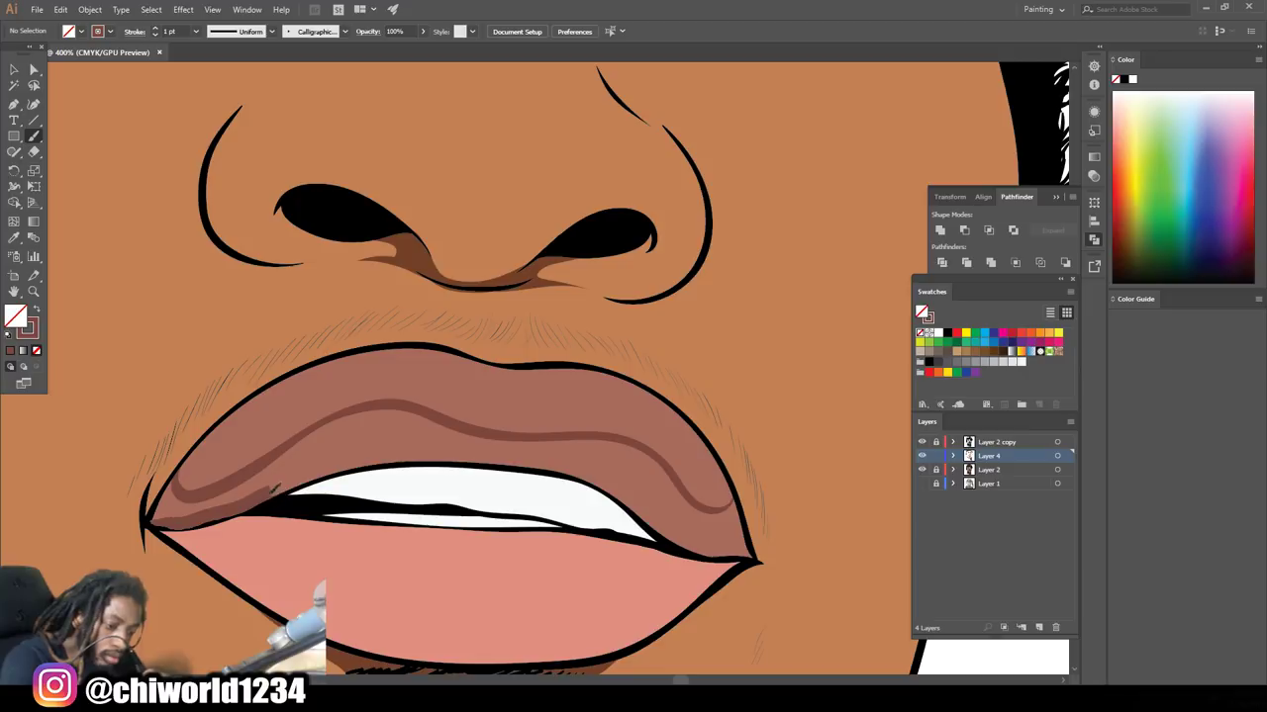
pyautogui.moveTo(451, 449); pyautogui.dragTo(458, 452)
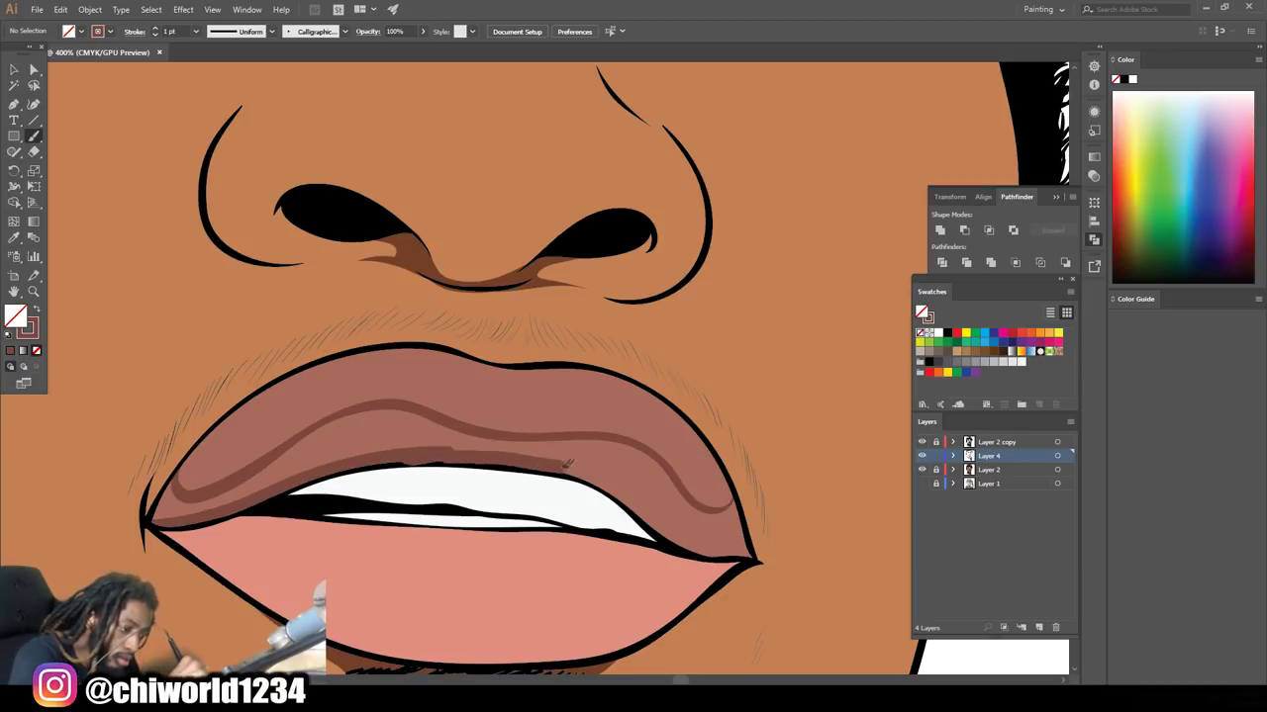
pyautogui.moveTo(629, 497); pyautogui.dragTo(754, 556)
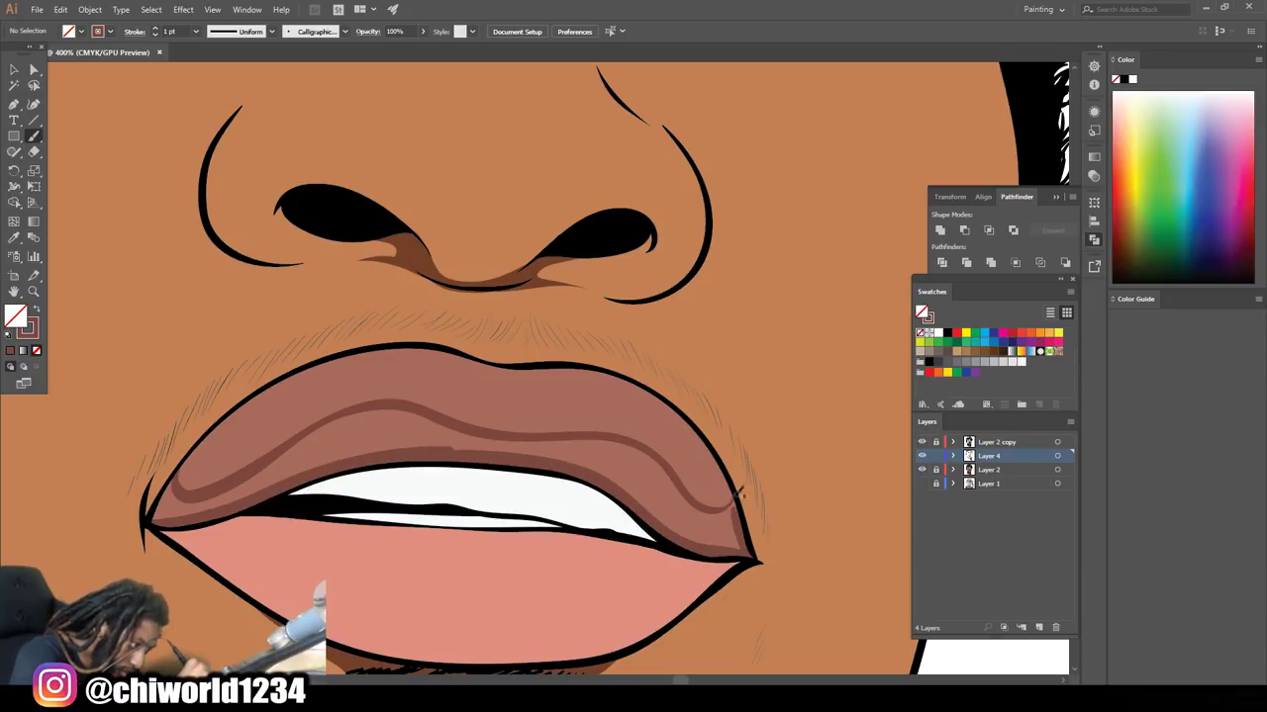
pyautogui.moveTo(729, 509)
pyautogui.mouseDown()
pyautogui.moveTo(667, 476)
pyautogui.moveTo(341, 424)
pyautogui.moveTo(186, 505)
pyautogui.mouseUp()
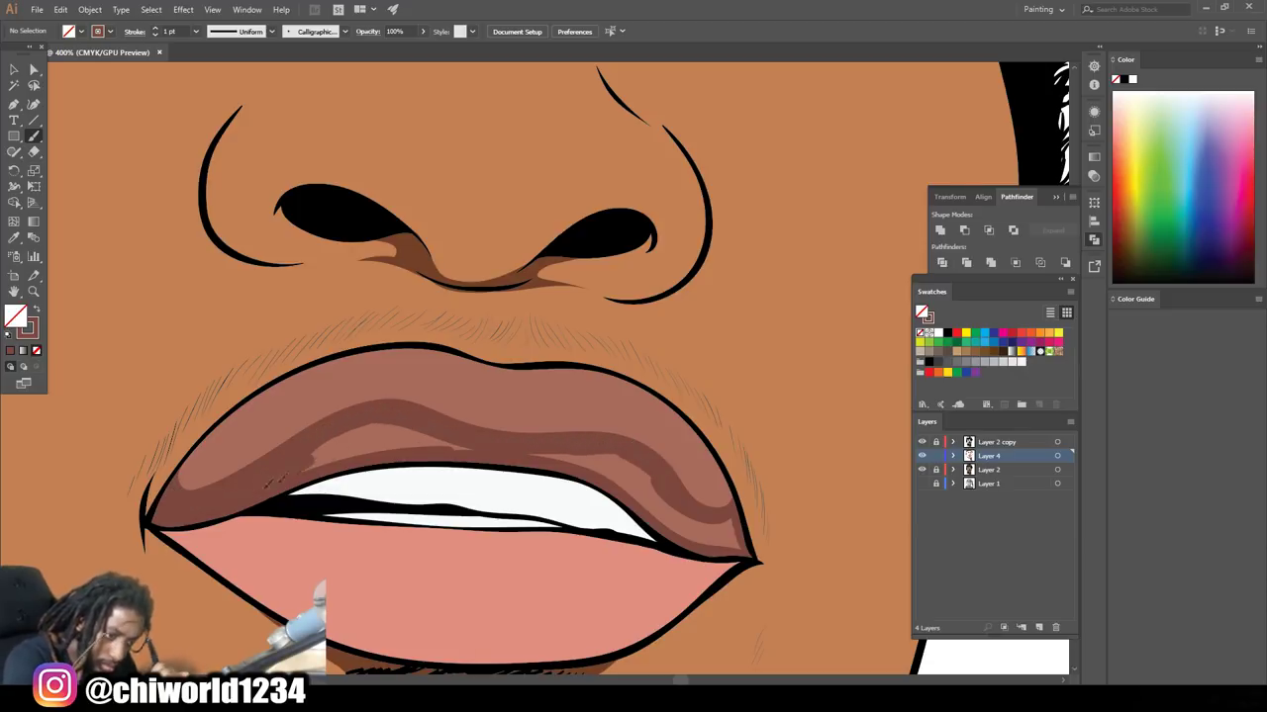
pyautogui.moveTo(277, 480); pyautogui.dragTo(381, 435)
pyautogui.moveTo(521, 446)
pyautogui.mouseDown()
pyautogui.moveTo(634, 477)
pyautogui.moveTo(655, 504)
pyautogui.mouseUp()
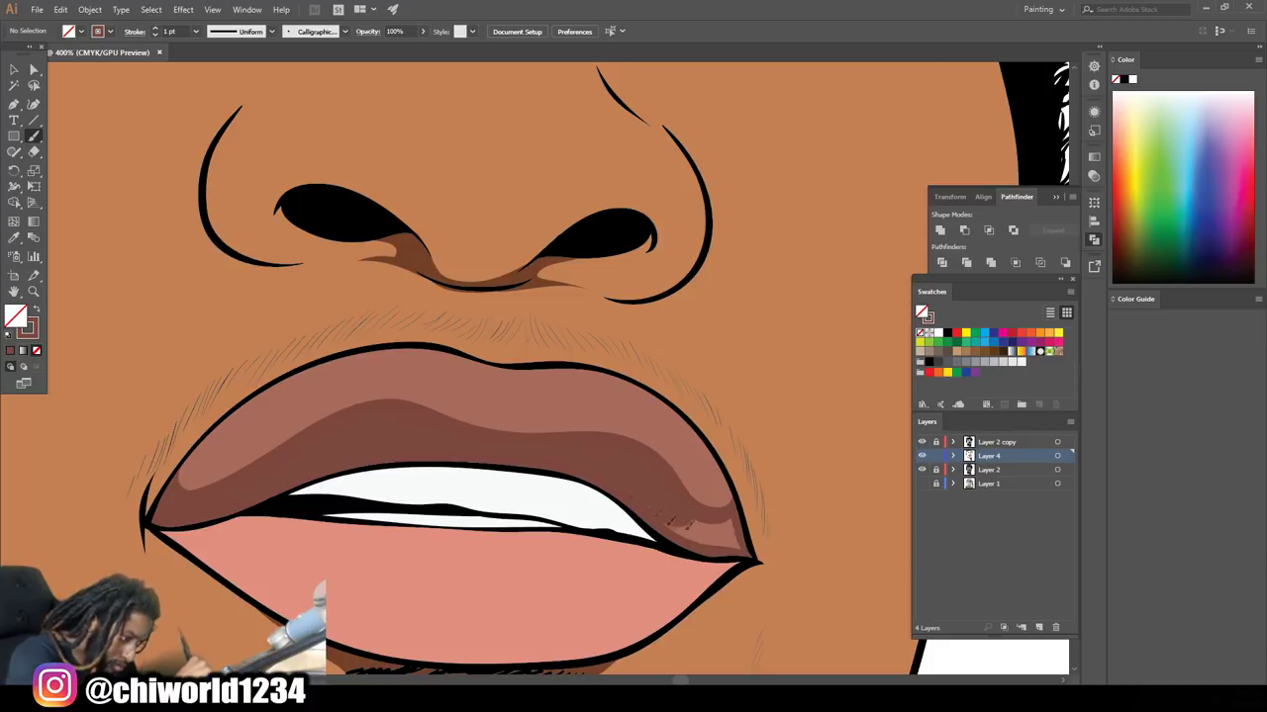
# Sample the lower lip's salmon colour with the Eyedropper and open the Color Picker for the fill
pyautogui.hotkey('ctrl', '-')
pyautogui.hotkey('ctrl', '0')
pyautogui.hotkey('ctrl', '+')
pyautogui.hotkey('ctrl', '+')
pyautogui.hotkey('ctrl', '+')
pyautogui.hotkey('ctrl', '+')
pyautogui.hotkey('ctrl', '+')
pyautogui.hotkey('ctrl', '+')
pyautogui.hotkey('ctrl', '-')
pyautogui.scroll(1, 642, 568)
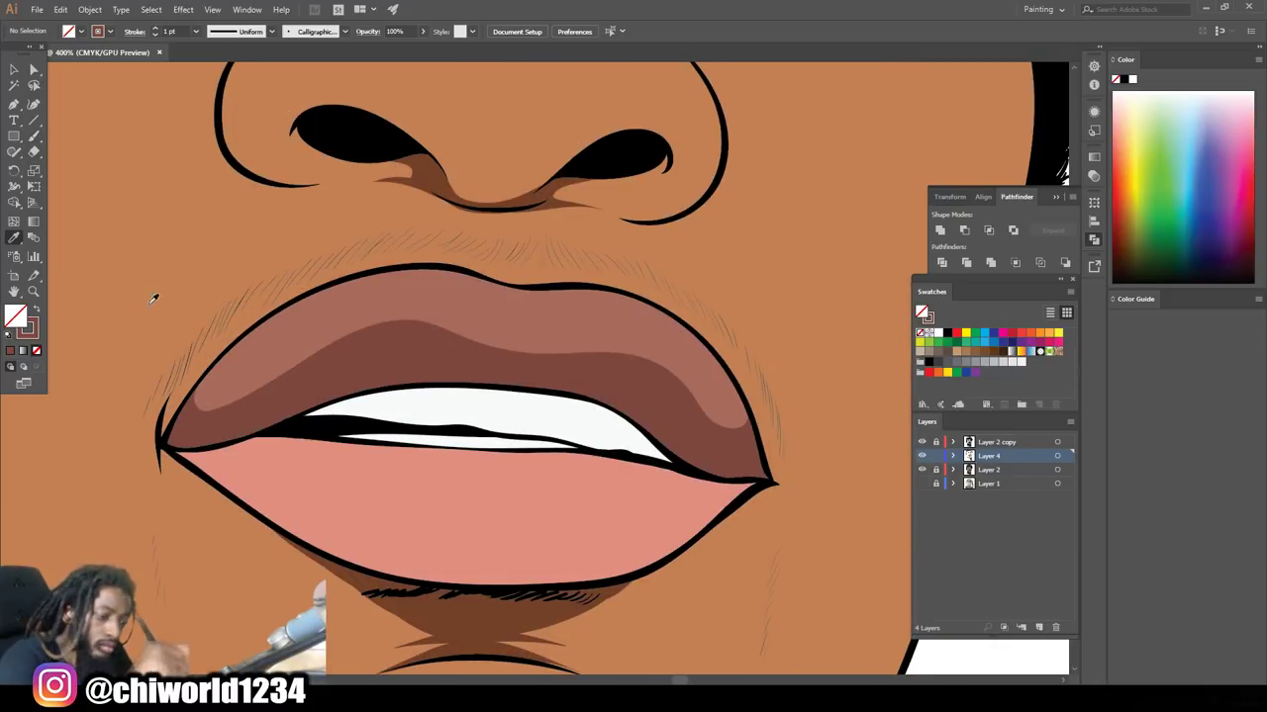
pyautogui.click(396, 505)
pyautogui.doubleClick(14, 315)
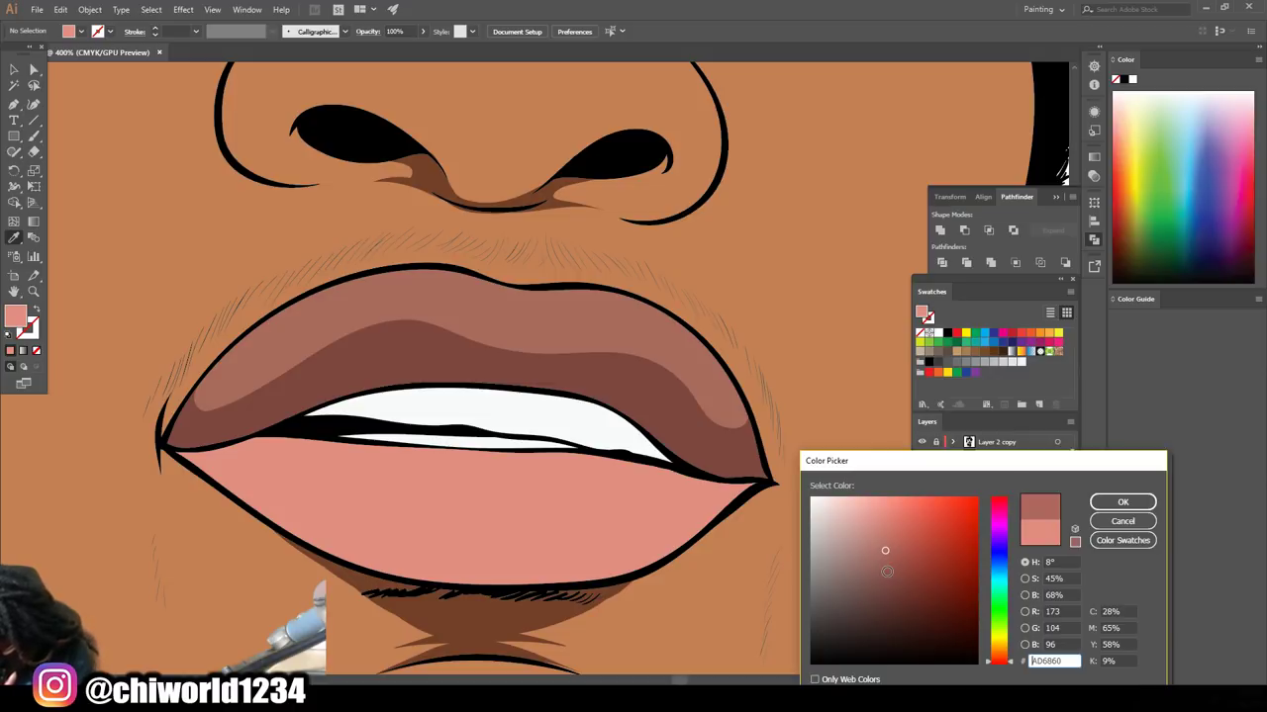
# Confirm the darker rose shade and brush it along the lower lip's top, bottom and left corner
pyautogui.click(1119, 503)
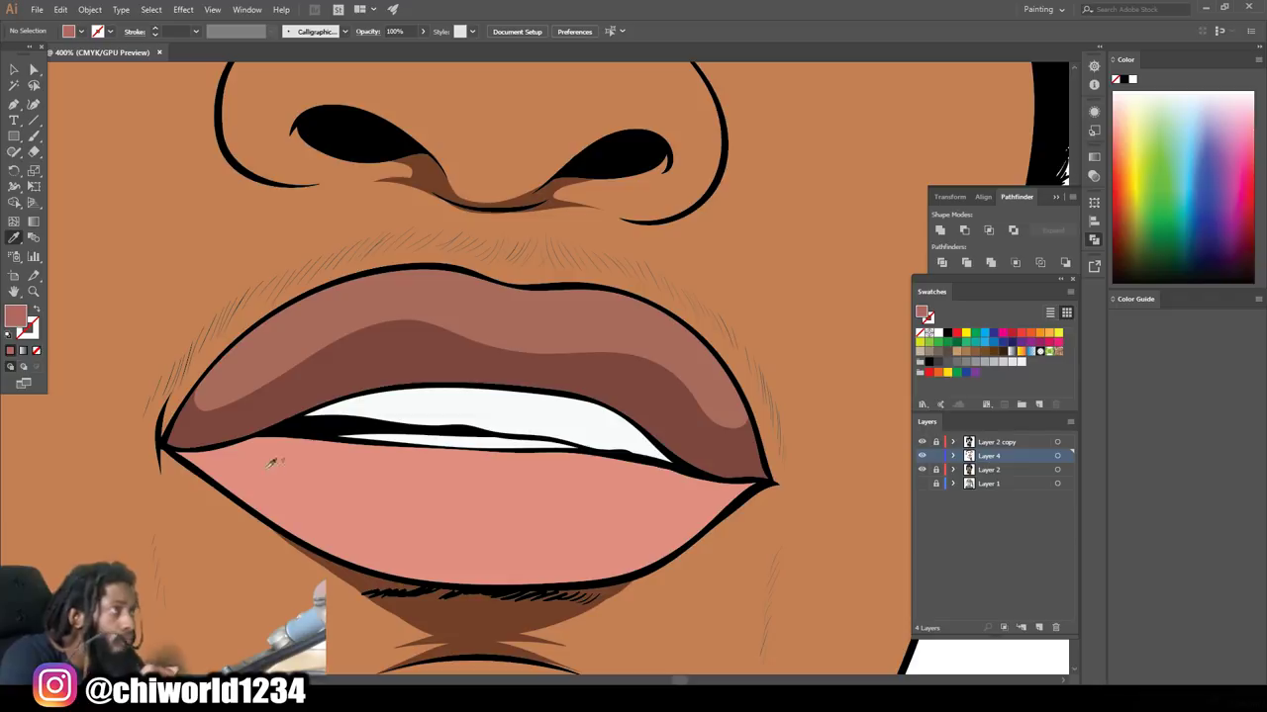
pyautogui.click(34, 136)
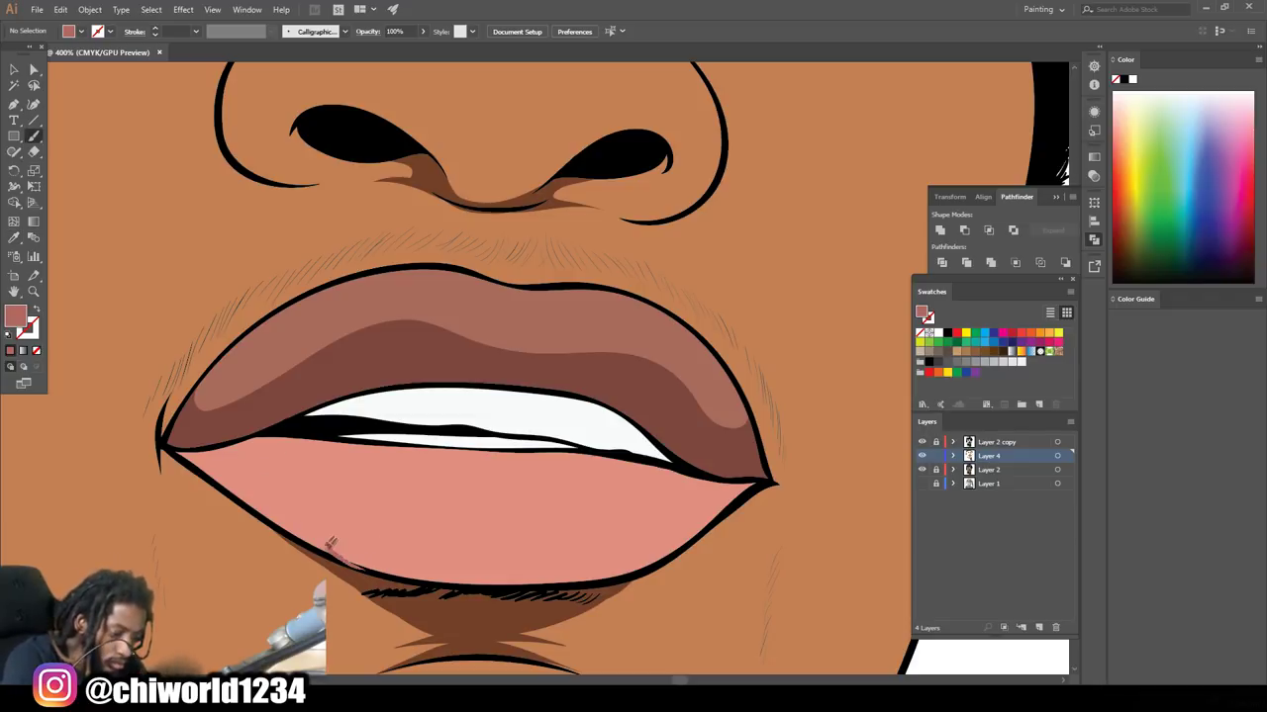
pyautogui.moveTo(330, 542); pyautogui.dragTo(312, 503)
pyautogui.moveTo(351, 458)
pyautogui.mouseDown()
pyautogui.moveTo(718, 480)
pyautogui.moveTo(715, 524)
pyautogui.mouseUp()
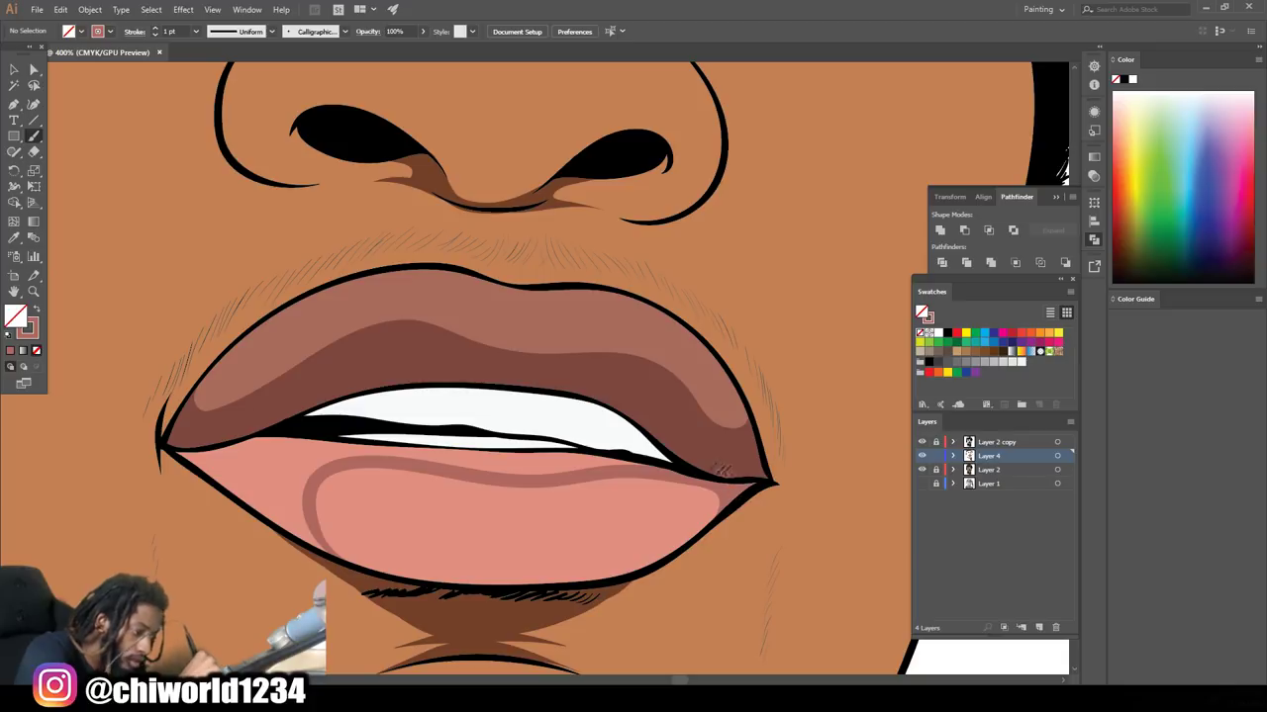
pyautogui.moveTo(648, 568)
pyautogui.mouseDown()
pyautogui.moveTo(465, 579)
pyautogui.moveTo(331, 539)
pyautogui.mouseUp()
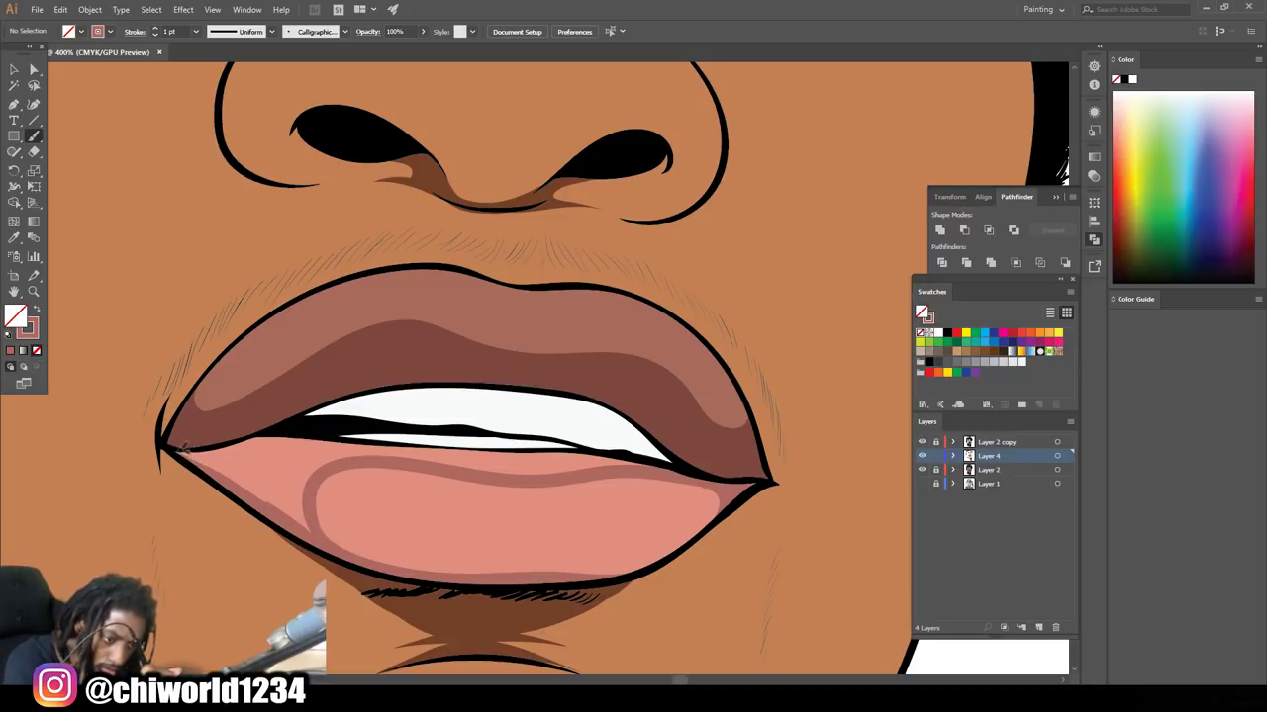
pyautogui.moveTo(222, 453)
pyautogui.mouseDown()
pyautogui.moveTo(317, 531)
pyautogui.moveTo(297, 435)
pyautogui.mouseUp()
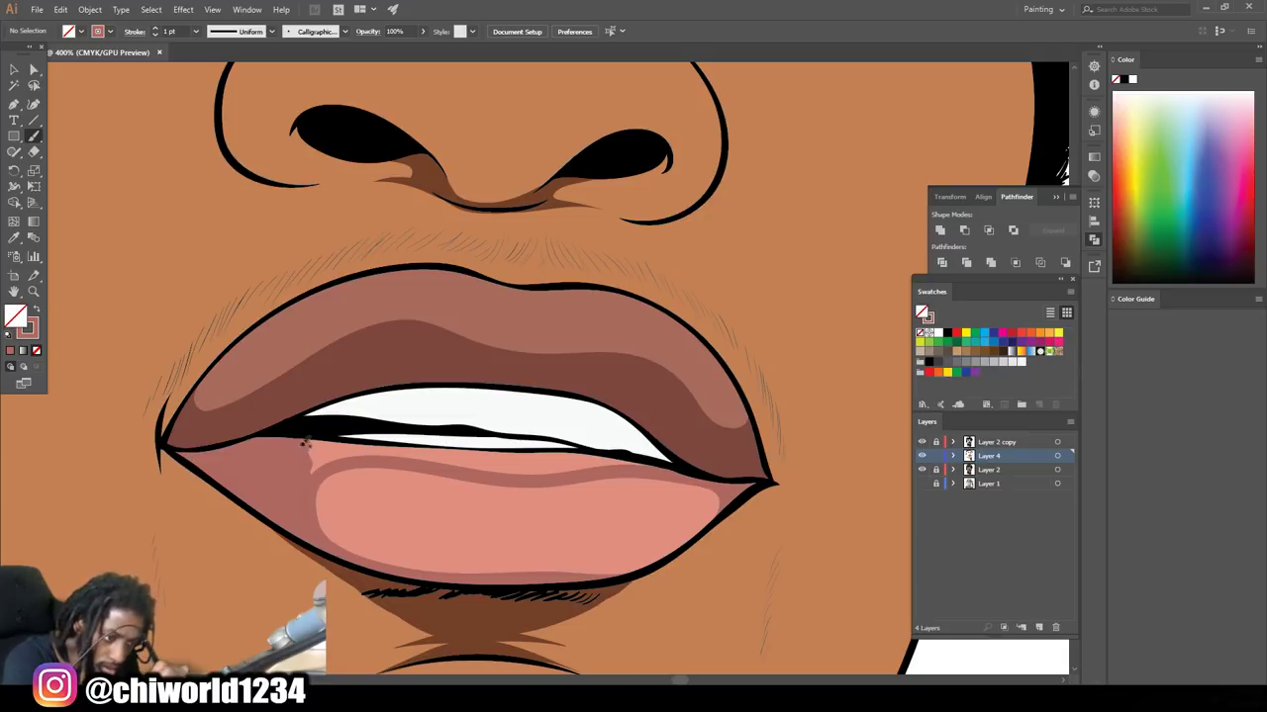
pyautogui.moveTo(376, 447); pyautogui.dragTo(518, 465)
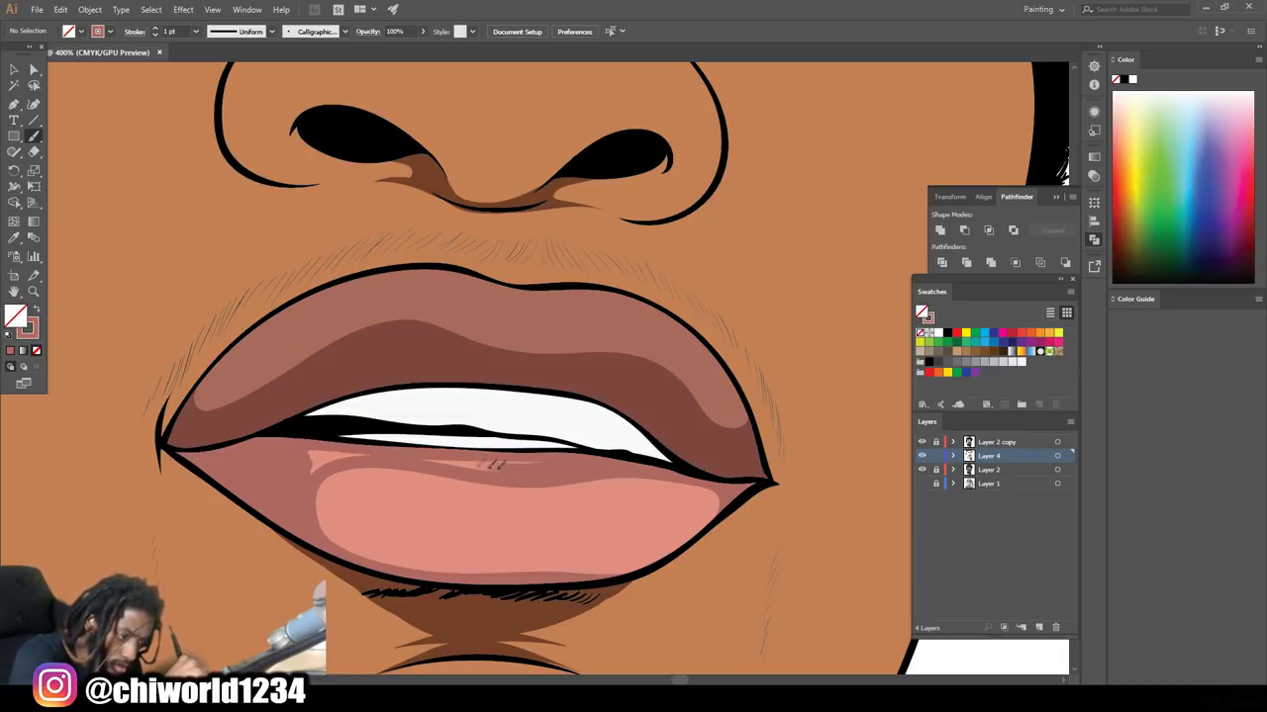
pyautogui.scroll(-3, 326, 451)
# Sample the teeth's white and set a light purple-grey shading colour in the Color Picker
pyautogui.scroll(-3, 326, 451)
pyautogui.scroll(3, 664, 438)
pyautogui.scroll(3, 643, 470)
pyautogui.scroll(3, 620, 473)
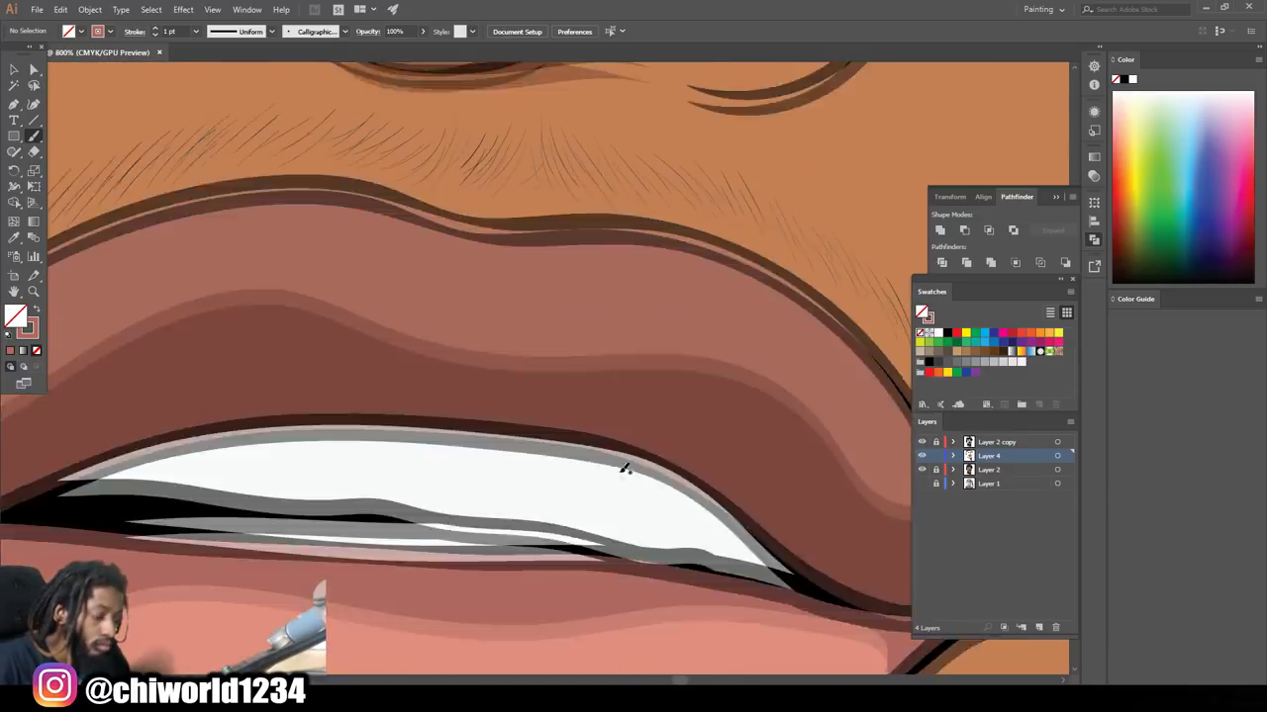
pyautogui.click(13, 238)
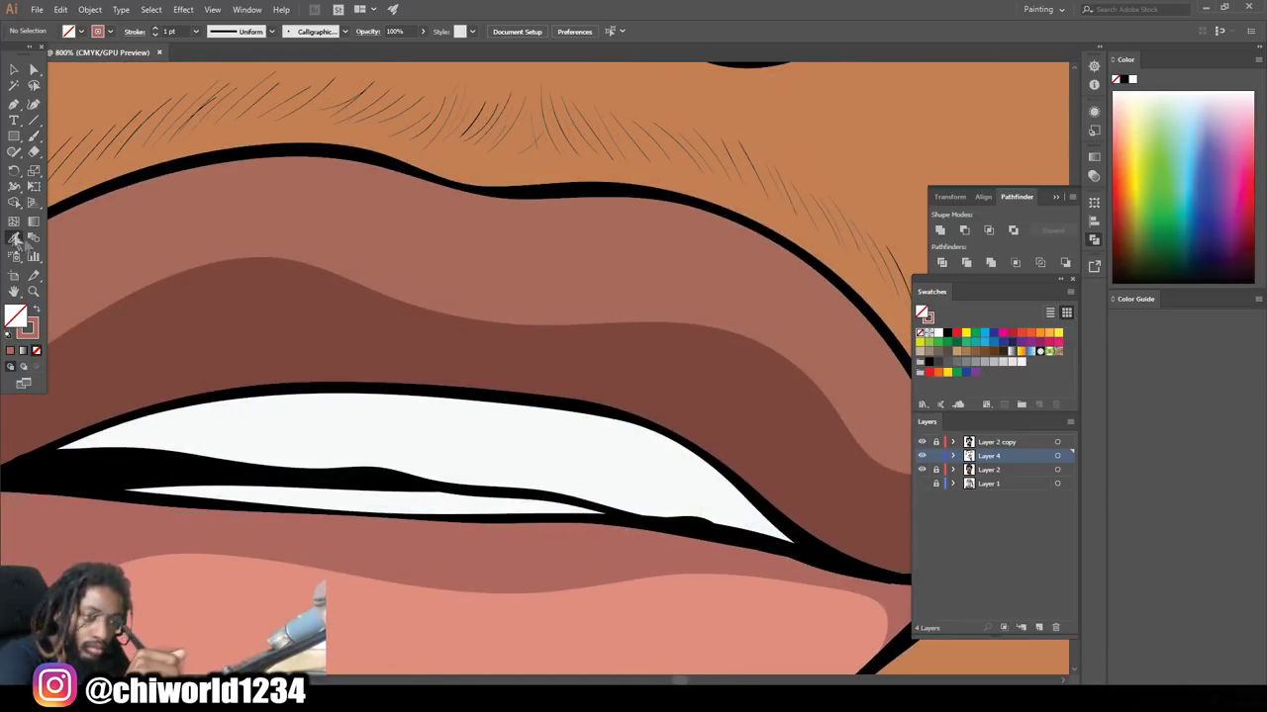
pyautogui.doubleClick(16, 315)
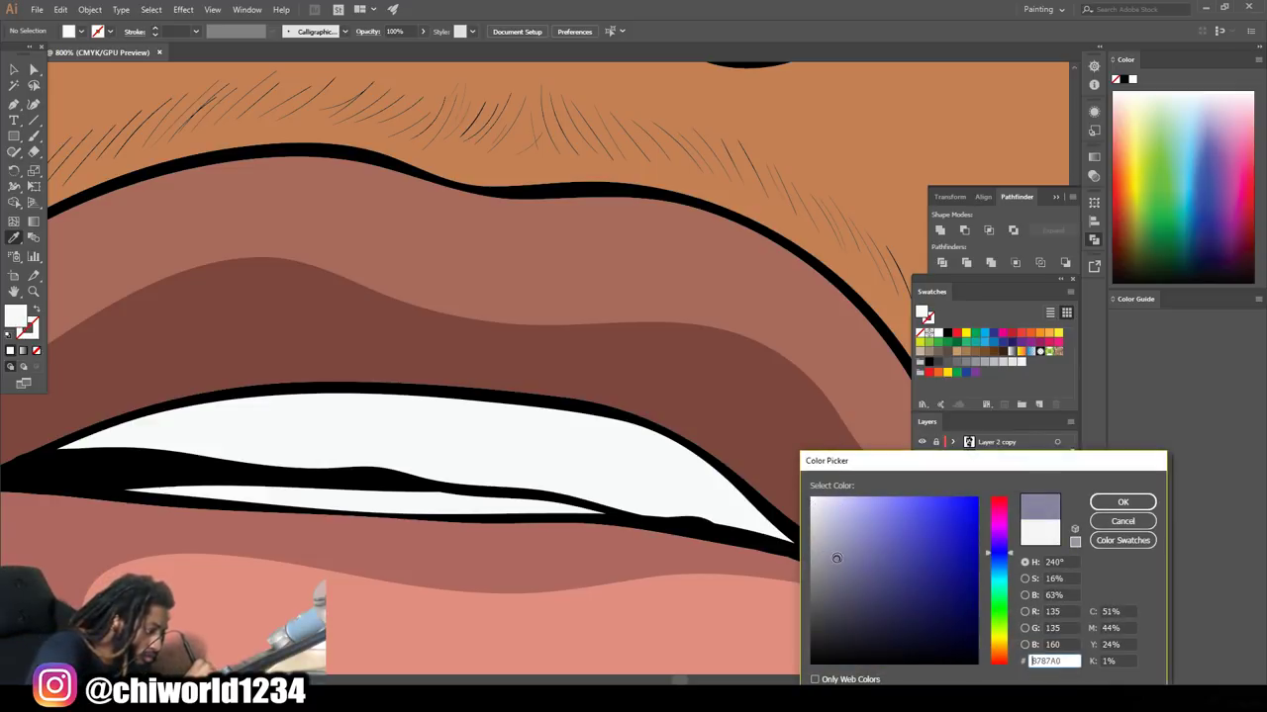
pyautogui.click(1122, 502)
# Brush grey-violet shadows along the upper and lower edges of the teeth
pyautogui.press('b')
pyautogui.moveTo(85, 461)
pyautogui.mouseDown()
pyautogui.moveTo(305, 408)
pyautogui.moveTo(796, 542)
pyautogui.moveTo(546, 404)
pyautogui.moveTo(174, 409)
pyautogui.moveTo(59, 447)
pyautogui.mouseUp()
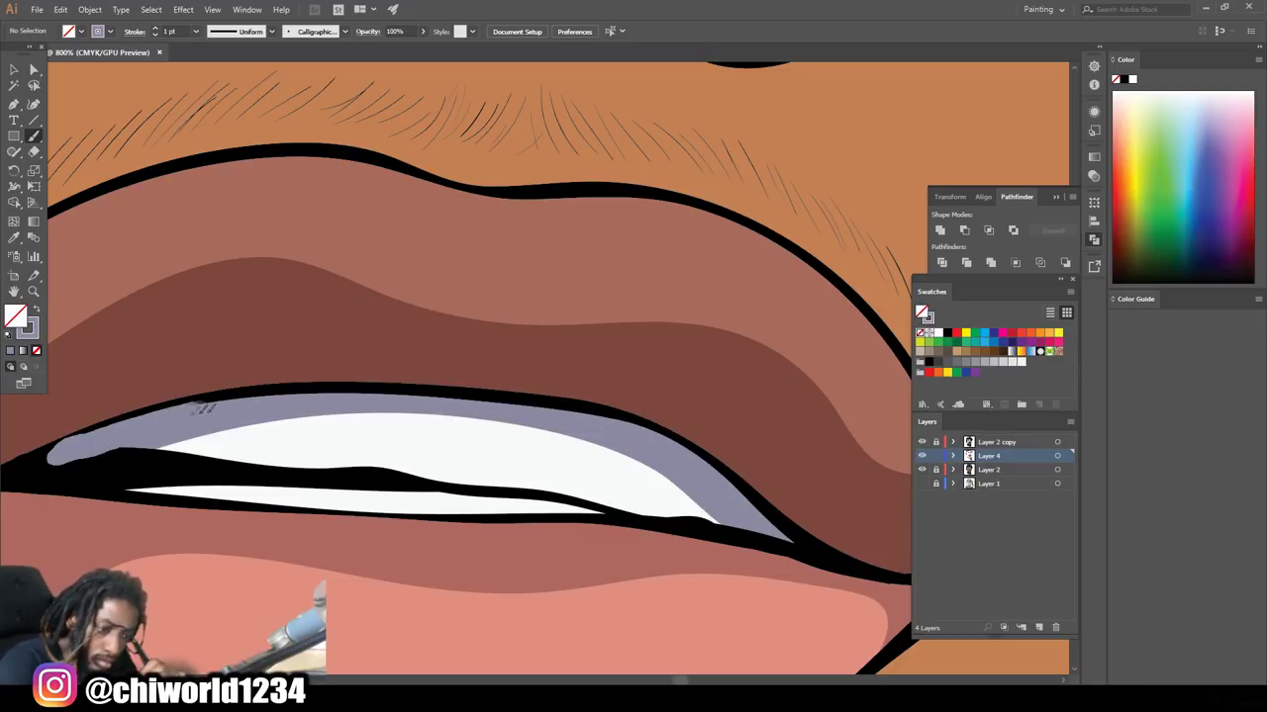
pyautogui.moveTo(117, 484); pyautogui.dragTo(345, 502)
pyautogui.moveTo(458, 507); pyautogui.dragTo(593, 514)
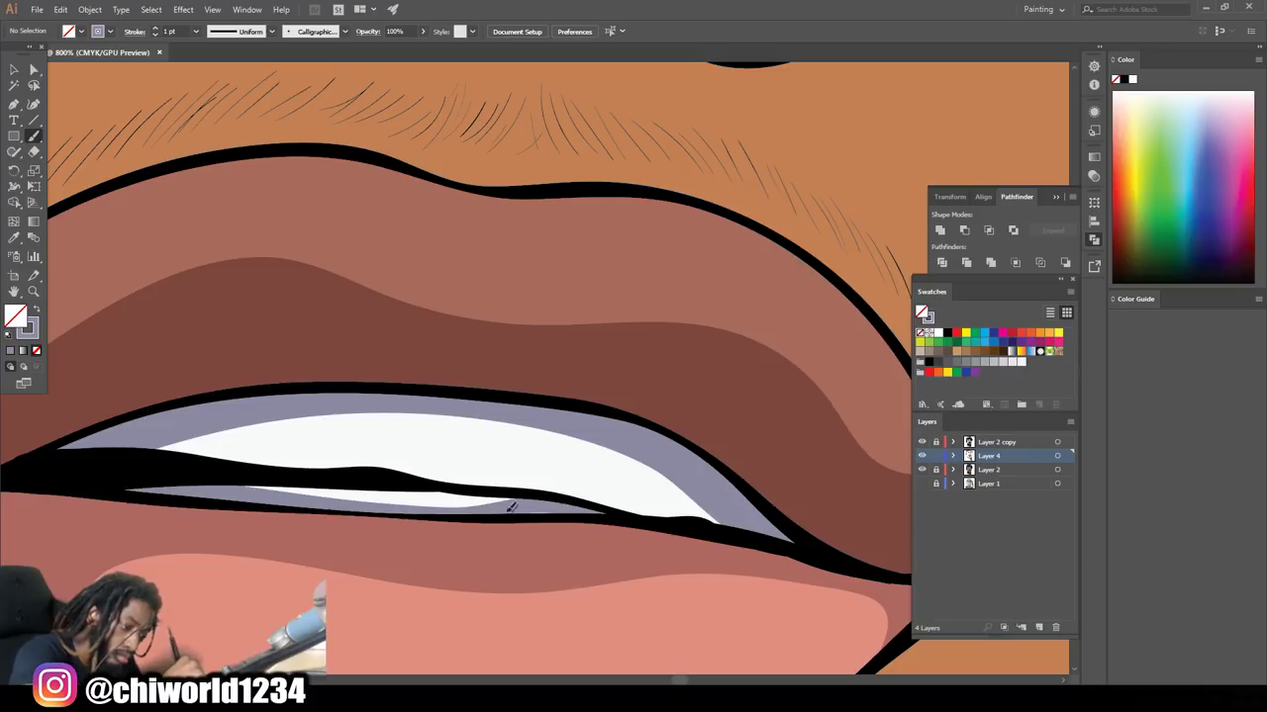
pyautogui.scroll(-5, 611, 562)
pyautogui.scroll(-3, 594, 569)
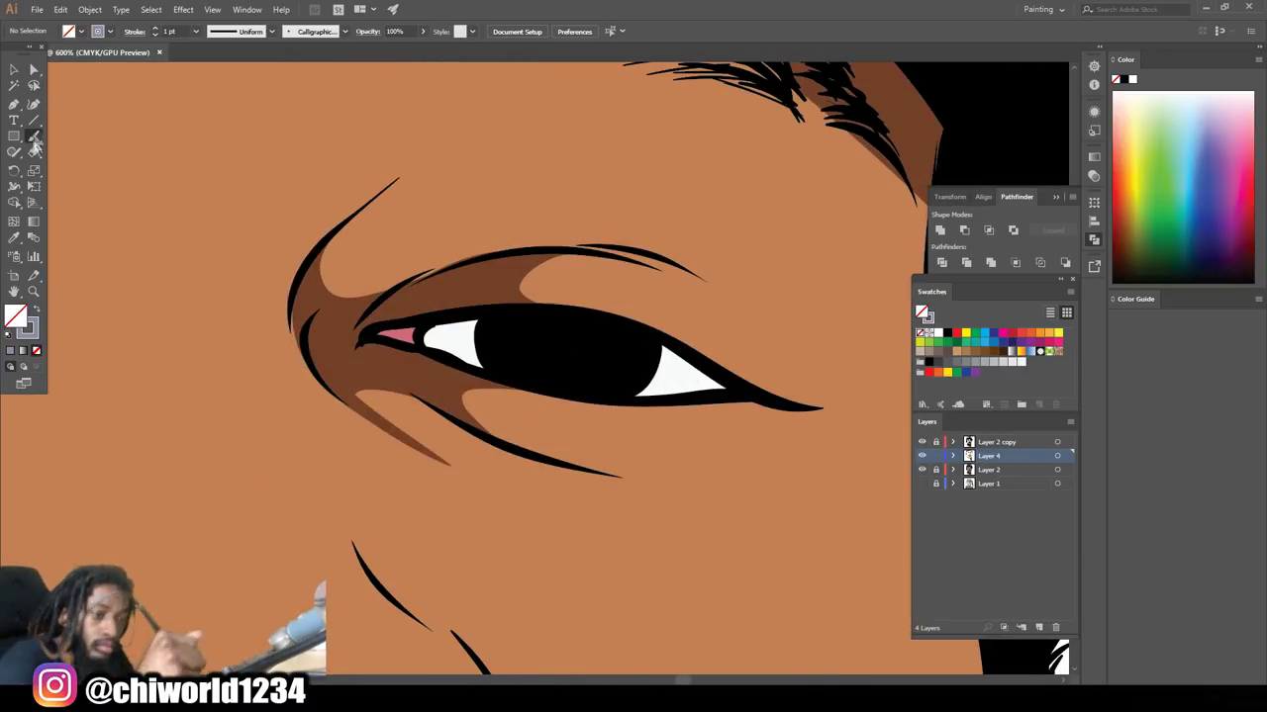
# Set a grey colour and a 0.75 pt brush stroke weight
pyautogui.doubleClick(27, 327)
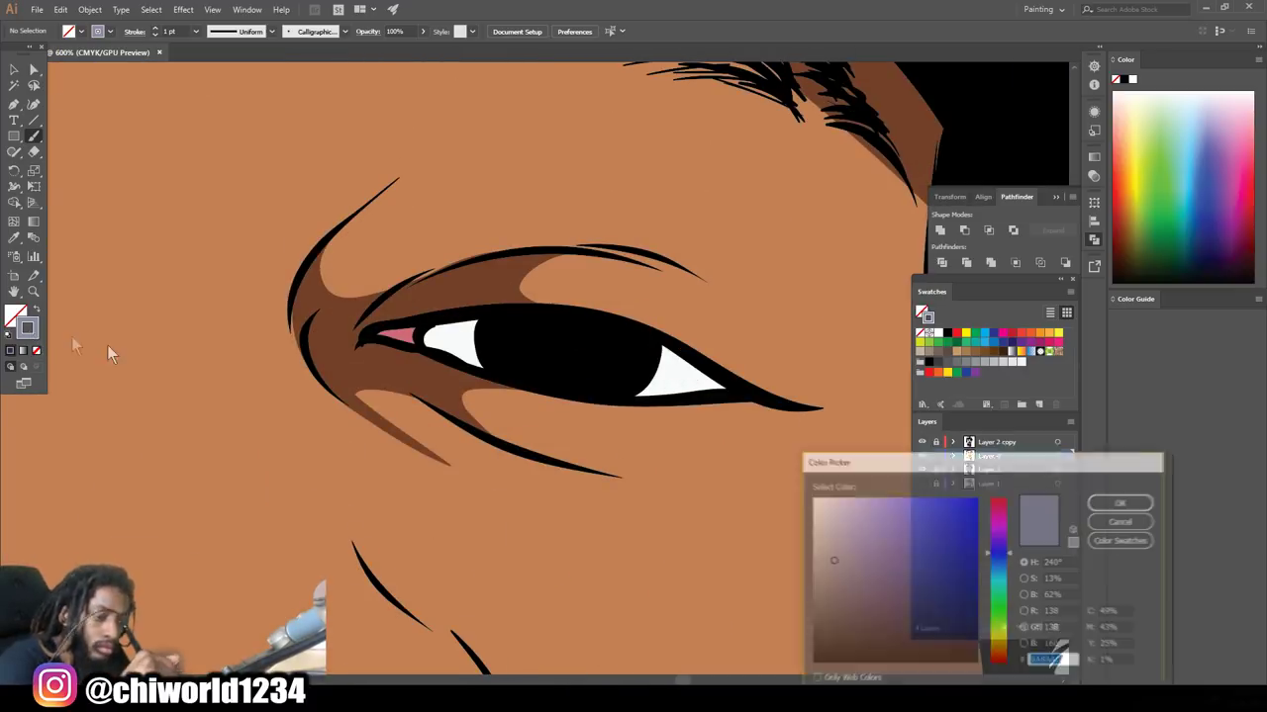
pyautogui.click(1123, 502)
pyautogui.click(196, 31)
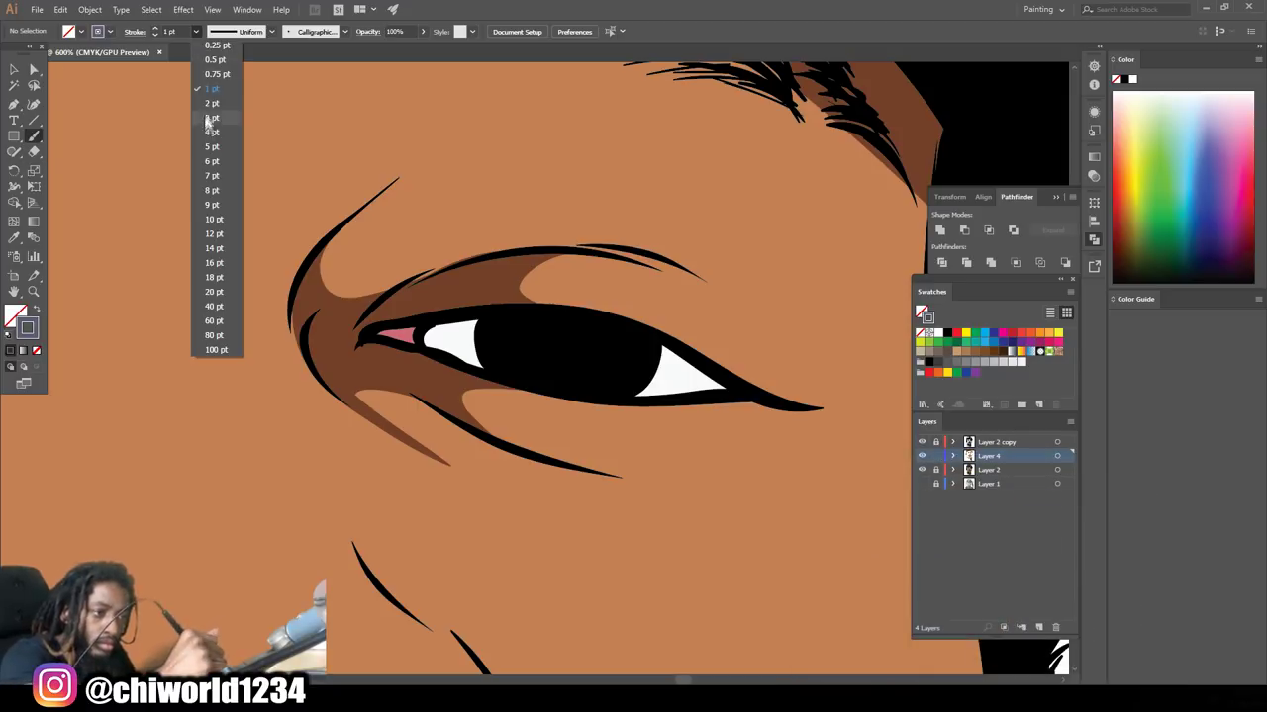
pyautogui.click(213, 69)
# Paint grey shading strokes across both eye whites
pyautogui.moveTo(744, 387); pyautogui.dragTo(659, 352)
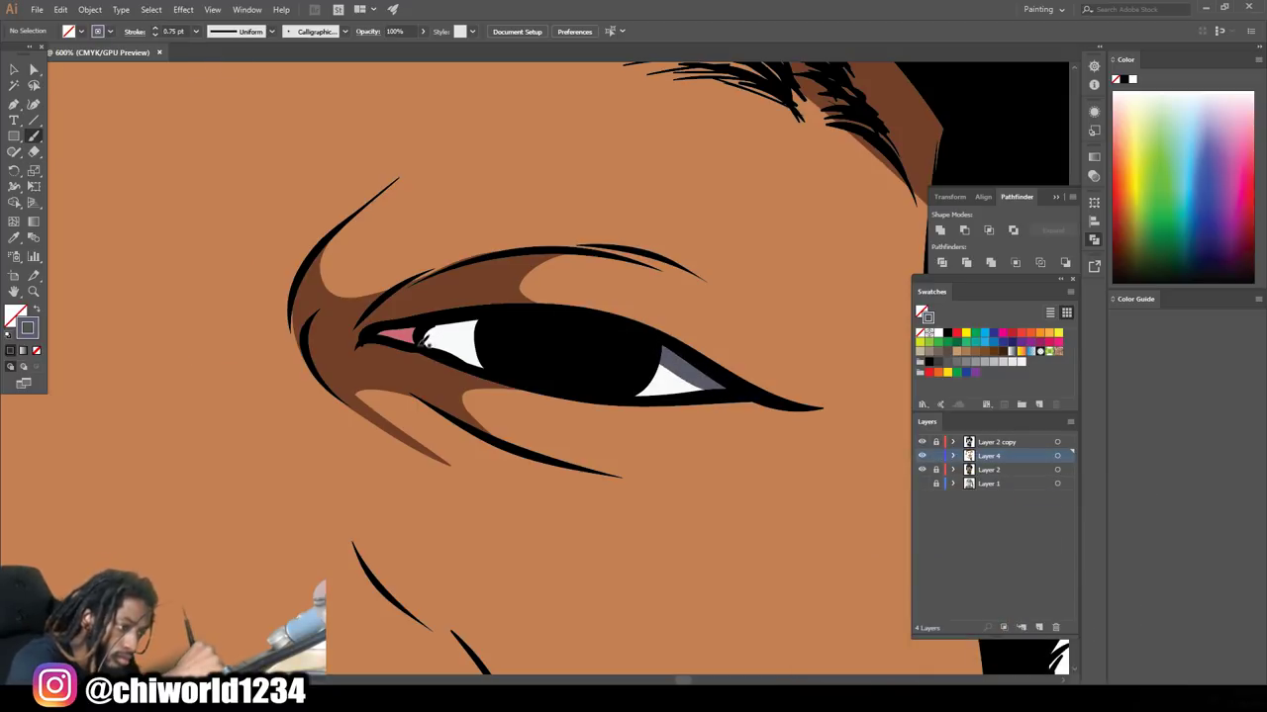
pyautogui.moveTo(475, 326); pyautogui.dragTo(442, 339)
pyautogui.scroll(-5, 752, 458)
pyautogui.scroll(5, 547, 476)
pyautogui.moveTo(290, 376); pyautogui.dragTo(416, 360)
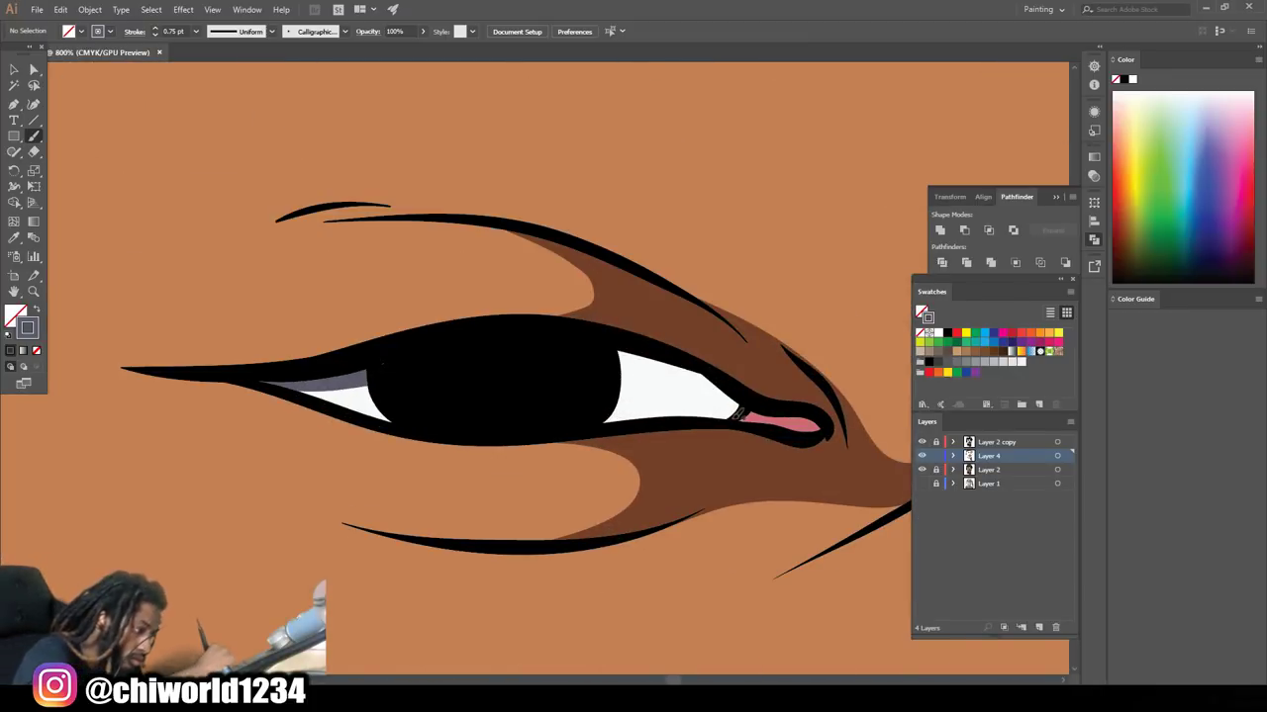
pyautogui.moveTo(737, 405); pyautogui.dragTo(574, 348)
# Paint parallel grey streaks across the earrings
pyautogui.scroll(-4, 565, 376)
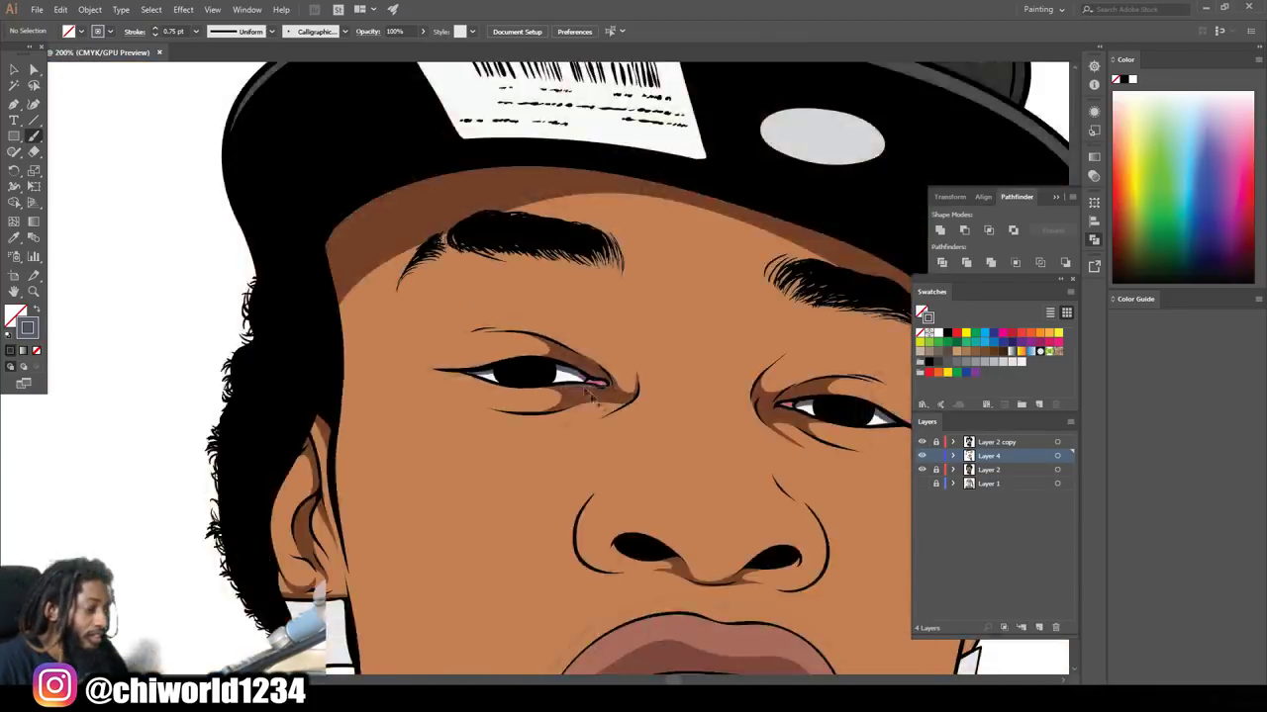
pyautogui.scroll(-3, 565, 376)
pyautogui.scroll(2, 638, 418)
pyautogui.scroll(2, 593, 421)
pyautogui.scroll(2, 445, 484)
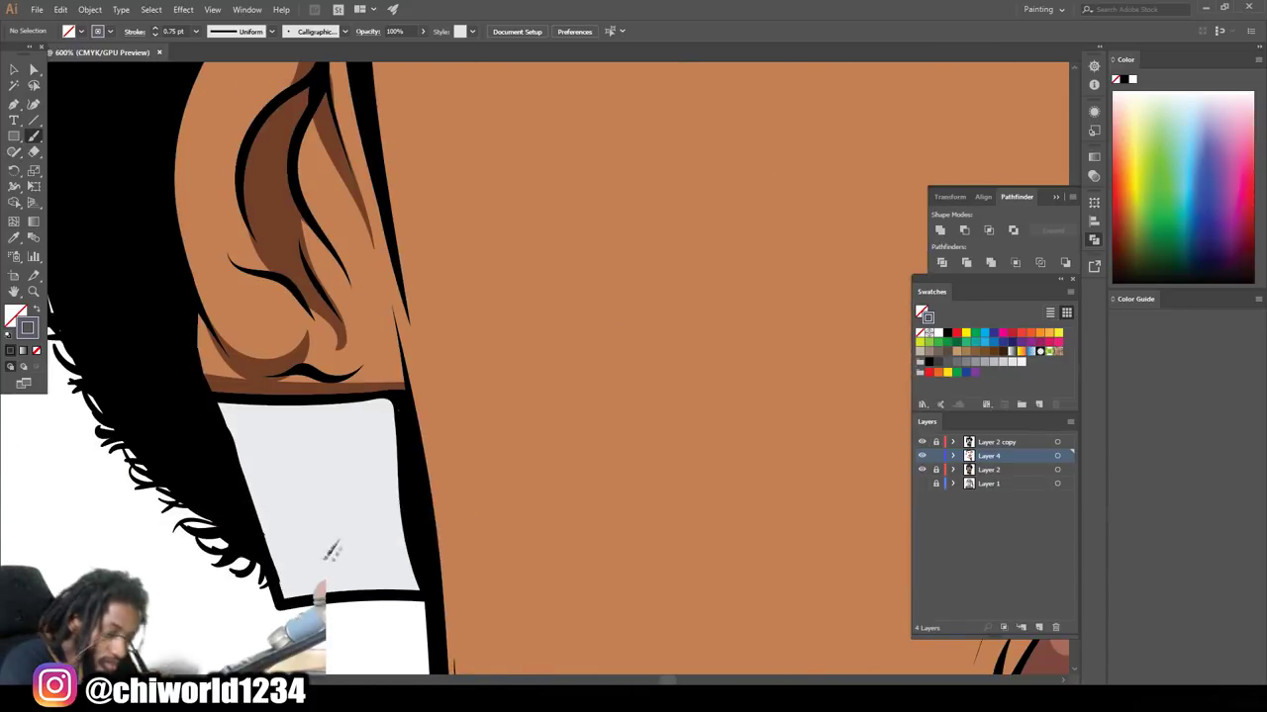
pyautogui.moveTo(334, 521); pyautogui.dragTo(401, 392)
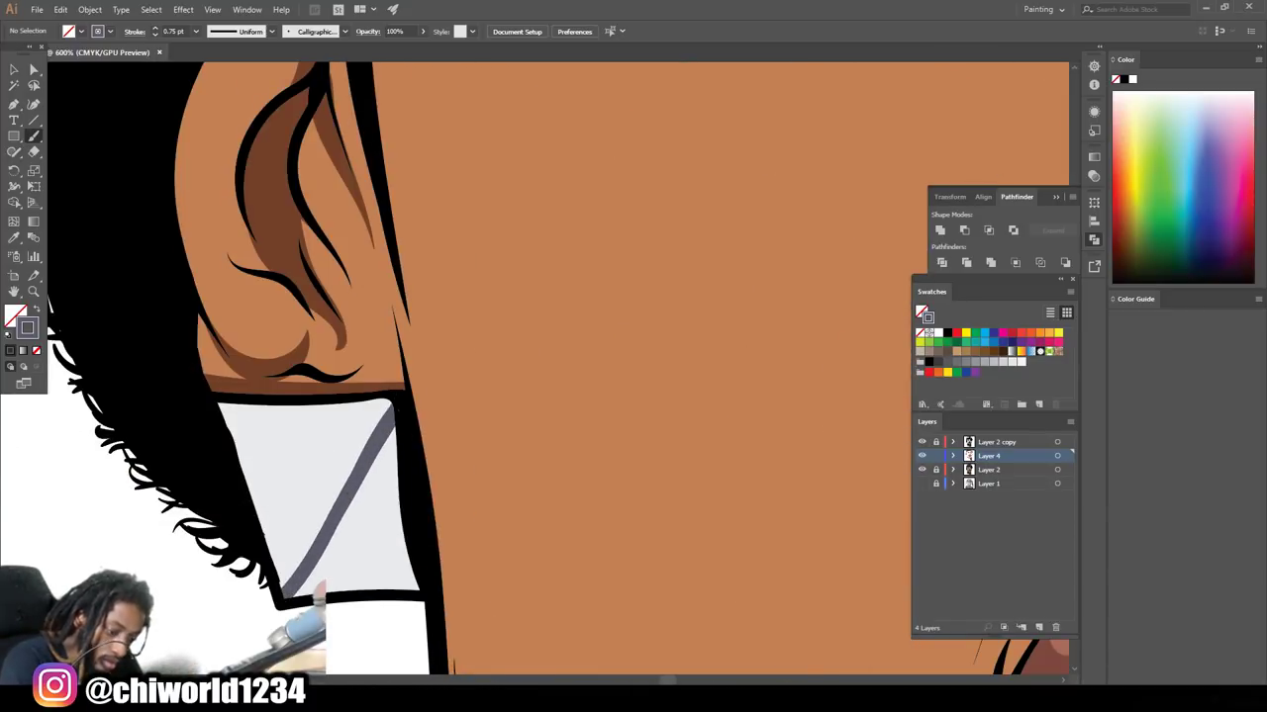
pyautogui.moveTo(359, 444); pyautogui.dragTo(297, 559)
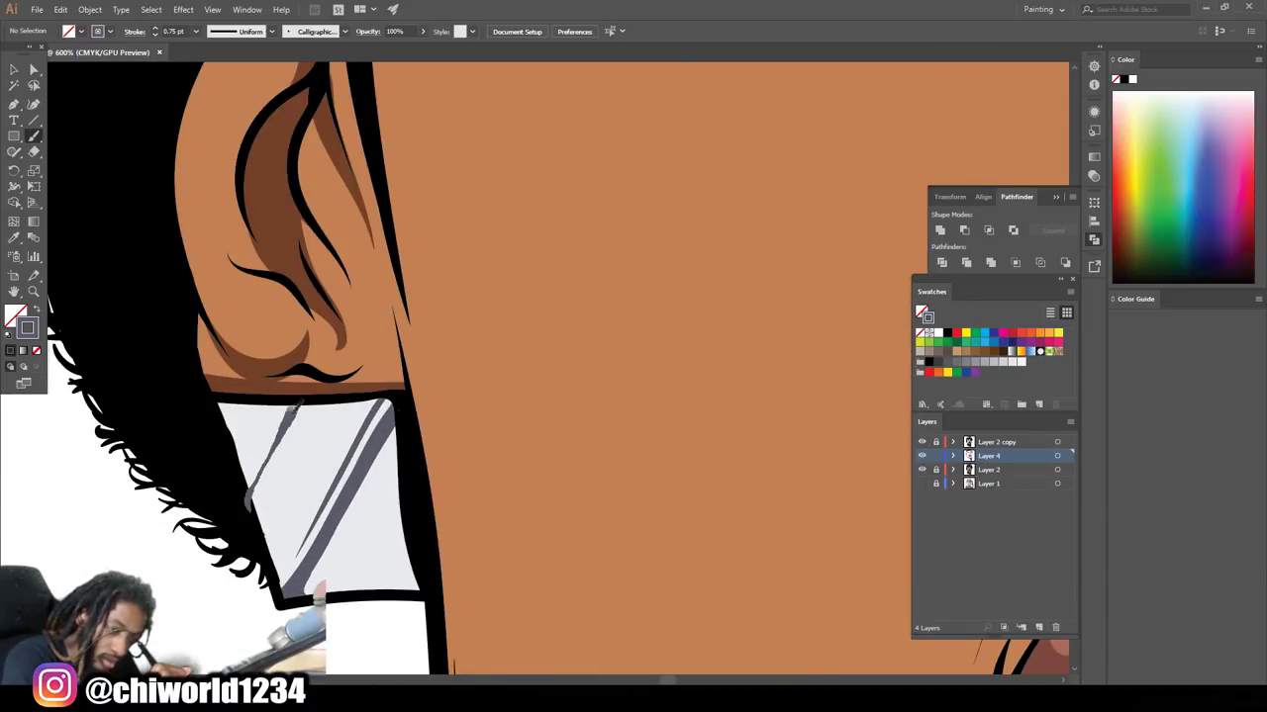
pyautogui.scroll(-2, 542, 363)
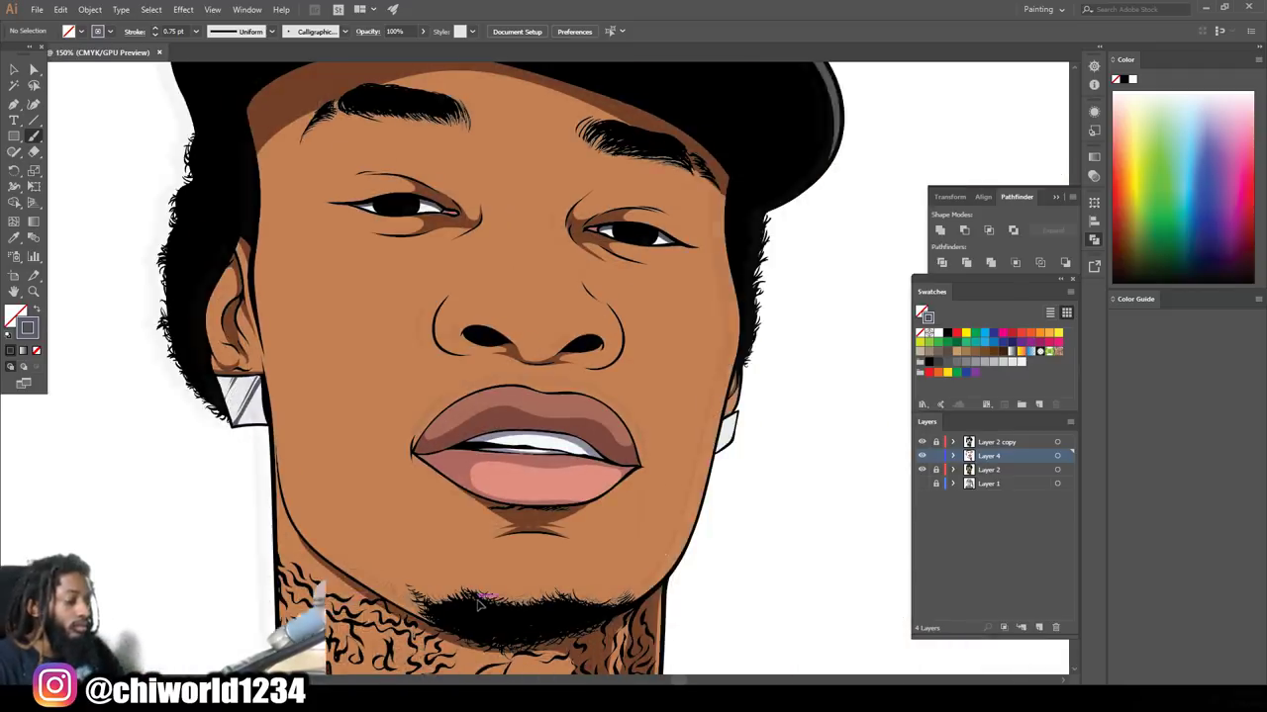
pyautogui.scroll(2, 766, 353)
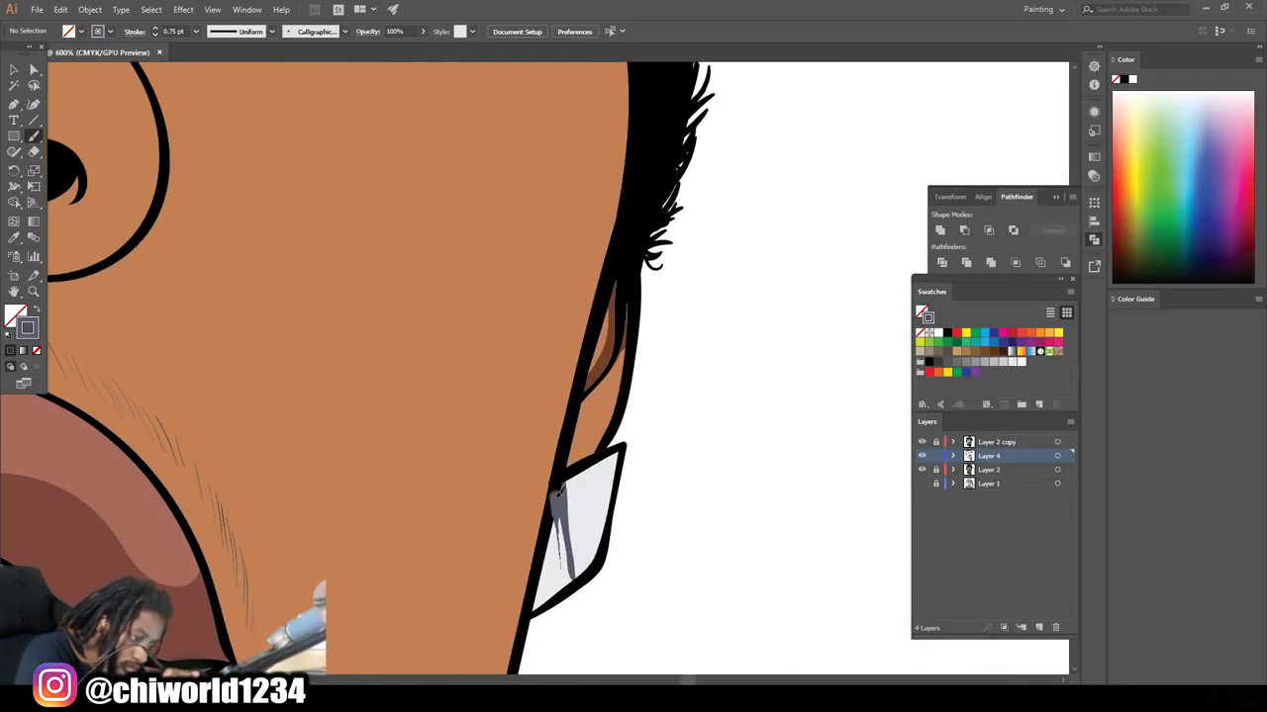
pyautogui.scroll(-2, 634, 563)
pyautogui.scroll(-2, 594, 554)
pyautogui.scroll(-2, 507, 572)
pyautogui.scroll(-1, 534, 570)
pyautogui.scroll(1, 534, 570)
pyautogui.moveTo(528, 568); pyautogui.dragTo(525, 592)
# Paint diagonal grey shine stripes across the cap's white oval badge
pyautogui.scroll(1, 539, 576)
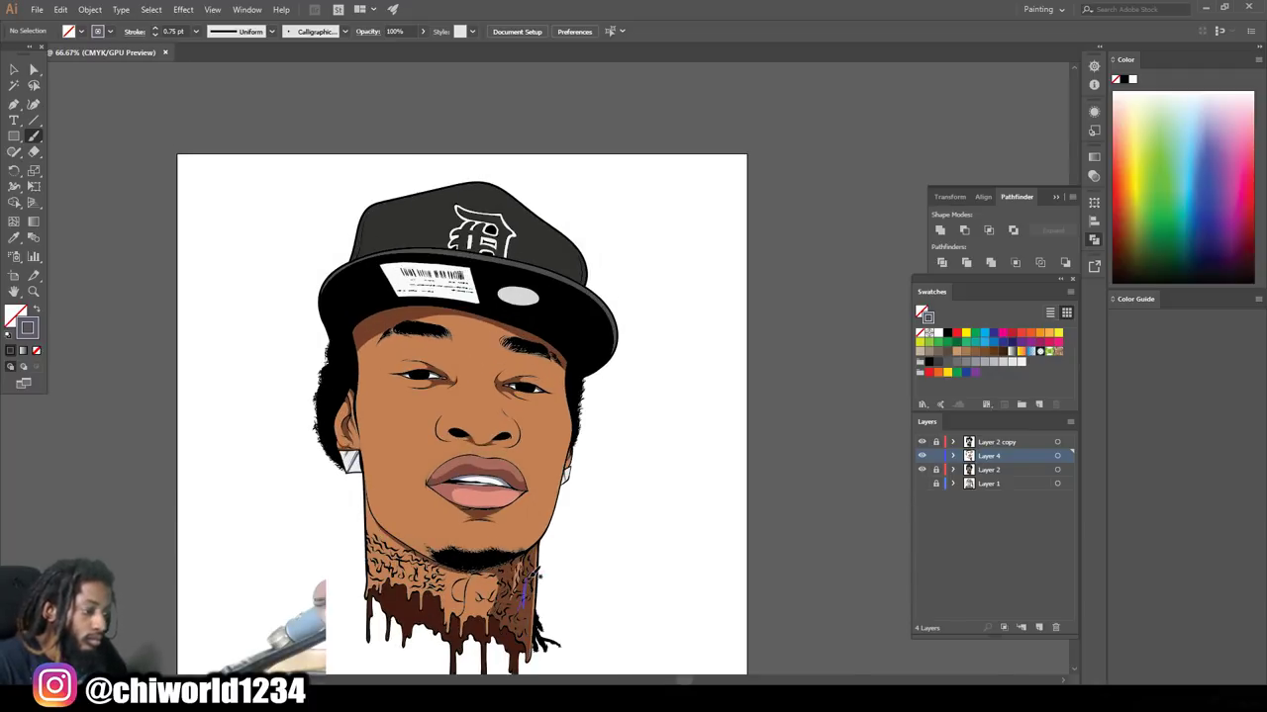
pyautogui.scroll(2, 519, 297)
pyautogui.scroll(3, 515, 297)
pyautogui.moveTo(537, 277); pyautogui.dragTo(452, 333)
pyautogui.moveTo(396, 363)
pyautogui.mouseDown()
pyautogui.moveTo(550, 267)
pyautogui.moveTo(381, 362)
pyautogui.moveTo(539, 283)
pyautogui.moveTo(598, 289)
pyautogui.moveTo(497, 332)
pyautogui.mouseUp()
pyautogui.moveTo(559, 300); pyautogui.dragTo(432, 366)
pyautogui.moveTo(420, 259)
pyautogui.mouseDown()
pyautogui.moveTo(322, 321)
pyautogui.moveTo(354, 292)
pyautogui.mouseUp()
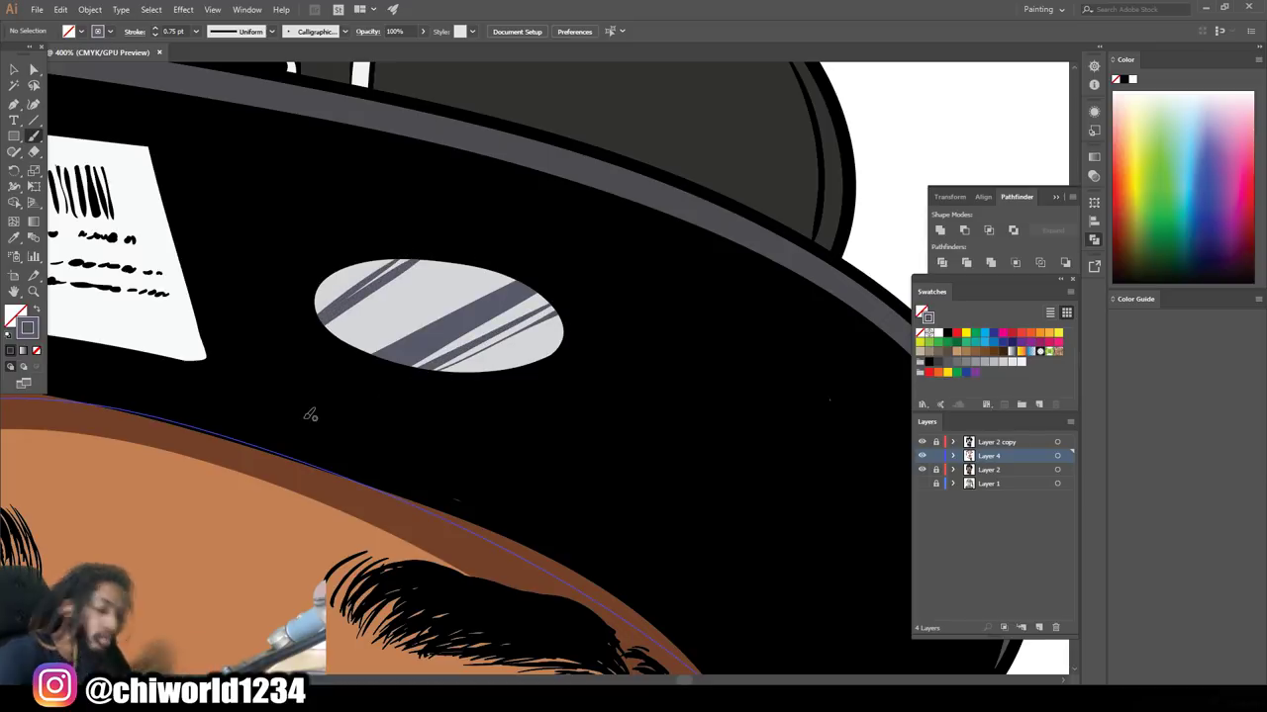
pyautogui.scroll(-2, 310, 415)
pyautogui.scroll(-3, 495, 445)
pyautogui.scroll(-1, 650, 517)
pyautogui.scroll(1, 635, 511)
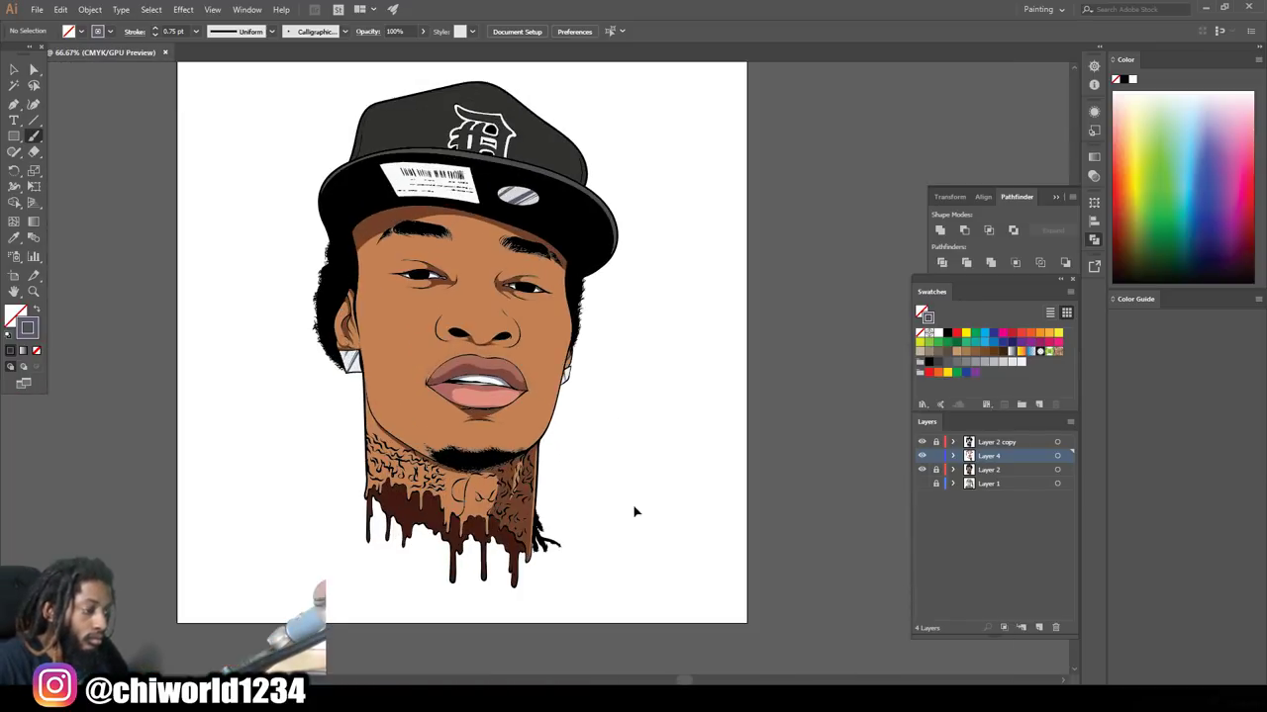
# Lock Layer 4, add Layer 5 and move it directly below Layer 4
pyautogui.scroll(2, 635, 511)
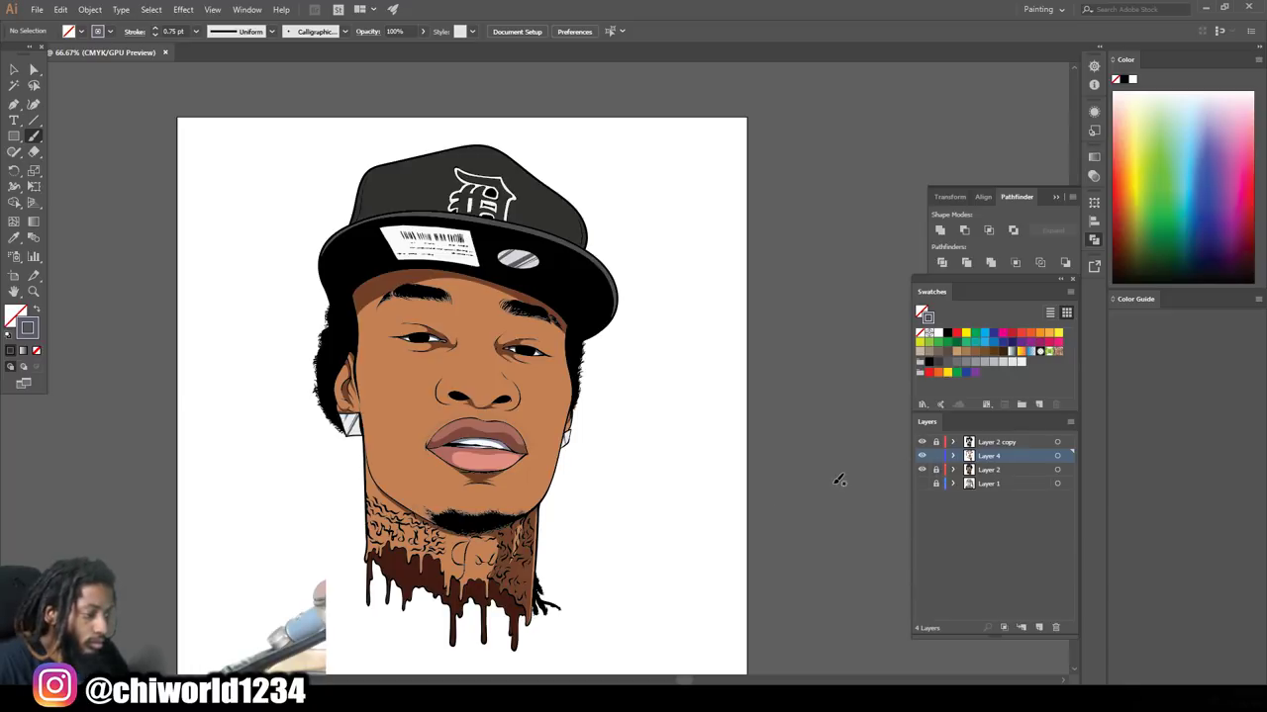
pyautogui.scroll(1, 838, 480)
pyautogui.scroll(1, 821, 490)
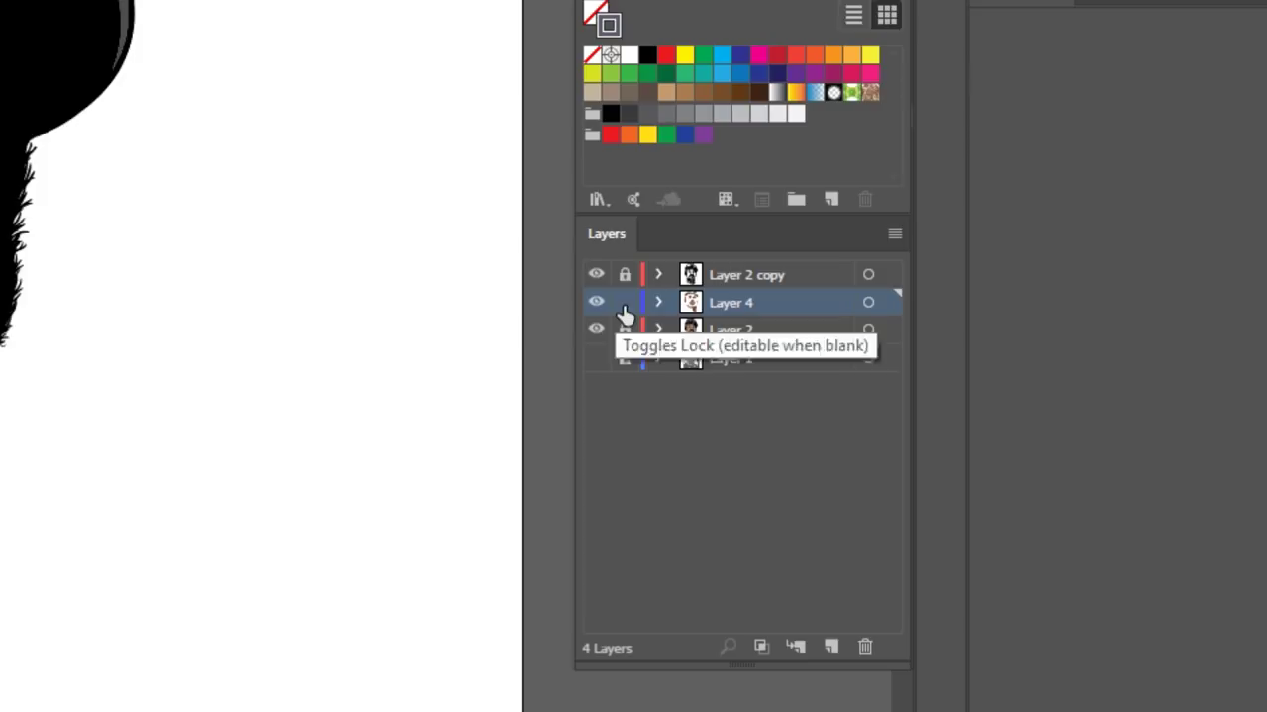
pyautogui.click(624, 305)
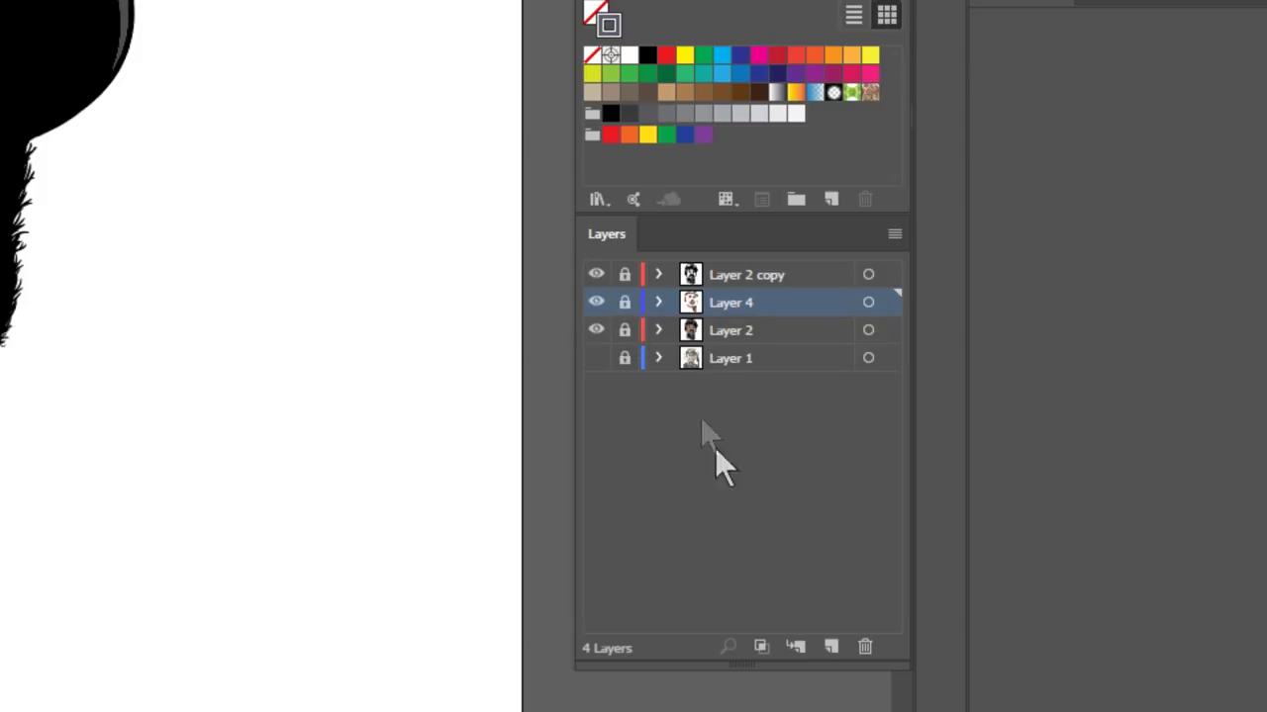
pyautogui.click(831, 645)
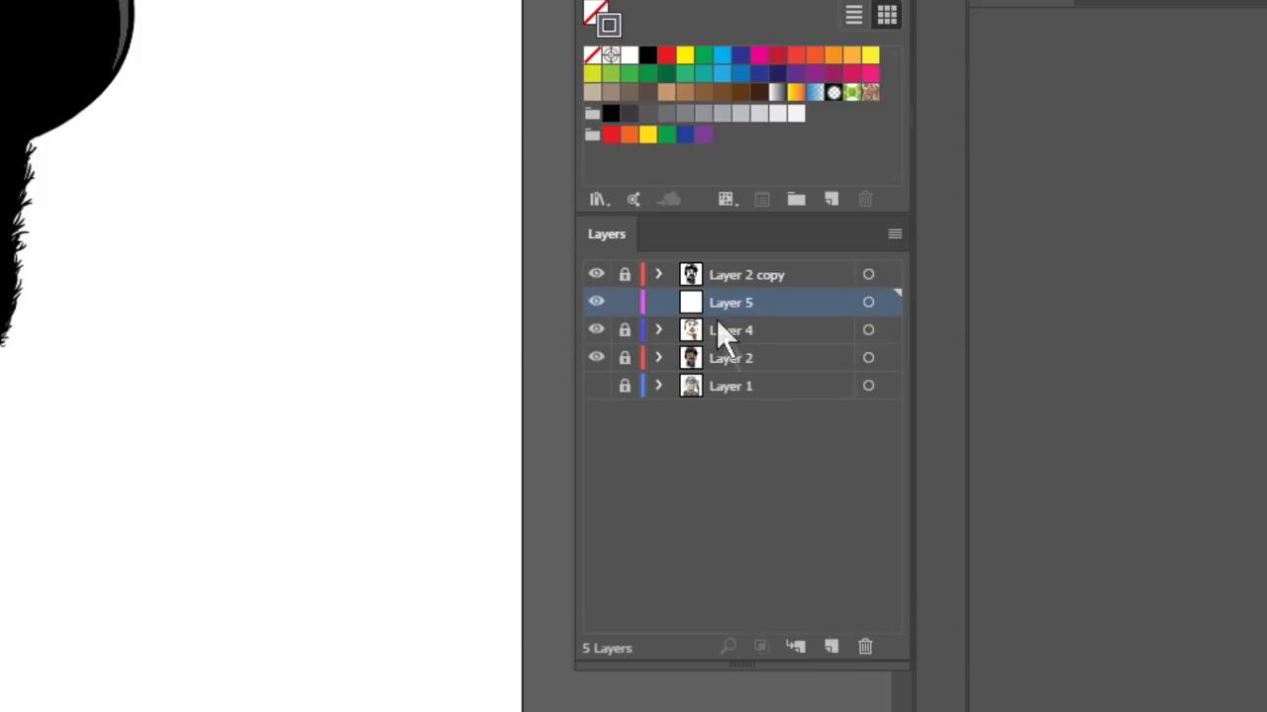
pyautogui.moveTo(729, 302)
pyautogui.mouseDown()
pyautogui.moveTo(728, 347)
pyautogui.moveTo(662, 351)
pyautogui.mouseUp()
pyautogui.scroll(1, 170, 455)
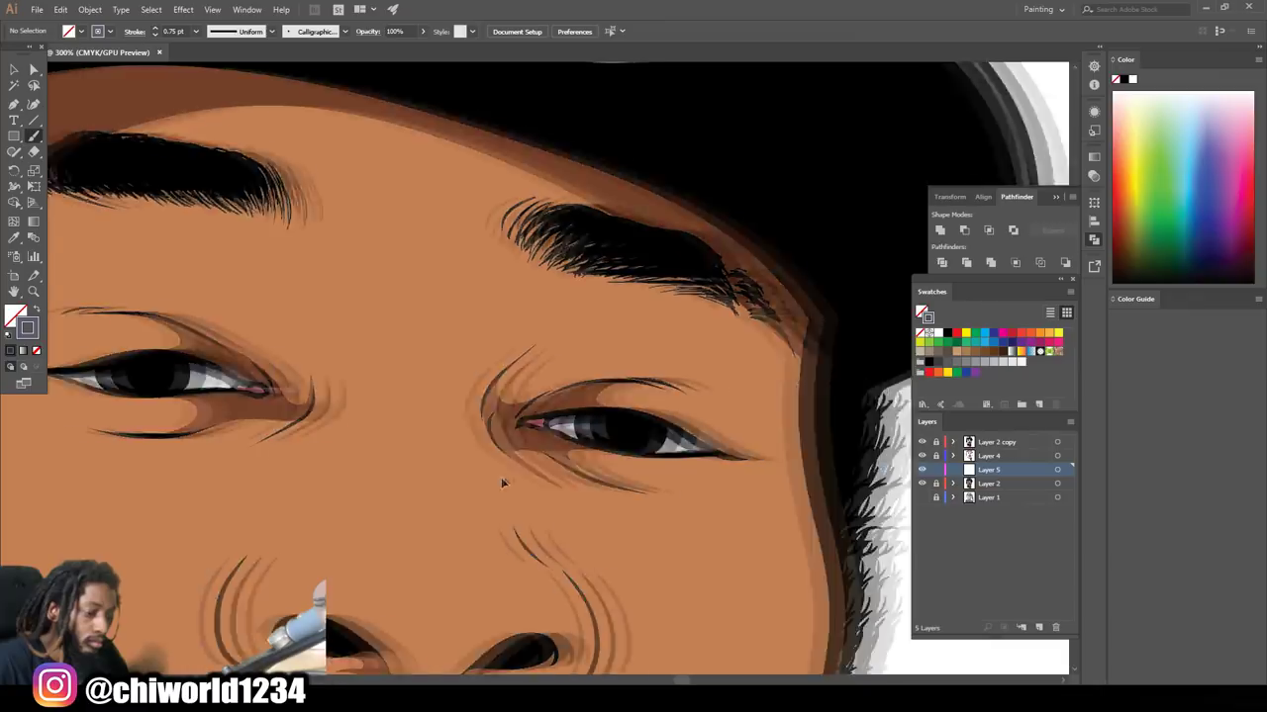
# Sample the skin tone and adjust it in the Color Picker
pyautogui.press('i')
pyautogui.doubleClick(15, 314)
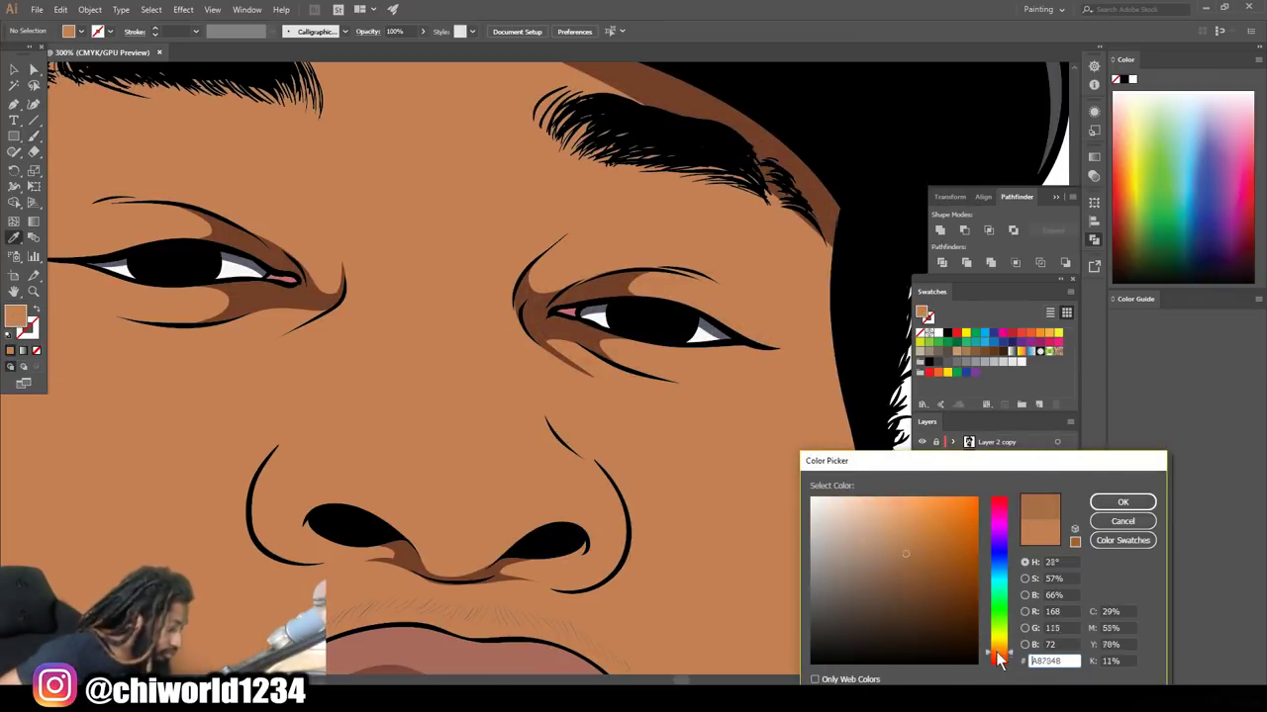
pyautogui.click(1113, 502)
pyautogui.scroll(-3, 524, 297)
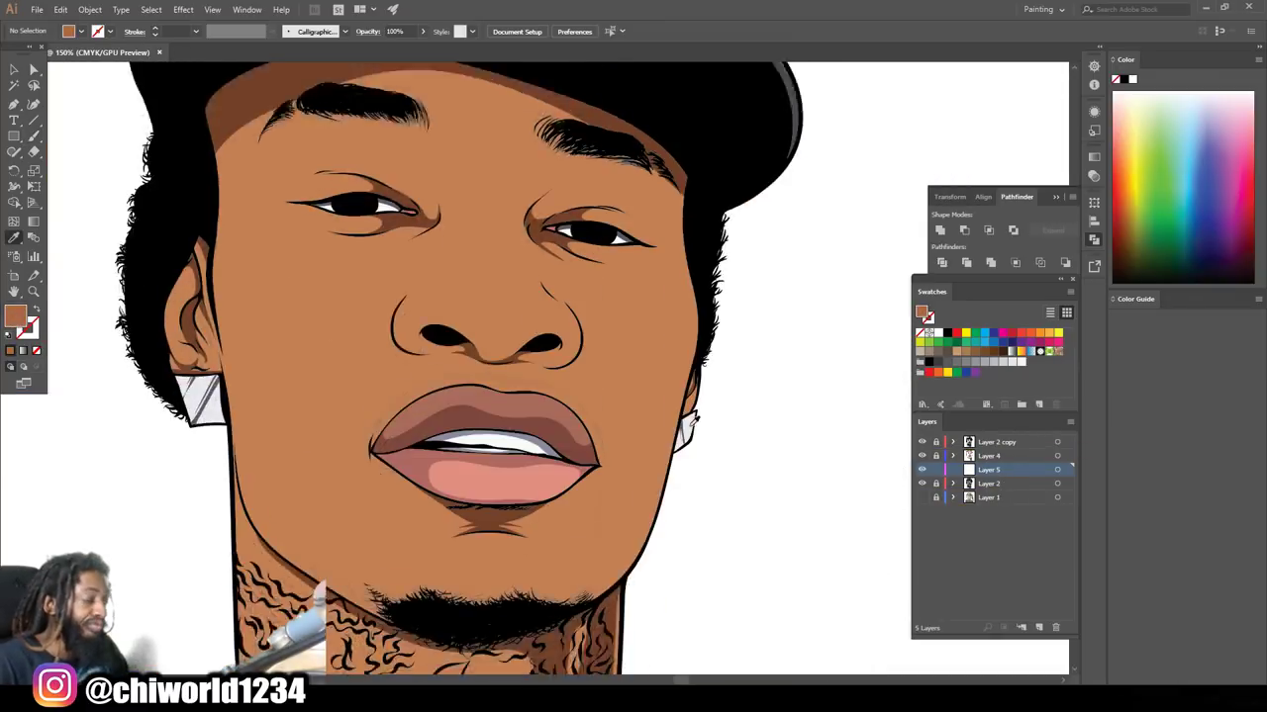
pyautogui.scroll(3, 519, 445)
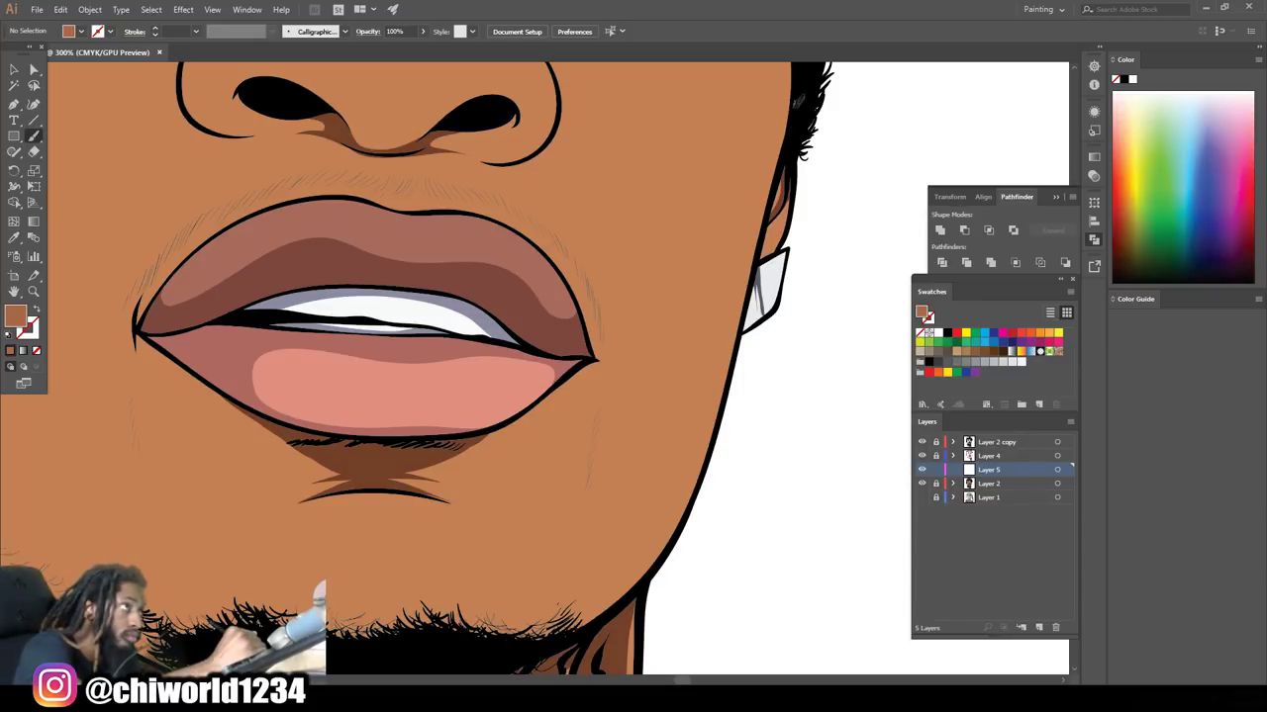
# Paint brown shading strokes down the right jawline and lower jaw
pyautogui.moveTo(804, 91); pyautogui.dragTo(616, 492)
pyautogui.moveTo(568, 560)
pyautogui.mouseDown()
pyautogui.moveTo(612, 571)
pyautogui.moveTo(692, 388)
pyautogui.mouseUp()
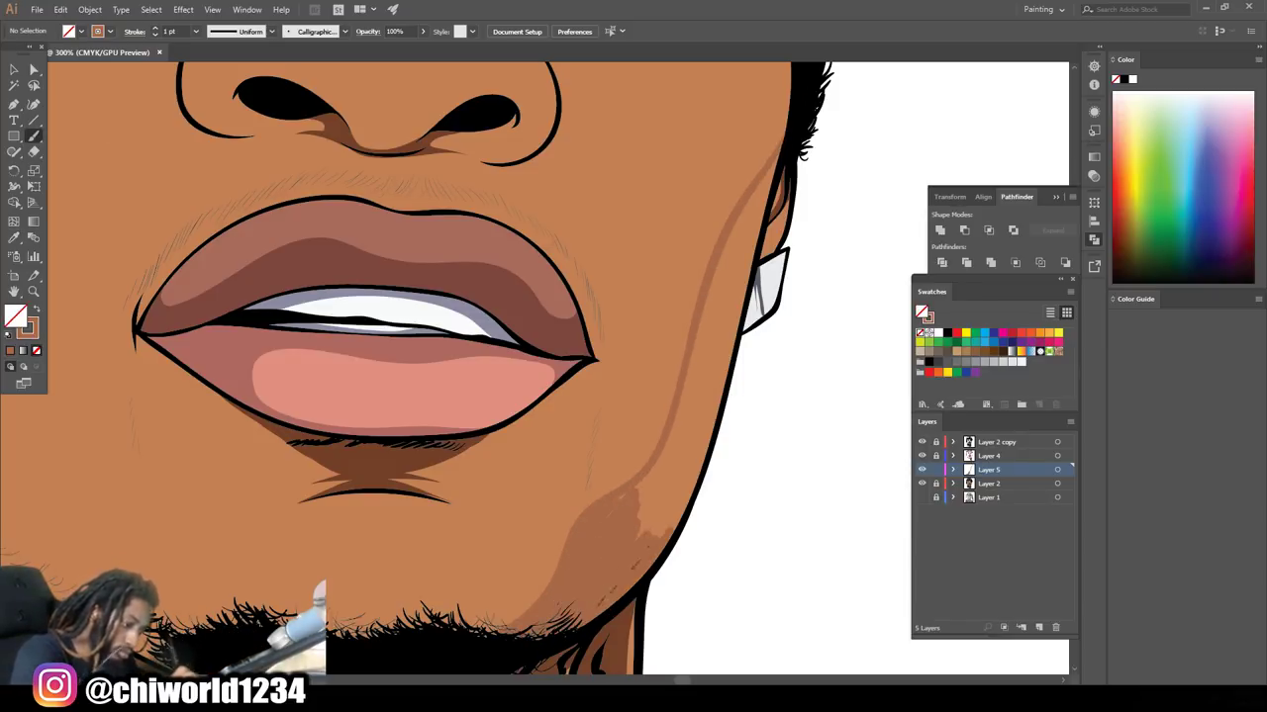
pyautogui.scroll(2, 693, 396)
pyautogui.moveTo(704, 515); pyautogui.dragTo(692, 396)
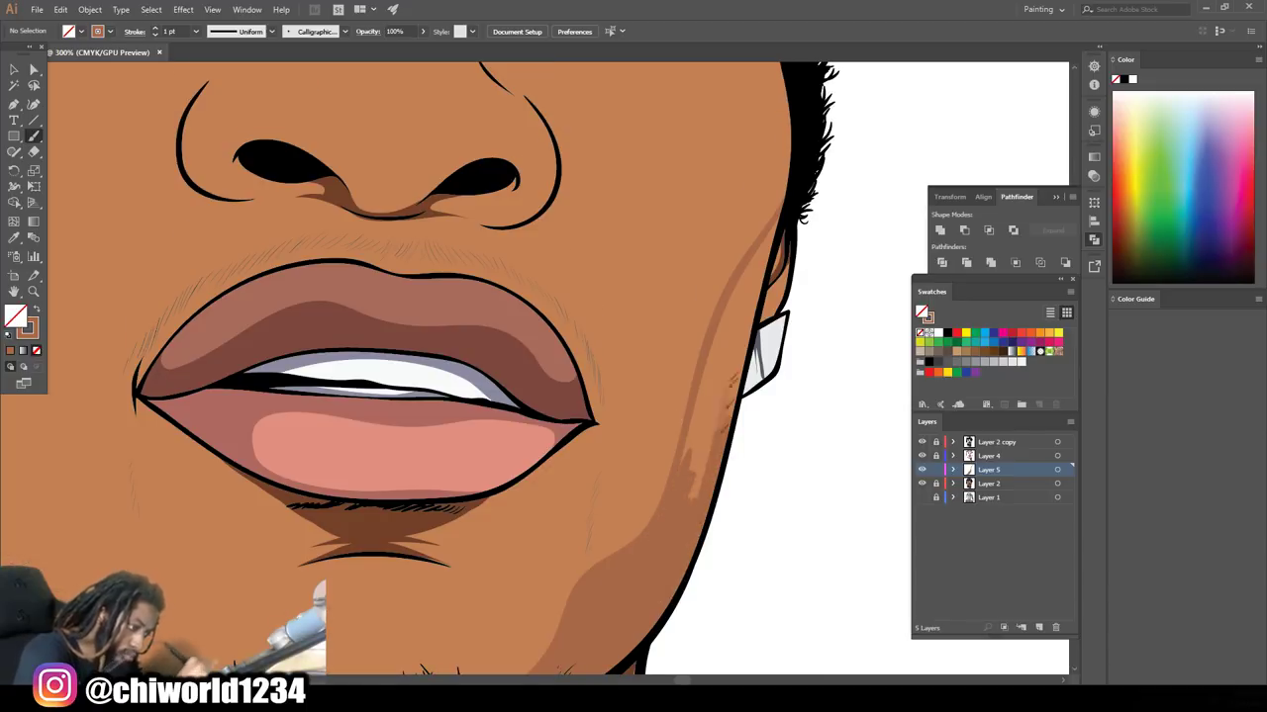
pyautogui.moveTo(732, 436)
pyautogui.mouseDown()
pyautogui.moveTo(710, 386)
pyautogui.moveTo(762, 247)
pyautogui.mouseUp()
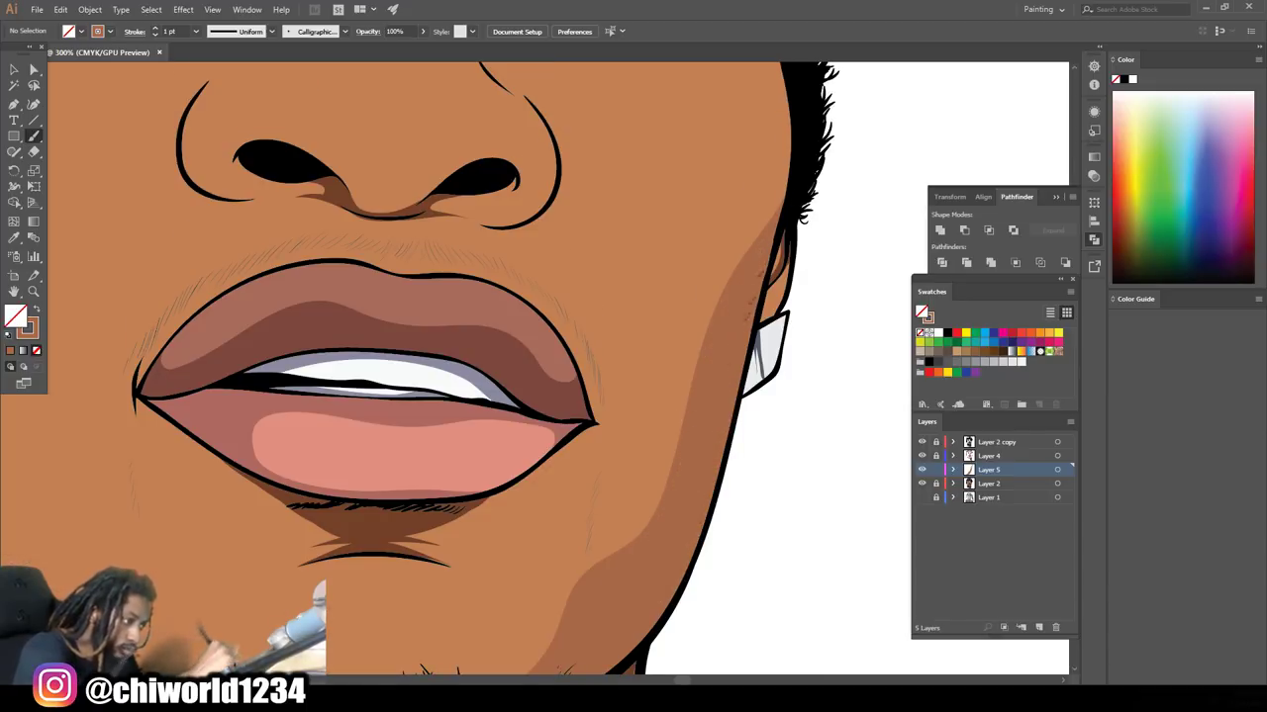
pyautogui.hotkey('ctrl', '0')
pyautogui.hotkey('ctrl', '+')
pyautogui.hotkey('ctrl', '+')
pyautogui.hotkey('ctrl', '+')
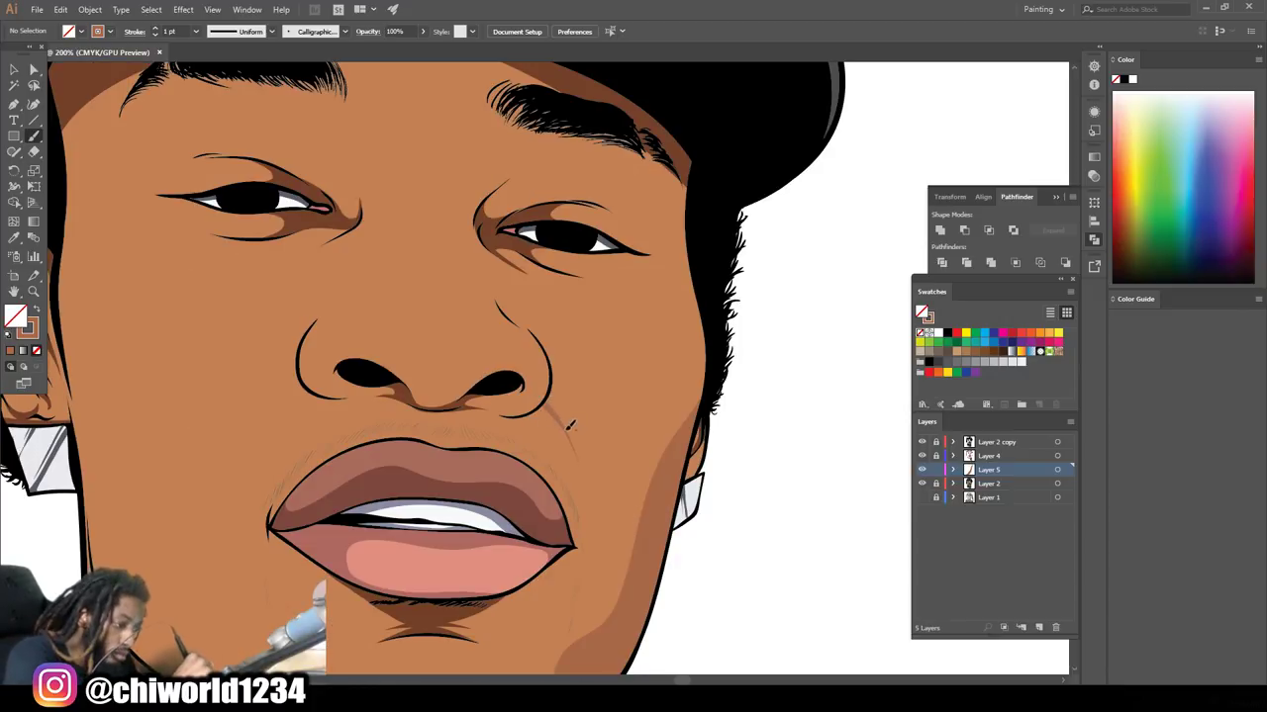
pyautogui.hotkey('ctrl', '0')
# Paint light highlight curves over the nose and nostrils with a 2 pt brush
pyautogui.hotkey('ctrl', '+')
pyautogui.hotkey('ctrl', '+')
pyautogui.hotkey('ctrl', '+')
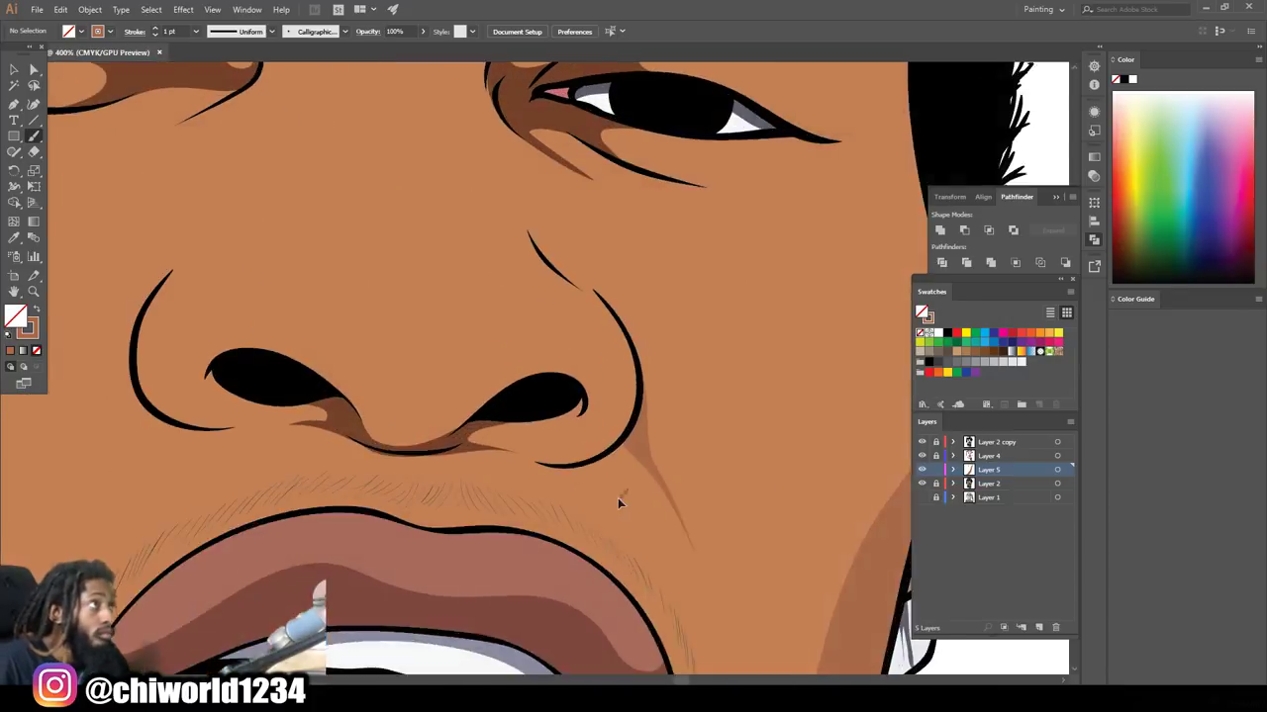
pyautogui.moveTo(634, 452)
pyautogui.mouseDown()
pyautogui.moveTo(382, 519)
pyautogui.moveTo(244, 428)
pyautogui.moveTo(156, 505)
pyautogui.mouseUp()
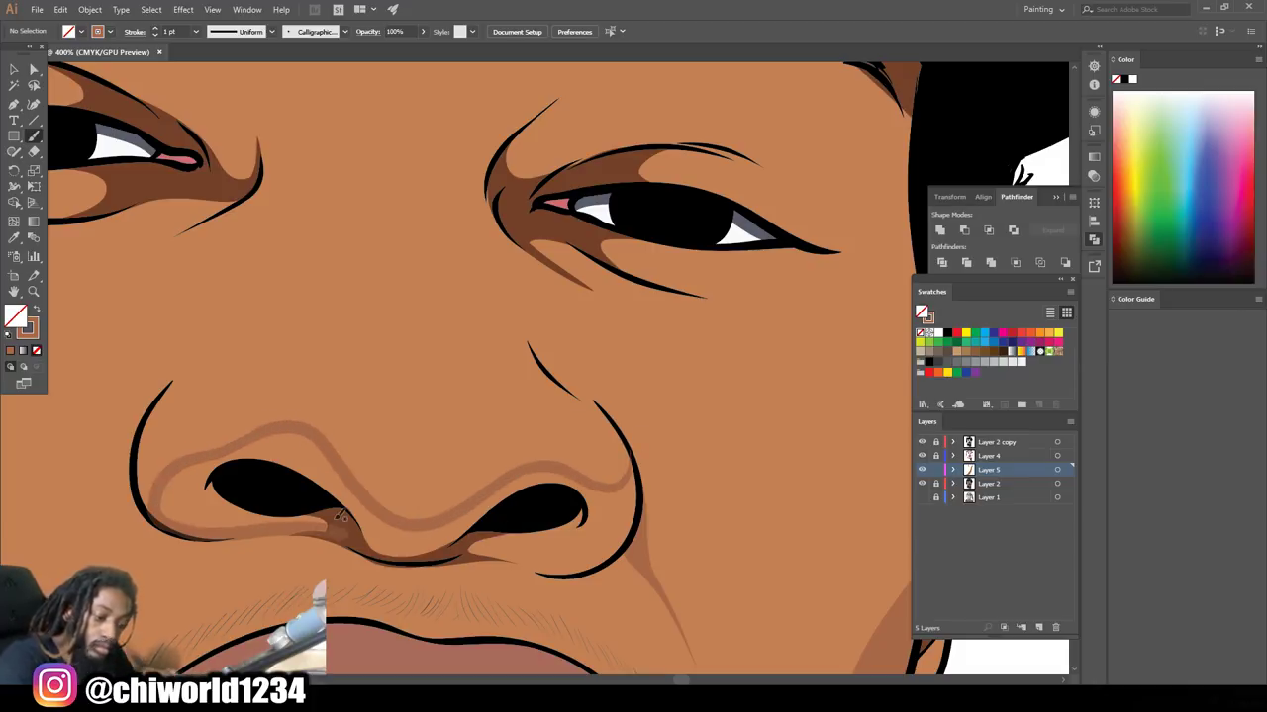
pyautogui.click(196, 31)
pyautogui.click(208, 107)
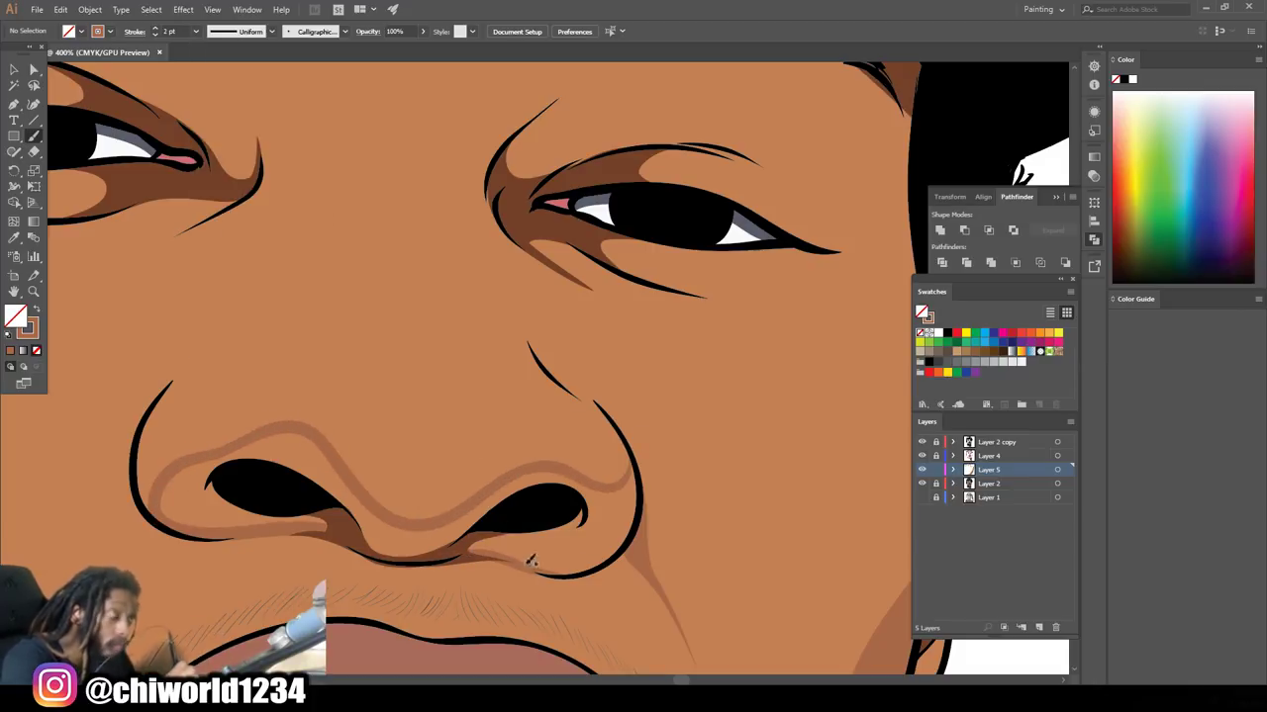
pyautogui.moveTo(531, 564); pyautogui.dragTo(475, 547)
pyautogui.moveTo(554, 564)
pyautogui.mouseDown()
pyautogui.moveTo(628, 445)
pyautogui.moveTo(589, 530)
pyautogui.moveTo(435, 539)
pyautogui.moveTo(297, 465)
pyautogui.moveTo(202, 485)
pyautogui.mouseUp()
pyautogui.hotkey('ctrl', '0')
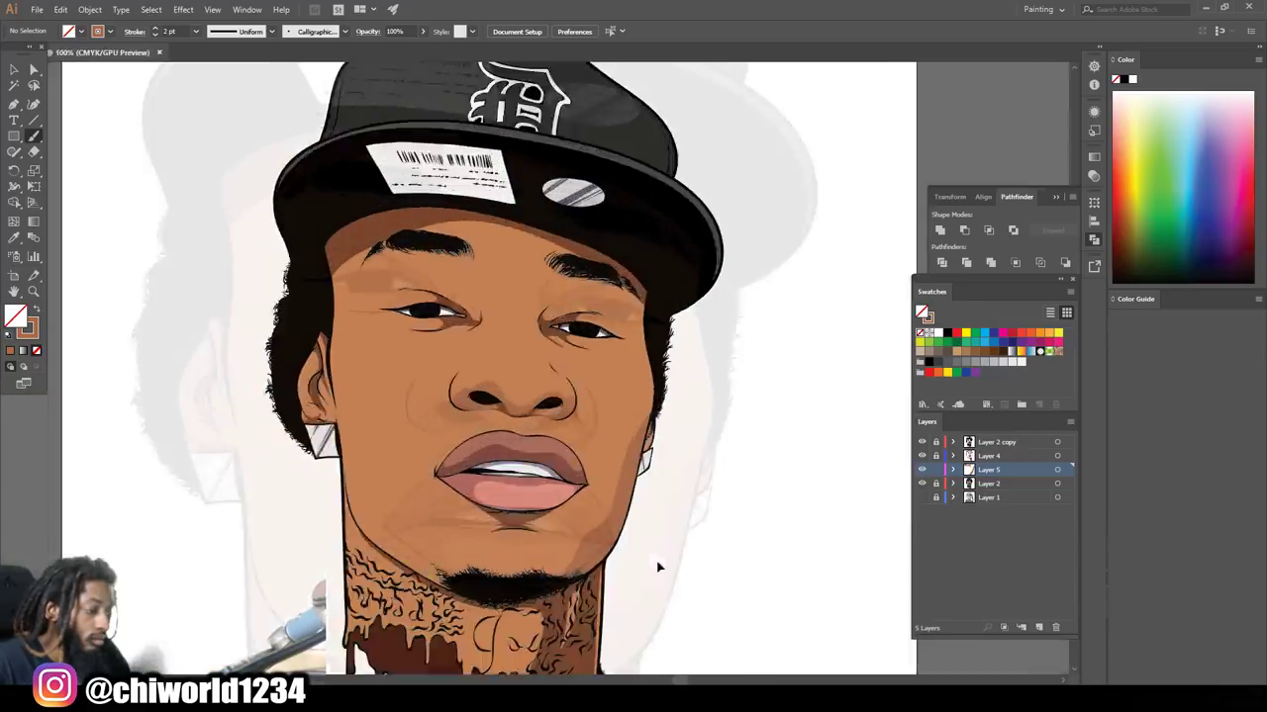
# Shade the crease beside the nose, around the nostrils and the nose bridge
pyautogui.keyDown('alt'); pyautogui.scroll(3, 661, 560); pyautogui.keyUp('alt')
pyautogui.scroll(1, 544, 510)
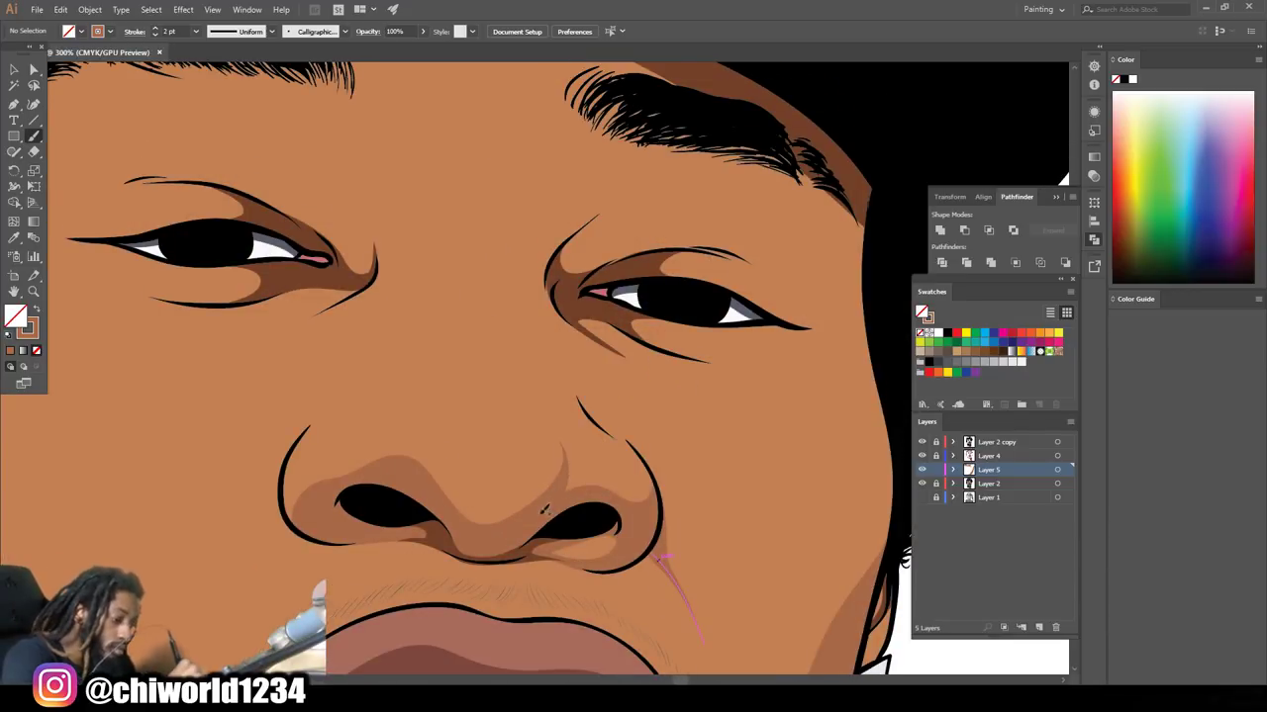
pyautogui.moveTo(654, 474); pyautogui.dragTo(570, 368)
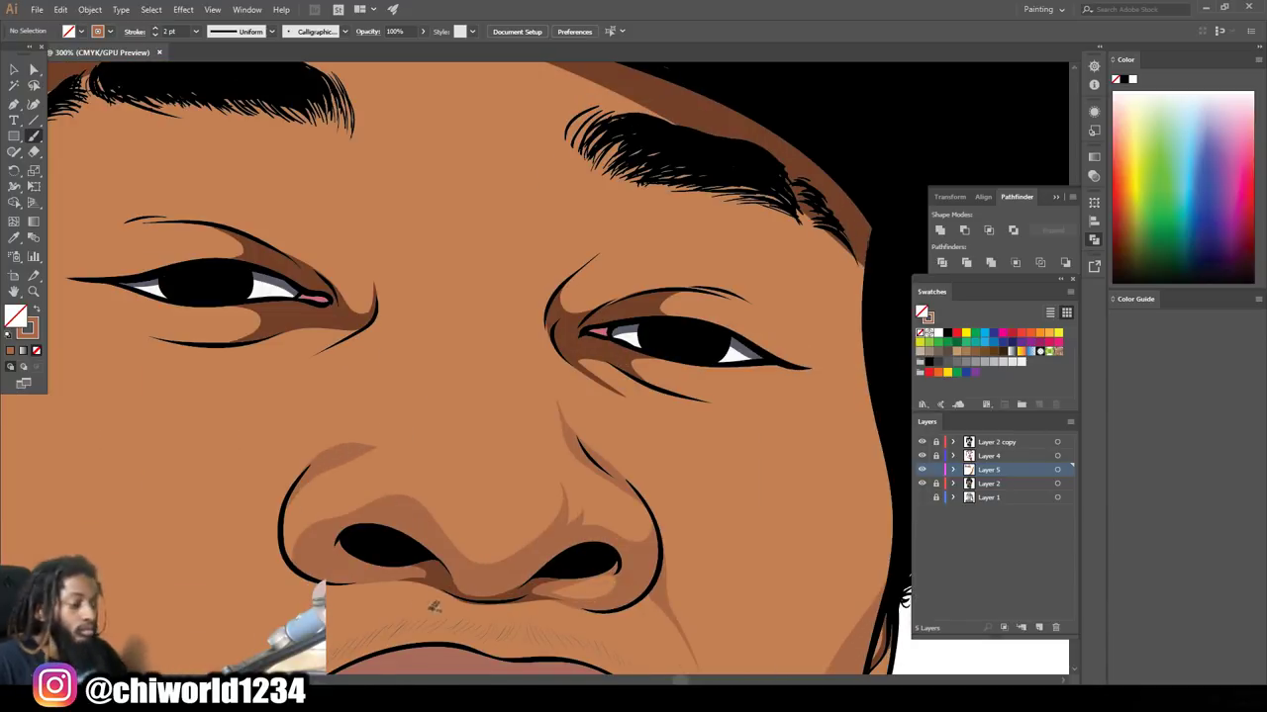
pyautogui.hotkey('ctrl', '0')
pyautogui.keyDown('alt'); pyautogui.scroll(3, 605, 506); pyautogui.keyUp('alt')
pyautogui.moveTo(306, 486)
pyautogui.mouseDown()
pyautogui.moveTo(605, 506)
pyautogui.moveTo(480, 492)
pyautogui.mouseUp()
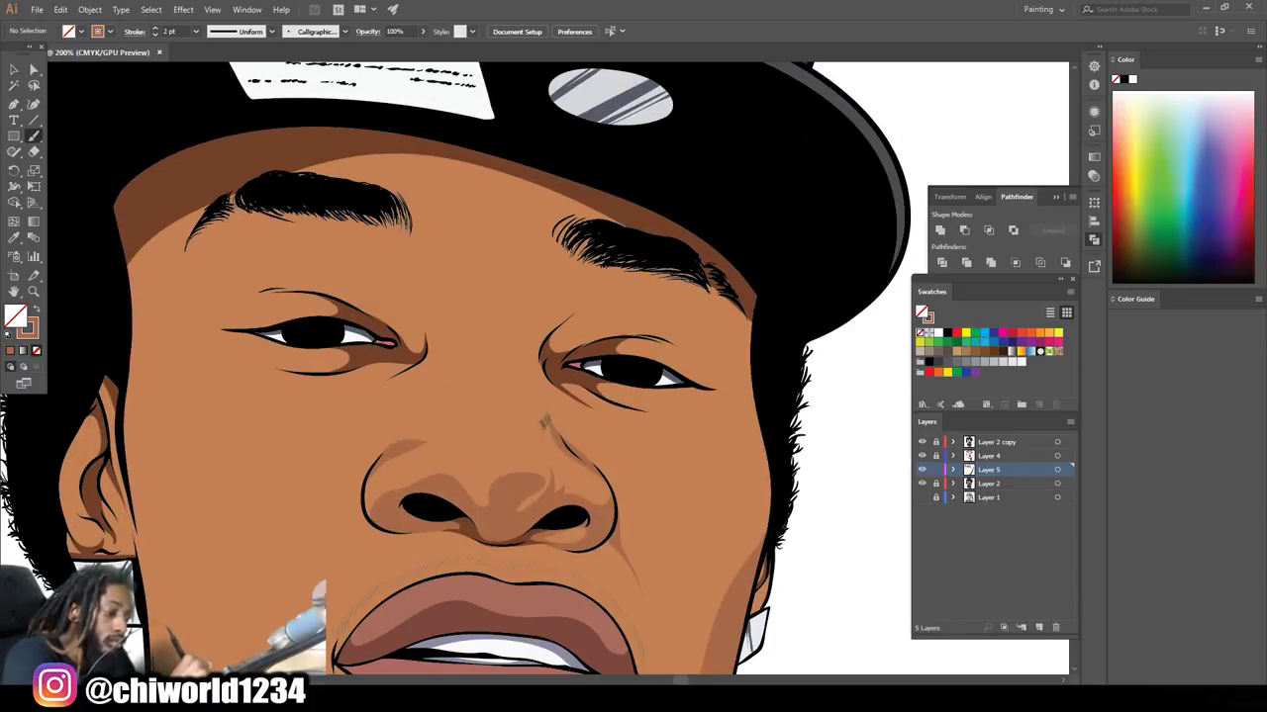
pyautogui.moveTo(542, 422); pyautogui.dragTo(529, 315)
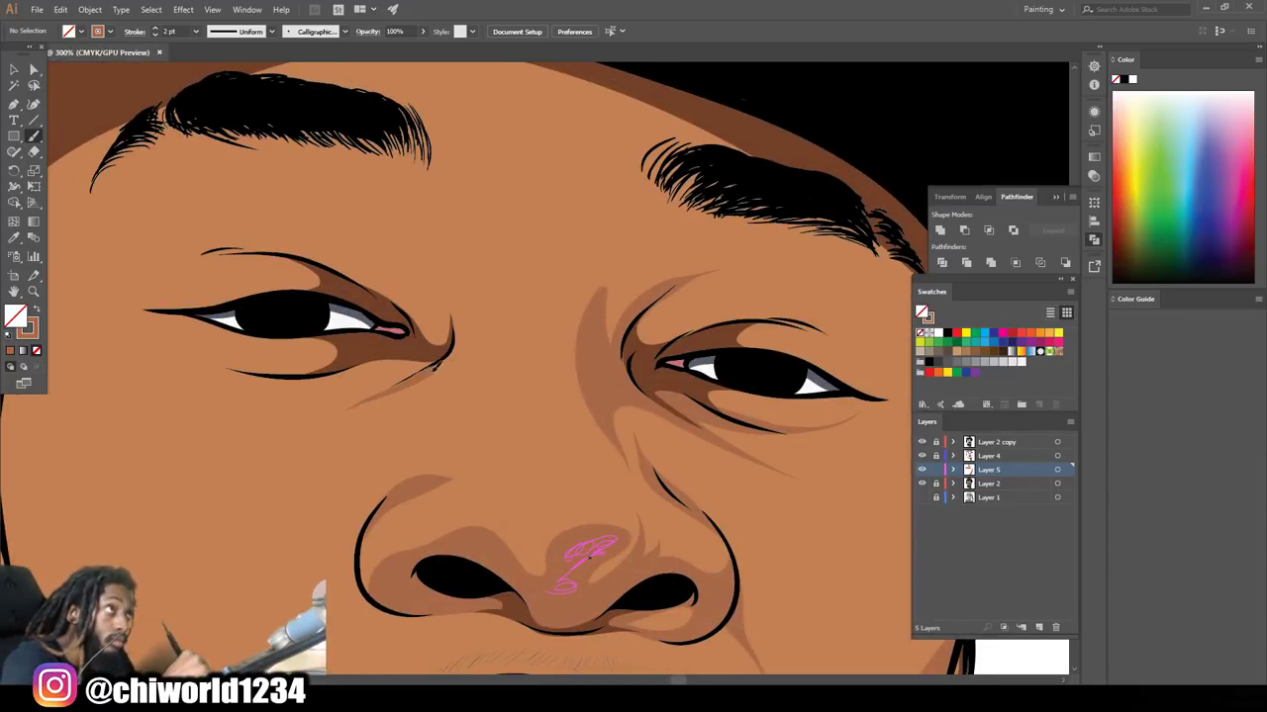
# Shade around the left eye: inner corner, bridge to brow, underneath and crease above
pyautogui.moveTo(436, 364); pyautogui.dragTo(431, 223)
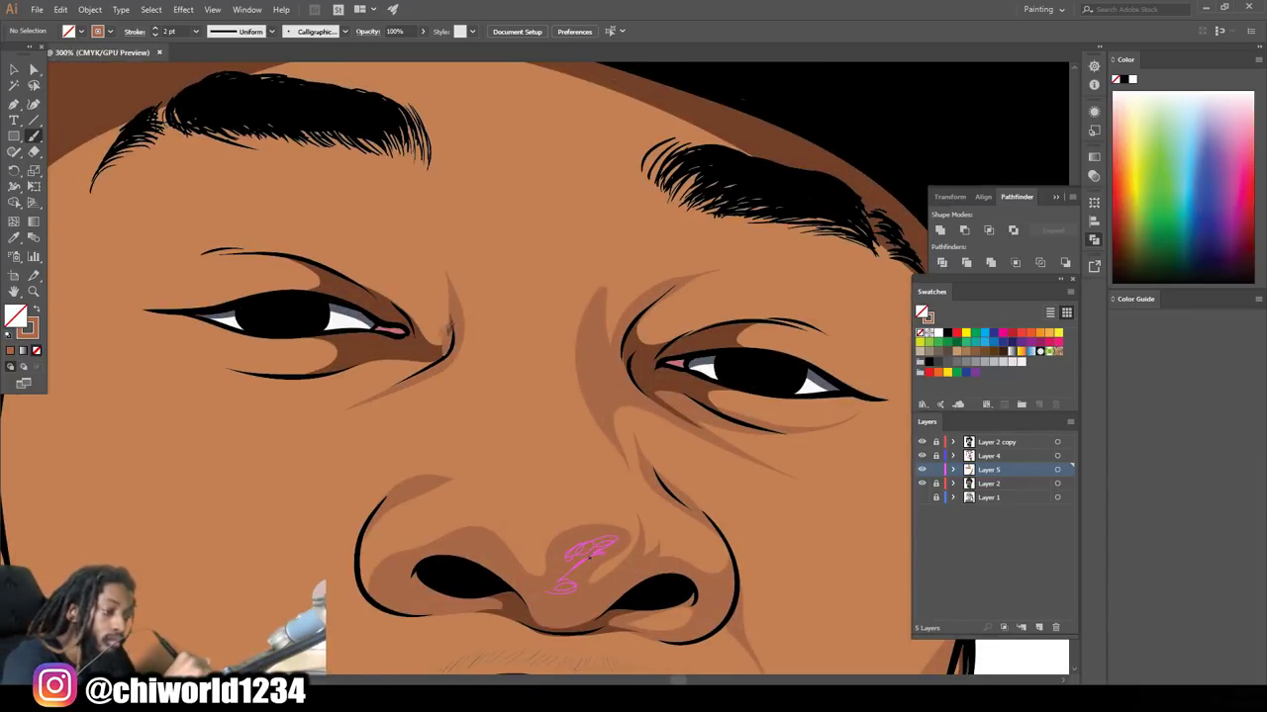
pyautogui.moveTo(450, 336); pyautogui.dragTo(356, 167)
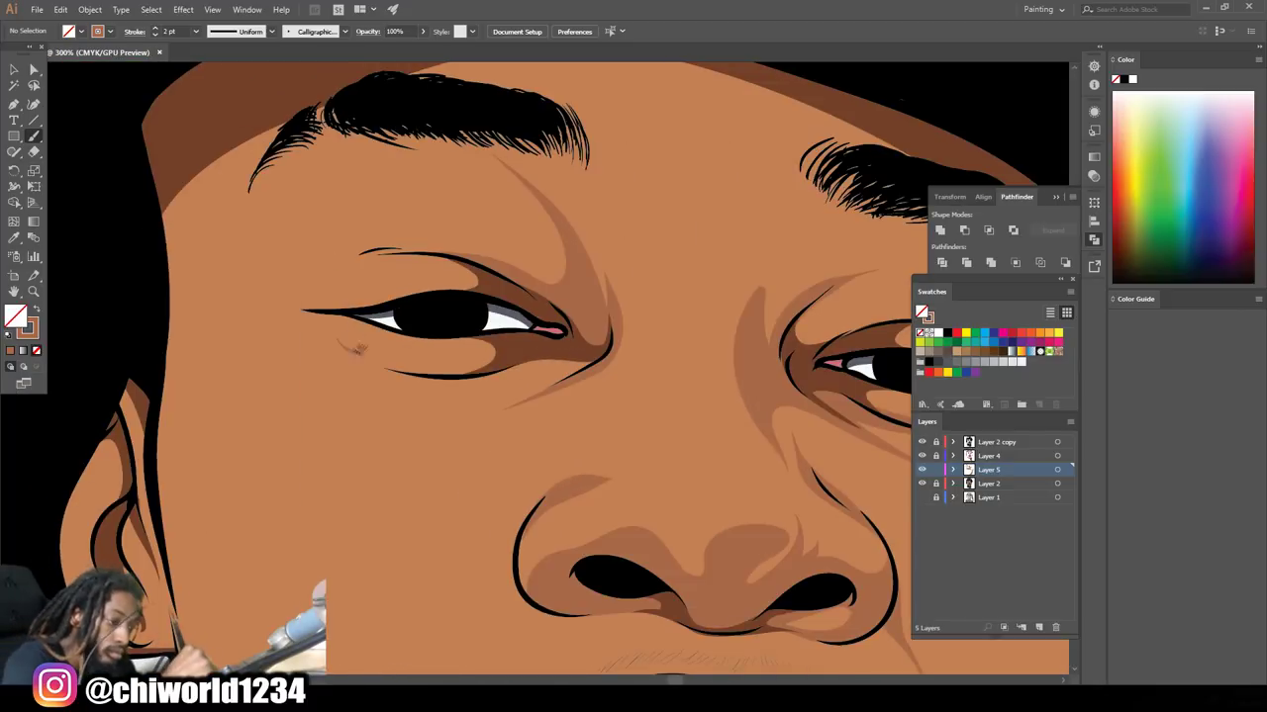
pyautogui.moveTo(579, 368); pyautogui.dragTo(457, 423)
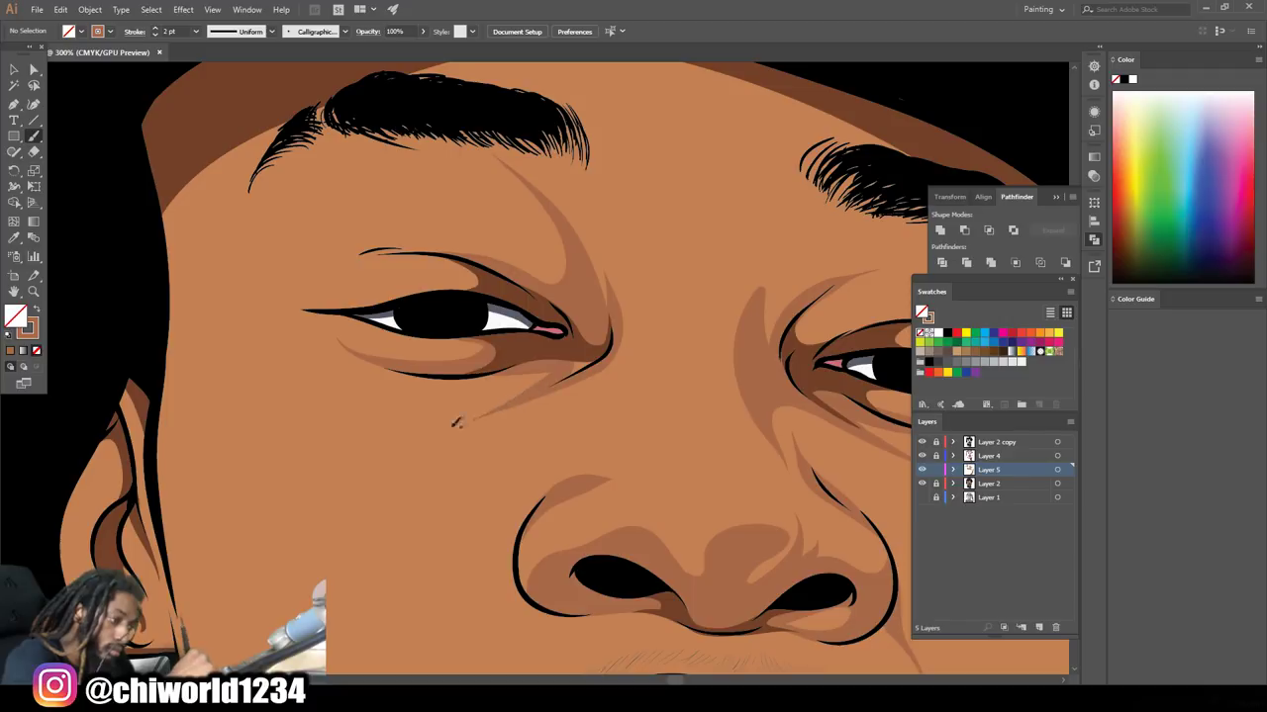
pyautogui.moveTo(352, 262); pyautogui.dragTo(451, 260)
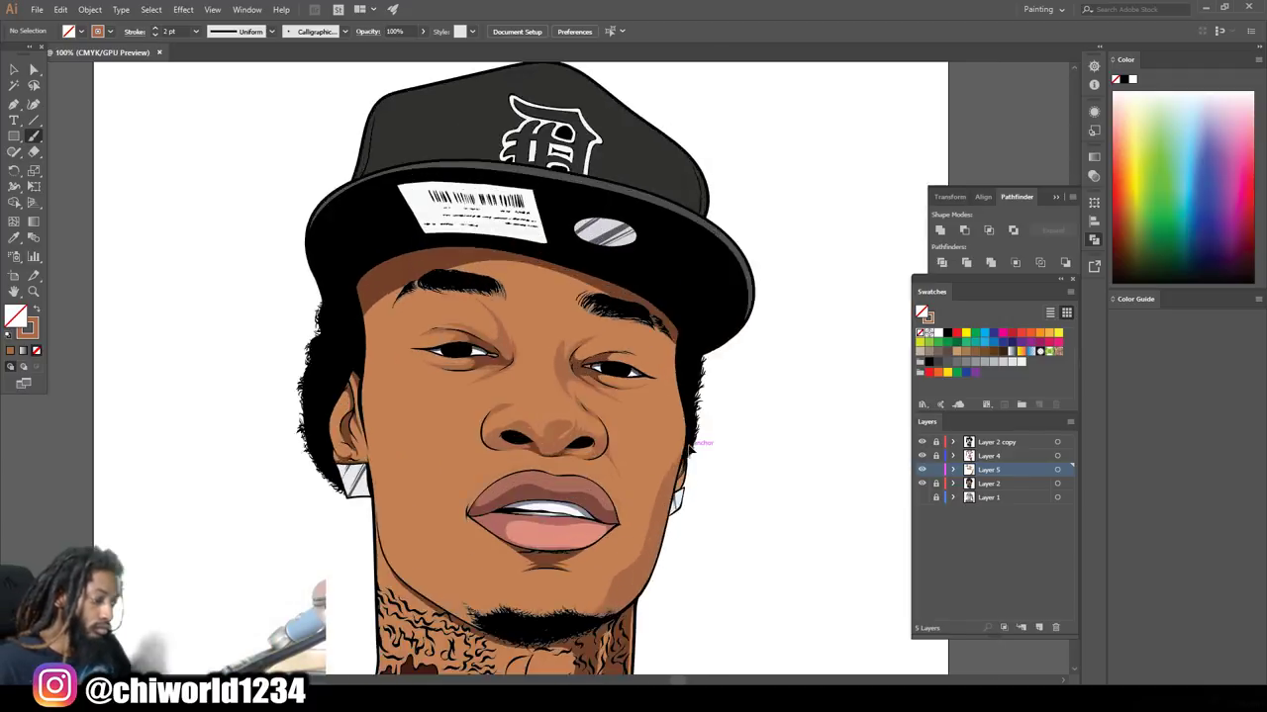
pyautogui.scroll(3, 691, 434)
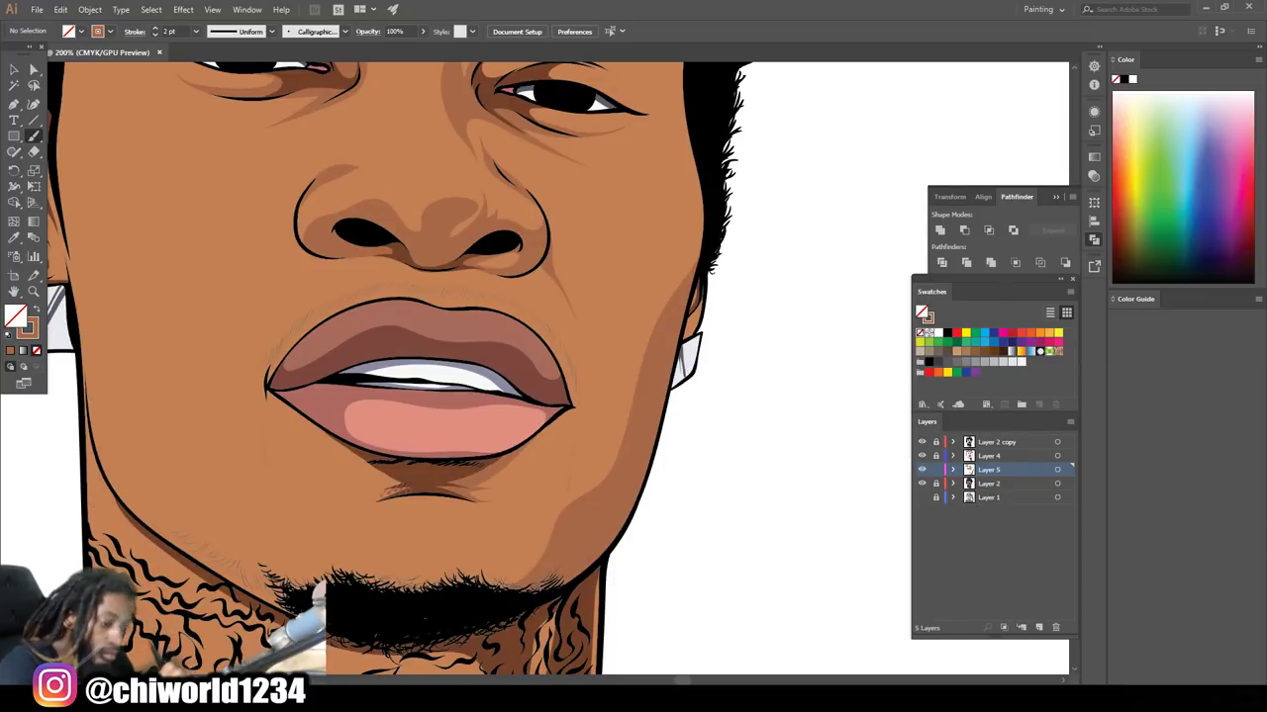
# Paint shadows below the lower lip and under the nose
pyautogui.moveTo(372, 479); pyautogui.dragTo(318, 427)
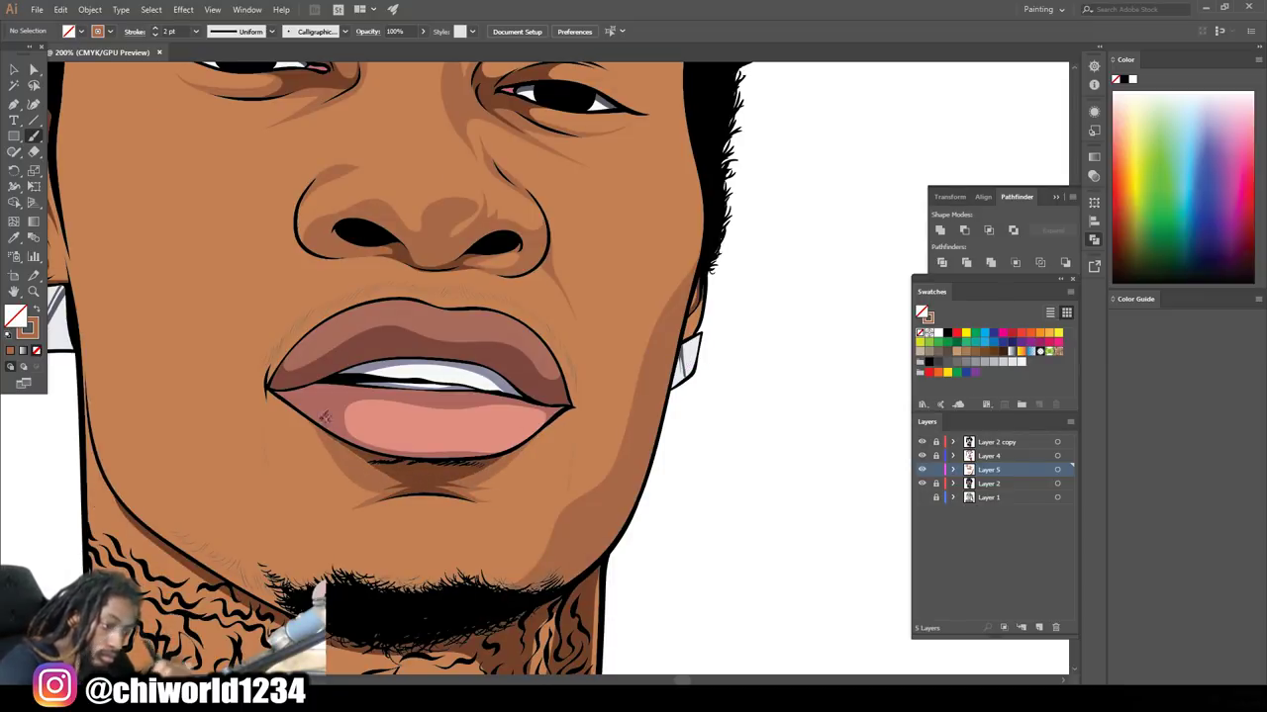
pyautogui.scroll(-3, 583, 435)
pyautogui.scroll(4, 583, 435)
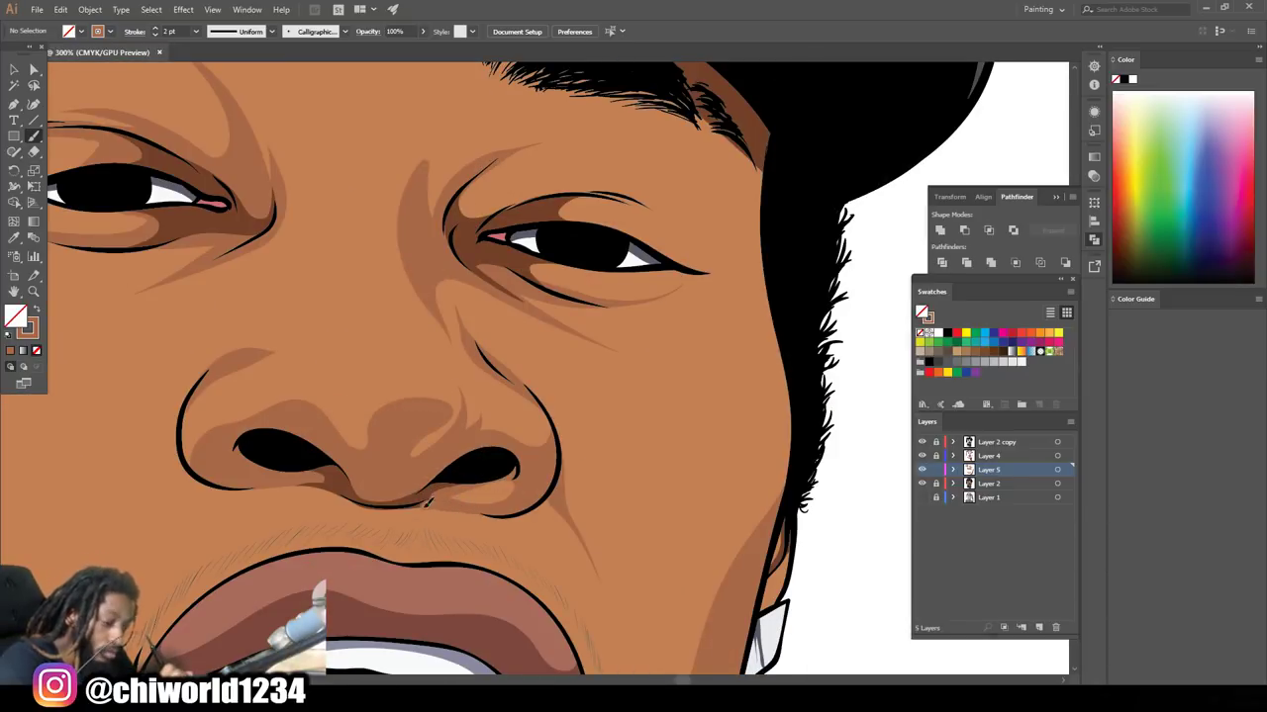
pyautogui.moveTo(337, 492); pyautogui.dragTo(390, 516)
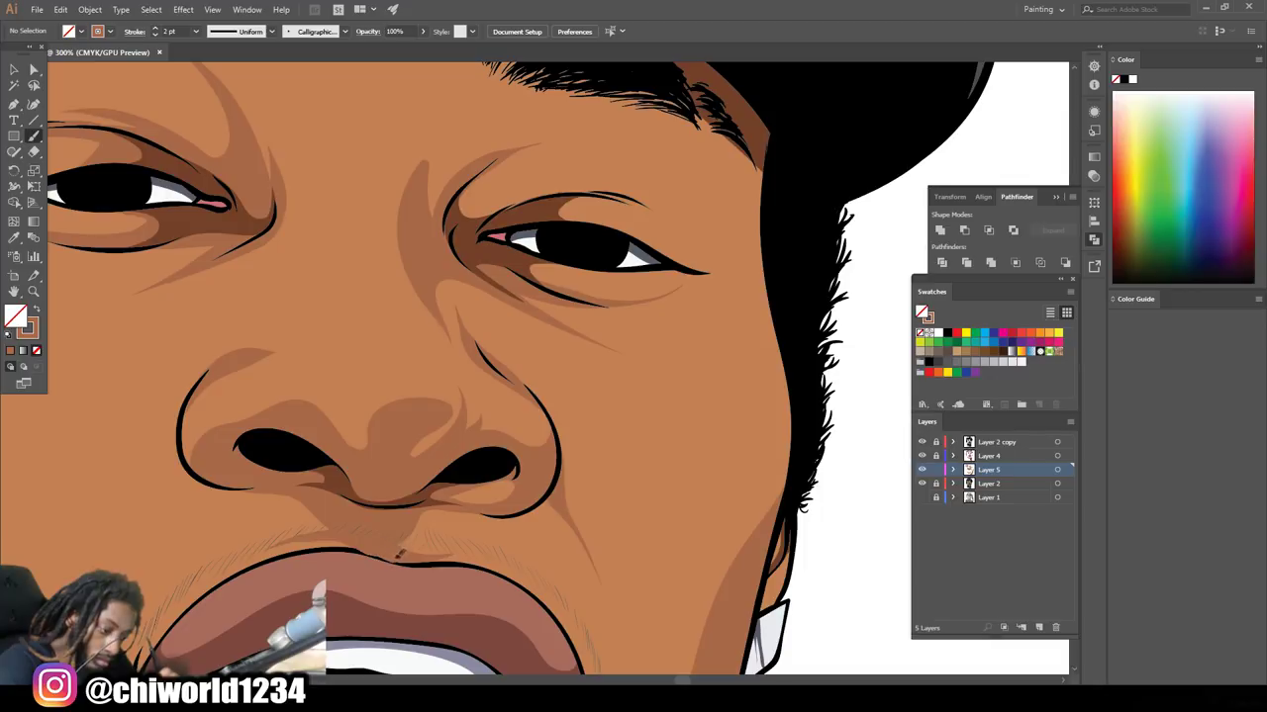
pyautogui.scroll(-2, 398, 554)
pyautogui.scroll(-1, 399, 554)
pyautogui.scroll(2, 547, 554)
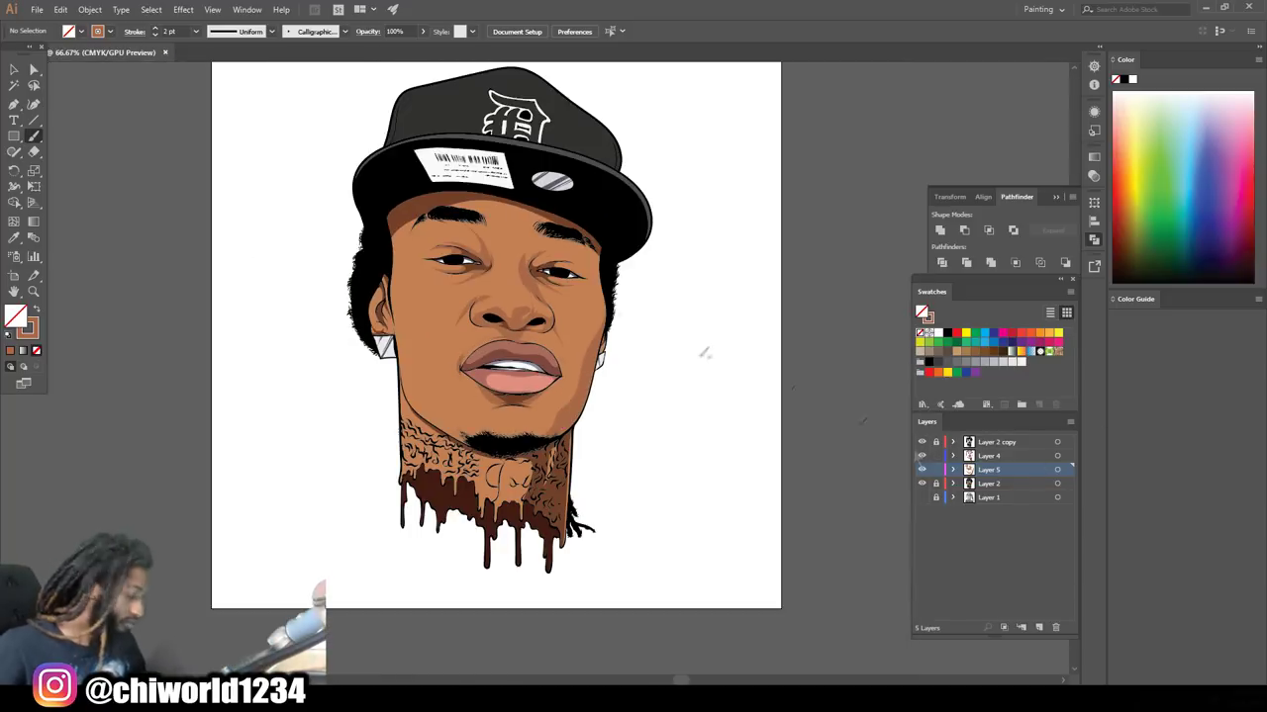
# Select all the Layer 5 shading strokes and open Recolor Artwork
pyautogui.press('v')
pyautogui.moveTo(297, 85); pyautogui.dragTo(659, 384)
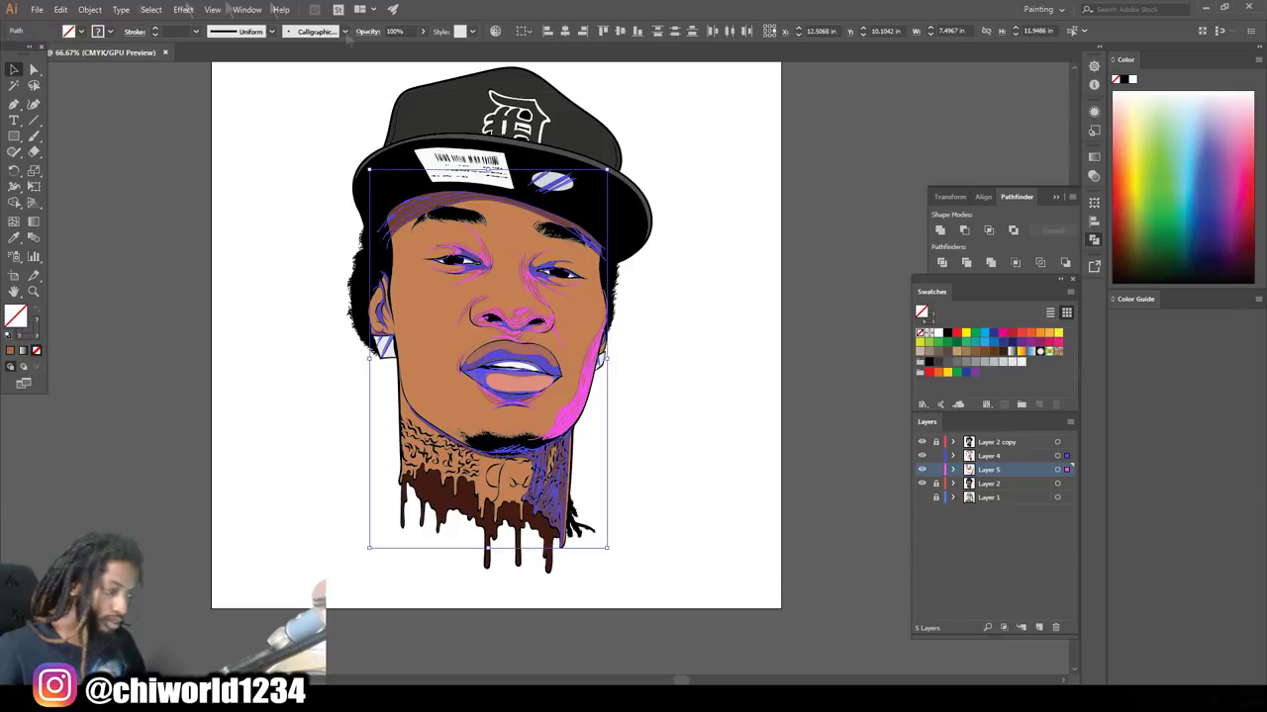
pyautogui.click(60, 9)
pyautogui.click(475, 294)
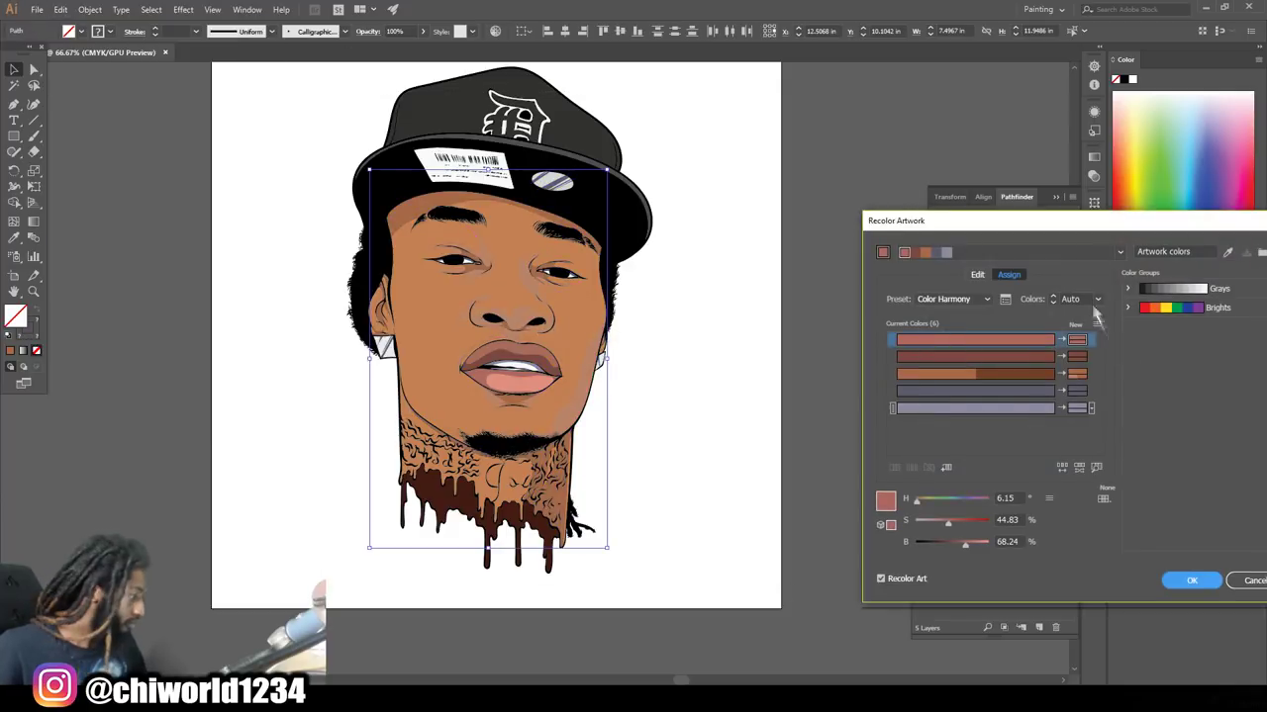
# Deepen the dark brown shading colour to a reddish tone and apply it
pyautogui.click(1076, 390)
pyautogui.moveTo(953, 523); pyautogui.dragTo(961, 525)
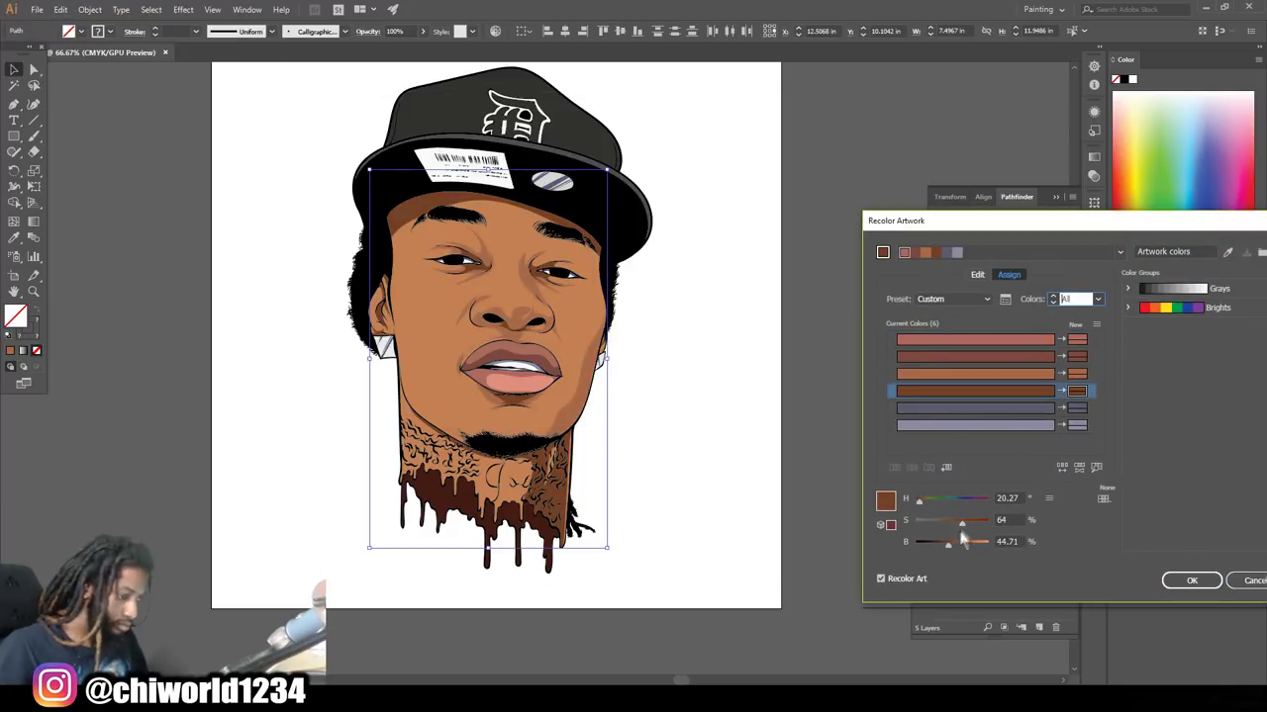
pyautogui.click(951, 543)
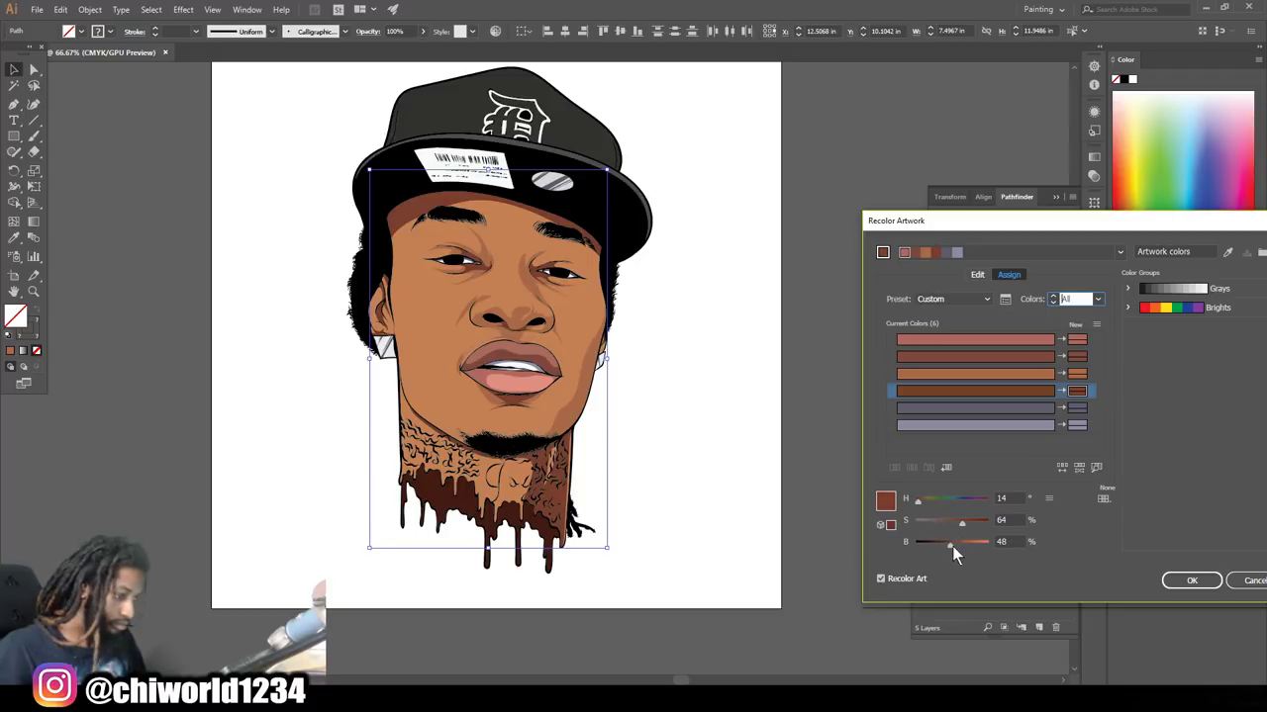
pyautogui.moveTo(951, 543); pyautogui.dragTo(944, 544)
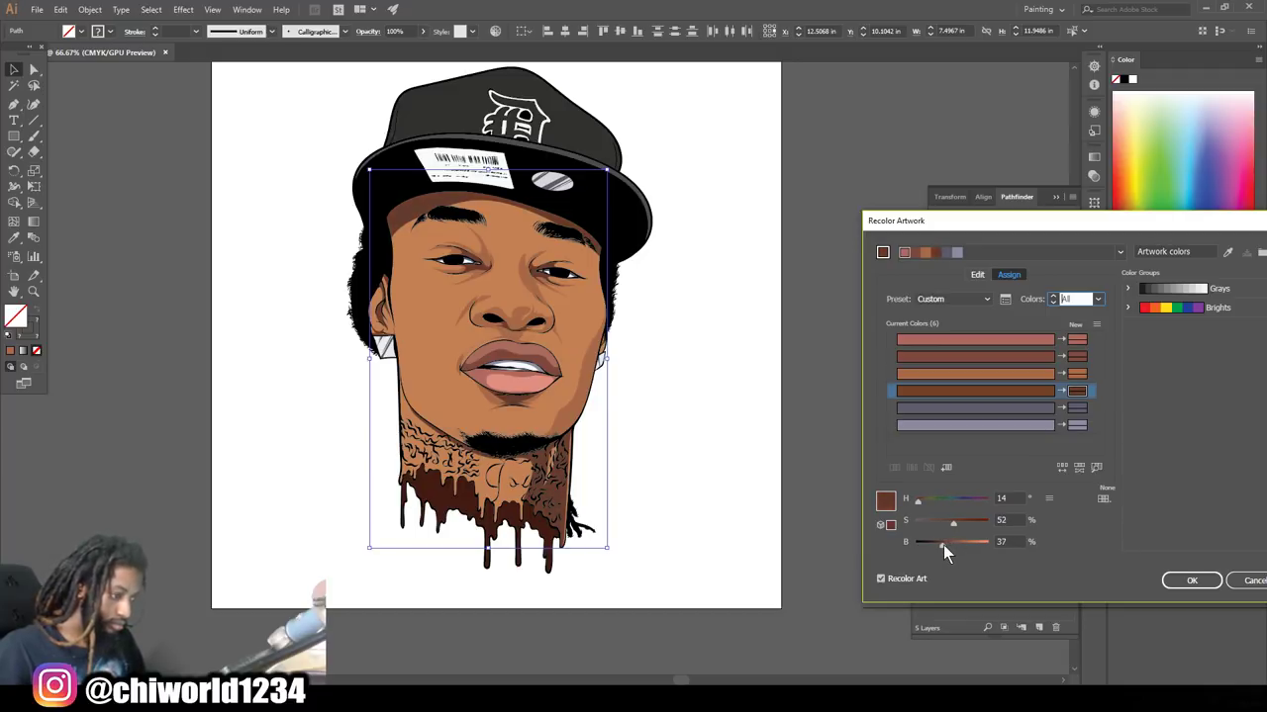
pyautogui.moveTo(958, 522); pyautogui.dragTo(938, 543)
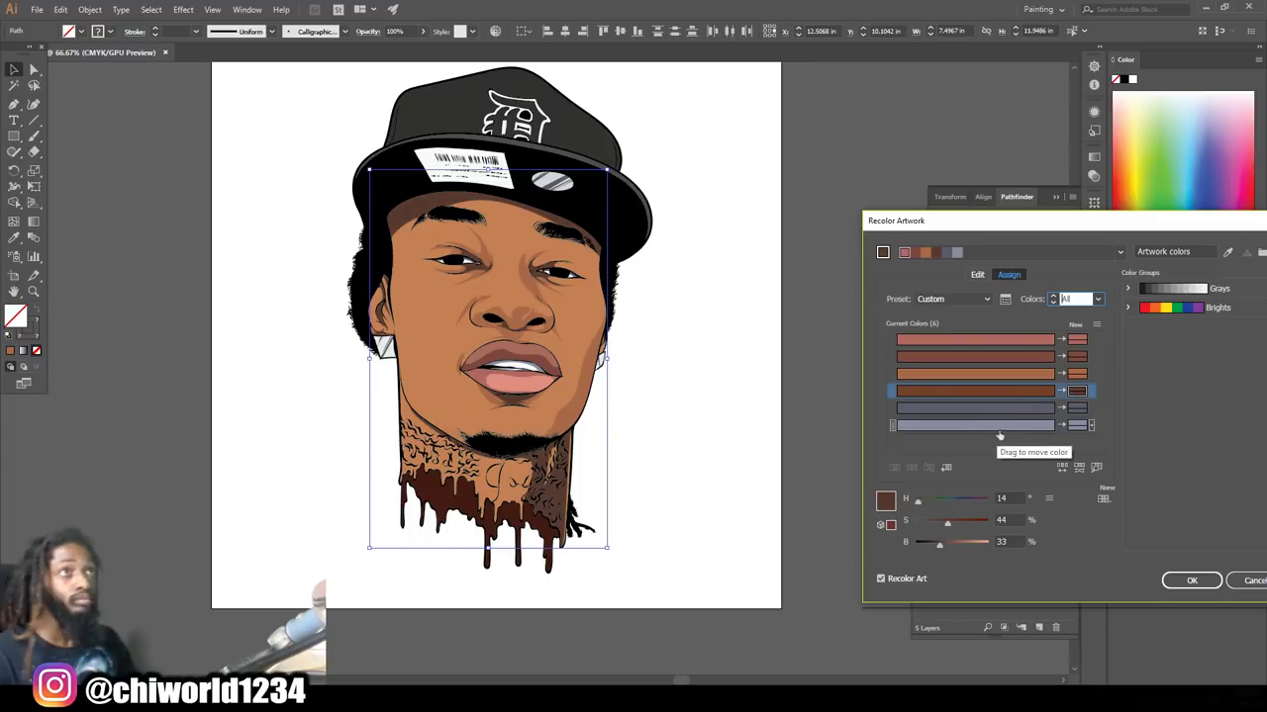
pyautogui.click(1191, 581)
pyautogui.scroll(-3, 857, 455)
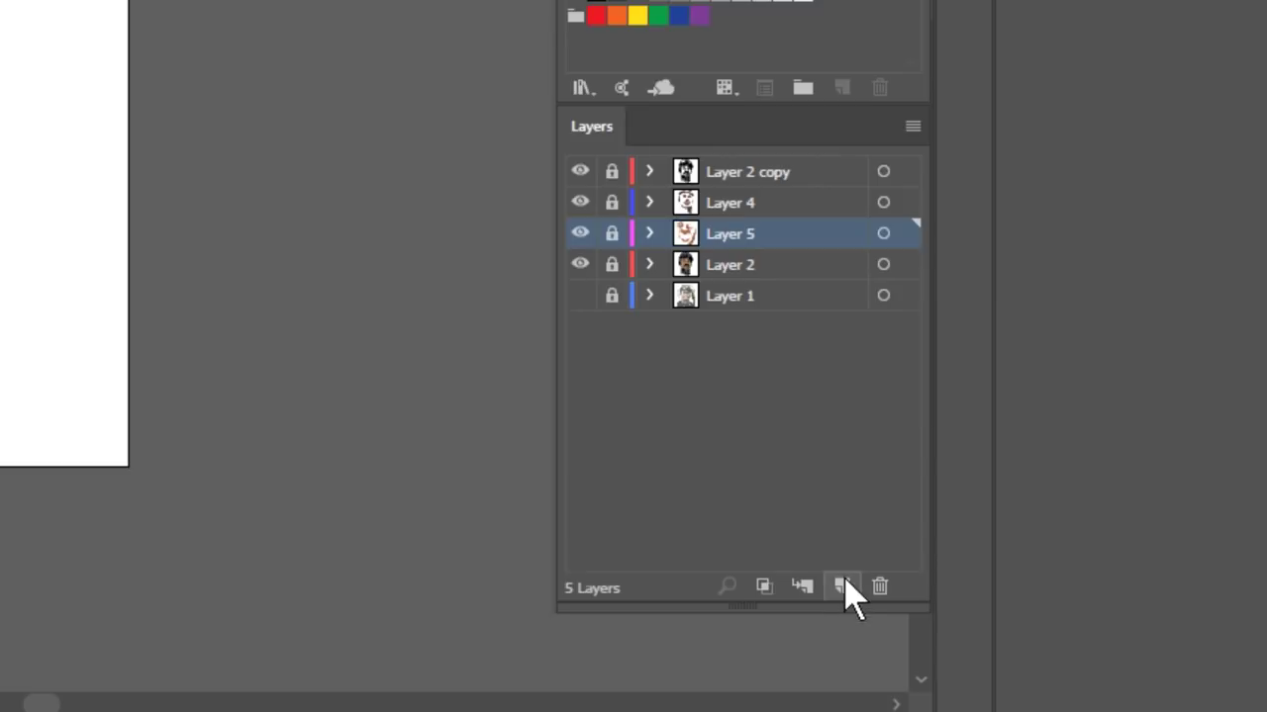
# Add Layer 6 at the top of the stack and set the stroke to #ffffff
pyautogui.click(1038, 628)
pyautogui.moveTo(778, 235); pyautogui.dragTo(781, 161)
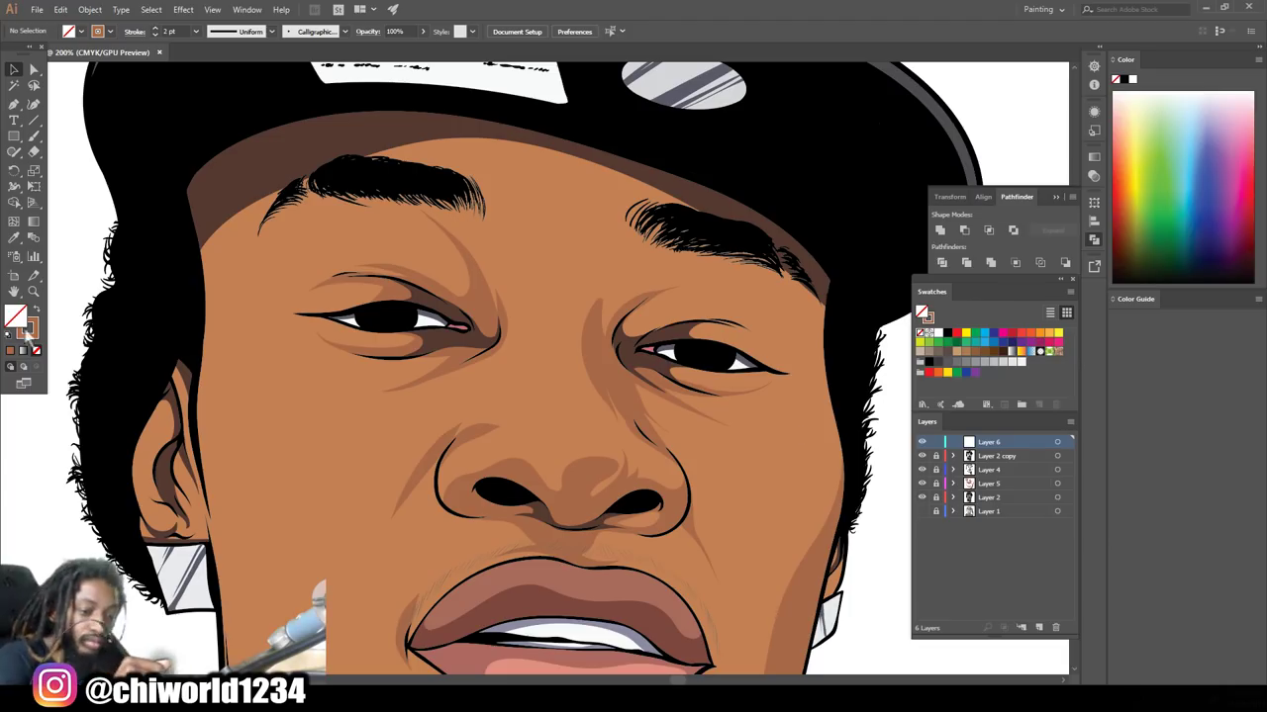
pyautogui.doubleClick(27, 327)
pyautogui.write('ffffff')
pyautogui.press('Return')
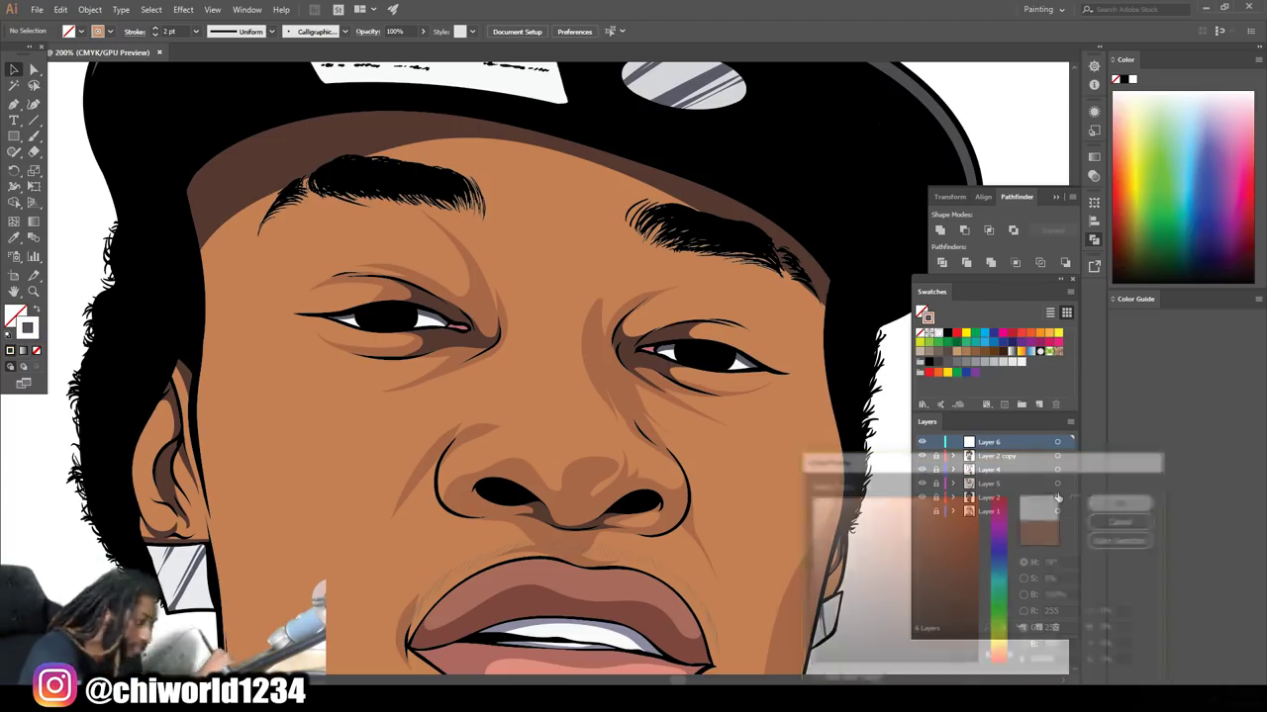
# Paint 1 pt white catchlights in the pupils, then add Layer 7 below Layer 5
pyautogui.click(34, 137)
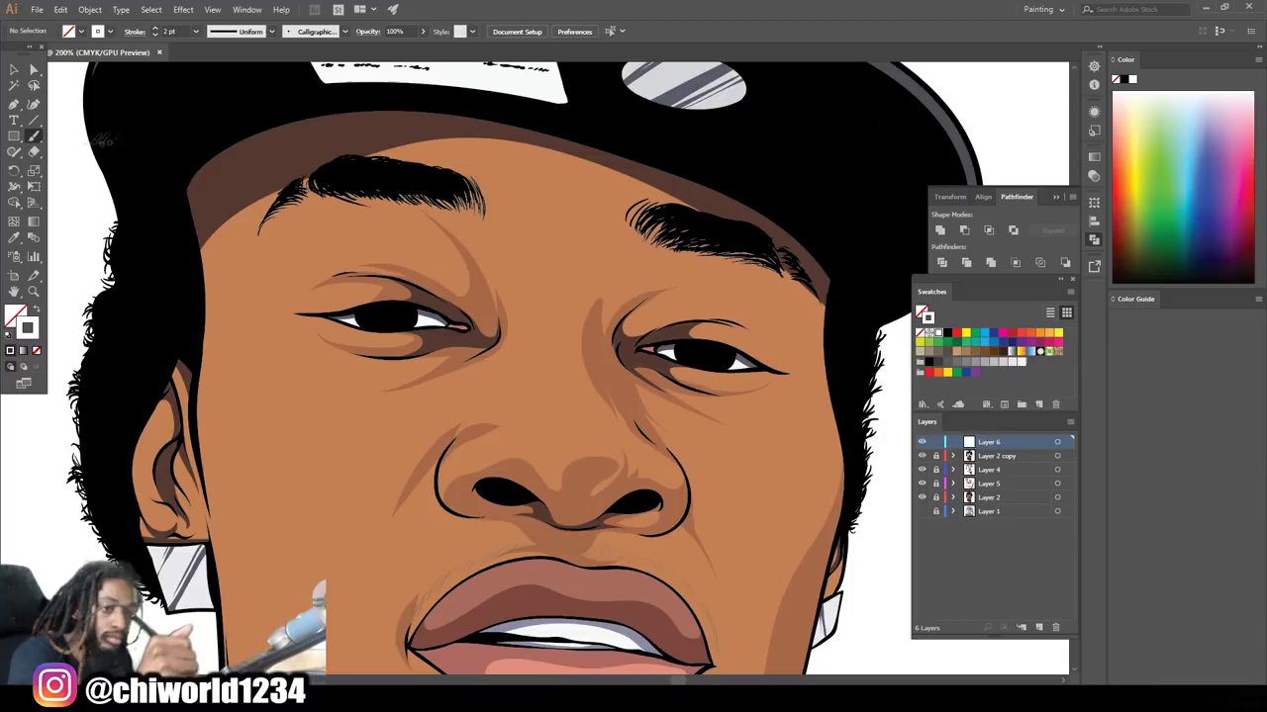
pyautogui.press('[')
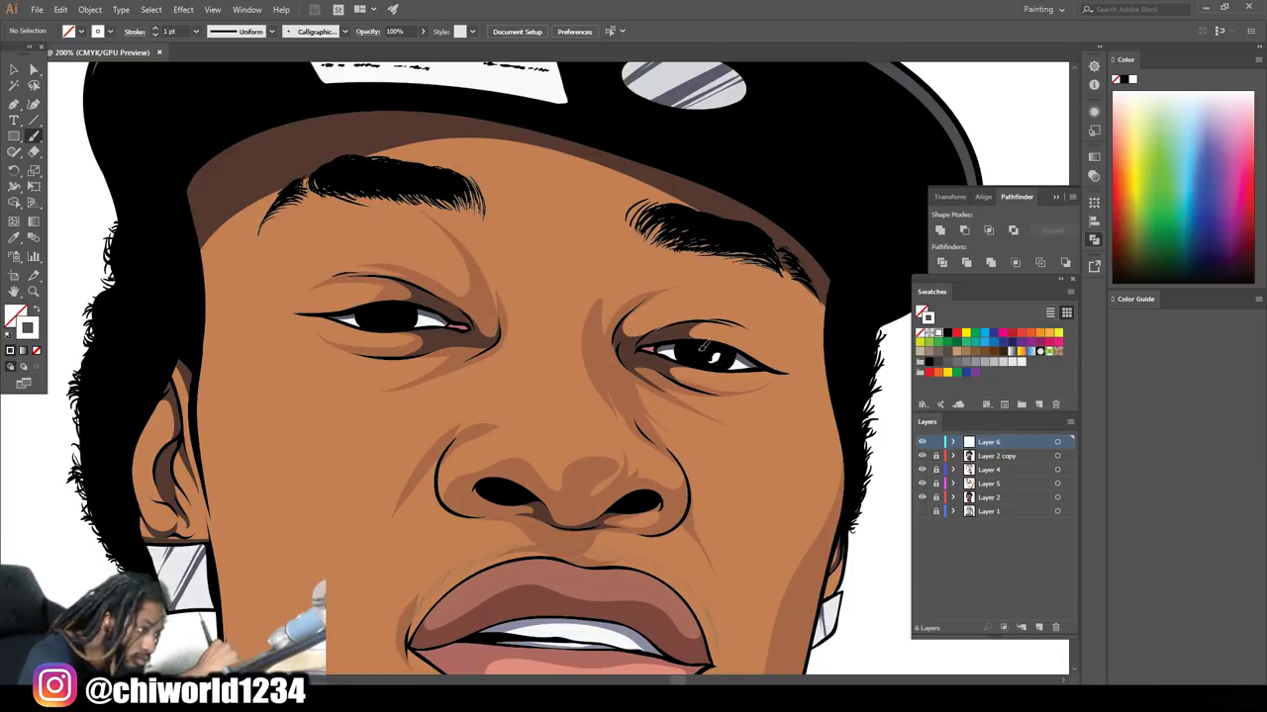
pyautogui.moveTo(701, 348); pyautogui.dragTo(707, 356)
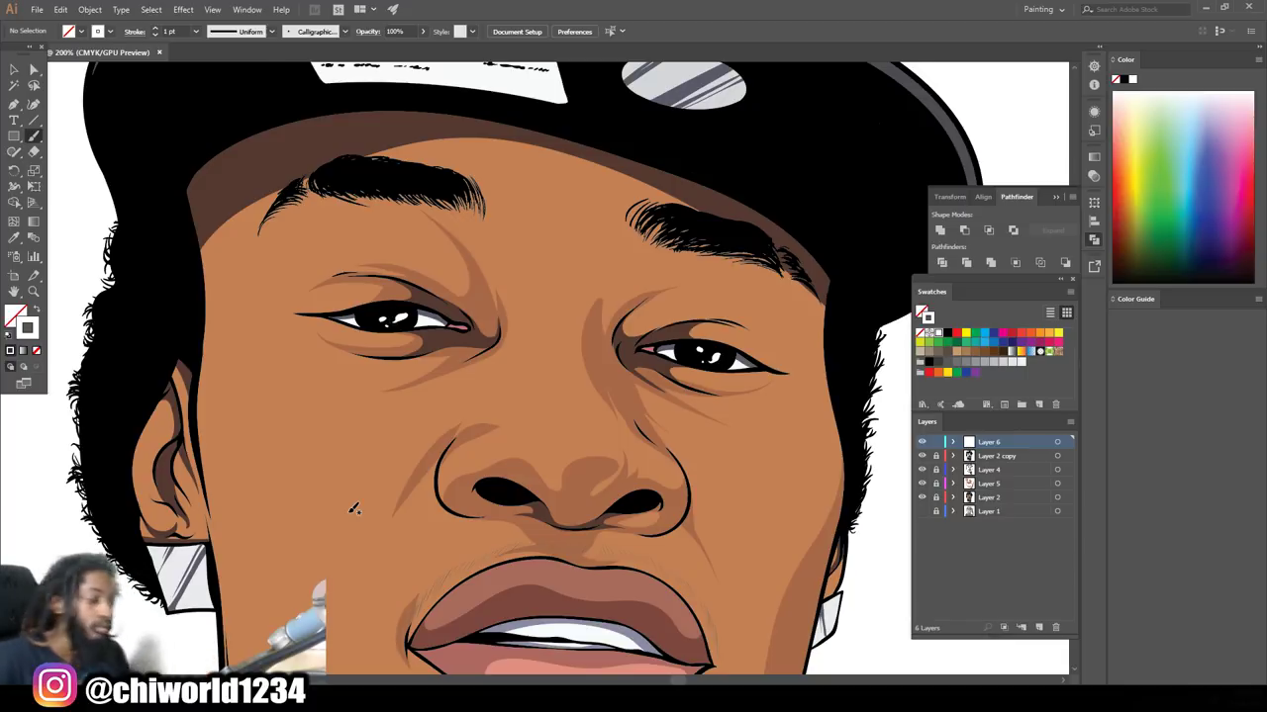
pyautogui.hotkey('ctrl', '-')
pyautogui.hotkey('ctrl', '-')
pyautogui.hotkey('ctrl', '-')
pyautogui.hotkey('ctrl', '=')
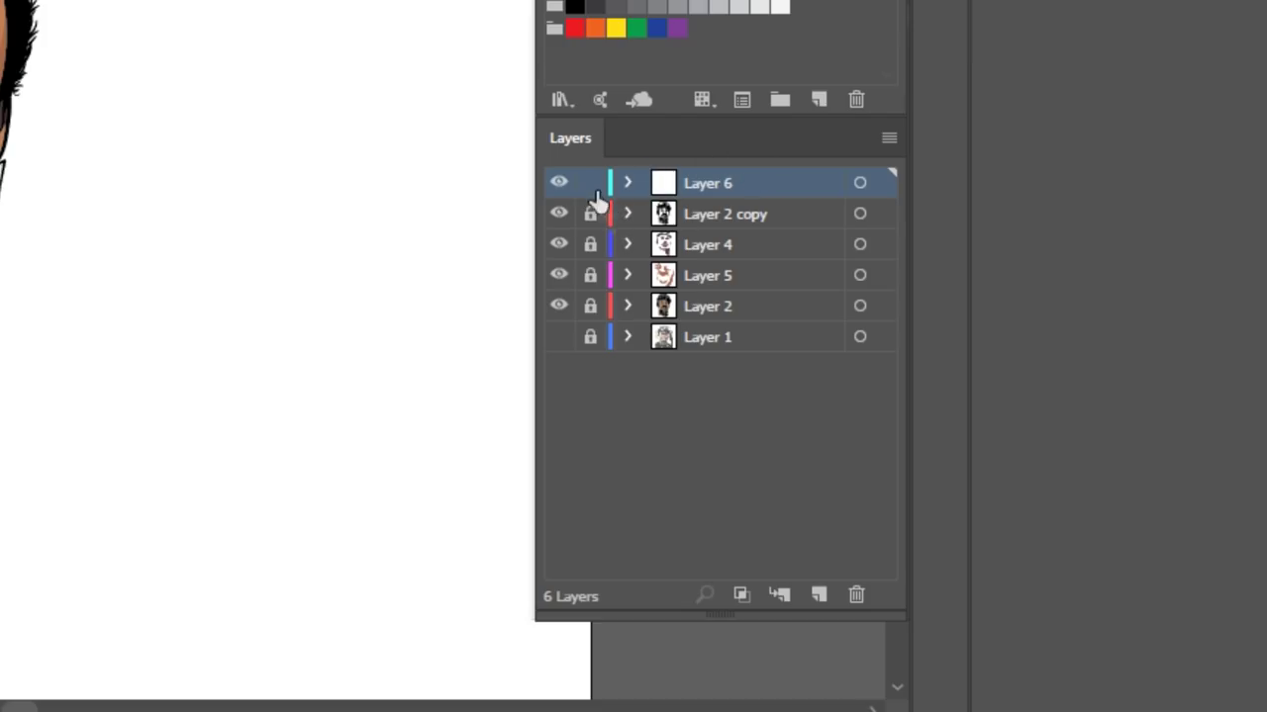
pyautogui.click(818, 594)
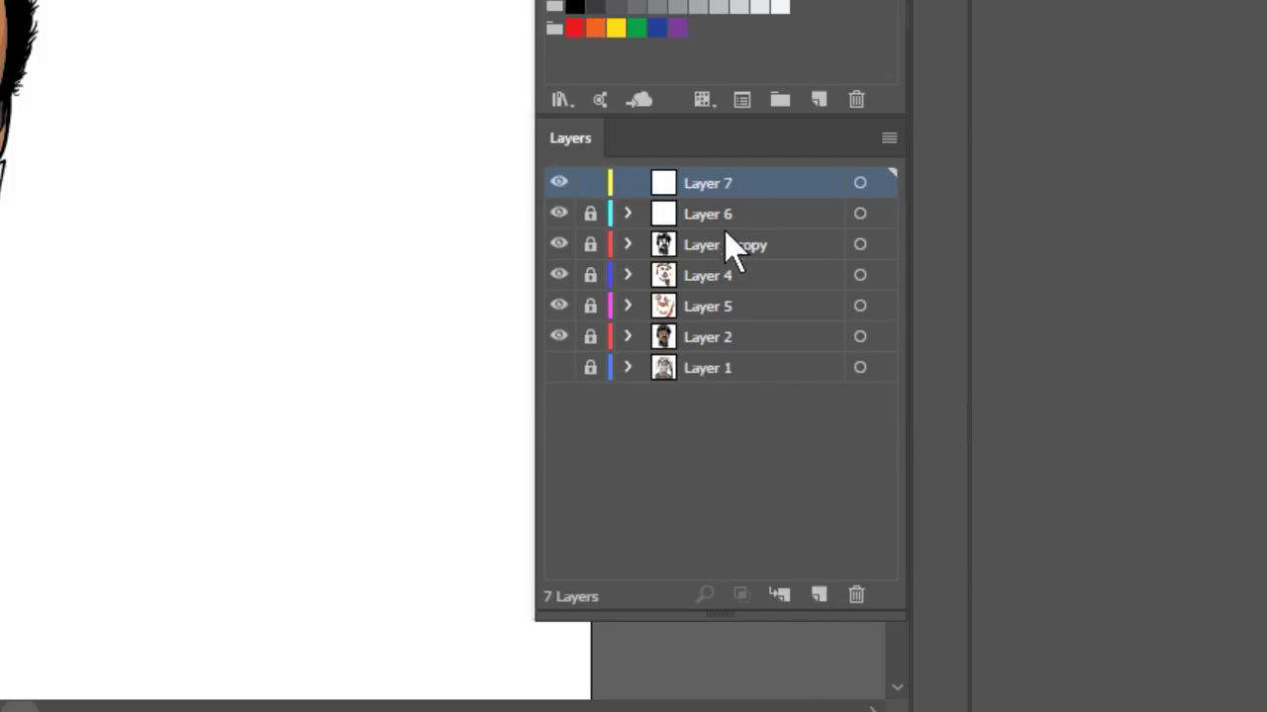
pyautogui.moveTo(741, 183); pyautogui.dragTo(727, 336)
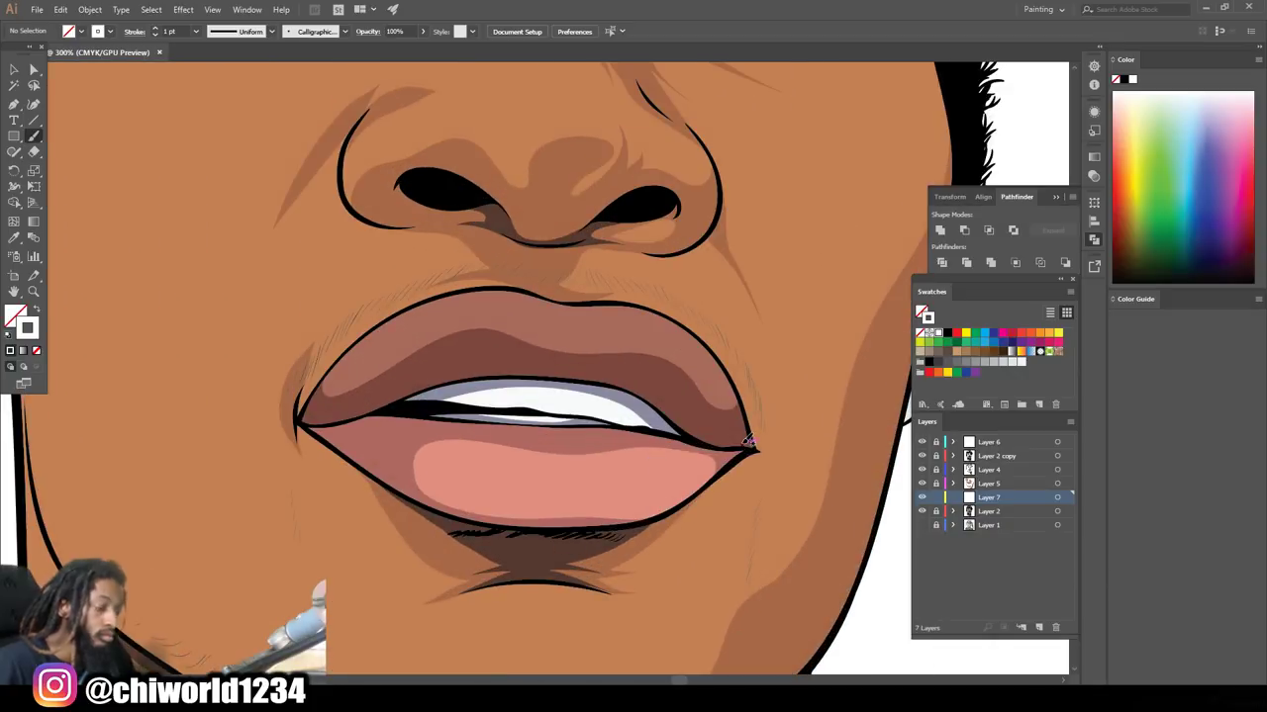
# Sample the brown lip colour and lighten it to a soft pink
pyautogui.press('i')
pyautogui.click(416, 337)
pyautogui.doubleClick(15, 315)
pyautogui.moveTo(882, 555); pyautogui.dragTo(864, 512)
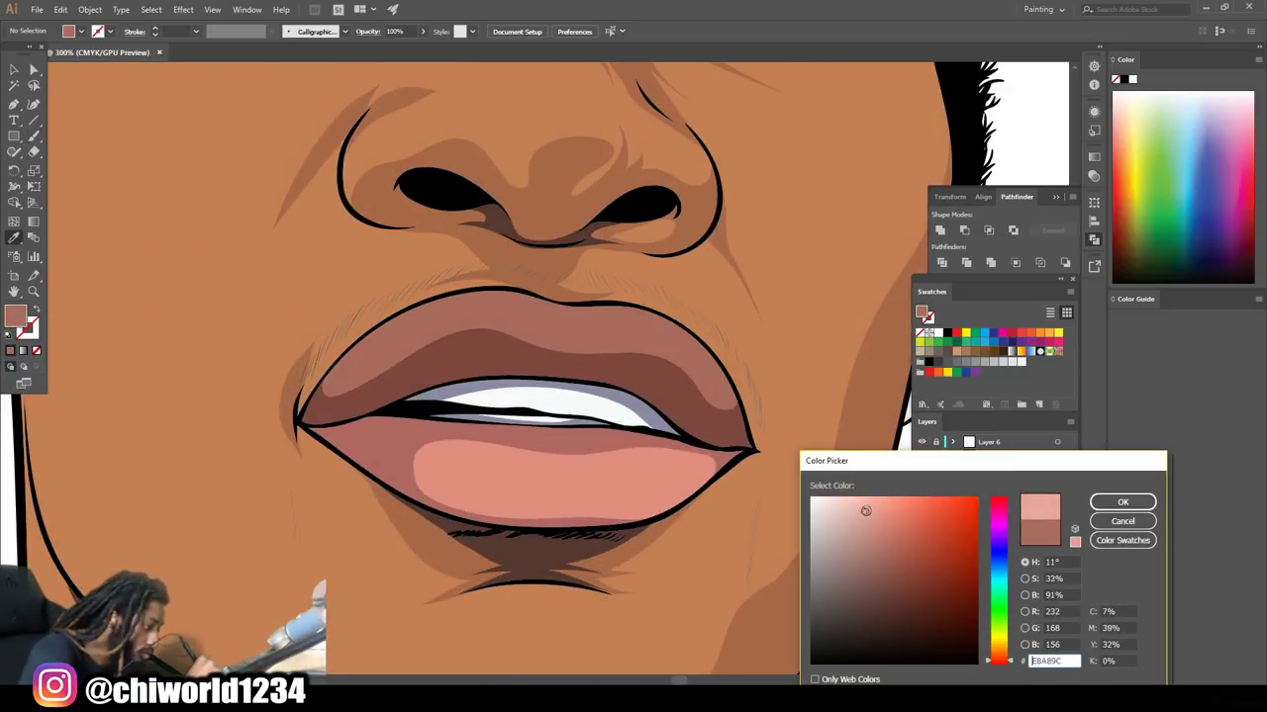
pyautogui.click(1123, 502)
# Paint pink stroke highlights along the upper and lower lips
pyautogui.press('b')
pyautogui.moveTo(374, 351); pyautogui.dragTo(488, 301)
pyautogui.hotkey('shift', 'x')
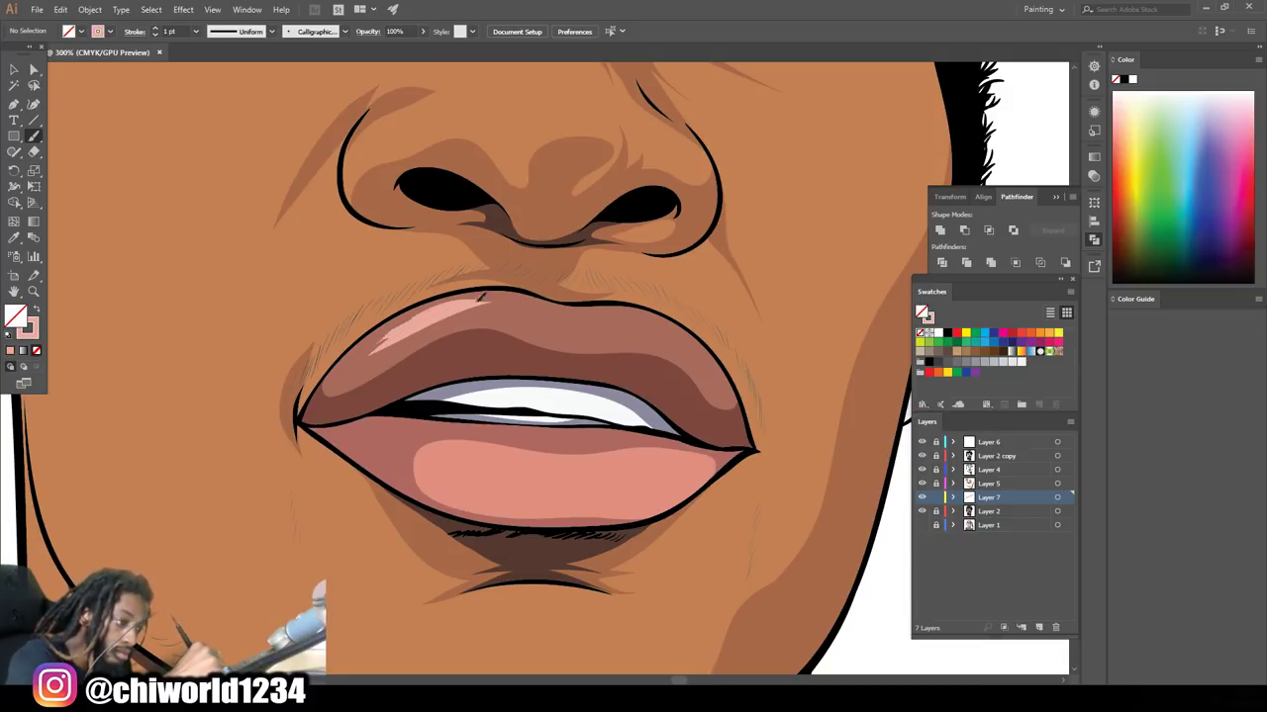
pyautogui.moveTo(629, 311); pyautogui.dragTo(654, 314)
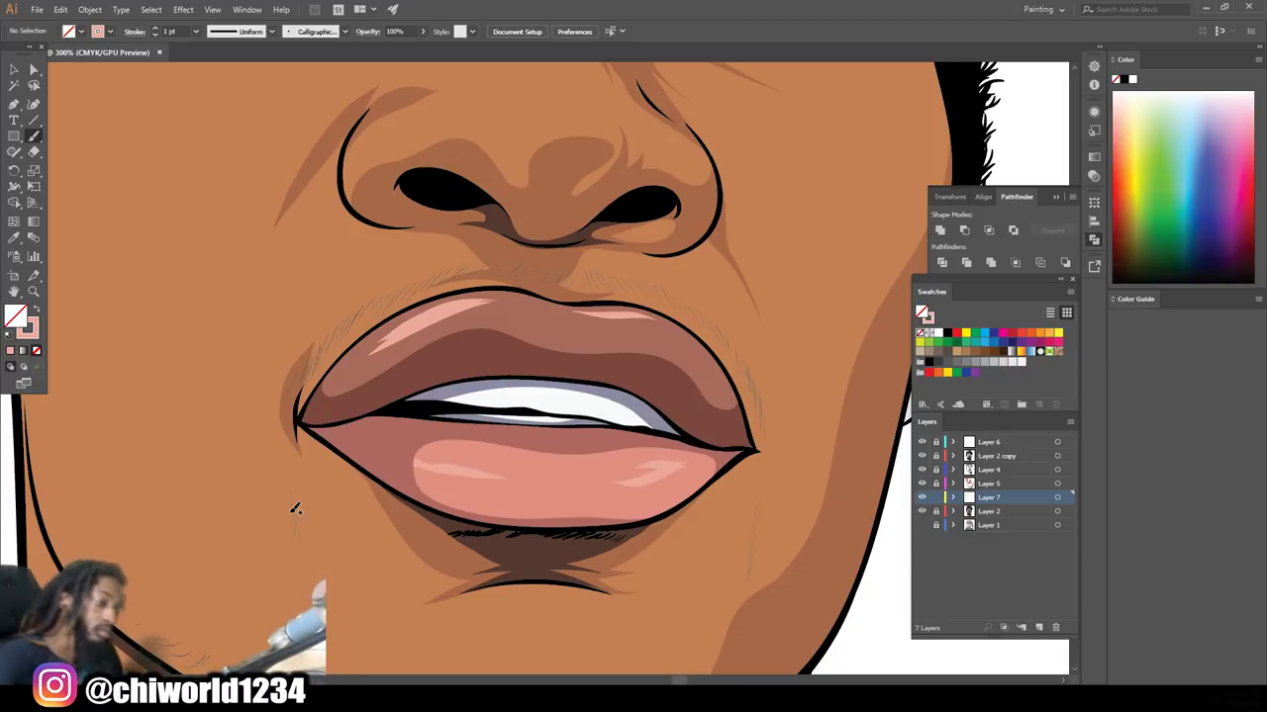
pyautogui.hotkey('ctrl', '-')
pyautogui.hotkey('ctrl', '-')
pyautogui.hotkey('ctrl', '+')
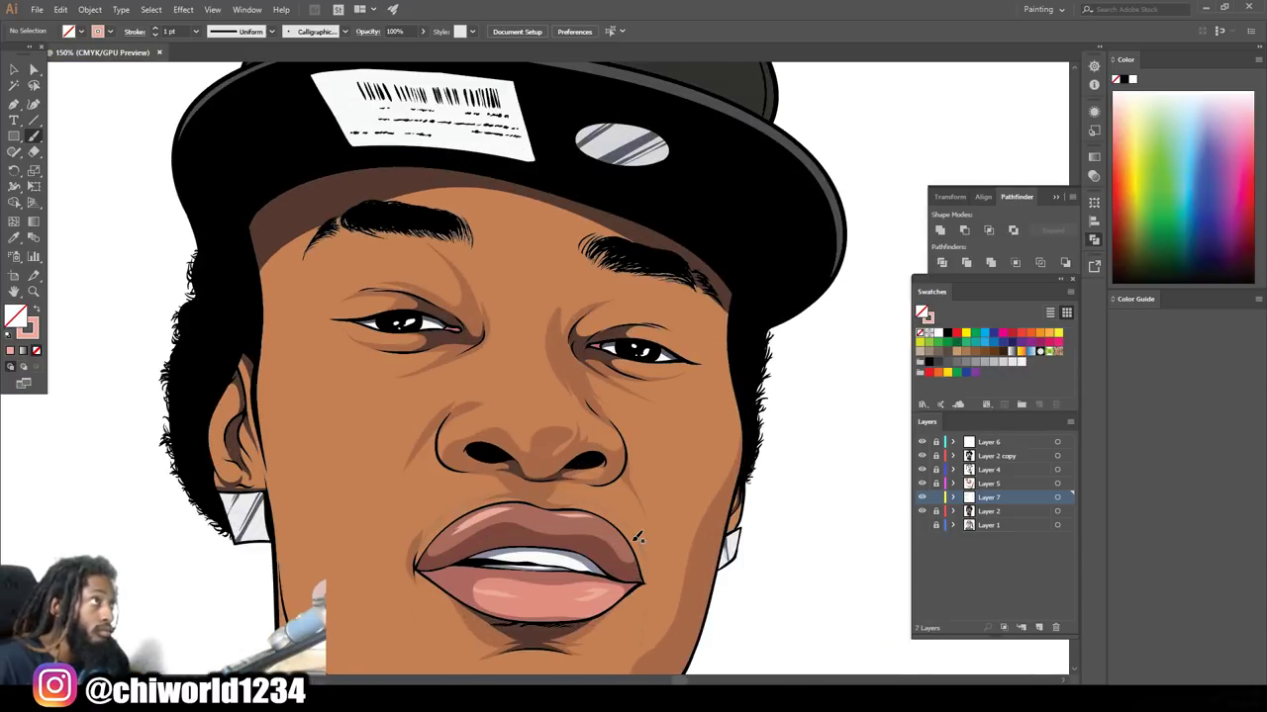
pyautogui.hotkey('ctrl', '-')
pyautogui.hotkey('ctrl', '+')
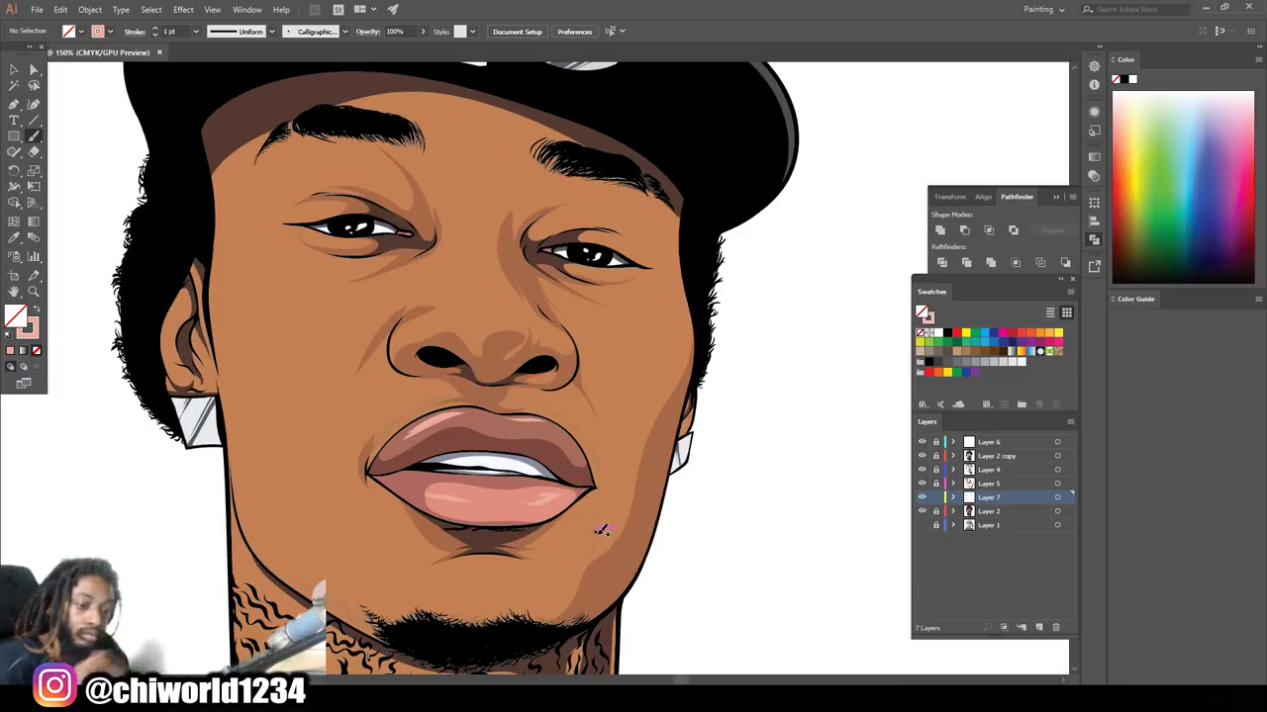
# Sample the skin and make a lighter tan tone the stroke colour
pyautogui.click(14, 237)
pyautogui.doubleClick(15, 314)
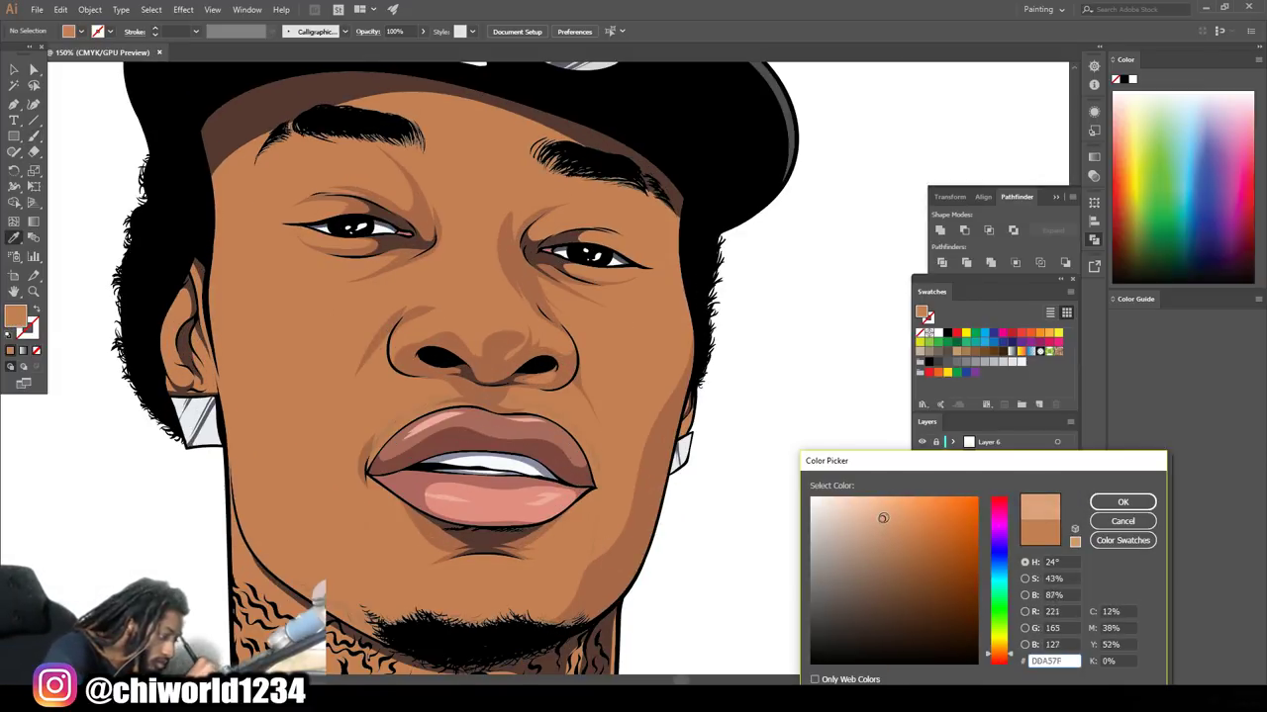
pyautogui.click(1122, 501)
pyautogui.press('b')
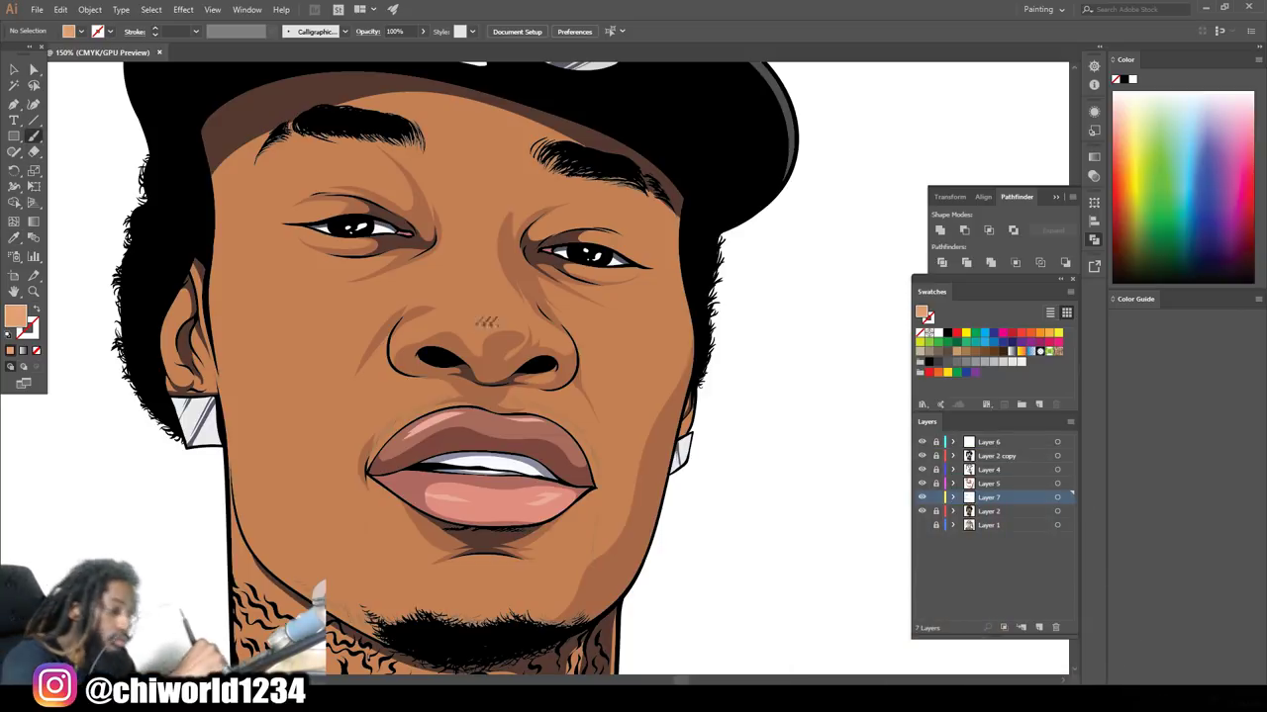
pyautogui.hotkey('shift', 'x')
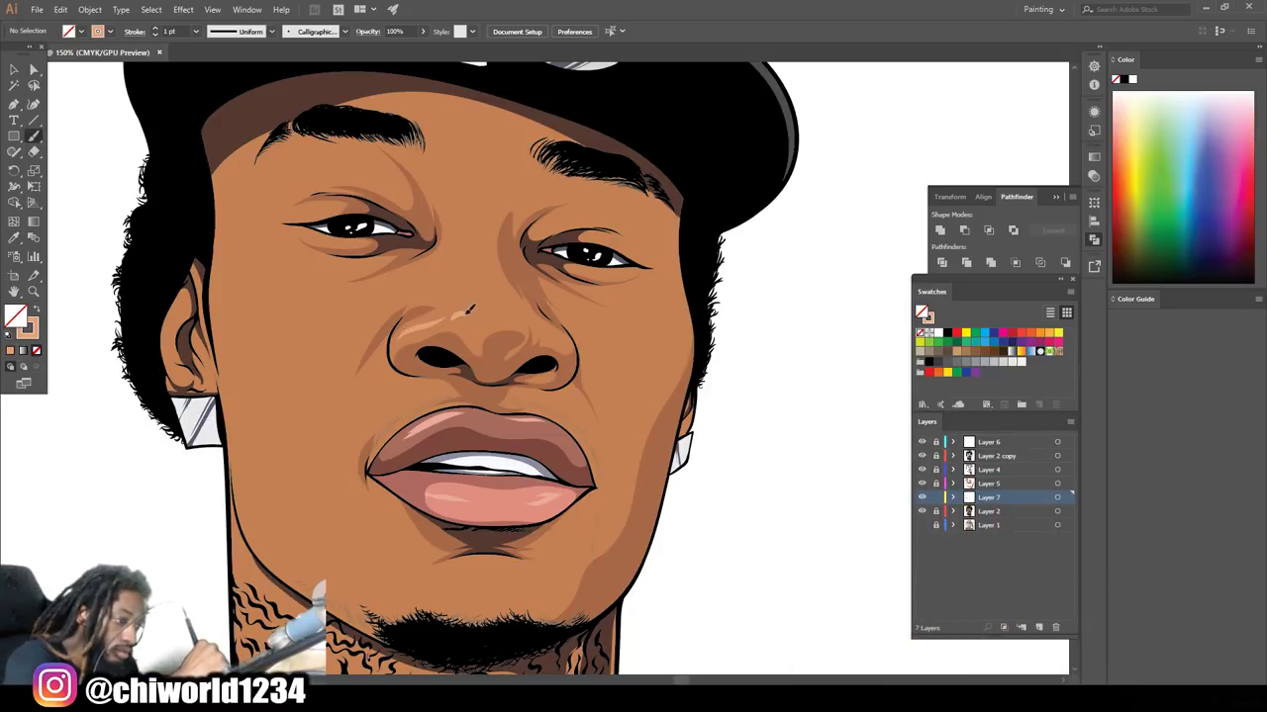
# Draw a 2 pt tan highlight curve across the chin below the lip
pyautogui.keyDown('alt'); pyautogui.scroll(-3, 485, 310); pyautogui.keyUp('alt')
pyautogui.keyDown('alt'); pyautogui.scroll(5, 416, 336); pyautogui.keyUp('alt')
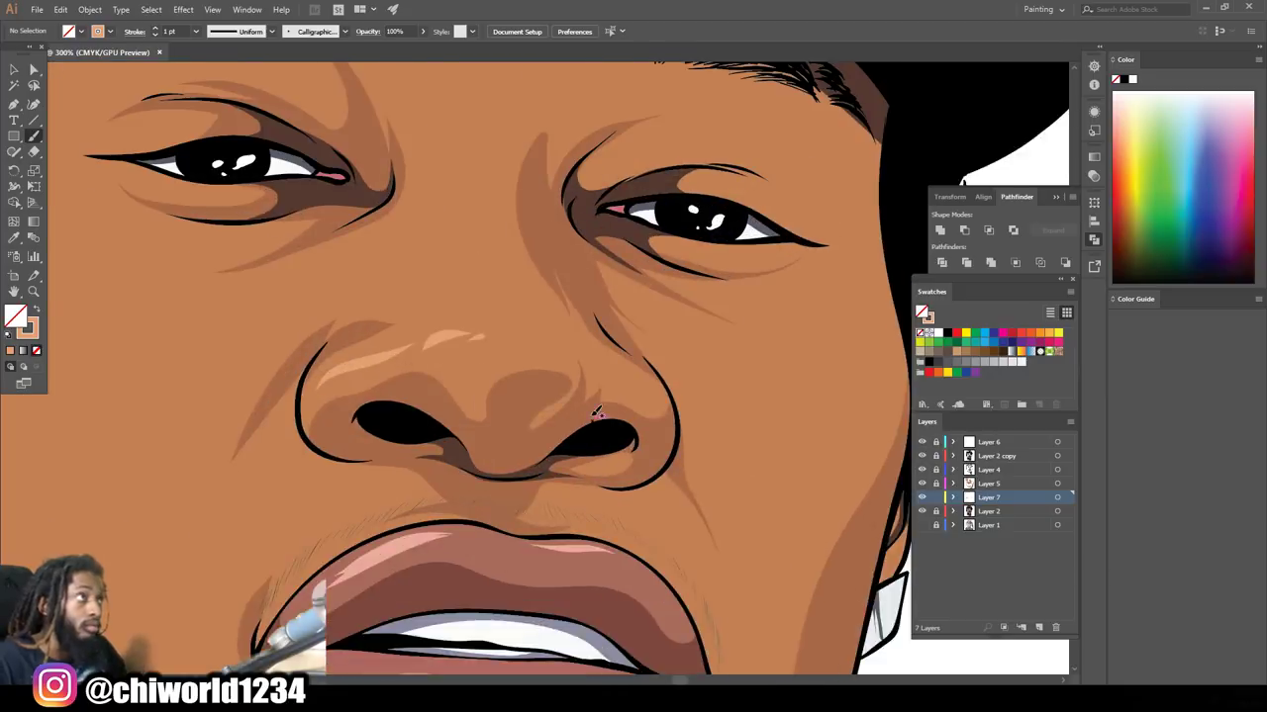
pyautogui.click(196, 30)
pyautogui.click(218, 100)
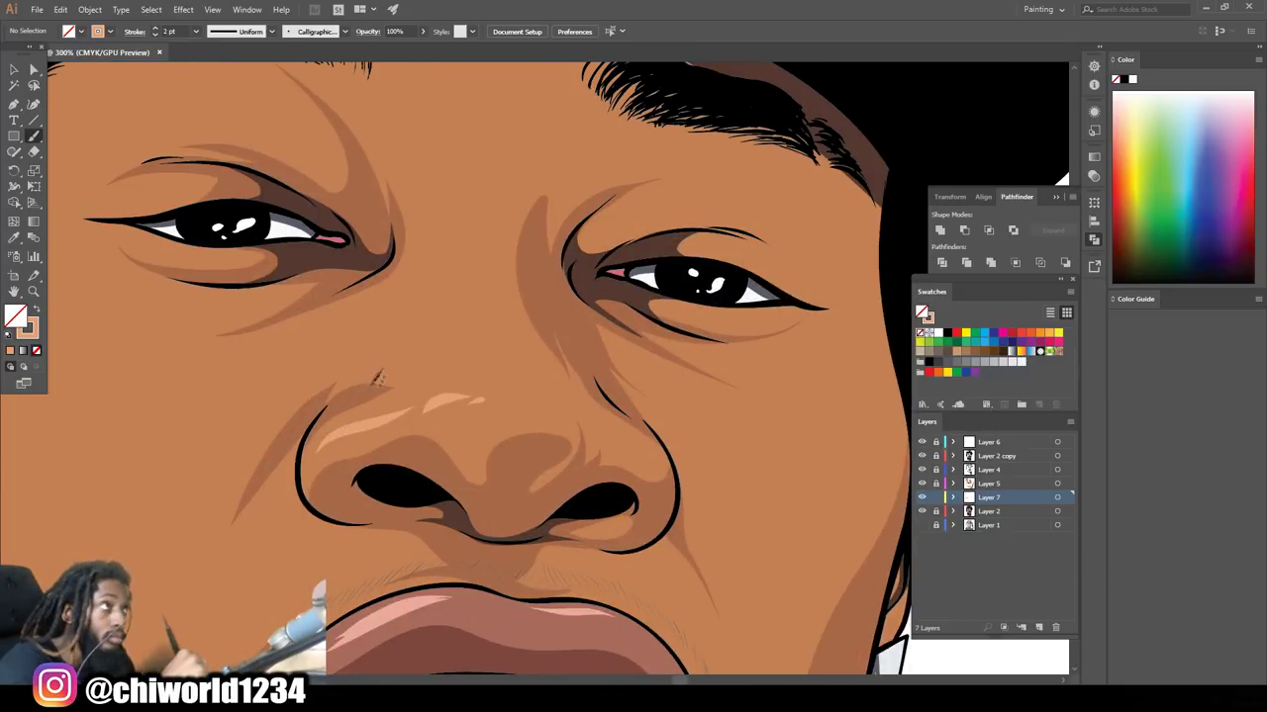
pyautogui.keyDown('alt'); pyautogui.scroll(-3, 642, 505); pyautogui.keyUp('alt')
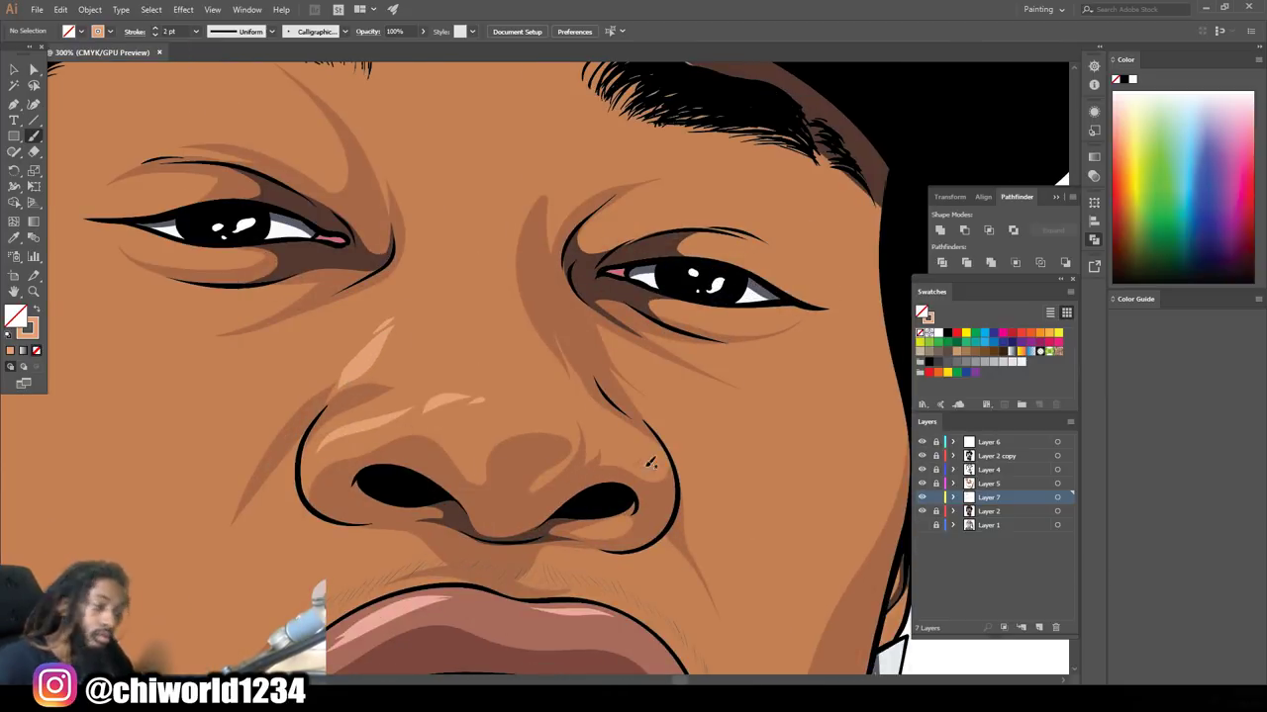
pyautogui.keyDown('alt'); pyautogui.scroll(3, 639, 491); pyautogui.keyUp('alt')
pyautogui.scroll(-2, 636, 483)
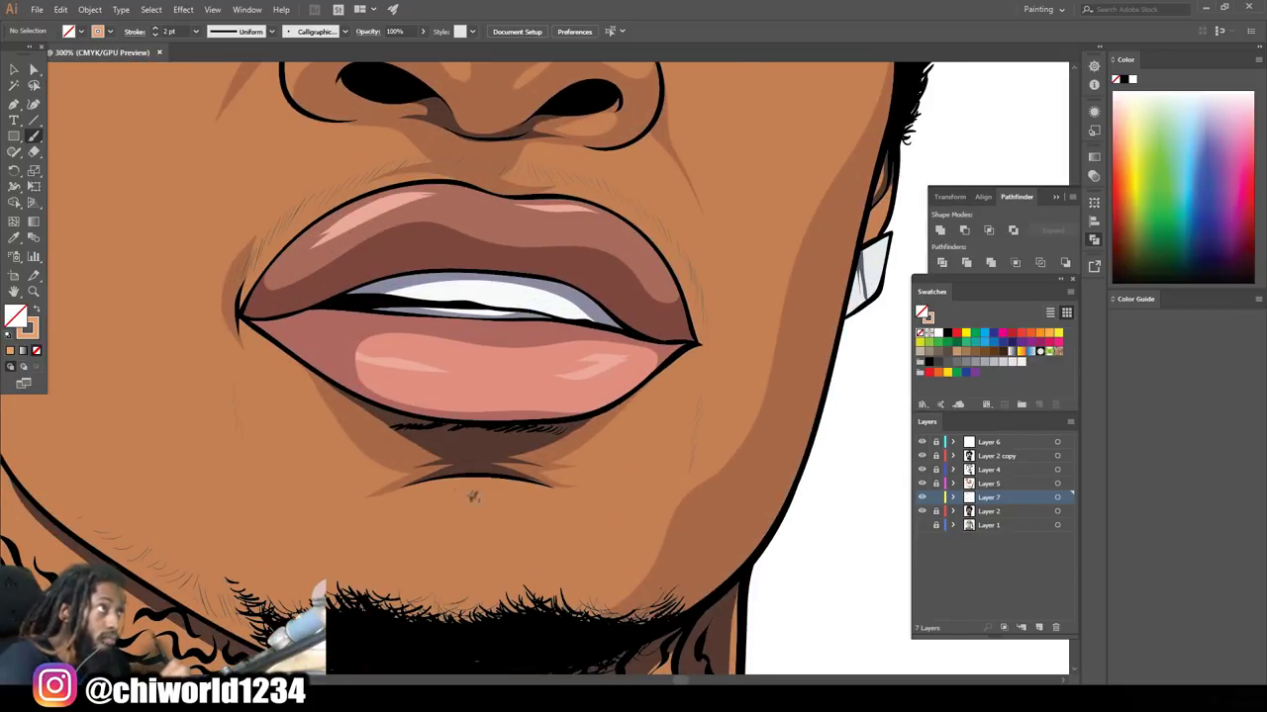
pyautogui.moveTo(620, 520); pyautogui.dragTo(421, 490)
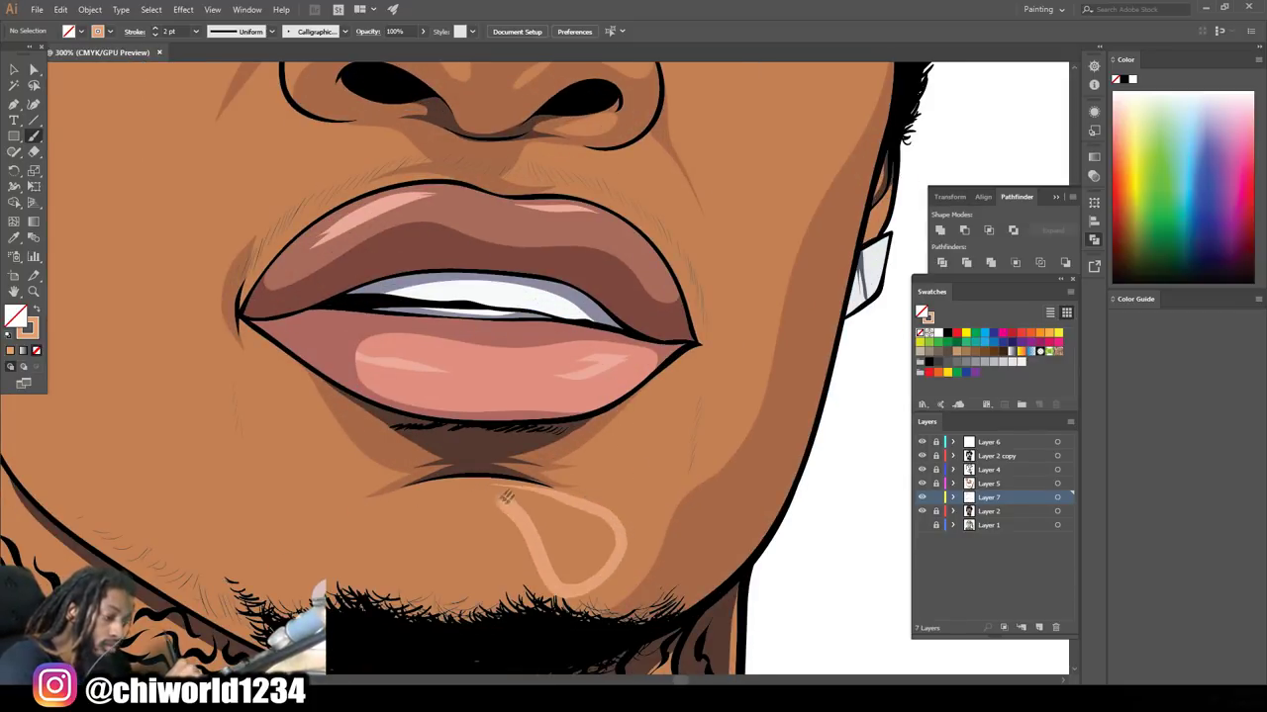
# Undo the trial stroke and paint a light skin-tone highlight shape on the chin
pyautogui.hotkey('ctrl', 'z')
pyautogui.moveTo(391, 637); pyautogui.dragTo(385, 533)
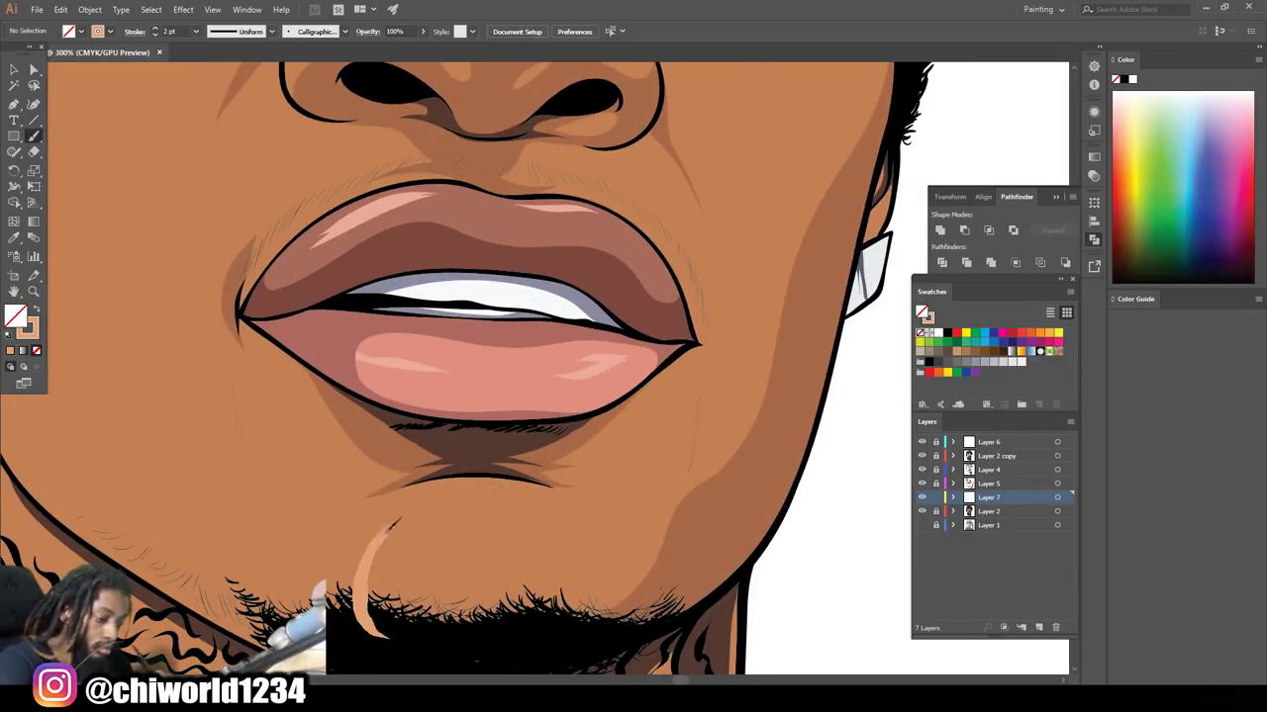
pyautogui.moveTo(274, 562)
pyautogui.mouseDown()
pyautogui.moveTo(341, 594)
pyautogui.moveTo(398, 503)
pyautogui.moveTo(297, 564)
pyautogui.moveTo(336, 598)
pyautogui.mouseUp()
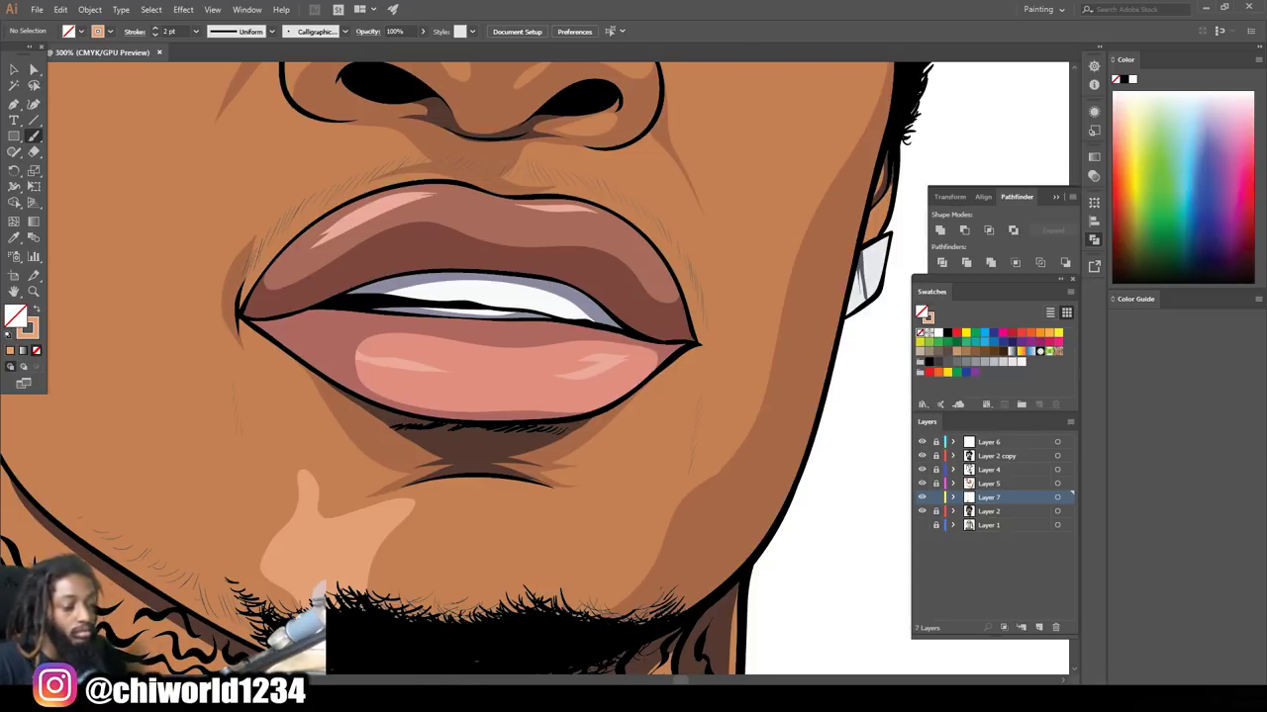
pyautogui.hotkey('ctrl', '-')
pyautogui.hotkey('ctrl', '-')
pyautogui.scroll(3, 432, 611)
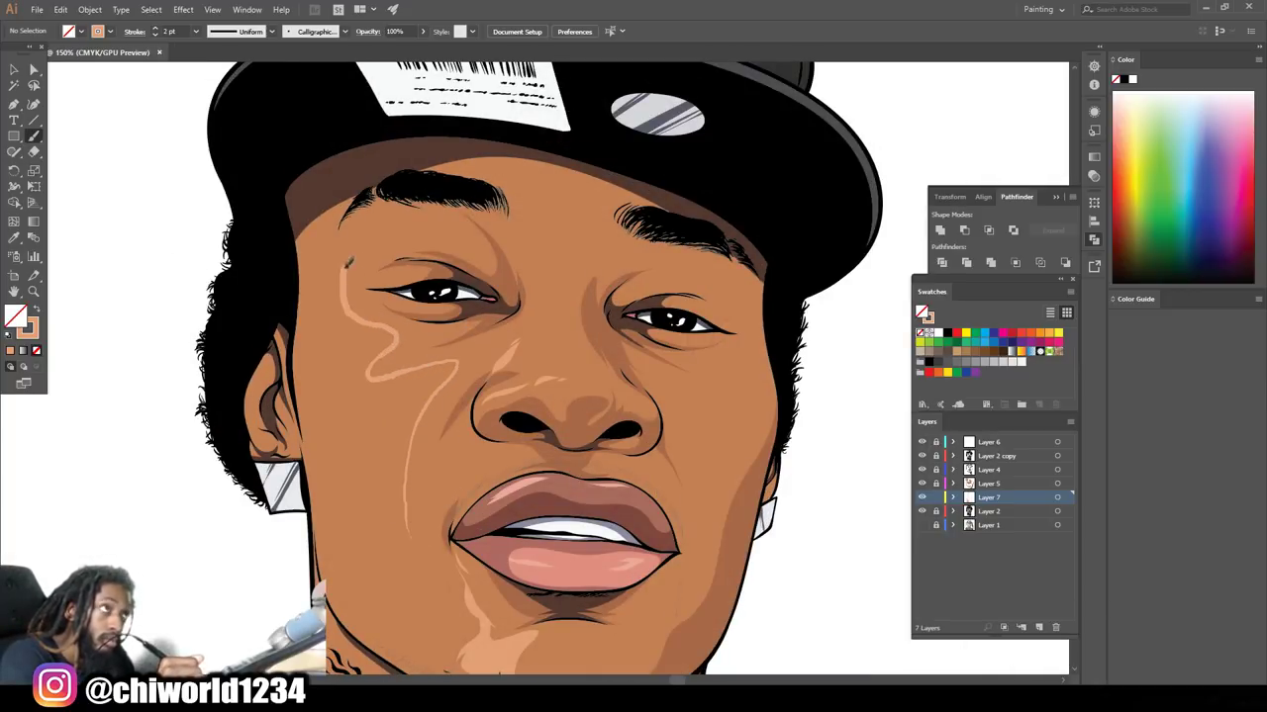
# Paint light tan highlight strokes along the left hairline, temple and cheek
pyautogui.moveTo(406, 181); pyautogui.dragTo(296, 263)
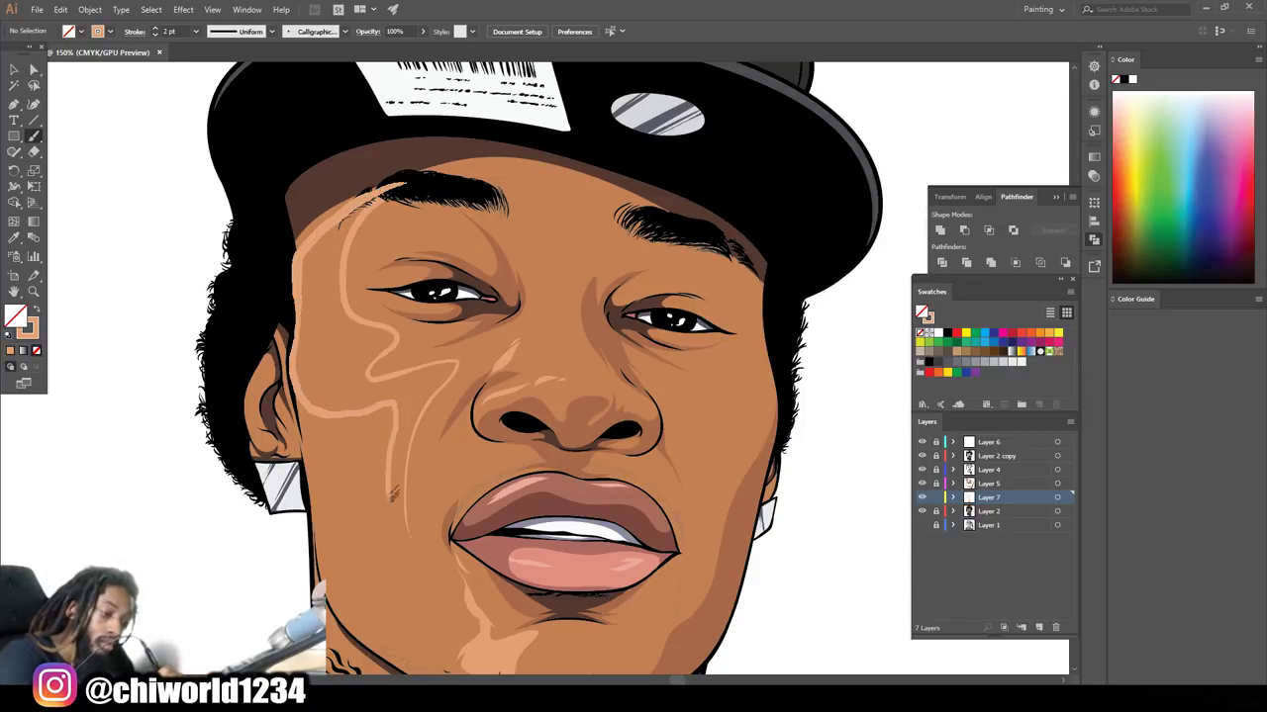
pyautogui.keyDown('alt'); pyautogui.scroll(1, 396, 213); pyautogui.keyUp('alt')
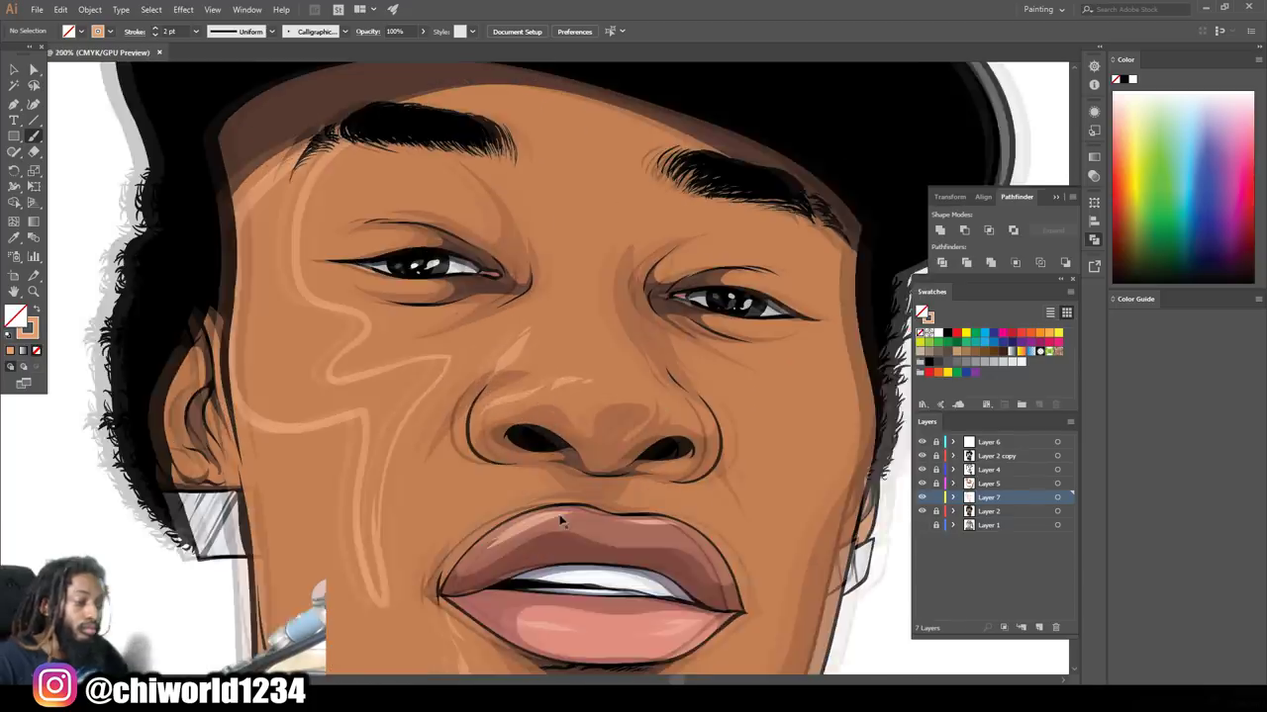
pyautogui.moveTo(415, 641); pyautogui.dragTo(412, 514)
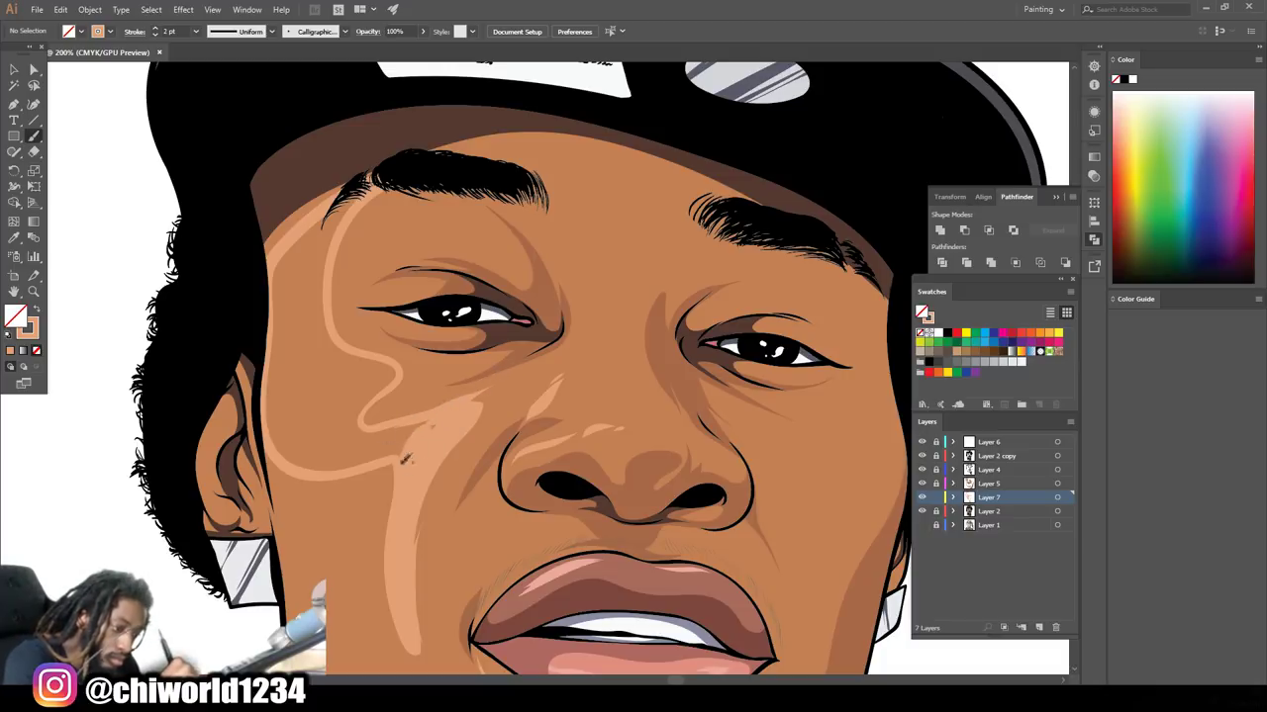
pyautogui.moveTo(419, 439); pyautogui.dragTo(348, 447)
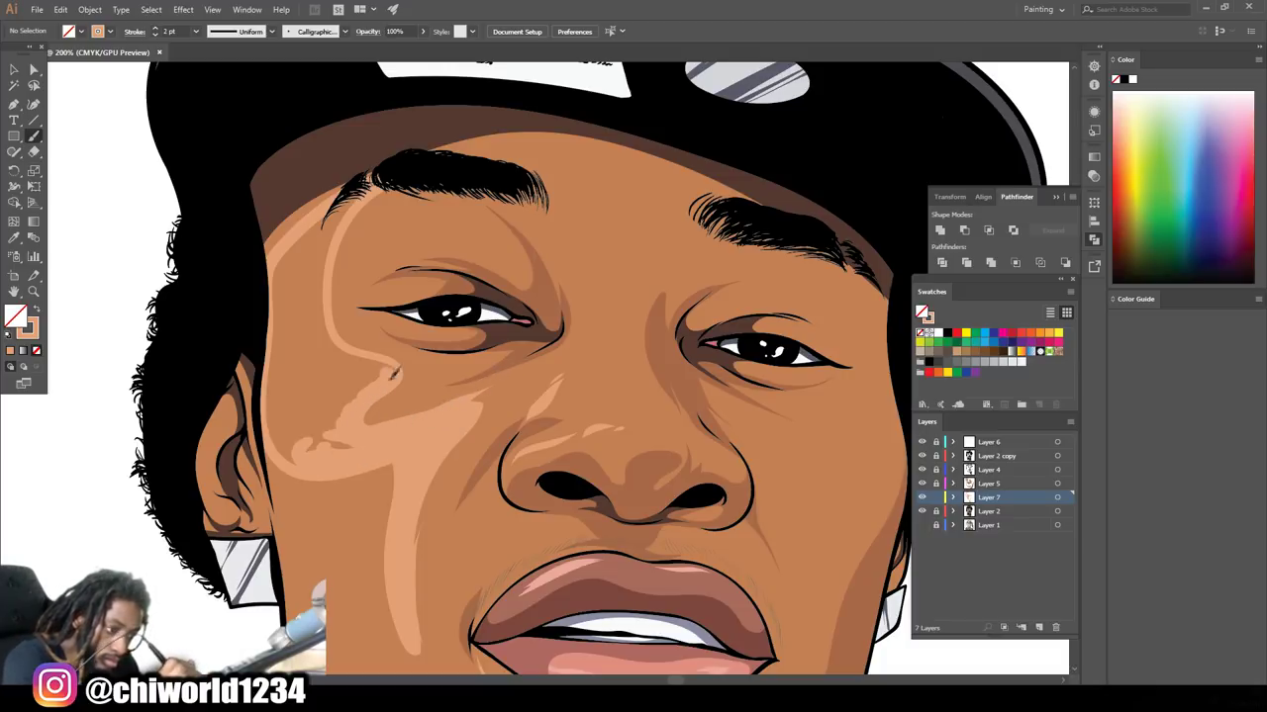
pyautogui.moveTo(336, 344)
pyautogui.mouseDown()
pyautogui.moveTo(321, 406)
pyautogui.moveTo(344, 438)
pyautogui.moveTo(282, 405)
pyautogui.moveTo(277, 366)
pyautogui.moveTo(328, 236)
pyautogui.moveTo(296, 267)
pyautogui.moveTo(278, 326)
pyautogui.moveTo(340, 181)
pyautogui.mouseUp()
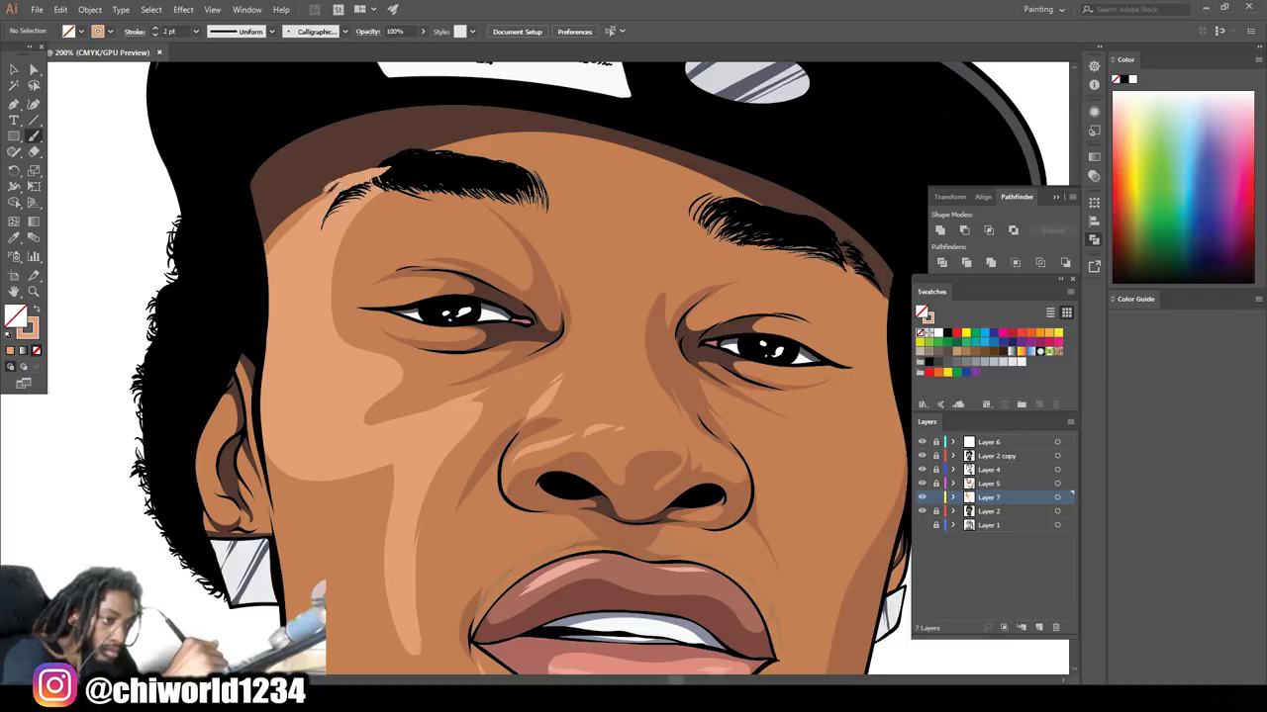
pyautogui.hotkey('ctrl', '-')
pyautogui.hotkey('ctrl', '0')
pyautogui.scroll(4, 604, 480)
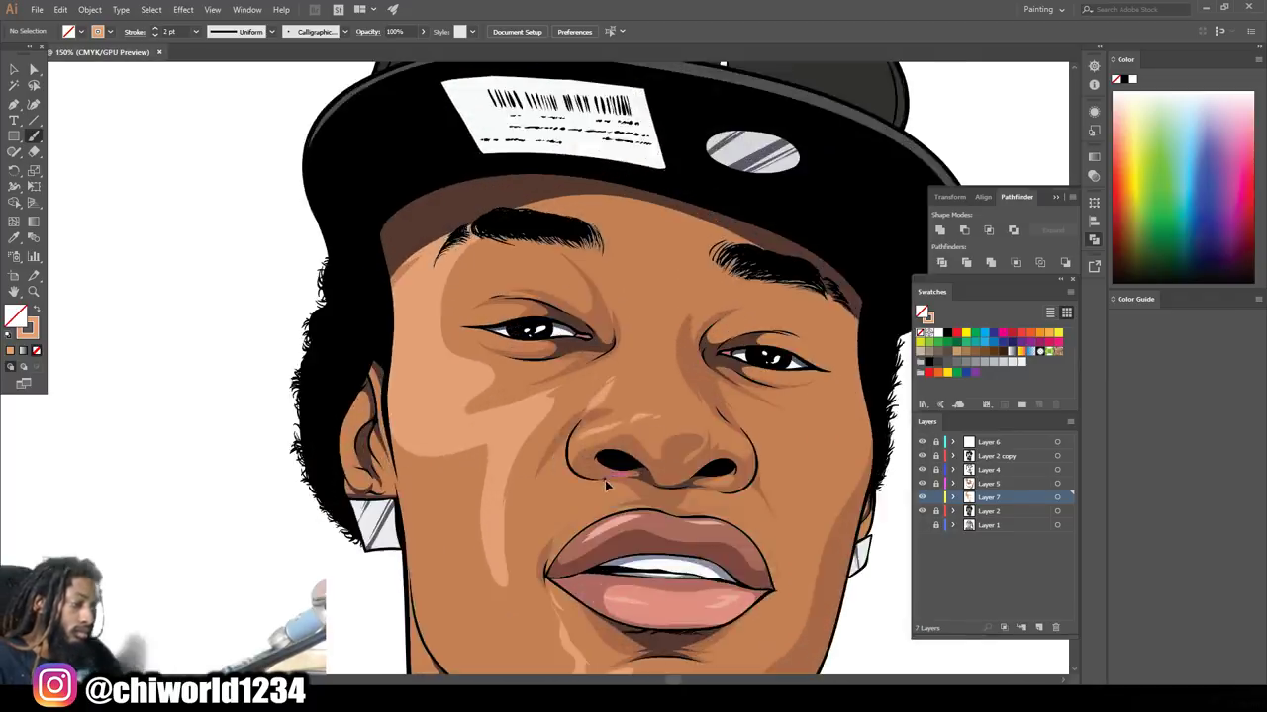
# Paint light skin-tone highlights under the eye, along the lower eyelid and above the inner corner
pyautogui.scroll(4, 481, 358)
pyautogui.moveTo(610, 382); pyautogui.dragTo(392, 330)
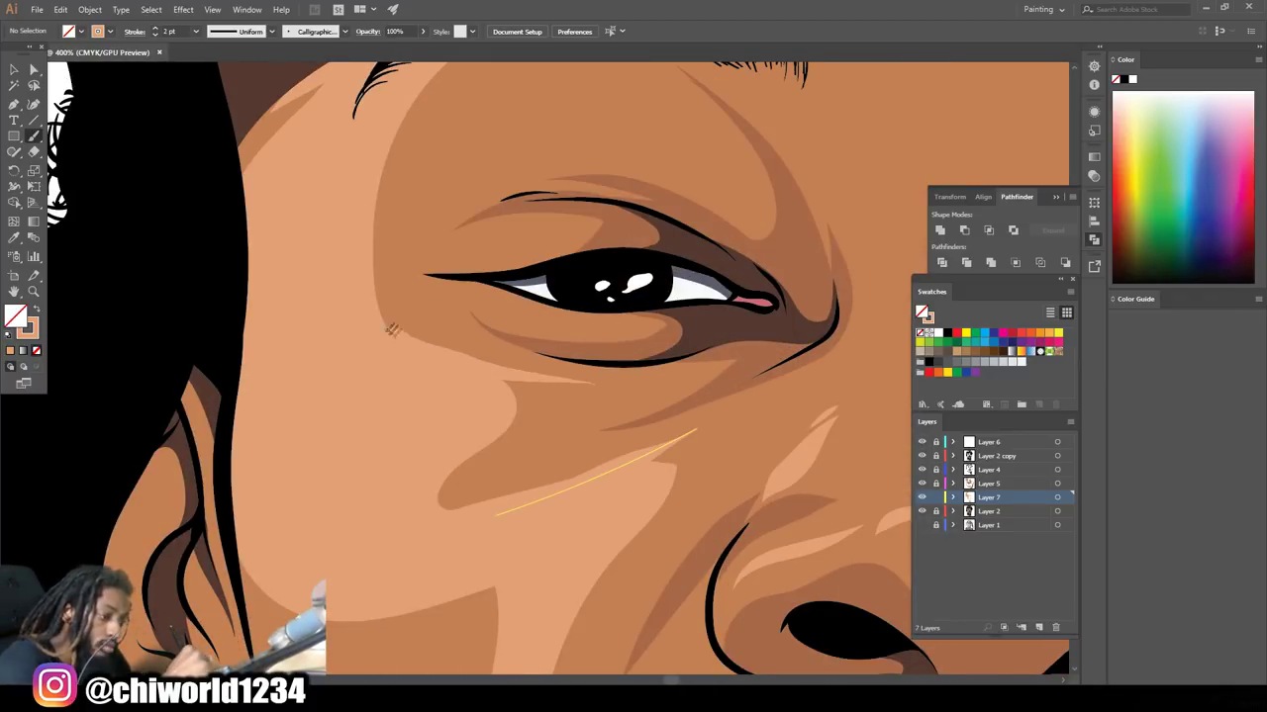
pyautogui.moveTo(570, 318); pyautogui.dragTo(465, 297)
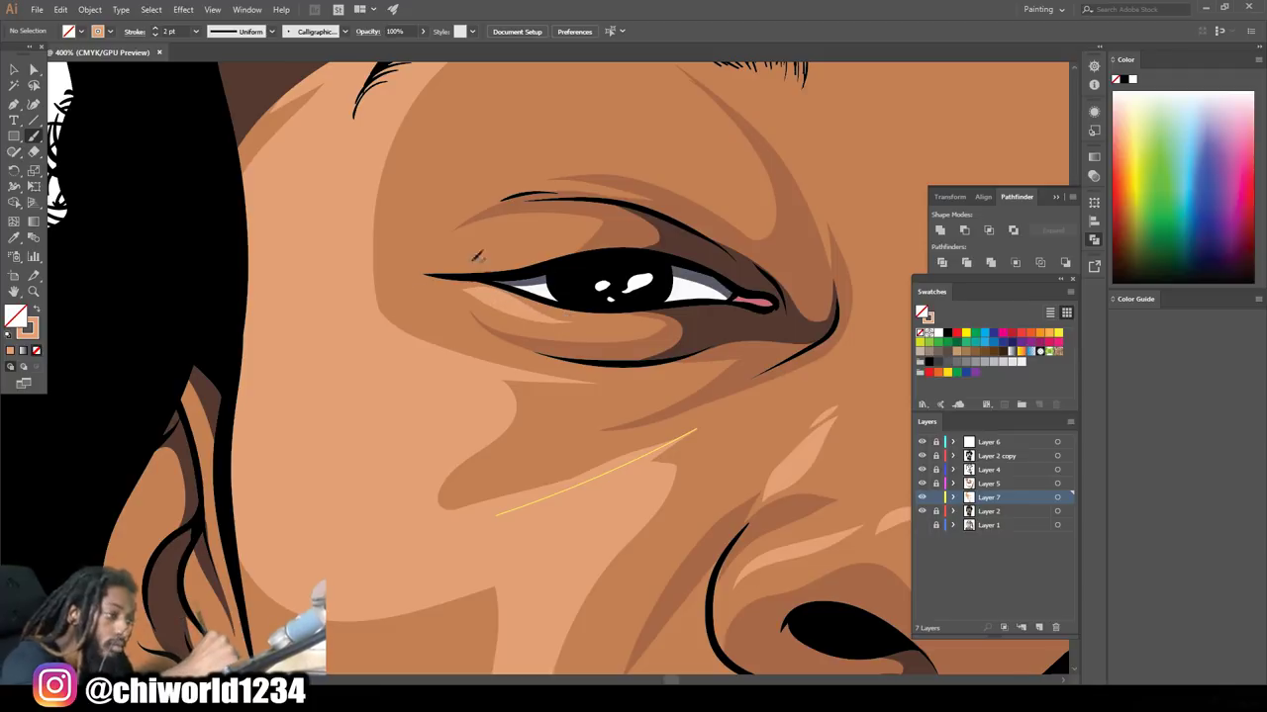
pyautogui.moveTo(554, 242); pyautogui.dragTo(460, 259)
pyautogui.moveTo(549, 216); pyautogui.dragTo(469, 247)
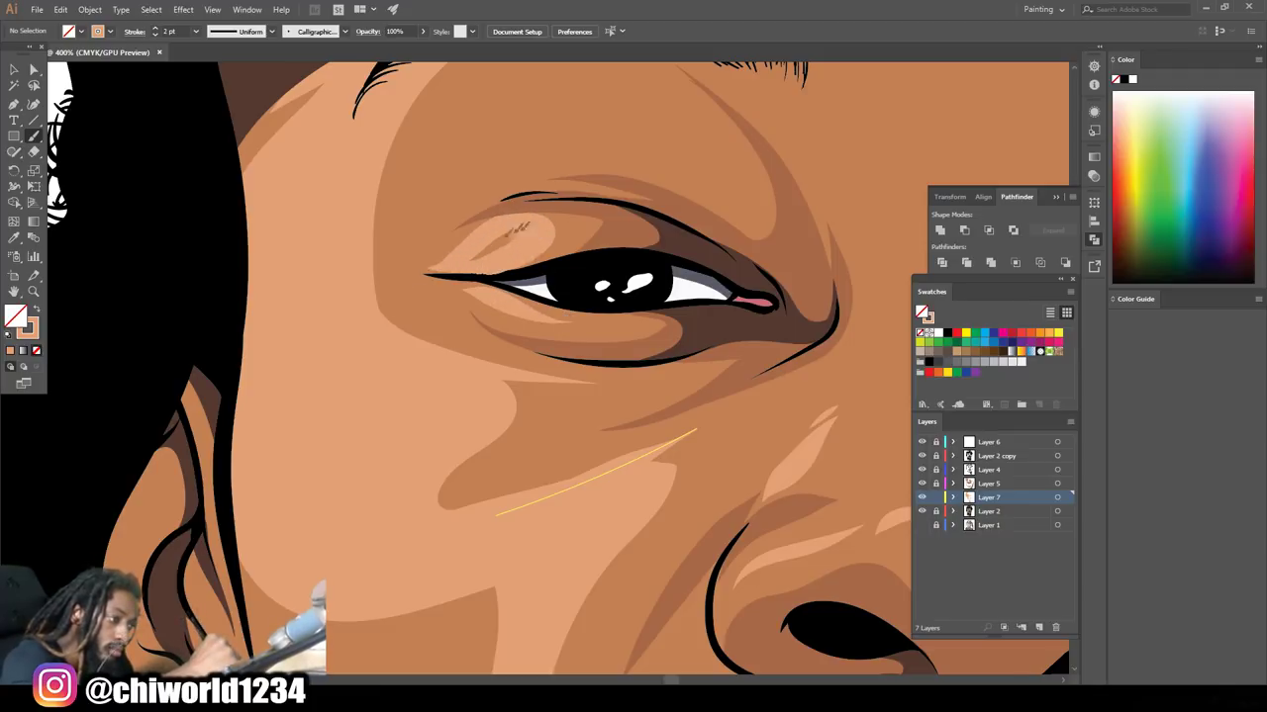
pyautogui.hotkey('ctrl', '-')
pyautogui.hotkey('ctrl', '-')
pyautogui.hotkey('ctrl', '-')
pyautogui.hotkey('ctrl', '-')
pyautogui.hotkey('ctrl', '-')
pyautogui.hotkey('ctrl', '-')
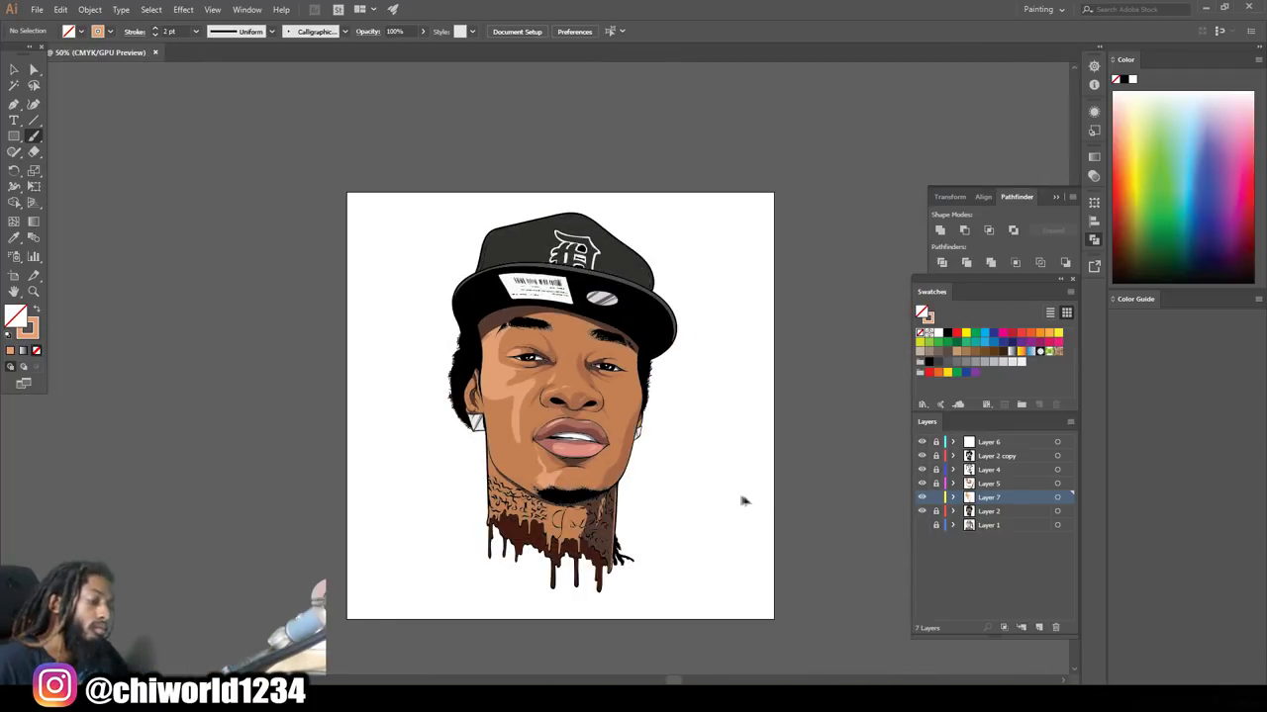
pyautogui.hotkey('ctrl', '+')
pyautogui.hotkey('ctrl', '+')
pyautogui.hotkey('ctrl', '+')
pyautogui.hotkey('ctrl', '+')
pyautogui.hotkey('ctrl', '+')
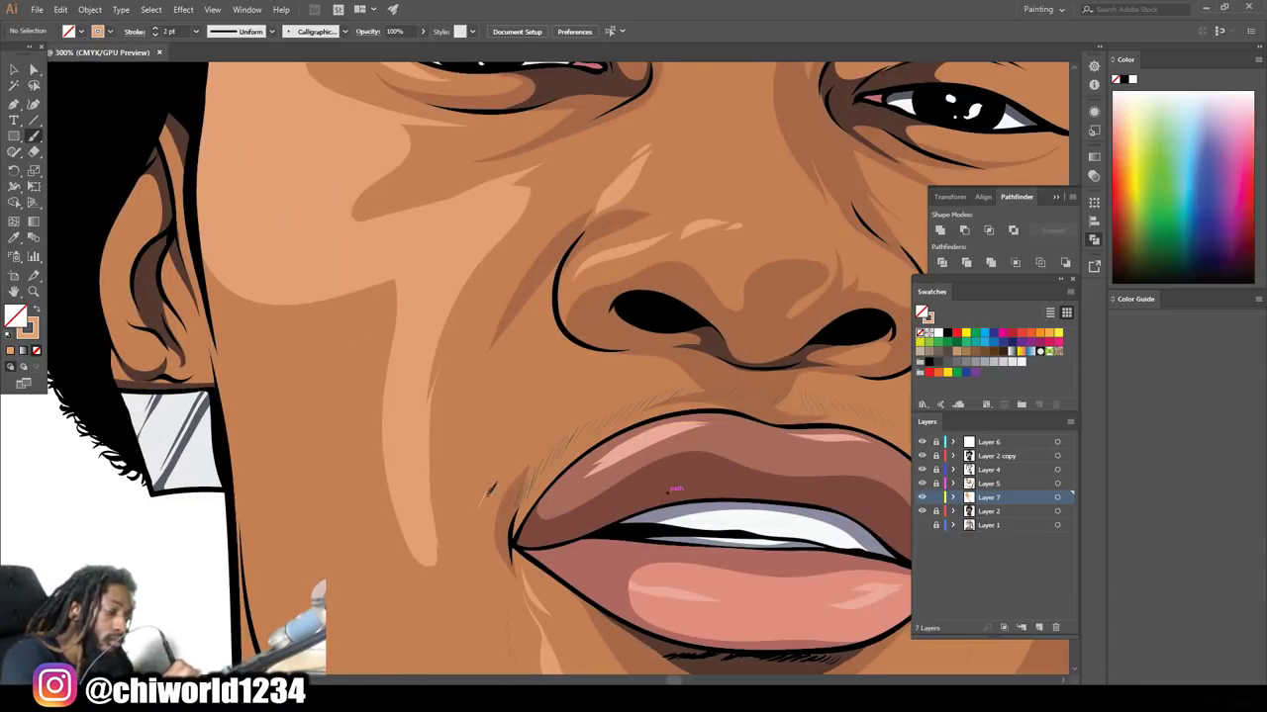
# Paint highlights curving beside and down from the nose, plus fine stubble hairs near the mouth
pyautogui.moveTo(621, 404); pyautogui.dragTo(552, 373)
pyautogui.moveTo(532, 325)
pyautogui.mouseDown()
pyautogui.moveTo(476, 531)
pyautogui.moveTo(552, 438)
pyautogui.mouseUp()
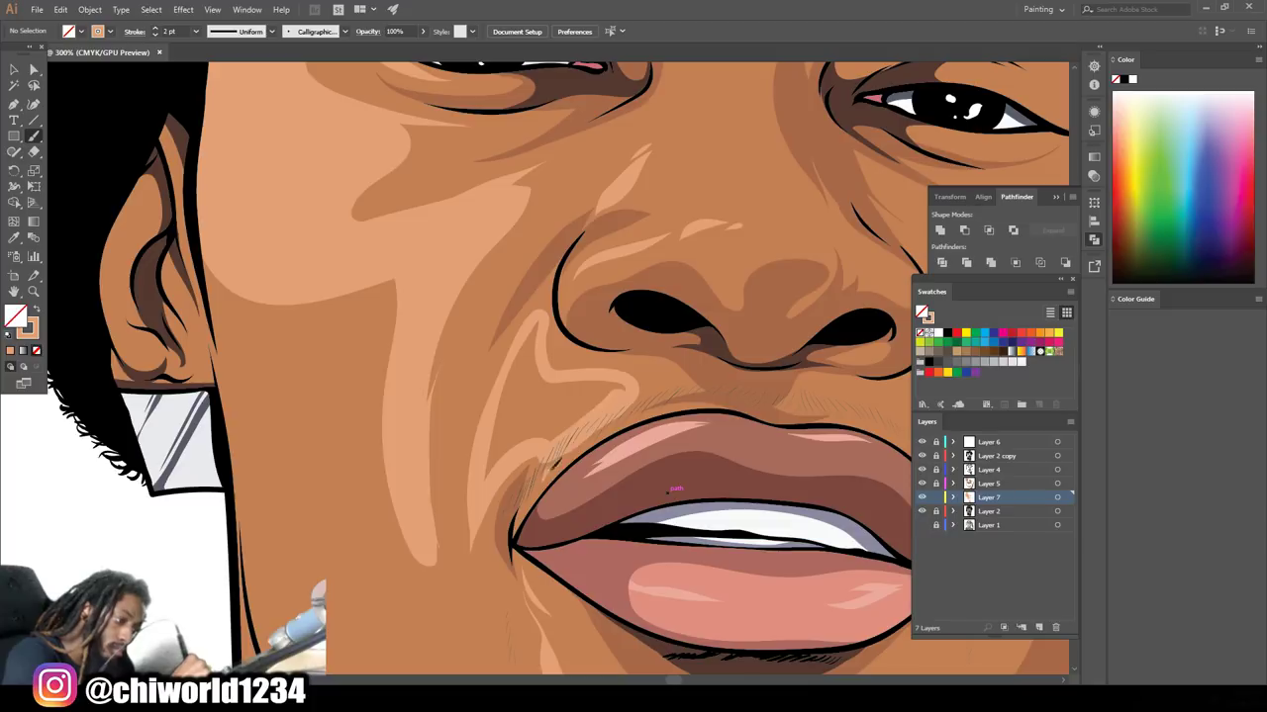
pyautogui.moveTo(644, 401); pyautogui.dragTo(495, 469)
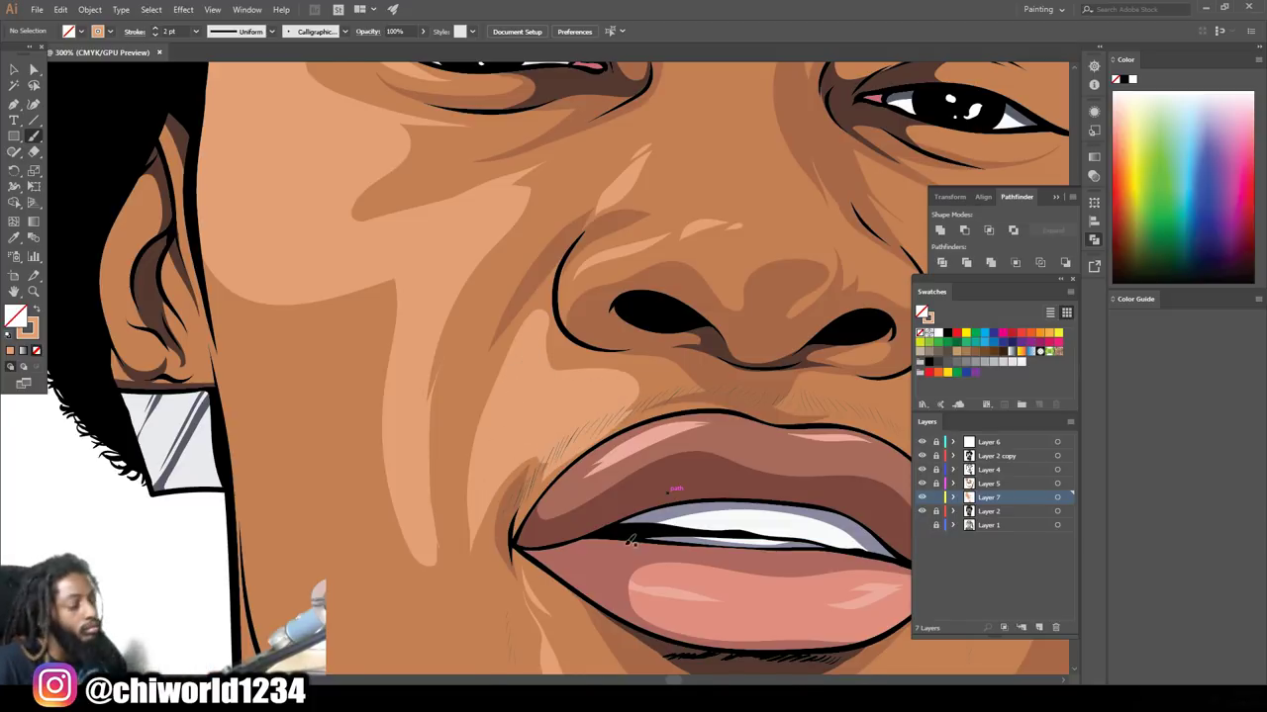
pyautogui.hotkey('ctrl', '-')
pyautogui.hotkey('ctrl', '-')
pyautogui.hotkey('ctrl', '-')
pyautogui.hotkey('ctrl', '+')
pyautogui.hotkey('ctrl', '+')
pyautogui.hotkey('ctrl', '+')
pyautogui.hotkey('ctrl', '+')
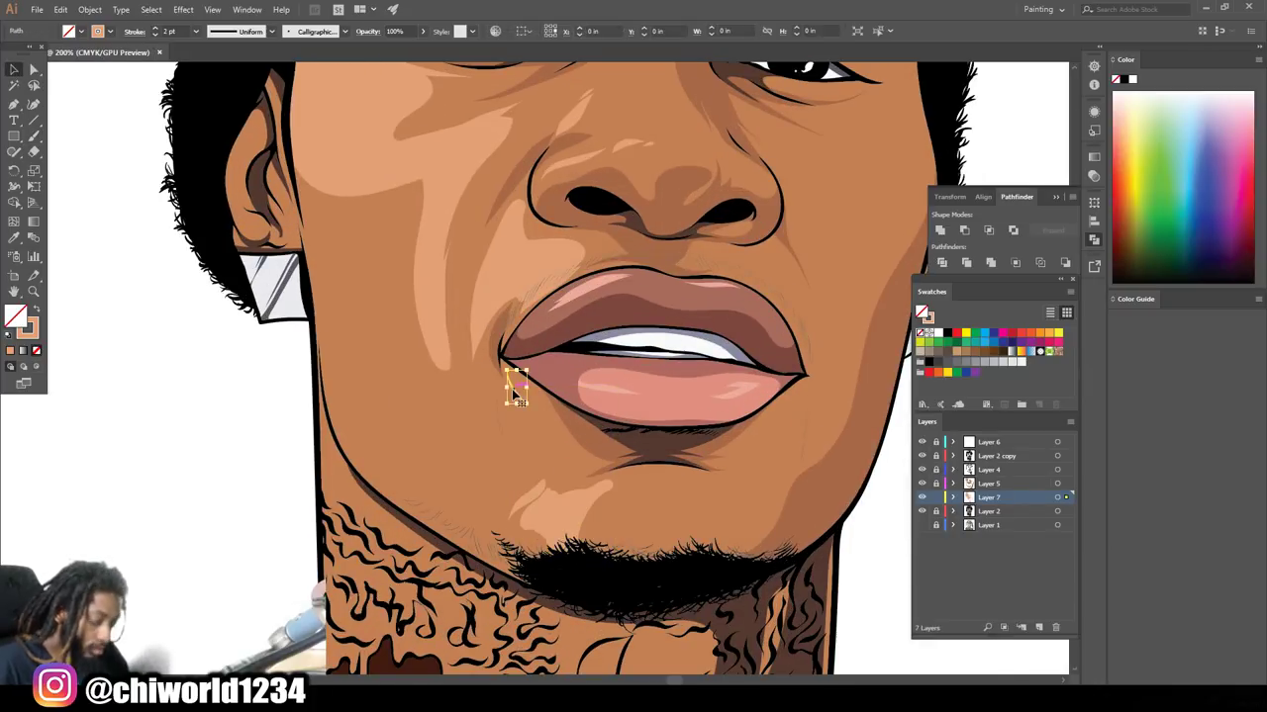
# With the Paintbrush, add short hair strands along the beard's upper-left edge, then review the portrait
pyautogui.hotkey('ctrl', '-')
pyautogui.hotkey('ctrl', '-')
pyautogui.hotkey('ctrl', '-')
pyautogui.hotkey('ctrl', '+')
pyautogui.hotkey('ctrl', '+')
pyautogui.hotkey('ctrl', '+')
pyautogui.press('b')
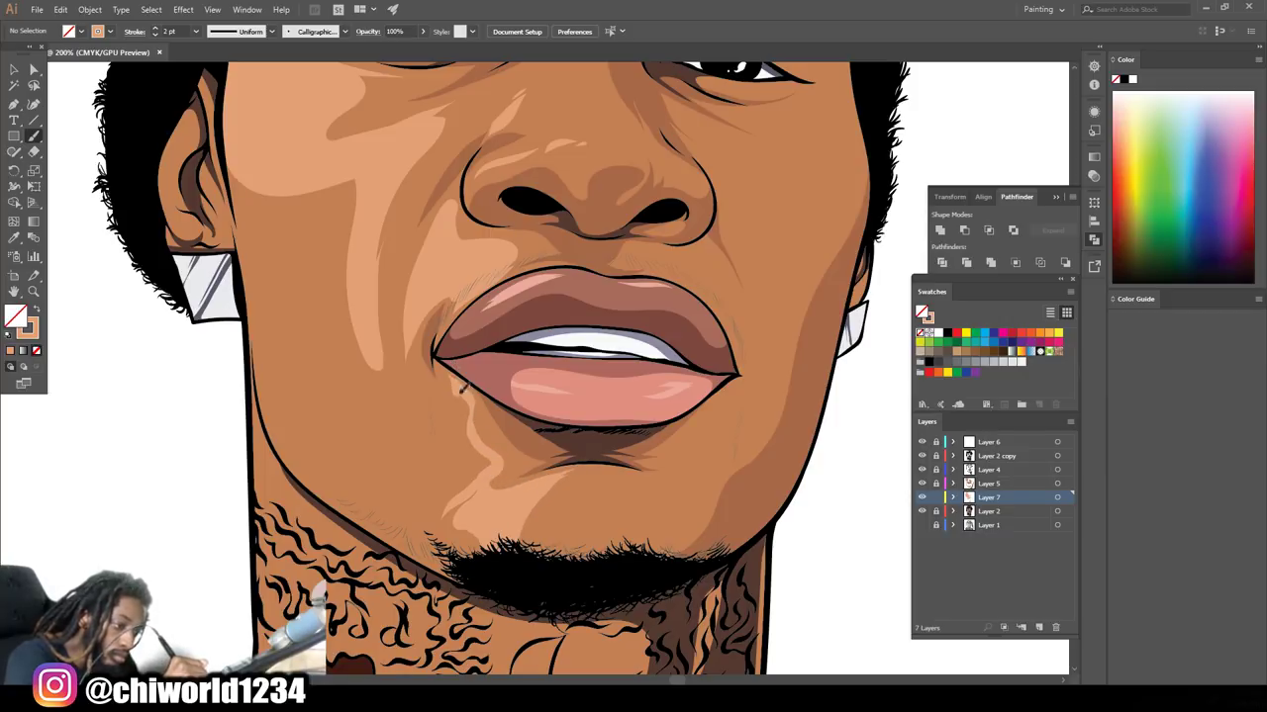
pyautogui.moveTo(443, 539); pyautogui.dragTo(483, 542)
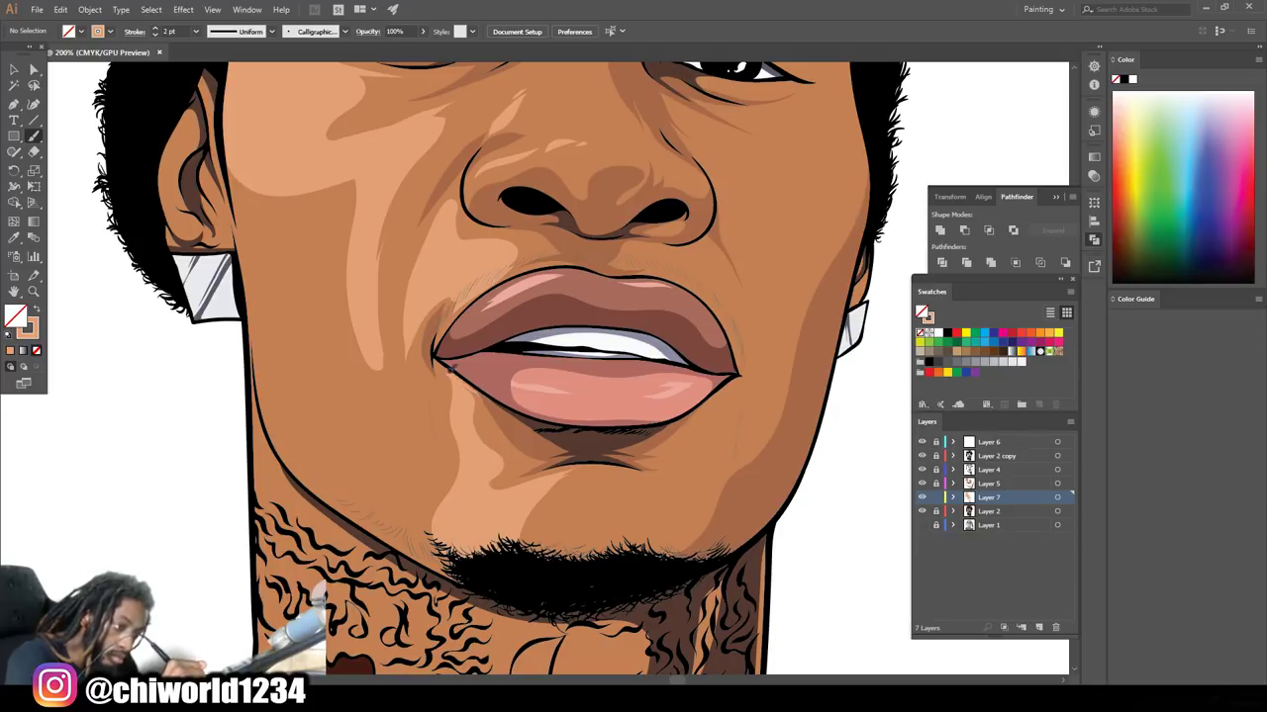
pyautogui.hotkey('ctrl', '0')
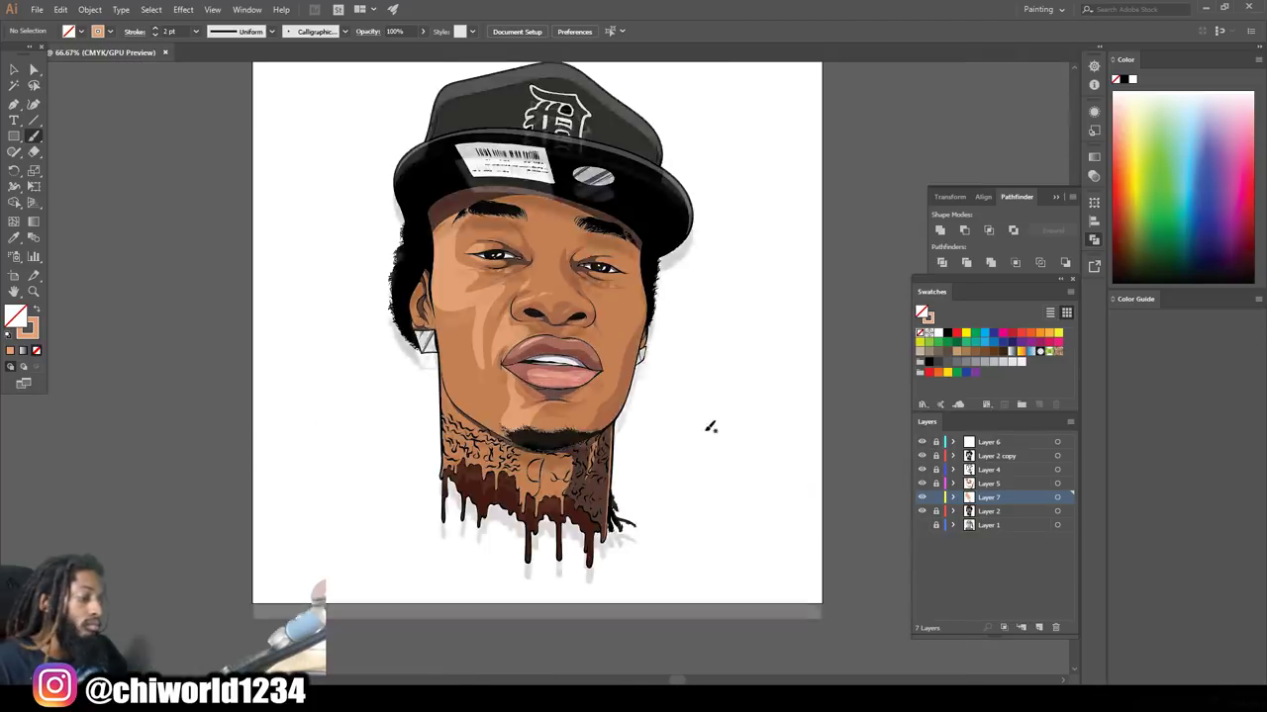
pyautogui.hotkey('ctrl', '1')
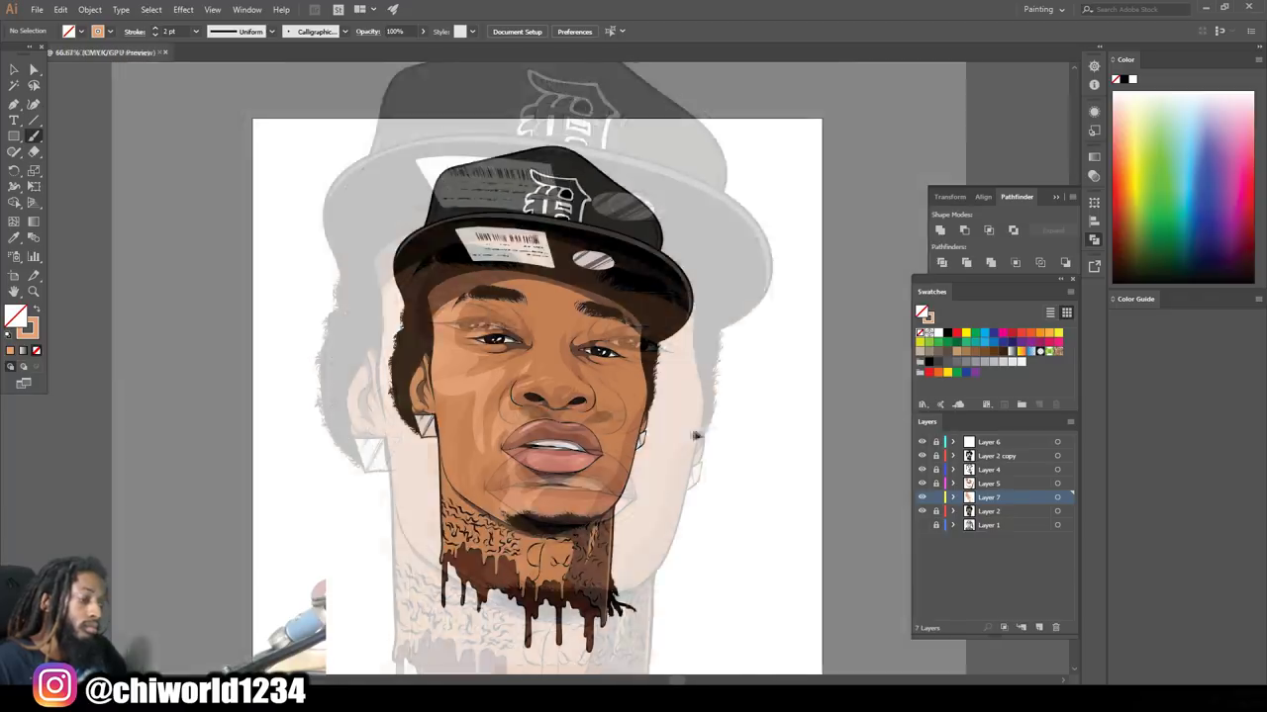
pyautogui.scroll(3, 460, 336)
pyautogui.hotkey('ctrl', '0')
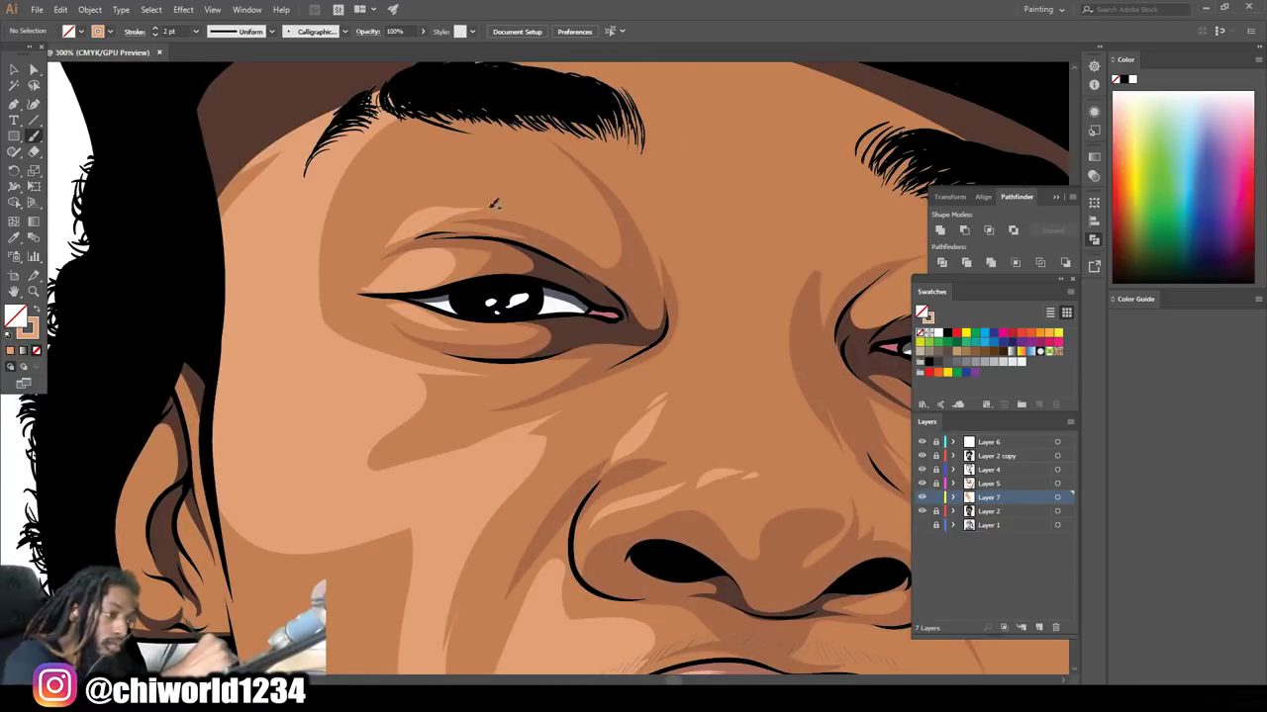
pyautogui.hotkey('ctrl', '1')
pyautogui.hotkey('ctrl', '+')
pyautogui.hotkey('ctrl', '+')
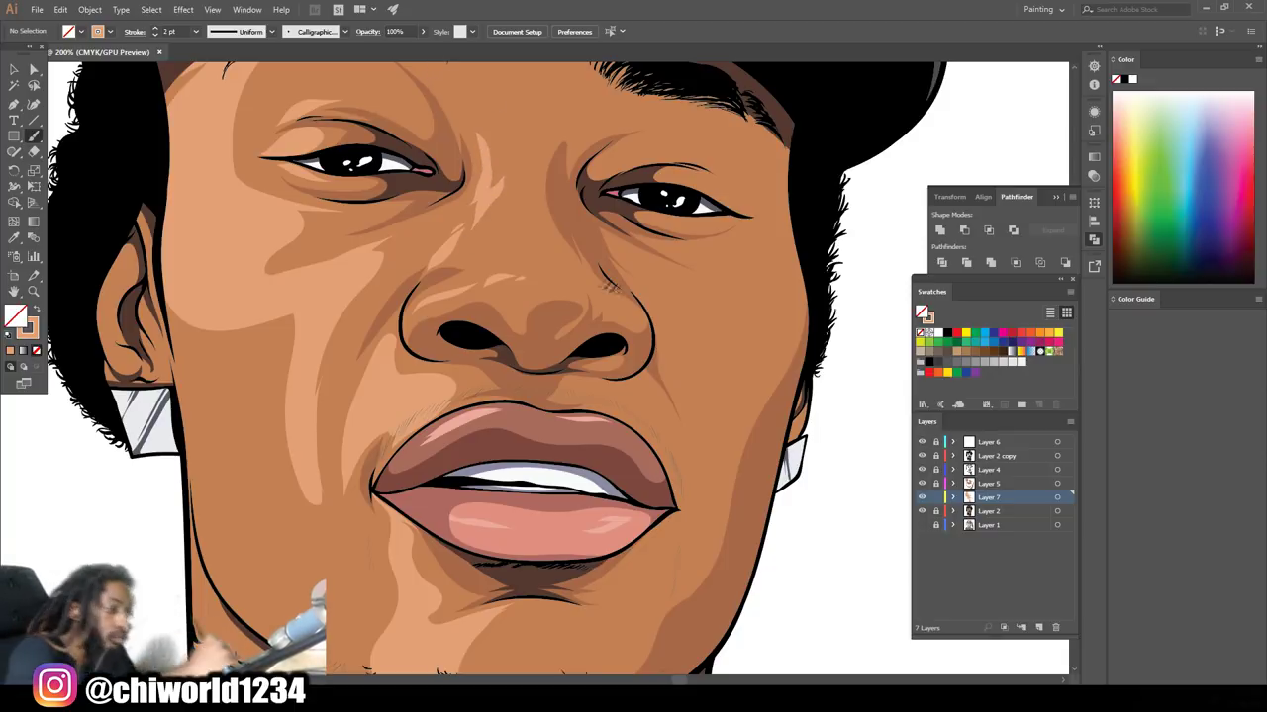
pyautogui.hotkey('ctrl', '0')
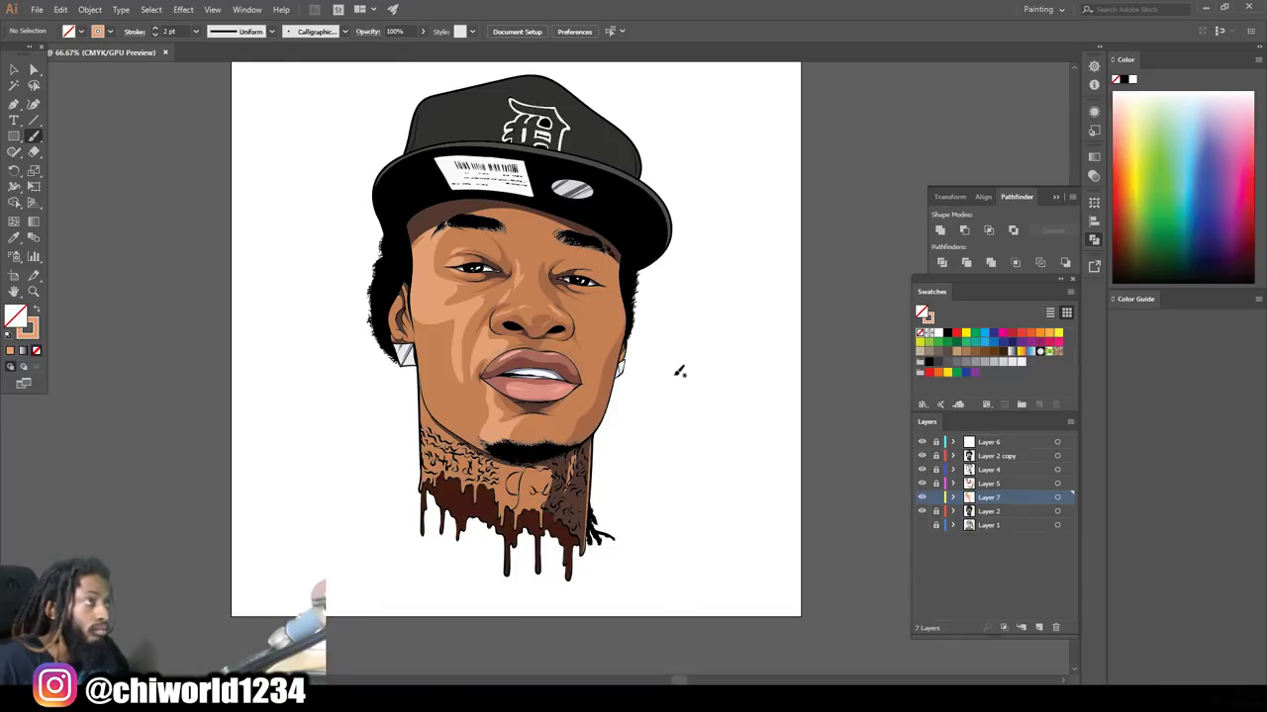
# Set the stroke weight to 3 pt and paint a curly hair stroke on the neck's left edge
pyautogui.keyDown('alt'); pyautogui.scroll(3, 673, 364); pyautogui.keyUp('alt')
pyautogui.click(196, 31)
pyautogui.click(213, 118)
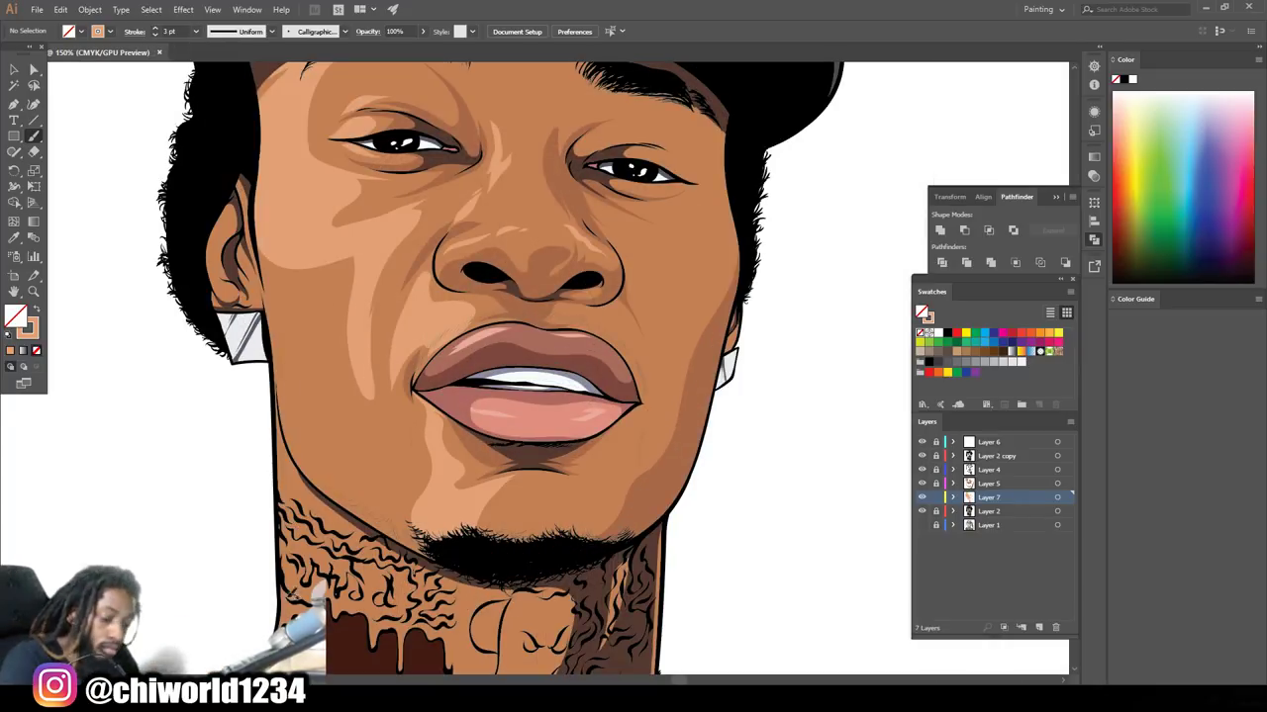
pyautogui.moveTo(295, 500); pyautogui.dragTo(285, 524)
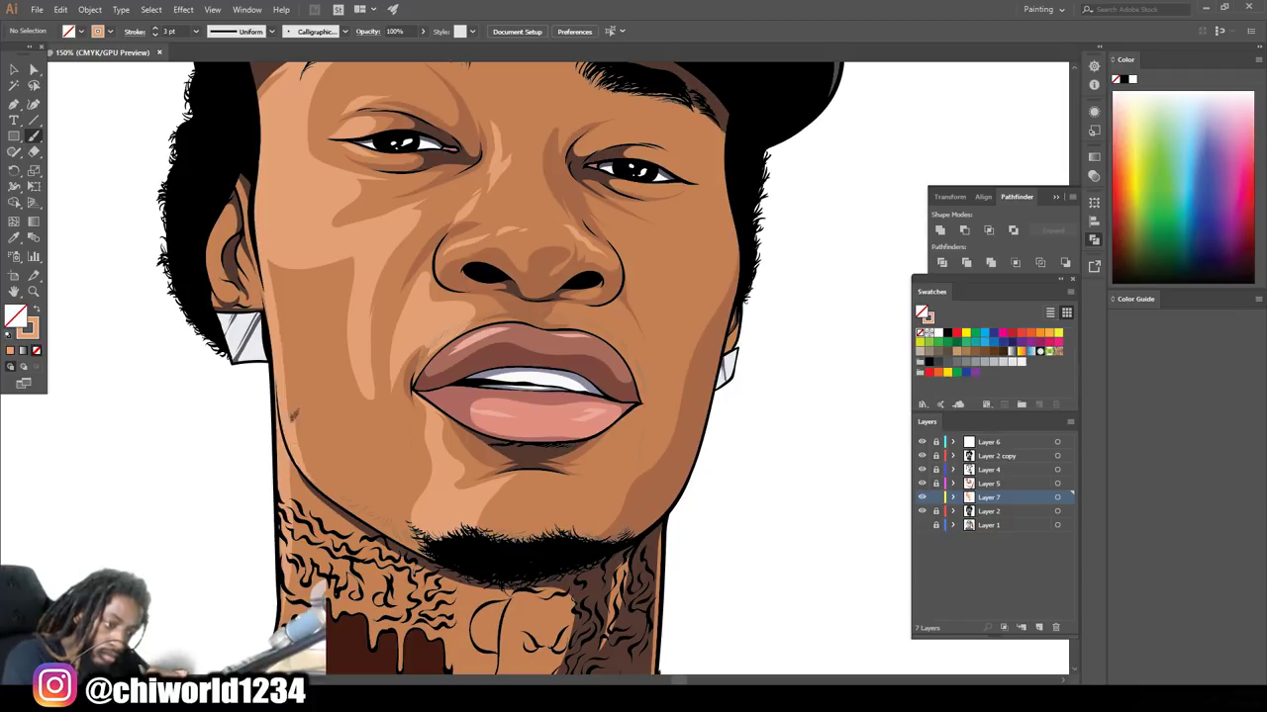
pyautogui.scroll(-5, 515, 327)
pyautogui.scroll(5, 761, 410)
pyautogui.scroll(2, 762, 399)
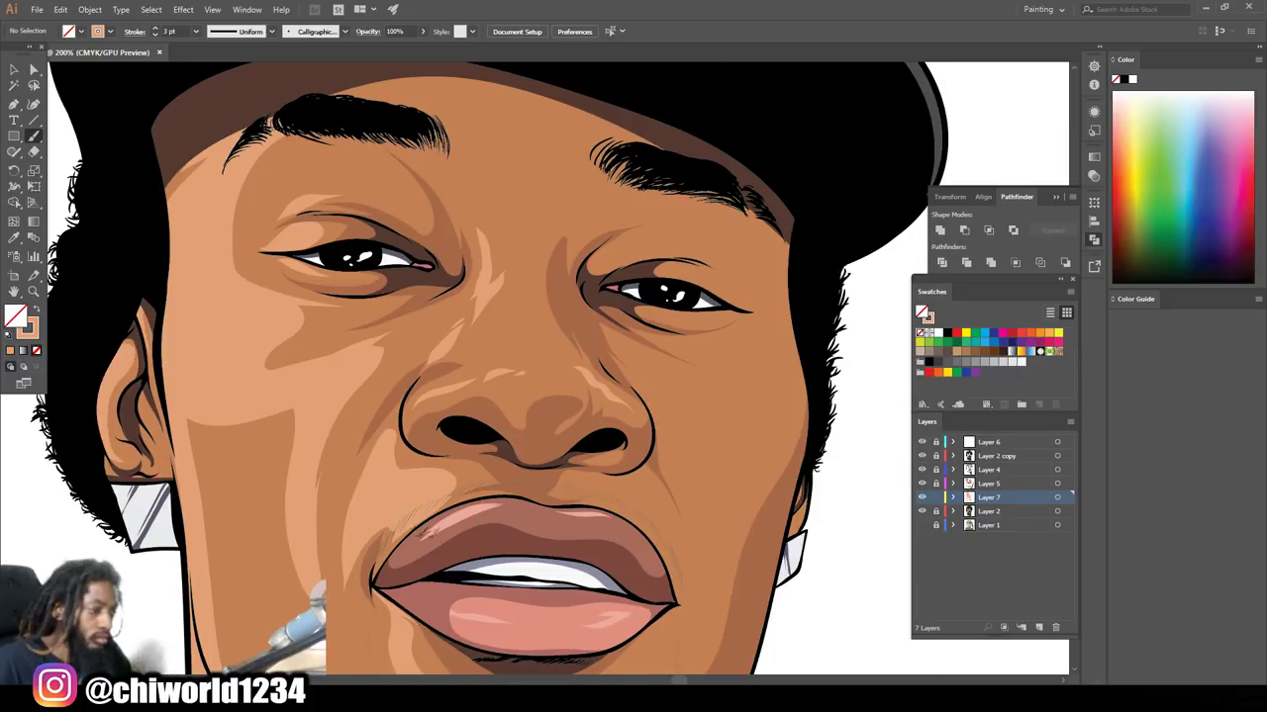
pyautogui.scroll(-5, 358, 526)
pyautogui.scroll(5, 602, 415)
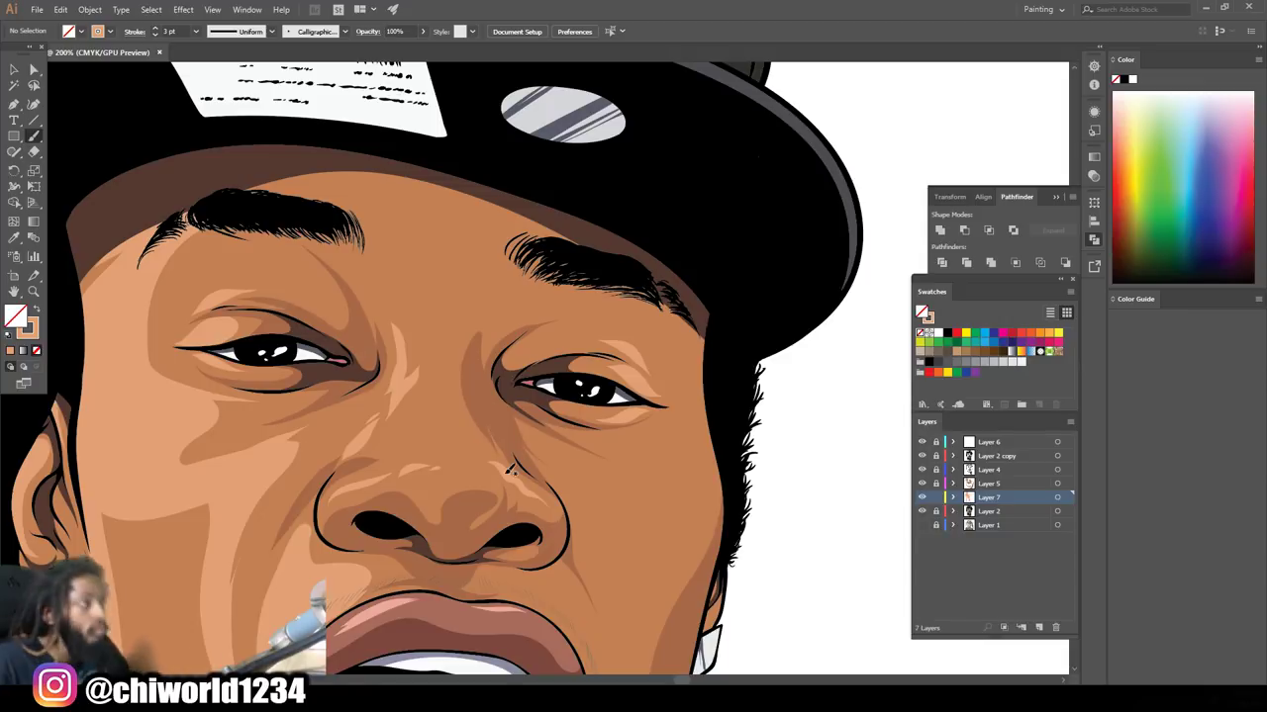
pyautogui.hotkey('ctrl', '0')
pyautogui.hotkey('ctrl', '-')
pyautogui.hotkey('ctrl', '+')
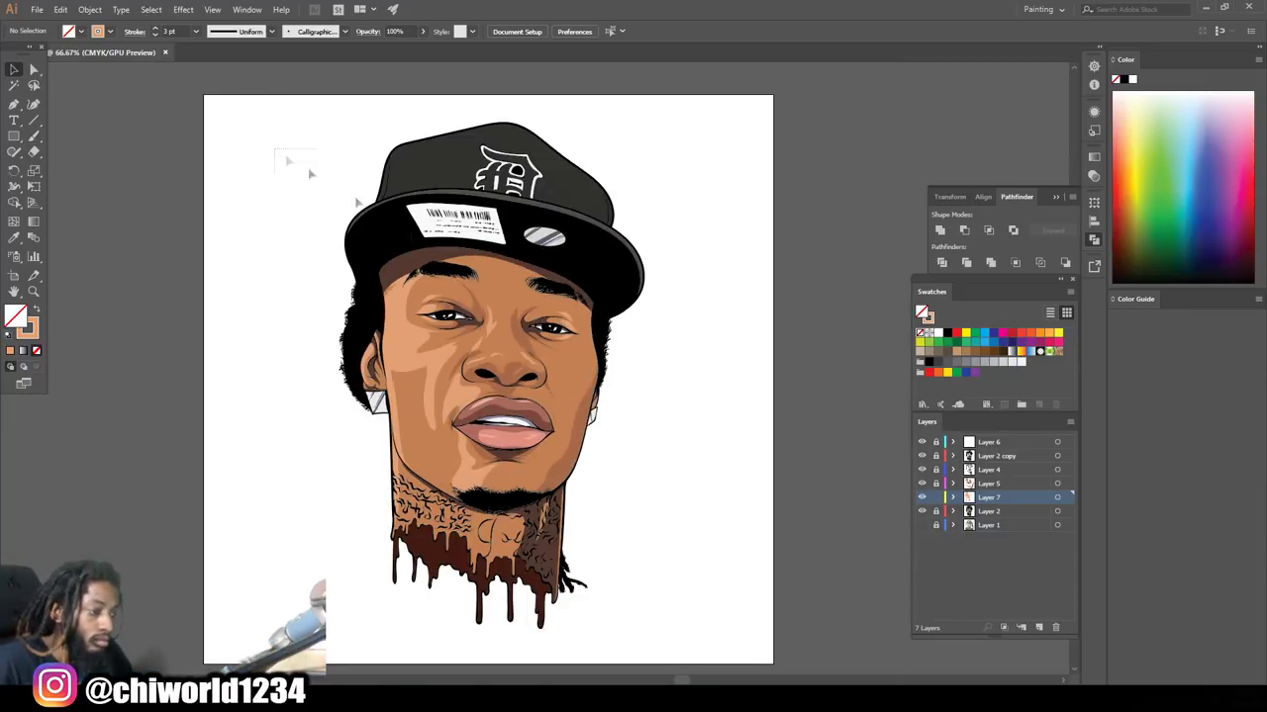
# Select the face highlight paths and hide them with Object > Hide > Selection
pyautogui.hotkey('ctrl', 'a')
pyautogui.hotkey('ctrl', '+')
pyautogui.hotkey('ctrl', '+')
pyautogui.click(89, 9)
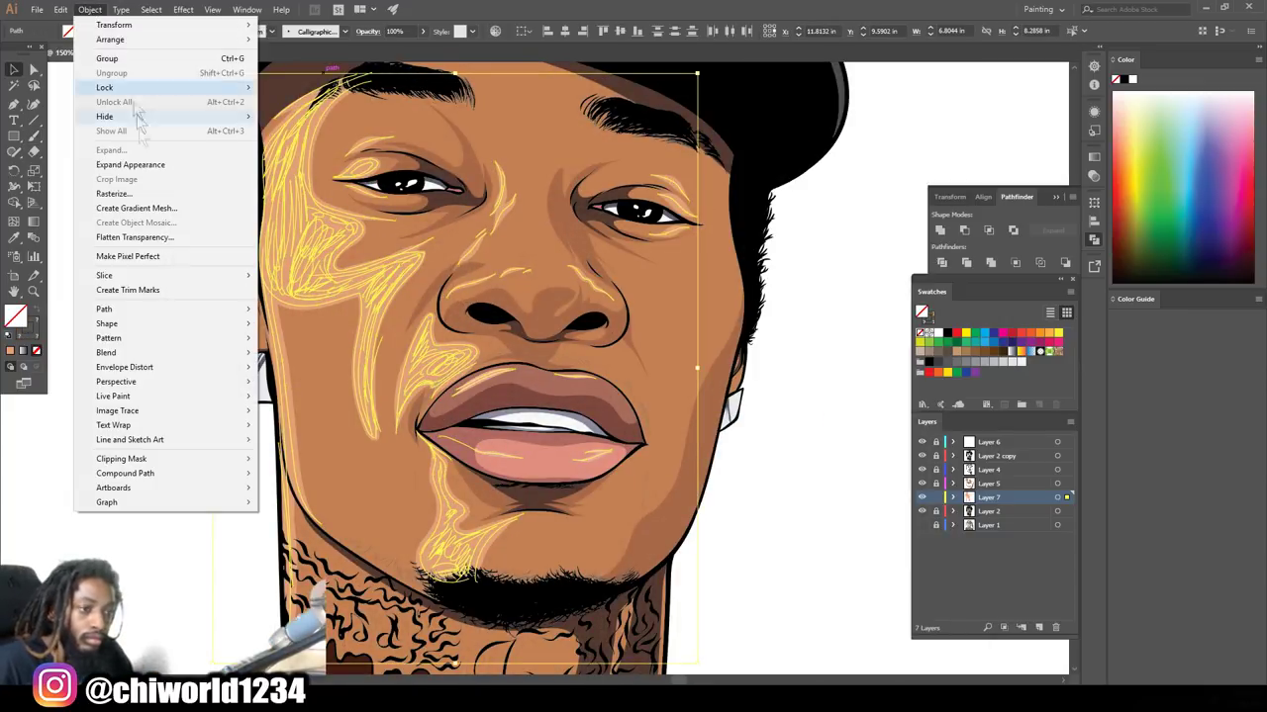
pyautogui.click(287, 116)
pyautogui.click(422, 31)
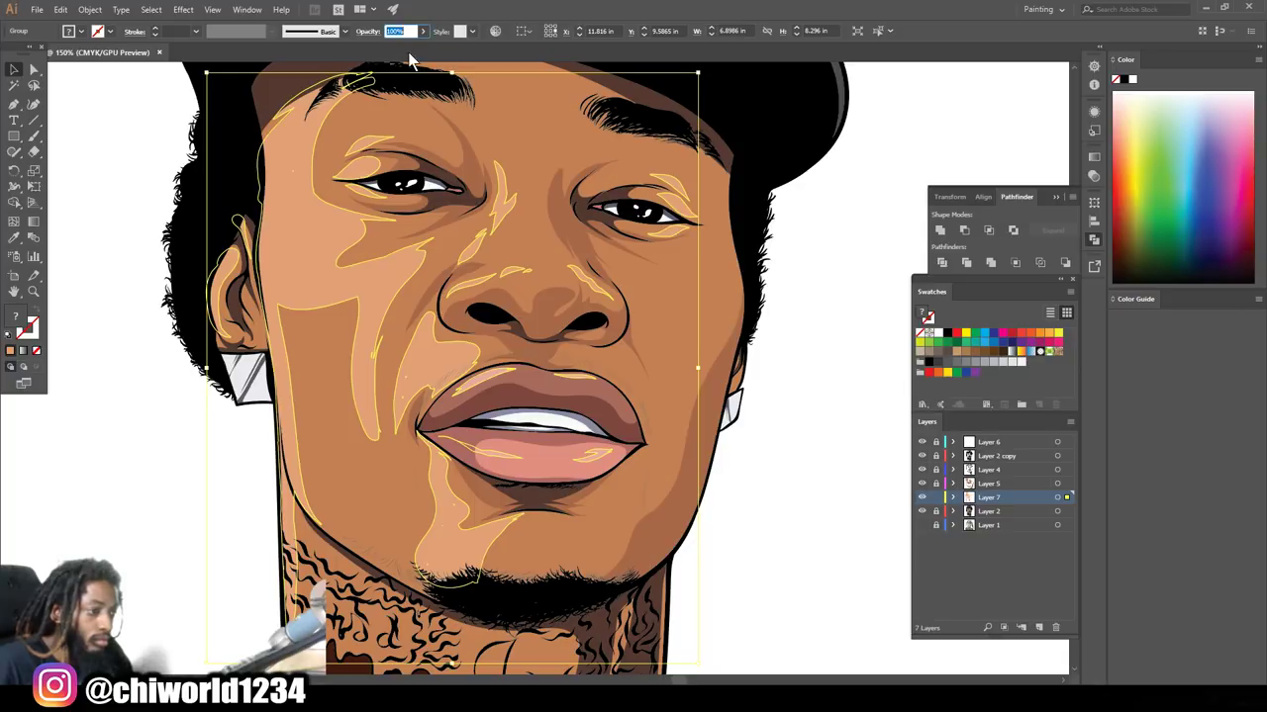
# Lower the opacity of the face highlights, then deselect
pyautogui.moveTo(425, 50); pyautogui.dragTo(407, 51)
pyautogui.click(820, 475)
pyautogui.hotkey('ctrl', '0')
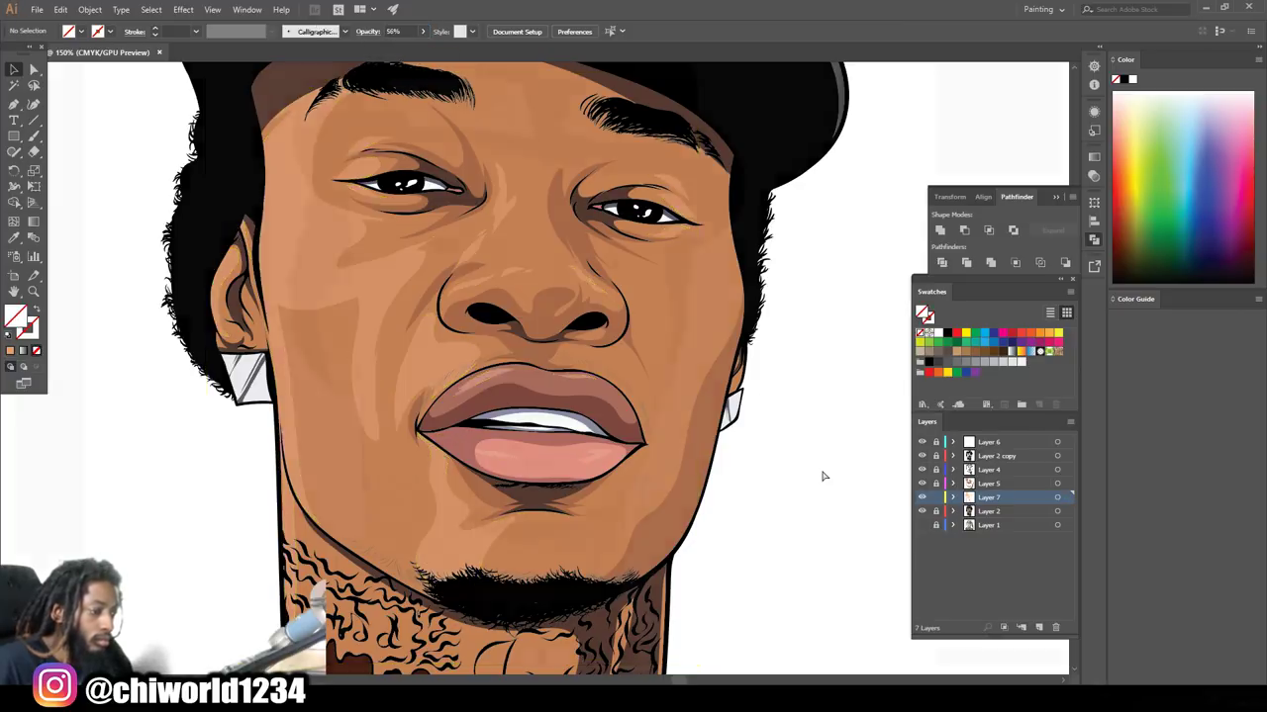
pyautogui.hotkey('ctrl', '1')
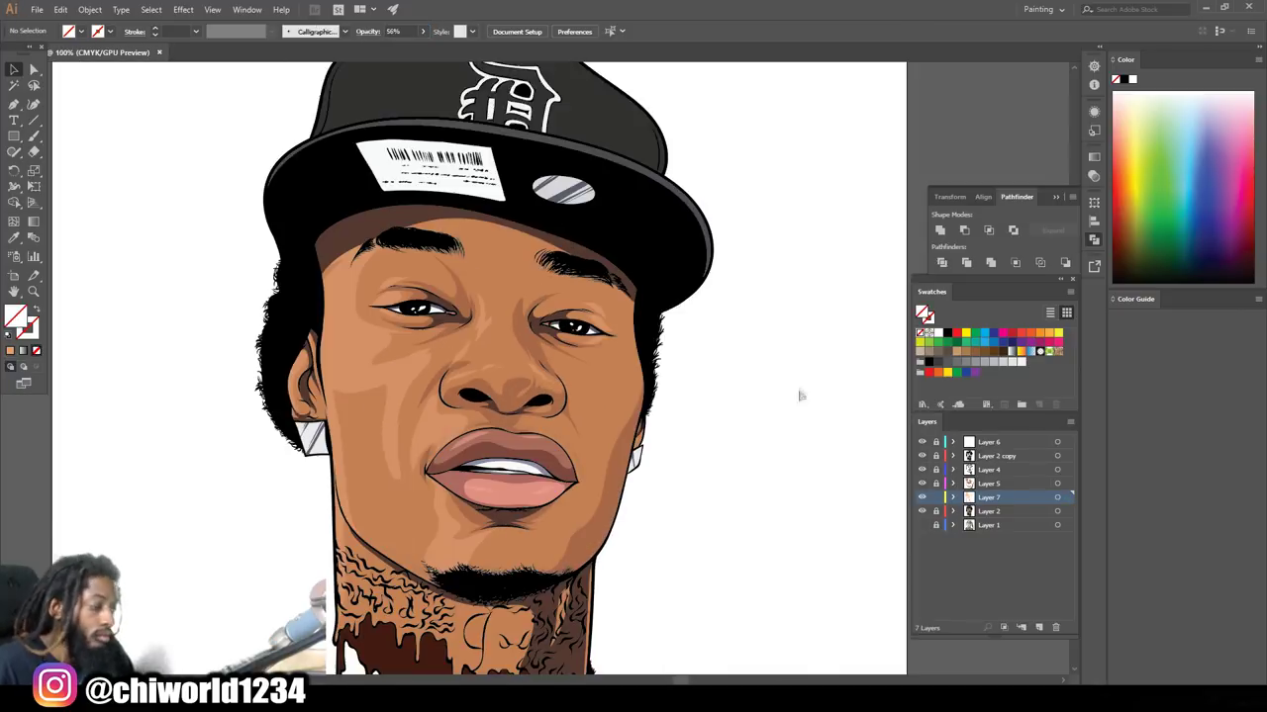
pyautogui.hotkey('ctrl', '0')
pyautogui.hotkey('ctrl', '+')
pyautogui.hotkey('ctrl', '+')
# Sample the face's skin tone with the Eyedropper and make it the stroke colour
pyautogui.press('i')
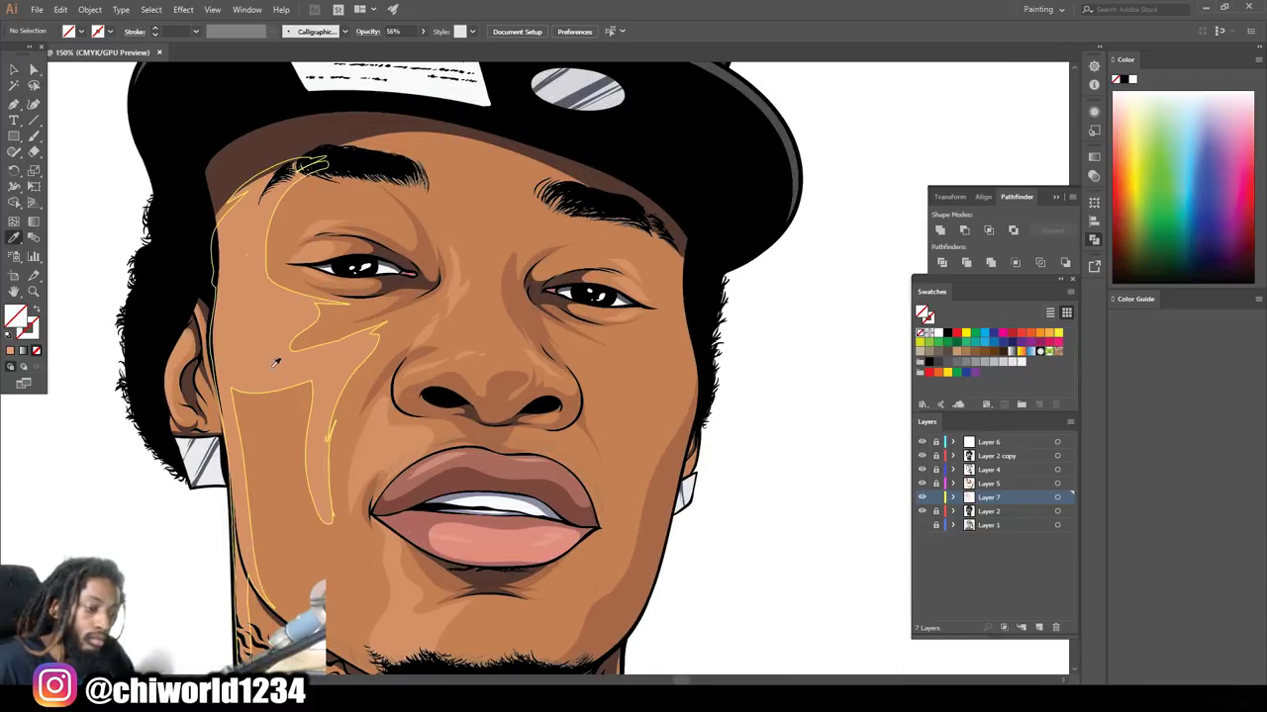
pyautogui.click(283, 358)
pyautogui.hotkey('ctrl', '+')
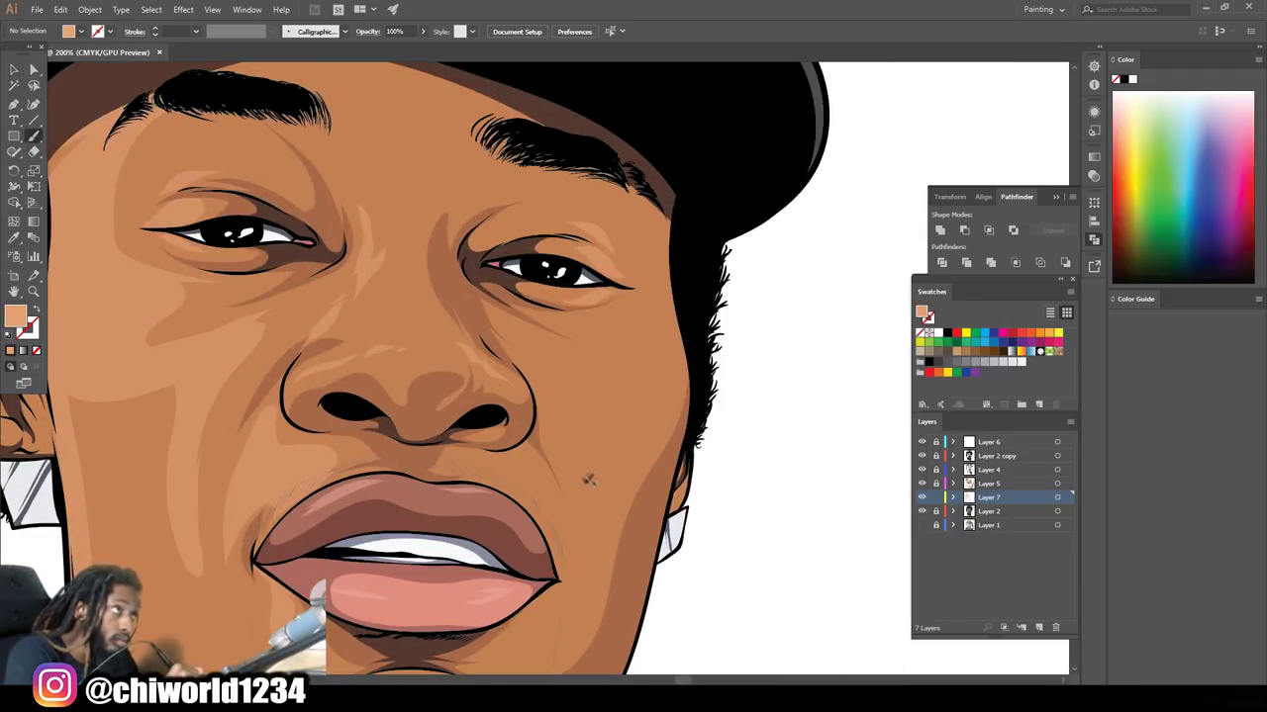
pyautogui.hotkey('shift', 'x')
pyautogui.hotkey('ctrl', '0')
pyautogui.hotkey('ctrl', '+')
pyautogui.hotkey('ctrl', '+')
pyautogui.hotkey('ctrl', '+')
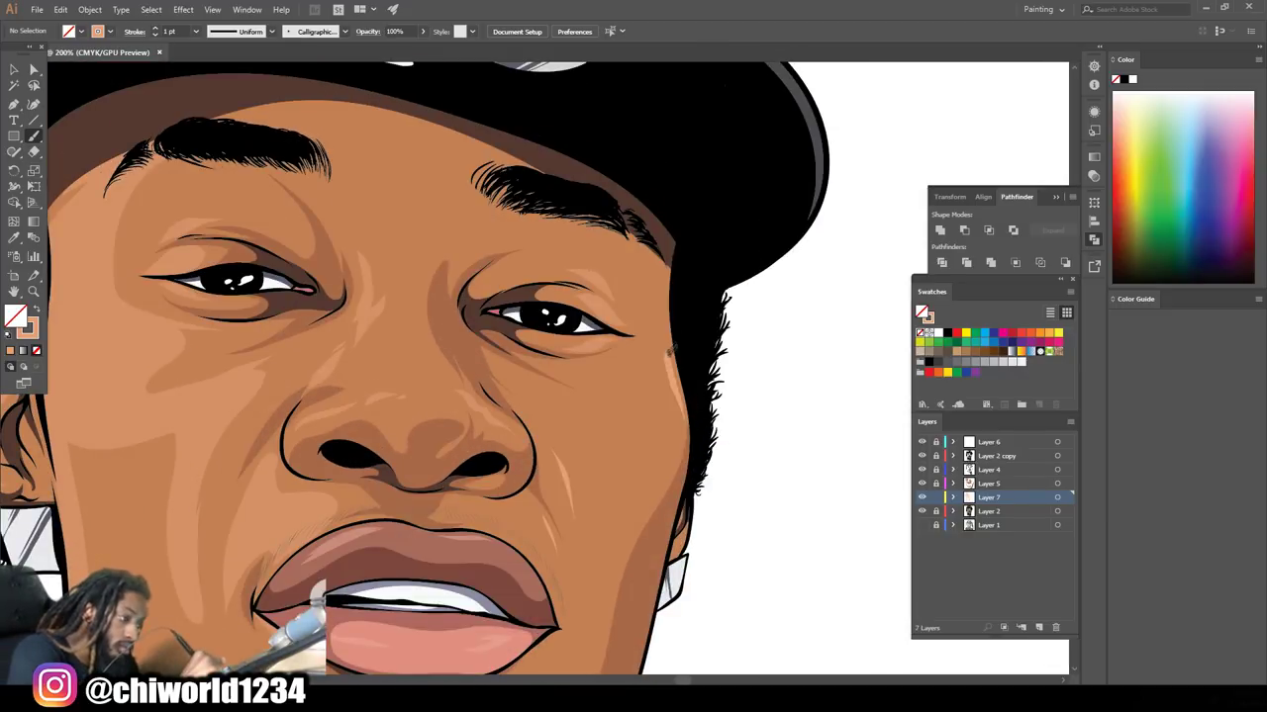
pyautogui.hotkey('ctrl', '0')
pyautogui.hotkey('ctrl', '+')
pyautogui.hotkey('ctrl', '+')
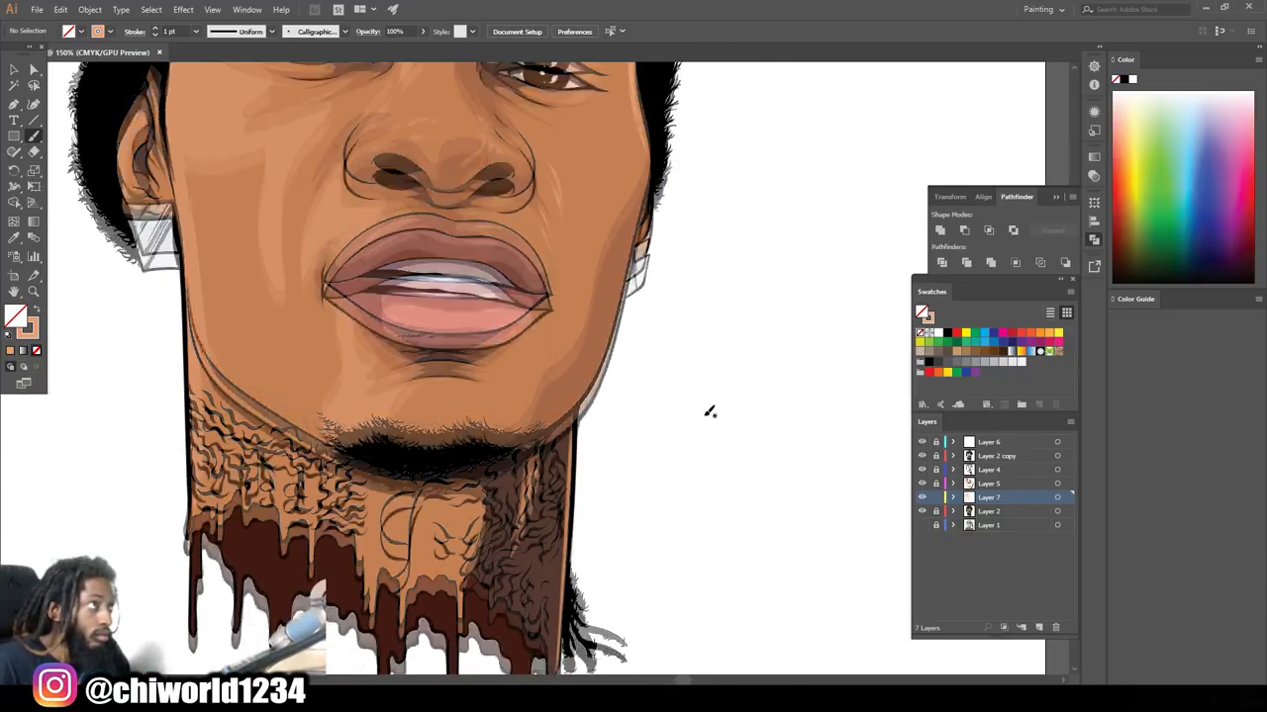
pyautogui.hotkey('ctrl', '+')
# On Layer 5, paint a 3 pt dark detail stroke curving down the left cheek
pyautogui.scroll(-2, 536, 523)
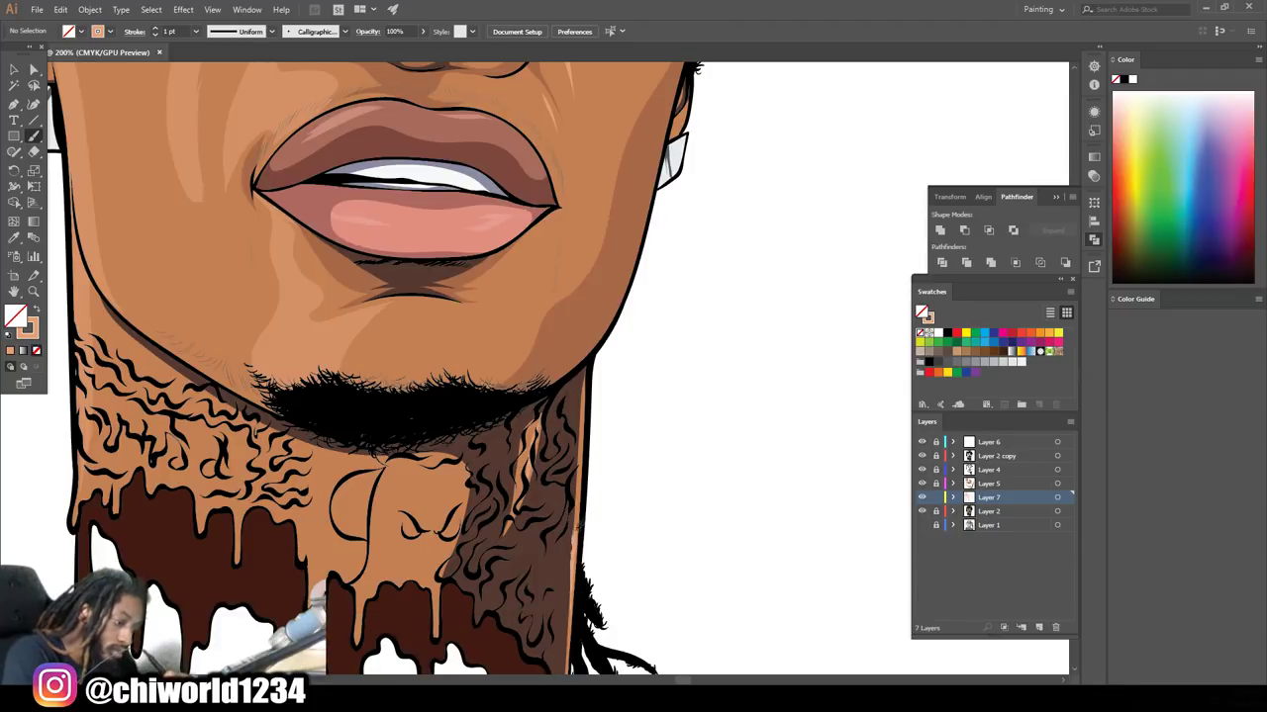
pyautogui.hotkey('ctrl', '0')
pyautogui.hotkey('ctrl', '+')
pyautogui.hotkey('ctrl', '+')
pyautogui.hotkey('ctrl', '+')
pyautogui.hotkey('ctrl', '+')
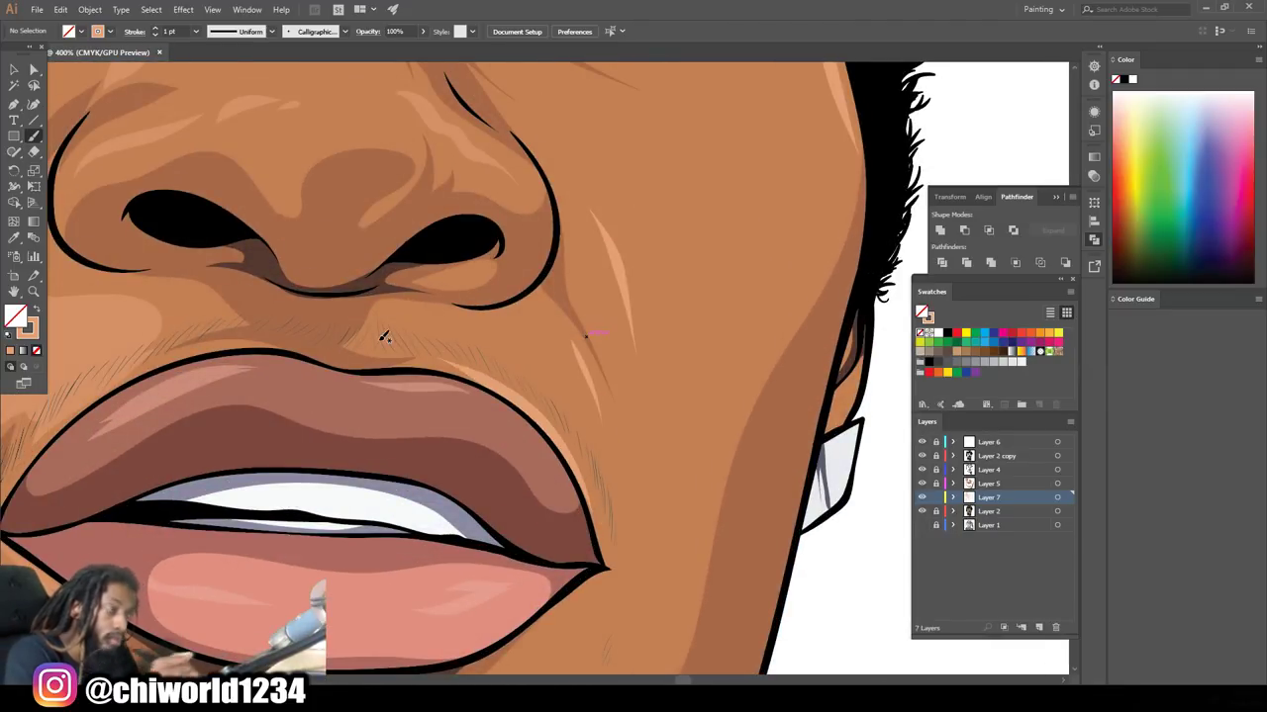
pyautogui.hotkey('ctrl', '0')
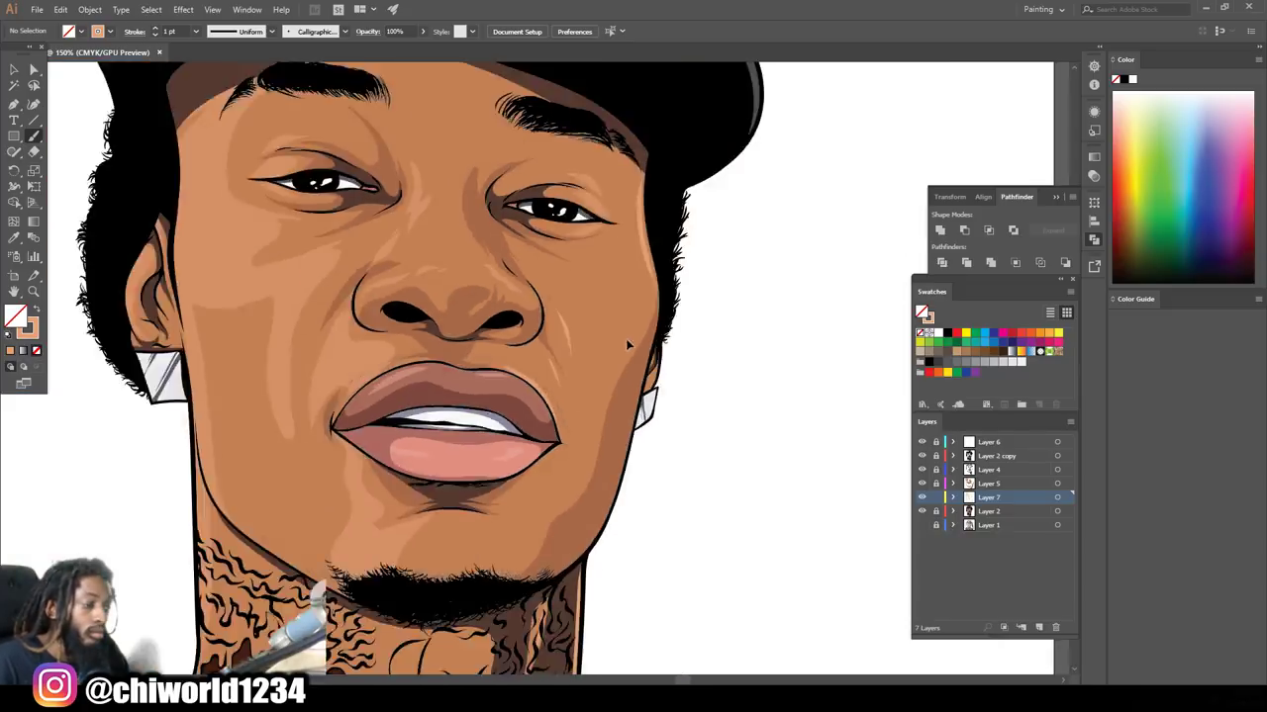
pyautogui.hotkey('ctrl', '-')
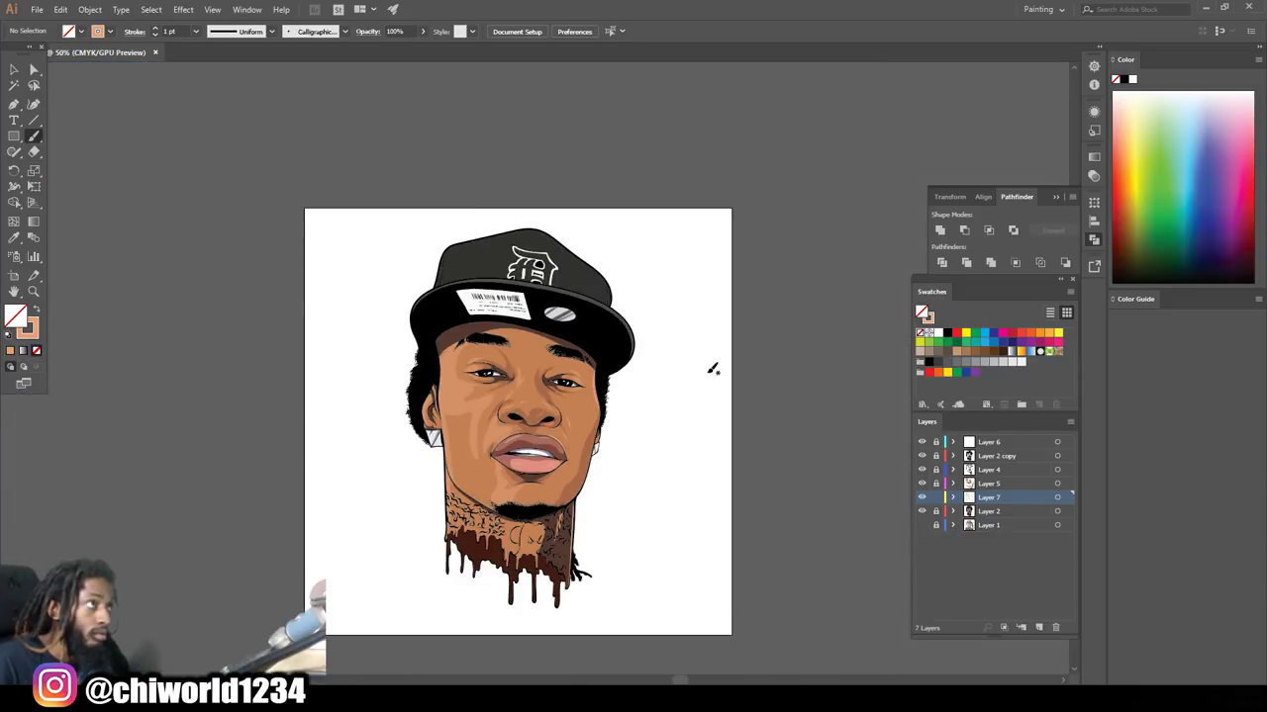
pyautogui.hotkey('ctrl', '+')
pyautogui.hotkey('ctrl', '+')
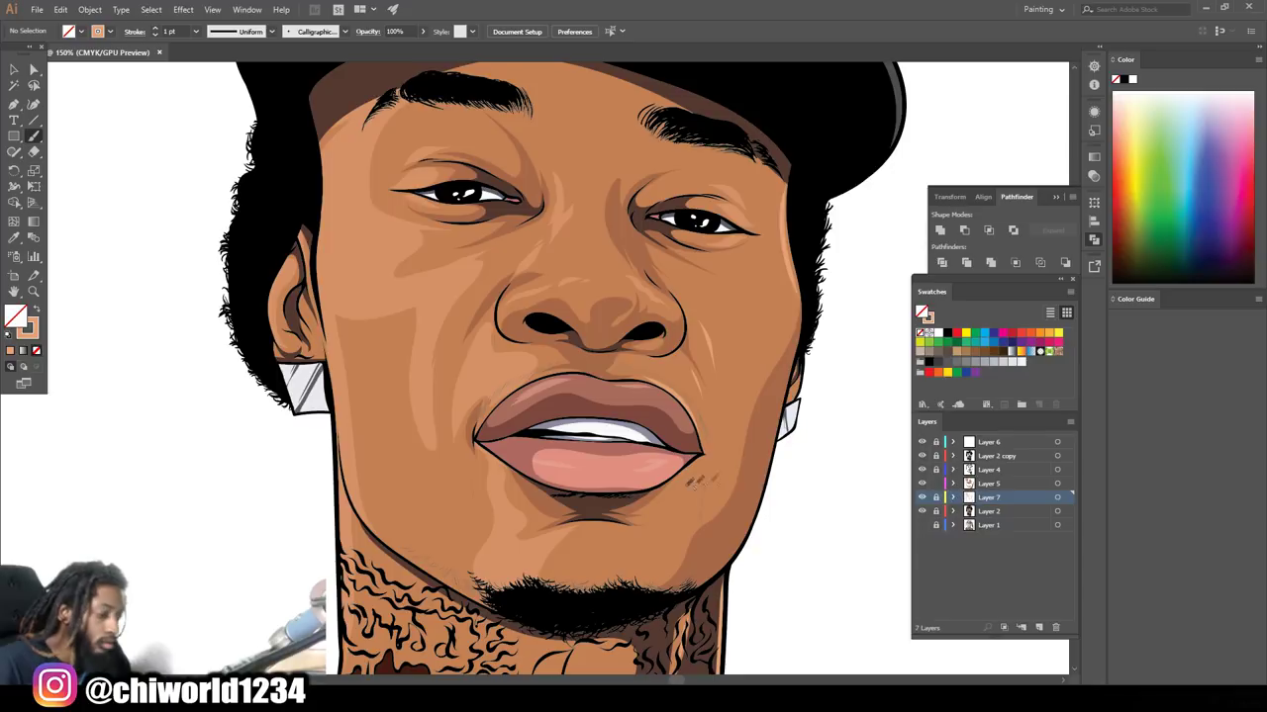
pyautogui.rightClick(729, 334)
pyautogui.press('Escape')
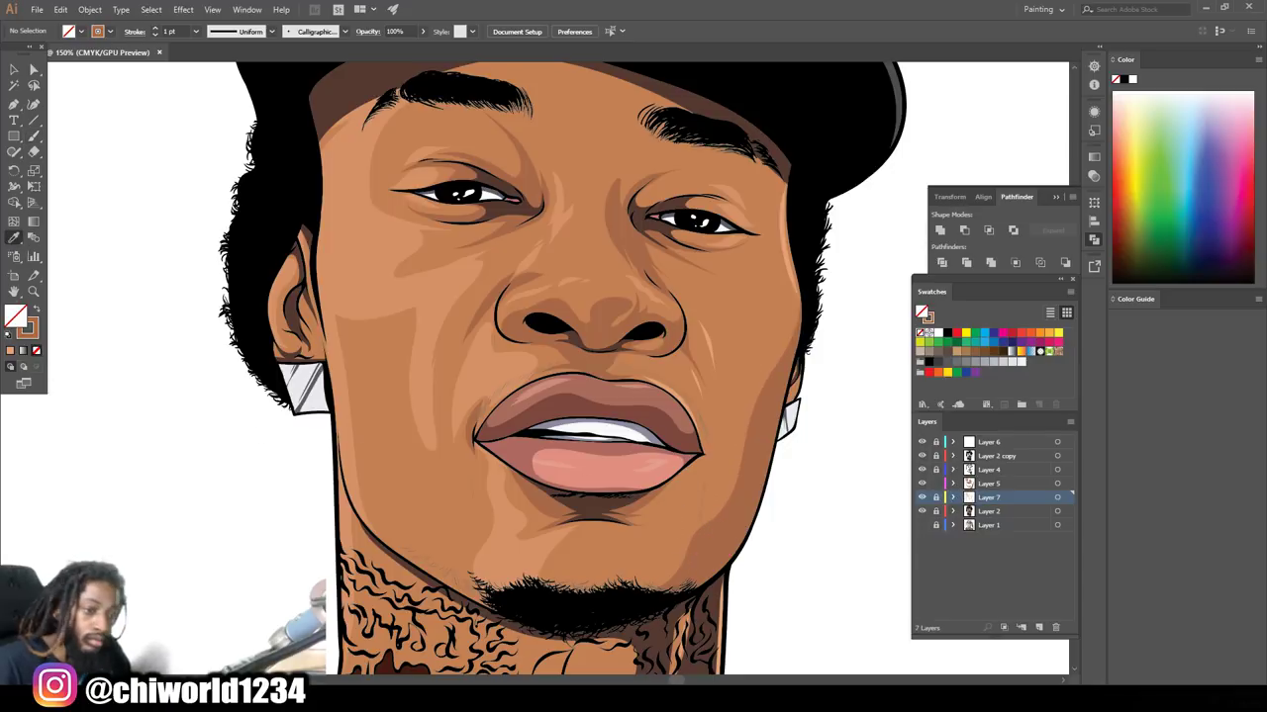
pyautogui.hotkey('ctrl', '+')
pyautogui.hotkey('ctrl', '+')
pyautogui.click(155, 27)
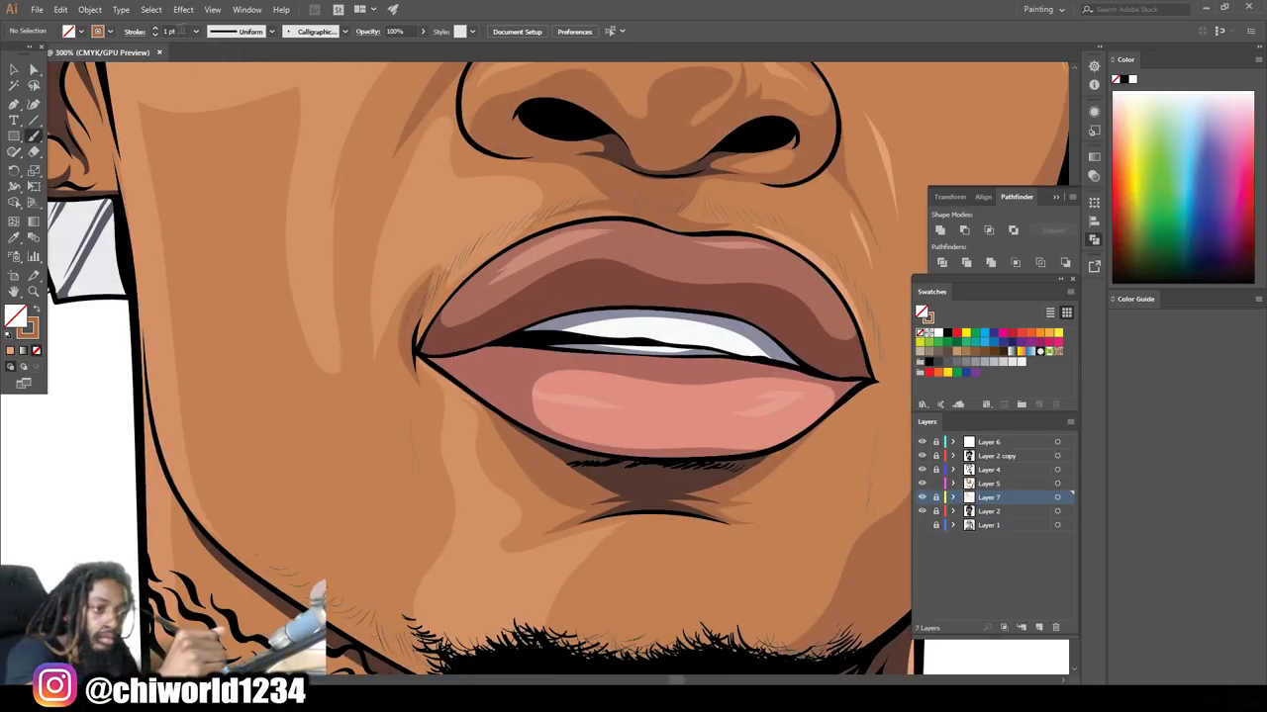
pyautogui.click(987, 483)
pyautogui.moveTo(190, 192)
pyautogui.mouseDown()
pyautogui.moveTo(362, 475)
pyautogui.moveTo(209, 235)
pyautogui.moveTo(358, 524)
pyautogui.moveTo(340, 491)
pyautogui.mouseUp()
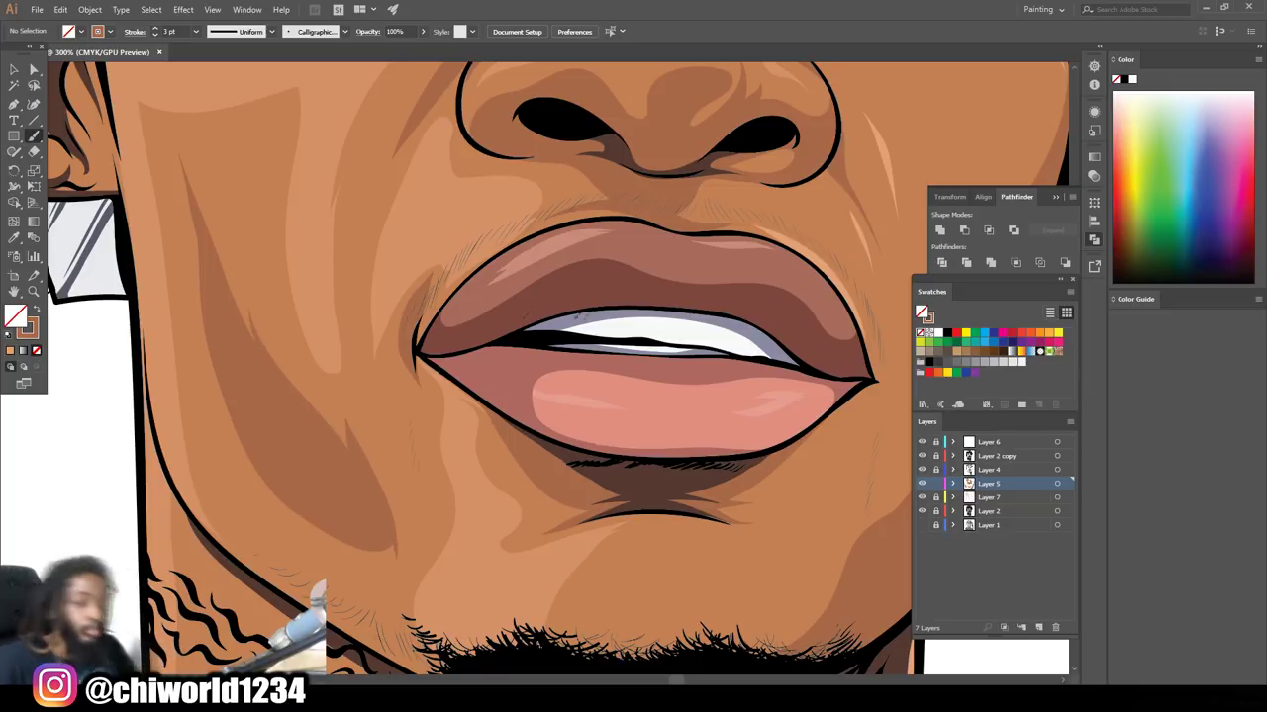
# Zoom onto the chin and neck and paint a skin-tone stroke over the curls below the jaw
pyautogui.hotkey('ctrl', '0')
pyautogui.scroll(5, 673, 382)
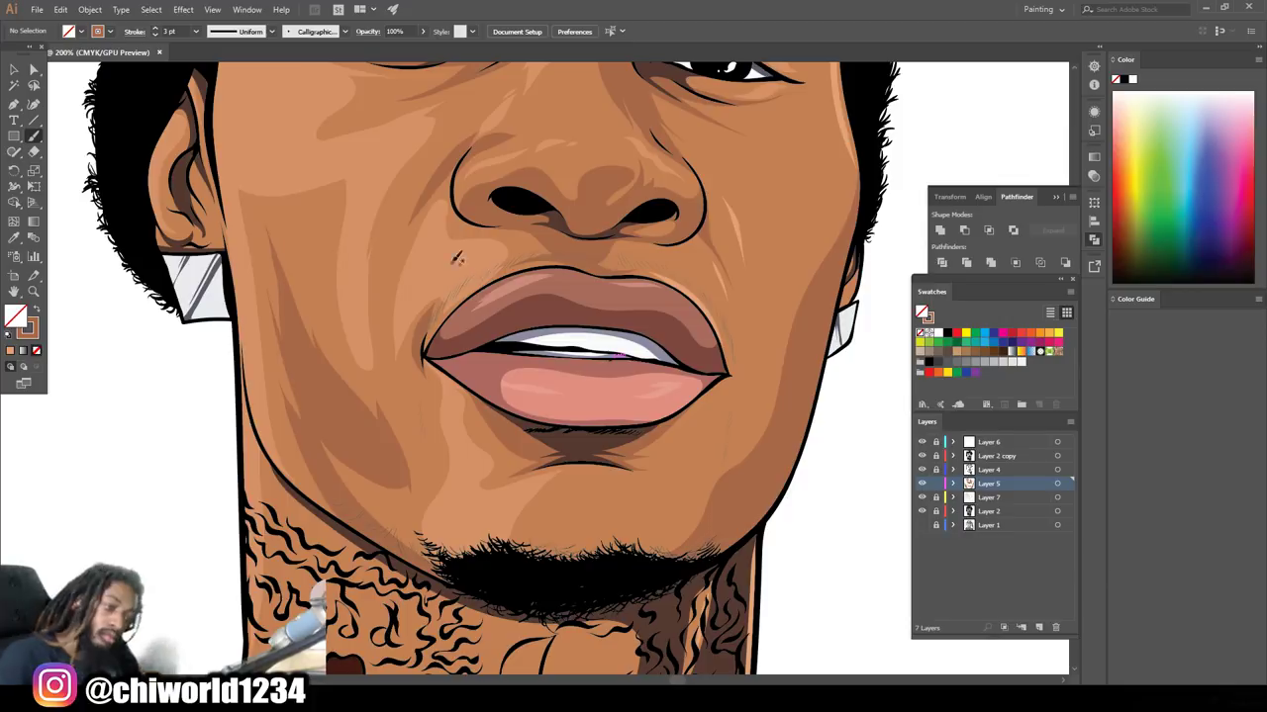
pyautogui.hotkey('ctrl', '0')
pyautogui.scroll(5, 697, 348)
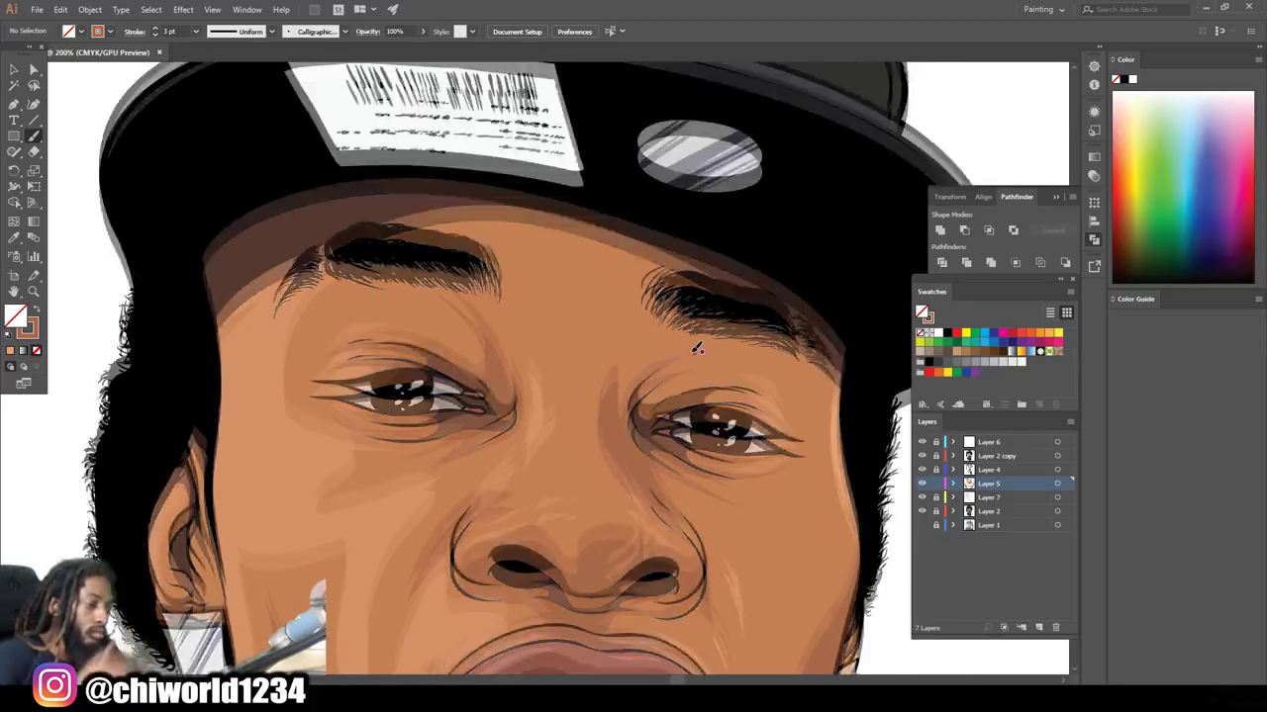
pyautogui.scroll(-2, 696, 348)
pyautogui.hotkey('ctrl', '0')
pyautogui.hotkey('ctrl', '=')
pyautogui.hotkey('ctrl', '=')
pyautogui.hotkey('ctrl', '=')
pyautogui.scroll(-4, 745, 397)
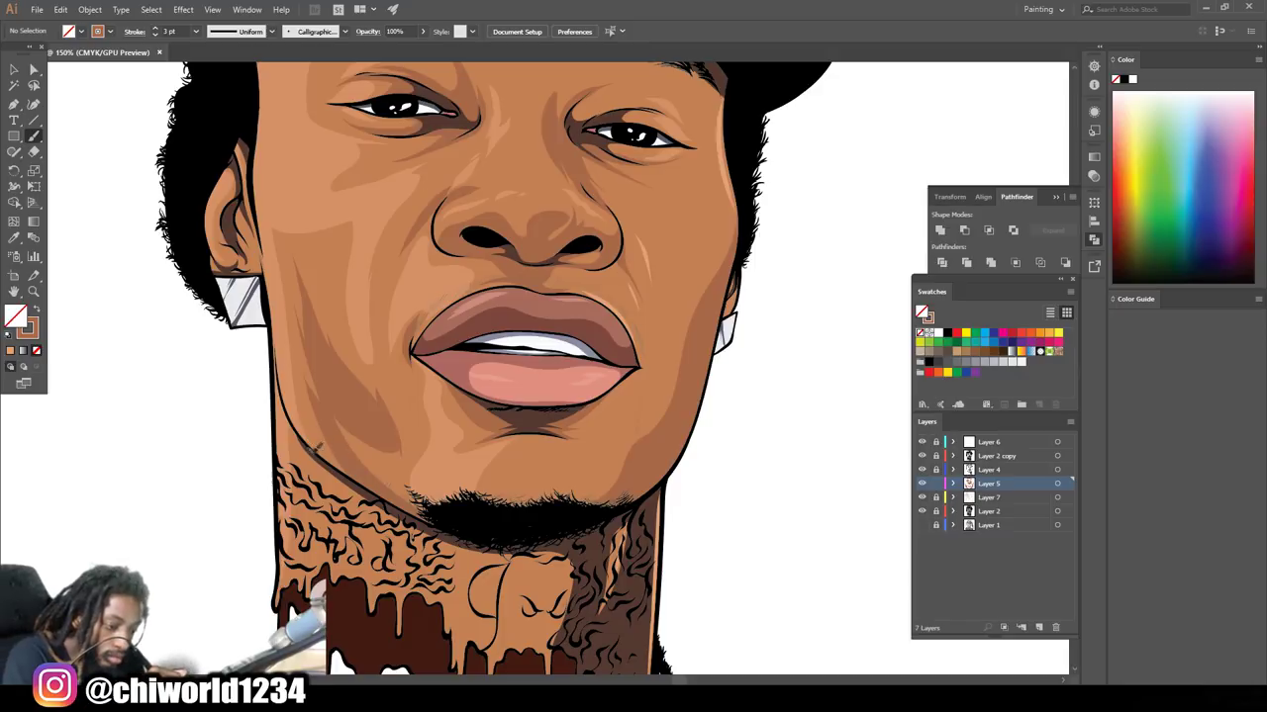
pyautogui.scroll(-1, 348, 467)
pyautogui.hotkey('ctrl', '0')
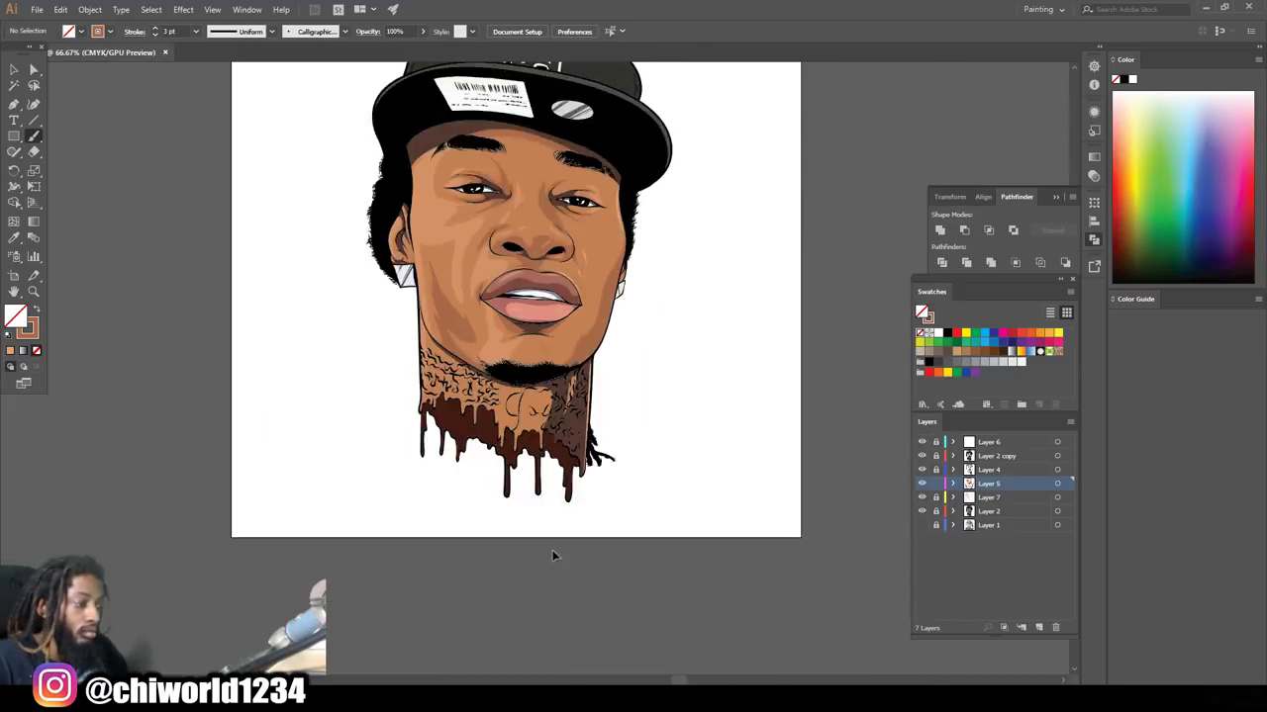
pyautogui.scroll(5, 621, 597)
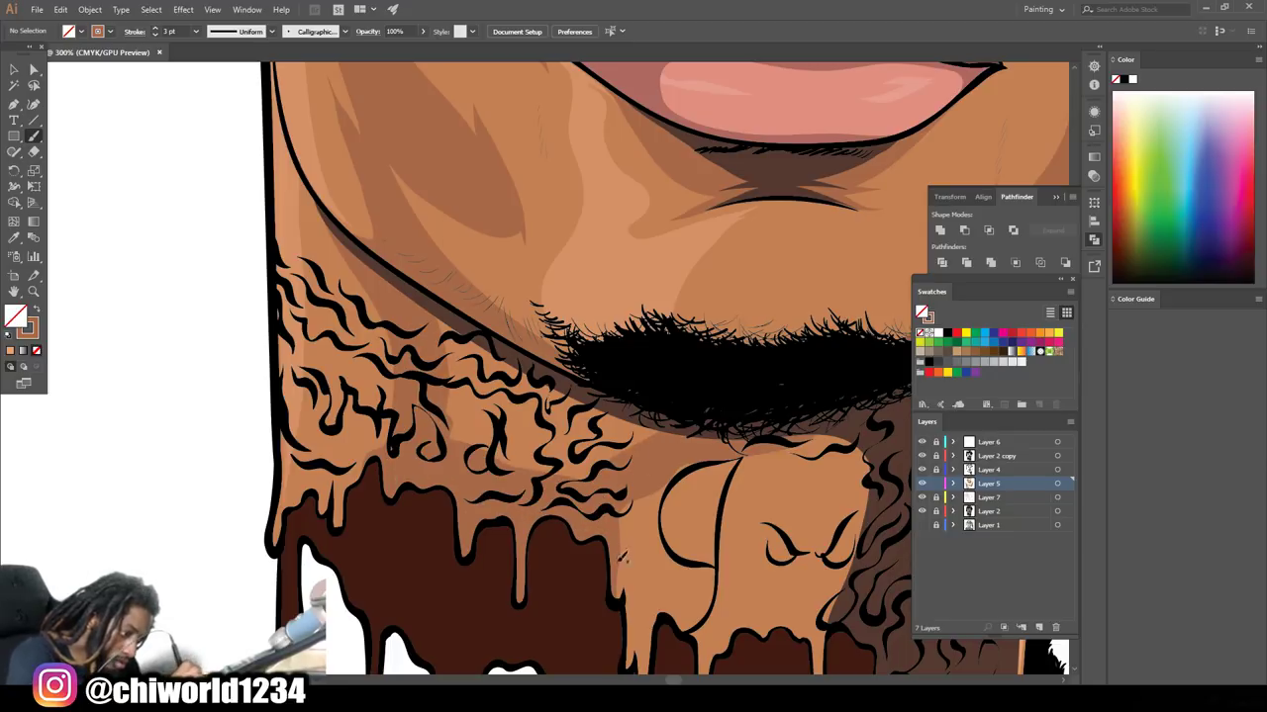
pyautogui.moveTo(723, 423); pyautogui.dragTo(546, 457)
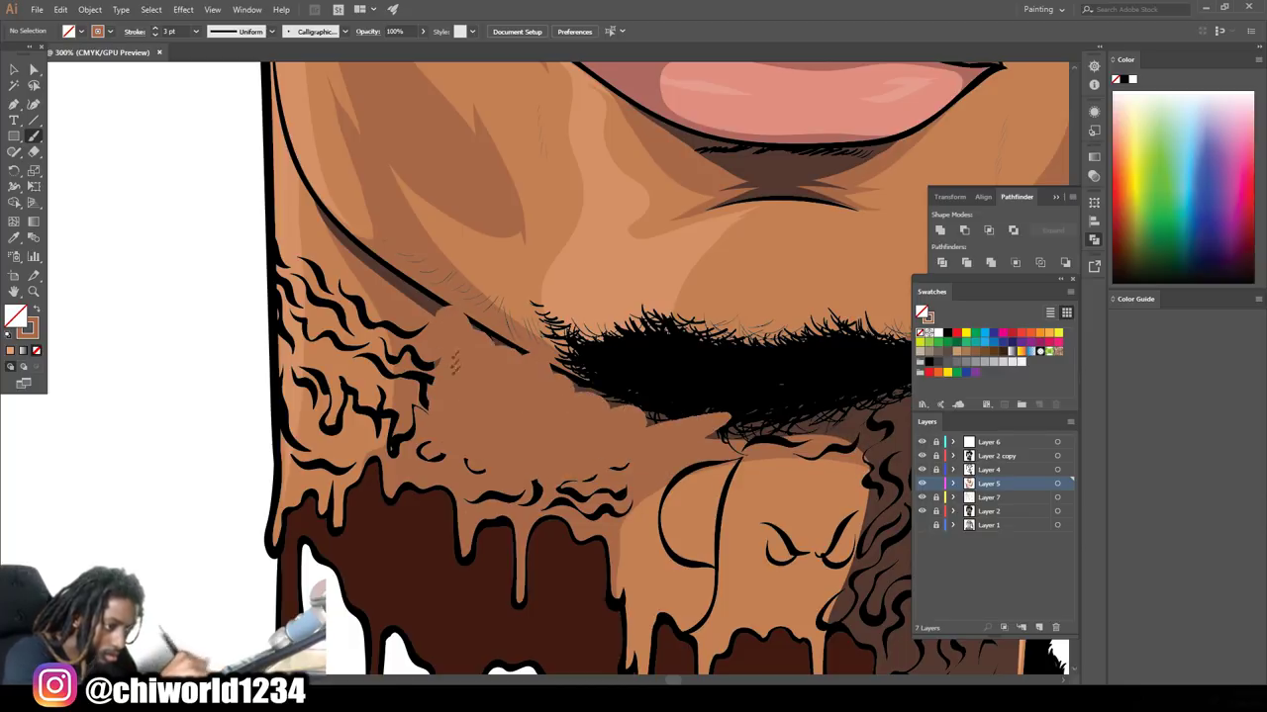
pyautogui.hotkey('ctrl', '0')
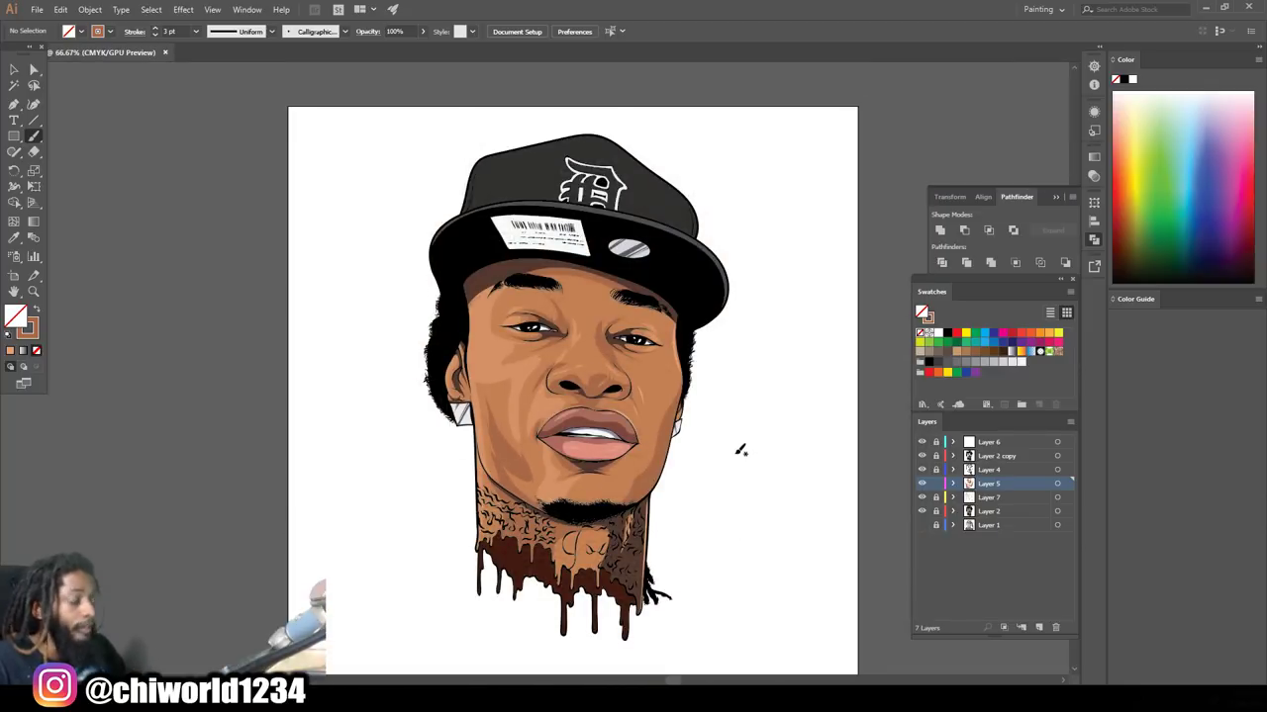
pyautogui.scroll(-1, 648, 442)
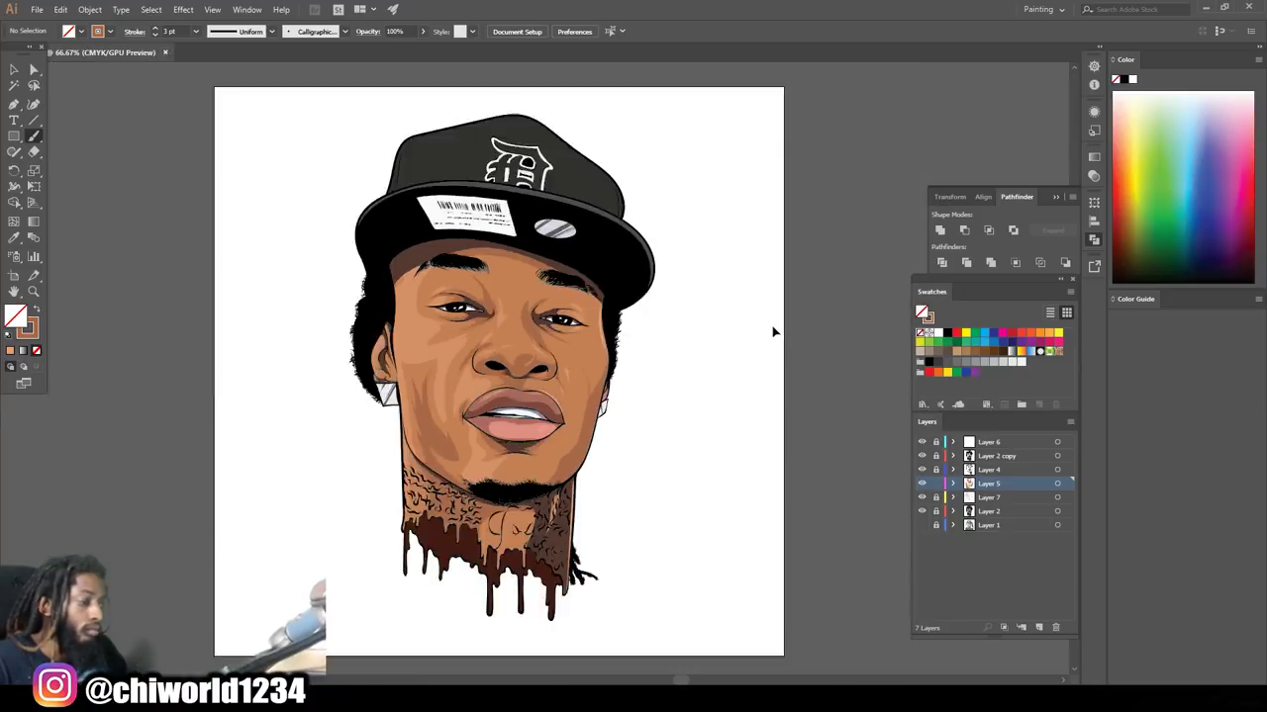
# Paint a thin pink crease line curving above the right eye
pyautogui.scroll(2, 664, 331)
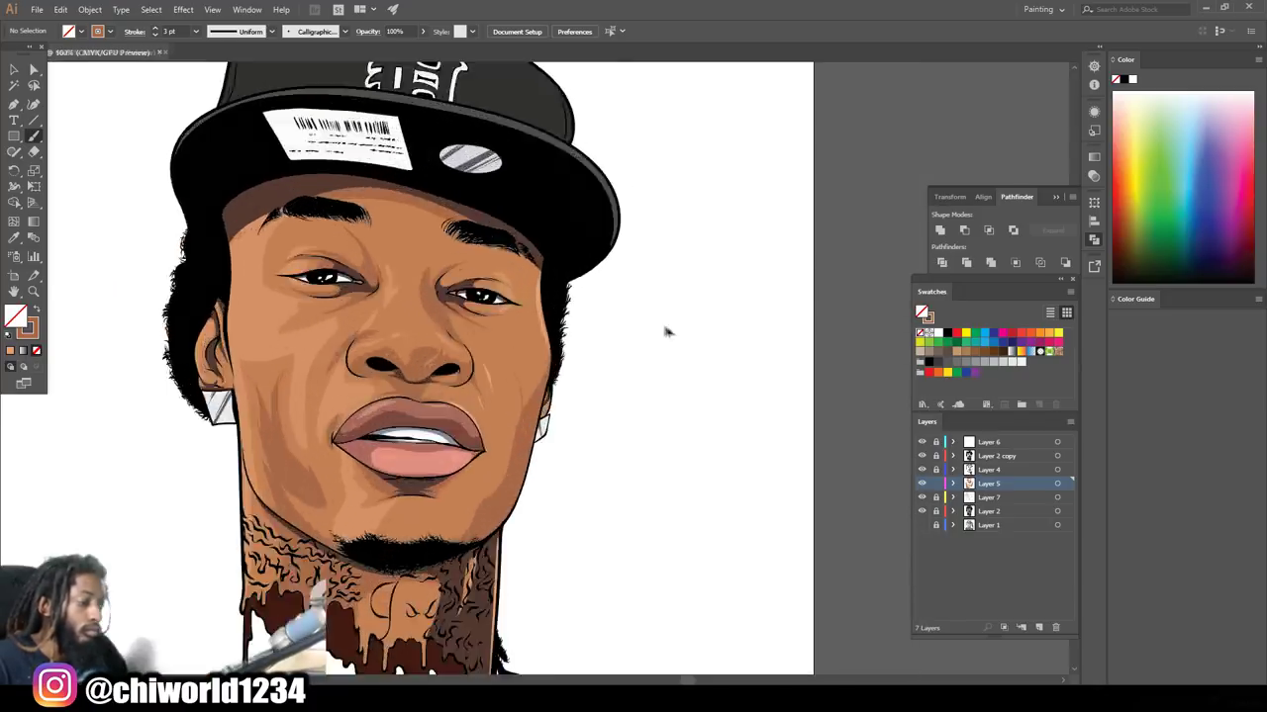
pyautogui.scroll(2, 659, 320)
pyautogui.scroll(1, 620, 365)
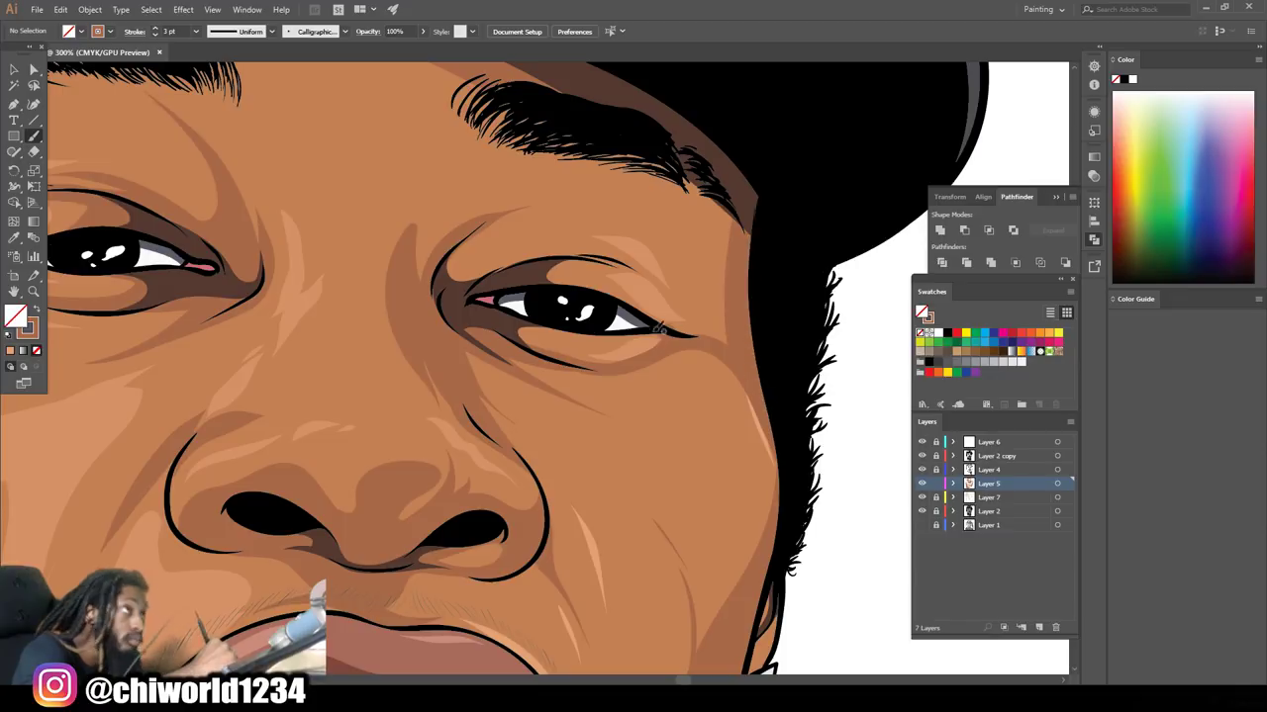
pyautogui.moveTo(661, 322)
pyautogui.mouseDown()
pyautogui.moveTo(597, 259)
pyautogui.moveTo(569, 260)
pyautogui.mouseUp()
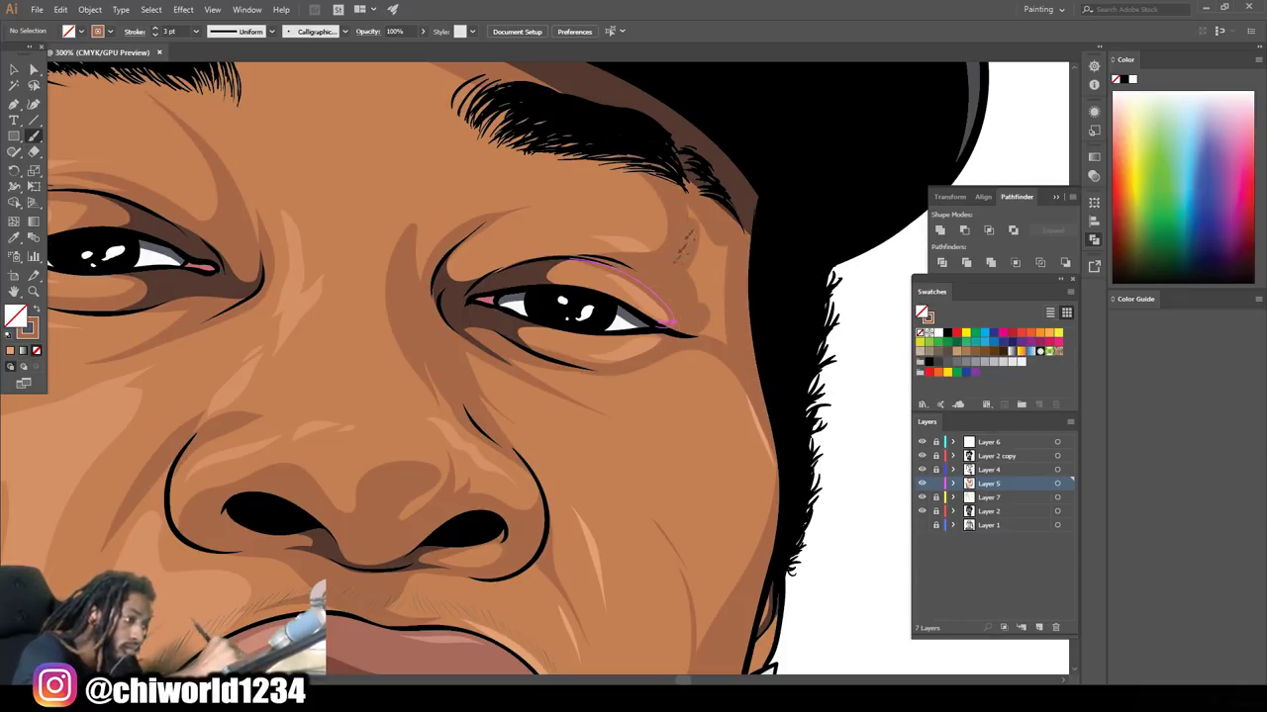
pyautogui.hotkey('ctrl', '1')
pyautogui.hotkey('ctrl', '=')
pyautogui.hotkey('ctrl', '=')
pyautogui.hotkey('ctrl', '=')
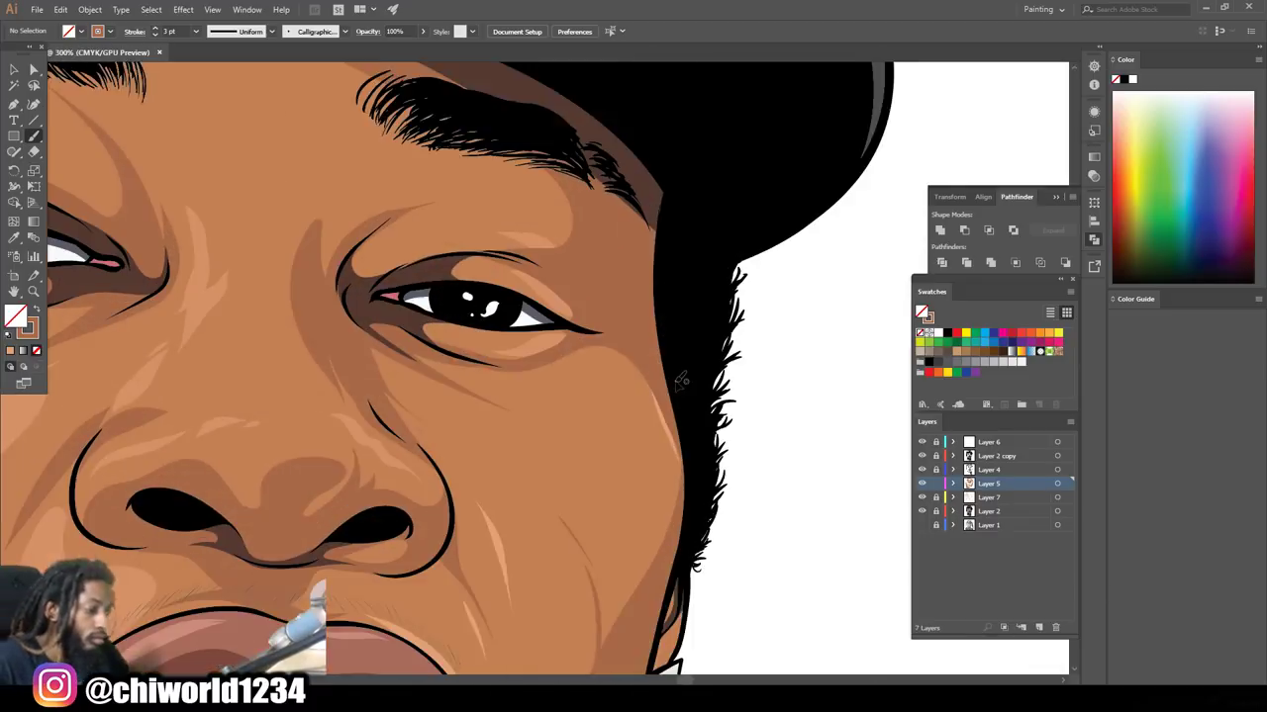
pyautogui.scroll(-1, 685, 375)
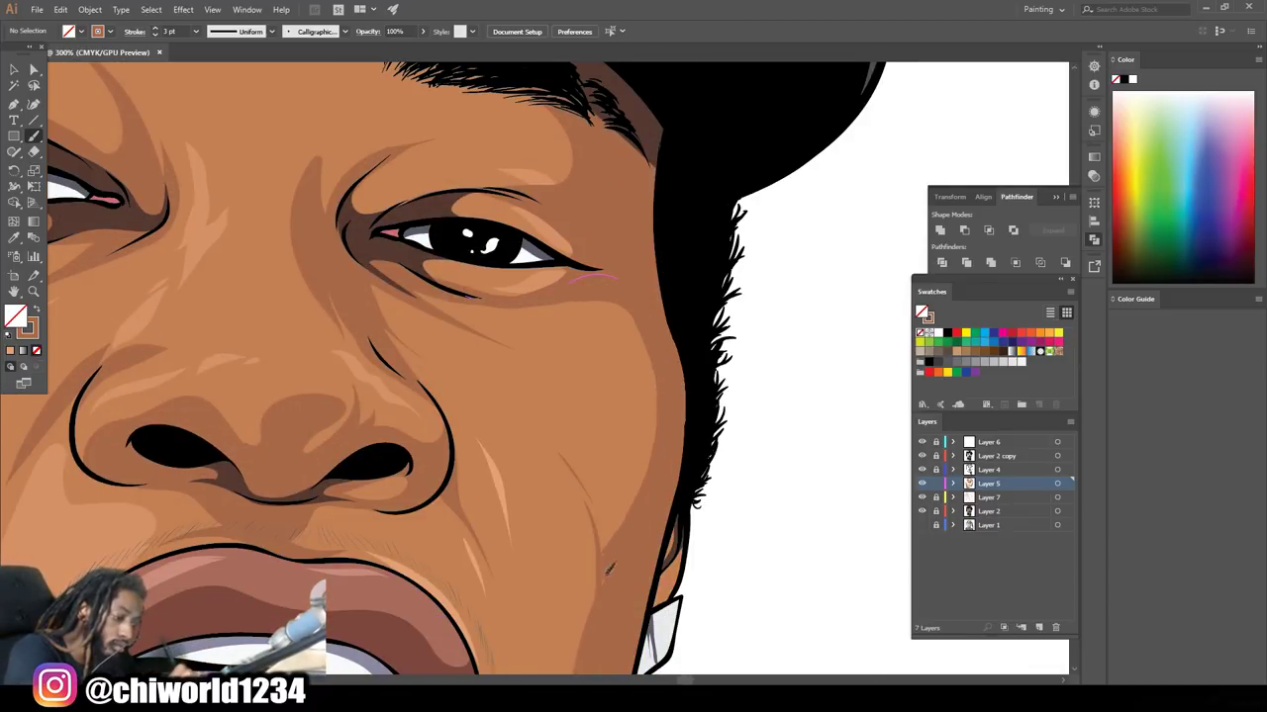
pyautogui.scroll(-2, 574, 228)
pyautogui.scroll(-3, 574, 227)
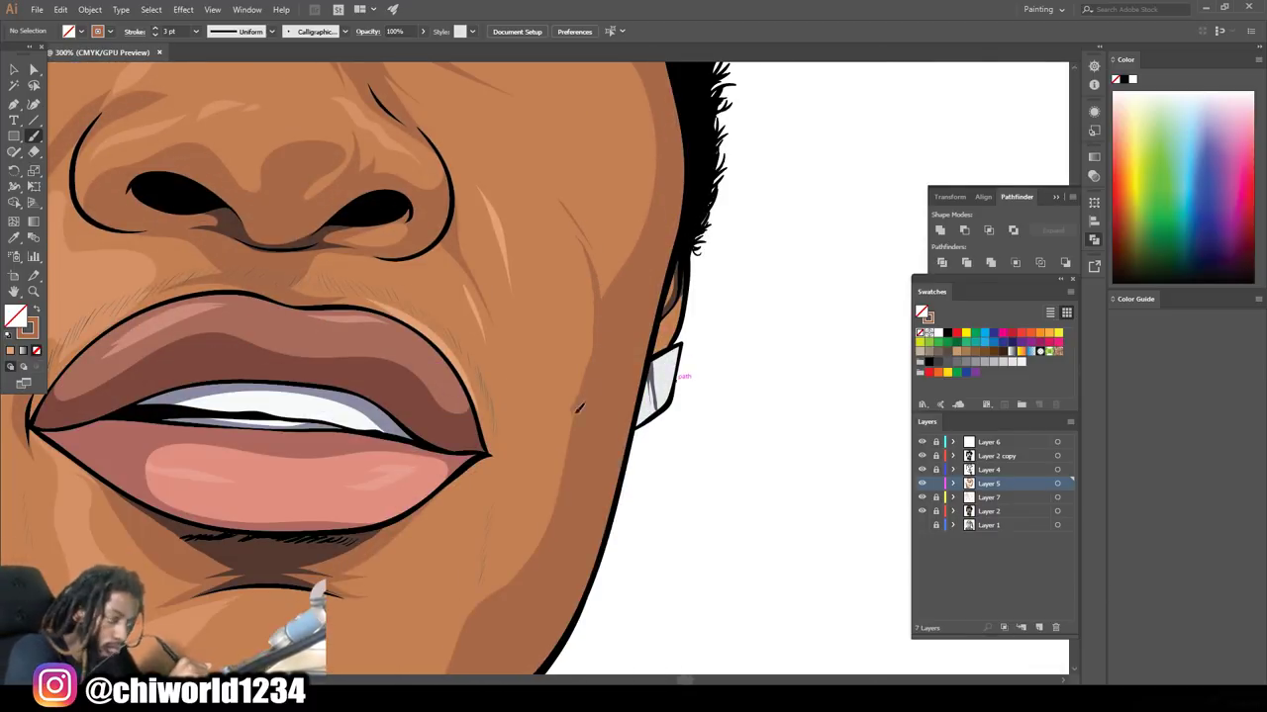
pyautogui.scroll(-2, 473, 624)
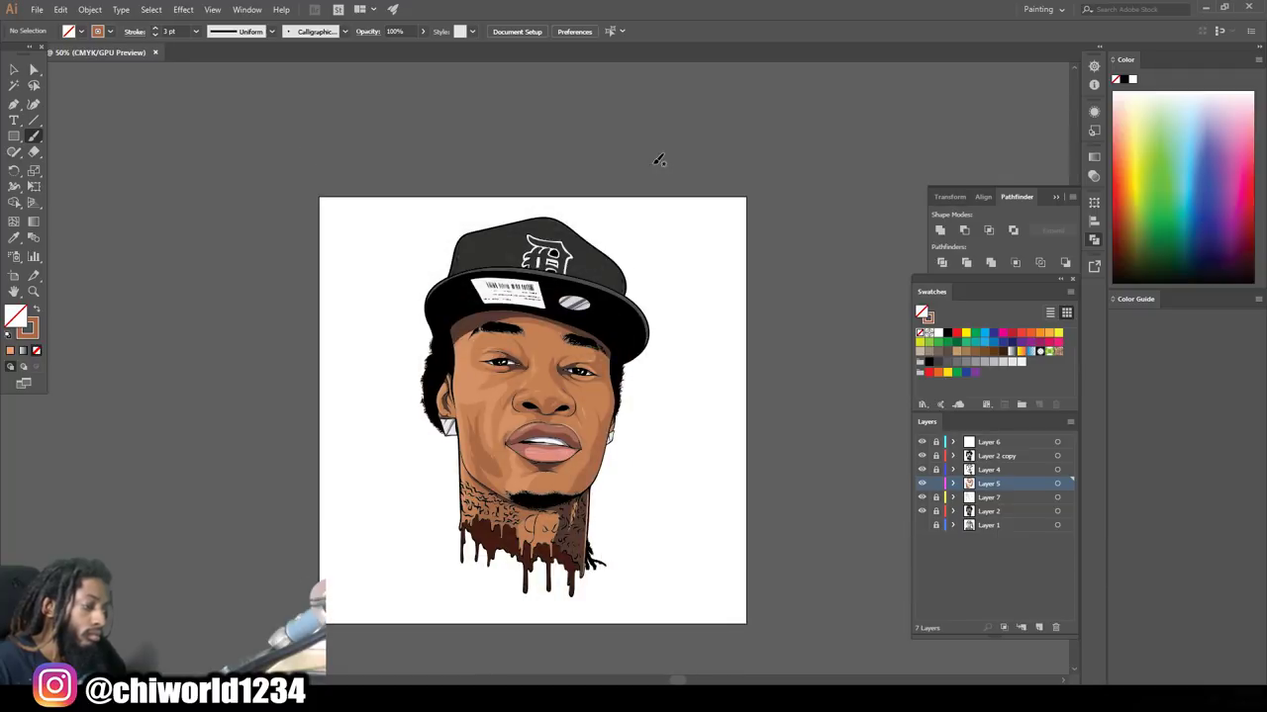
pyautogui.hotkey('ctrl', '=')
pyautogui.hotkey('ctrl', '=')
# Swap the fill and stroke colours and extend the pink crease above the right eye
pyautogui.click(13, 71)
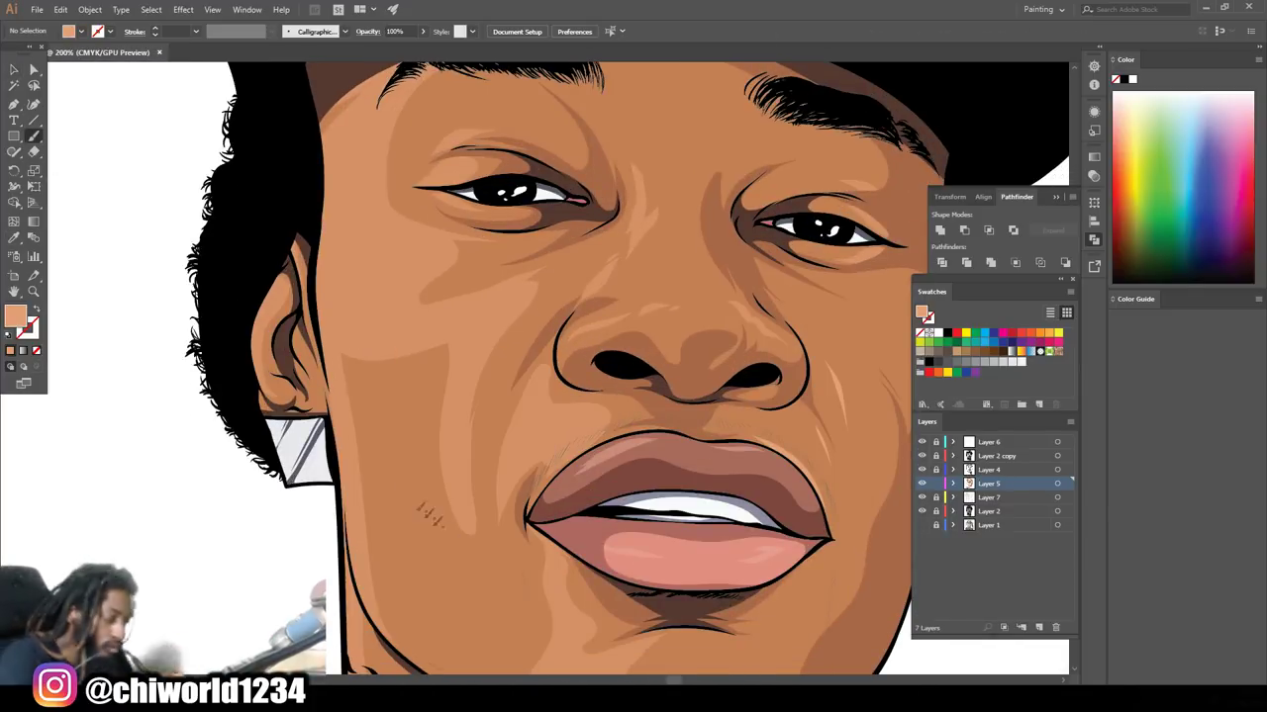
pyautogui.hotkey('shift', 'x')
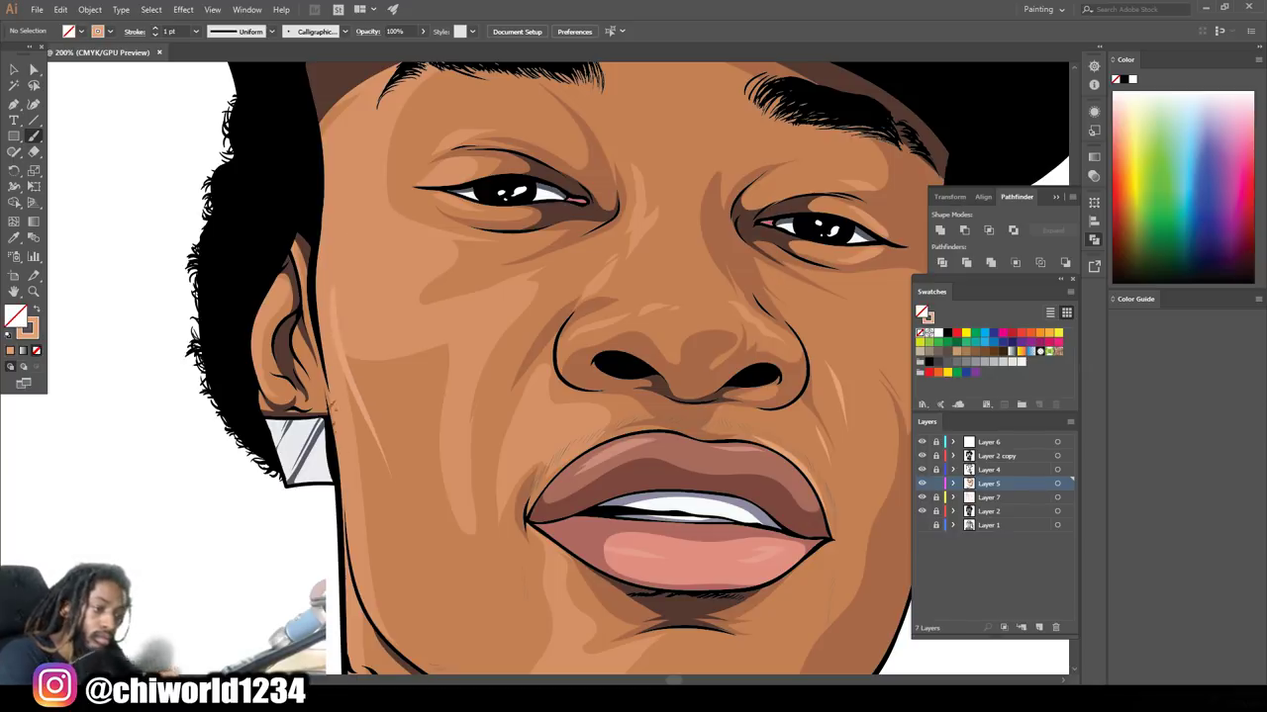
pyautogui.press('super')
pyautogui.hotkey('shift', 'x')
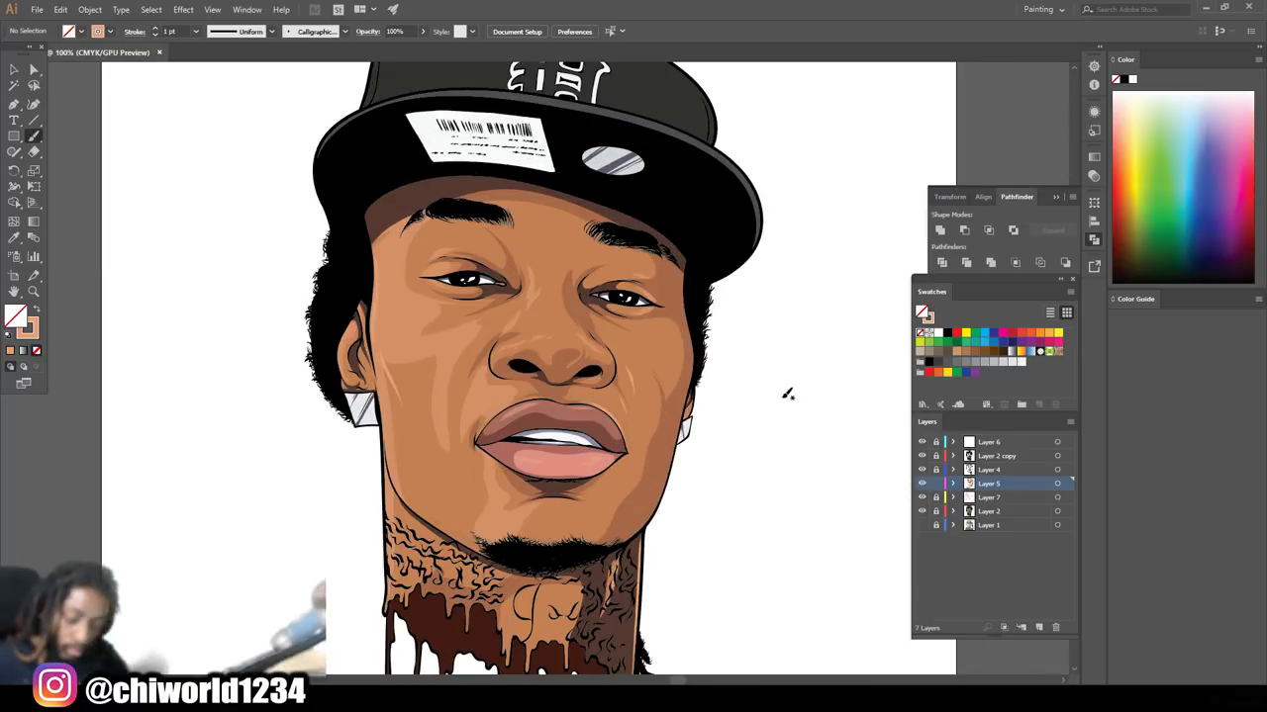
pyautogui.moveTo(591, 281); pyautogui.dragTo(605, 267)
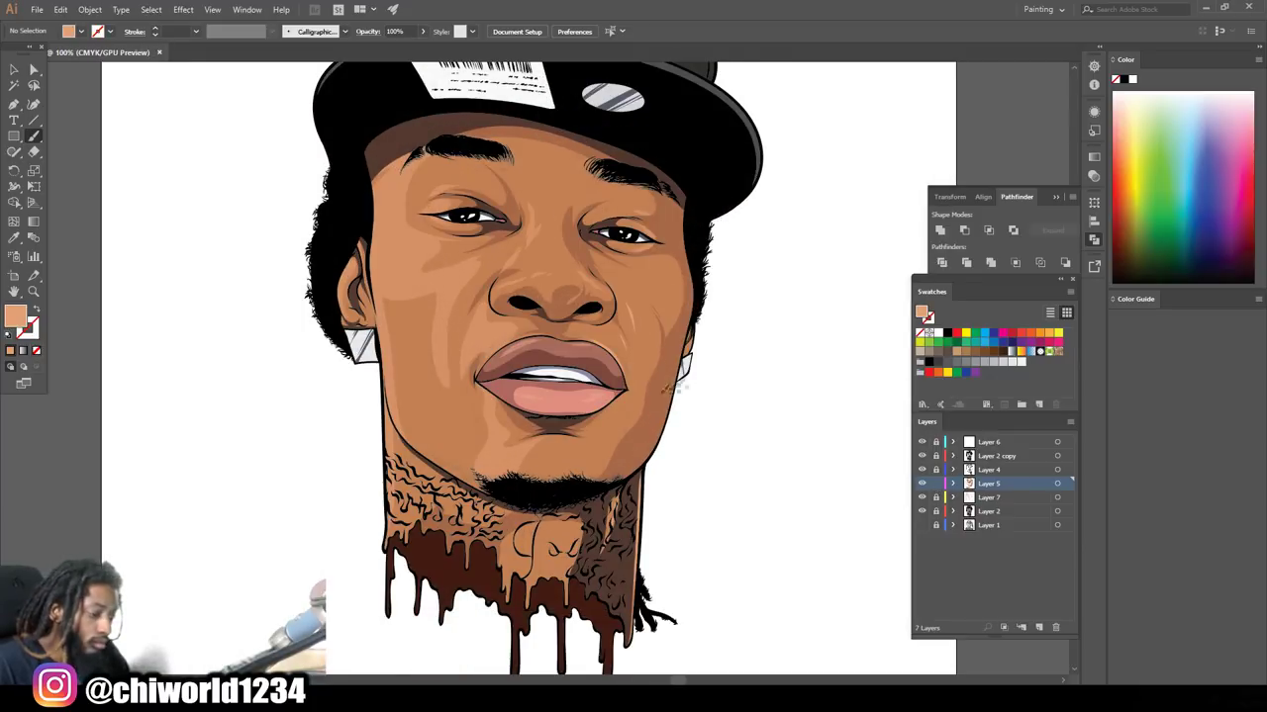
# Make tan the stroke colour and paint over the neck curls under the chin
pyautogui.hotkey('ctrl', '=')
pyautogui.rightClick(392, 544)
pyautogui.press('Escape')
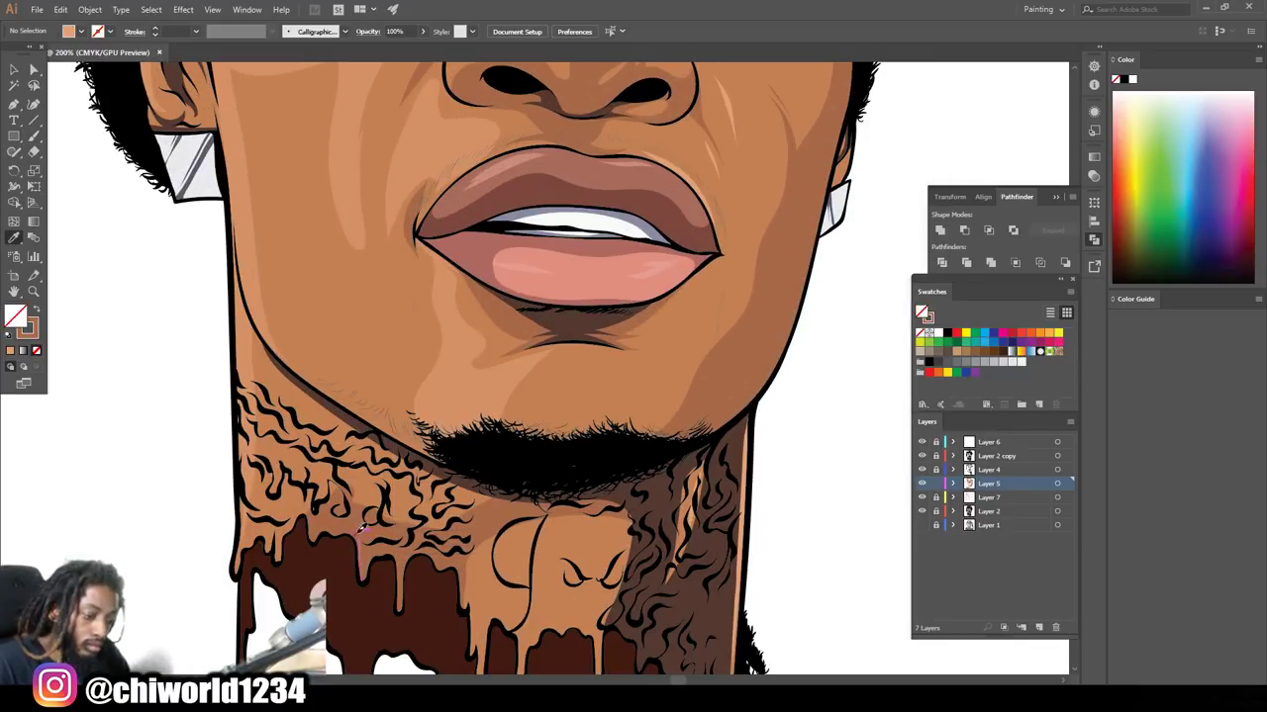
pyautogui.hotkey('shift', 'x')
pyautogui.click(34, 137)
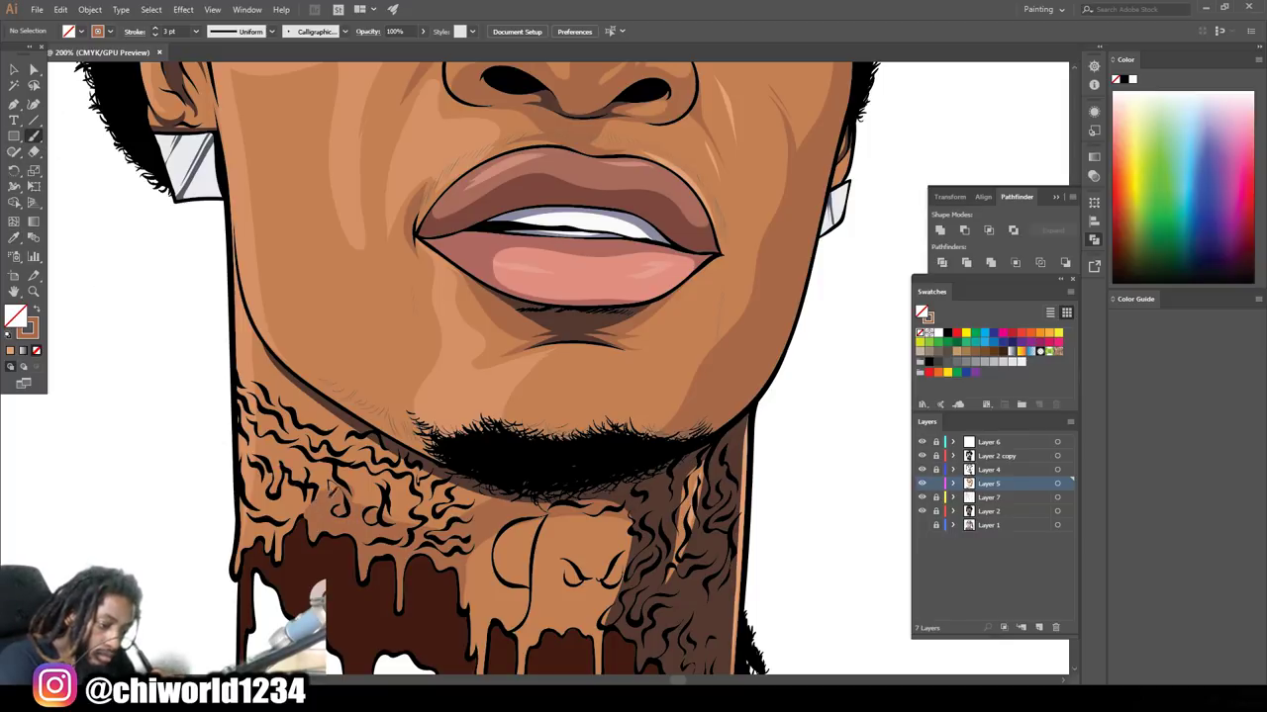
pyautogui.moveTo(331, 465); pyautogui.dragTo(460, 510)
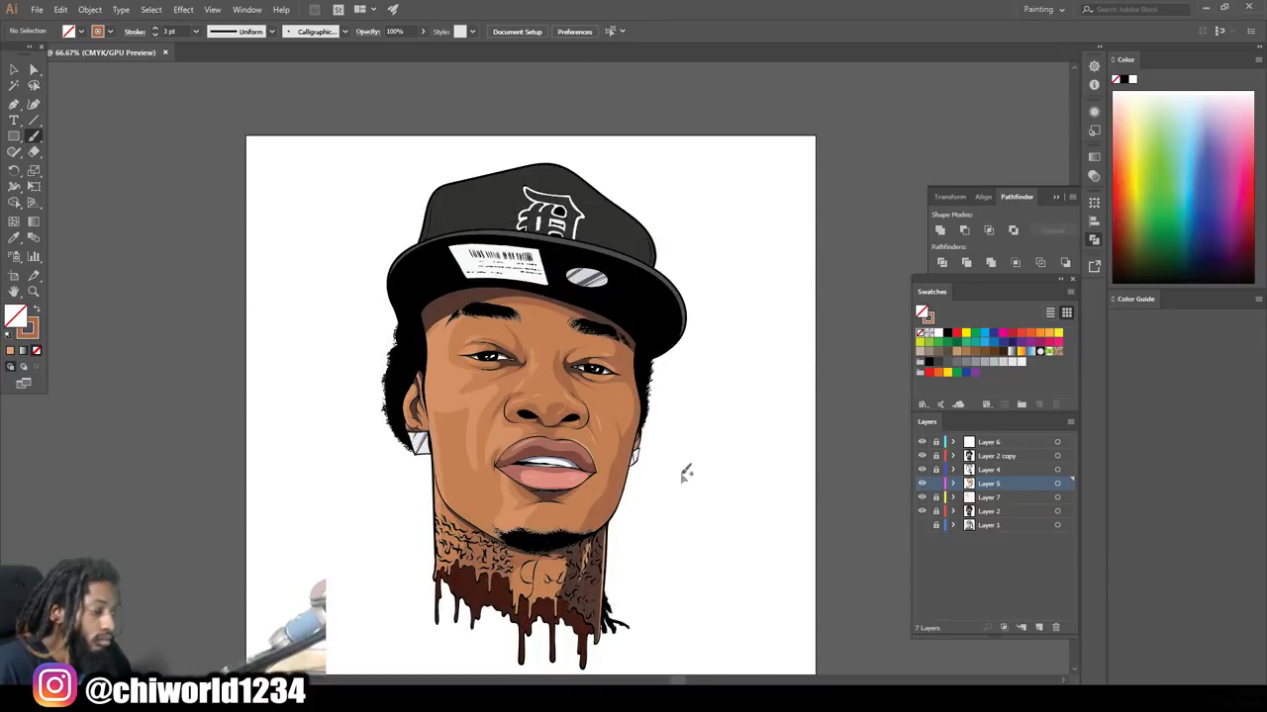
pyautogui.scroll(3, 495, 336)
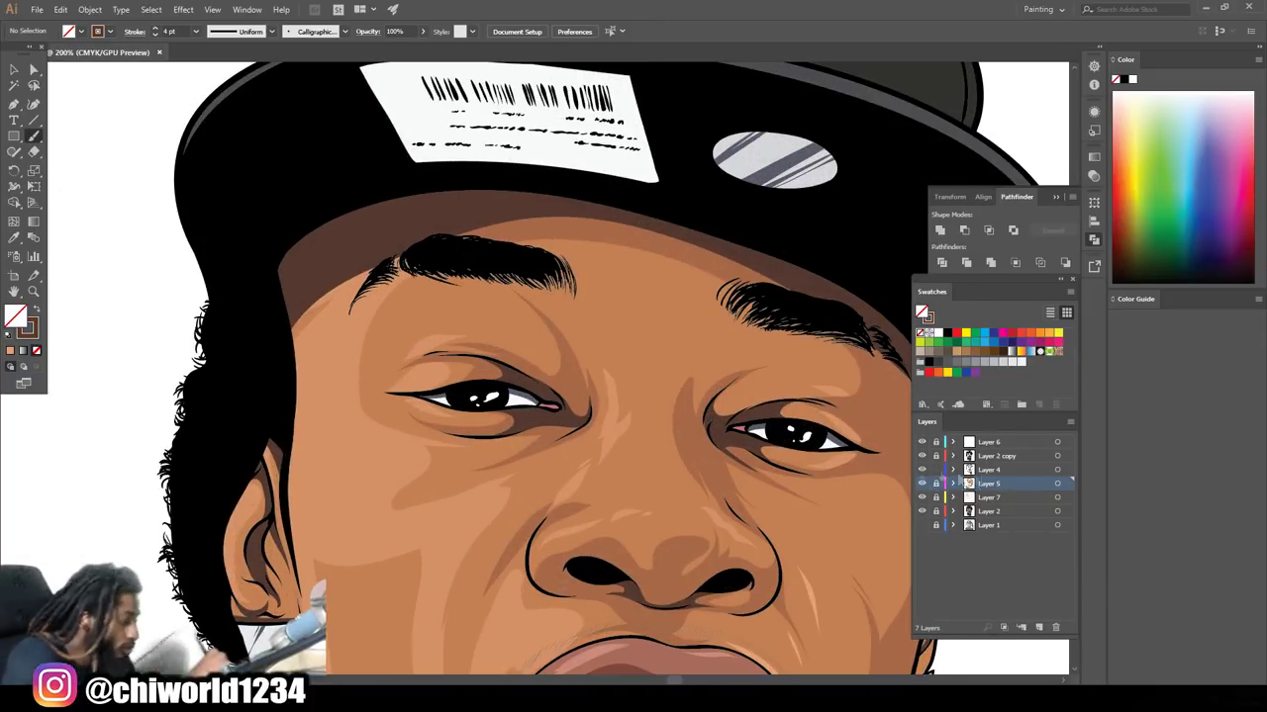
# Make Layer 4 the active drawing layer and zoom onto the eyes and nose
pyautogui.click(989, 469)
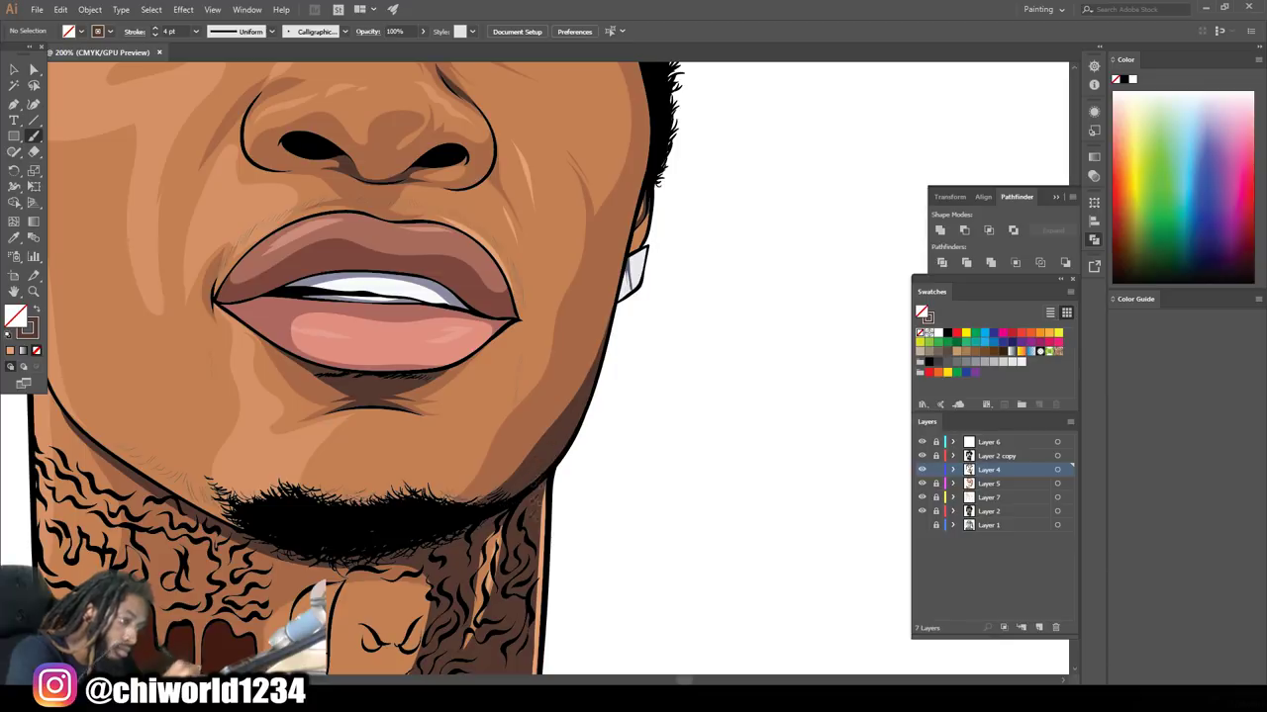
pyautogui.hotkey('ctrl', '-')
pyautogui.hotkey('ctrl', '0')
pyautogui.scroll(3, 534, 287)
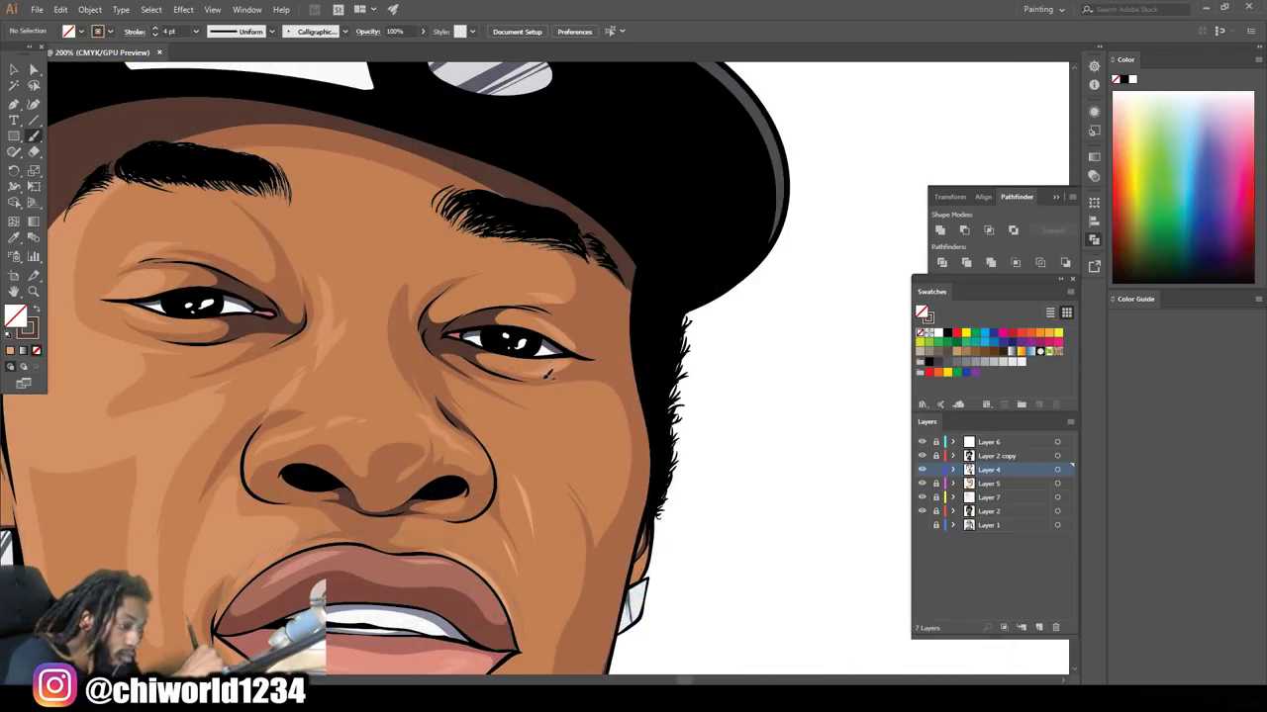